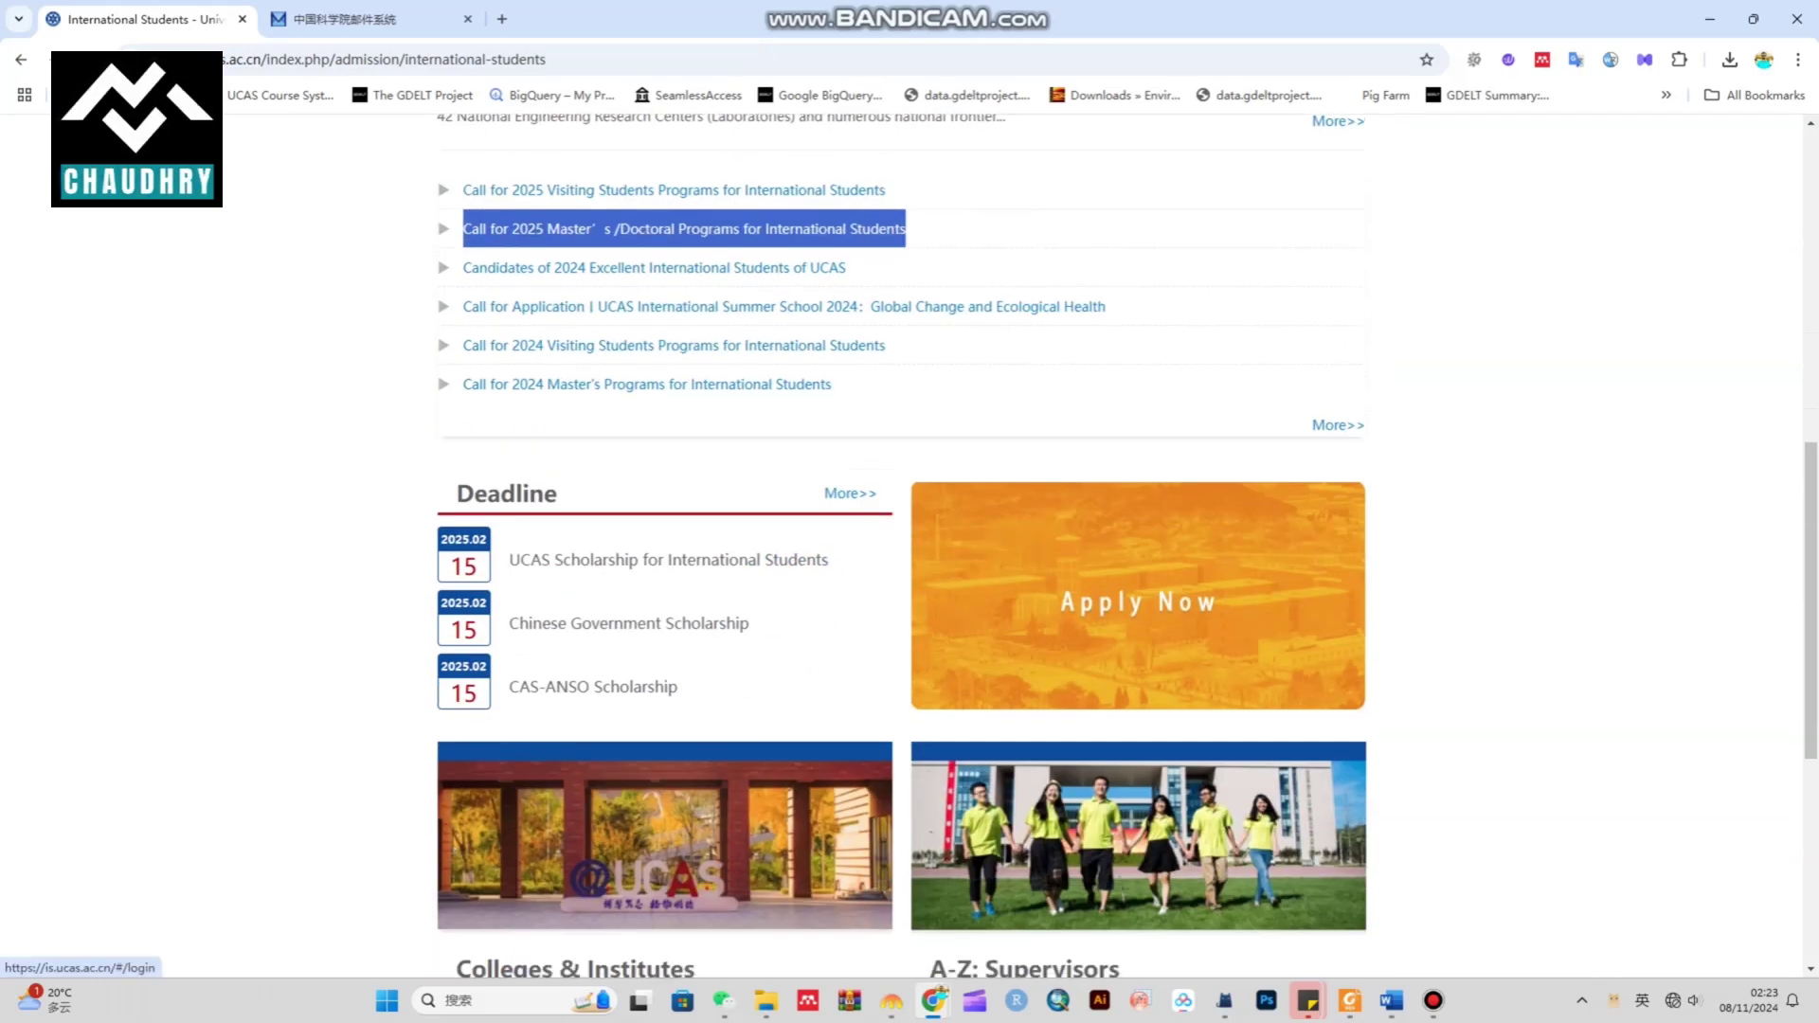
# Go from Apply Now to the online application system and bring up the Register an Account form
pyautogui.click(1136, 602)
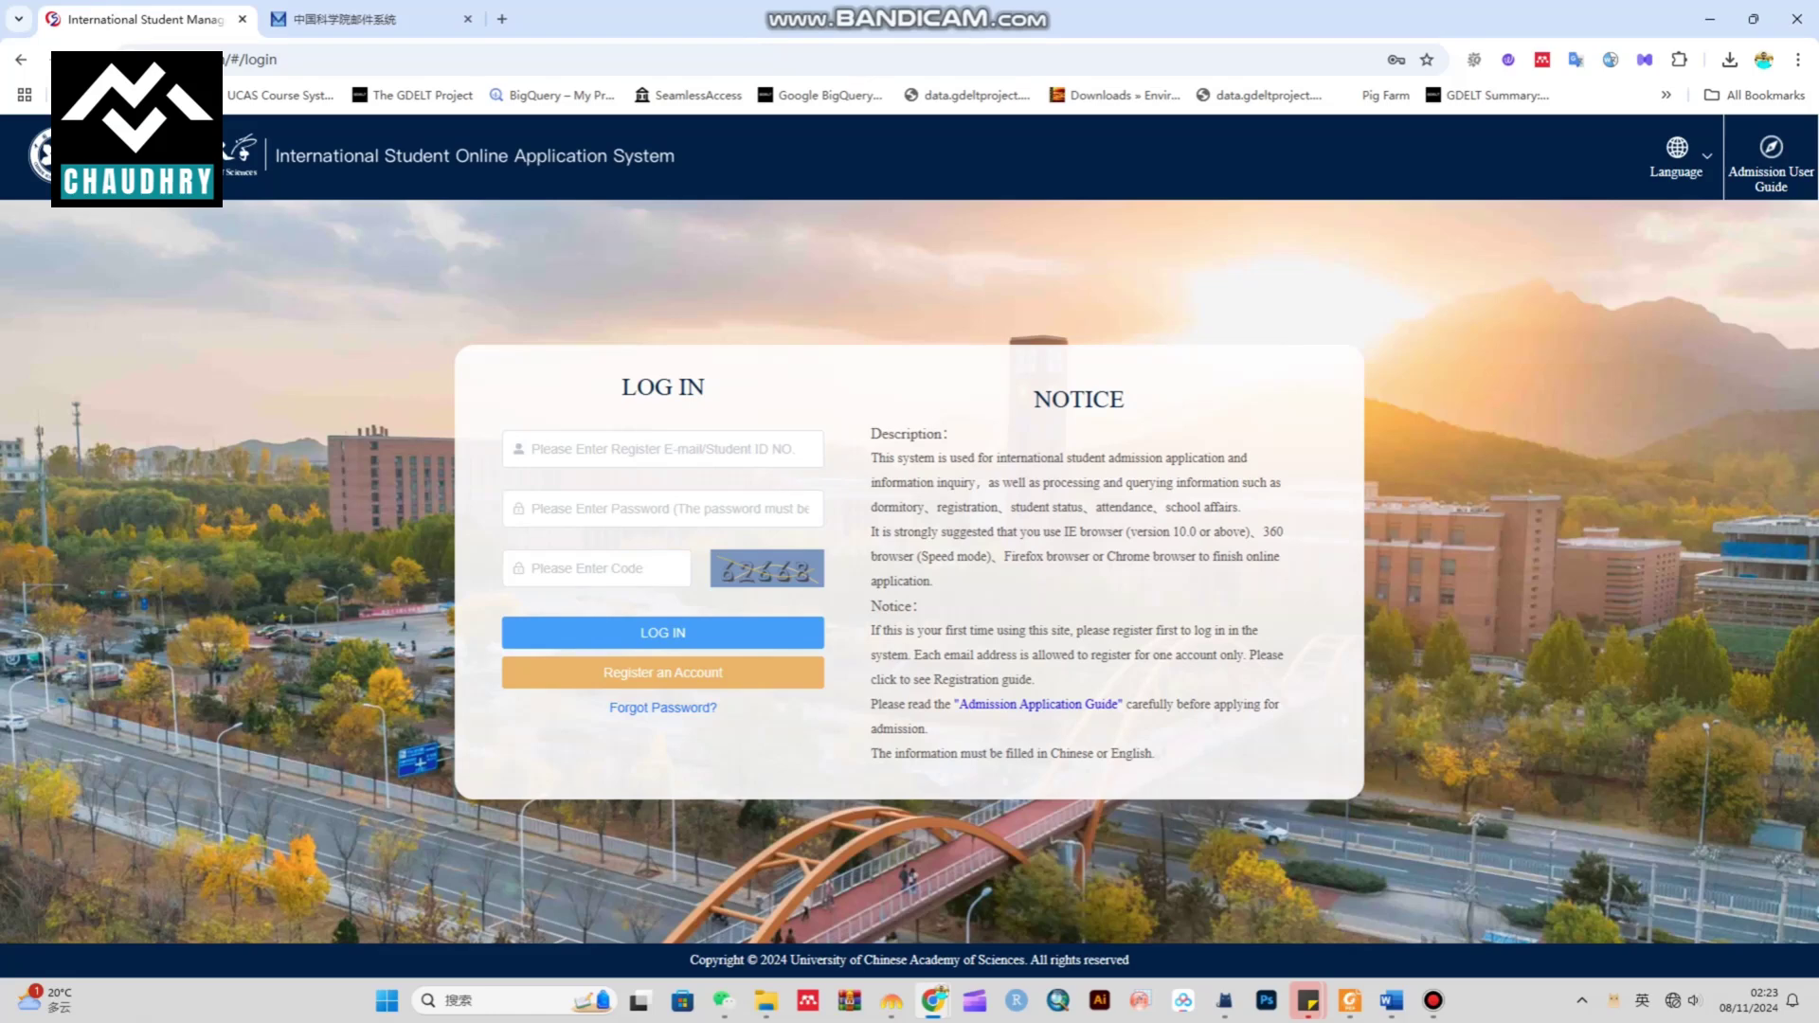
pyautogui.click(663, 672)
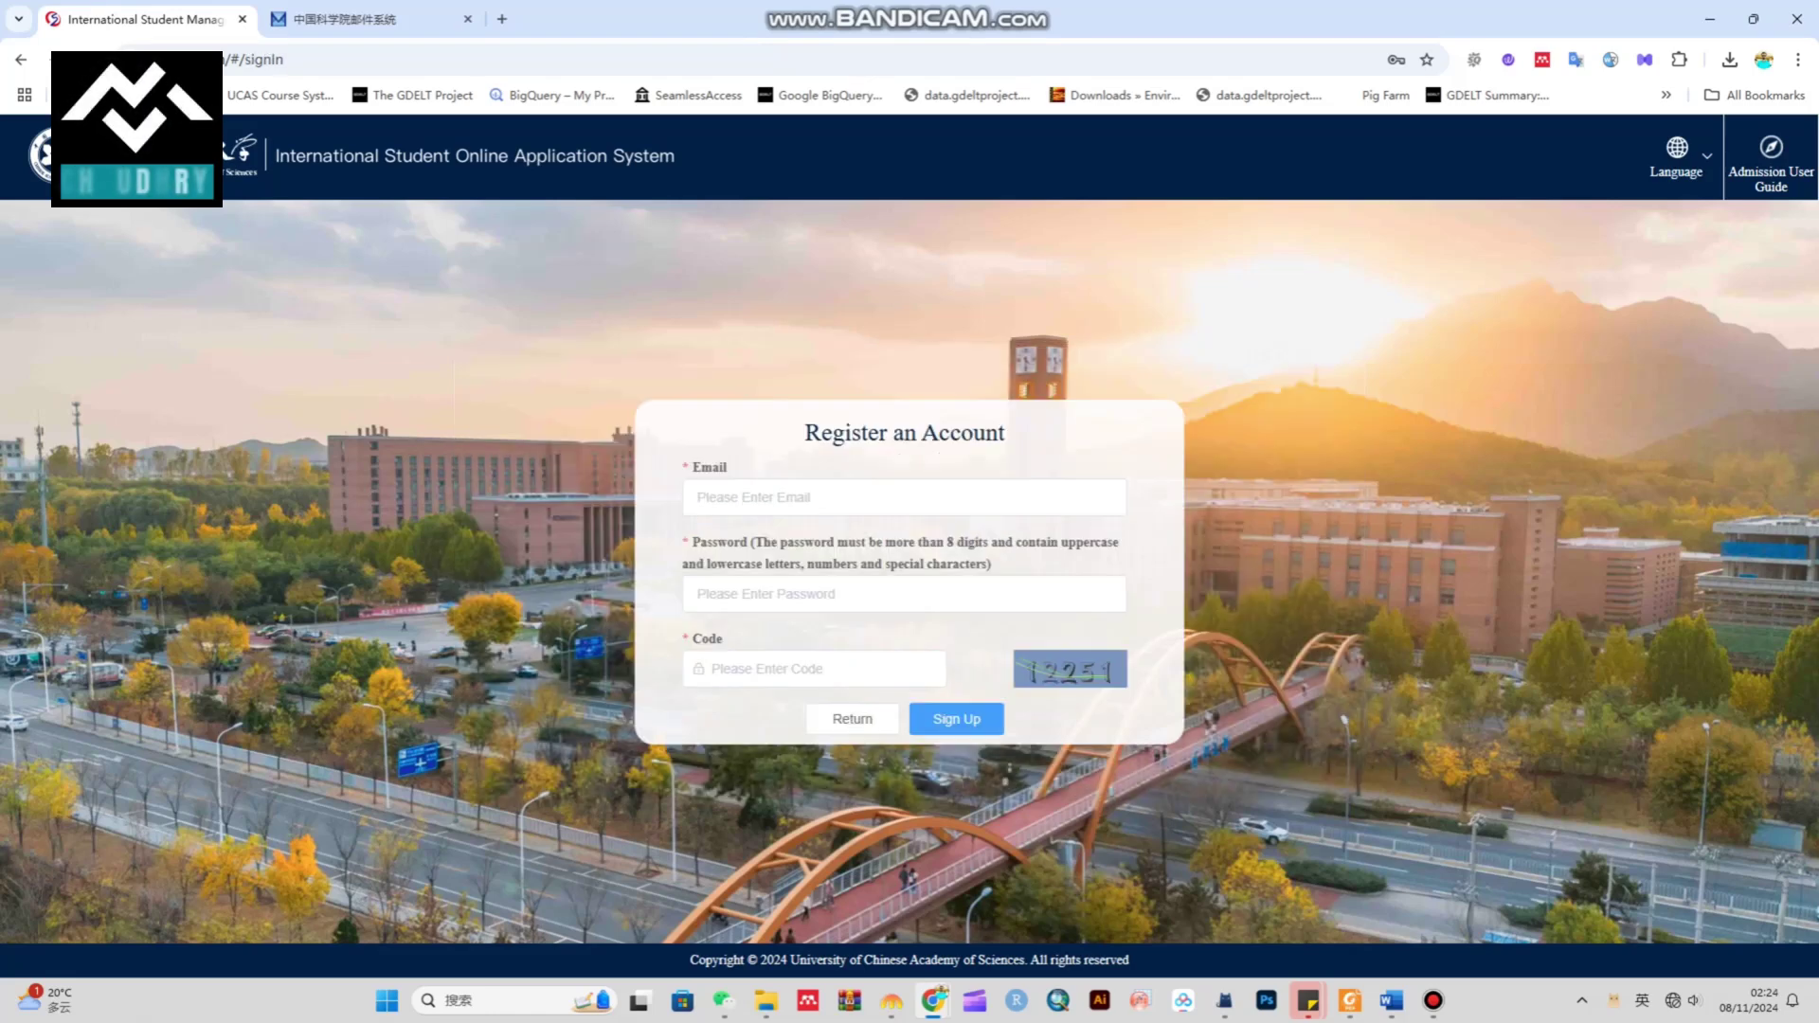
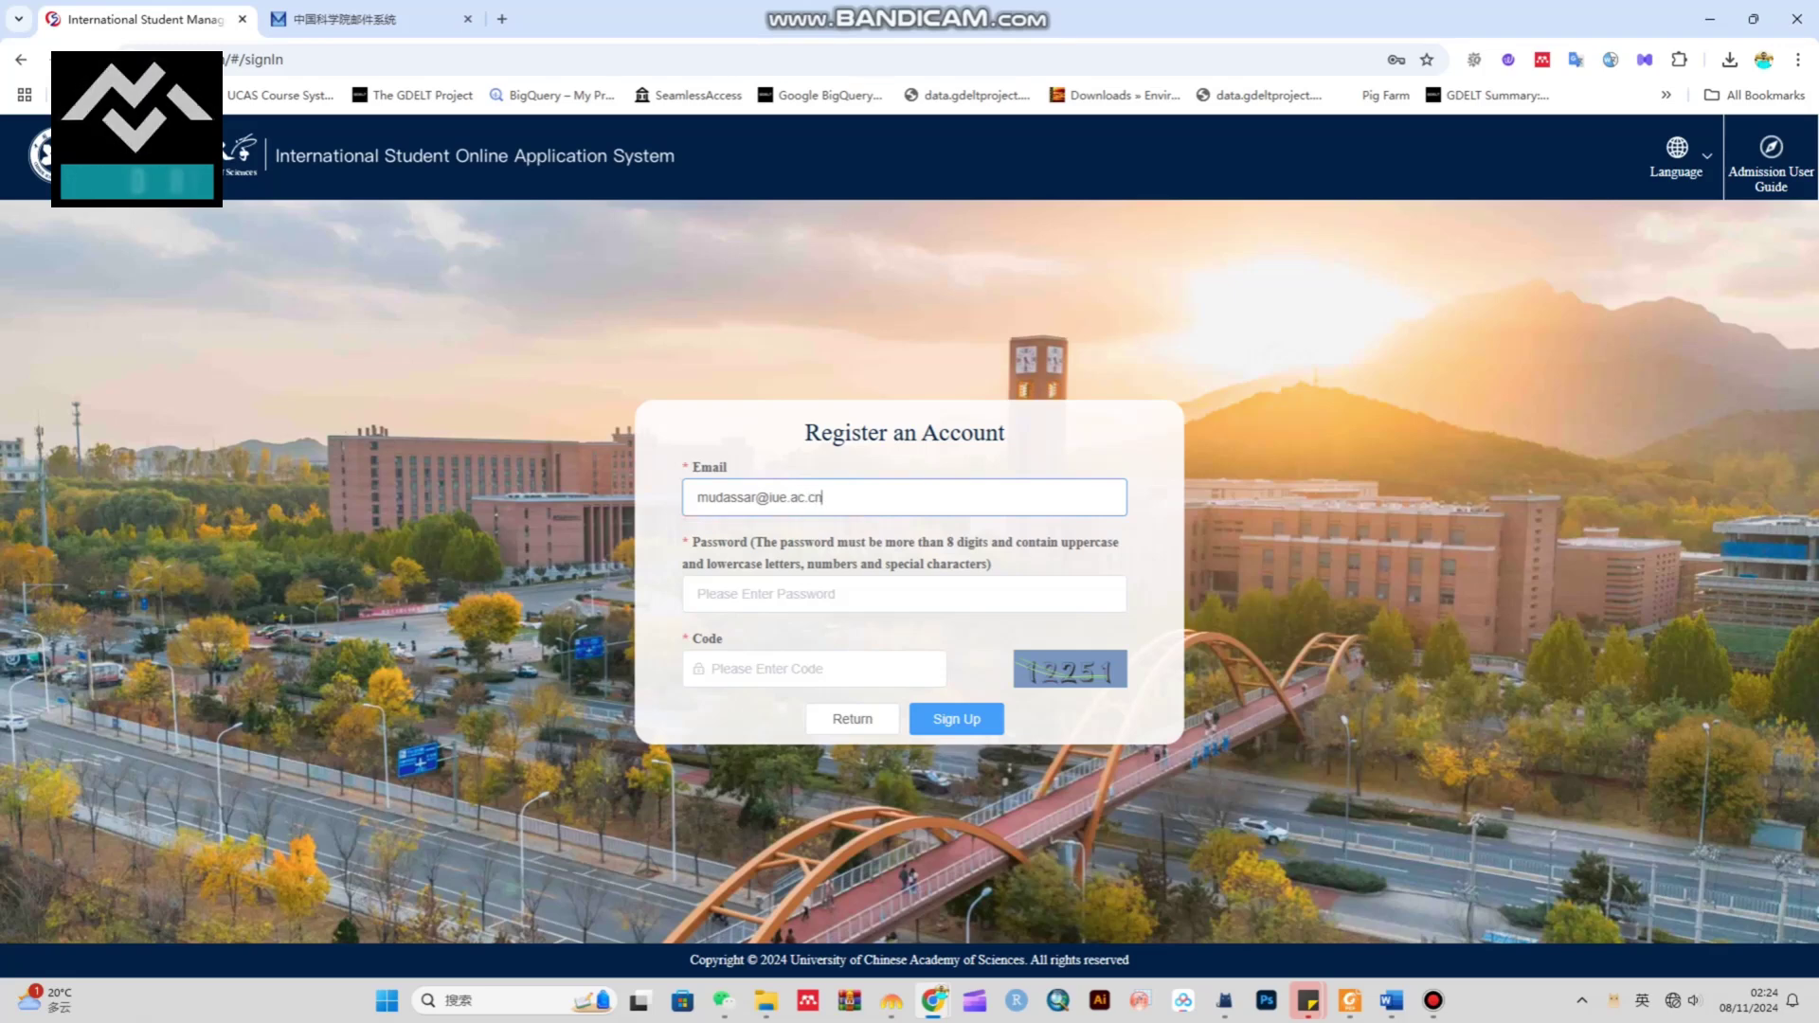
# Sign up a new account with the applicant's e-mail, a password and the verification code
pyautogui.click(698, 594)
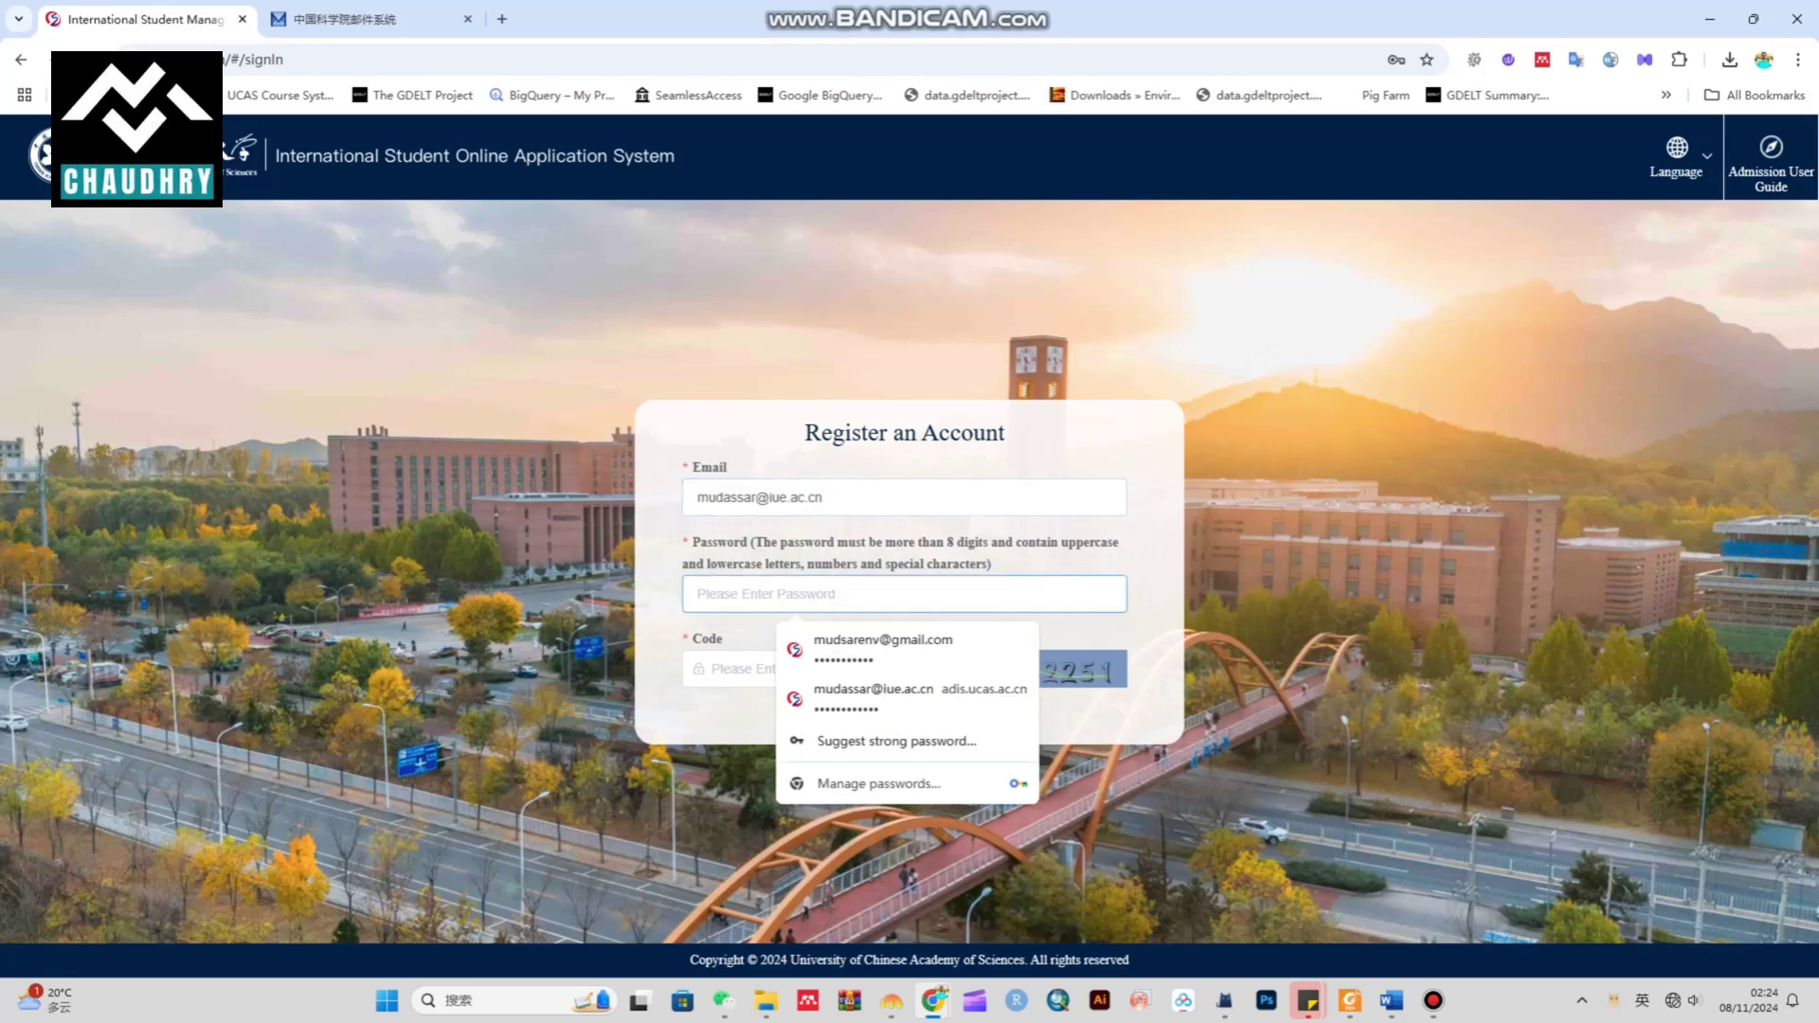
pyautogui.click(1154, 625)
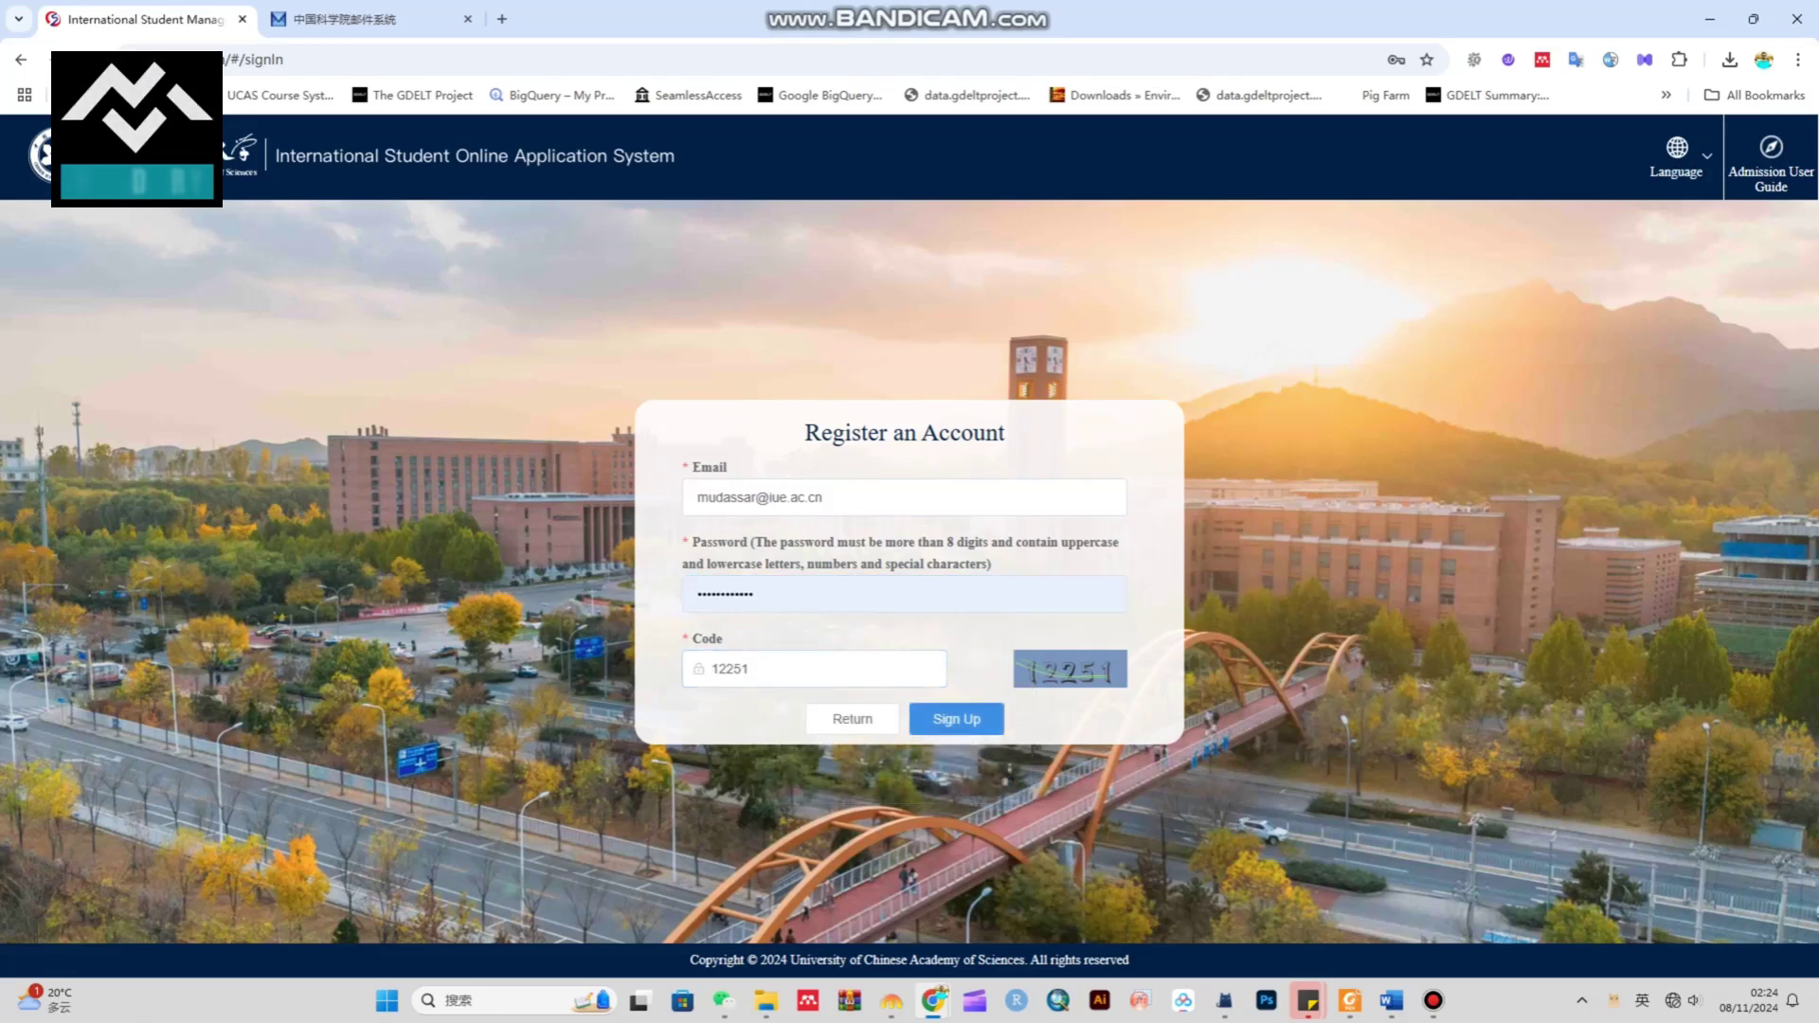
pyautogui.click(956, 718)
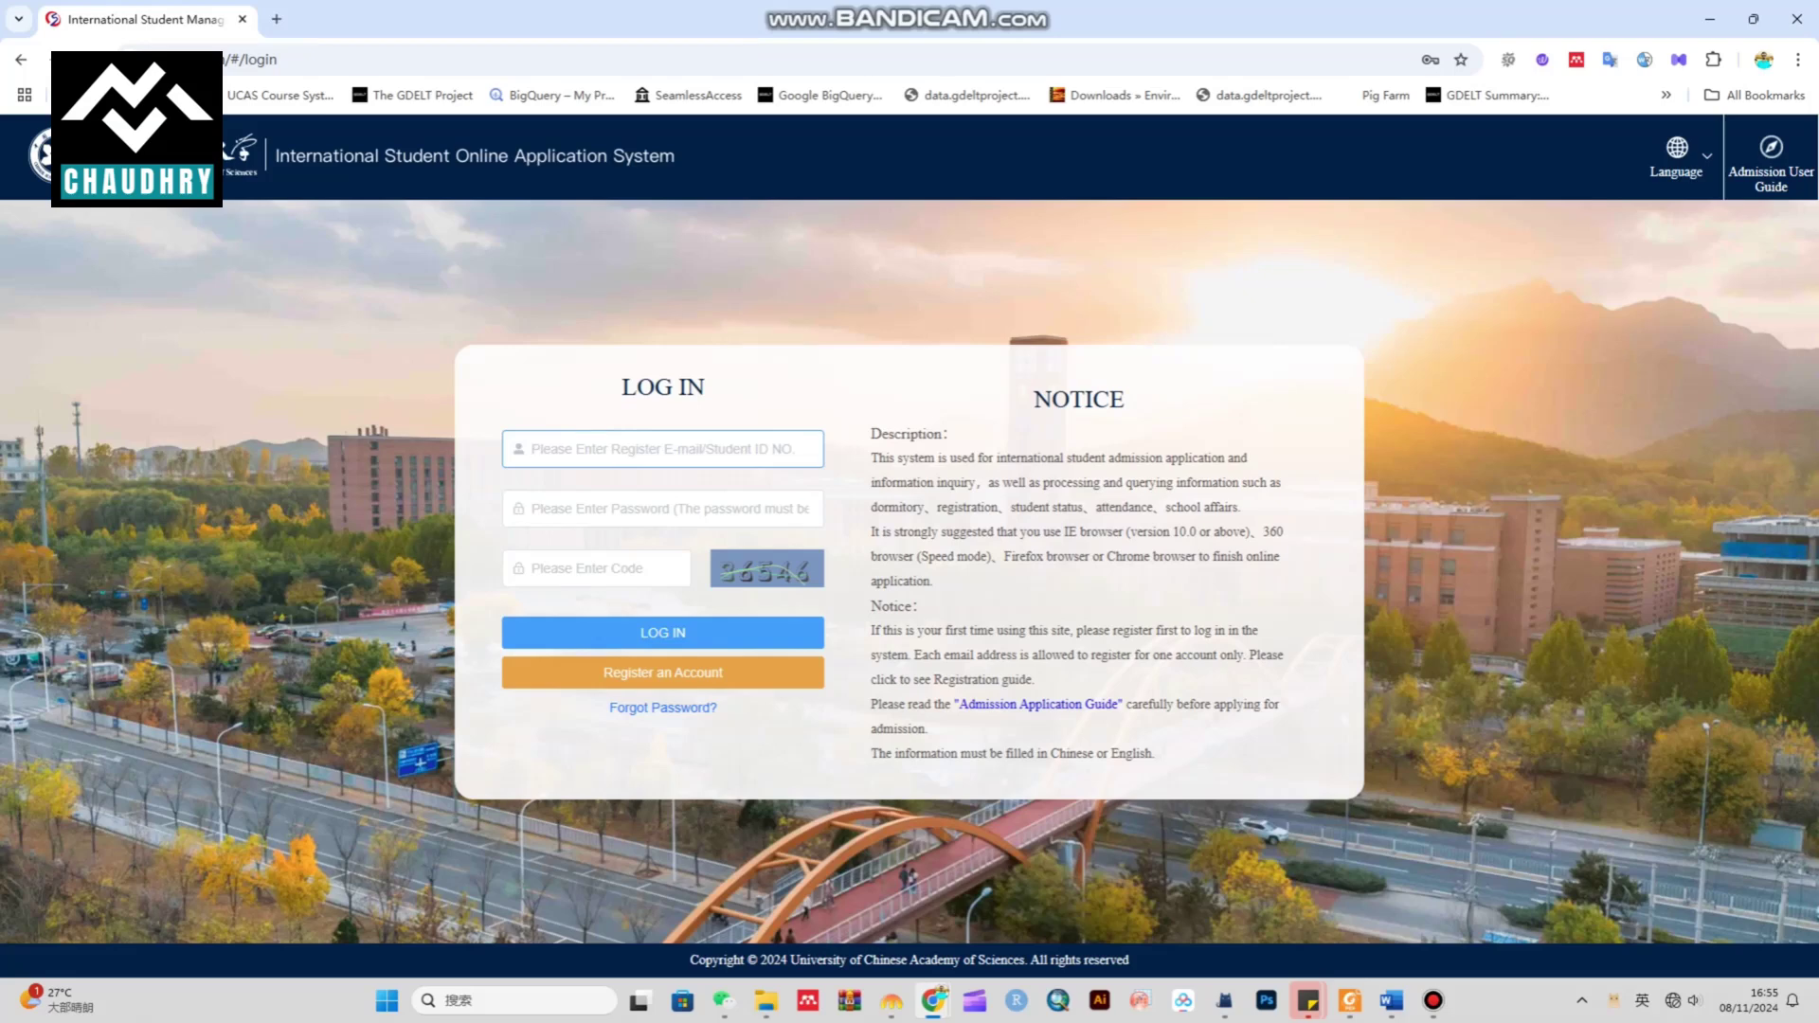
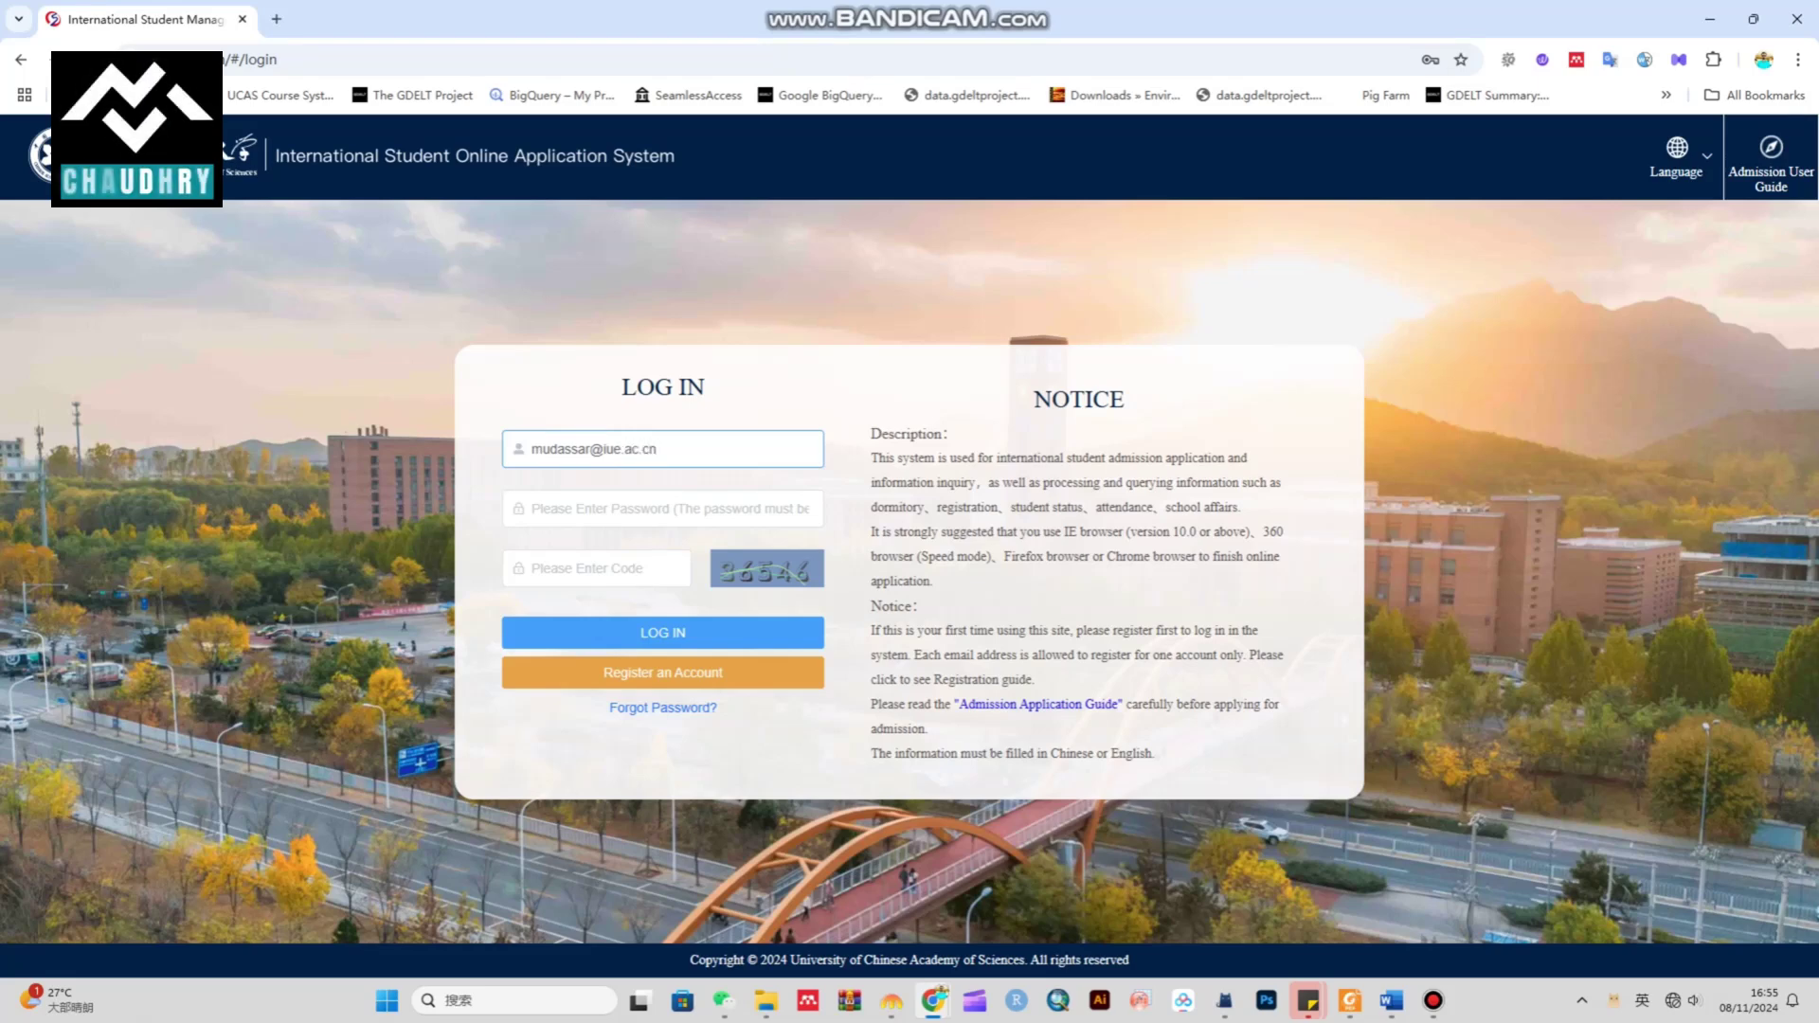
# Log in using the registered e-mail, the saved password and the verification code
pyautogui.press('Tab')
pyautogui.press('Down')
pyautogui.press('Return')
pyautogui.press('Tab')
pyautogui.write('365')
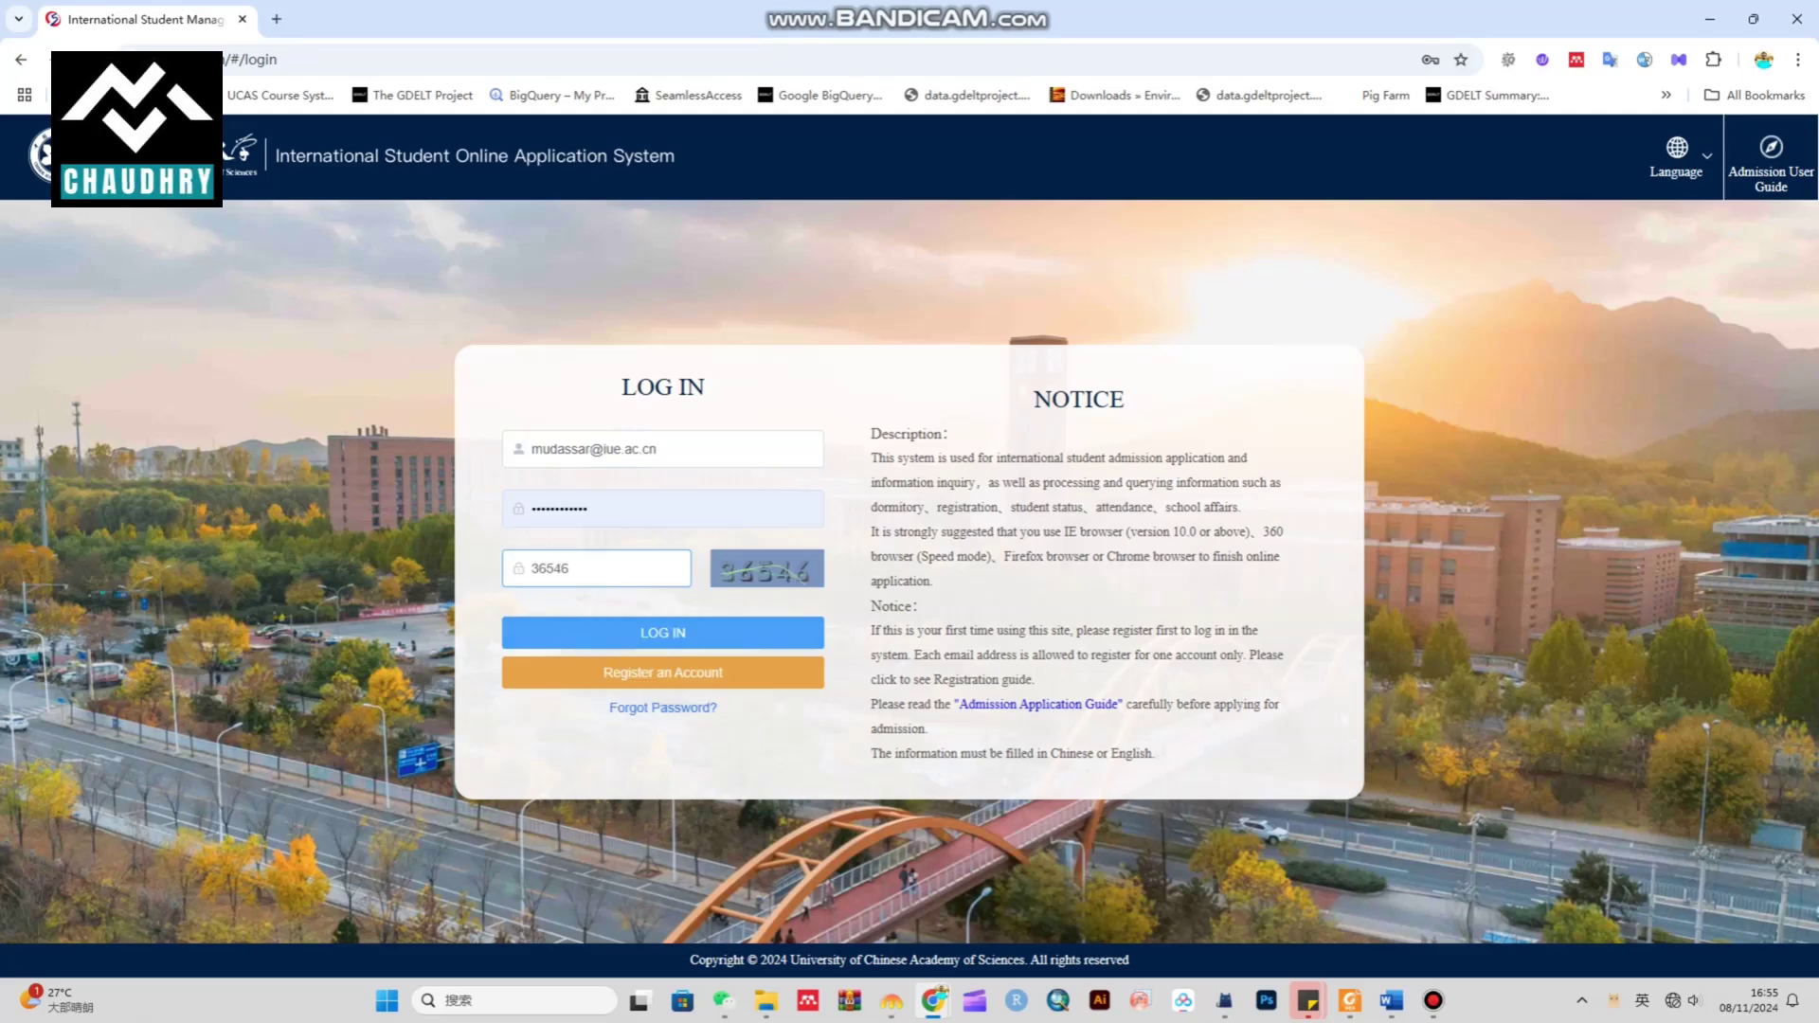
pyautogui.press('Return')
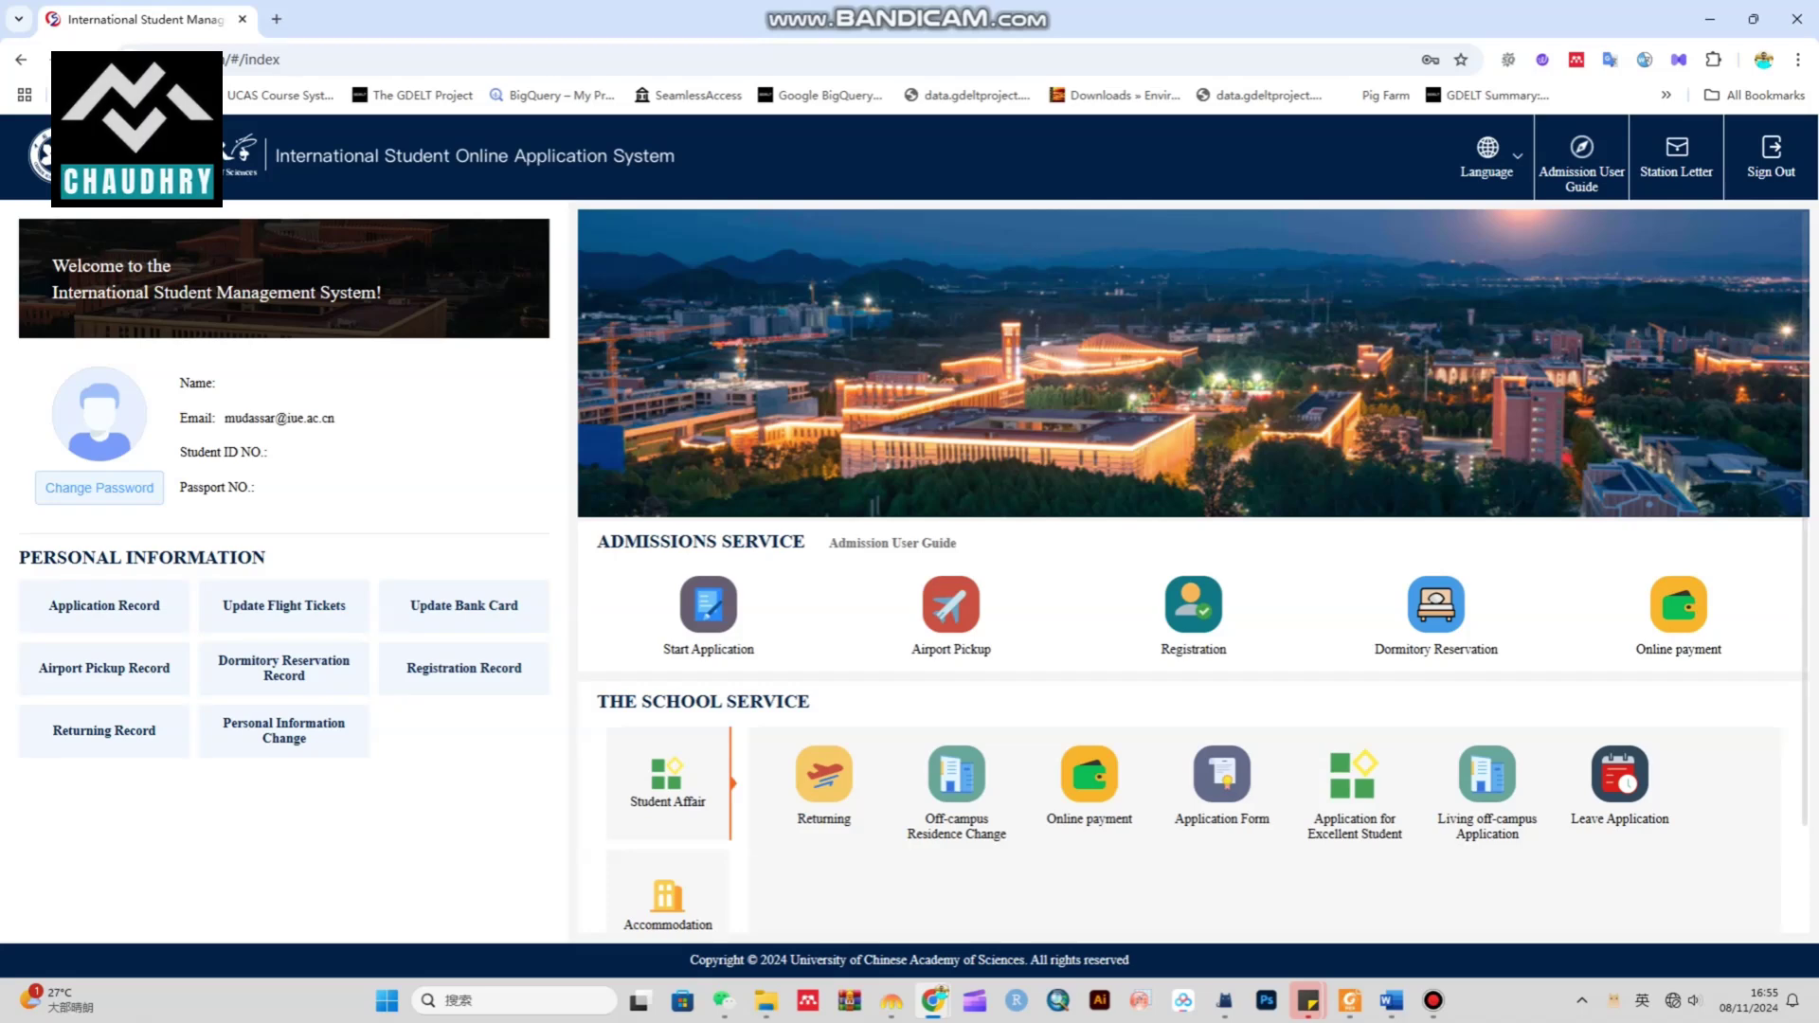
# Start a new application and choose Degree Programs Application / Visiting Students Programs Application
pyautogui.moveTo(662, 650); pyautogui.dragTo(756, 650)
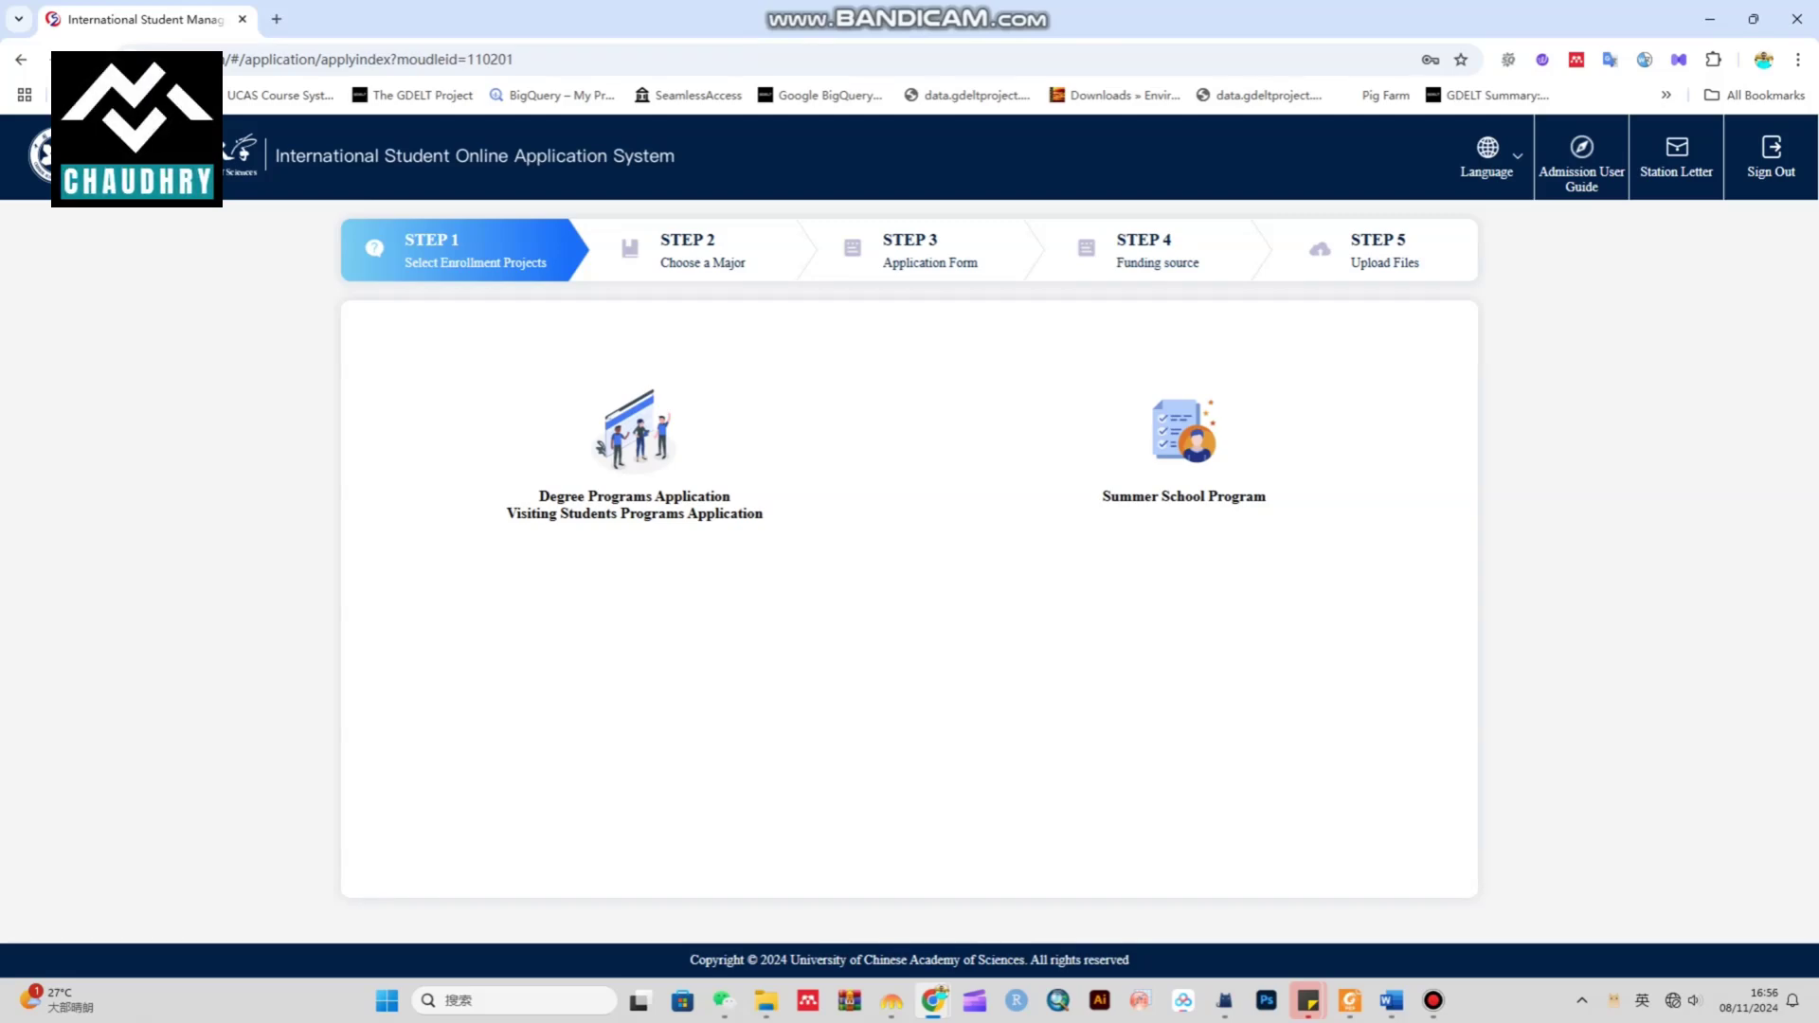
pyautogui.moveTo(1268, 496); pyautogui.dragTo(1102, 496)
pyautogui.moveTo(763, 513); pyautogui.dragTo(520, 536)
pyautogui.click(520, 536)
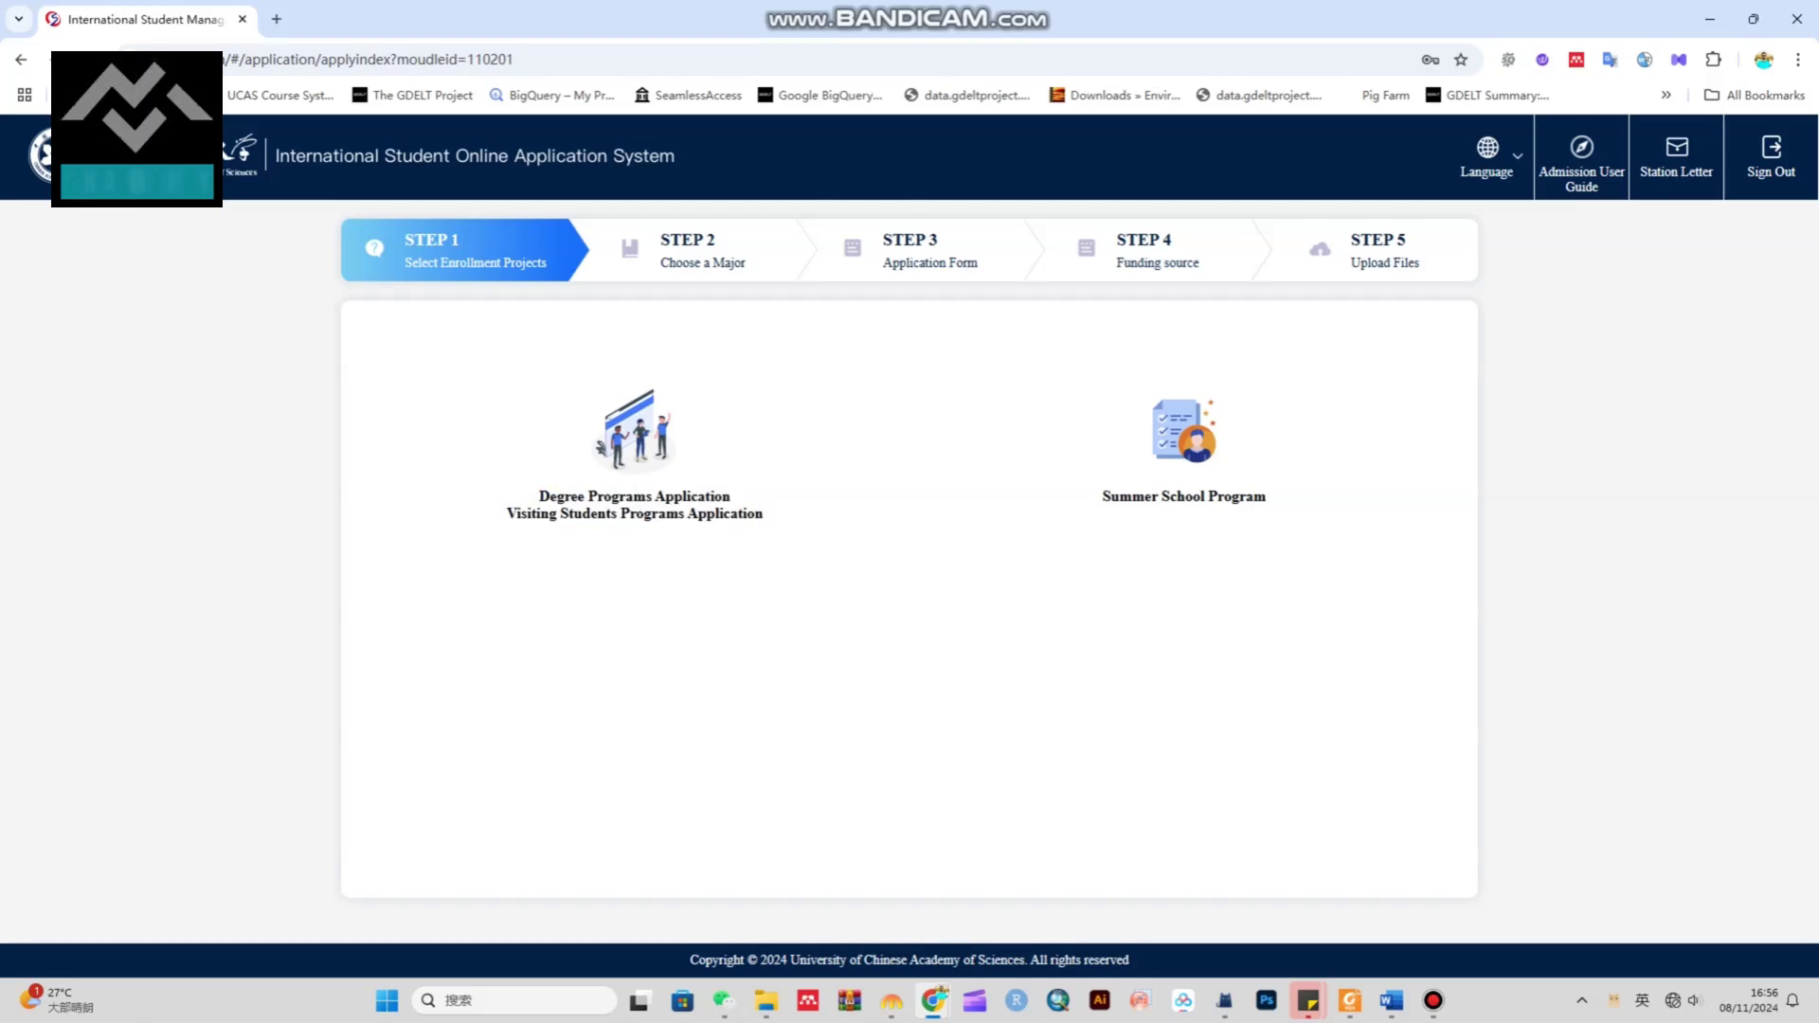
pyautogui.moveTo(1246, 497); pyautogui.dragTo(1102, 497)
pyautogui.moveTo(763, 512); pyautogui.dragTo(520, 539)
pyautogui.click(520, 539)
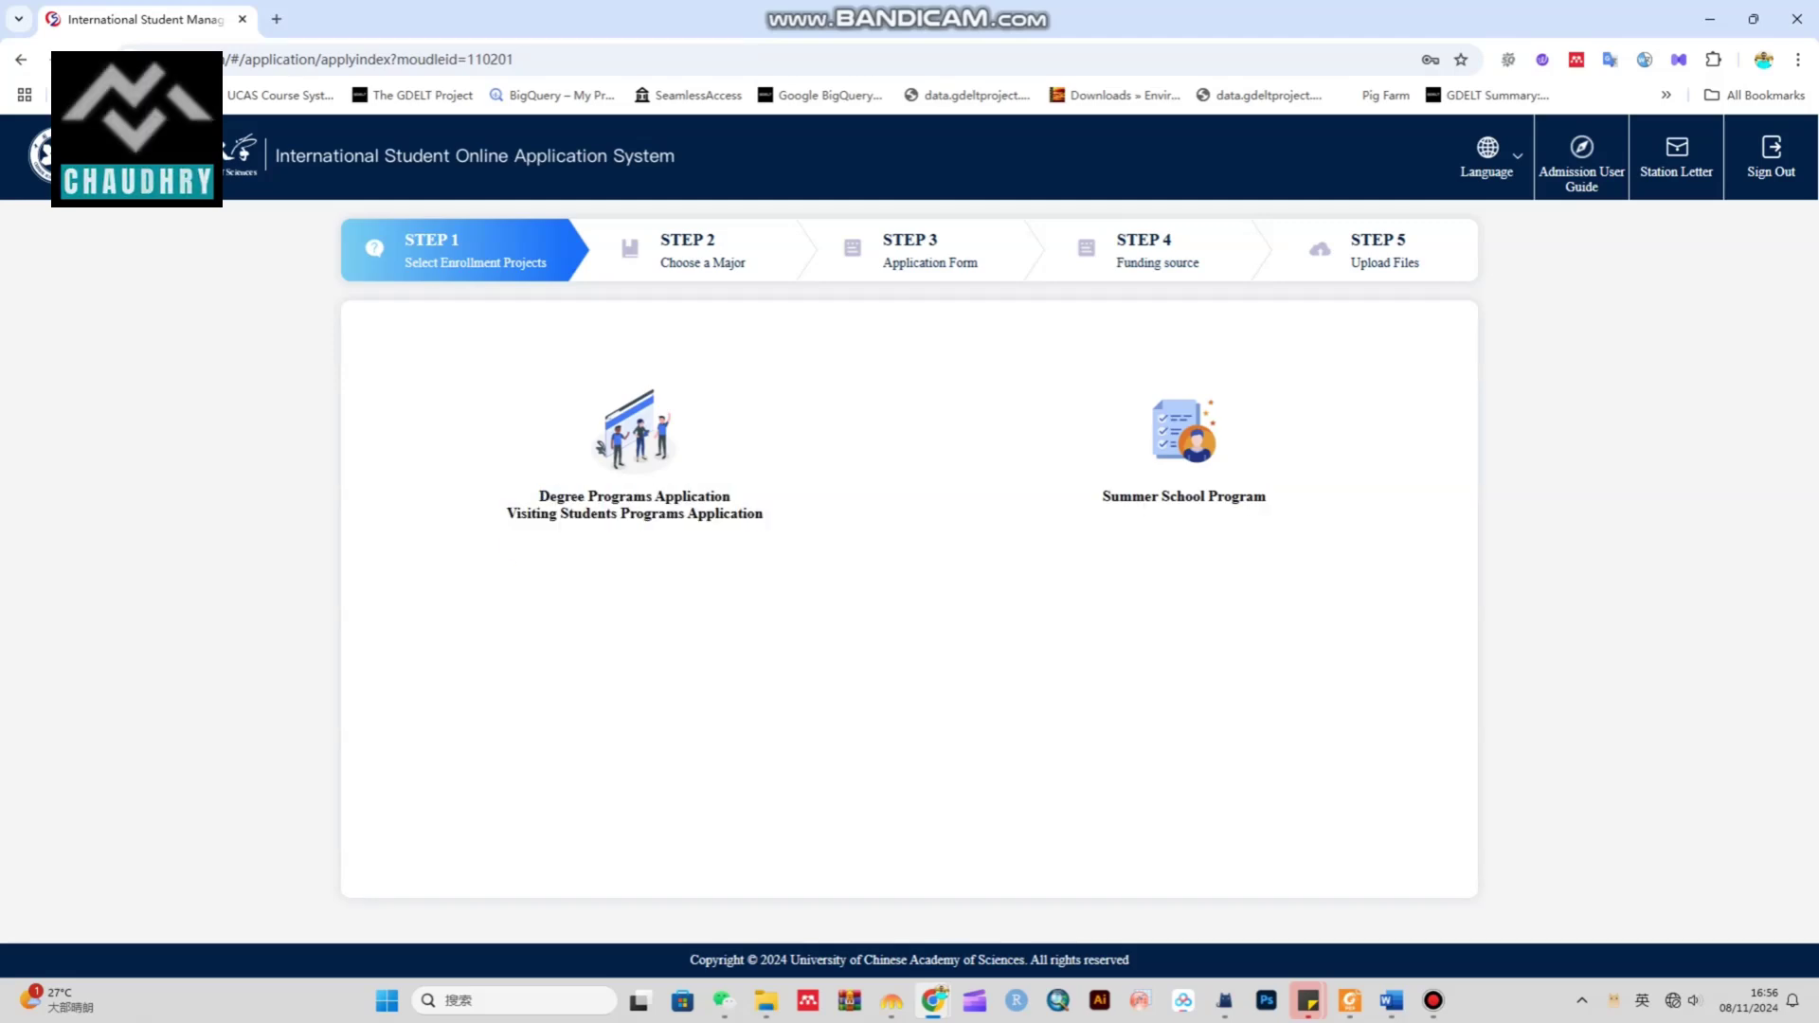
pyautogui.moveTo(1266, 497); pyautogui.dragTo(1102, 496)
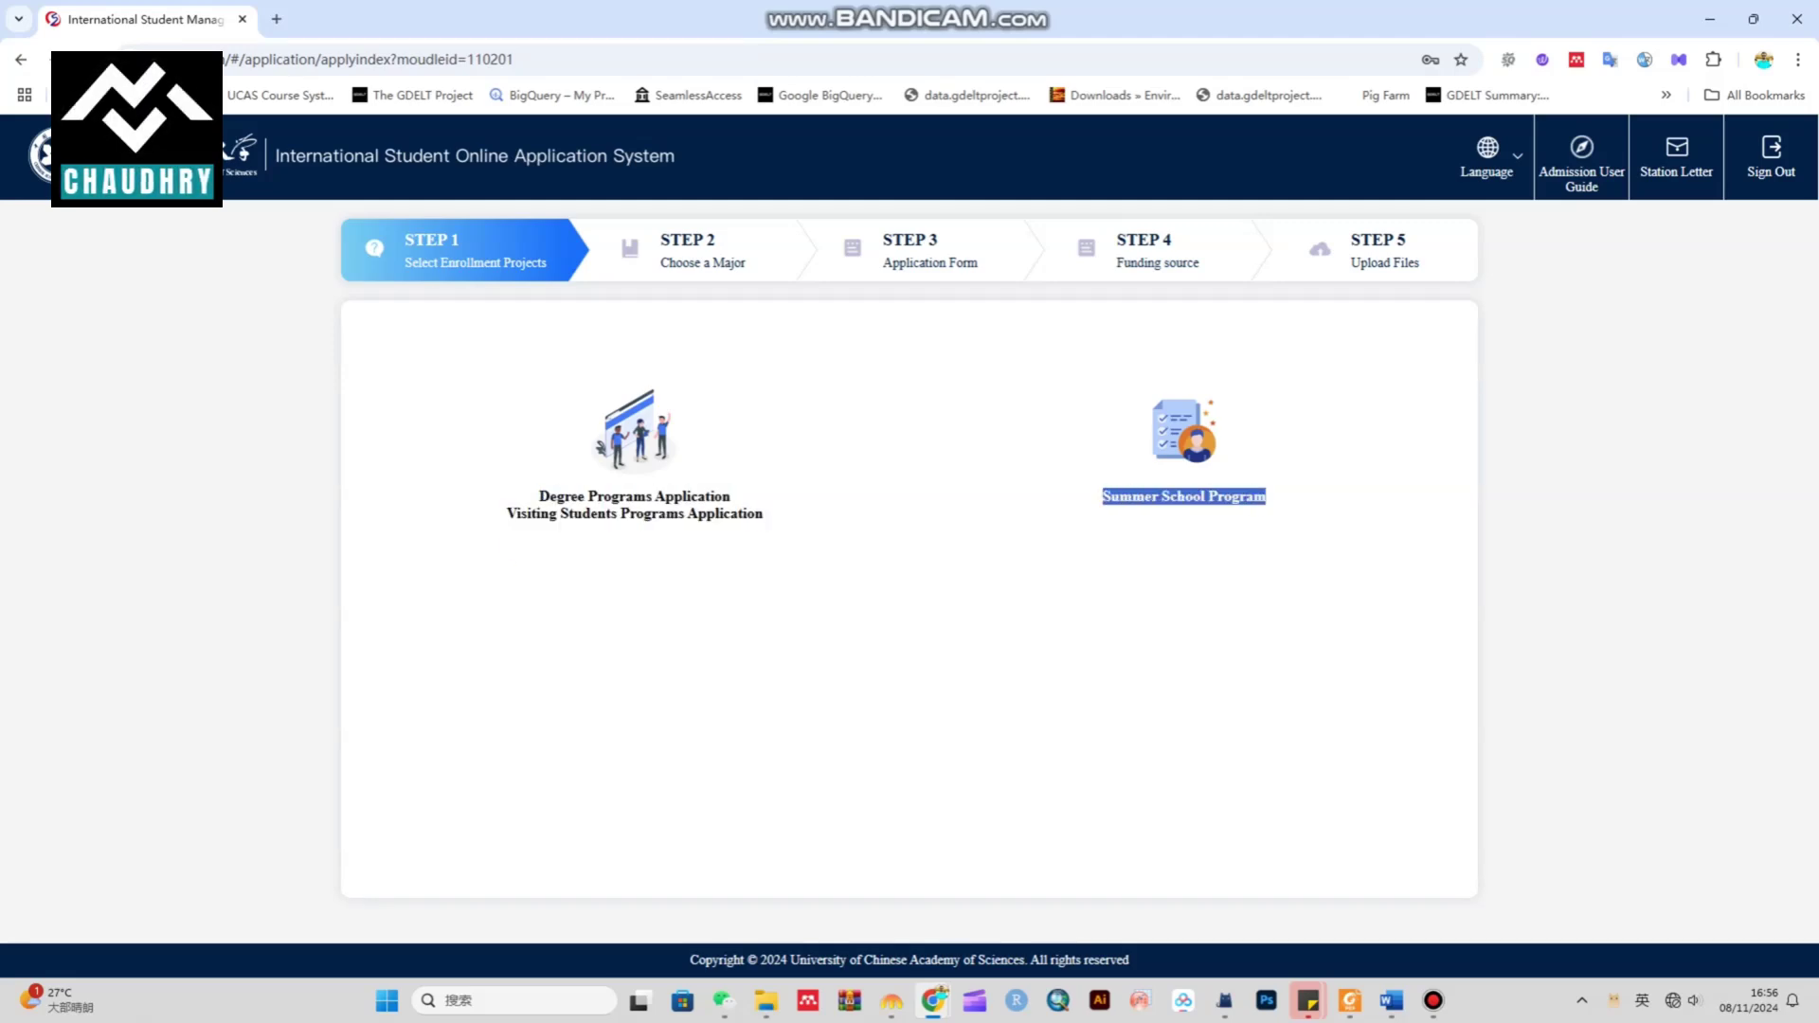
pyautogui.moveTo(763, 512); pyautogui.dragTo(538, 495)
pyautogui.click(538, 497)
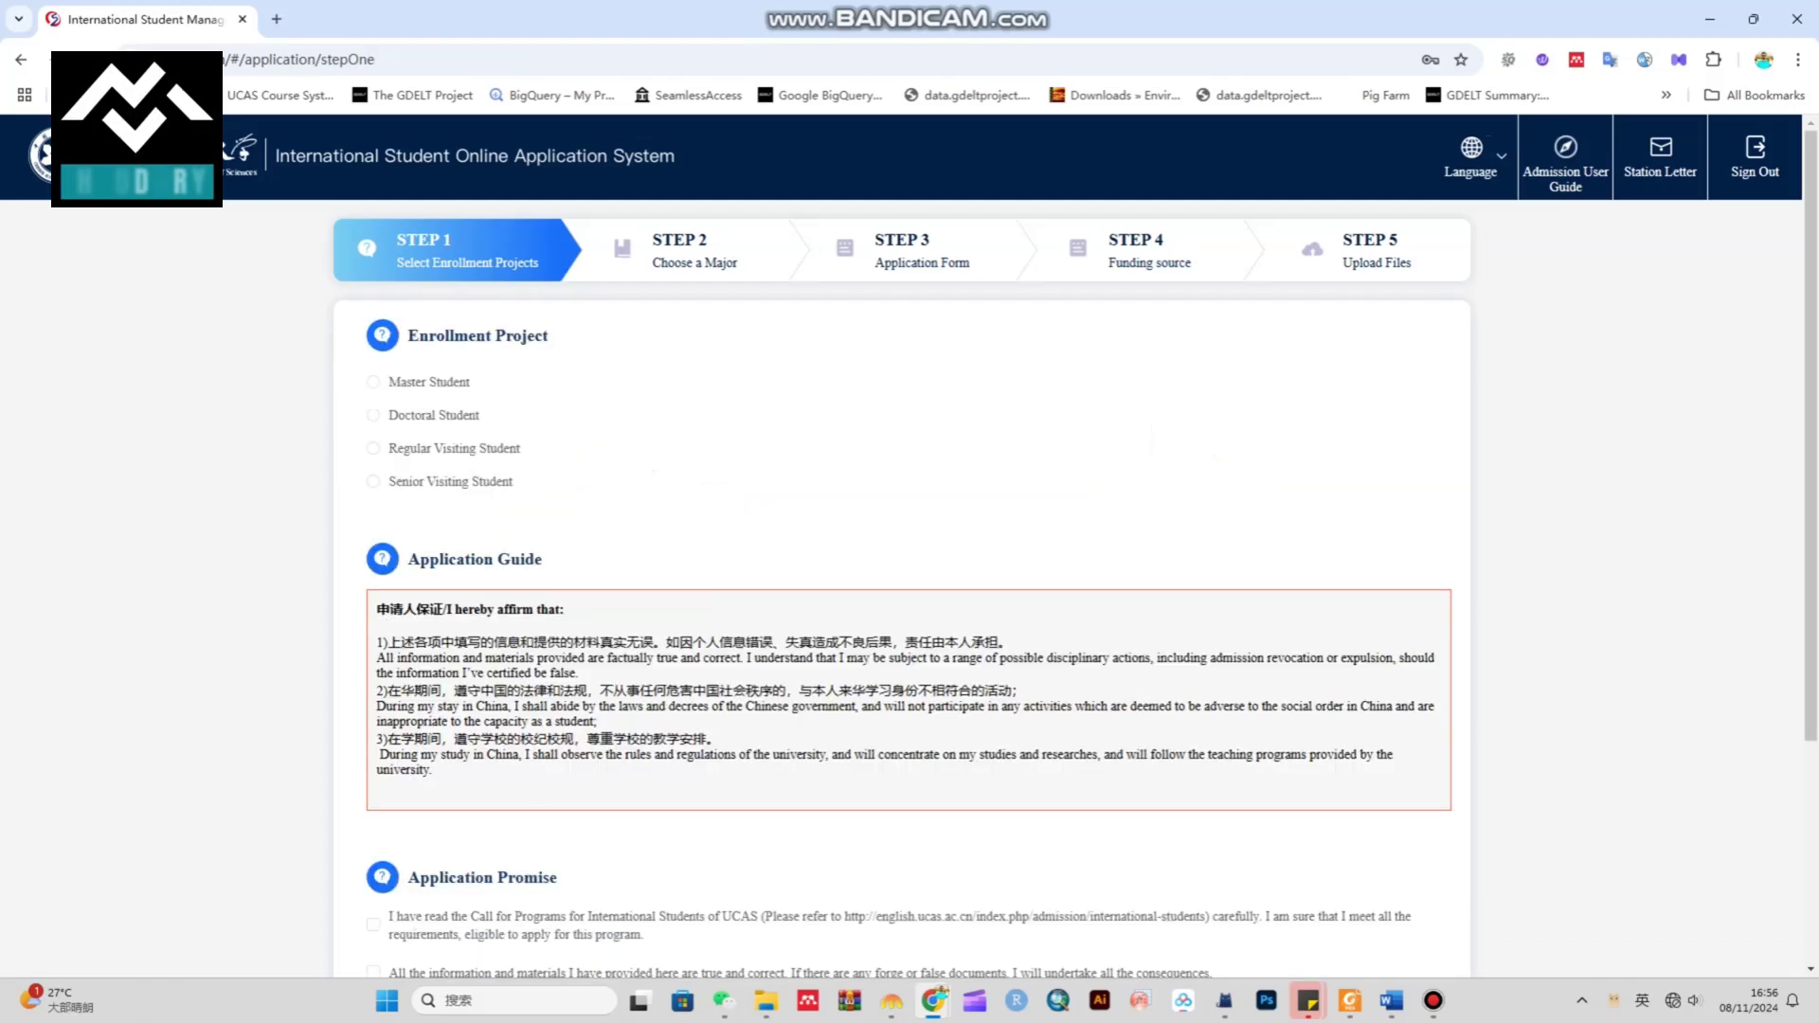
# Read through the Enrollment Project heading and the Application Guide text
pyautogui.moveTo(549, 335); pyautogui.dragTo(407, 335)
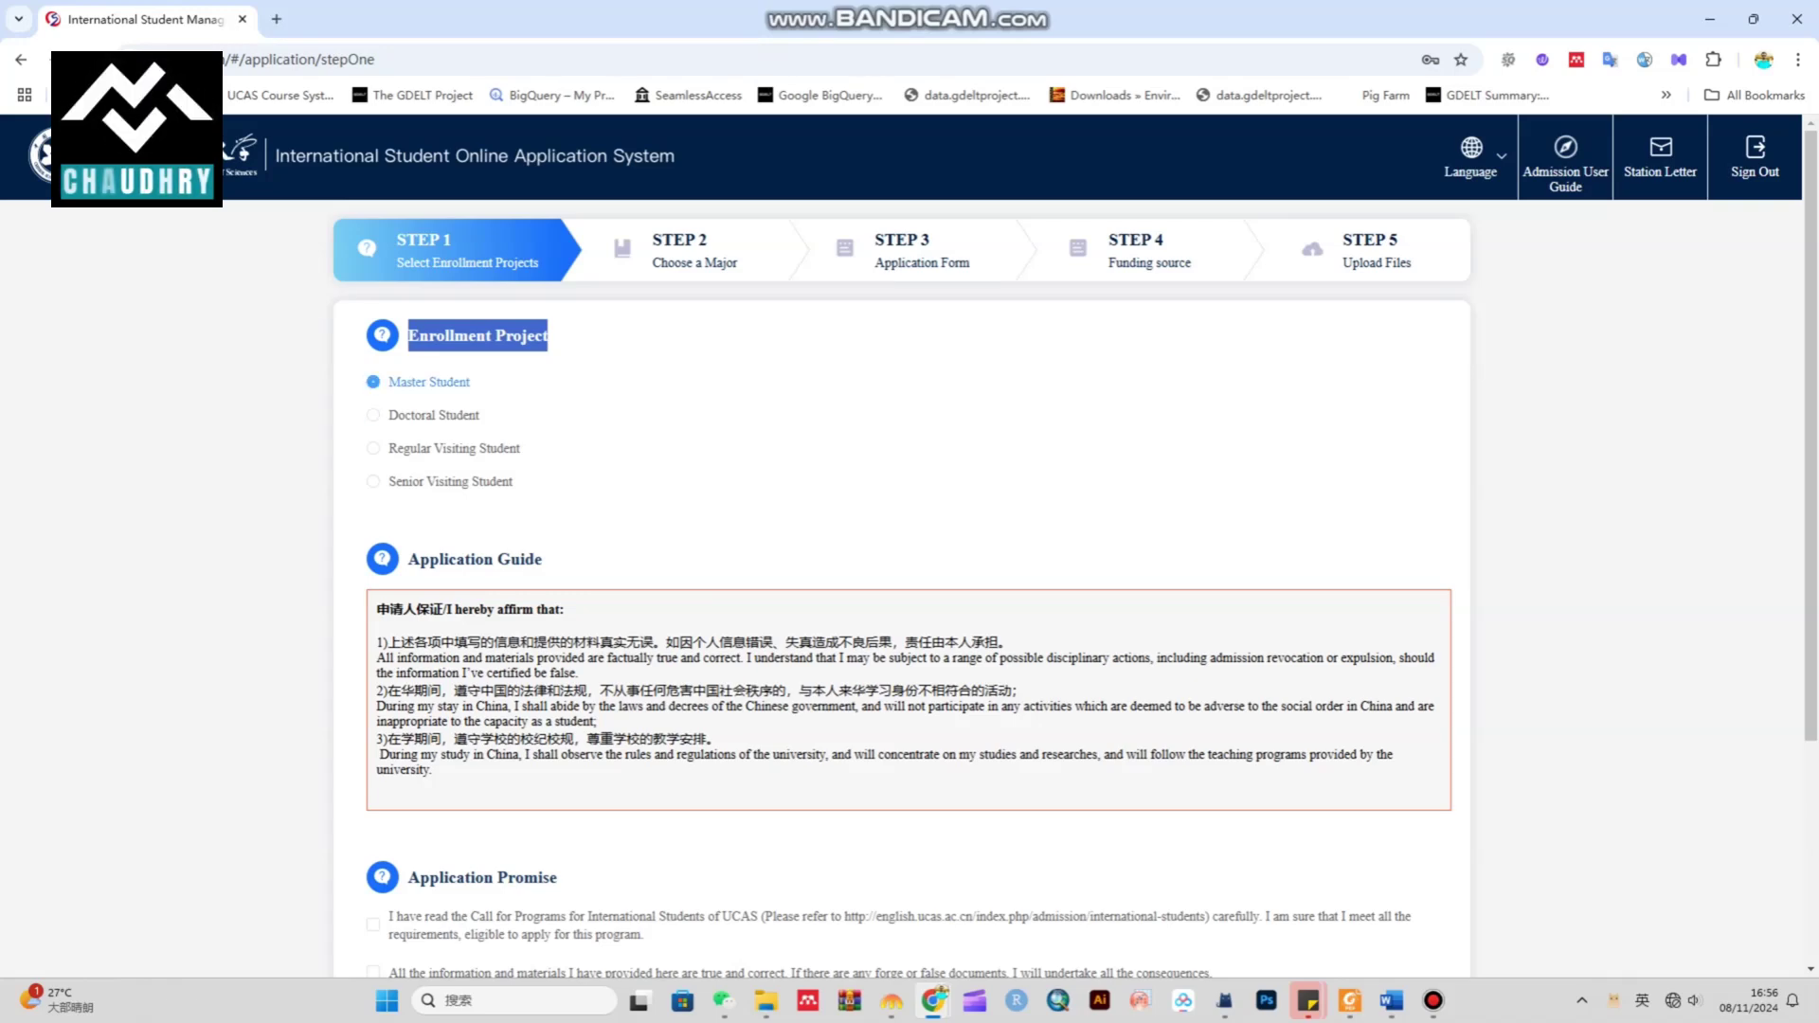
pyautogui.scroll(-3, 909, 546)
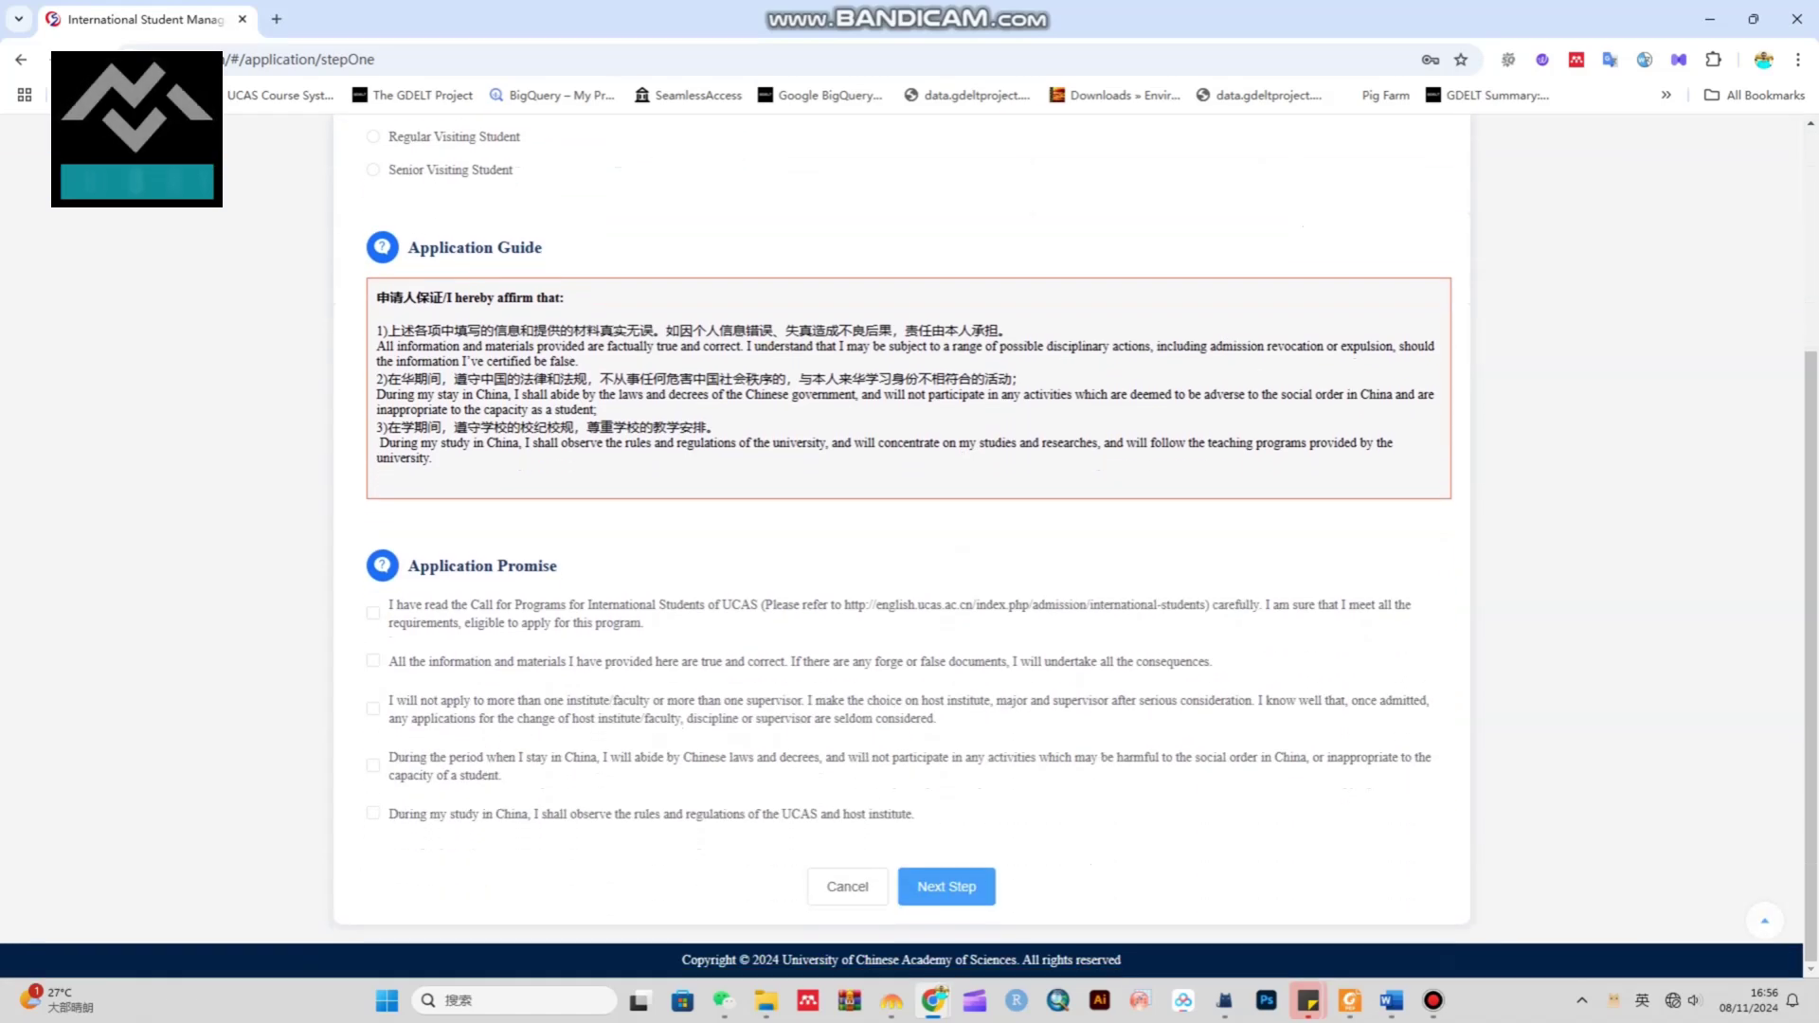
pyautogui.moveTo(408, 248); pyautogui.dragTo(543, 247)
pyautogui.moveTo(485, 346); pyautogui.dragTo(561, 566)
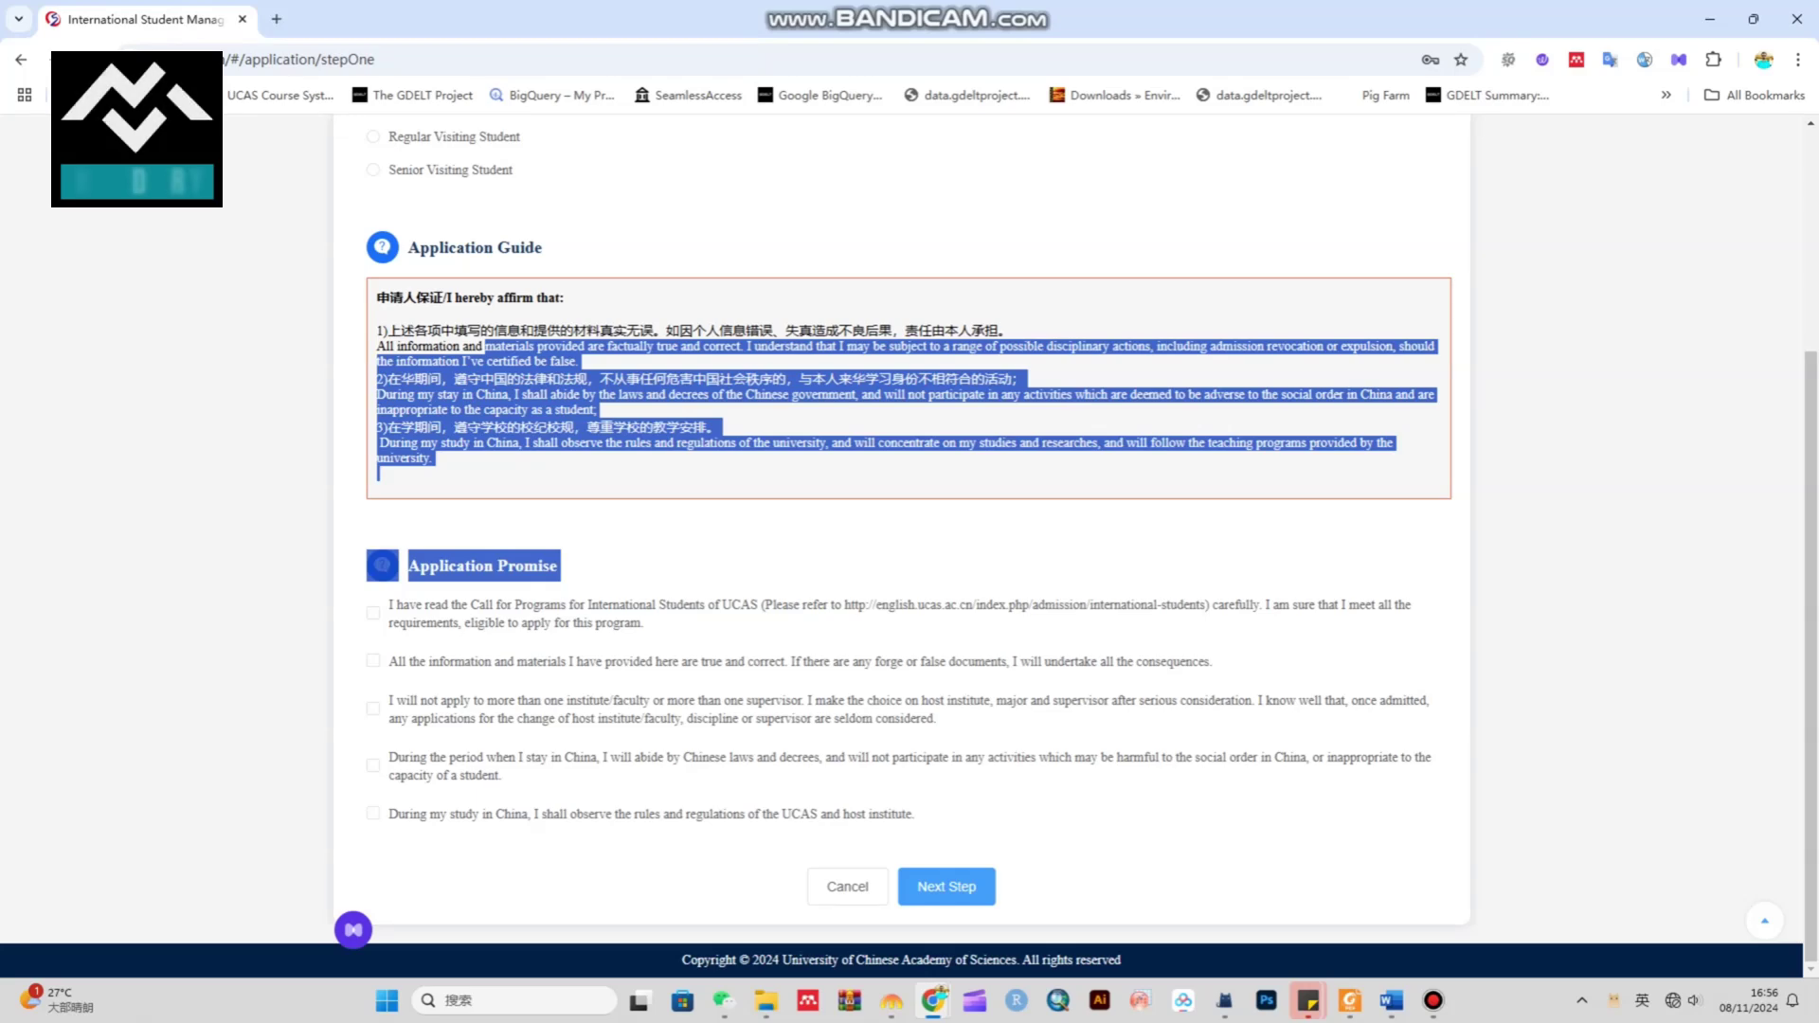
pyautogui.click(561, 566)
# Tick the second, third and fourth application promises and proceed to Choose a Major
pyautogui.click(373, 661)
pyautogui.click(373, 709)
pyautogui.click(373, 765)
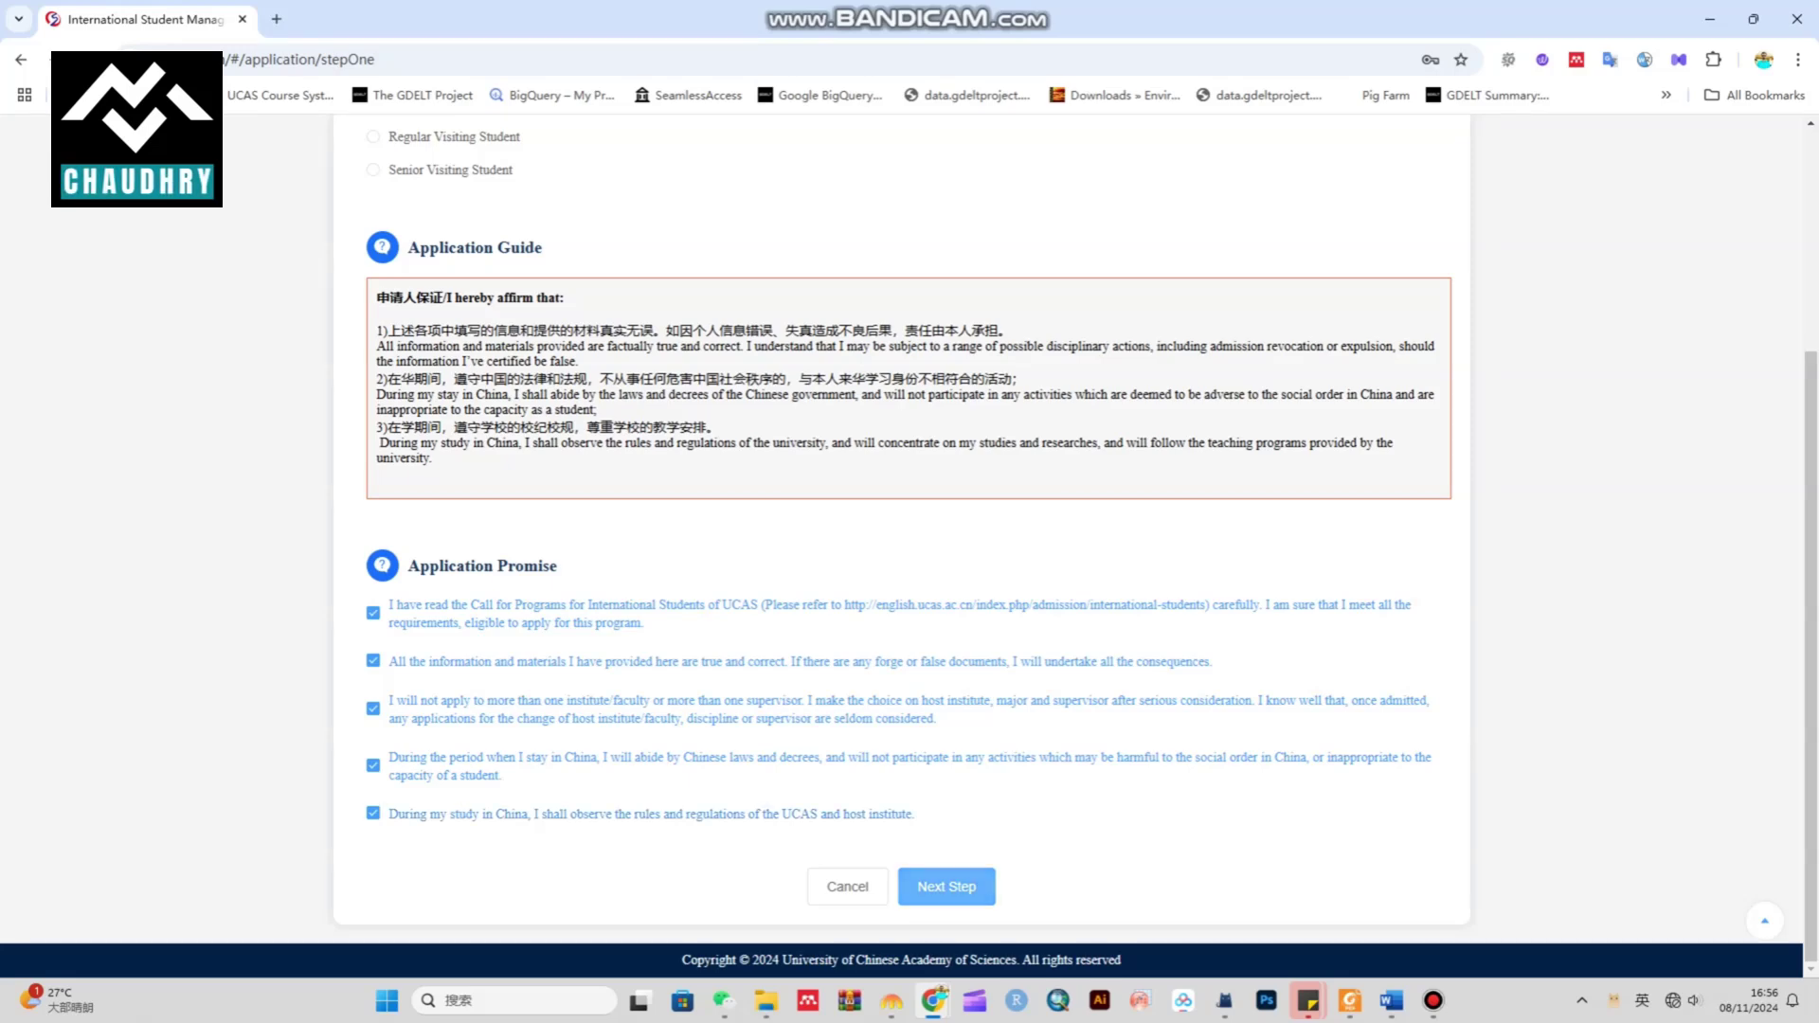
pyautogui.click(947, 886)
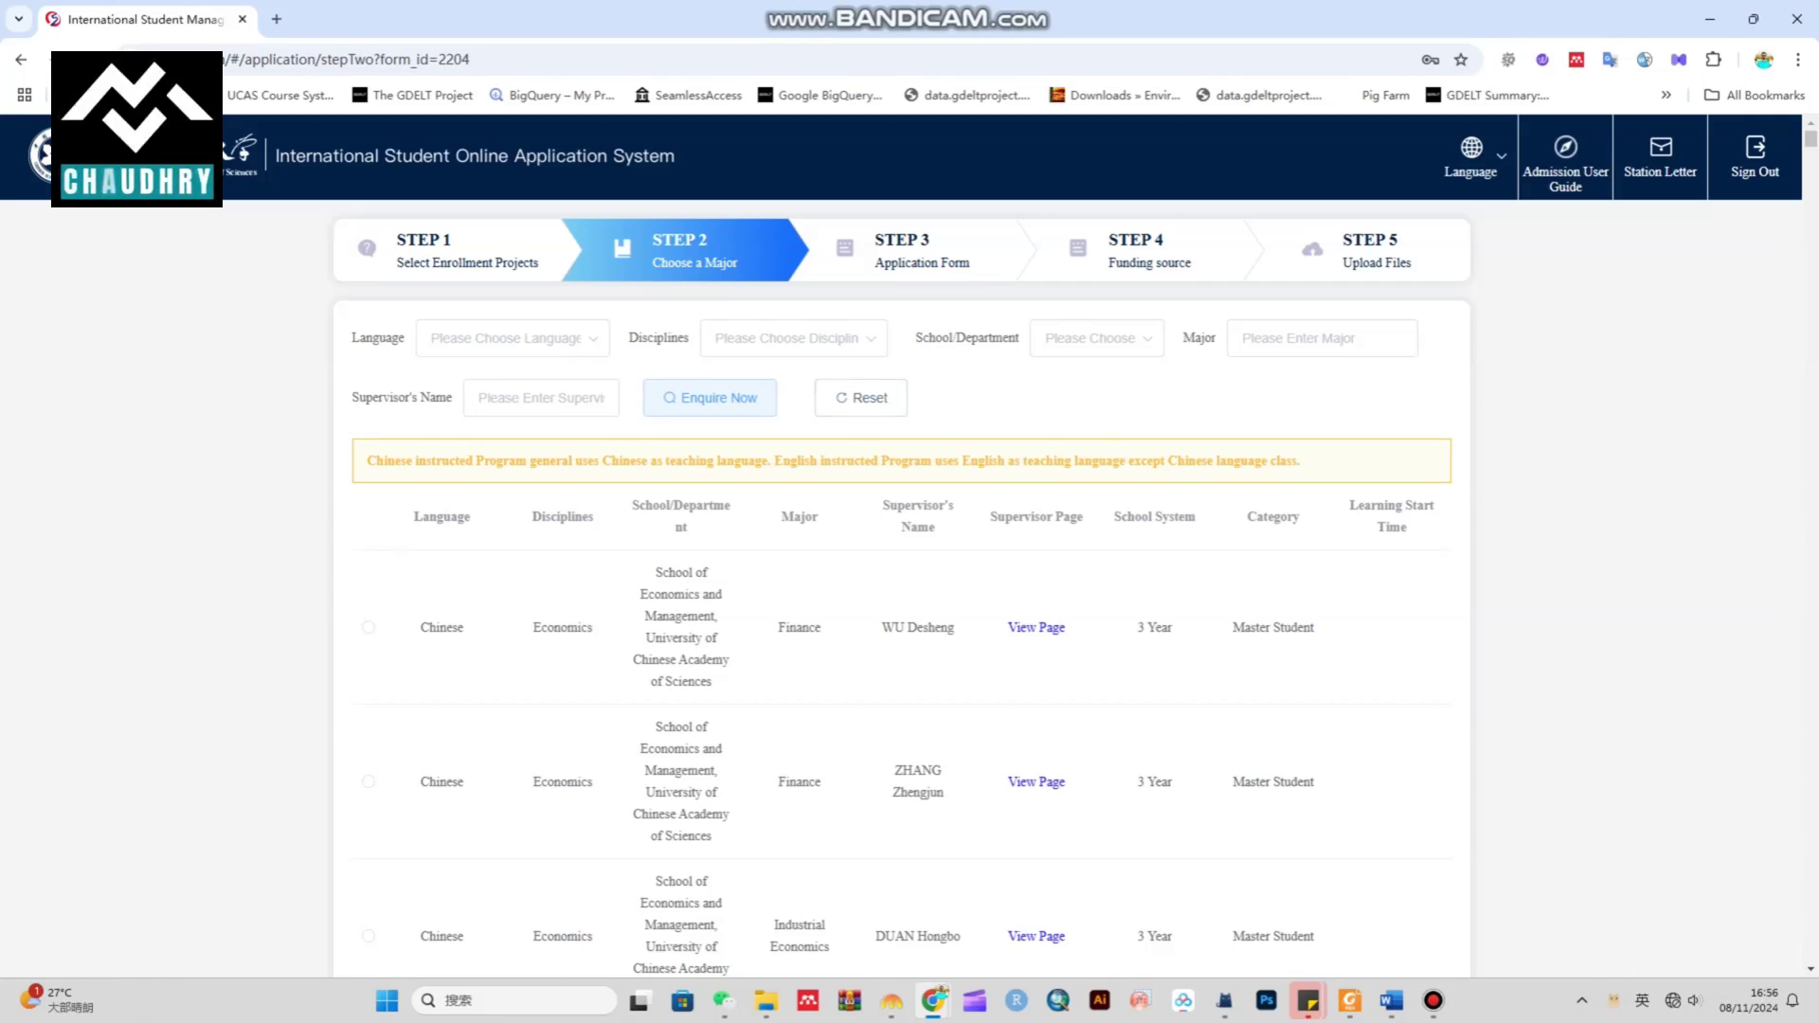
# Filter programmes to English as teaching language and Natural science as discipline
pyautogui.click(502, 338)
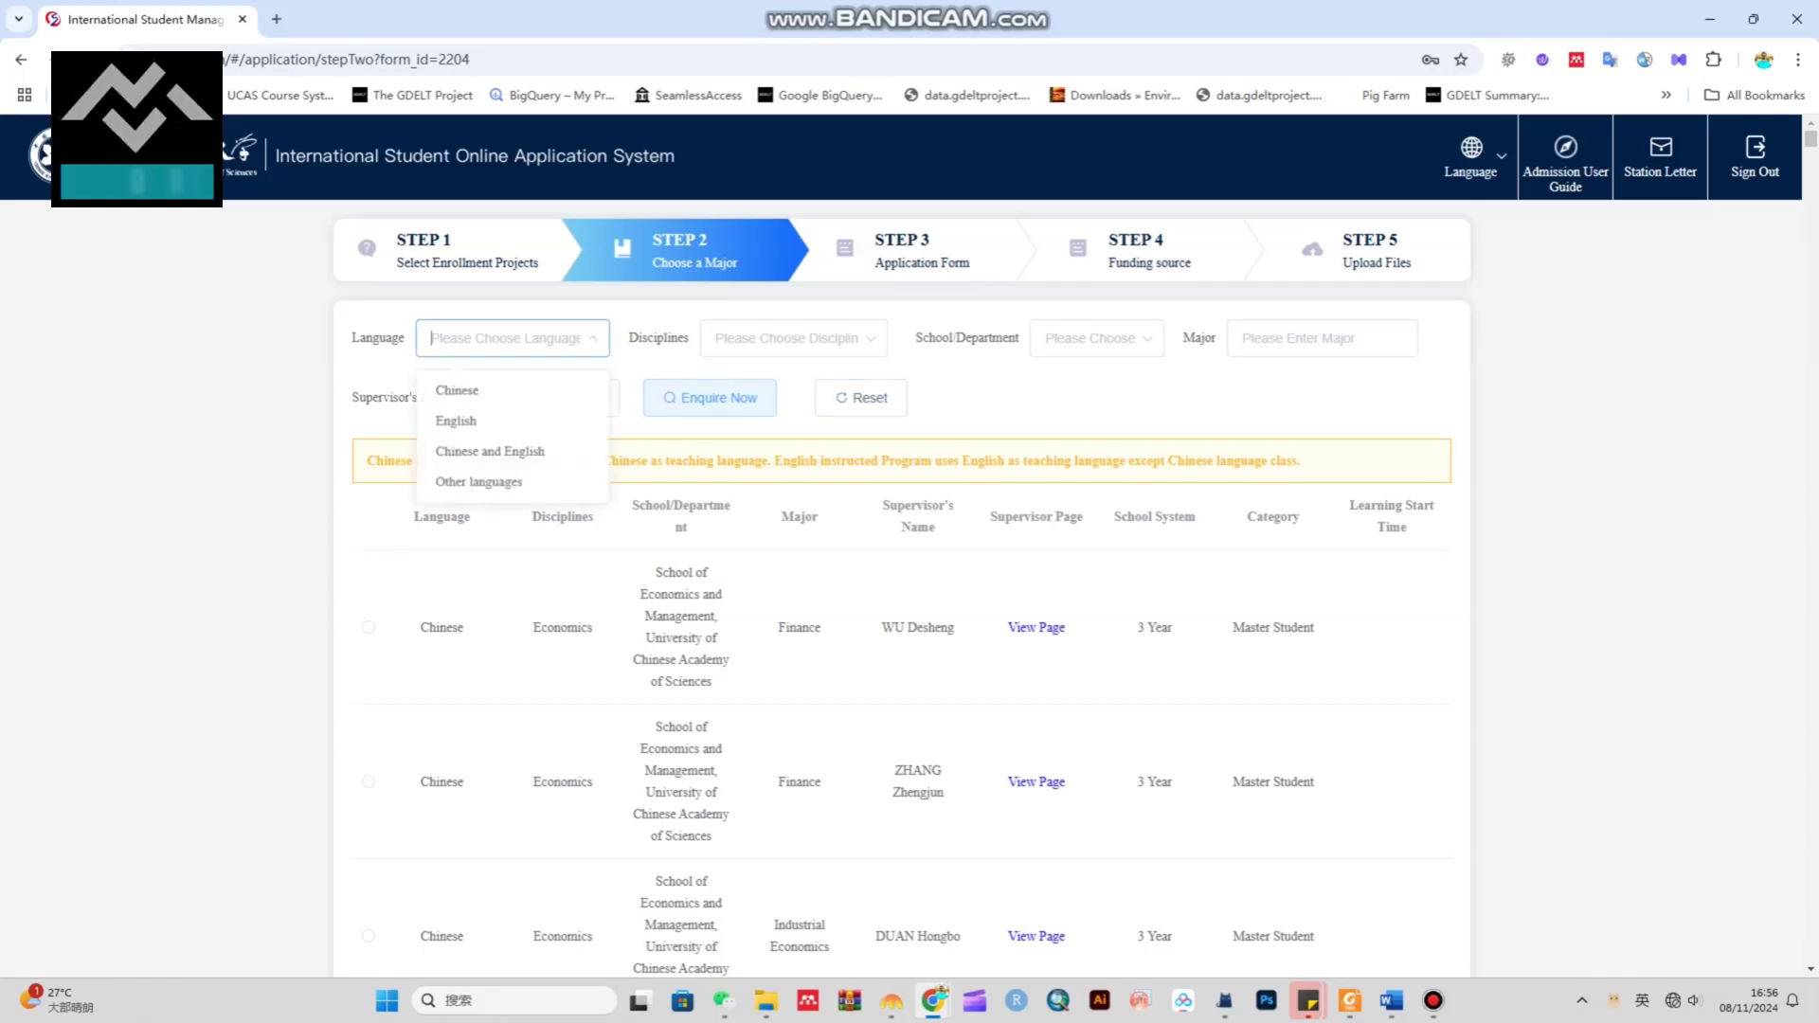
pyautogui.click(457, 424)
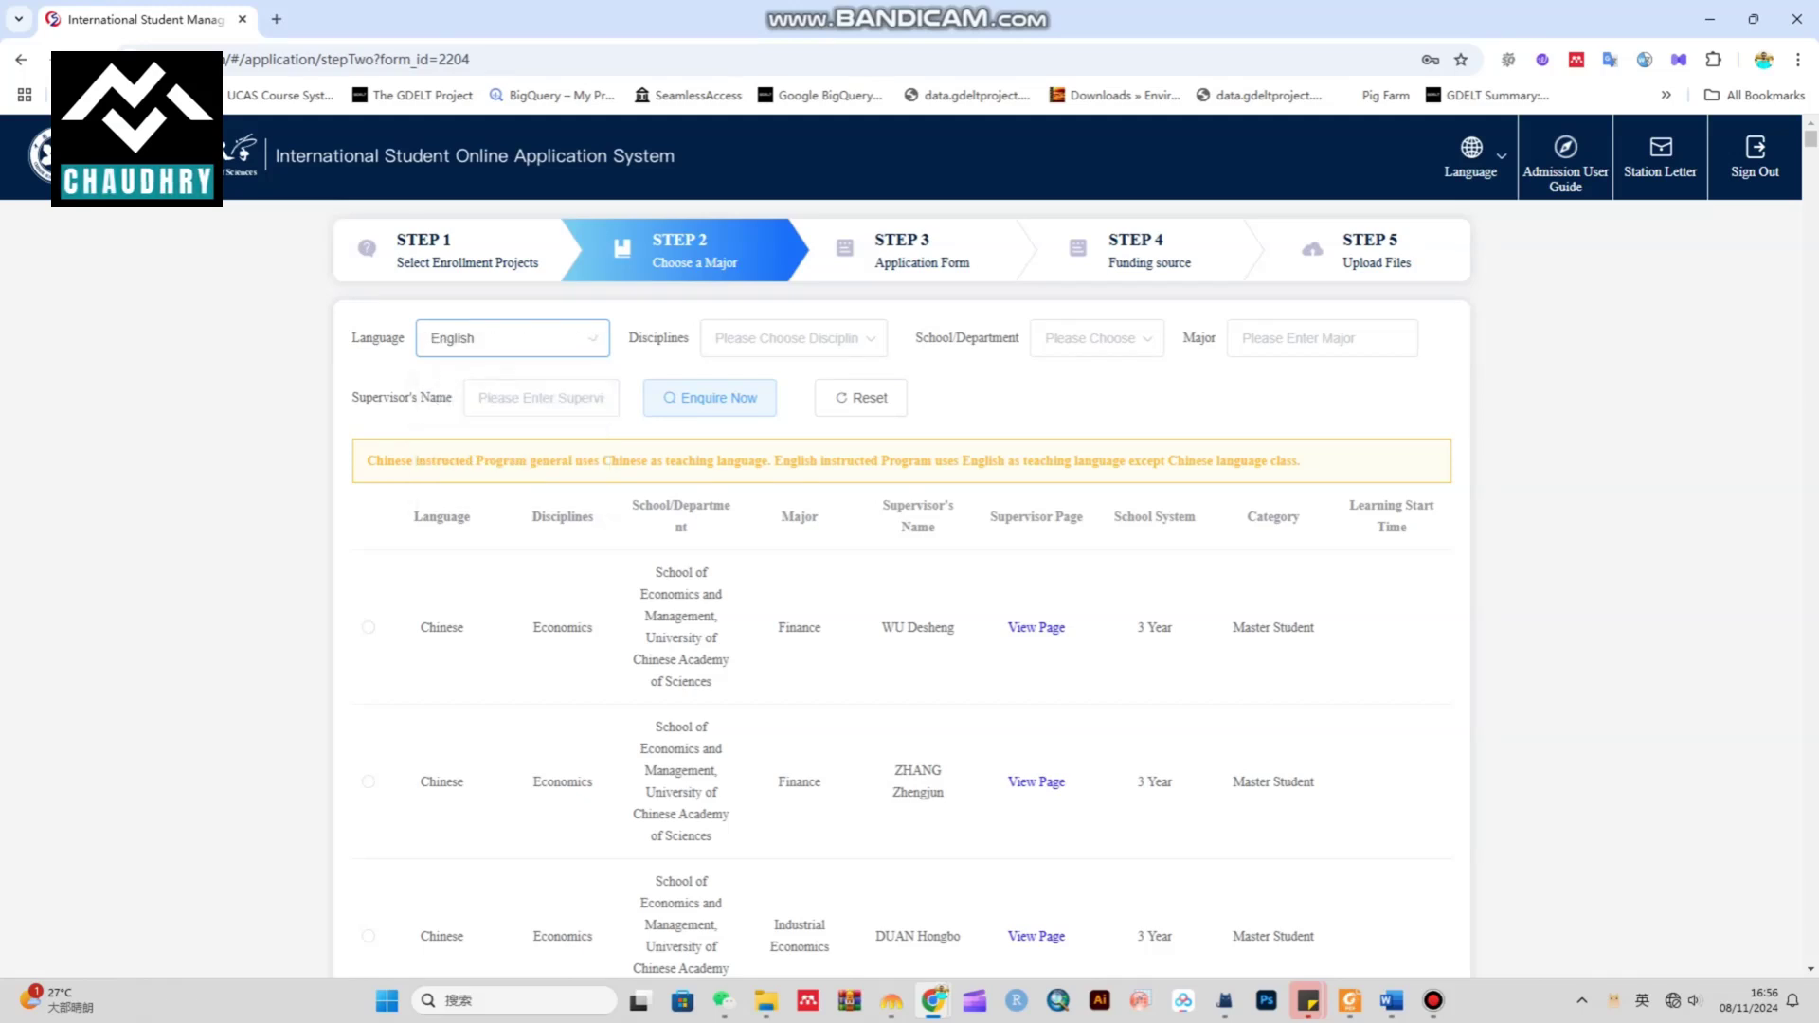
pyautogui.click(787, 338)
pyautogui.scroll(-3, 794, 493)
pyautogui.scroll(5, 794, 531)
pyautogui.scroll(-5, 794, 531)
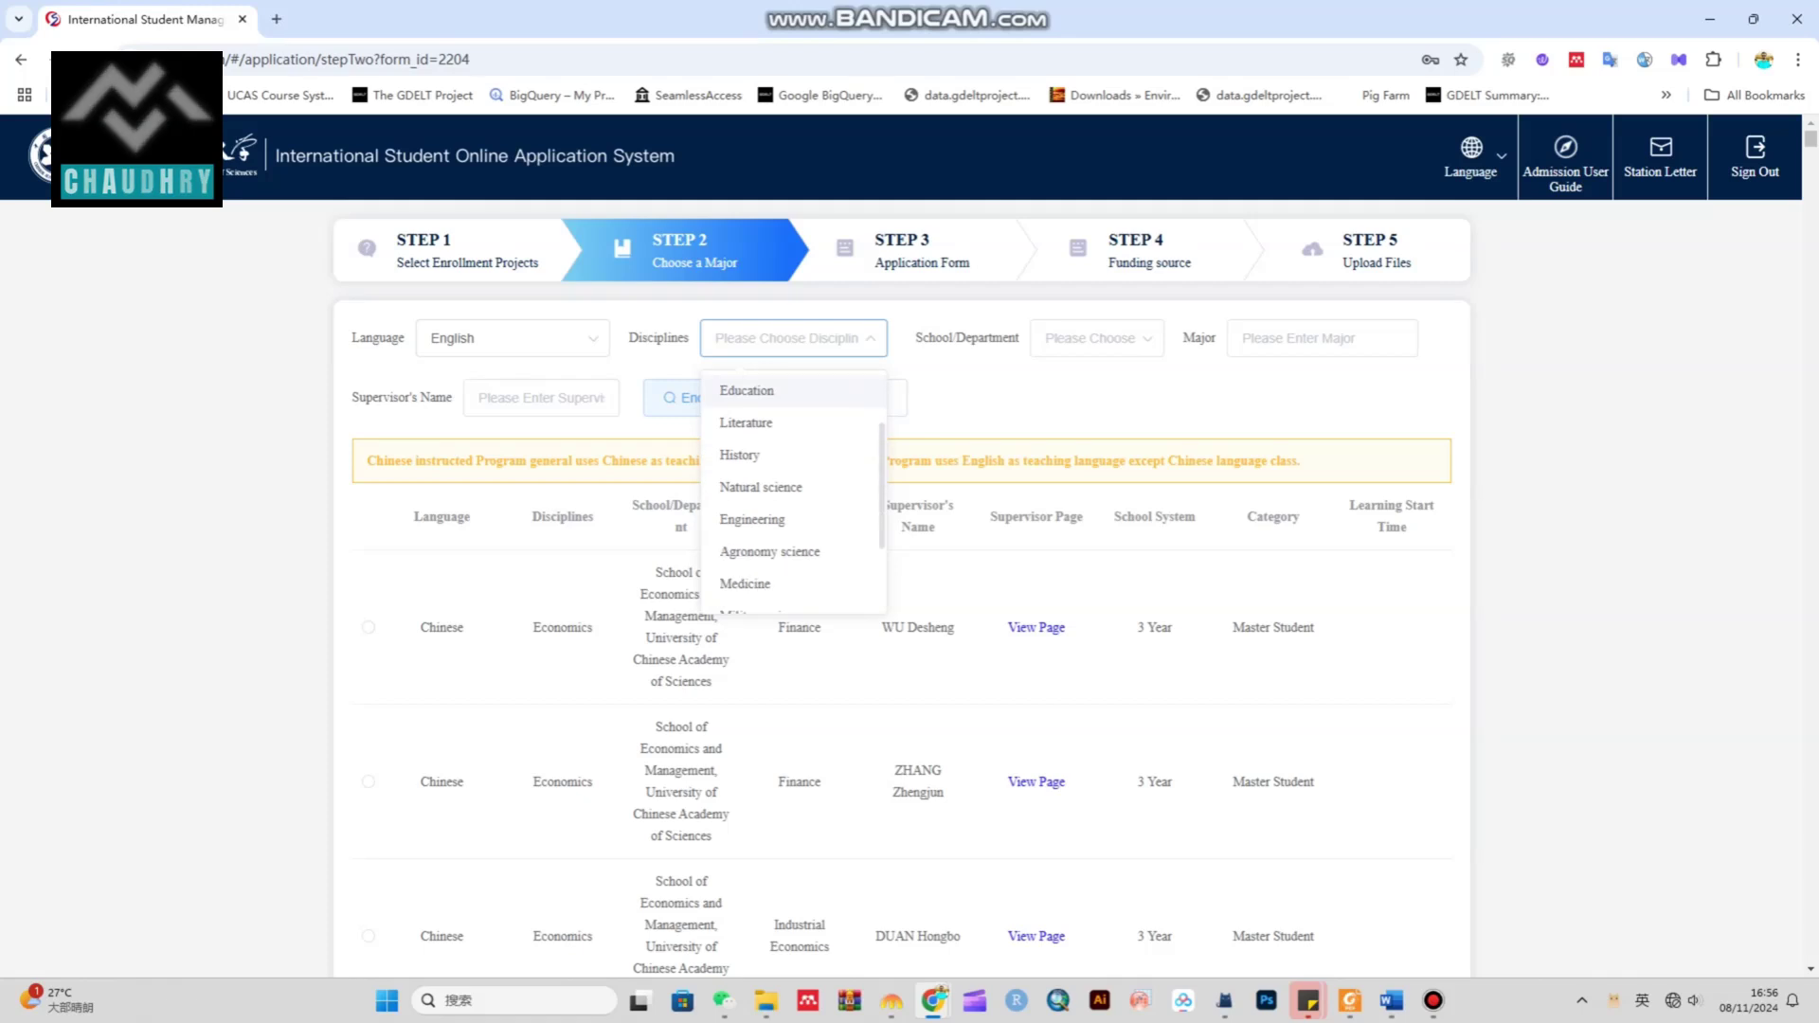
pyautogui.scroll(1, 794, 559)
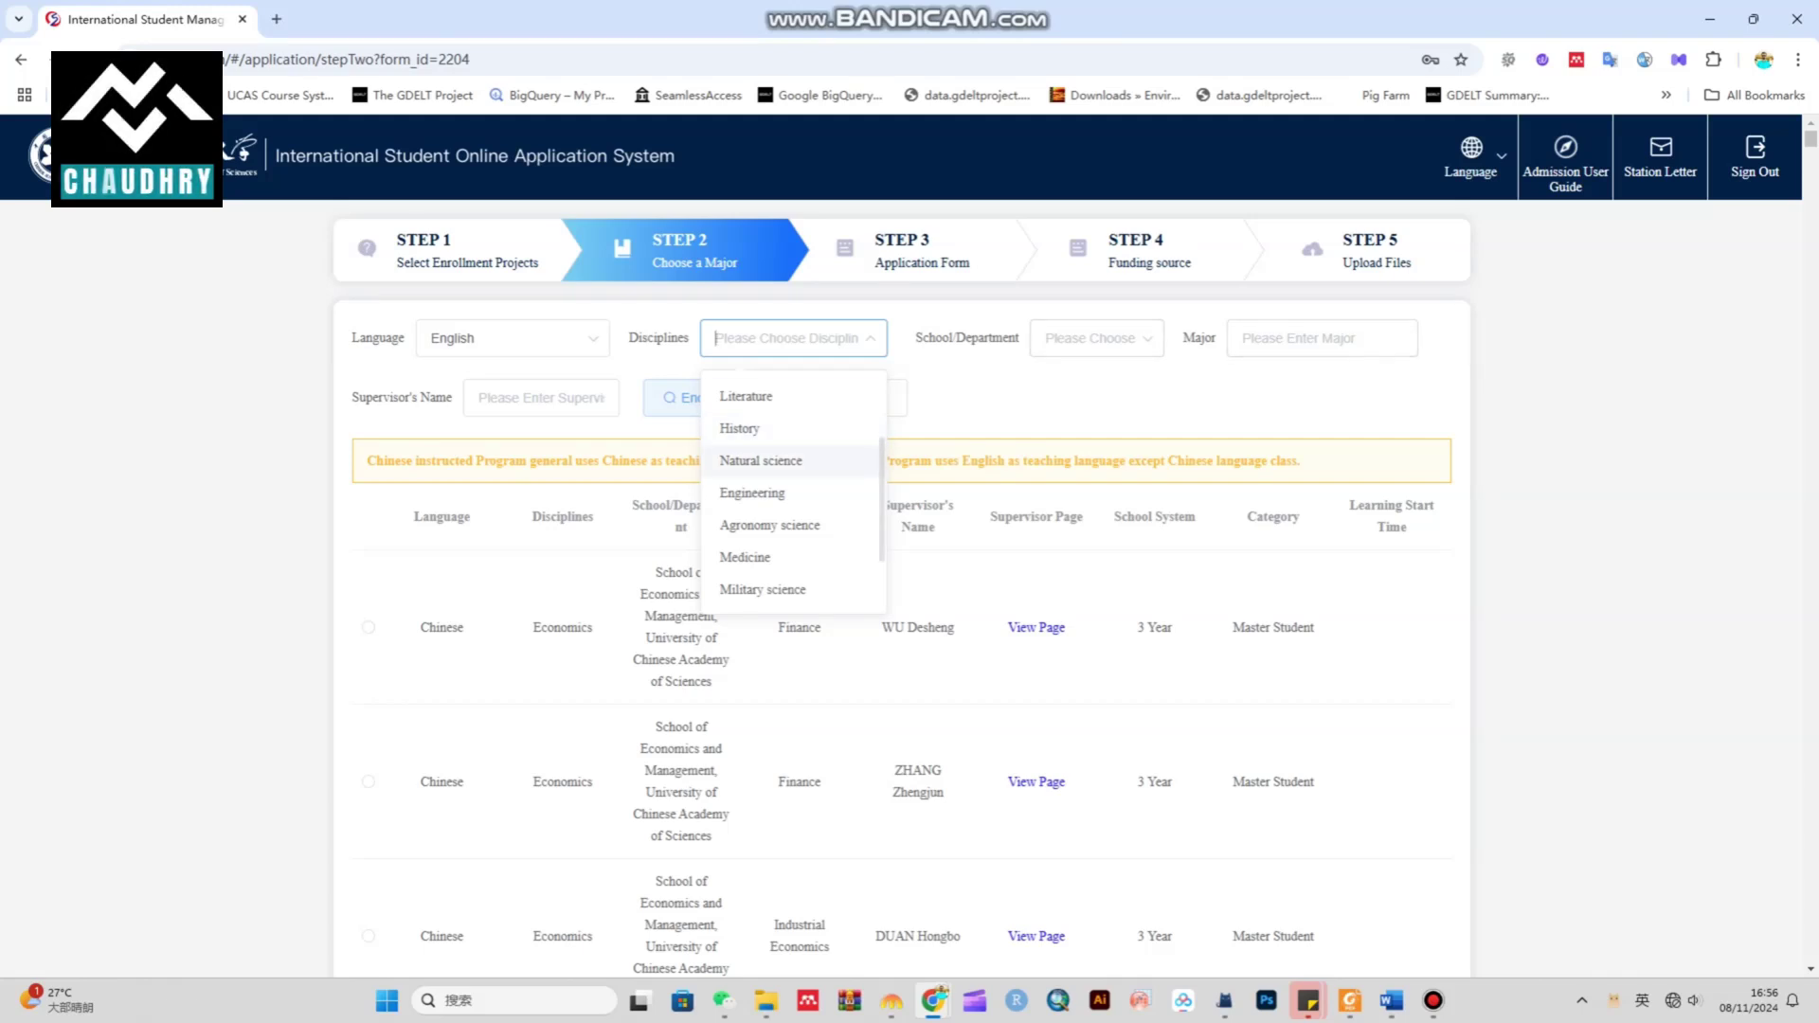
pyautogui.click(761, 460)
# Browse the school list and keep Natural science as the discipline
pyautogui.click(1096, 338)
pyautogui.scroll(-5, 1380, 490)
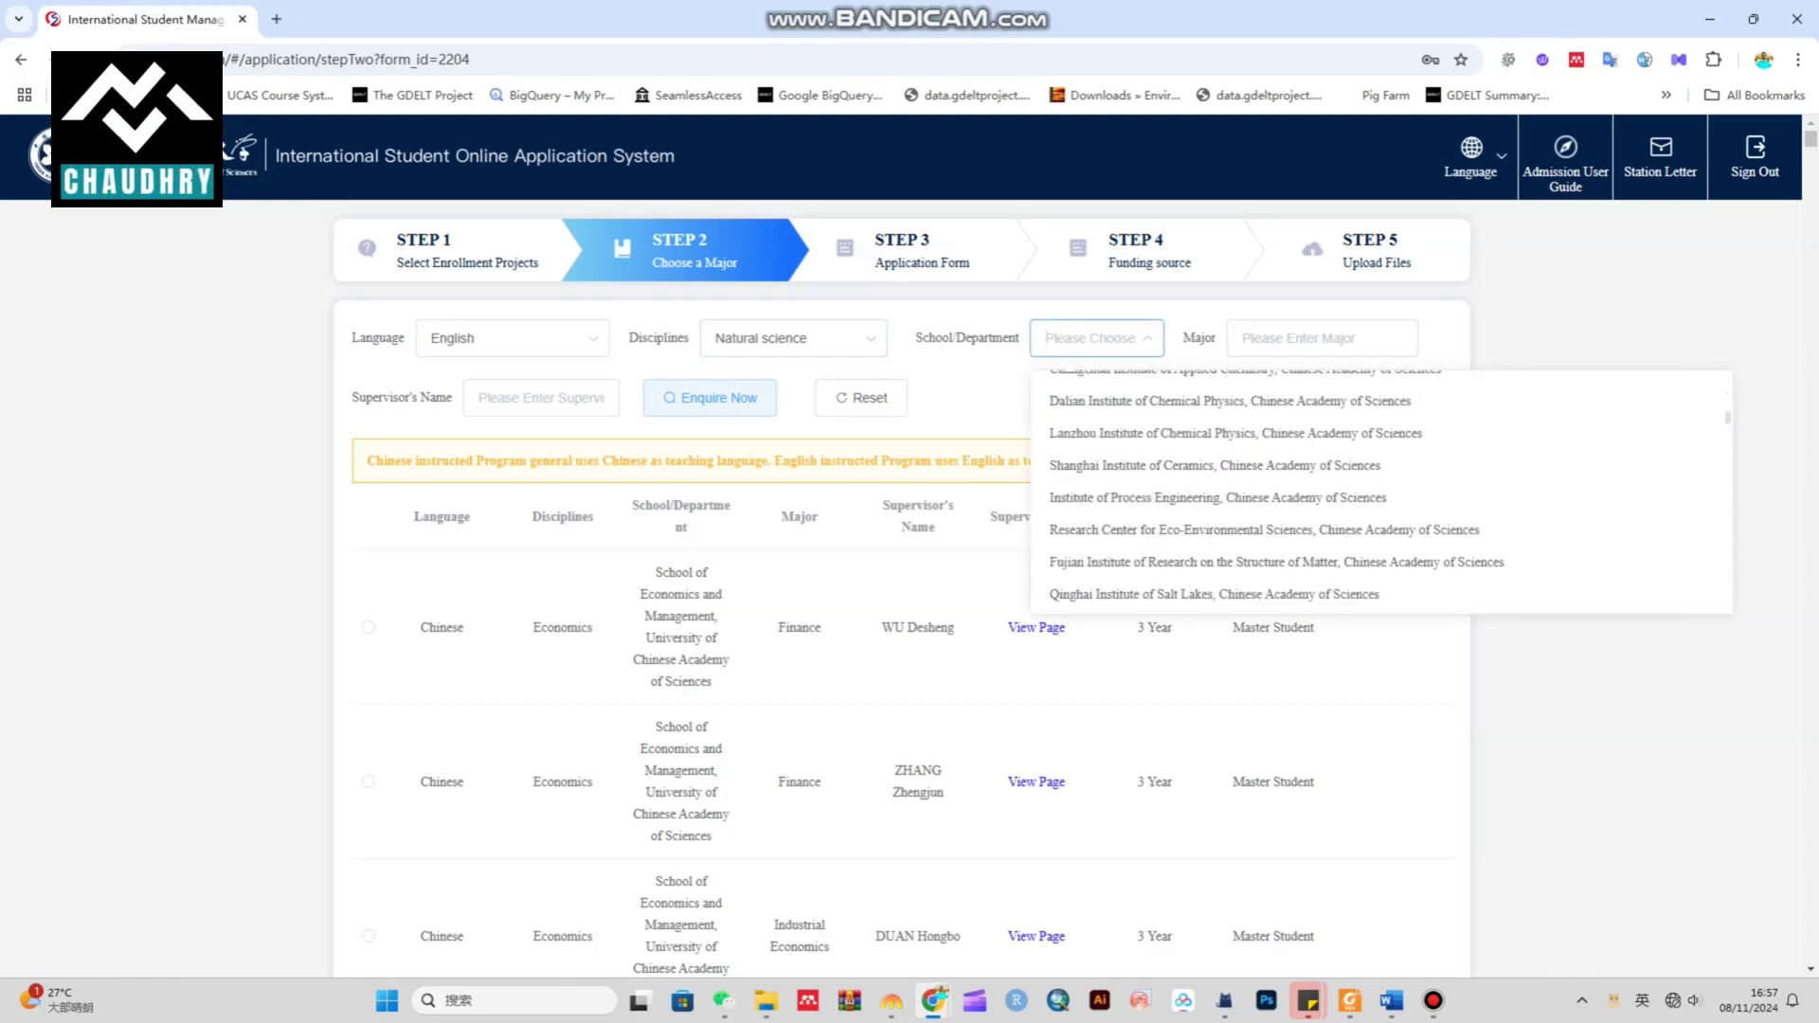
pyautogui.scroll(-10, 1381, 490)
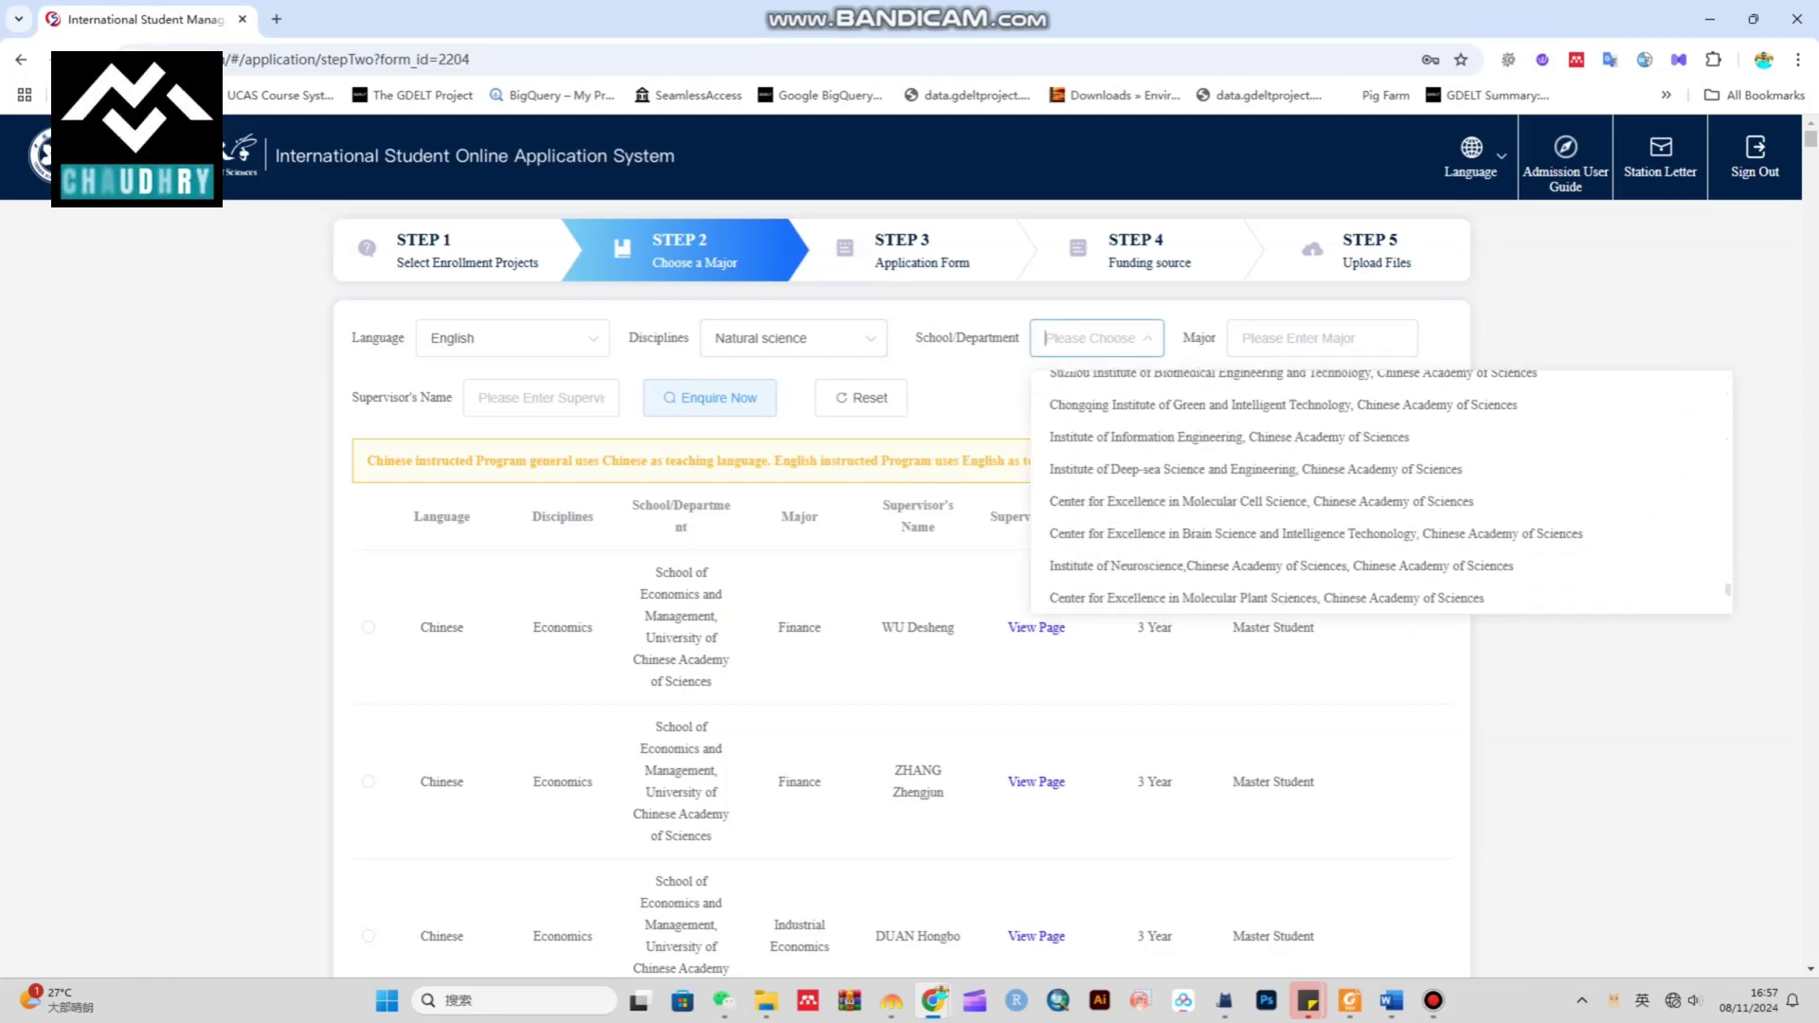
pyautogui.scroll(-10, 1381, 489)
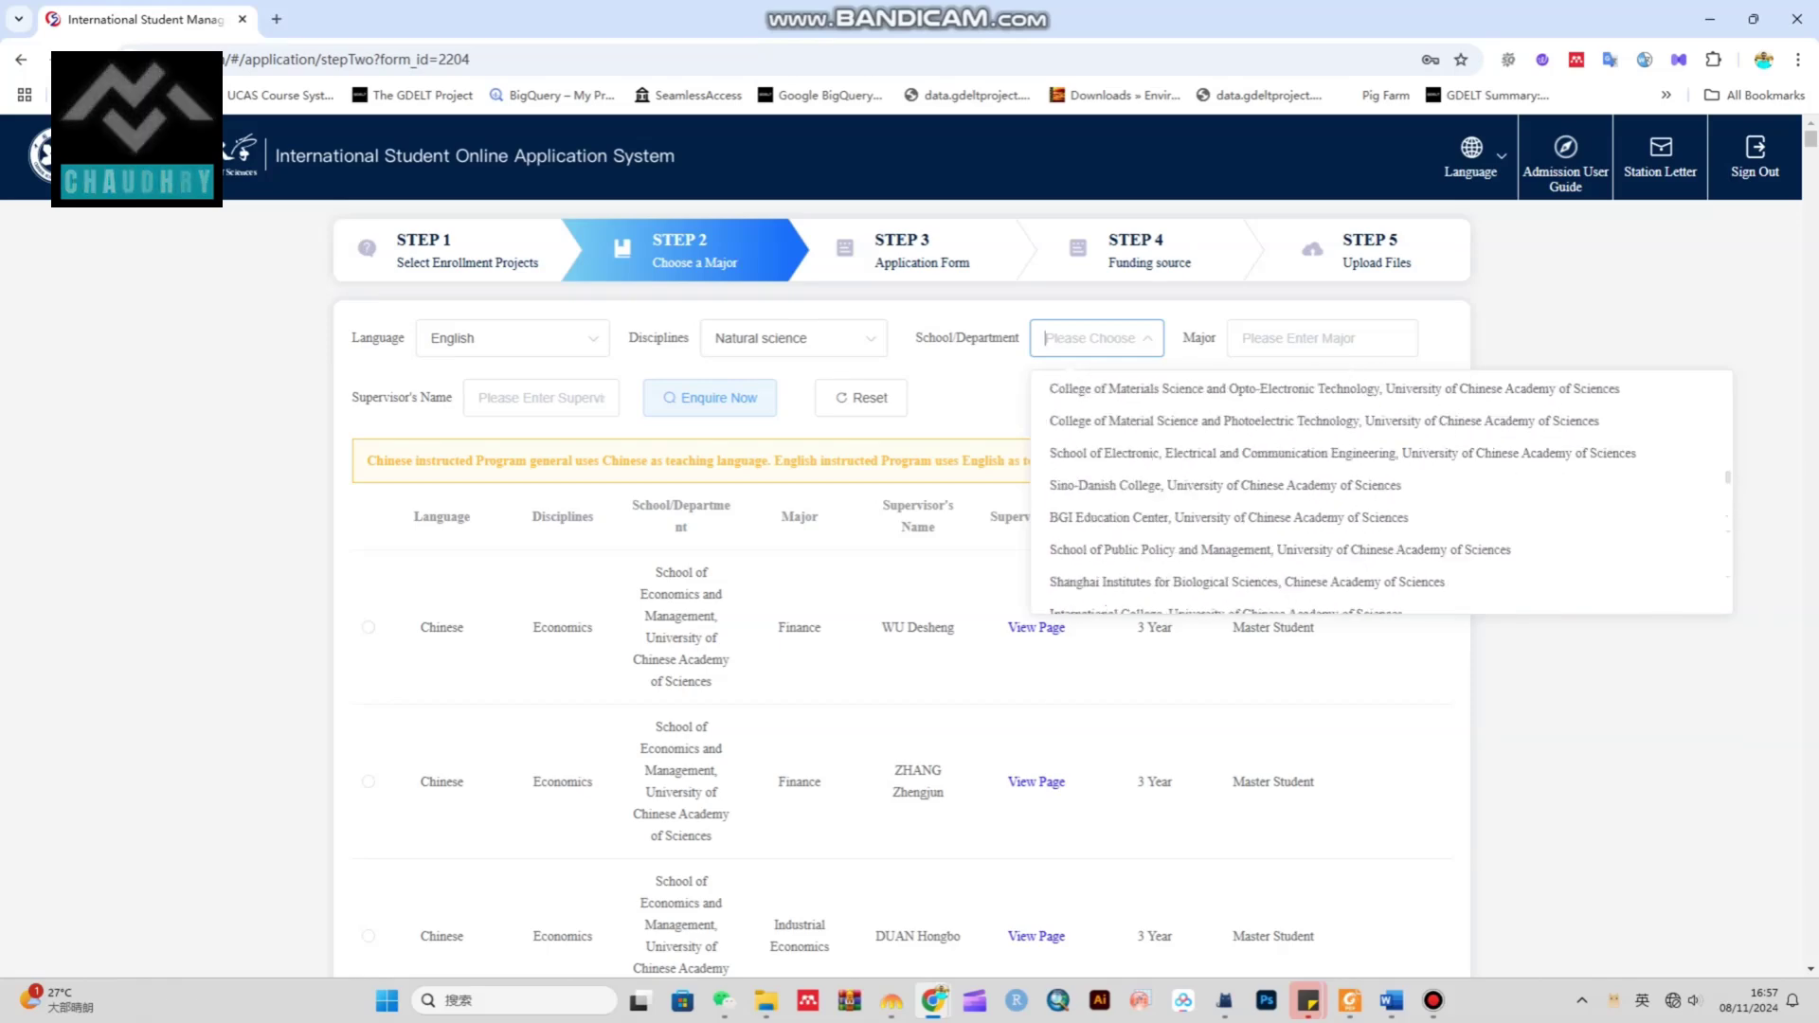
pyautogui.click(793, 338)
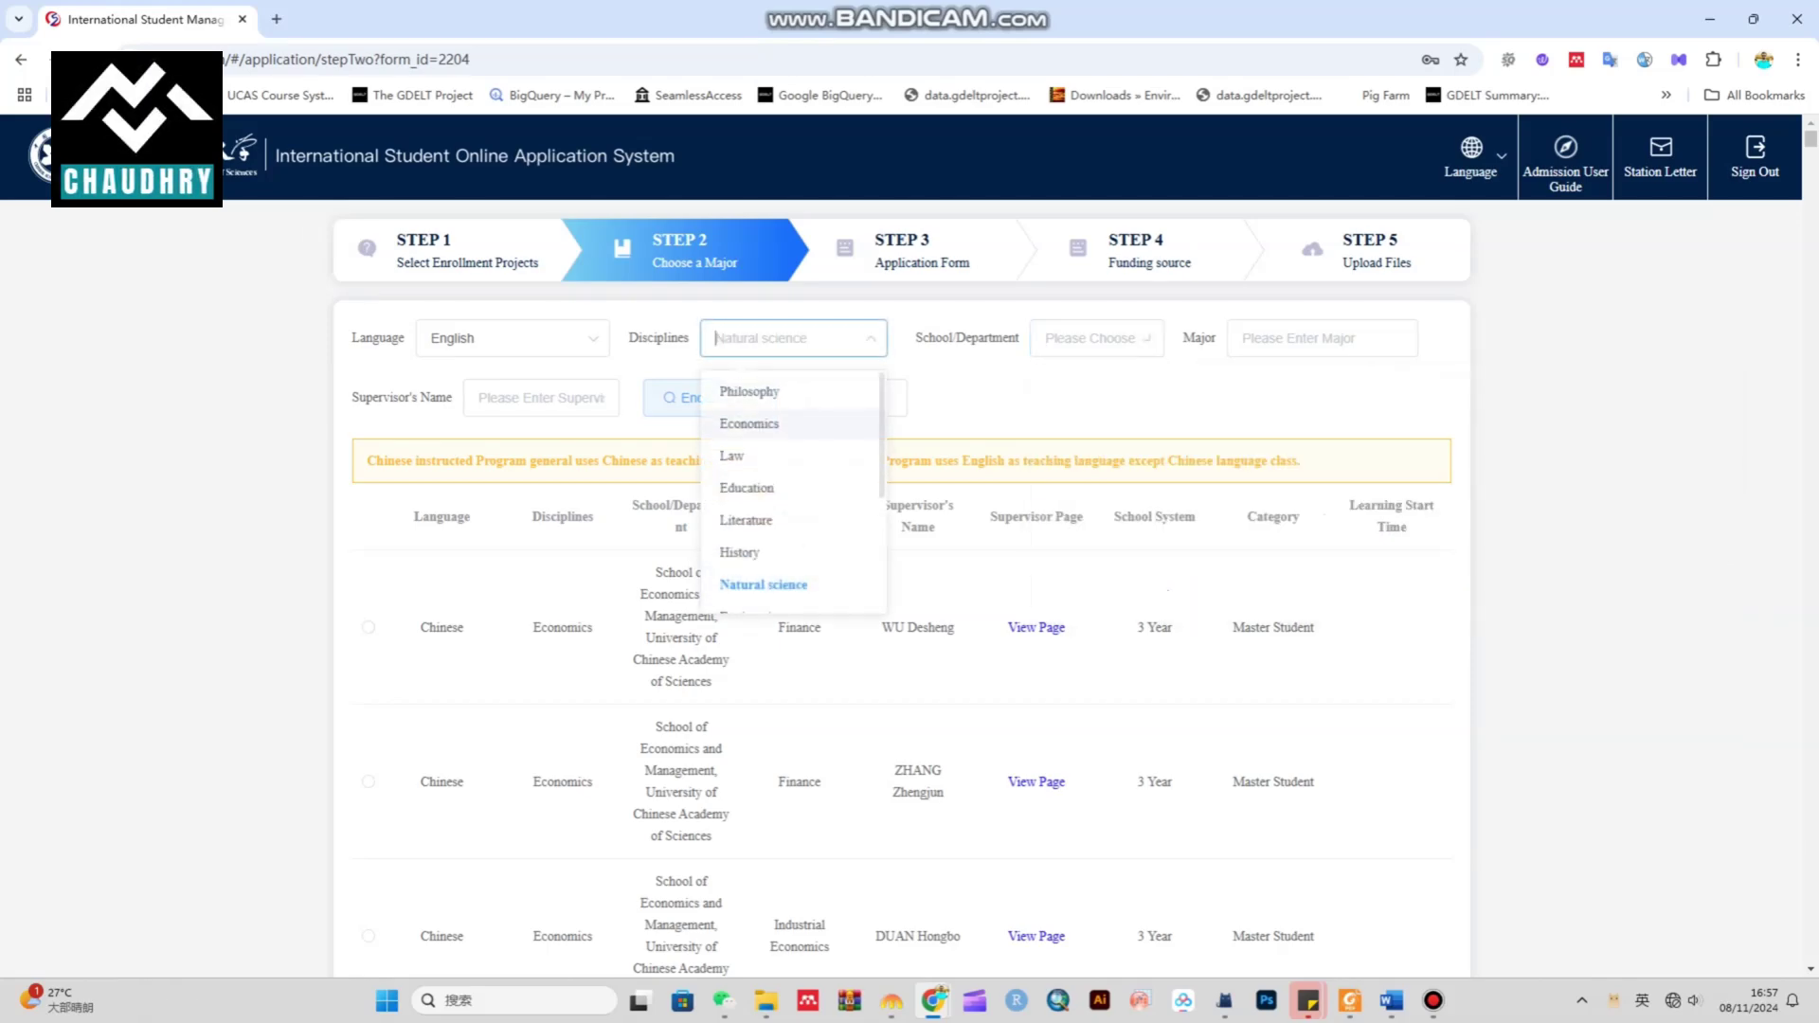
pyautogui.click(764, 584)
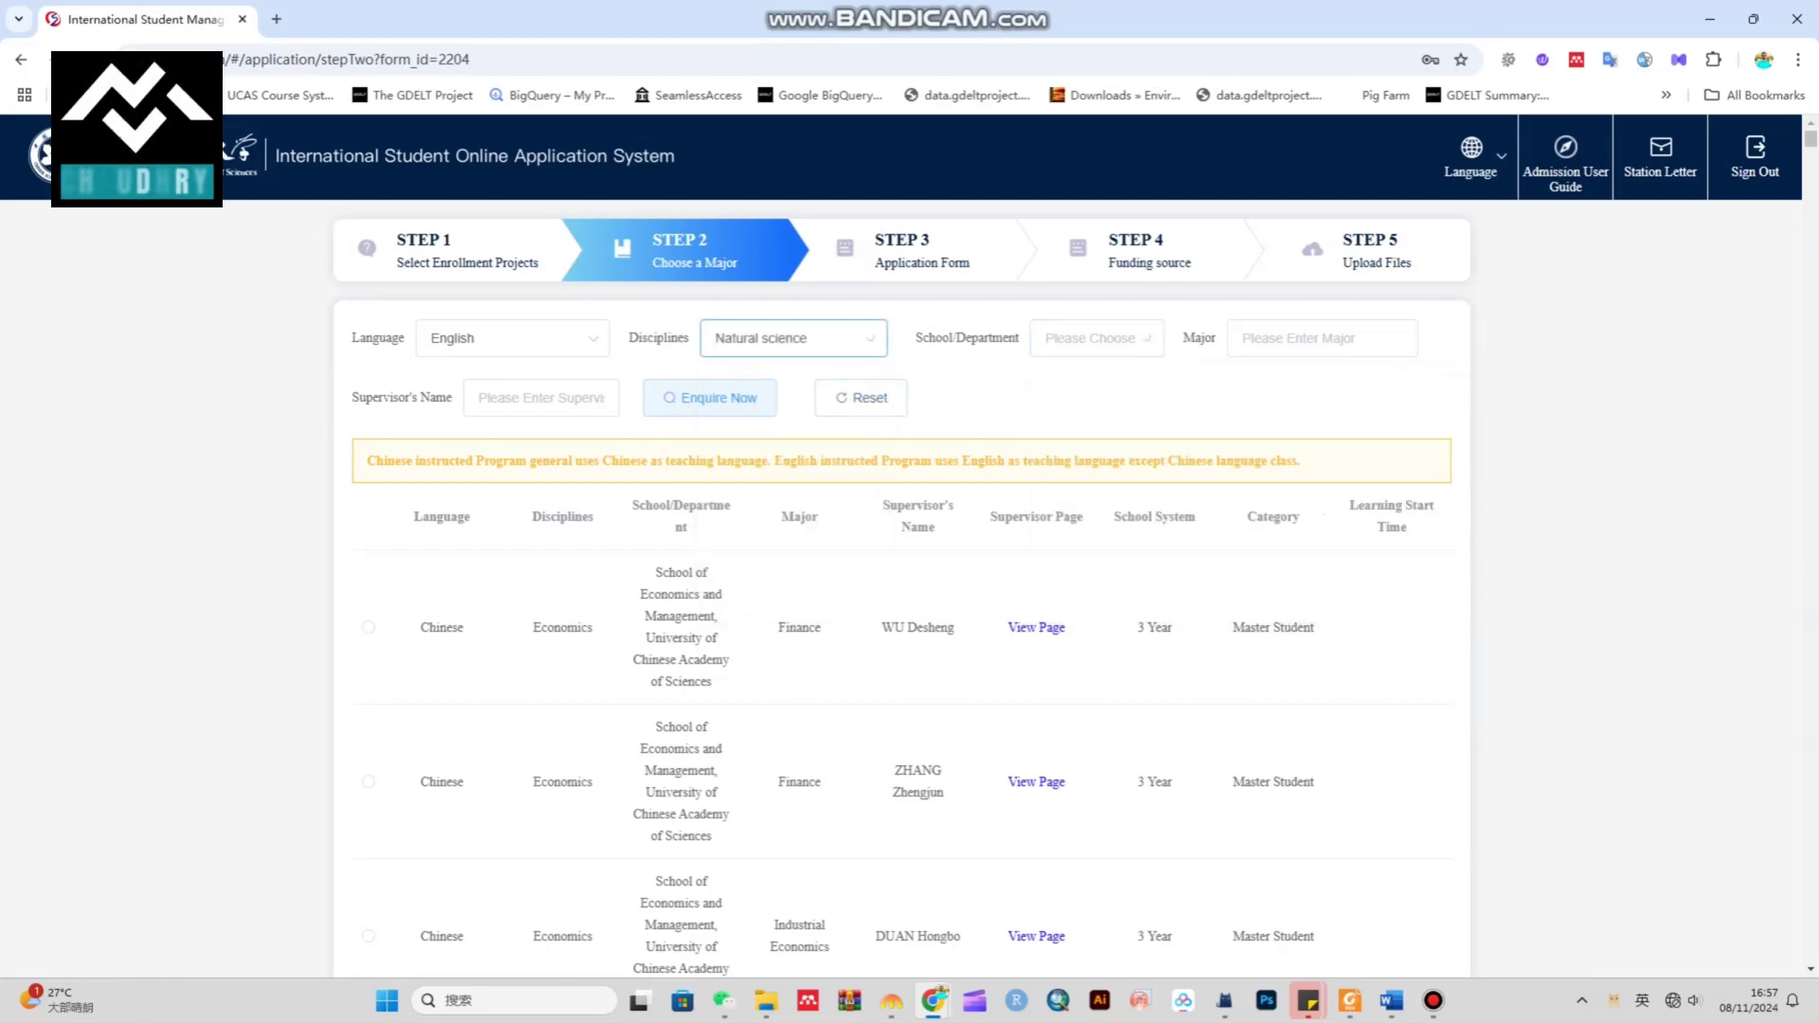
pyautogui.click(793, 338)
pyautogui.scroll(-5, 787, 493)
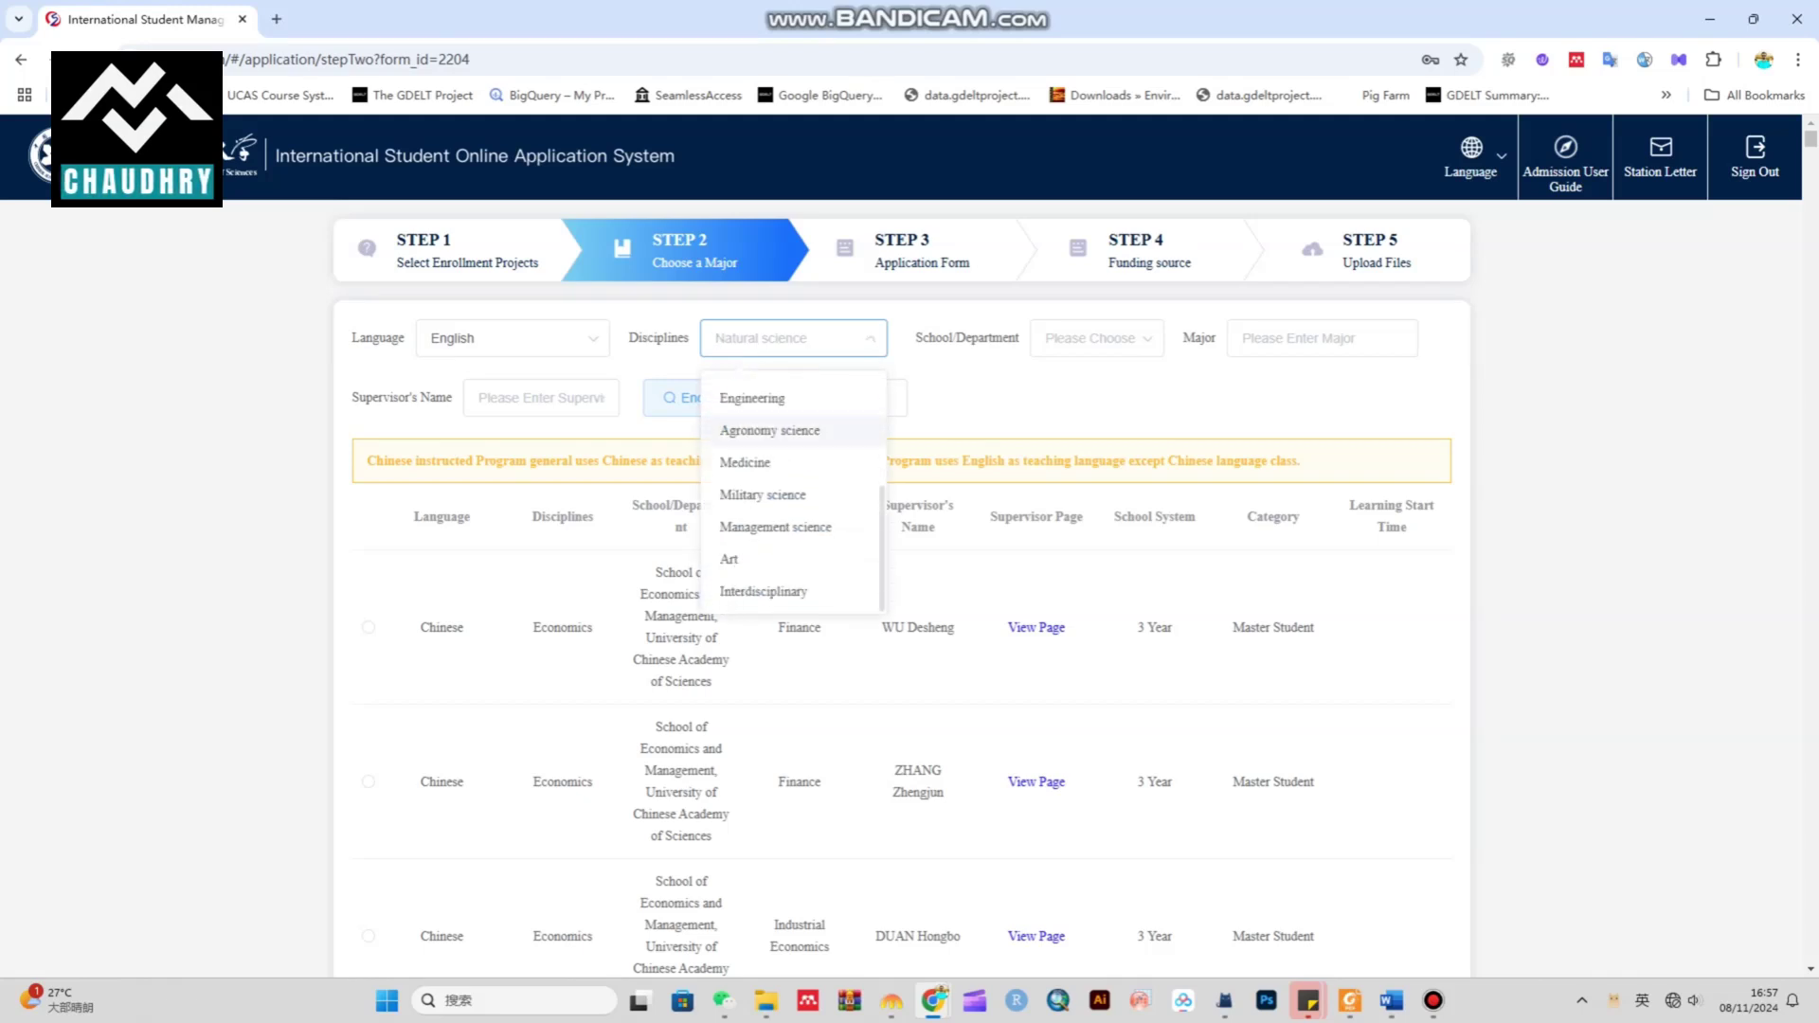
pyautogui.scroll(3, 787, 446)
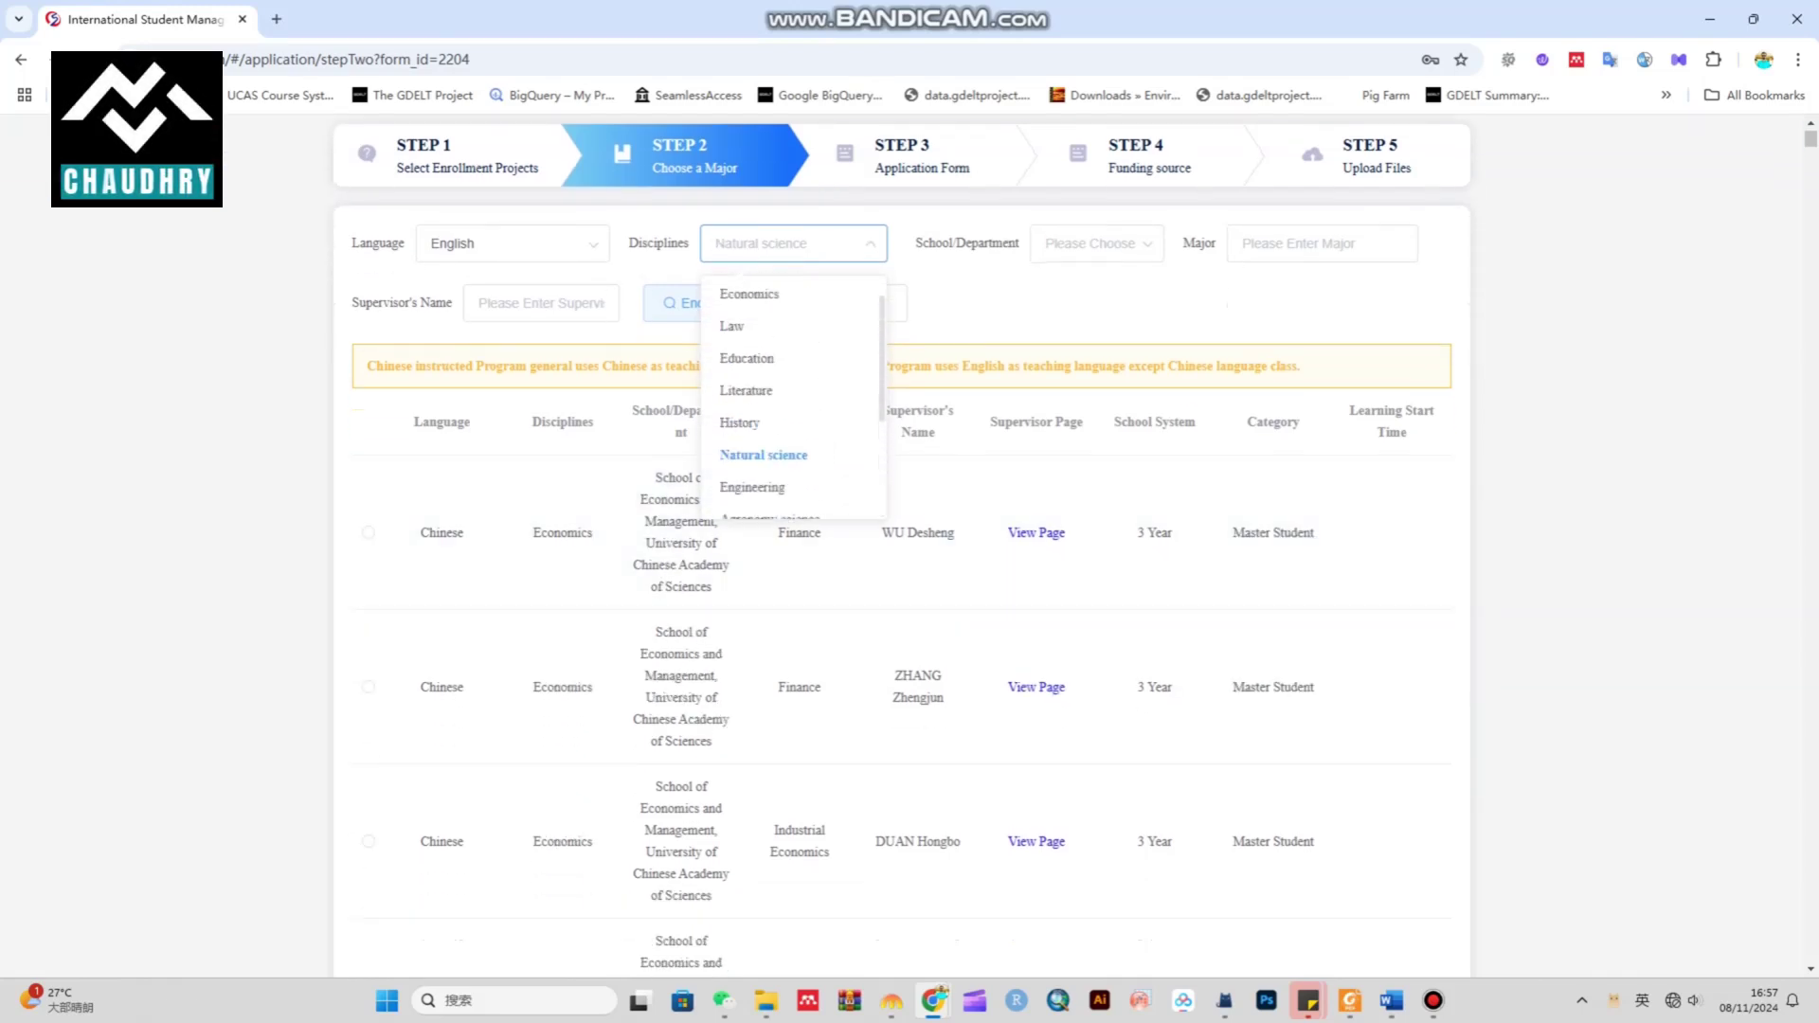
pyautogui.press('Escape')
pyautogui.scroll(2, 900, 521)
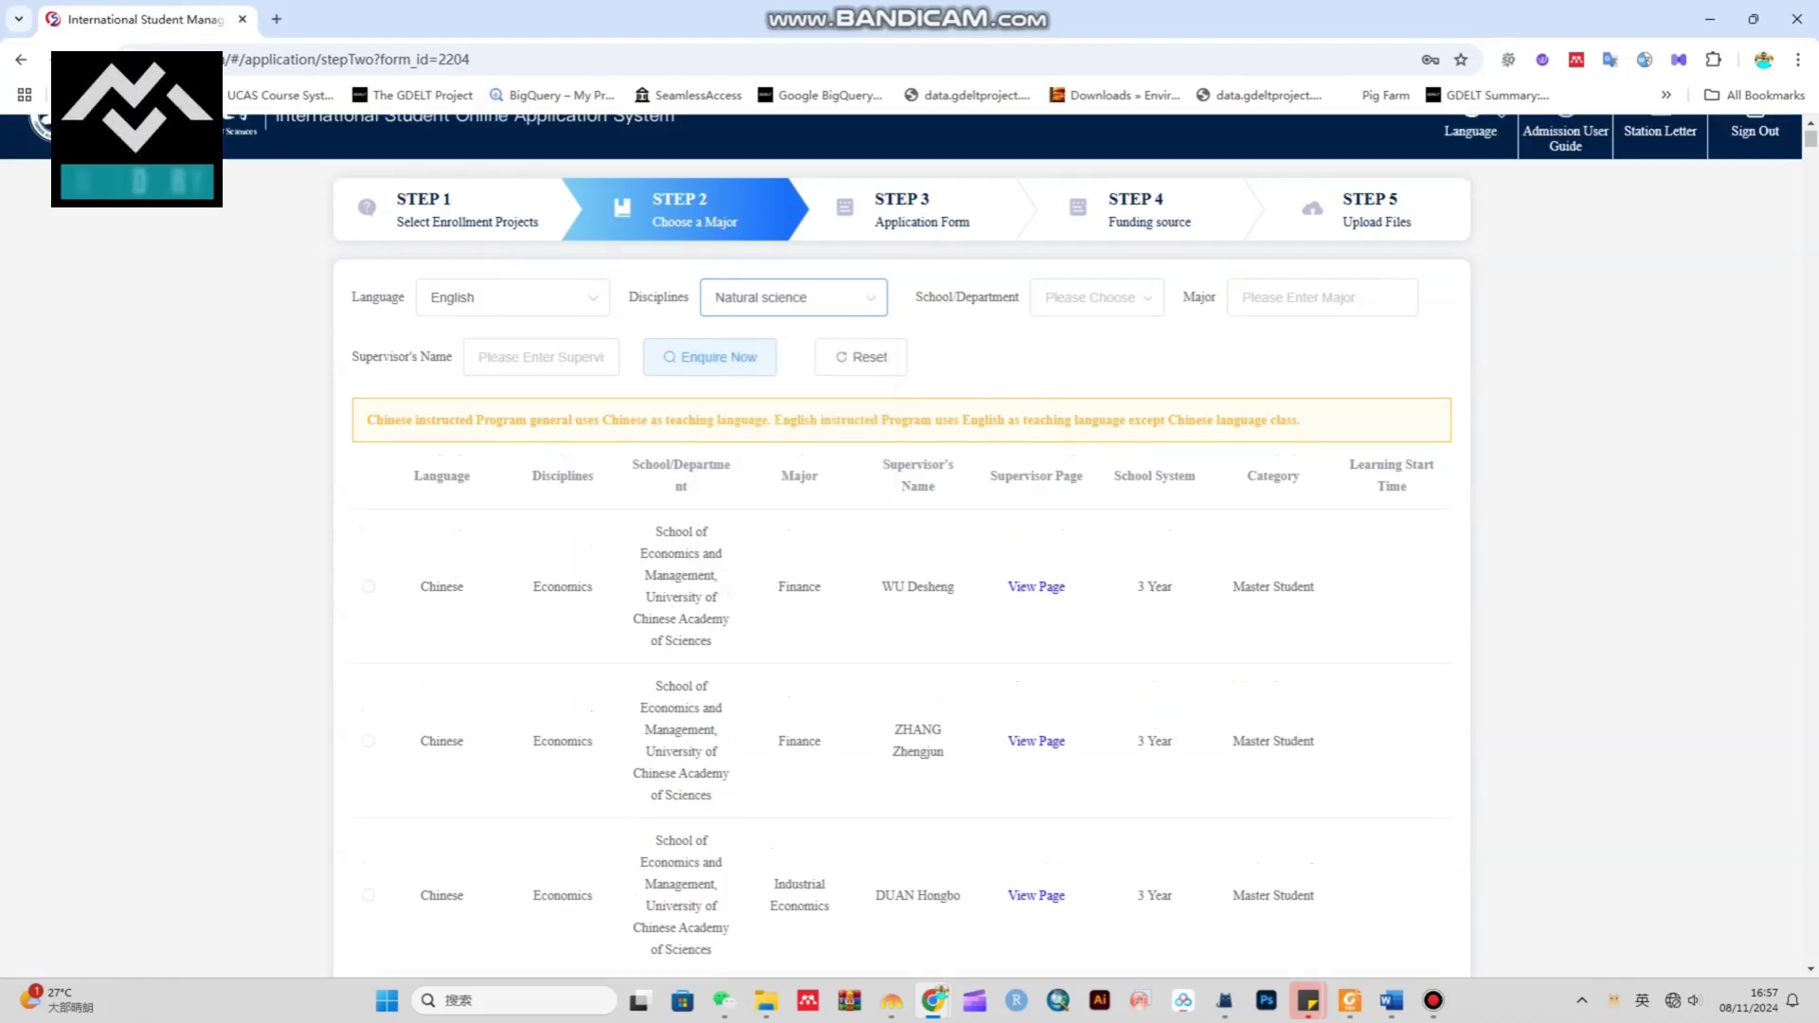
# Choose Institute of Physics, enter 'phy' as the major, and search for programmes
pyautogui.click(1096, 244)
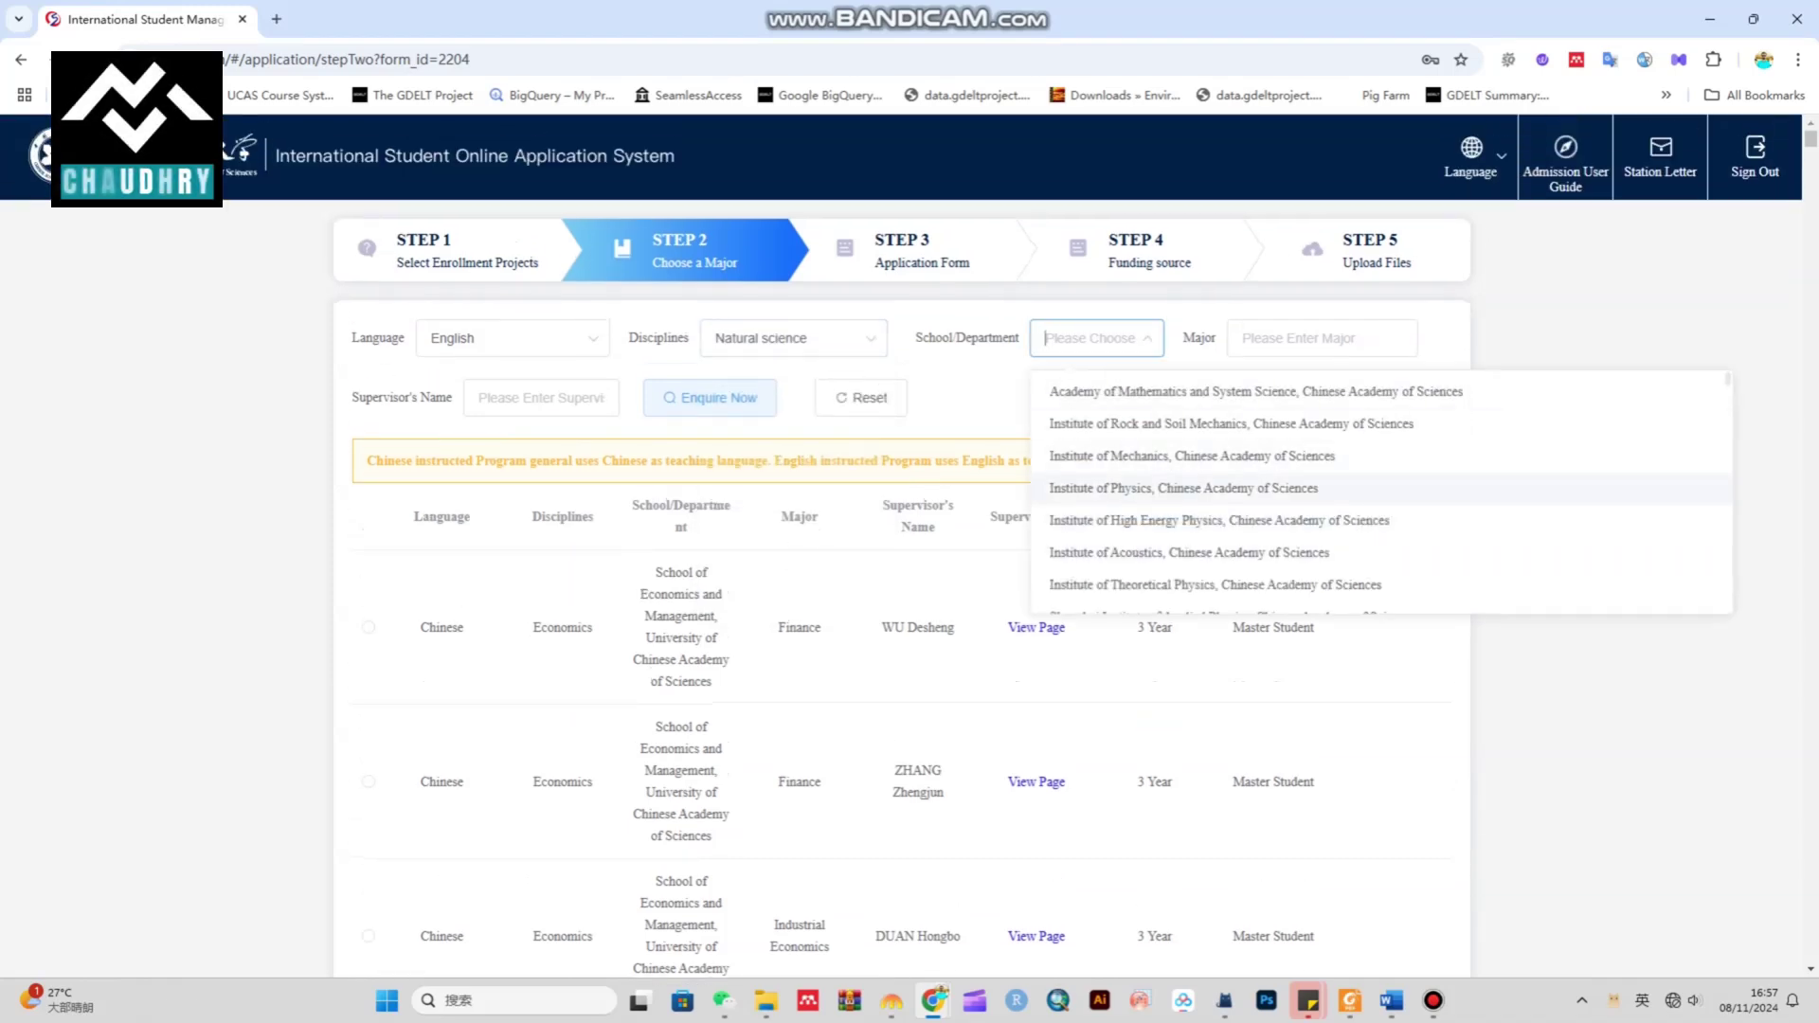
pyautogui.click(1184, 488)
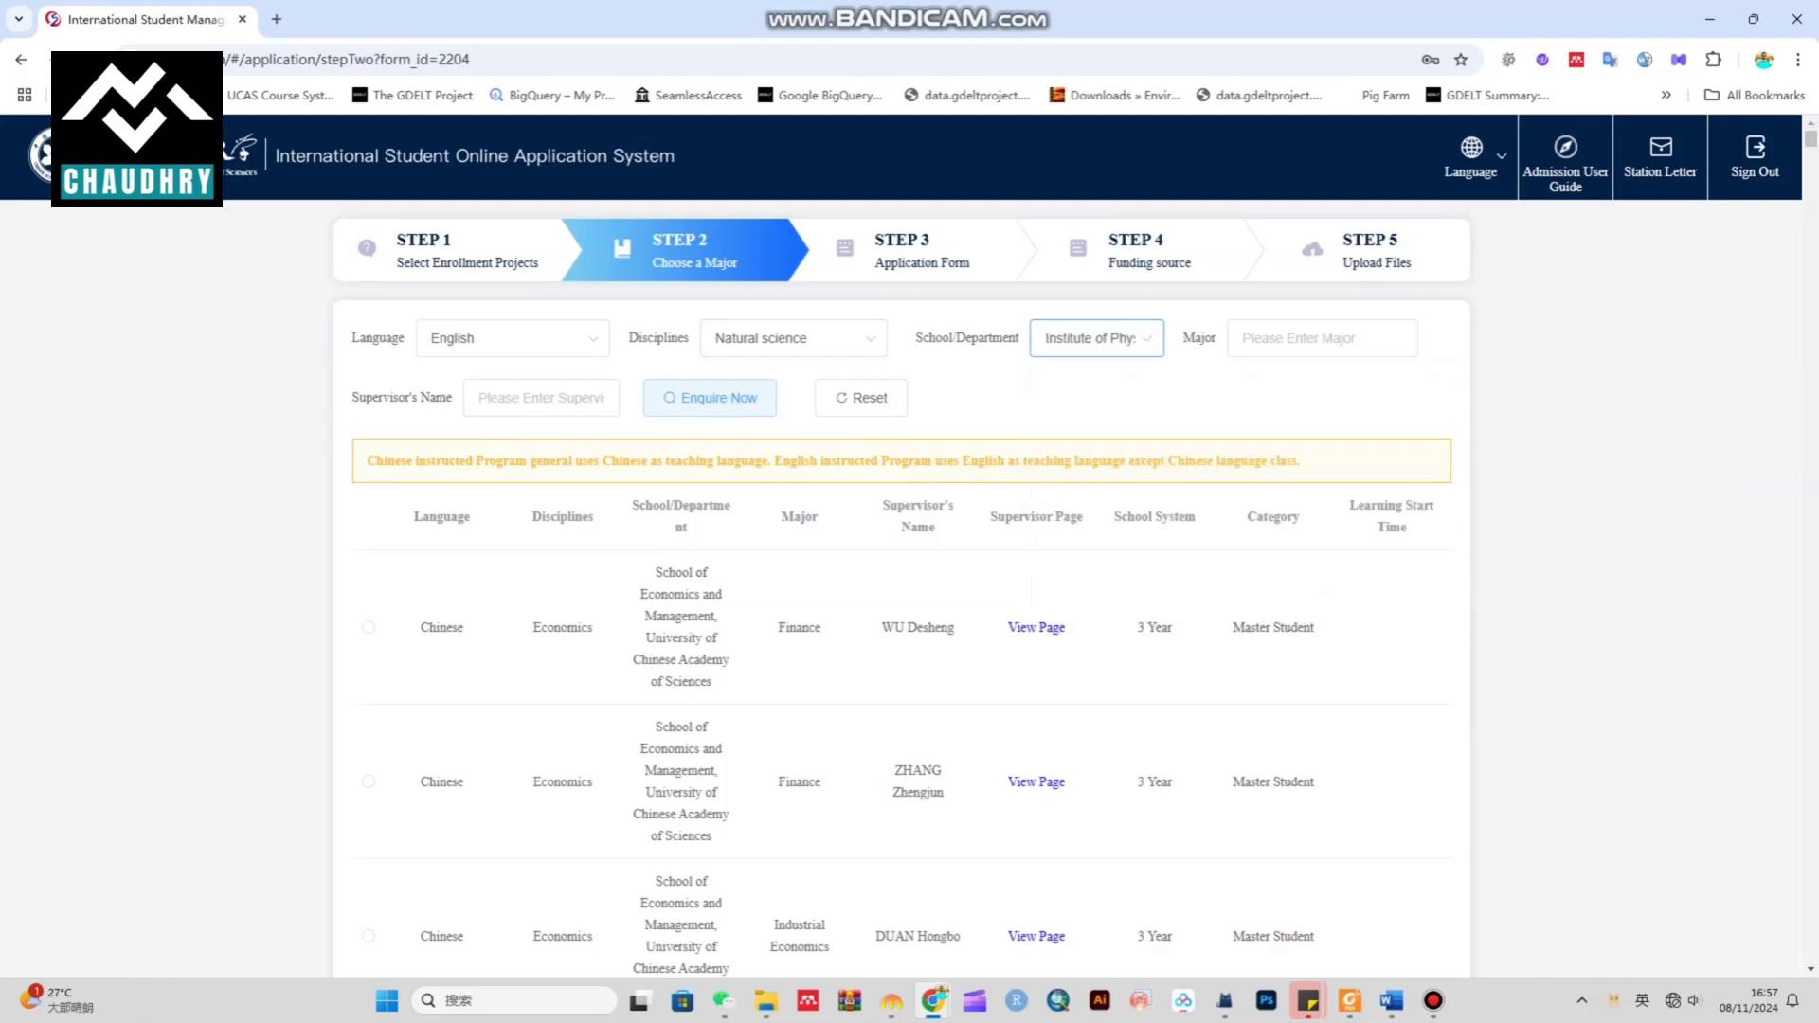
pyautogui.click(1321, 338)
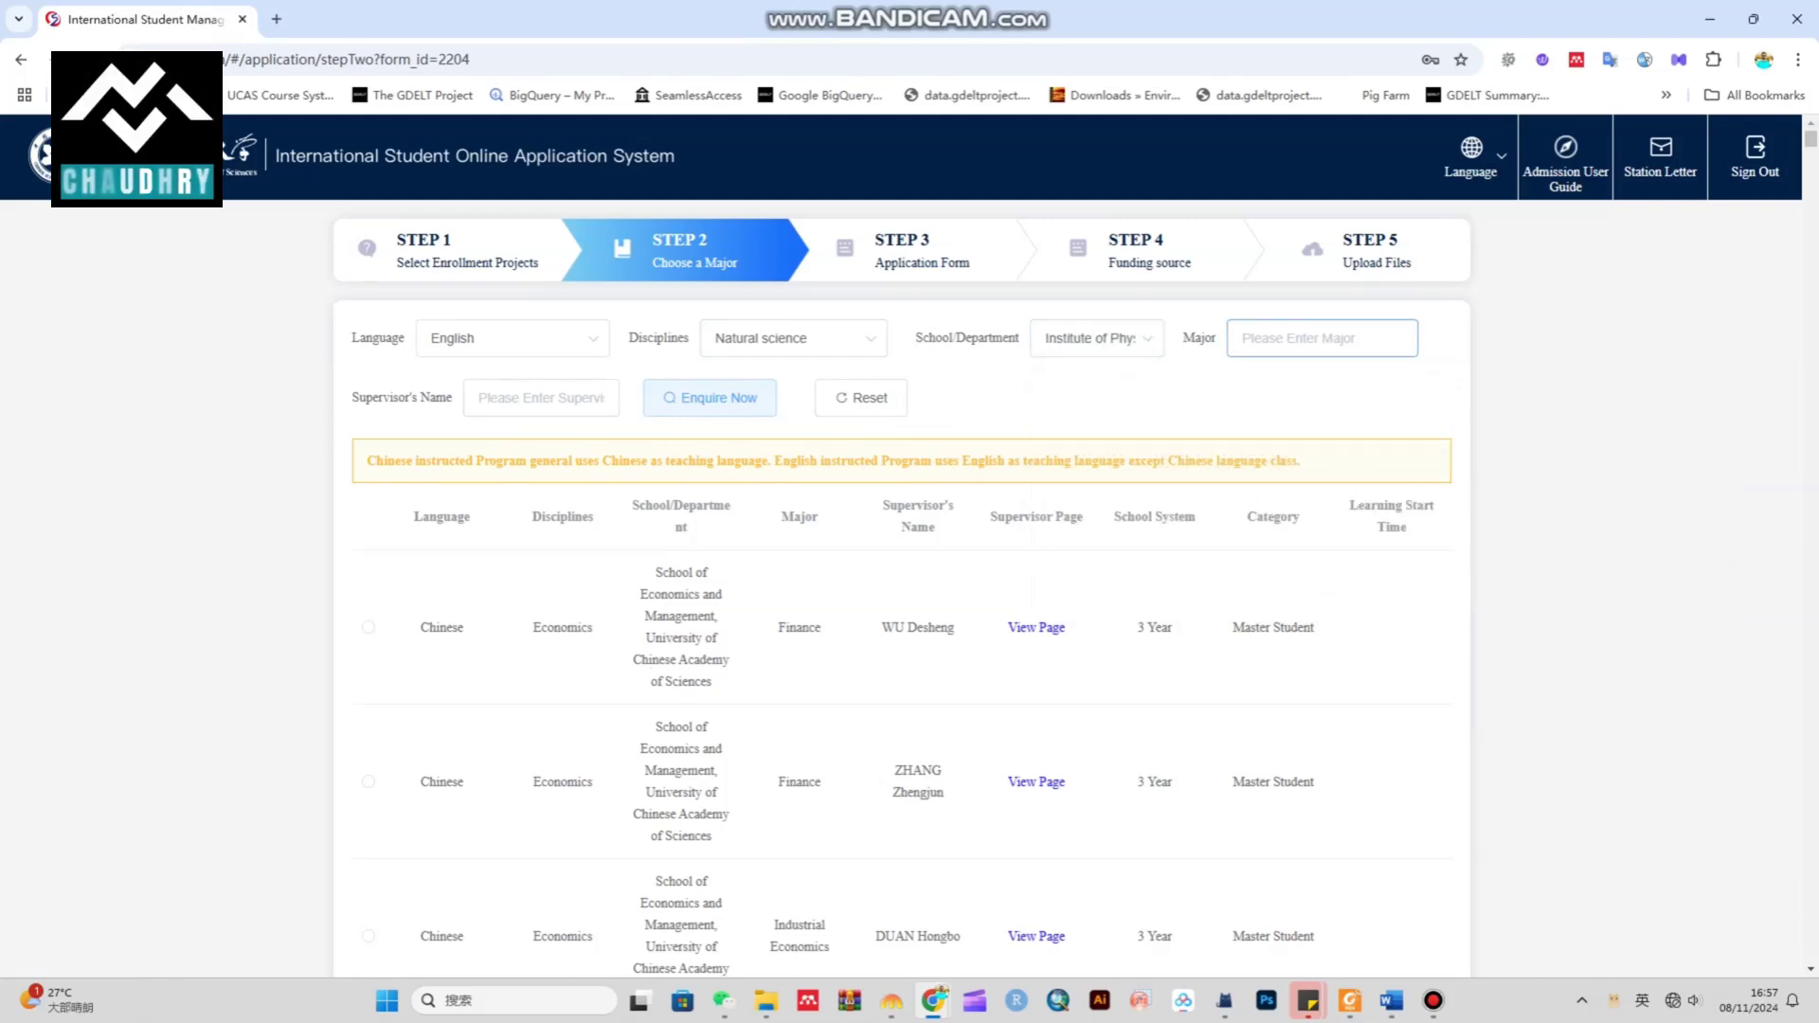
pyautogui.write('physics')
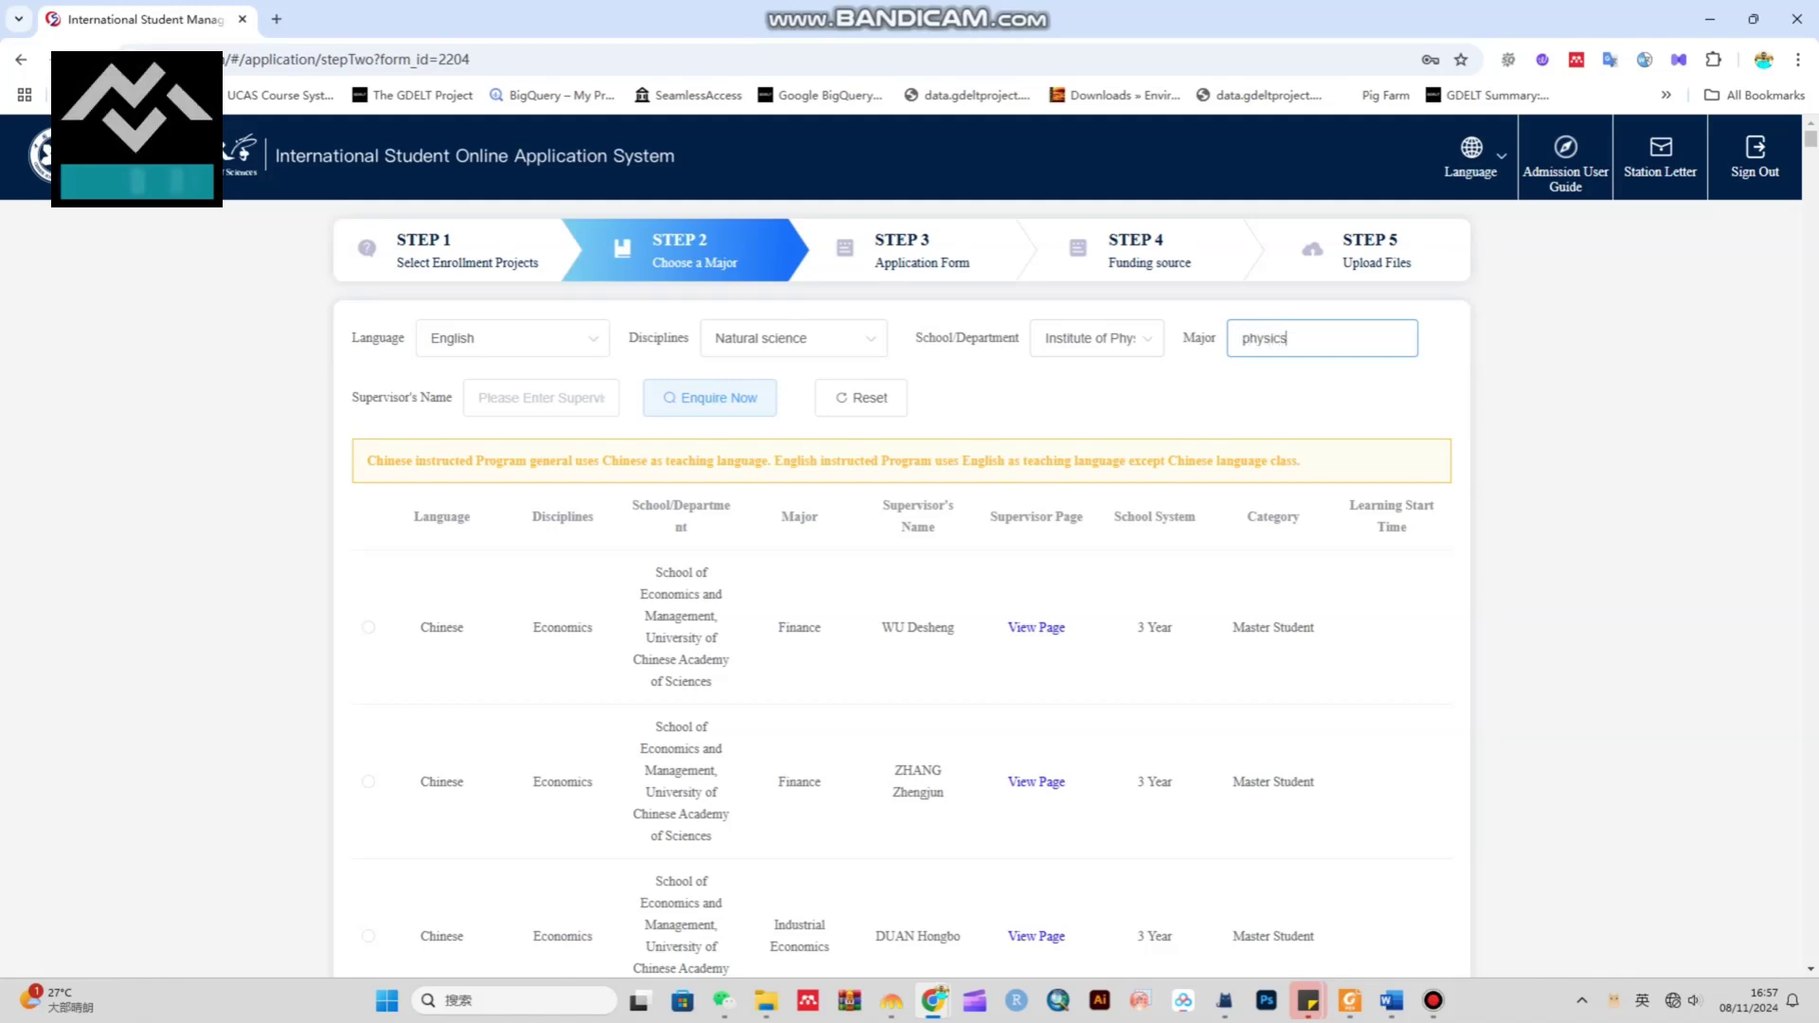
pyautogui.click(710, 397)
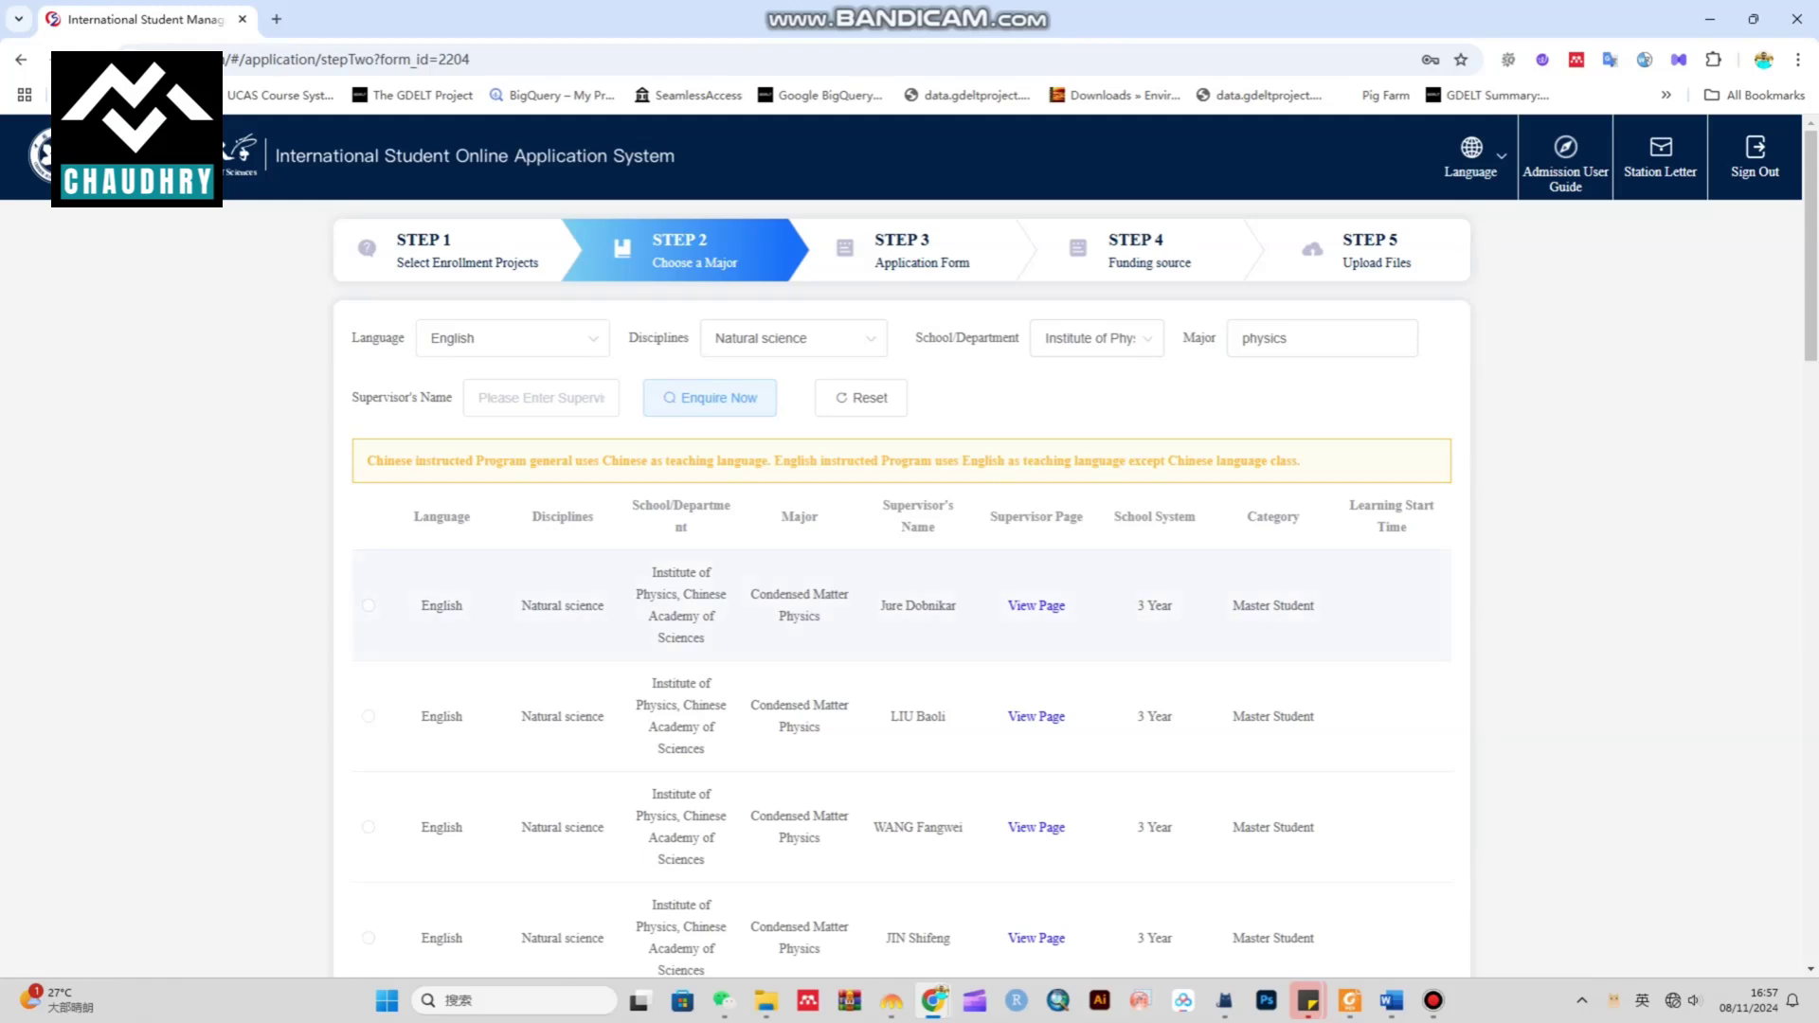
# Review the results and select the third Condensed Matter Physics programme
pyautogui.moveTo(652, 569); pyautogui.dragTo(706, 640)
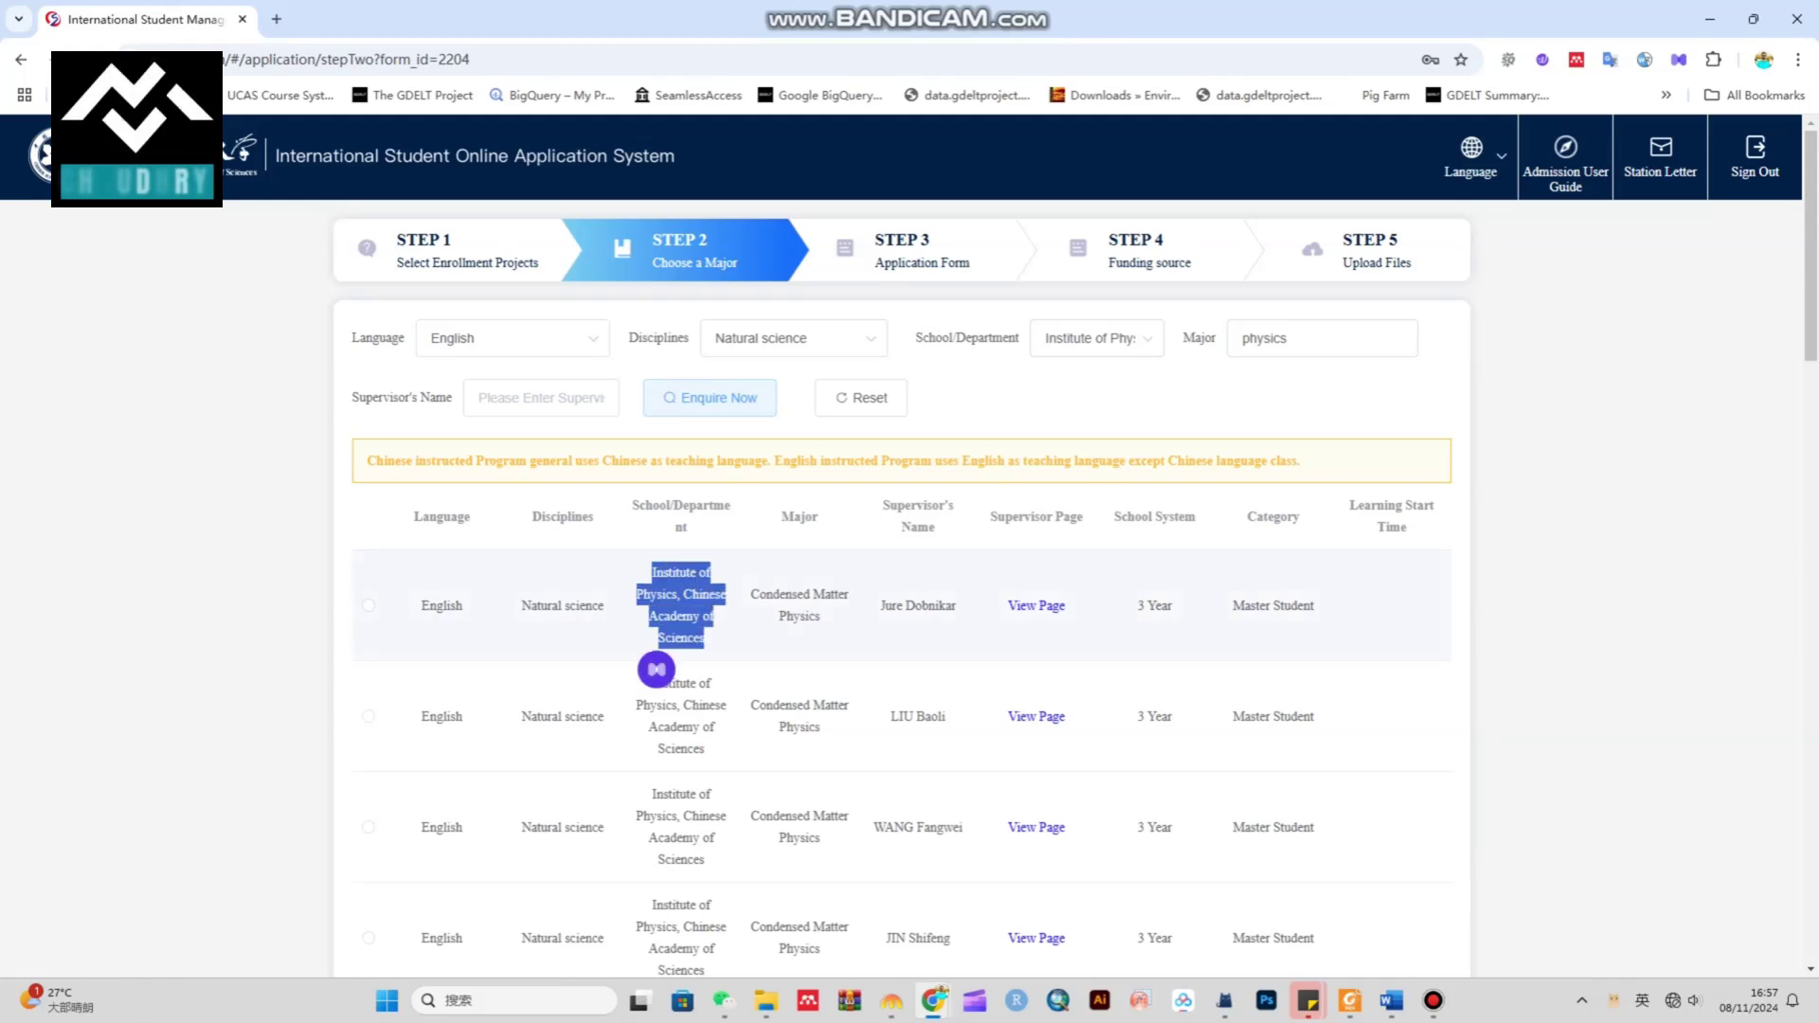
pyautogui.moveTo(751, 585); pyautogui.dragTo(929, 606)
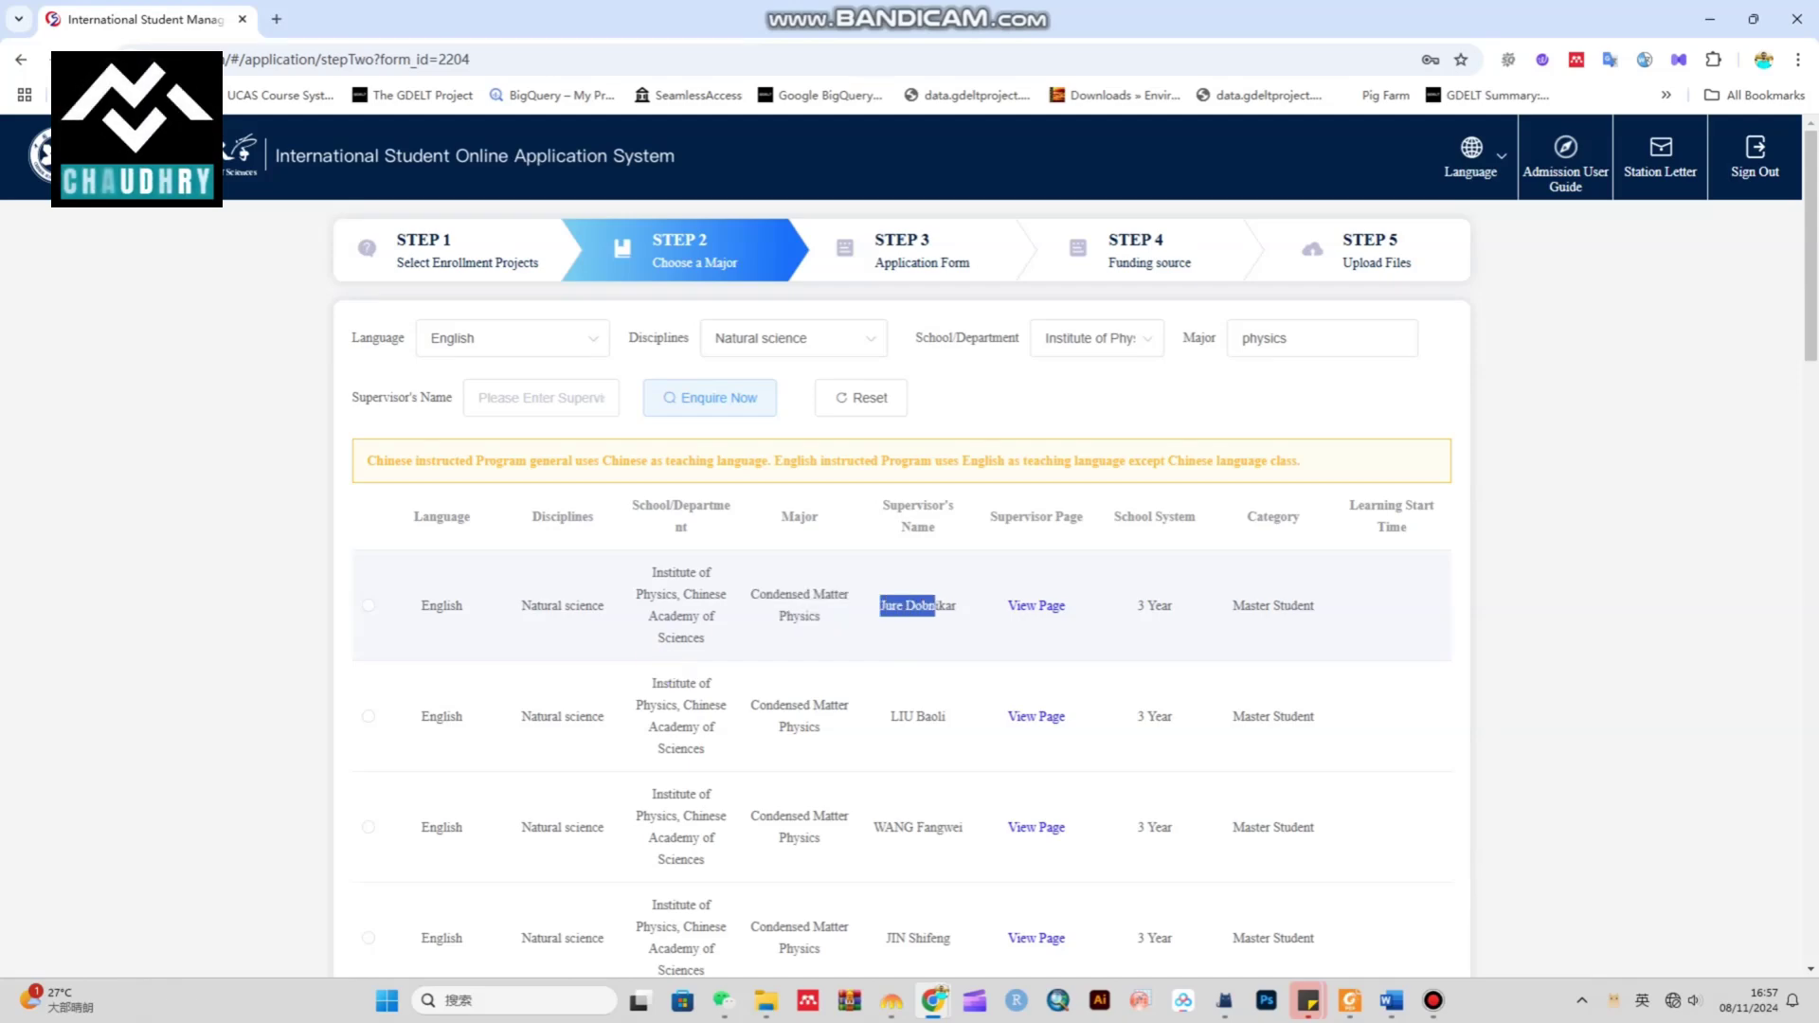
pyautogui.scroll(-15, 910, 569)
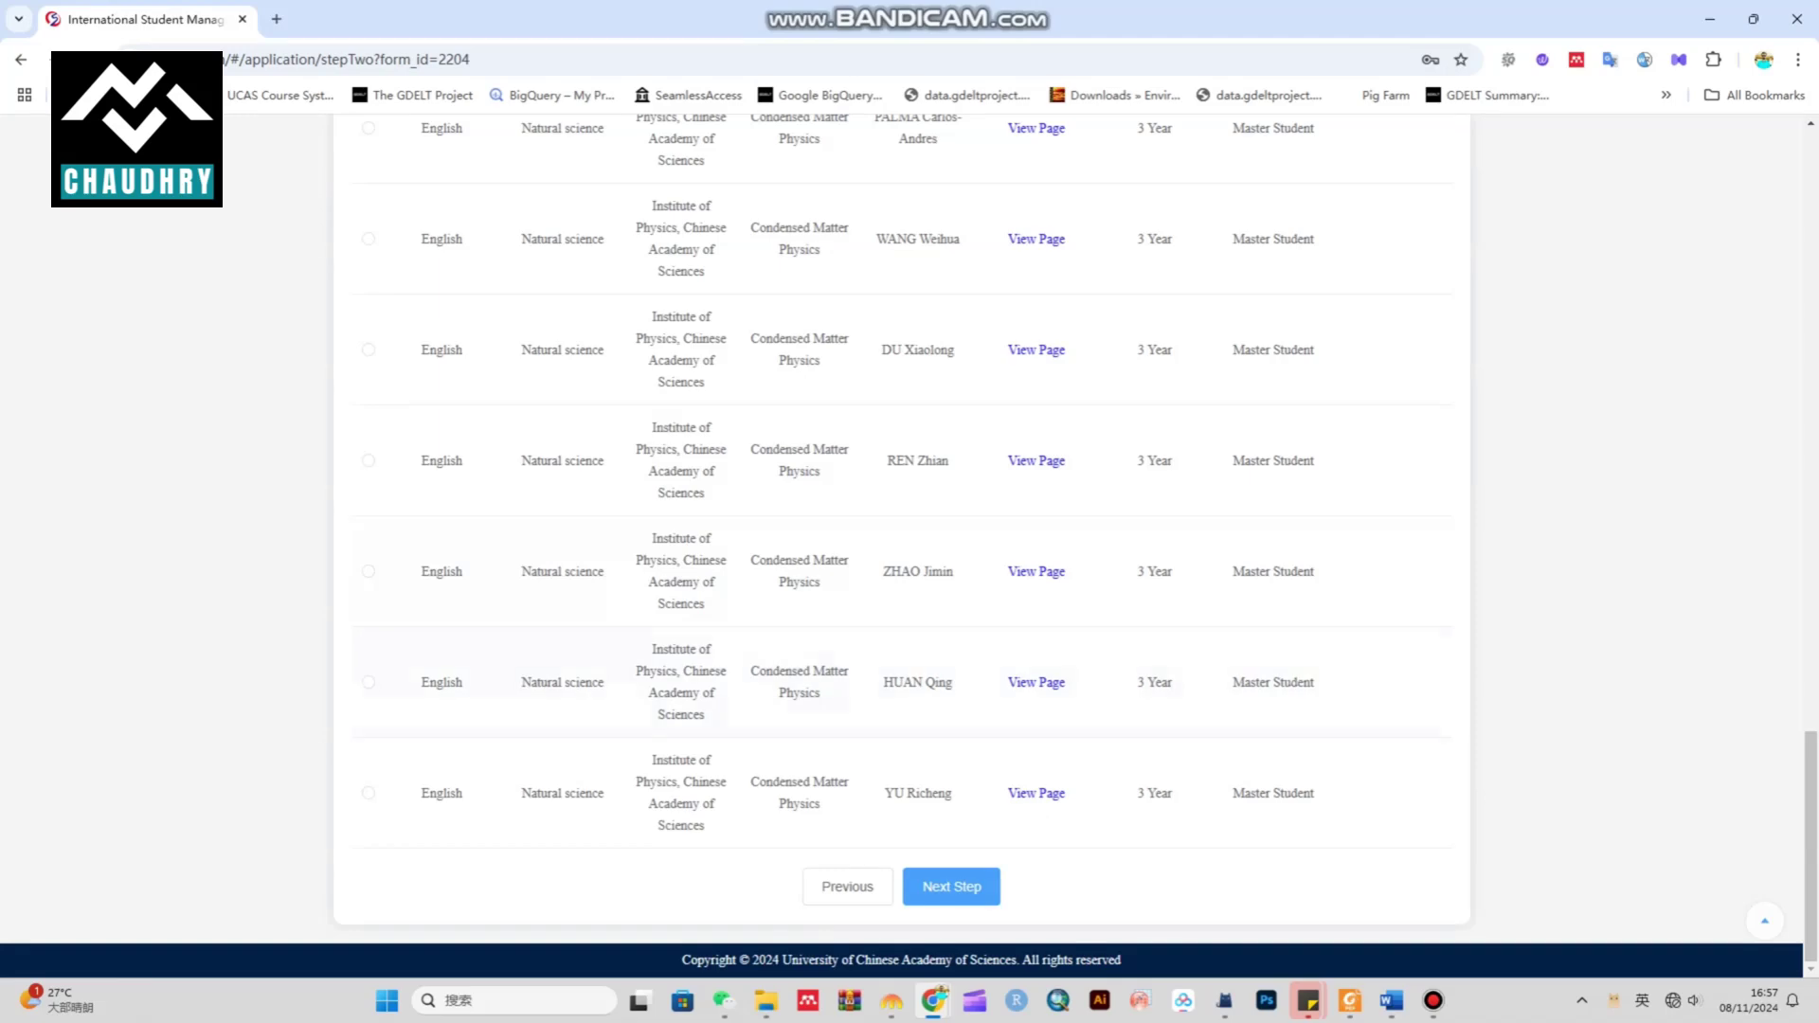
pyautogui.scroll(-10, 909, 569)
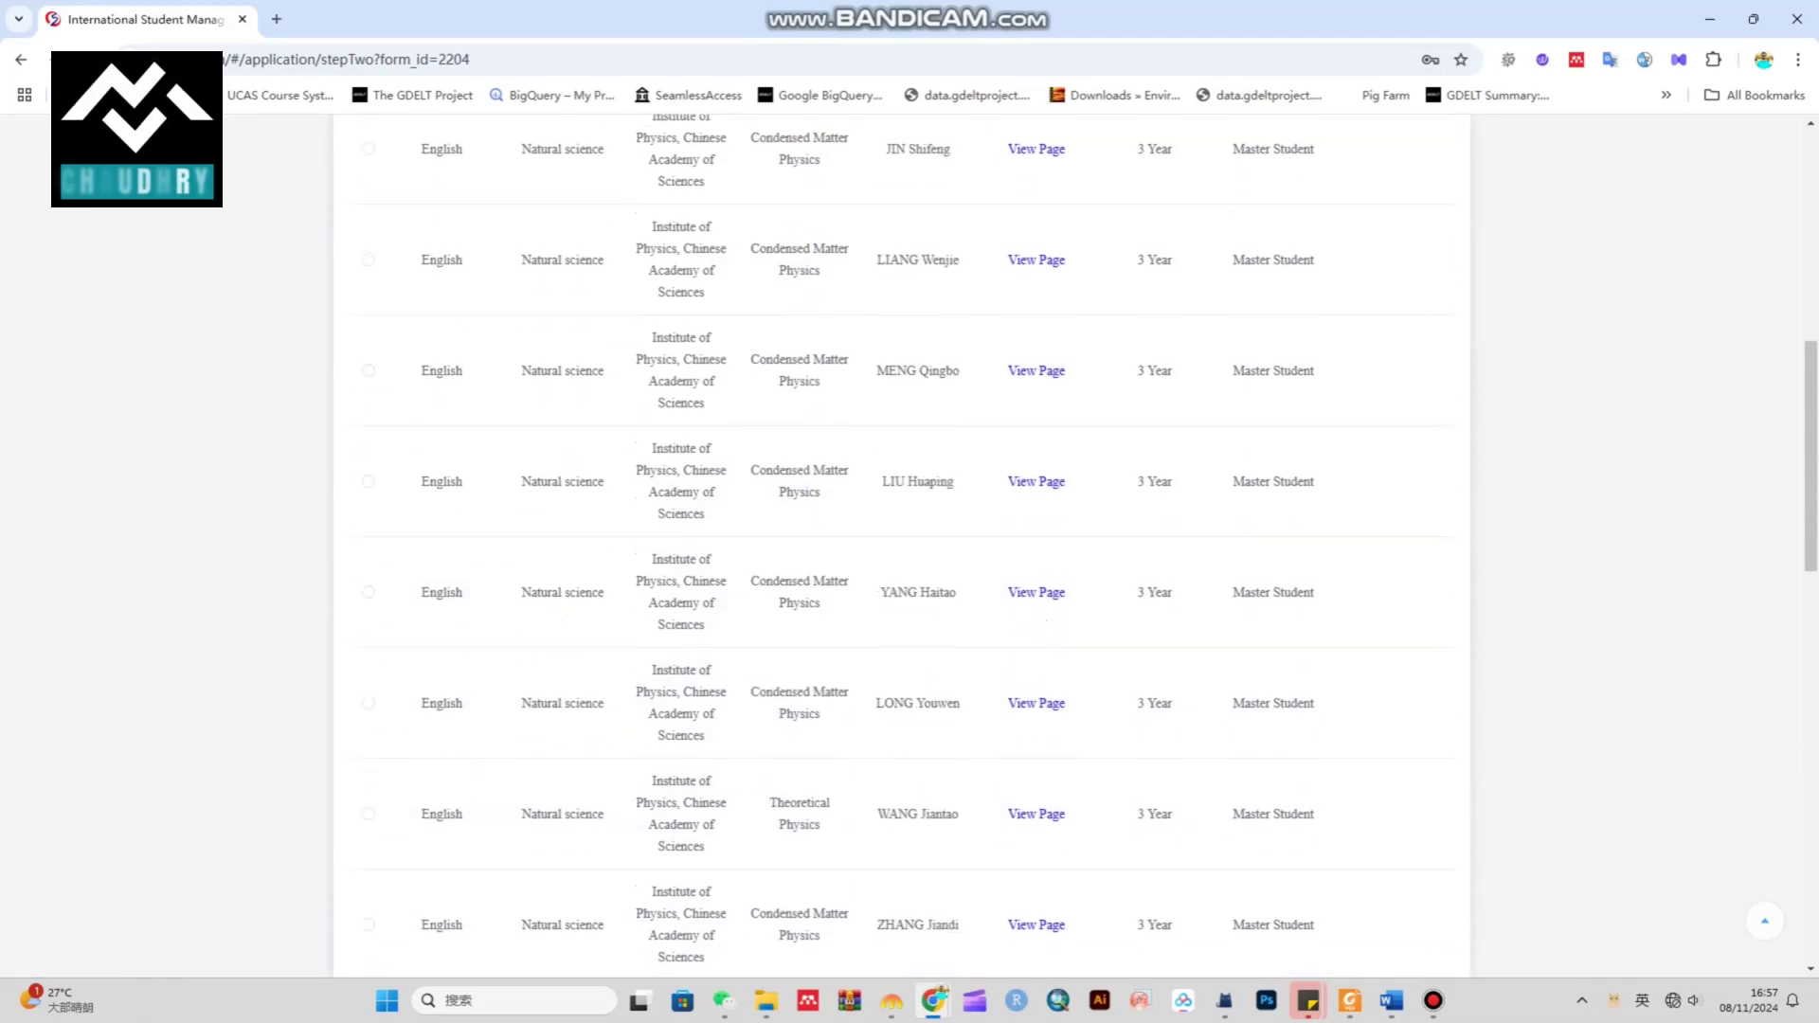
pyautogui.scroll(5, 909, 546)
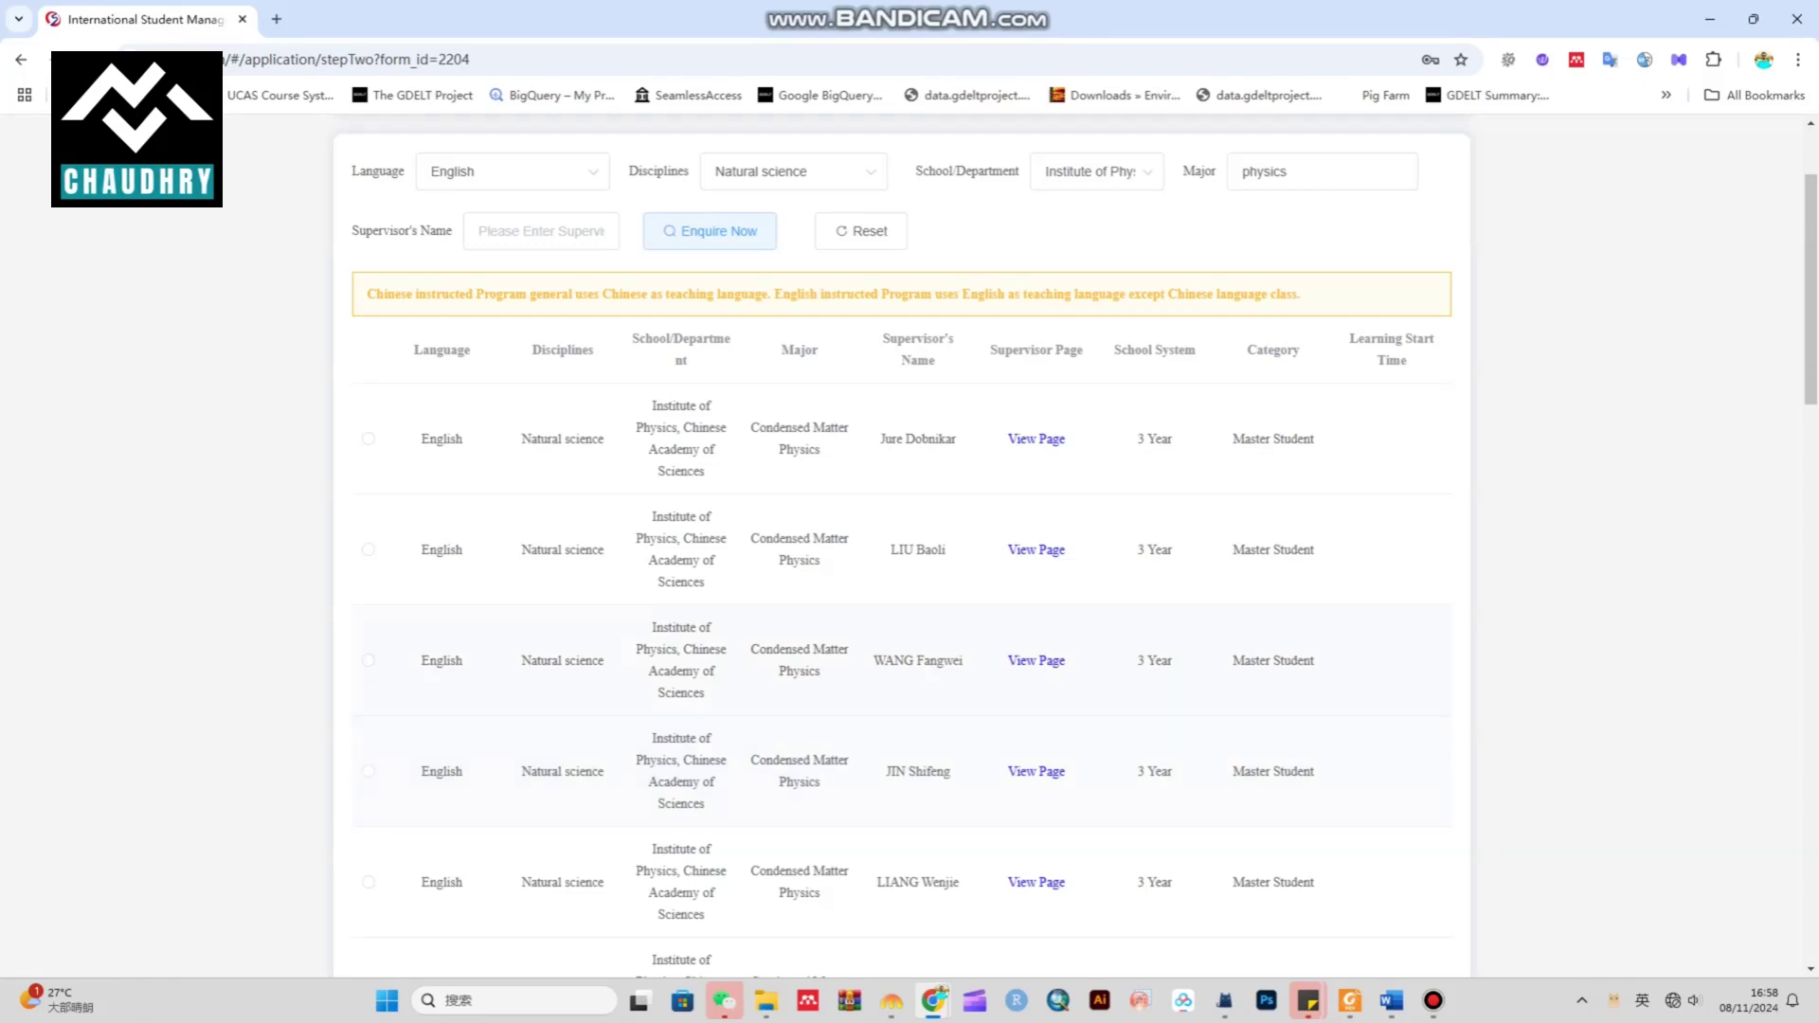
pyautogui.click(369, 660)
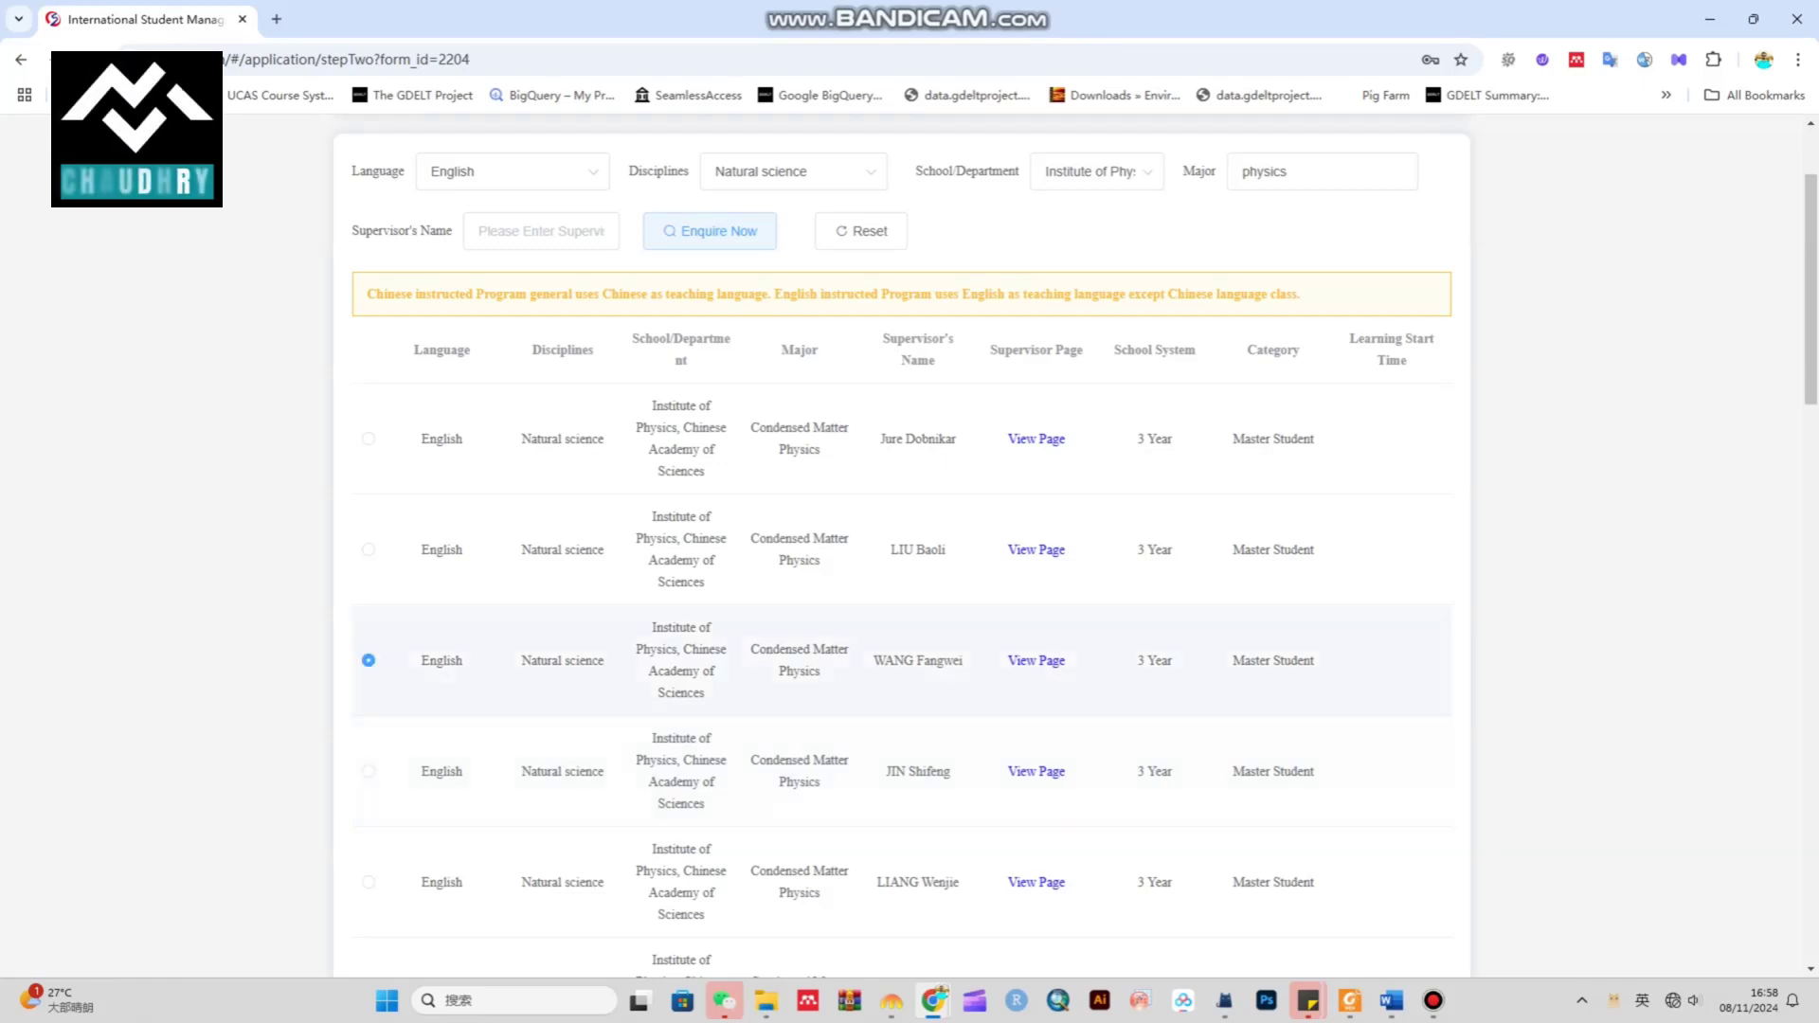
pyautogui.scroll(-17, 910, 546)
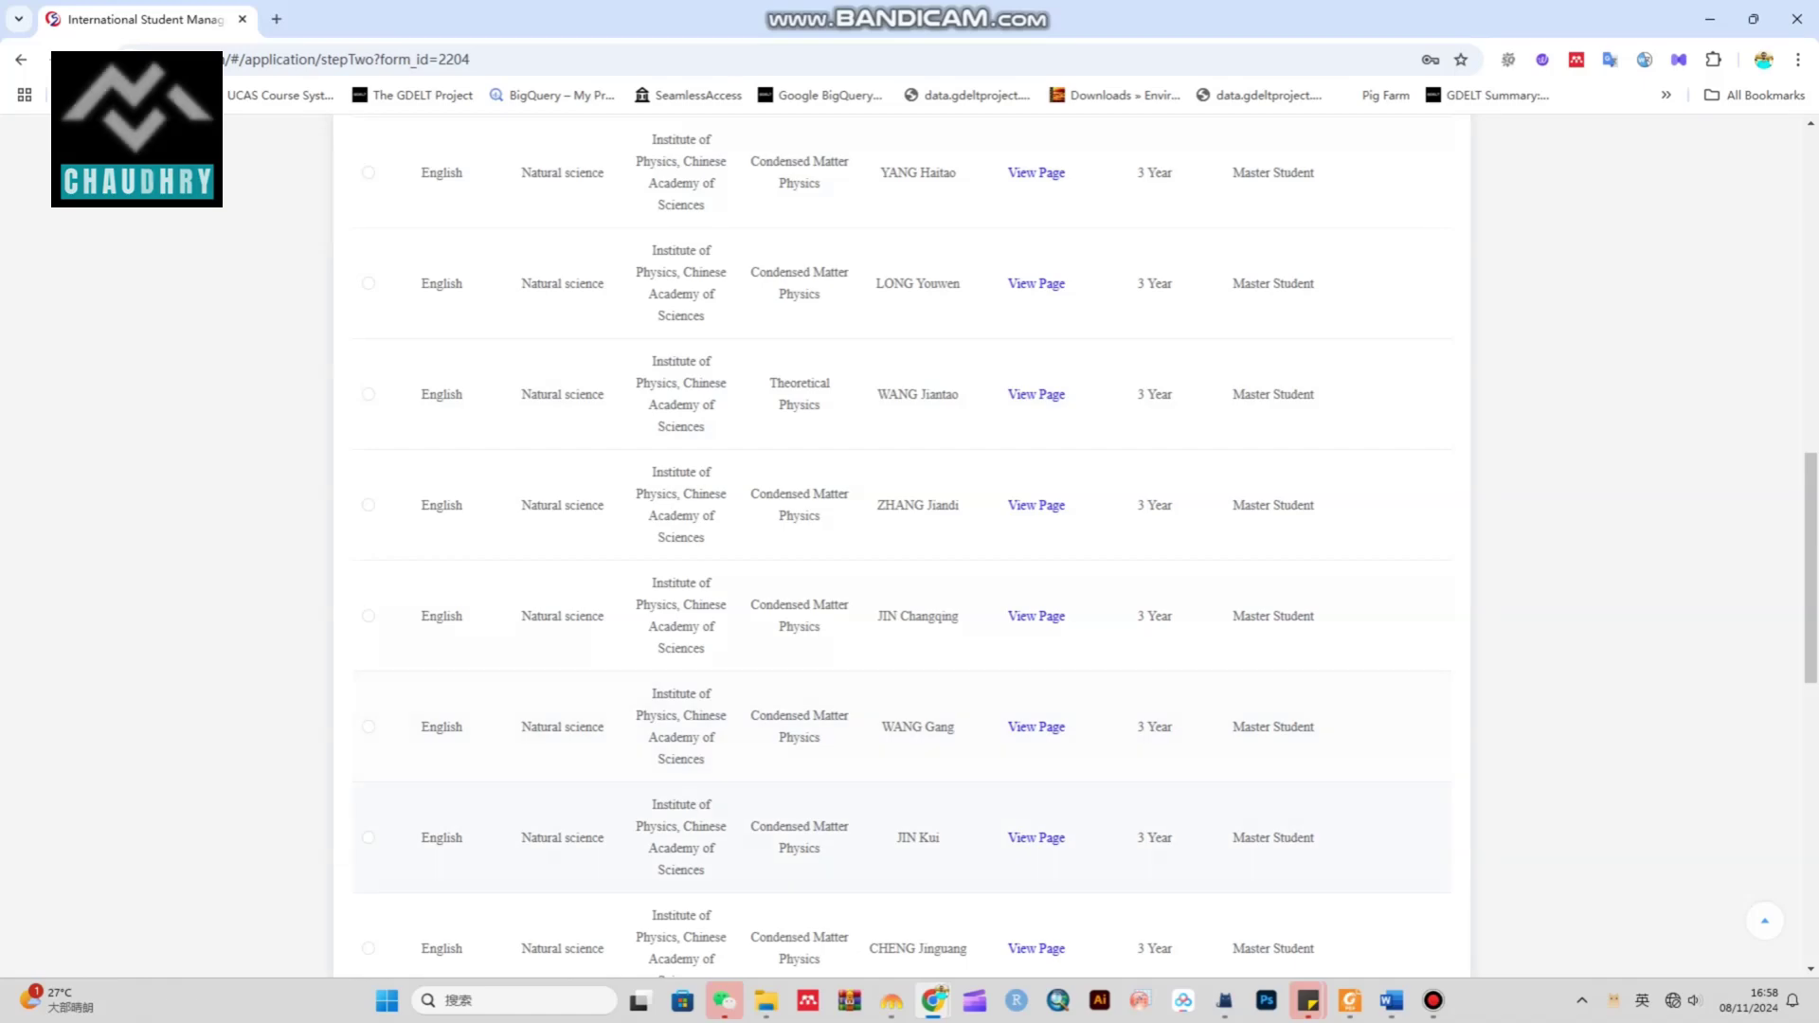
pyautogui.scroll(-5, 910, 545)
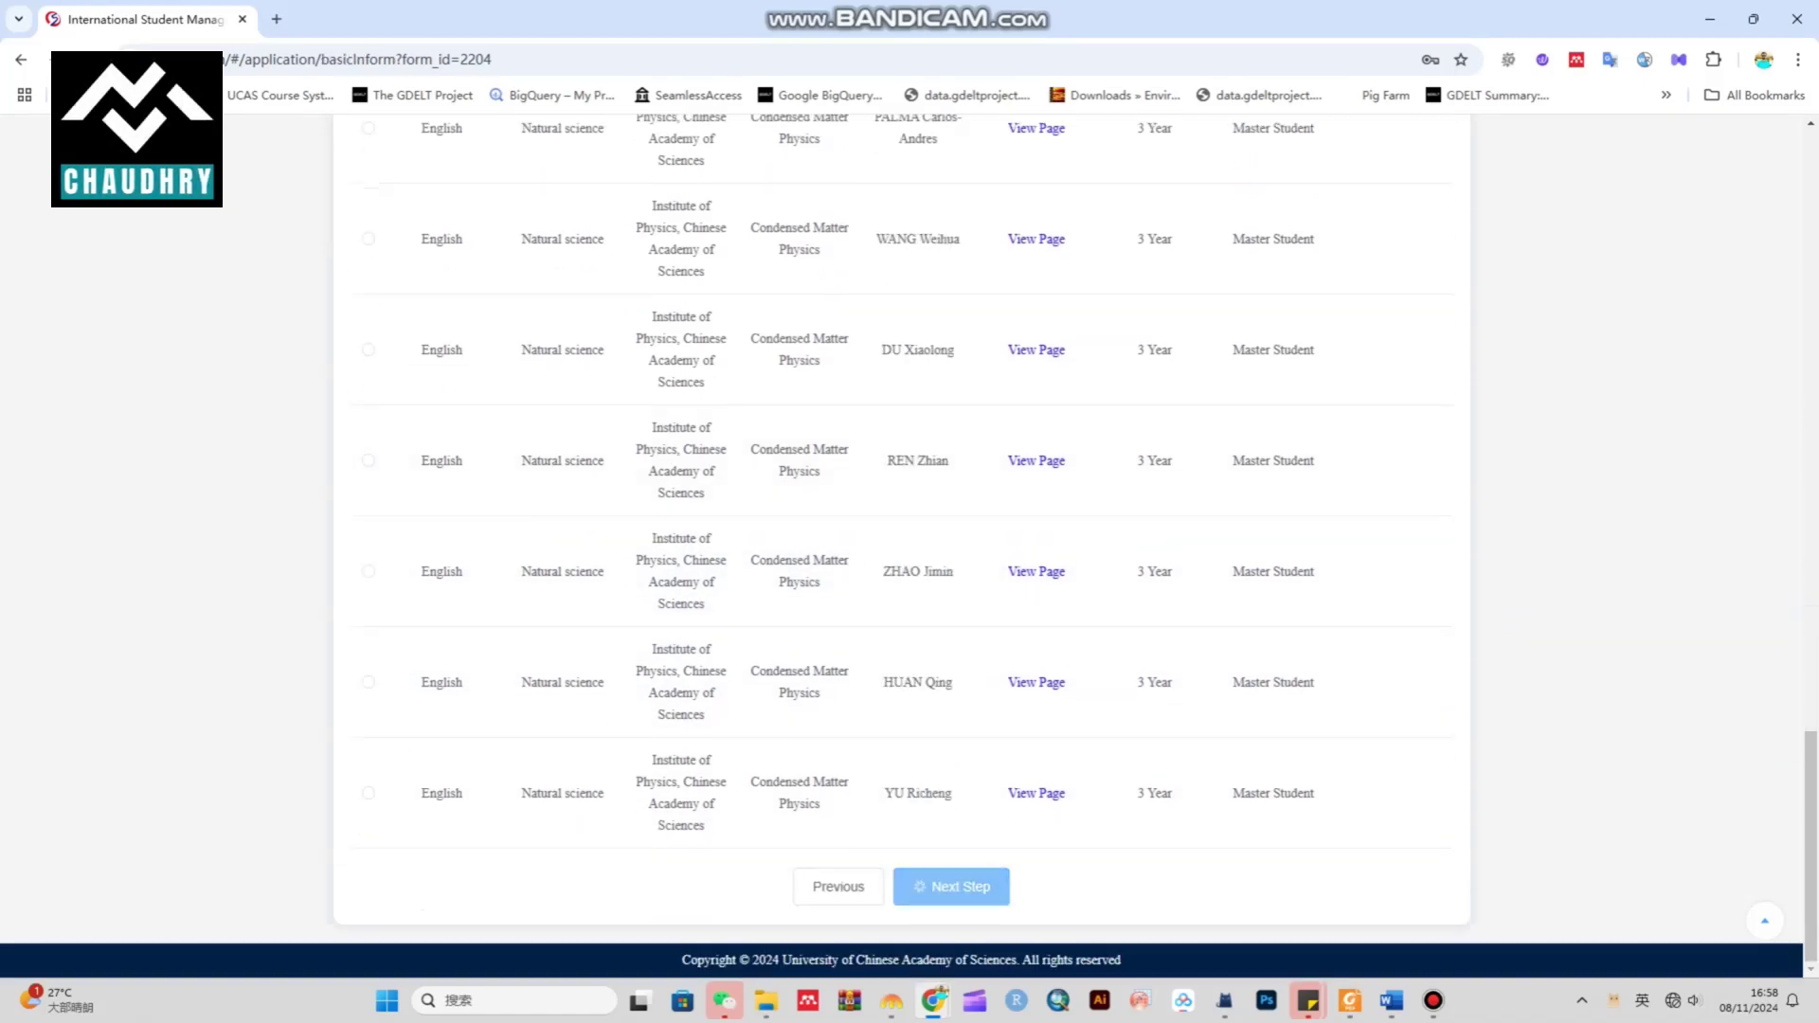
# Continue to Step 3 and mark the passport as still under application
pyautogui.click(925, 885)
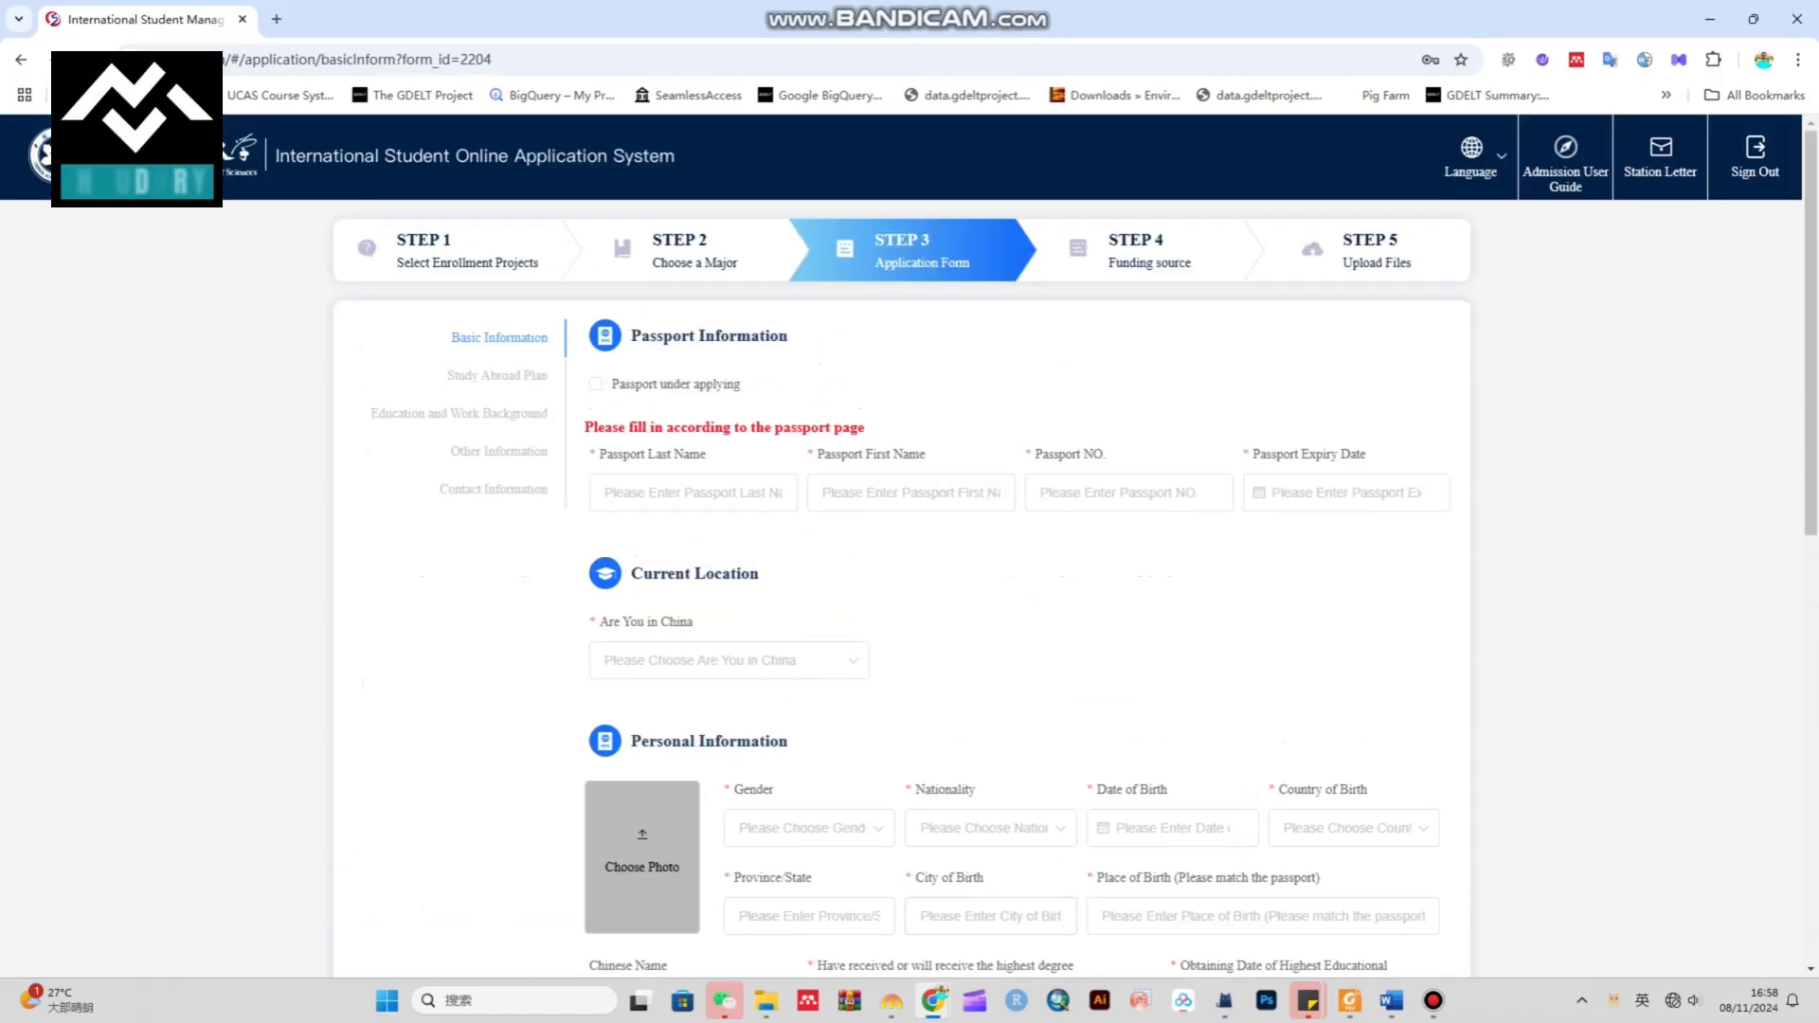
pyautogui.moveTo(451, 337); pyautogui.dragTo(548, 338)
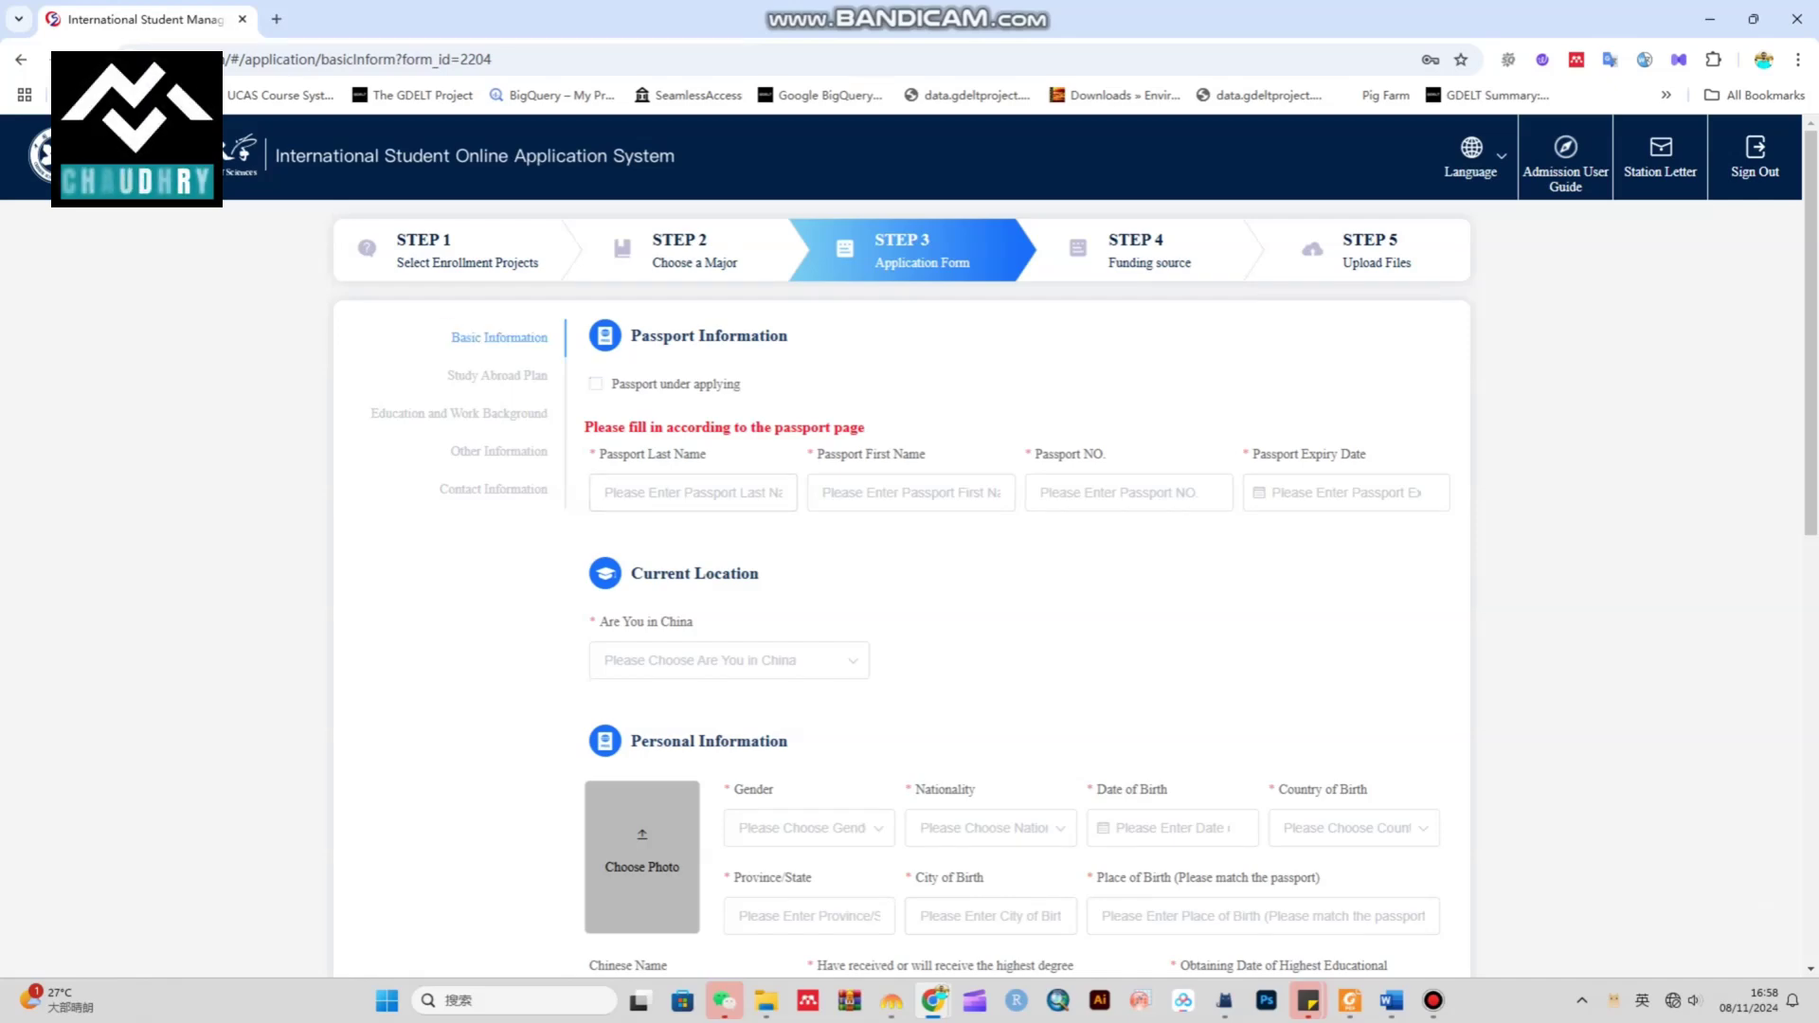
pyautogui.click(595, 384)
pyautogui.click(596, 384)
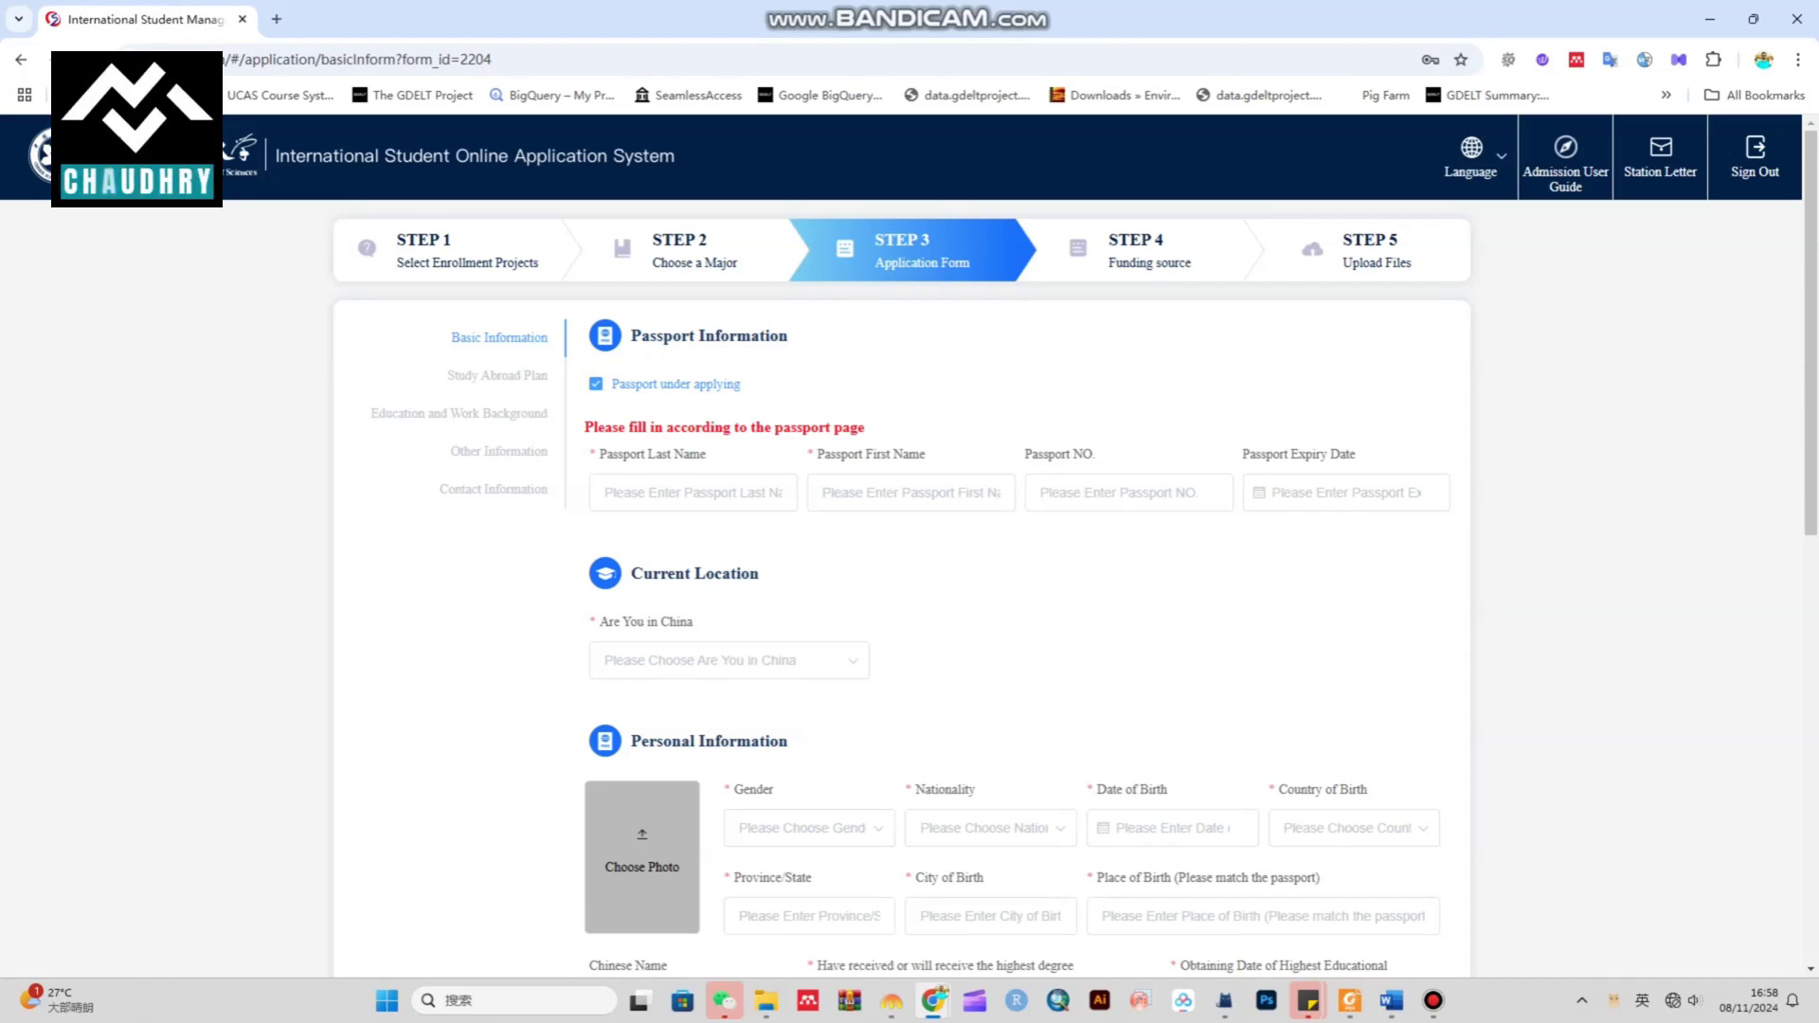
pyautogui.click(596, 384)
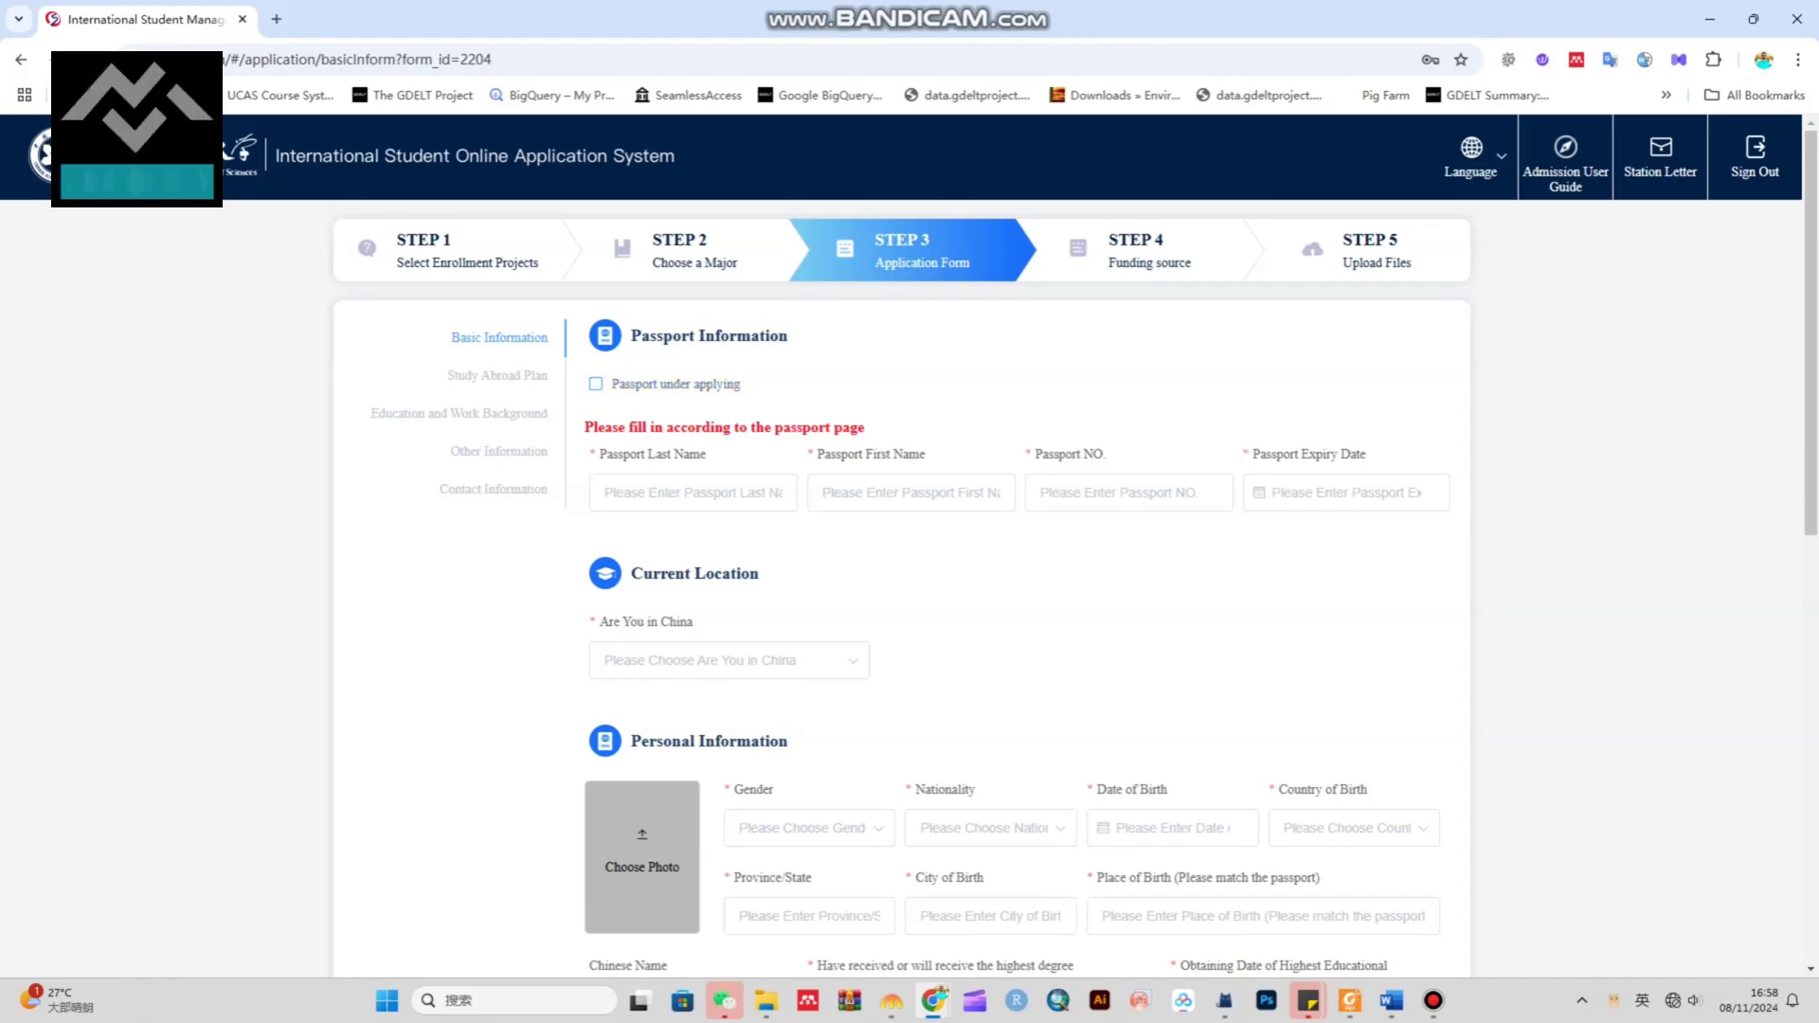
pyautogui.click(1127, 493)
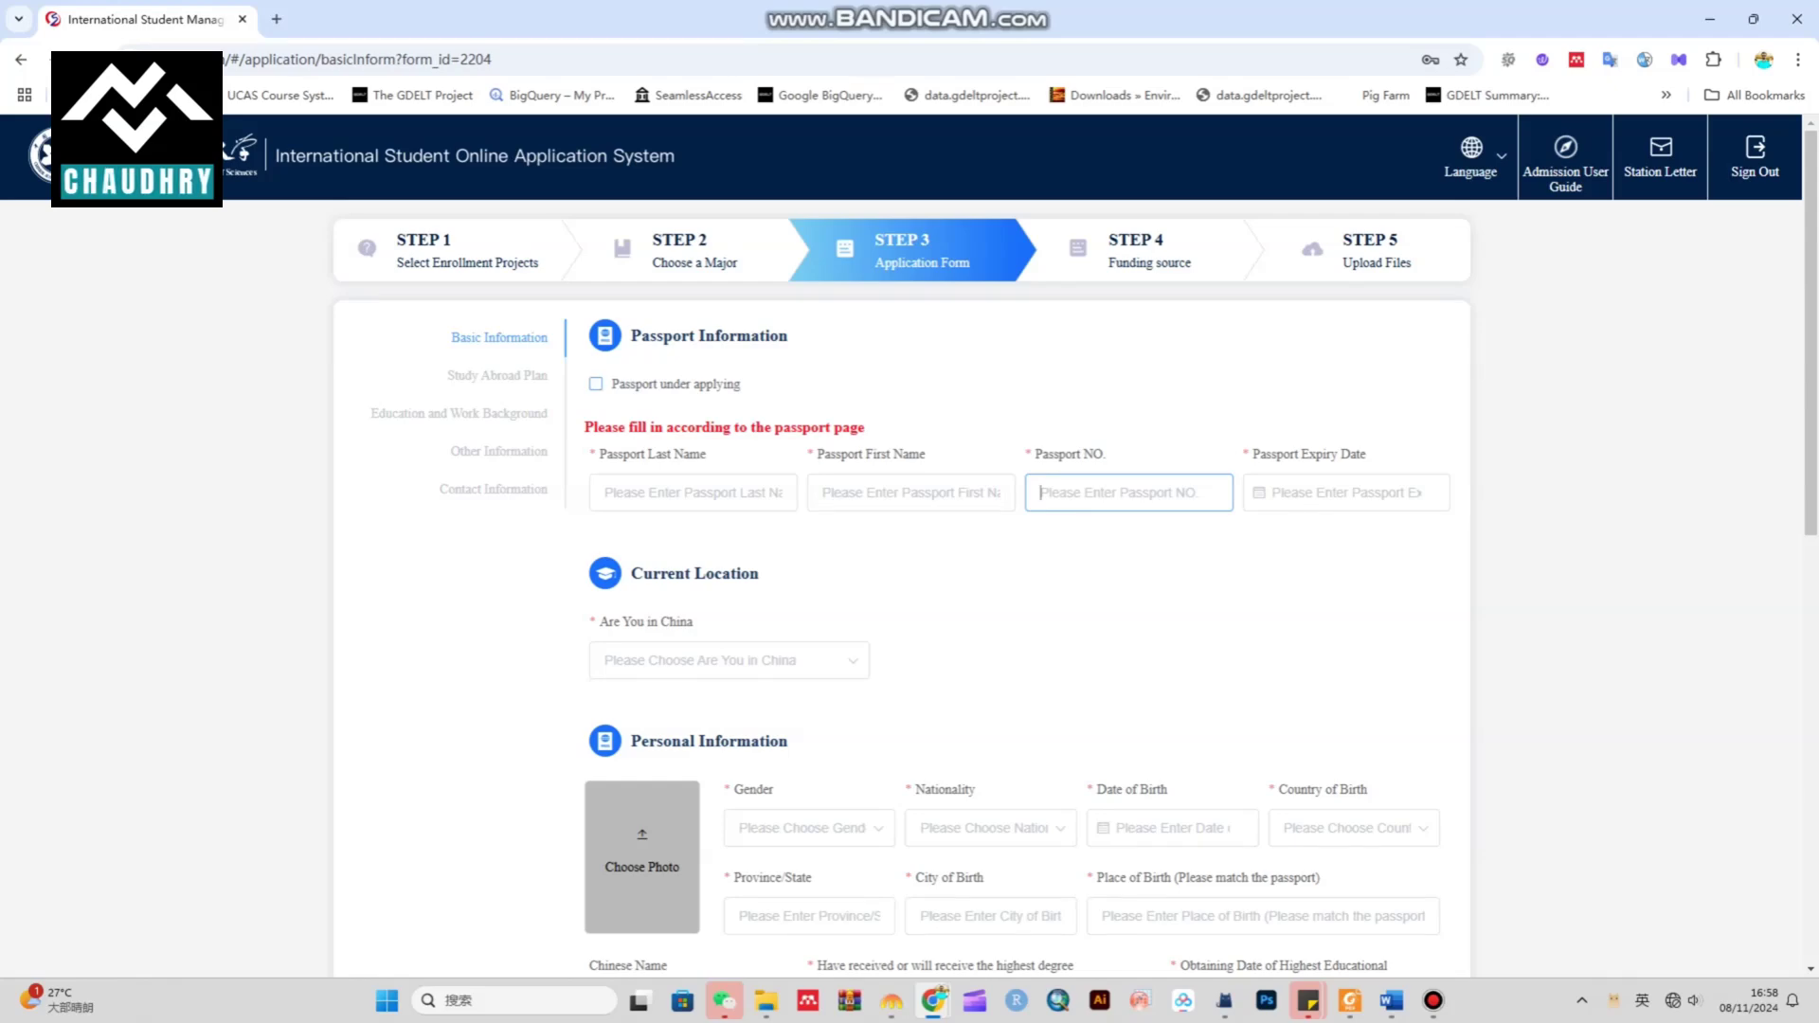
pyautogui.click(596, 384)
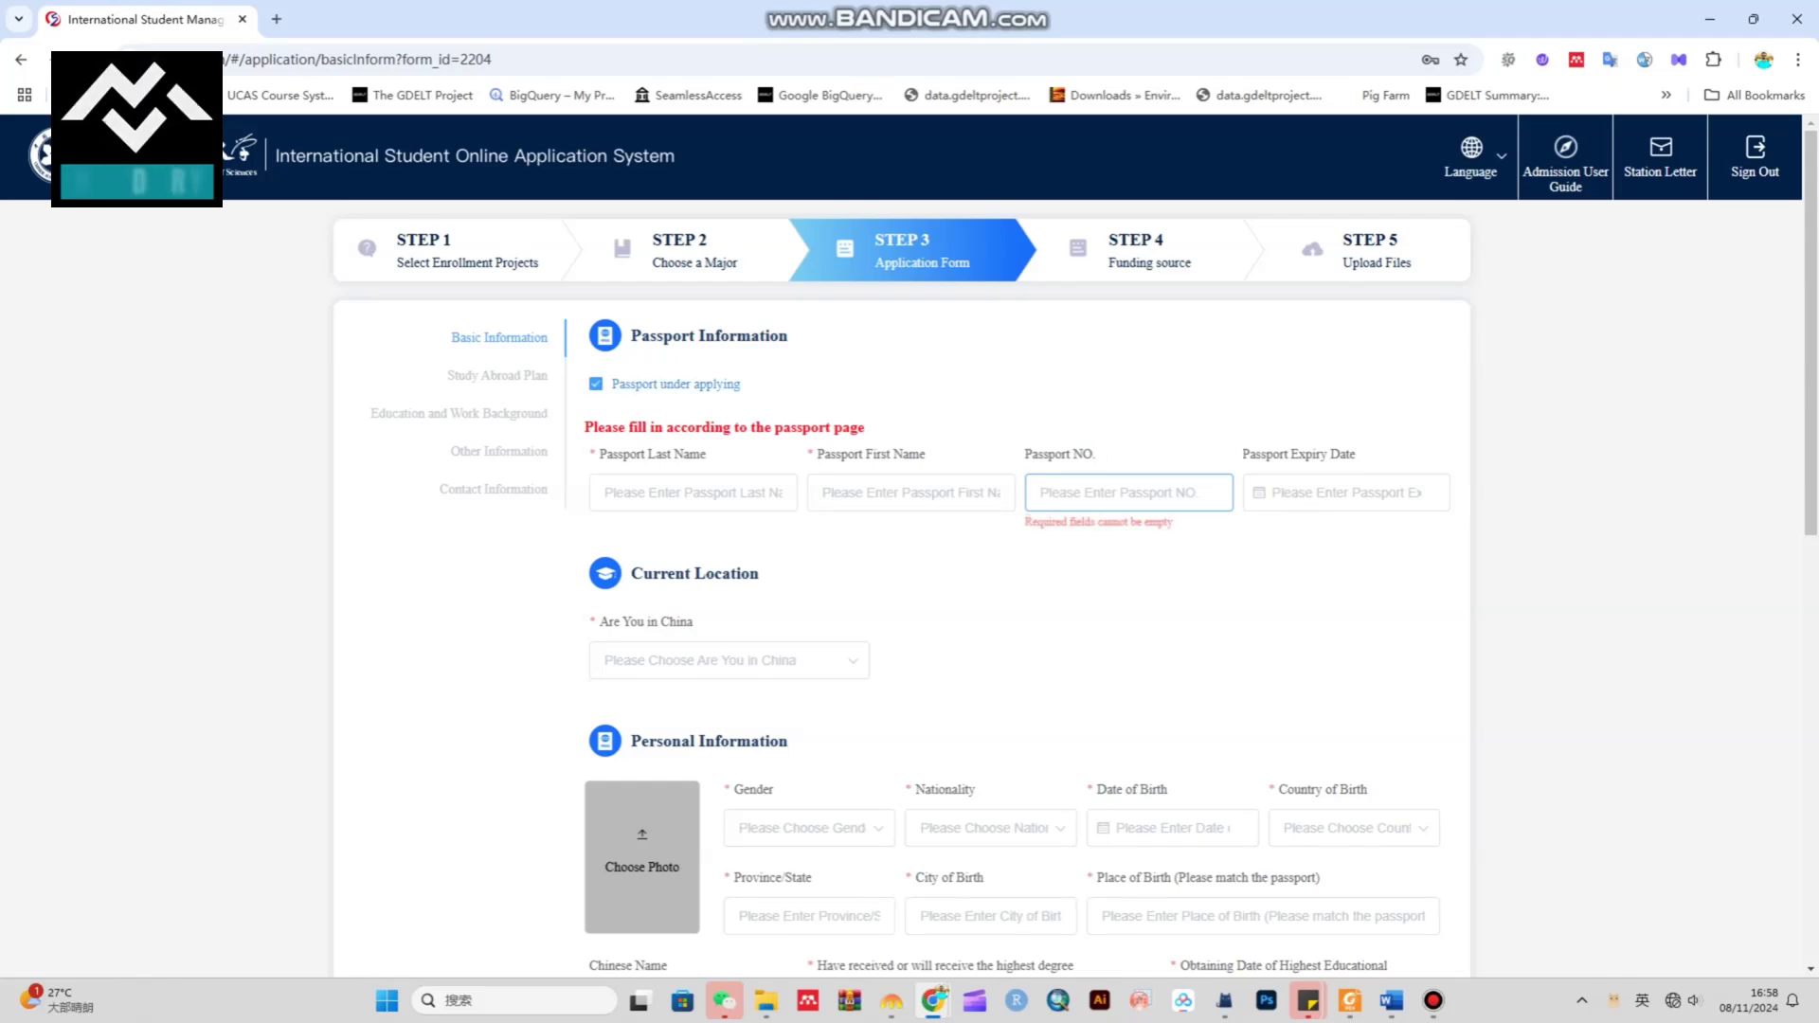
# Enter the passport last name and answer No to 'Are You in China'
pyautogui.click(693, 492)
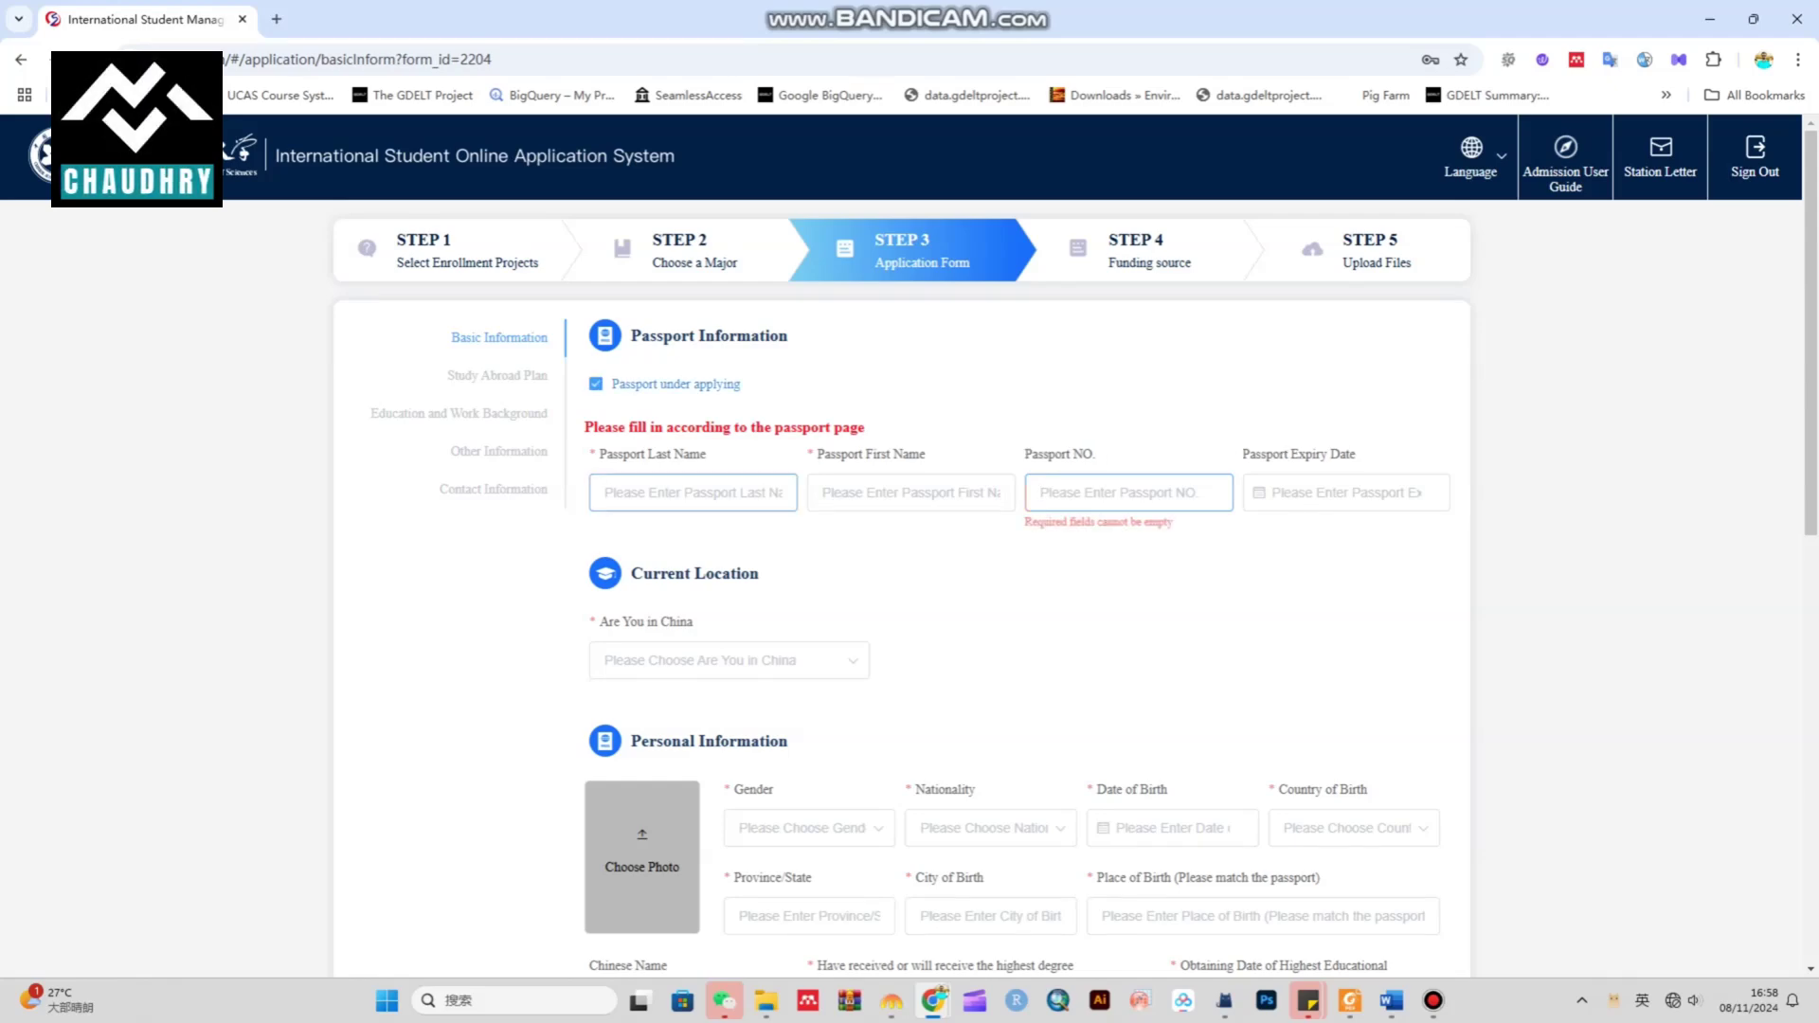
pyautogui.write('ALI')
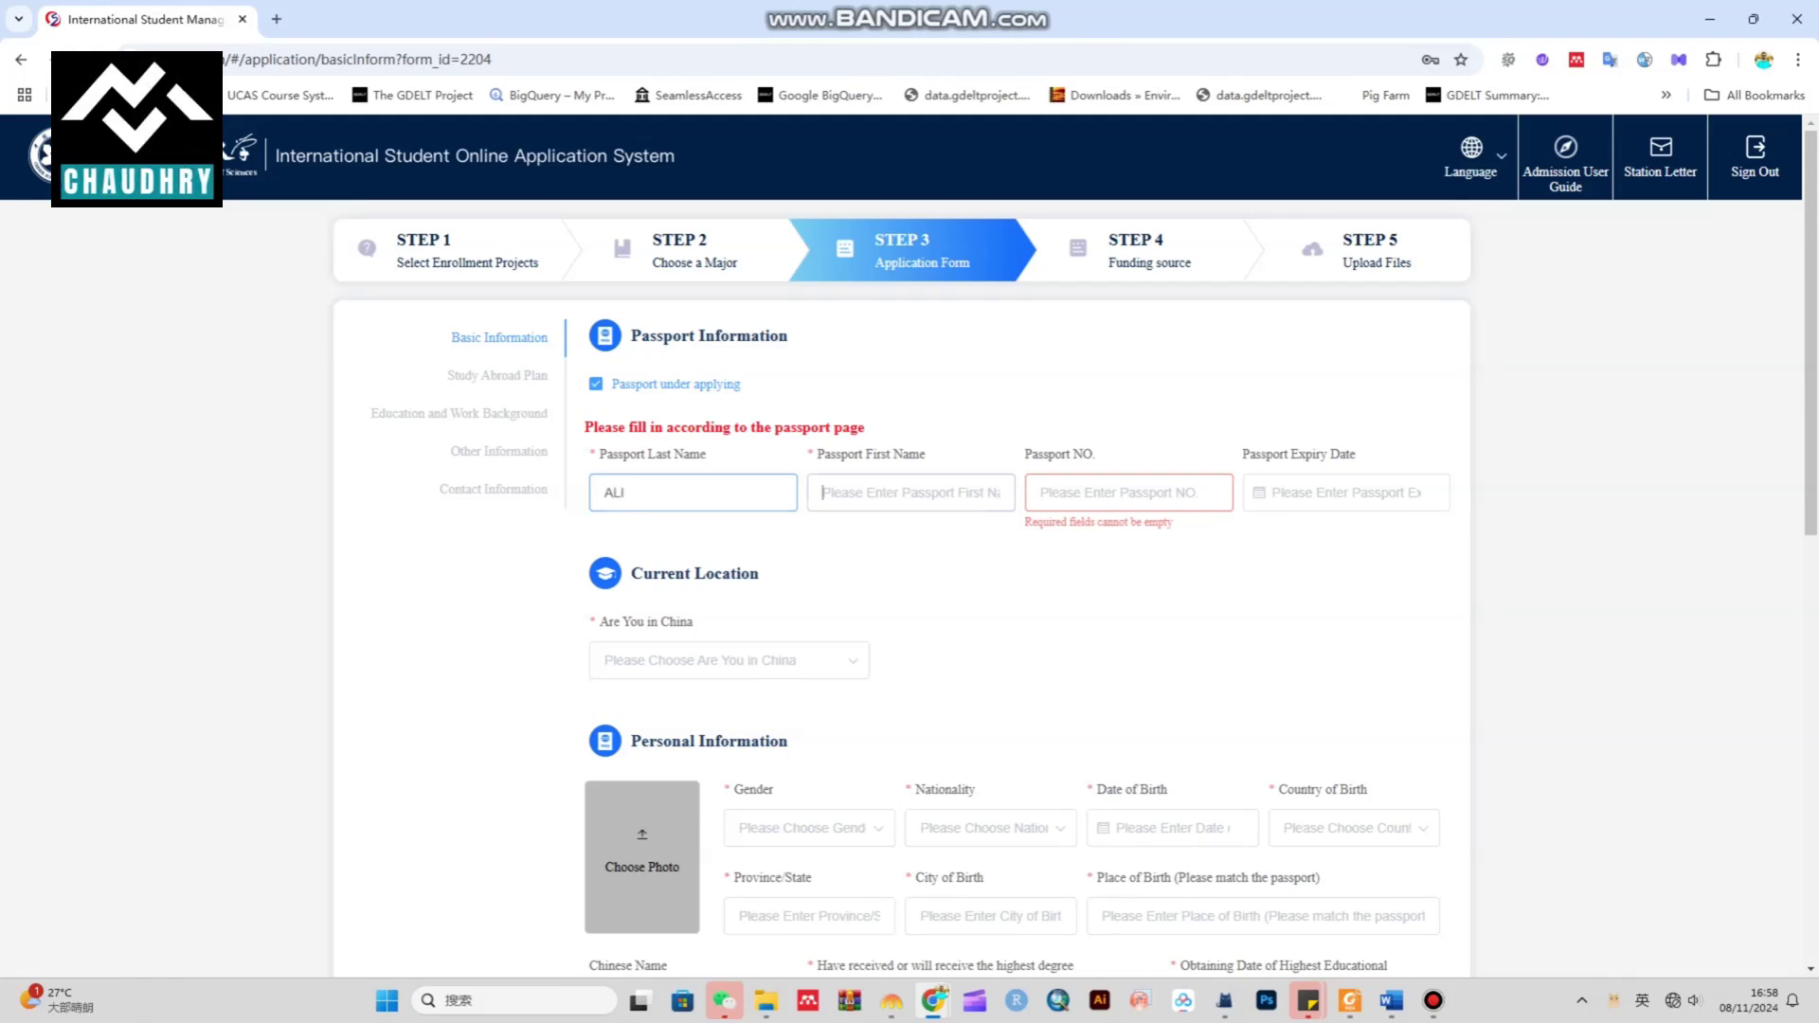
pyautogui.write('ALI')
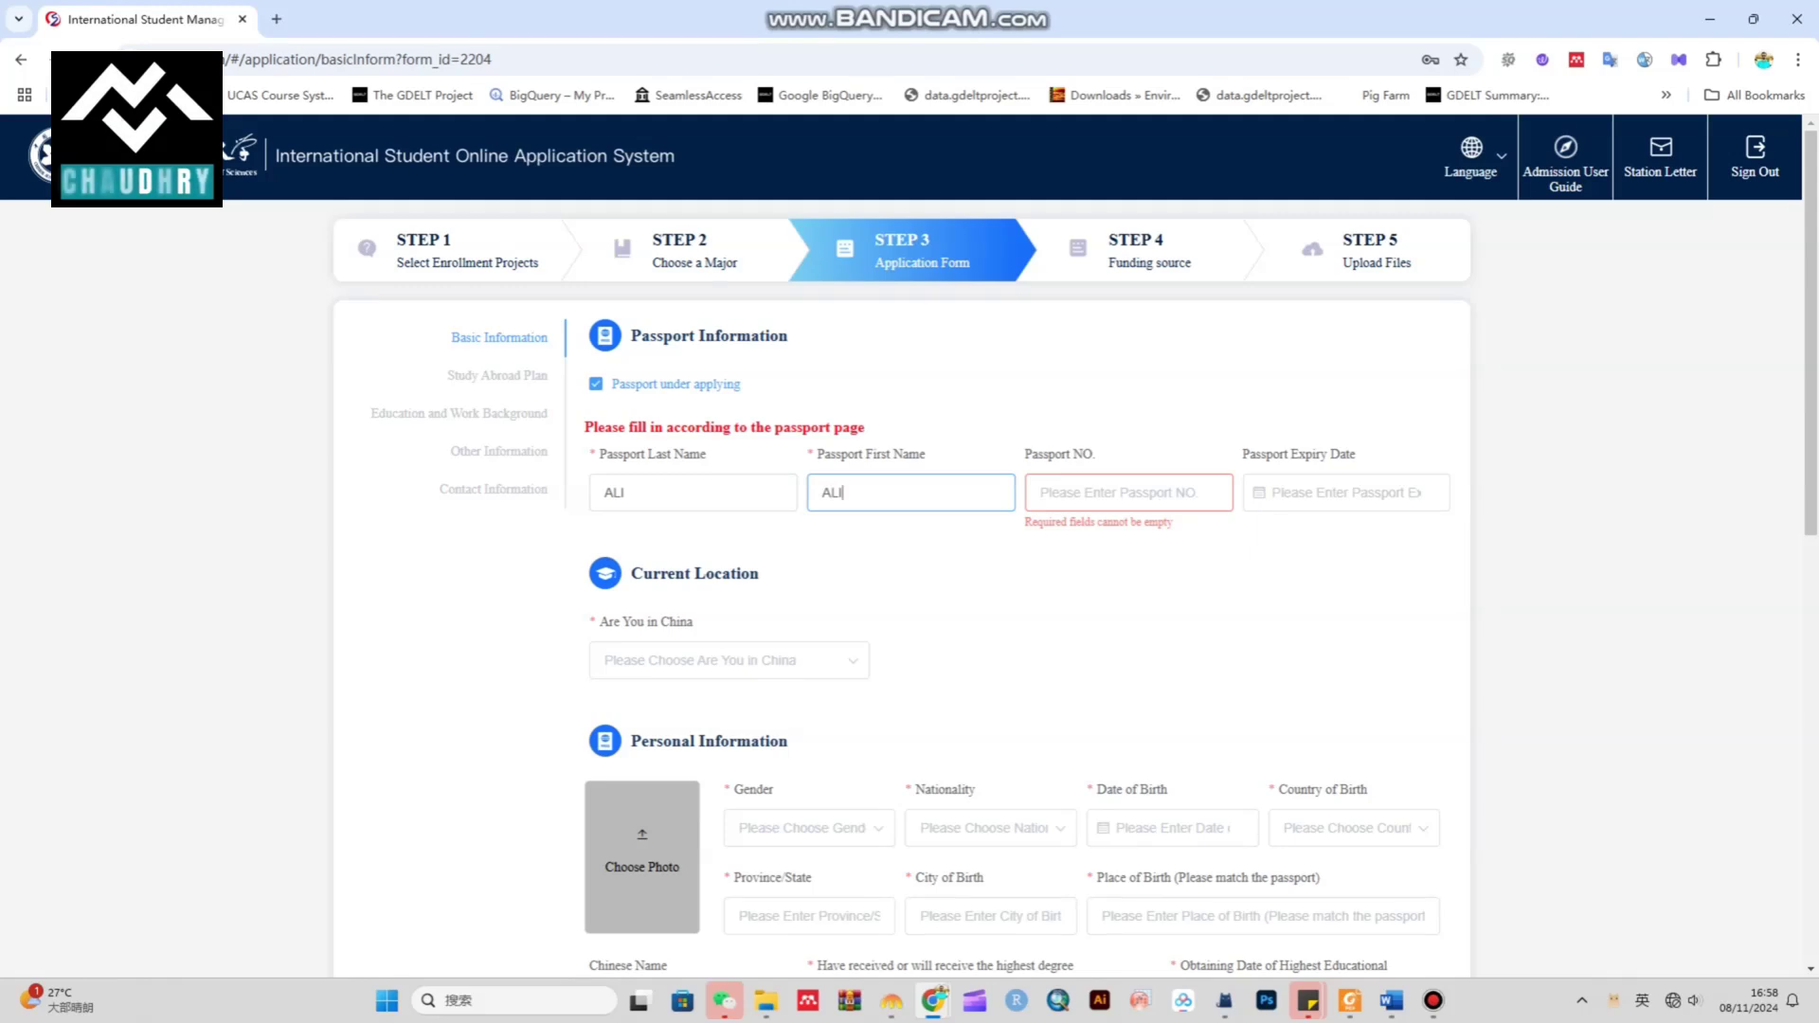
pyautogui.scroll(-2, 729, 474)
pyautogui.click(730, 471)
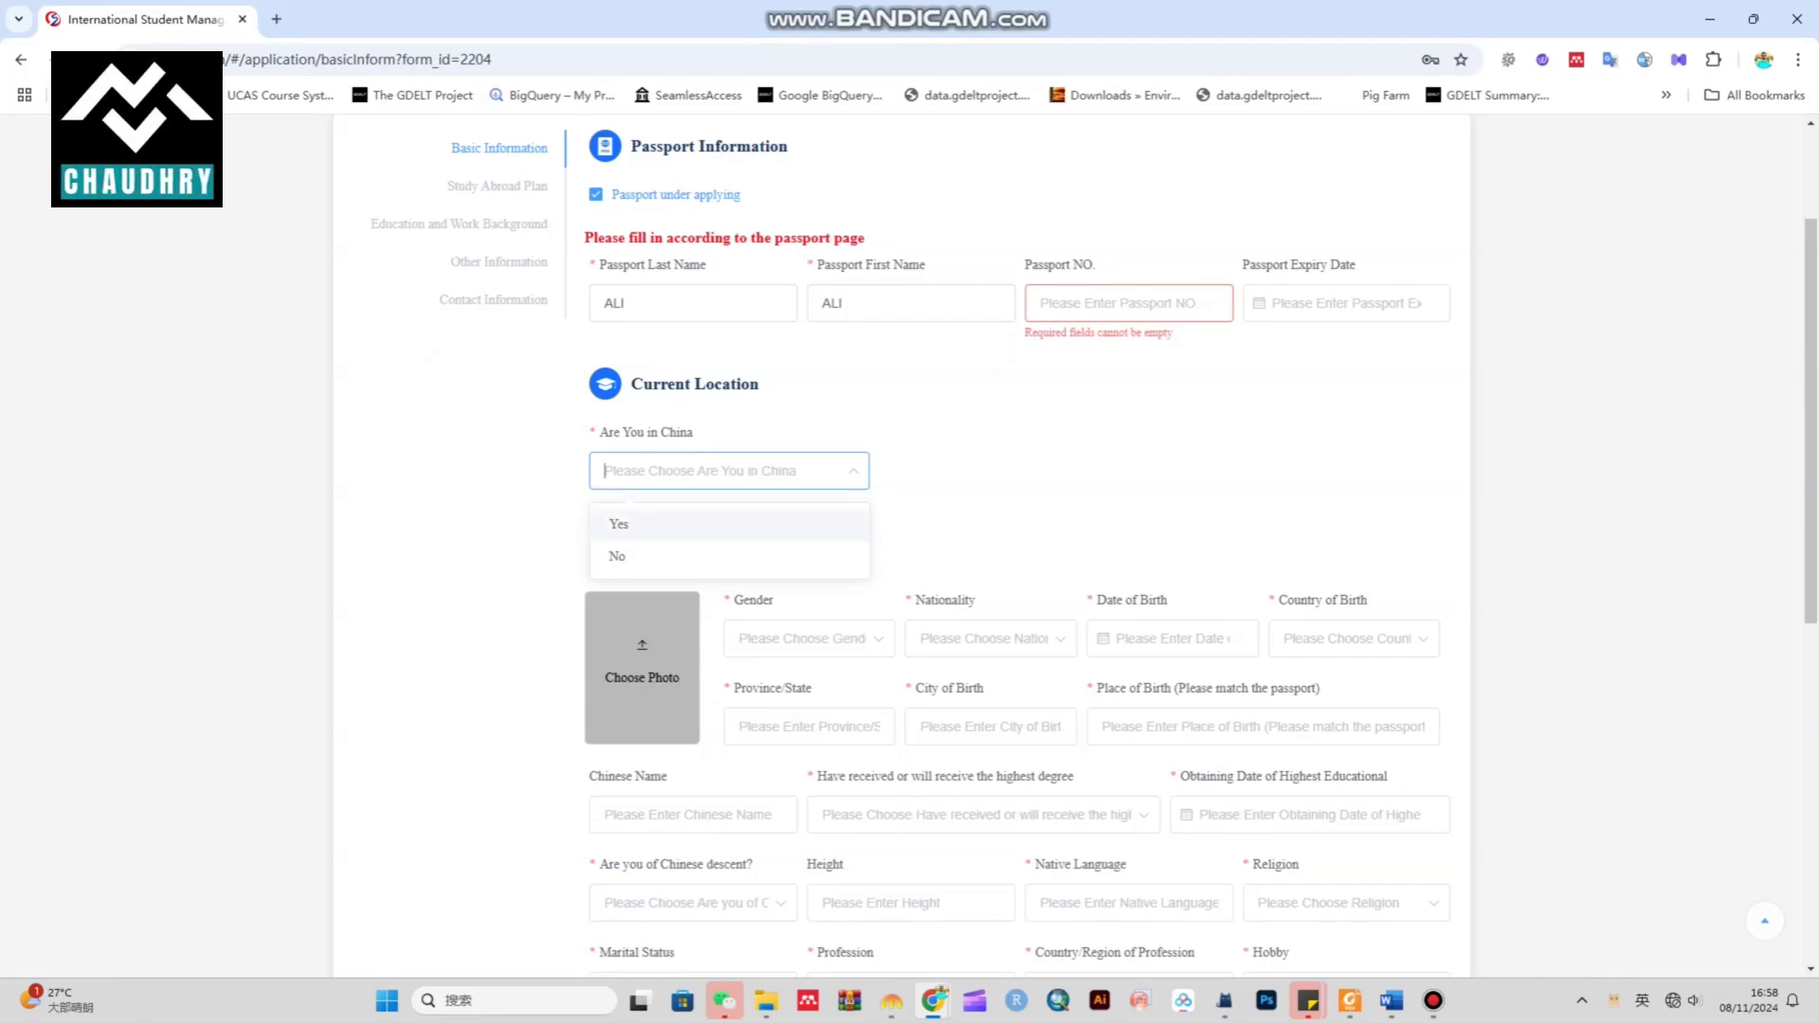
pyautogui.click(617, 556)
pyautogui.click(643, 667)
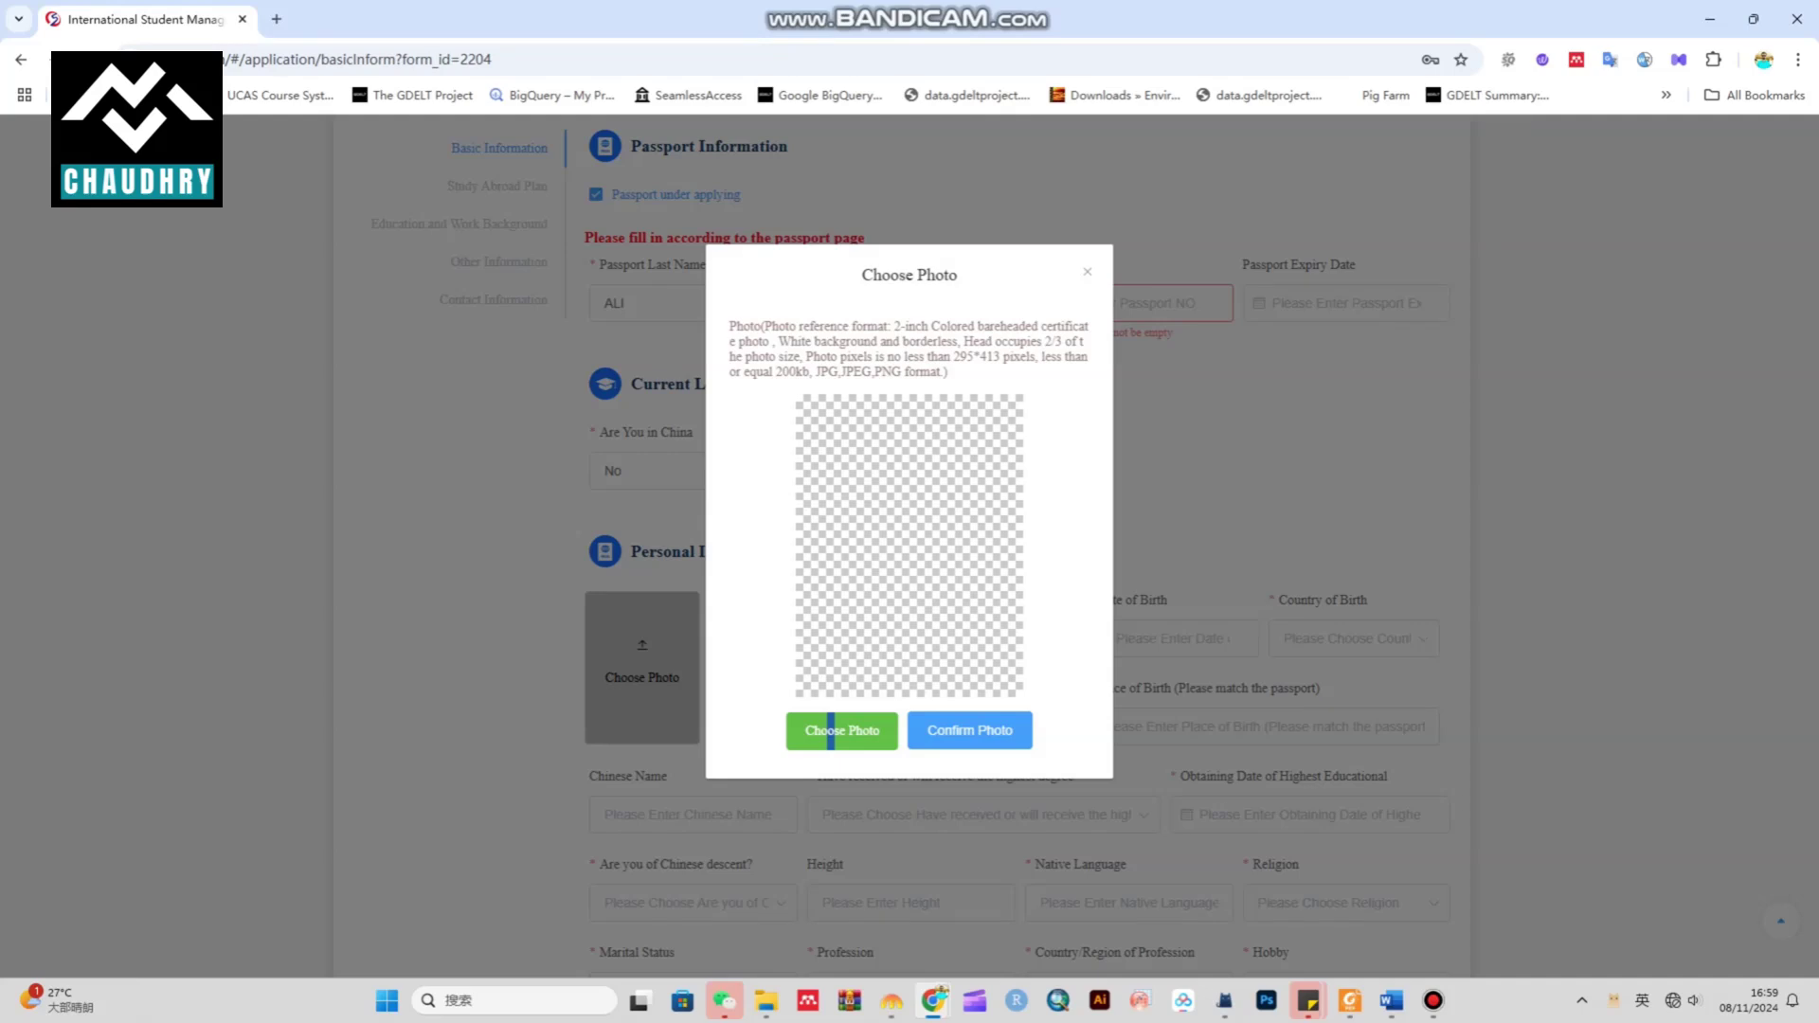
# Upload the portrait image file as the applicant's photo and confirm it
pyautogui.rightClick(839, 467)
pyautogui.press('Escape')
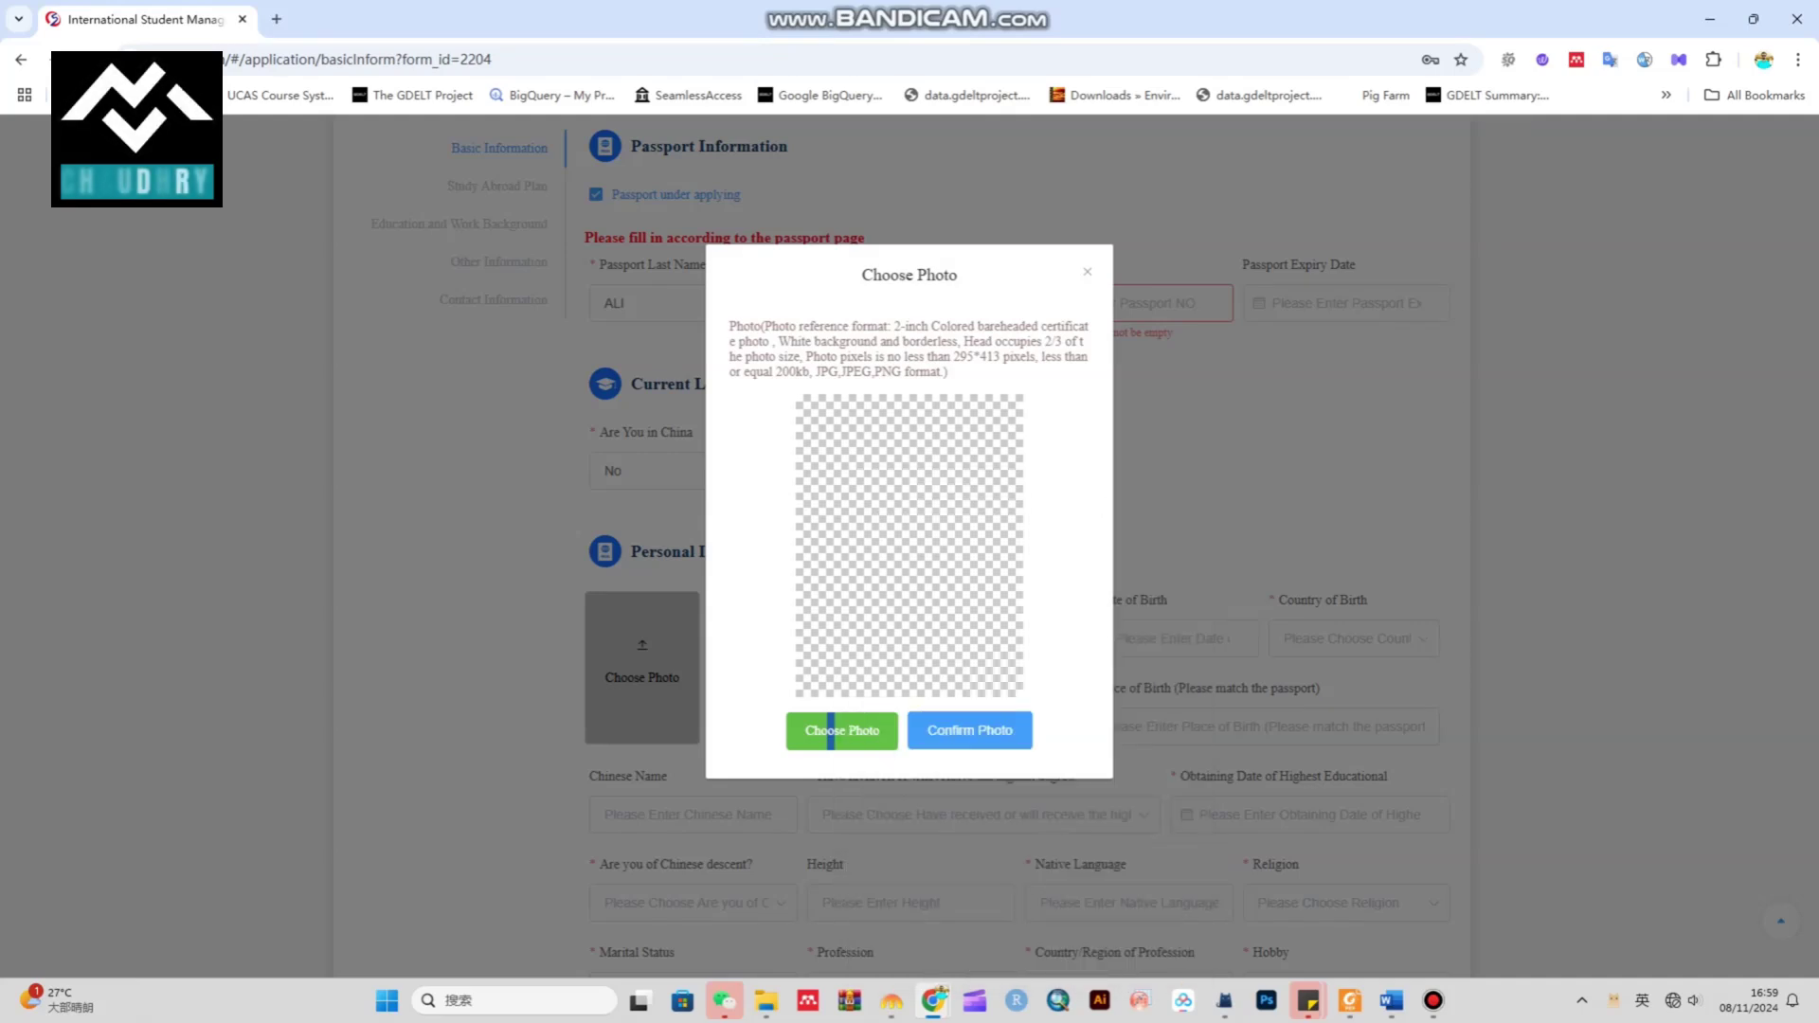
pyautogui.press('Escape')
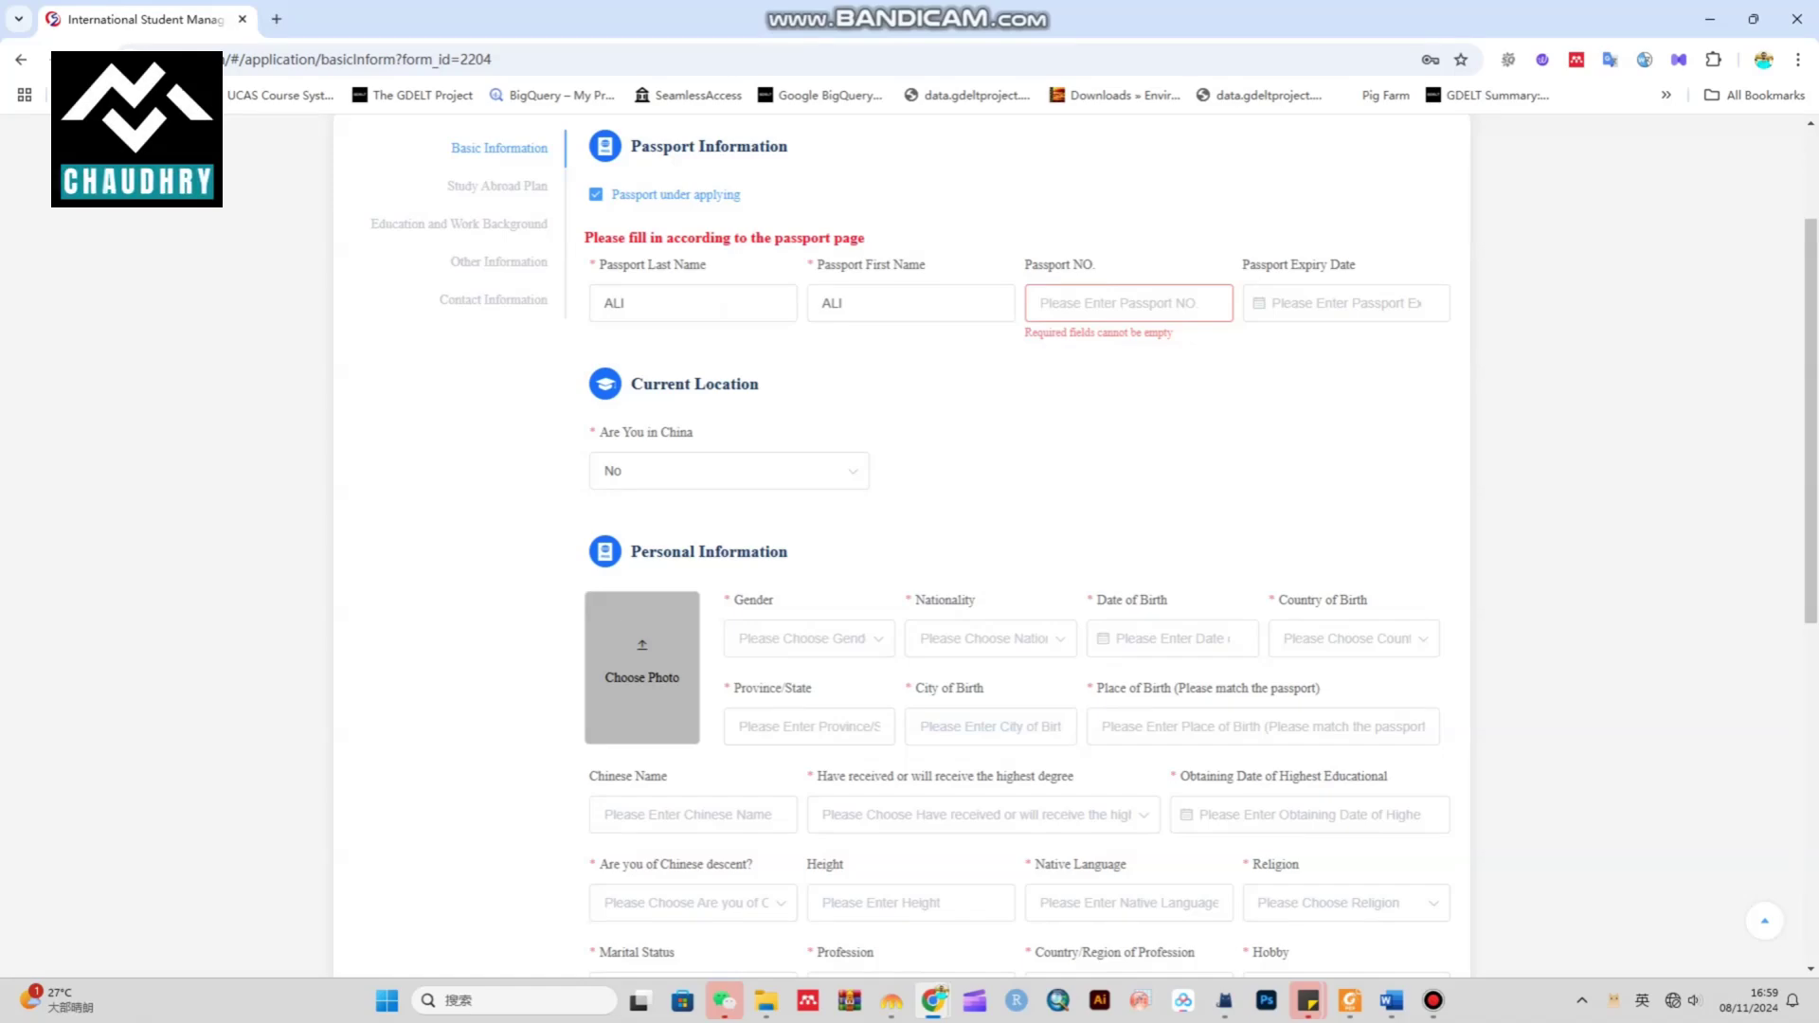
pyautogui.click(642, 663)
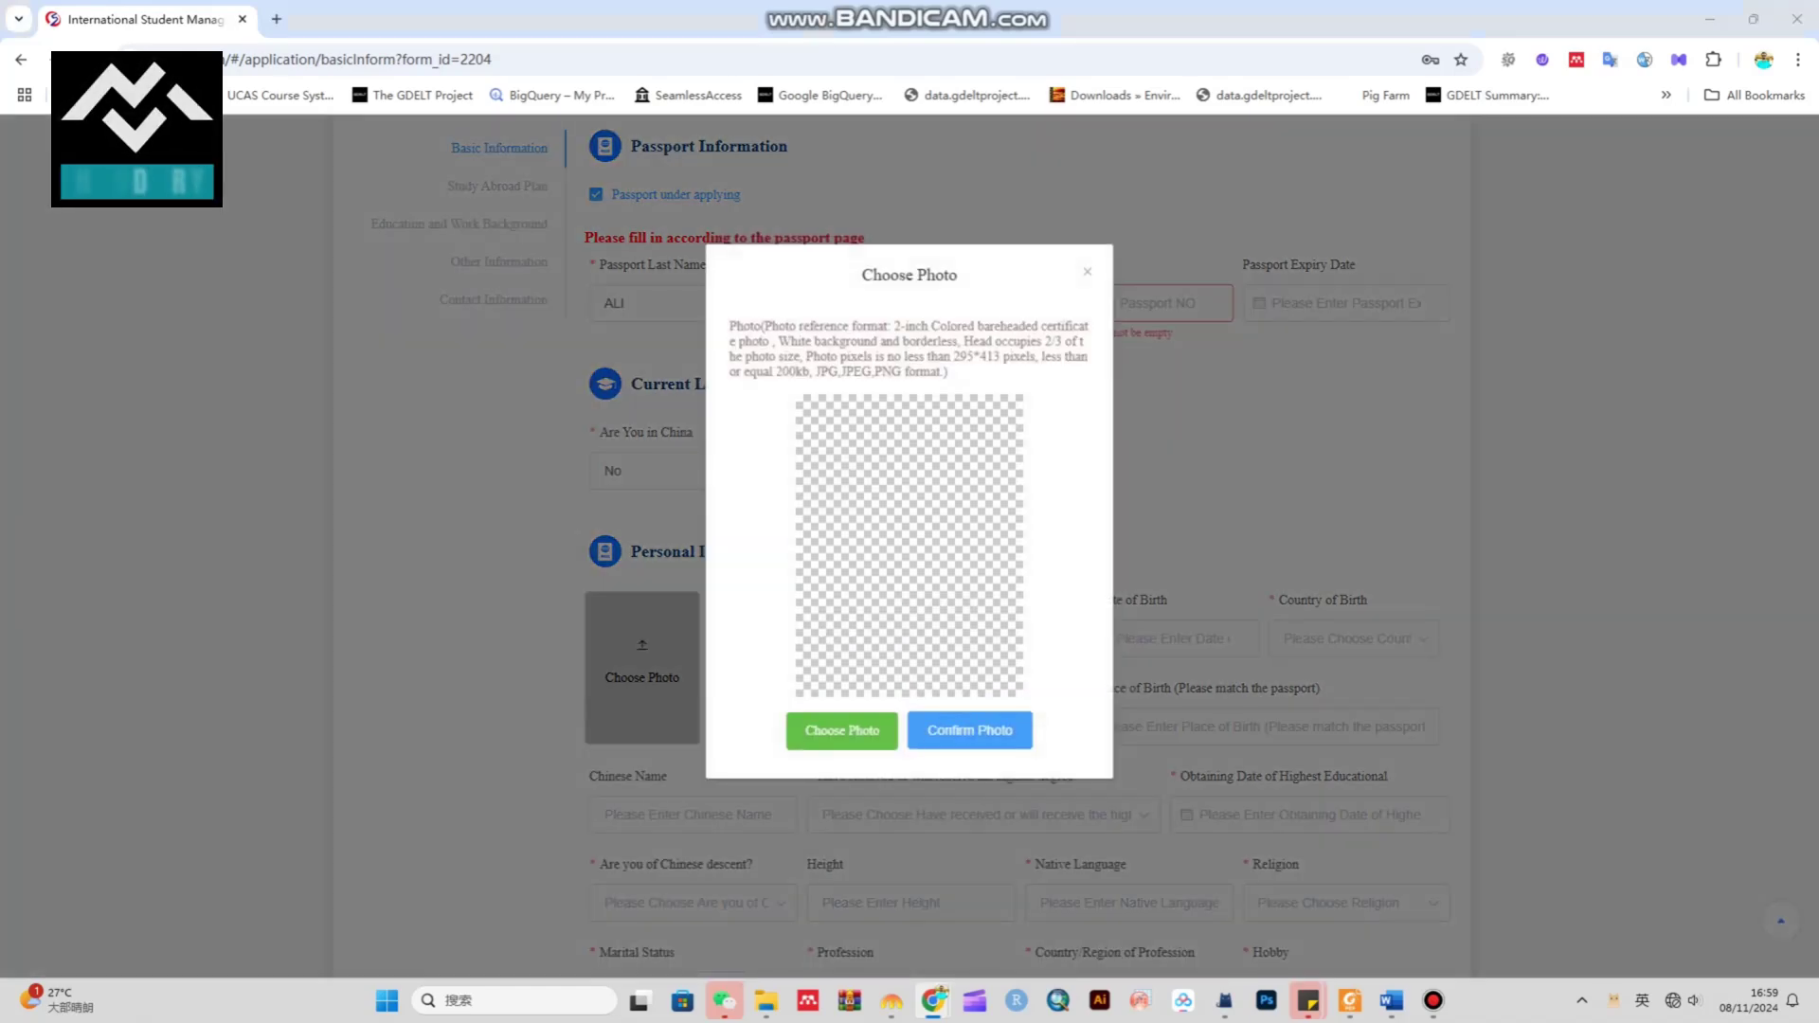
pyautogui.click(841, 731)
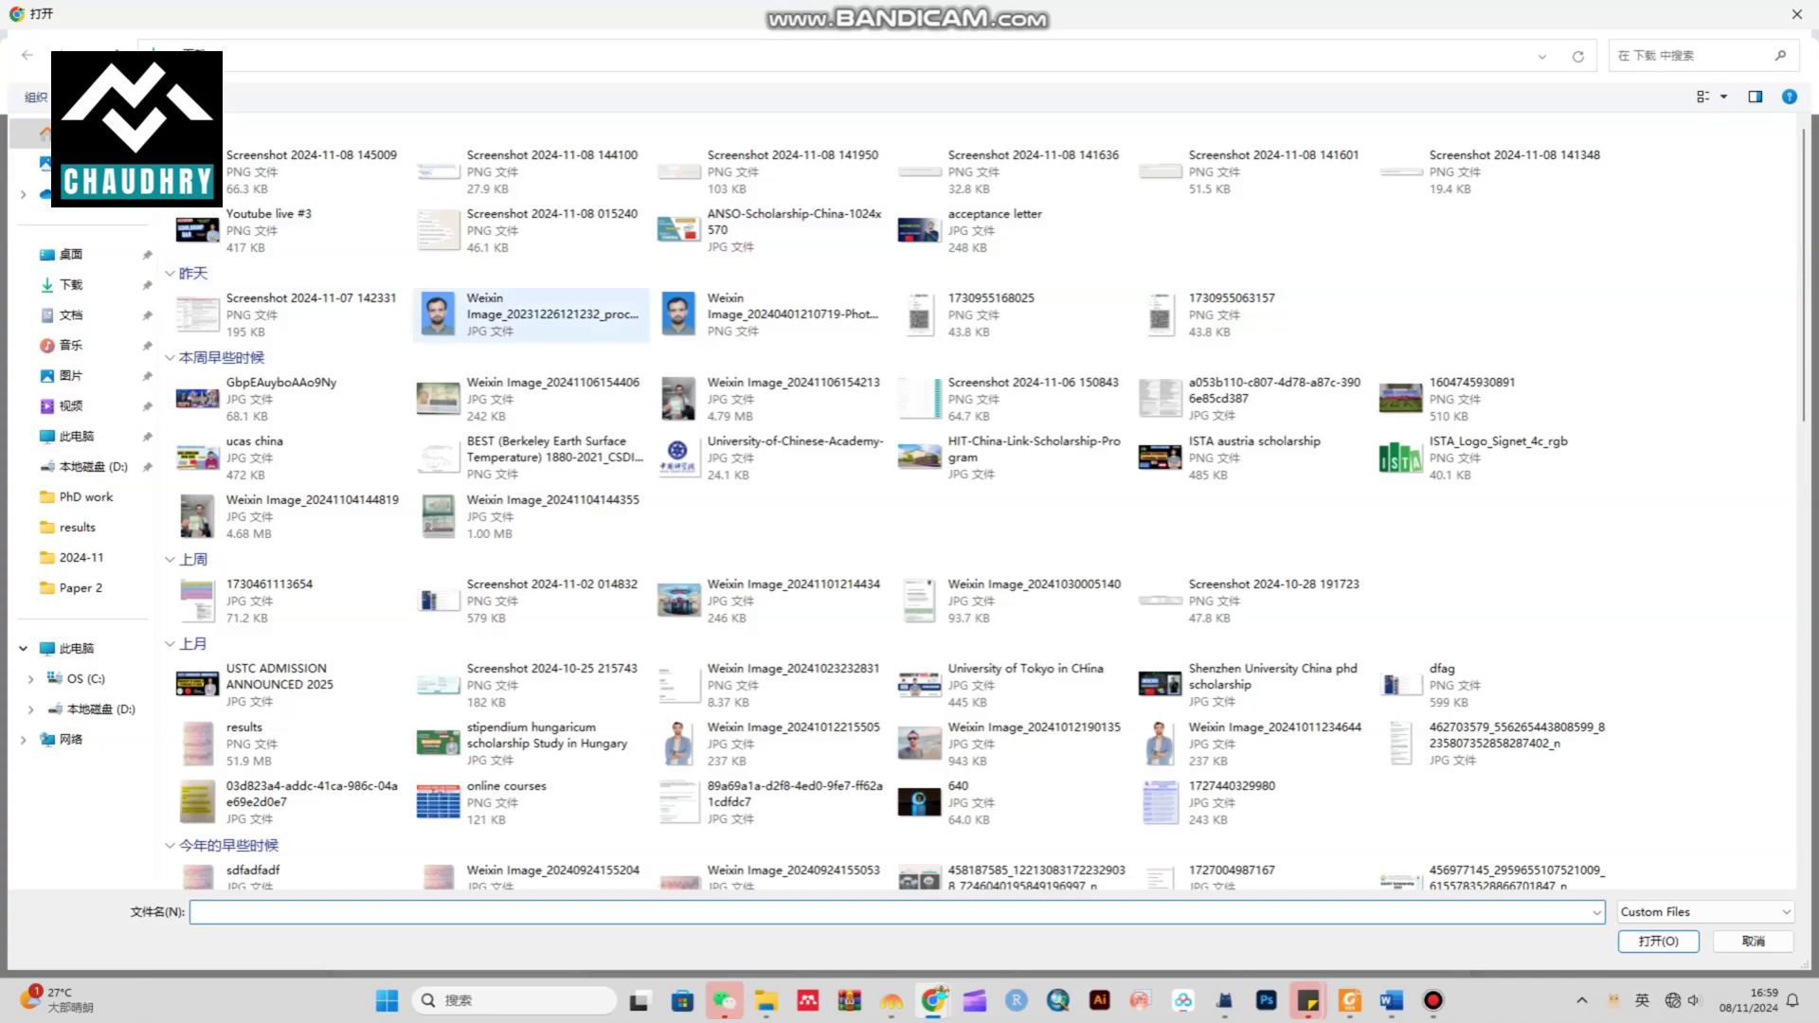
pyautogui.doubleClick(532, 314)
pyautogui.click(969, 731)
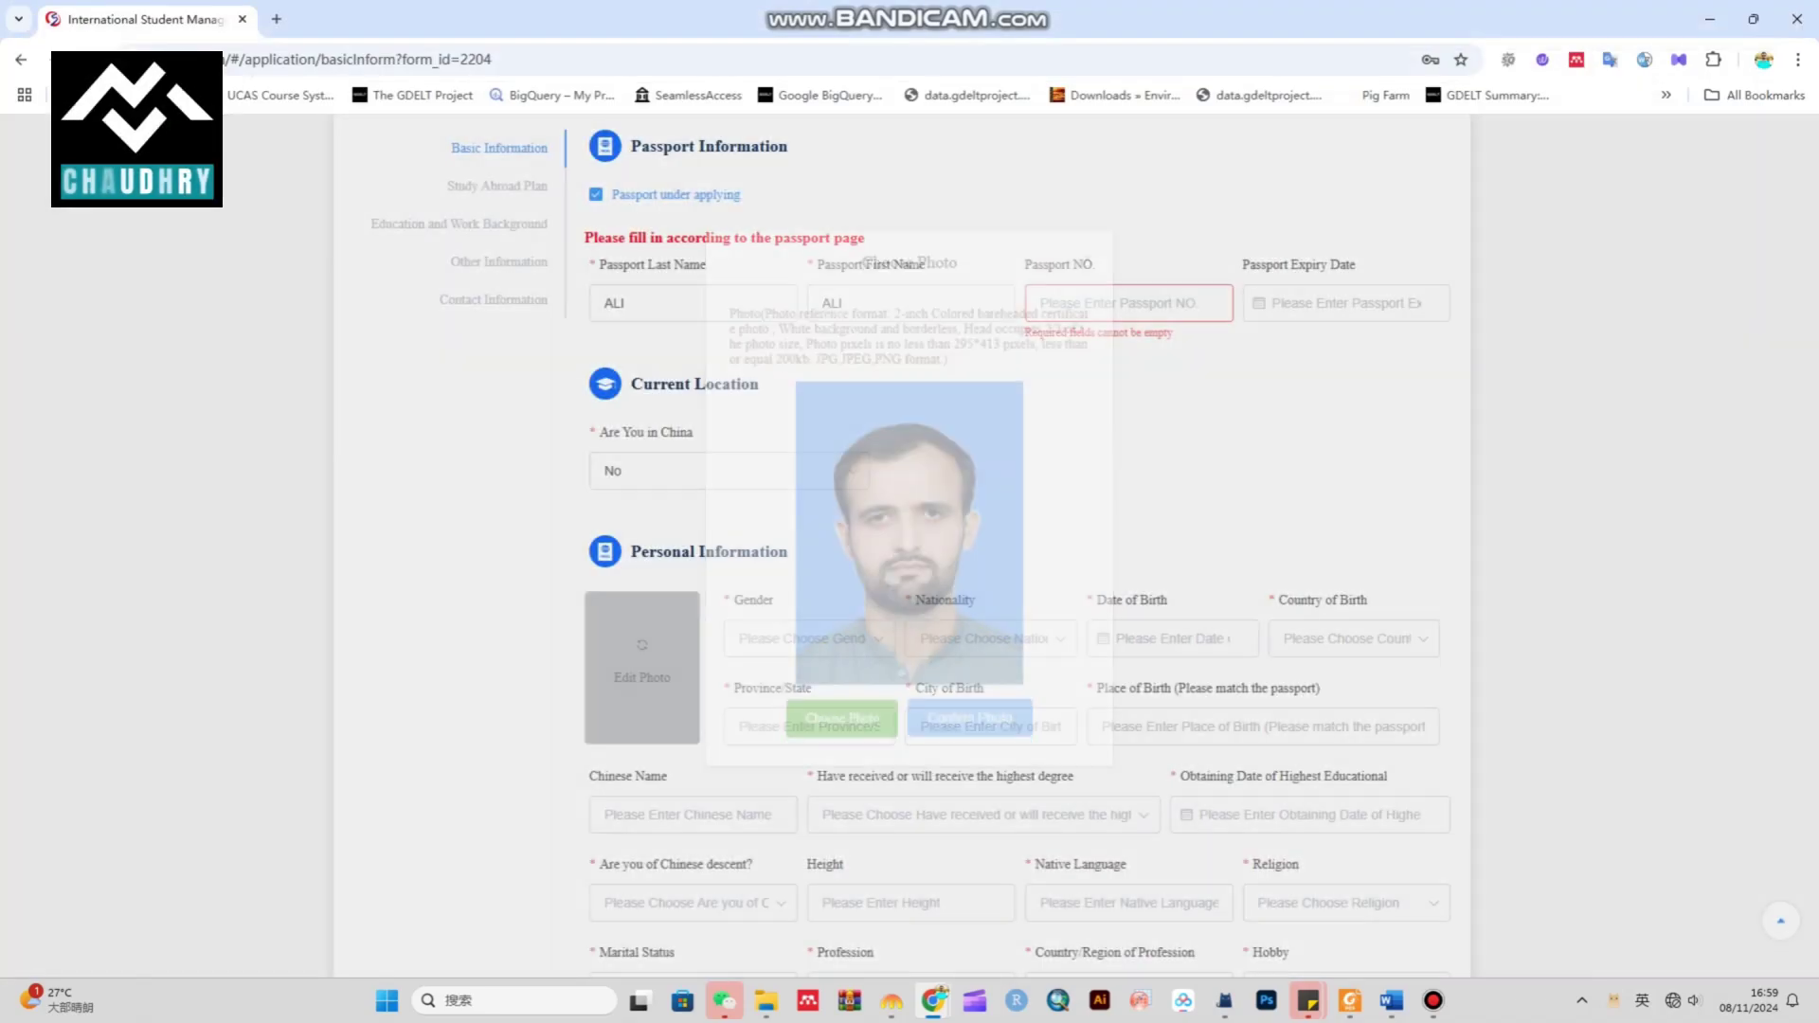
pyautogui.scroll(-3, 910, 568)
# Set gender to Male and nationality to Pakistan
pyautogui.click(809, 354)
pyautogui.click(758, 401)
pyautogui.click(990, 354)
pyautogui.scroll(-20, 1028, 512)
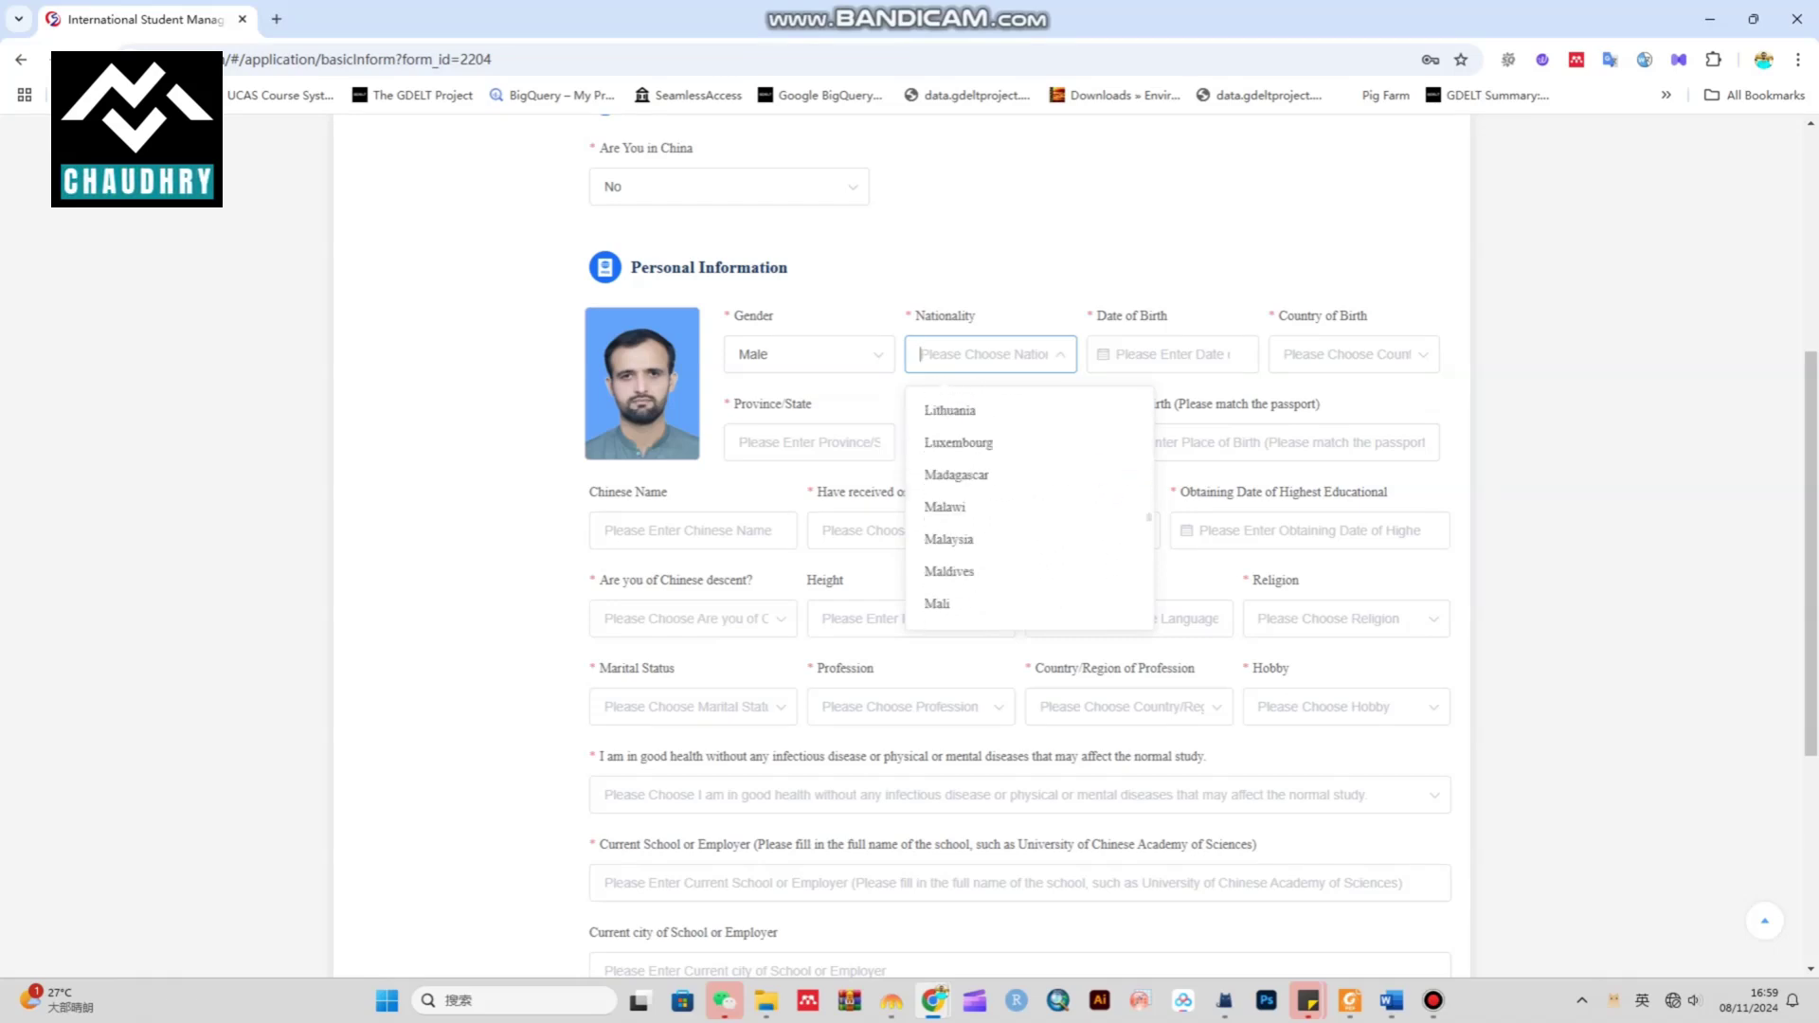
pyautogui.scroll(-7, 1028, 511)
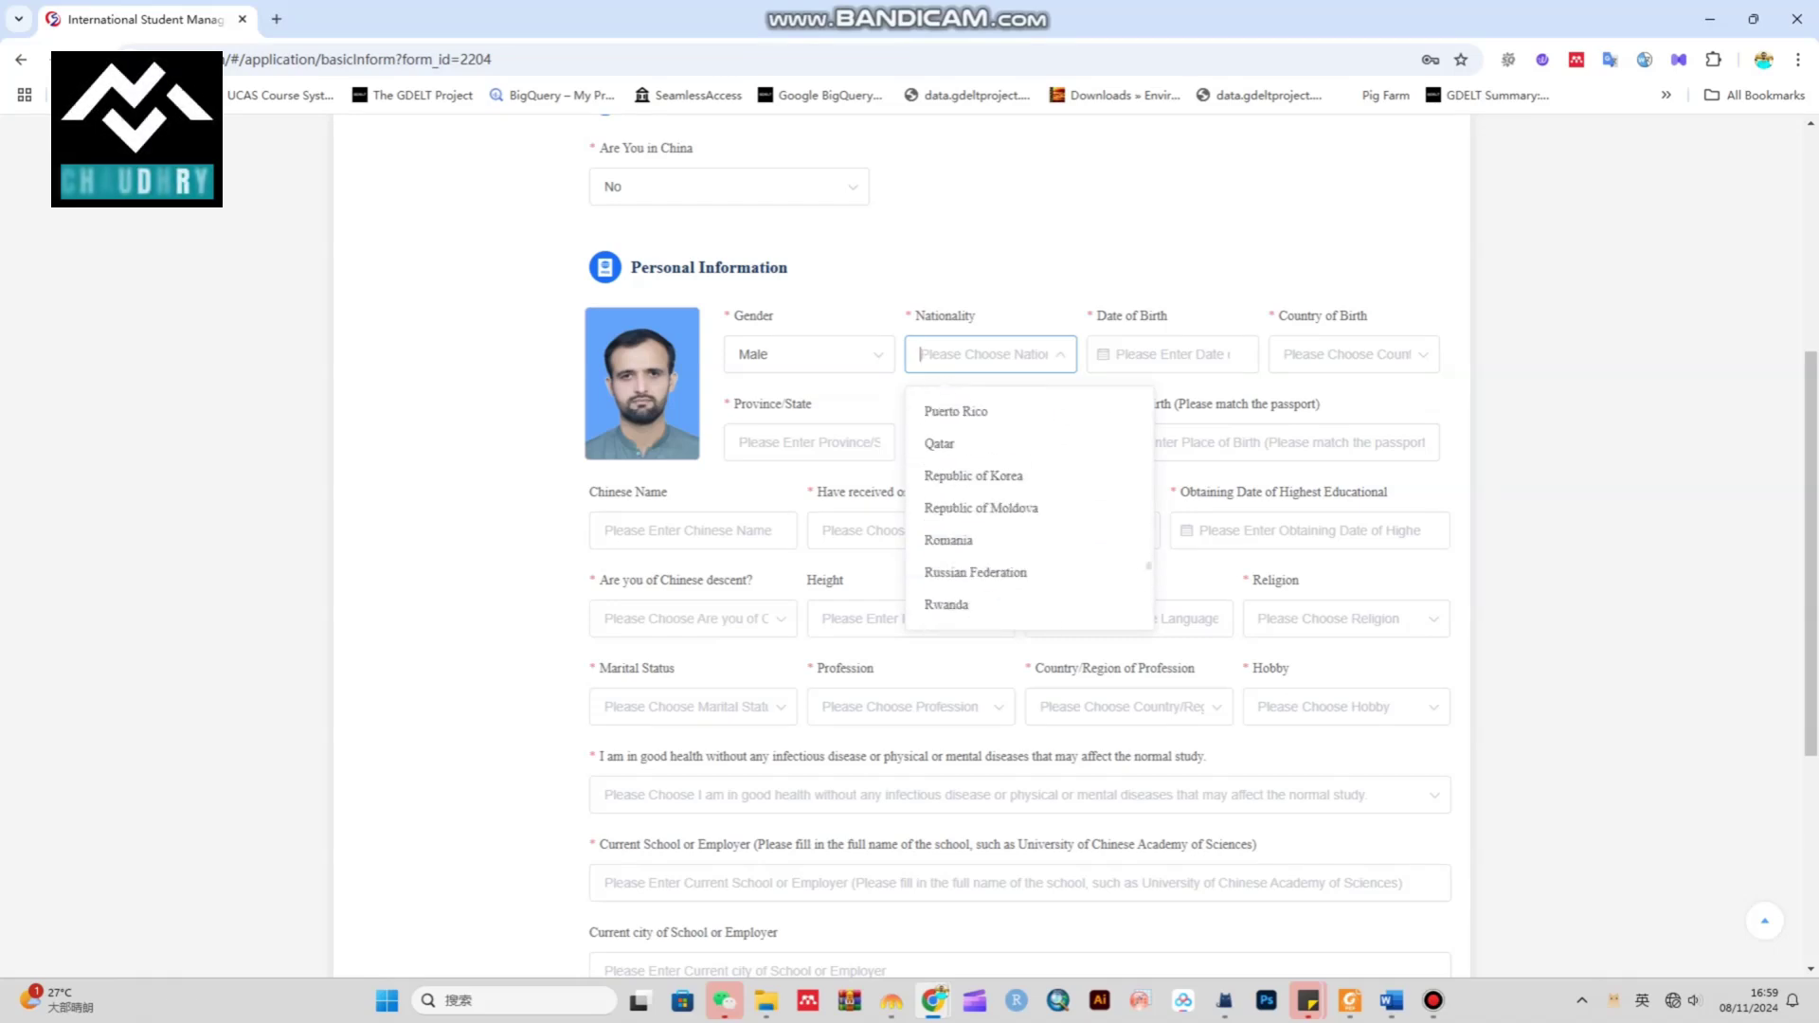
pyautogui.scroll(4, 990, 569)
pyautogui.click(976, 468)
# Set the date of birth to 1998-01-01
pyautogui.click(1172, 354)
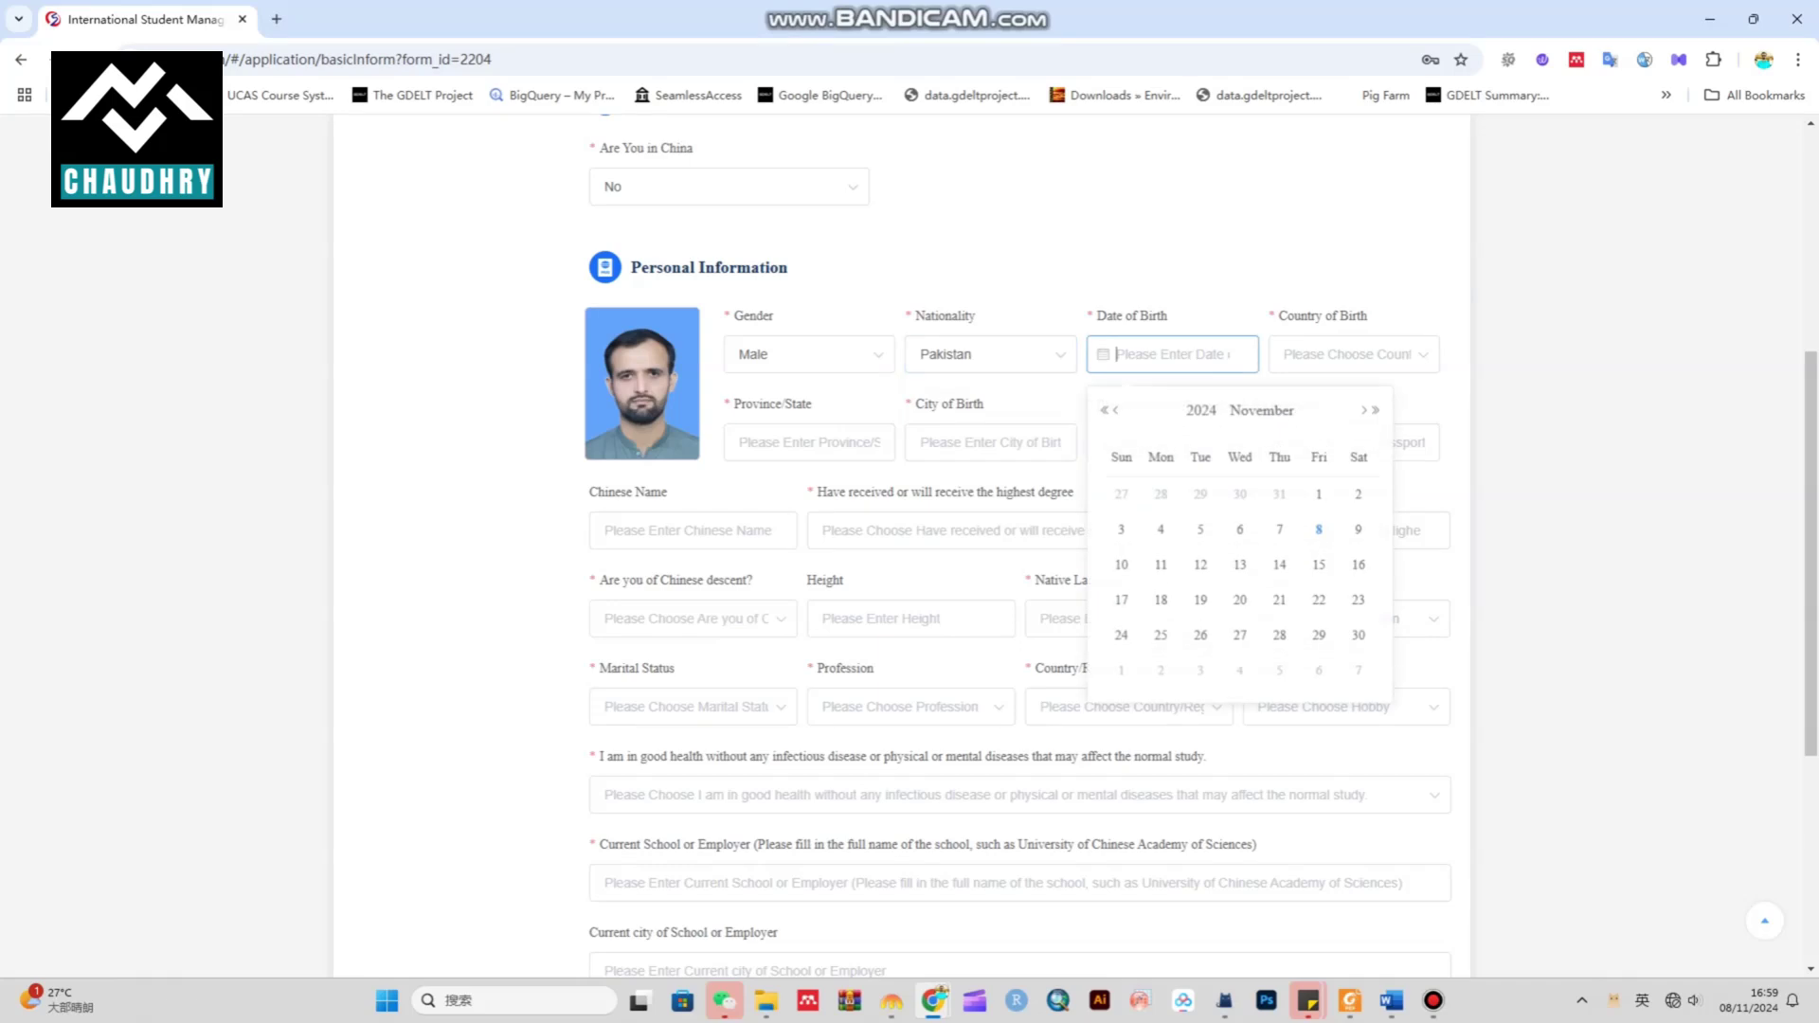
pyautogui.click(1201, 410)
pyautogui.scroll(1, 1028, 569)
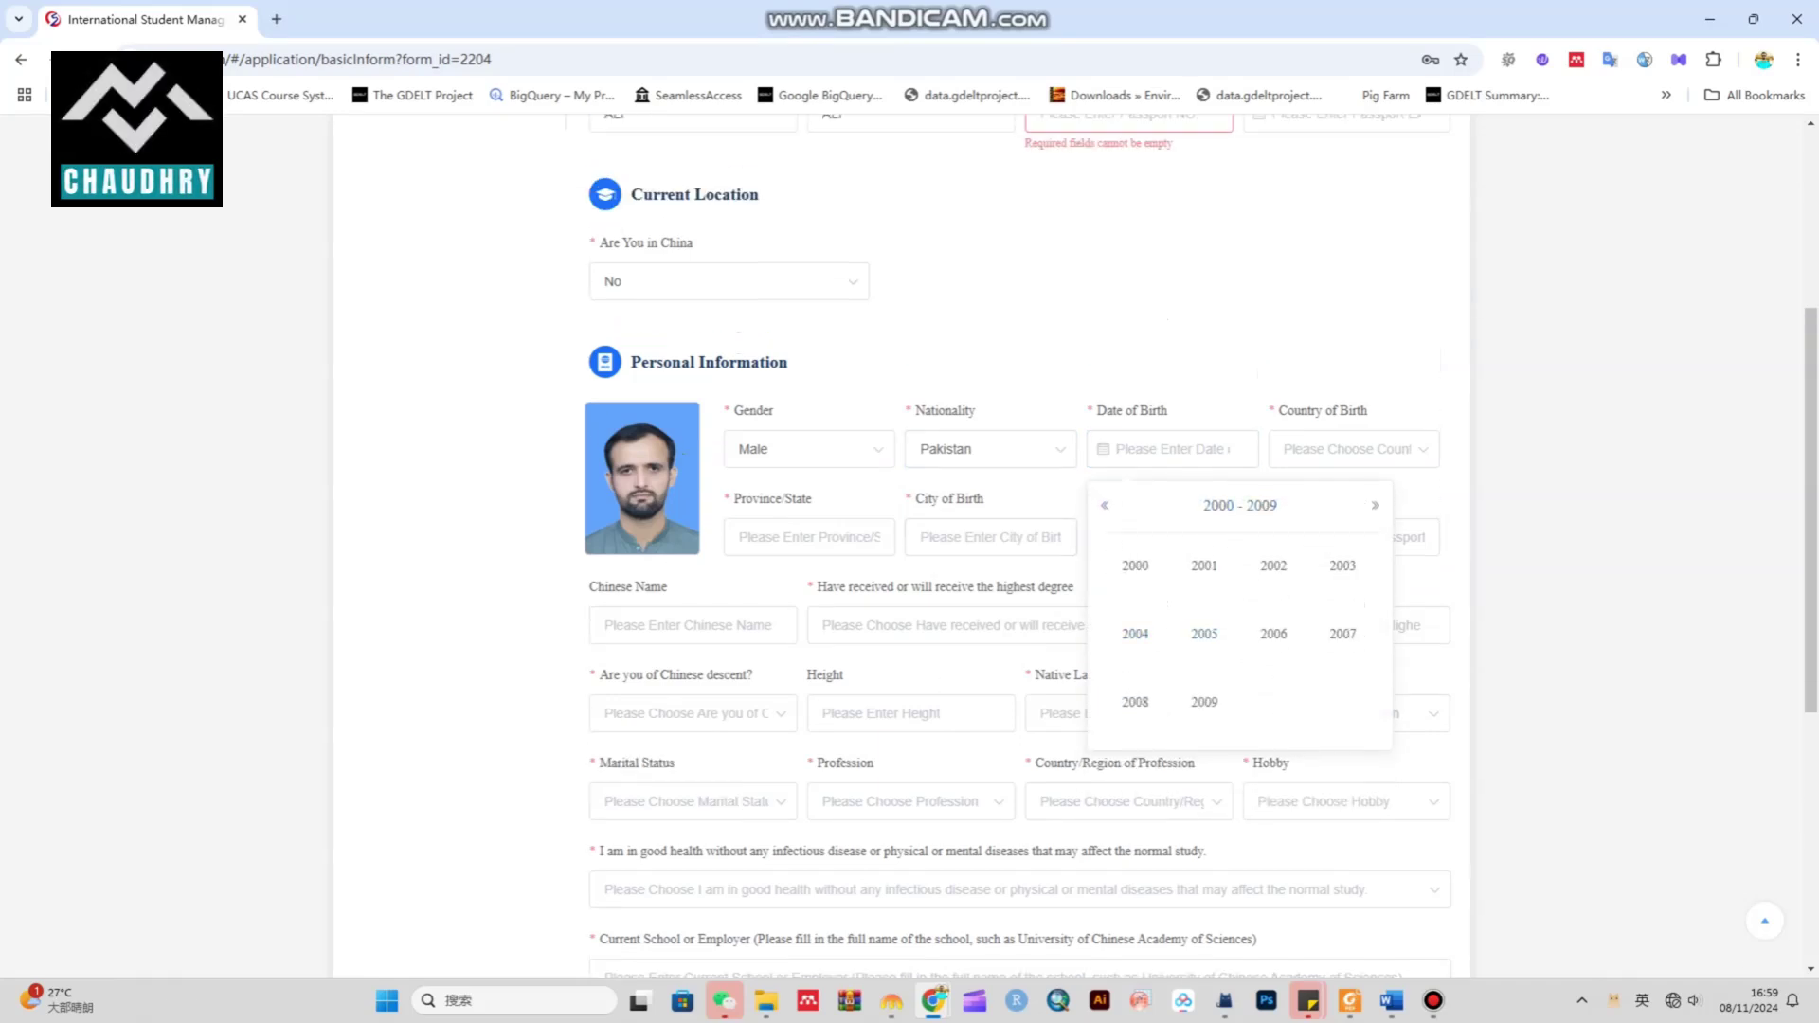
pyautogui.click(1135, 701)
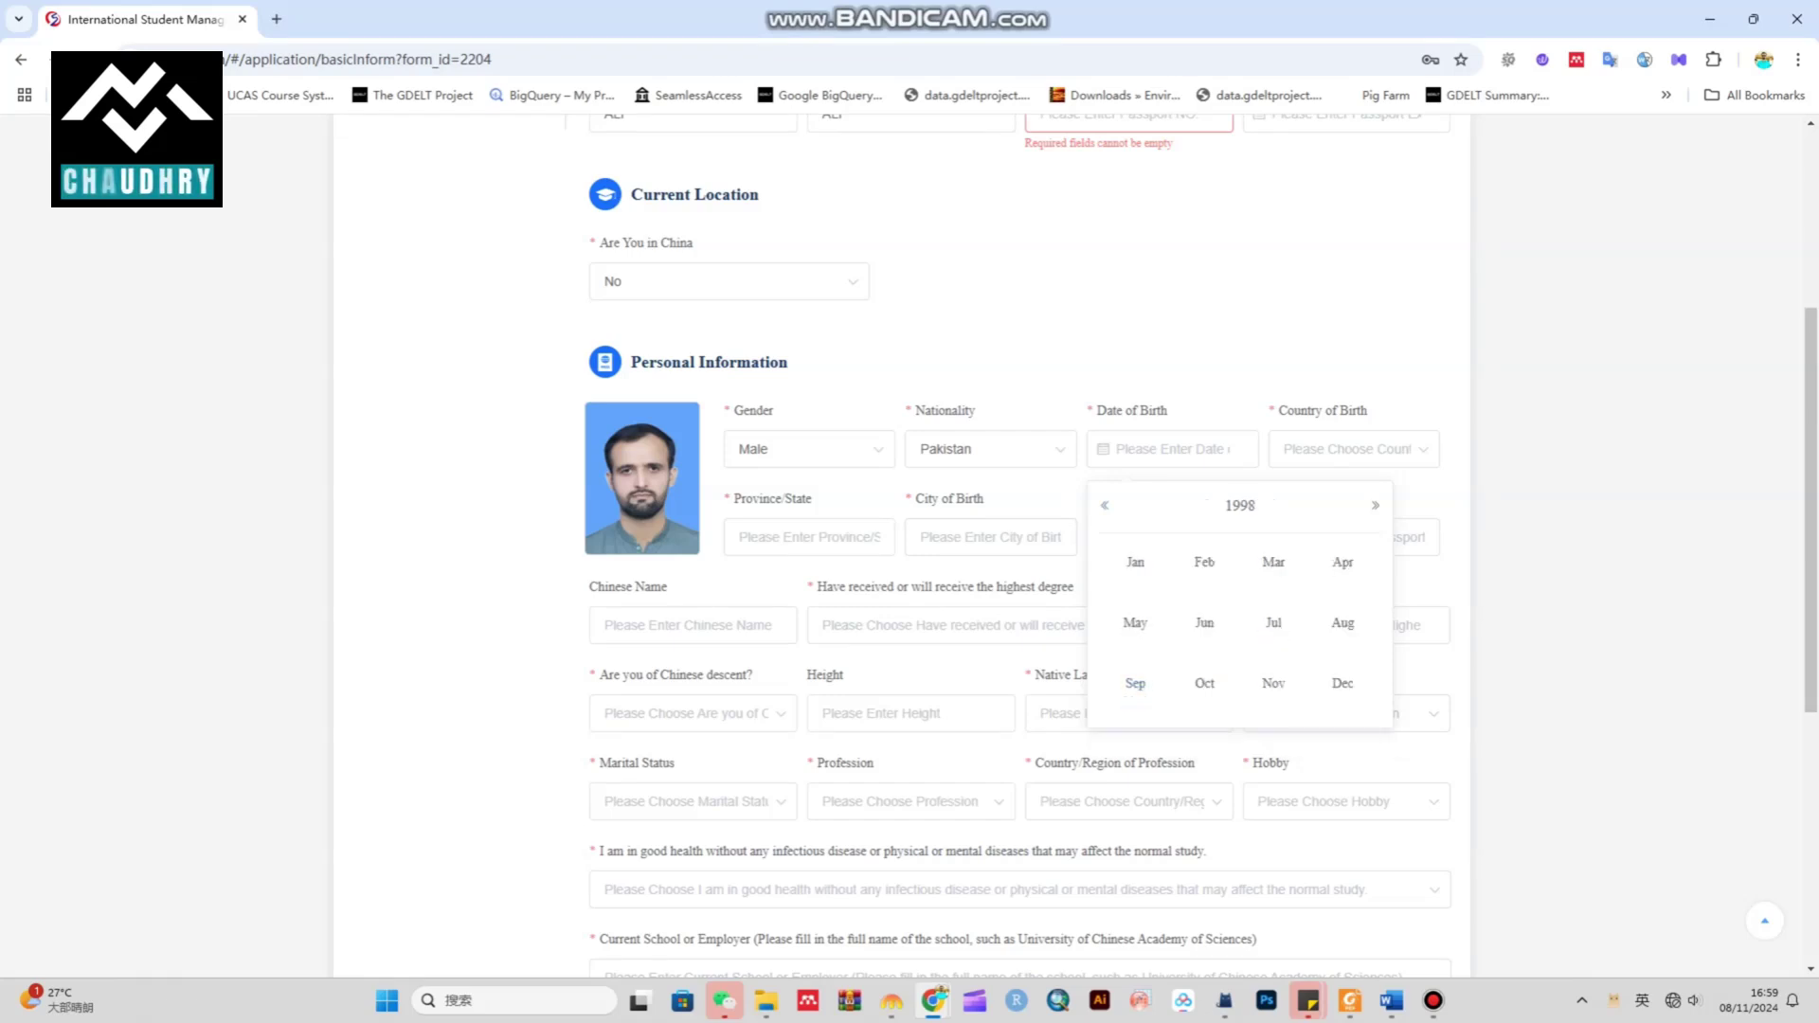
pyautogui.click(1135, 562)
pyautogui.click(1278, 588)
# Choose Pakistan as the country of birth
pyautogui.click(1346, 449)
pyautogui.scroll(-5, 1374, 645)
pyautogui.write('pa')
pyautogui.click(1345, 509)
# Enter province Punjab, with Lahore as both city and place of birth
pyautogui.click(810, 537)
pyautogui.write('Punjab')
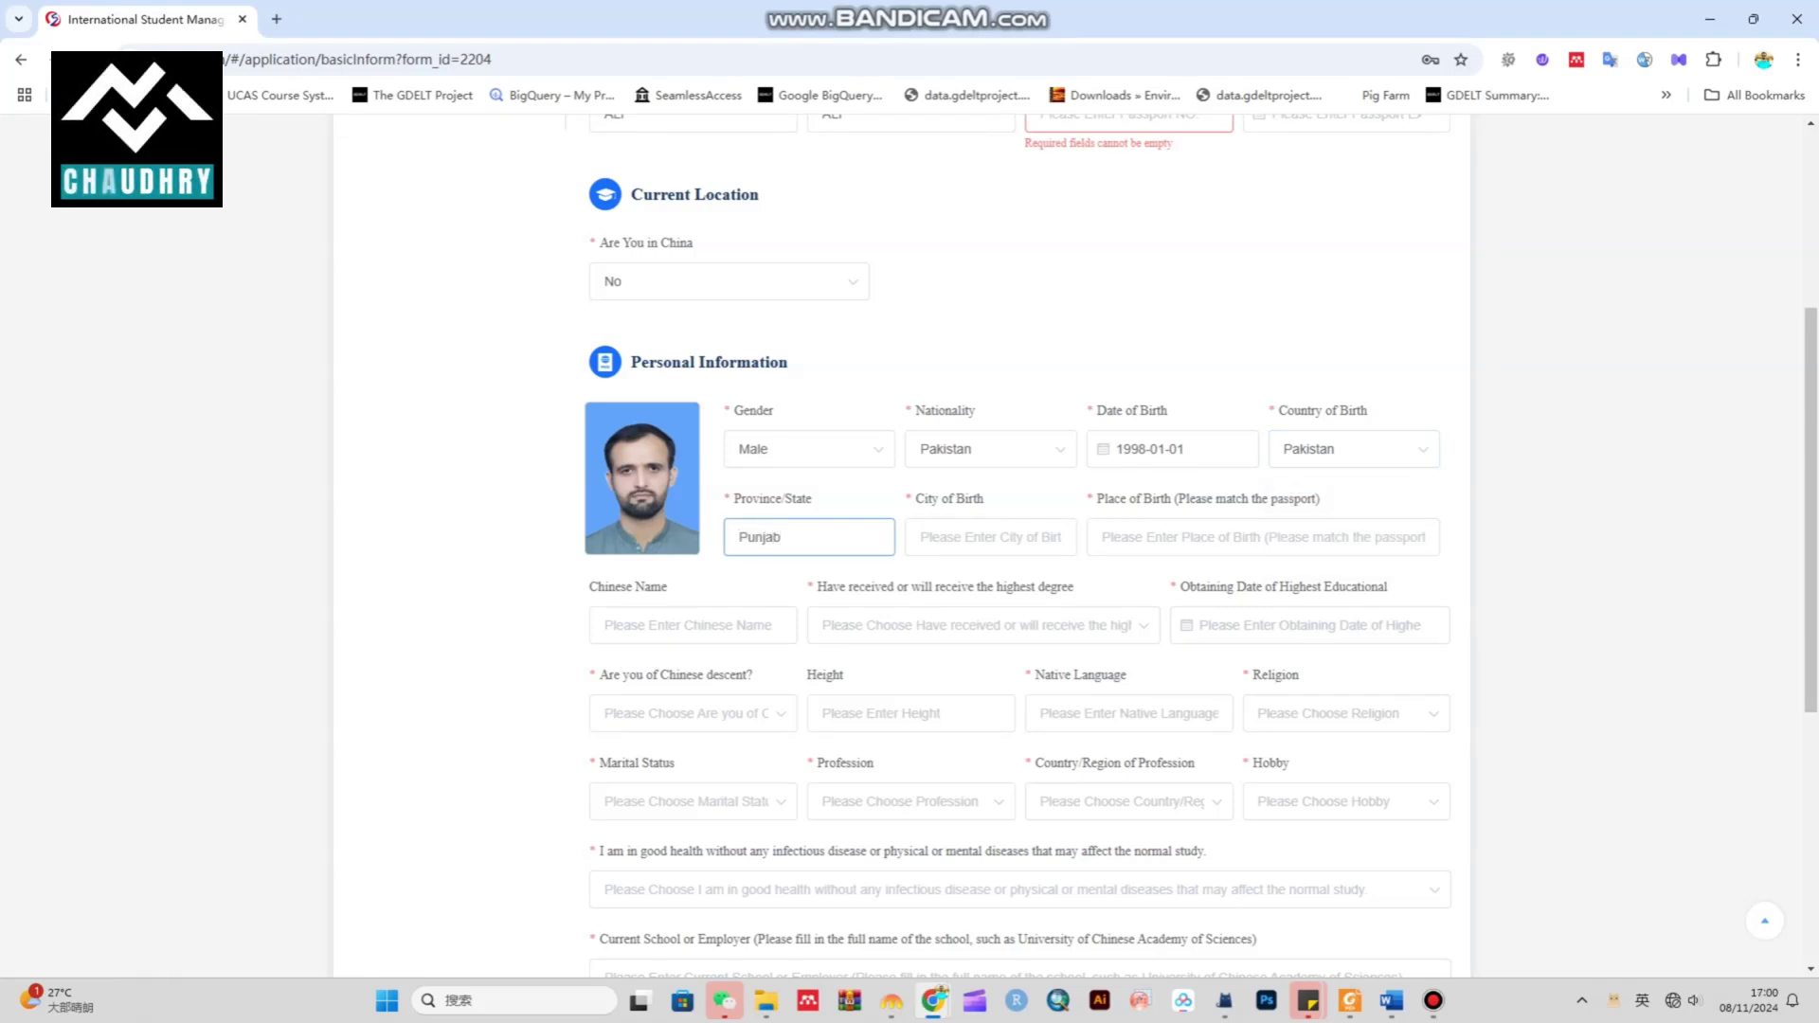
pyautogui.click(990, 537)
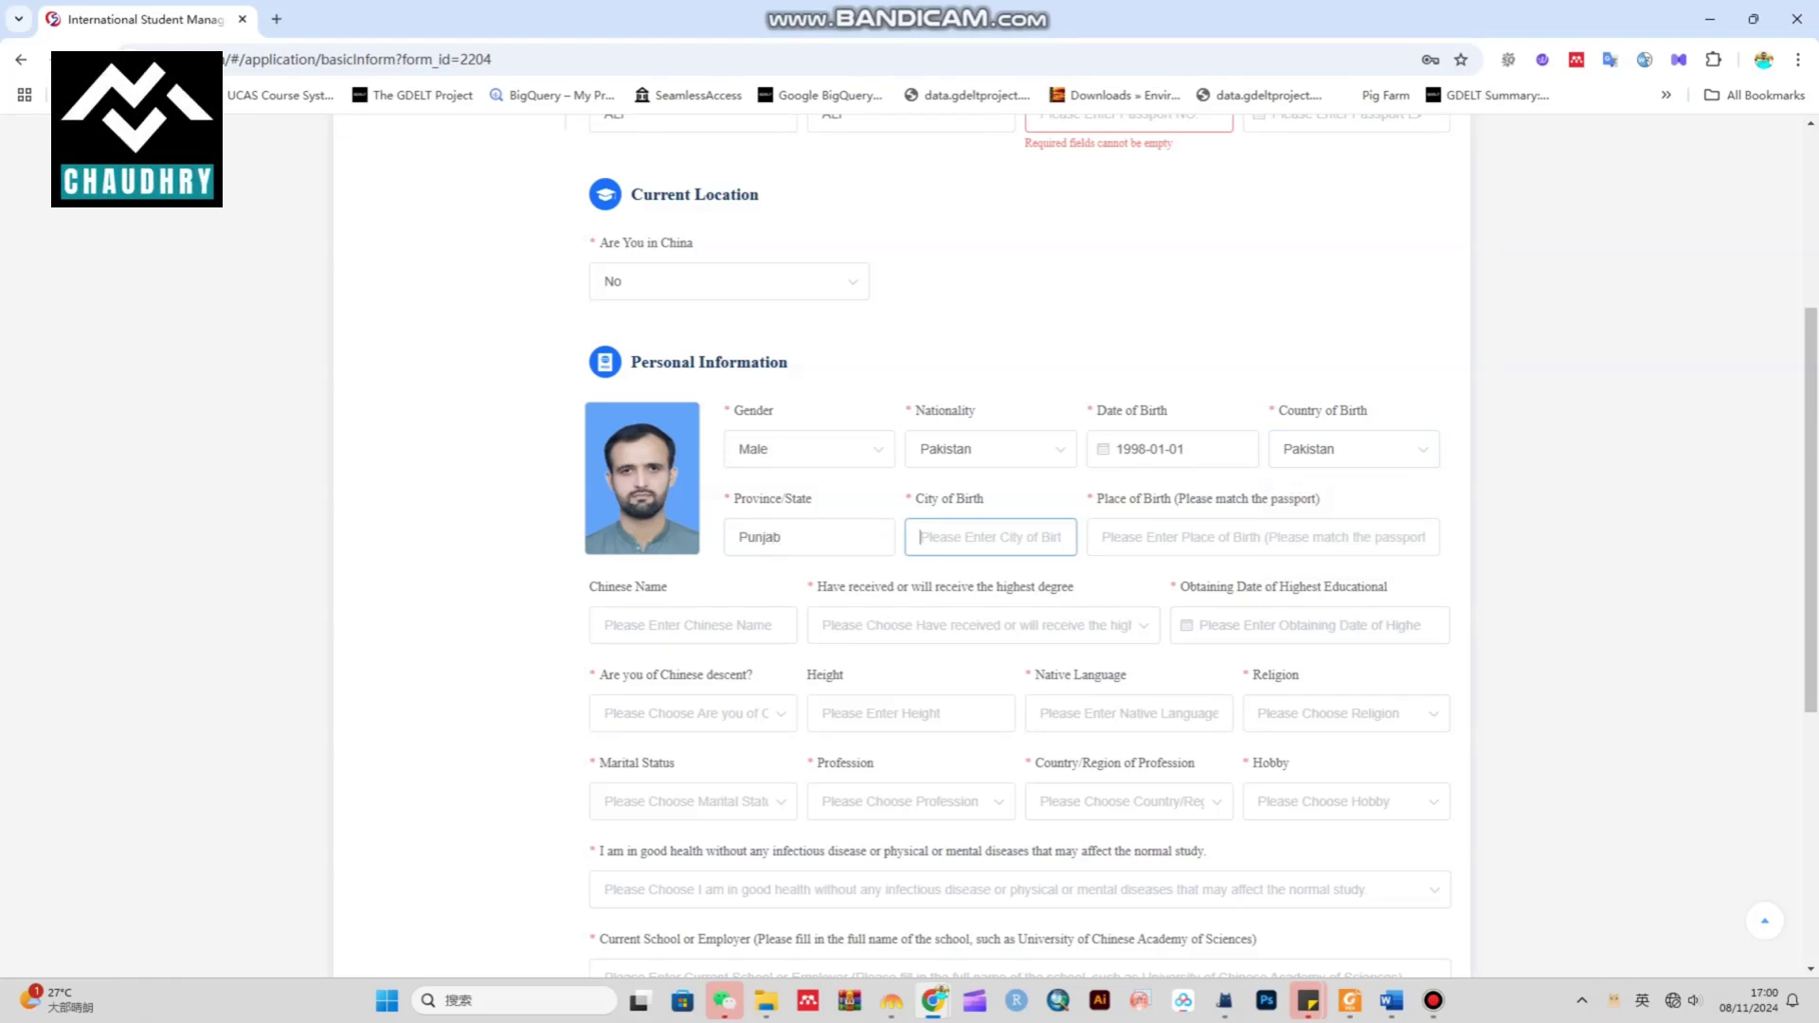
pyautogui.write('Lahore')
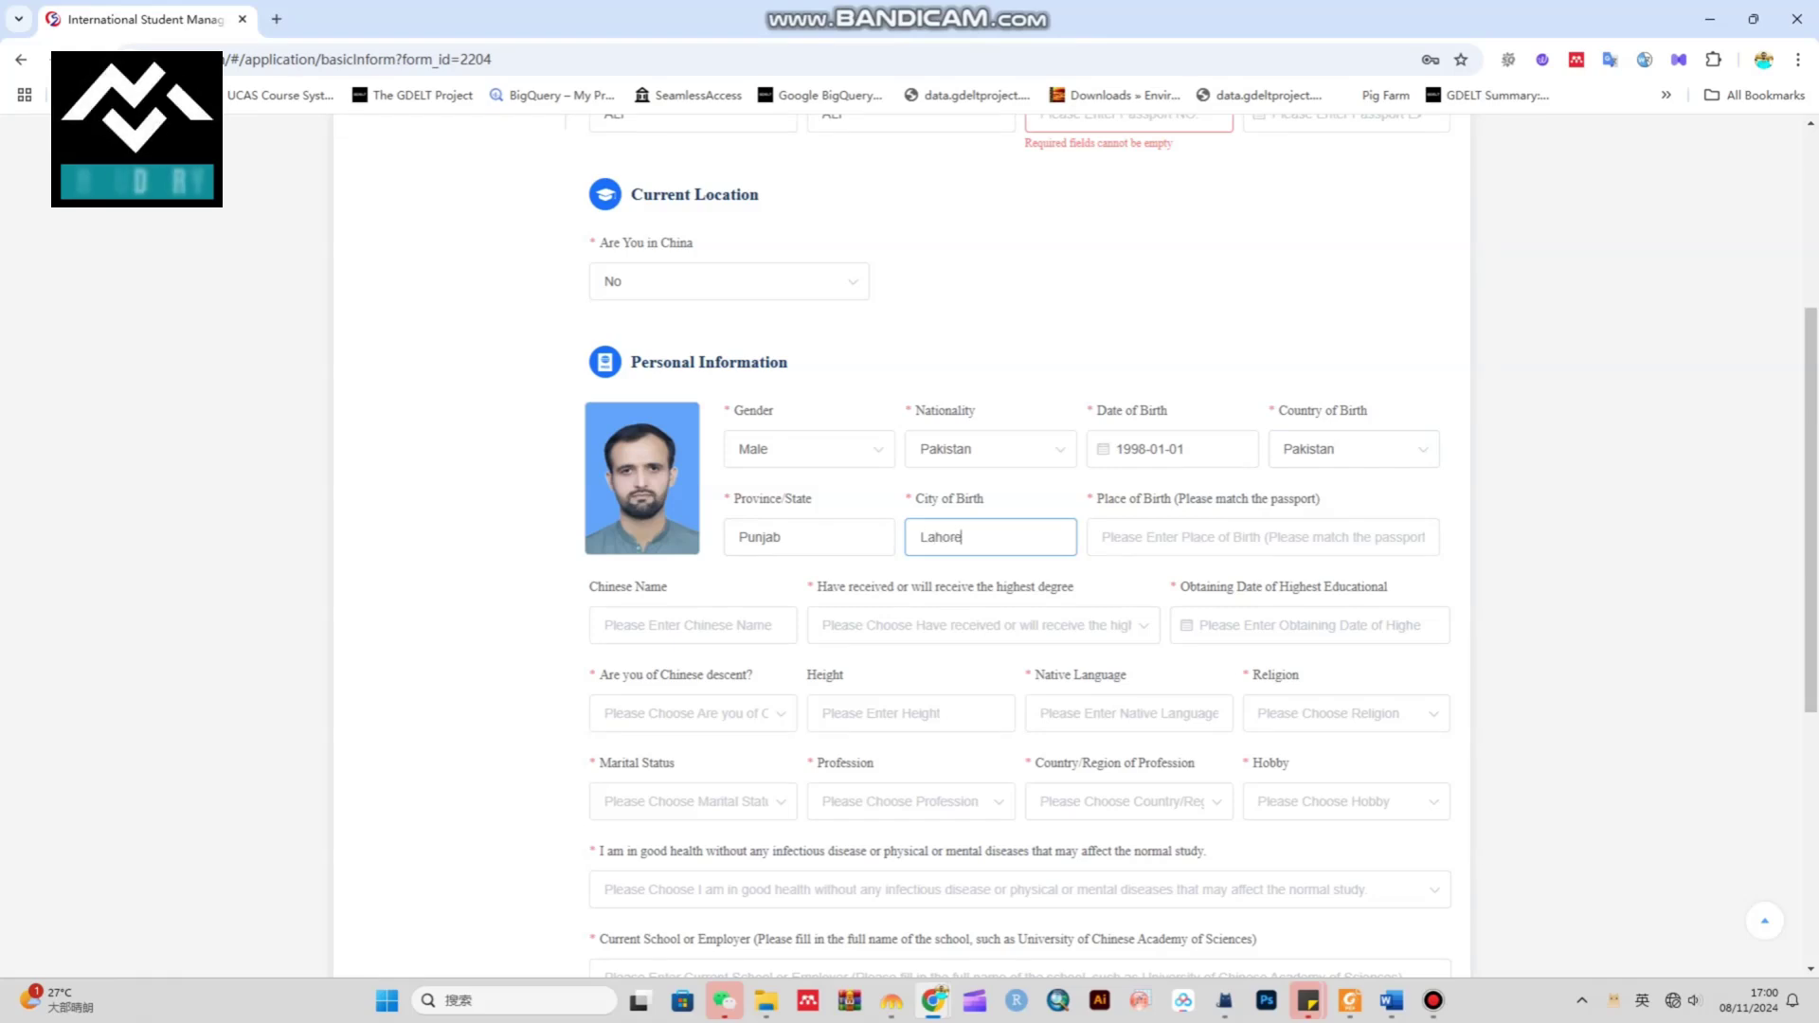
pyautogui.click(1263, 537)
pyautogui.write('Lahor')
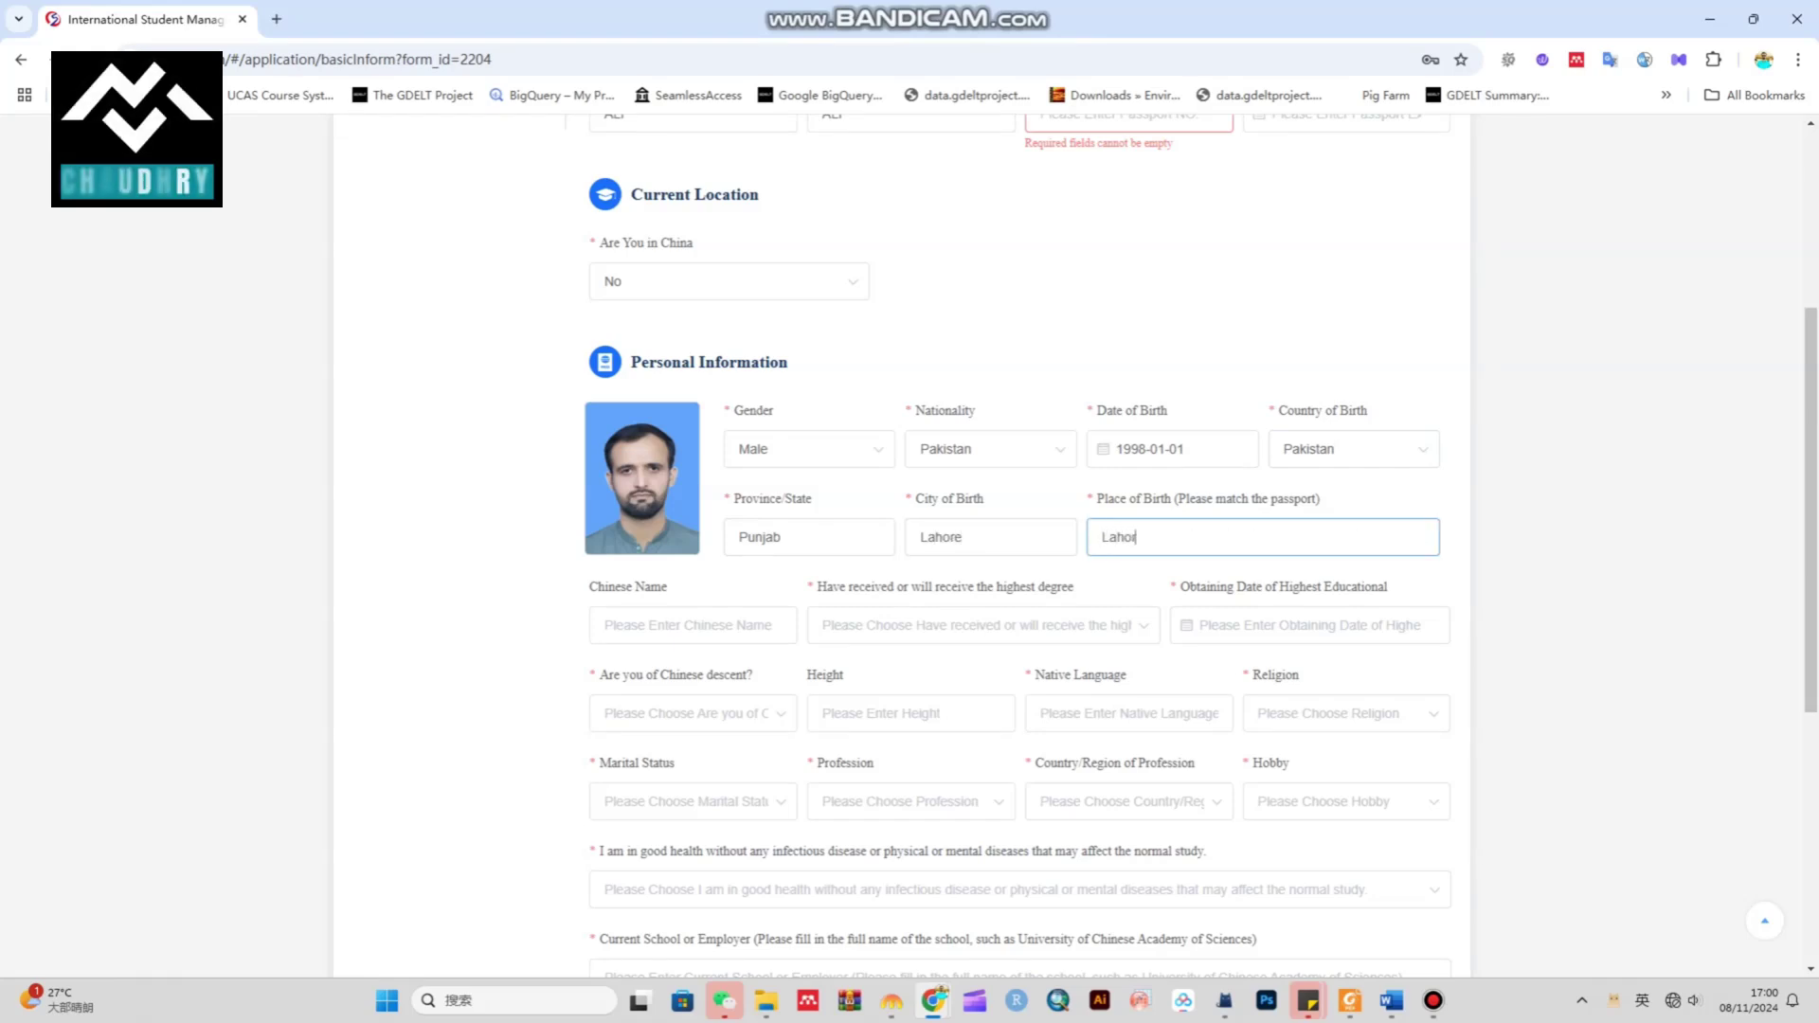
pyautogui.write('e')
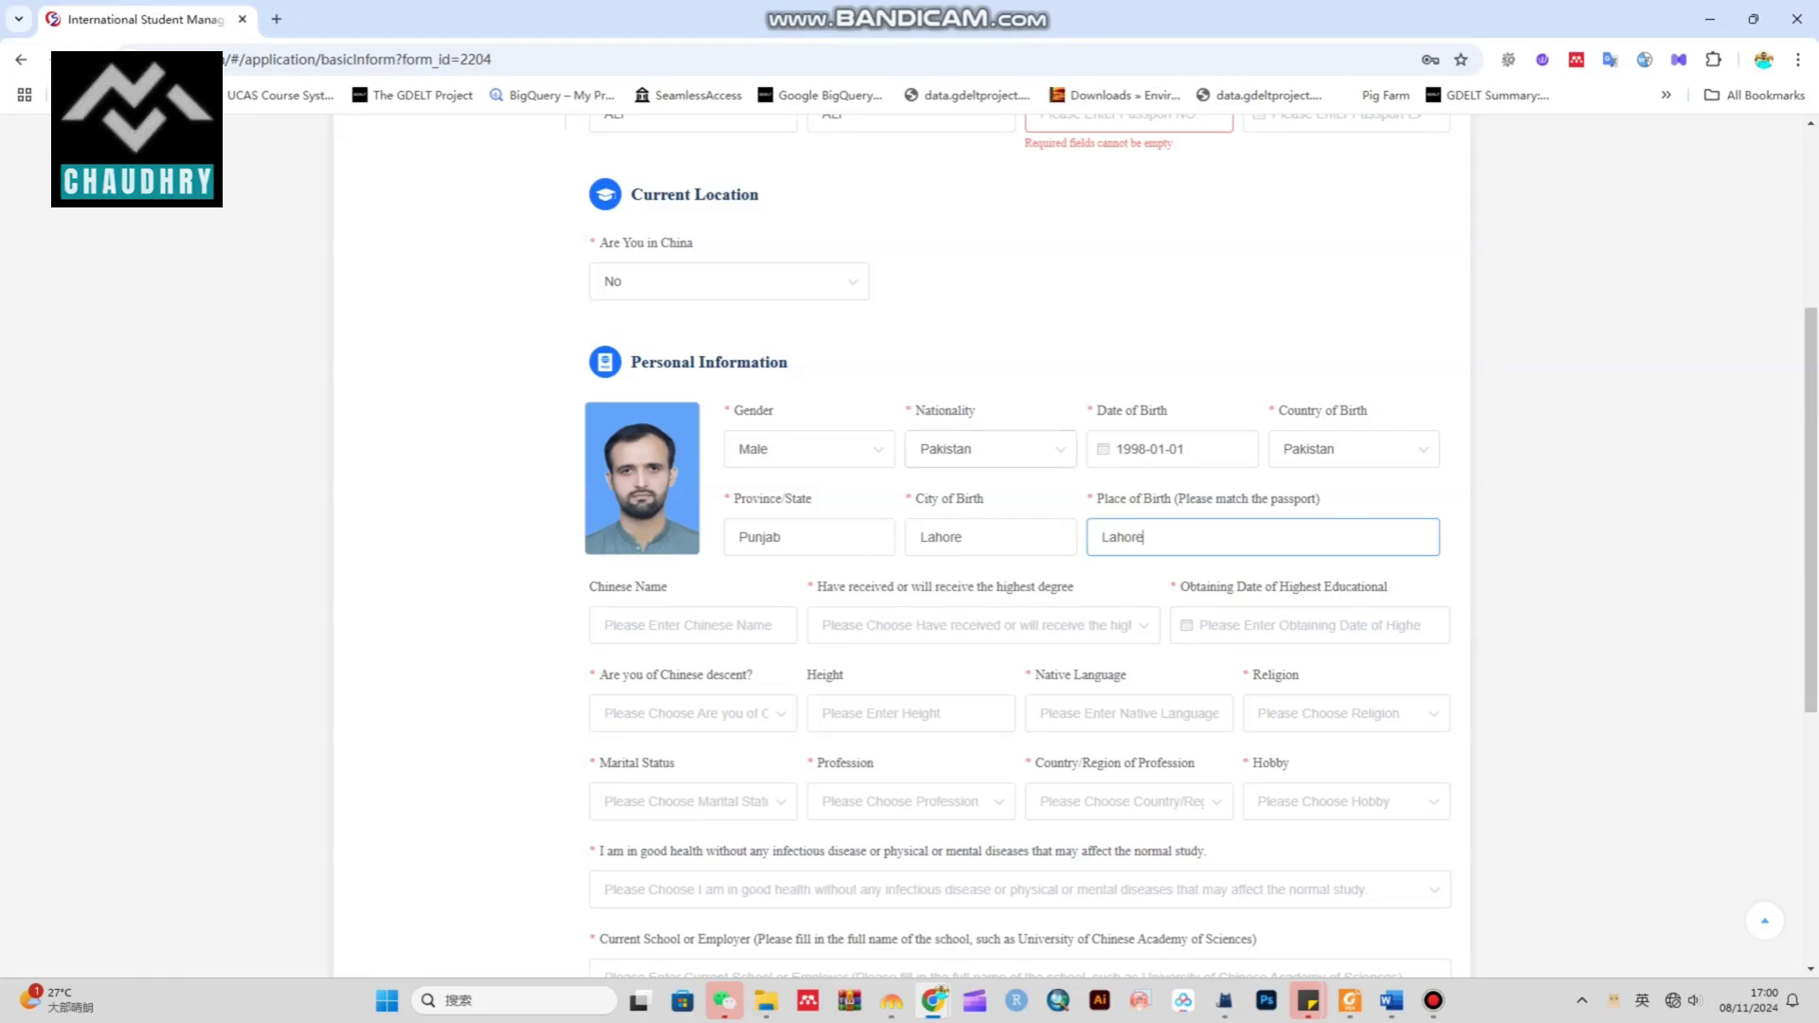
pyautogui.scroll(-2, 910, 546)
pyautogui.click(692, 436)
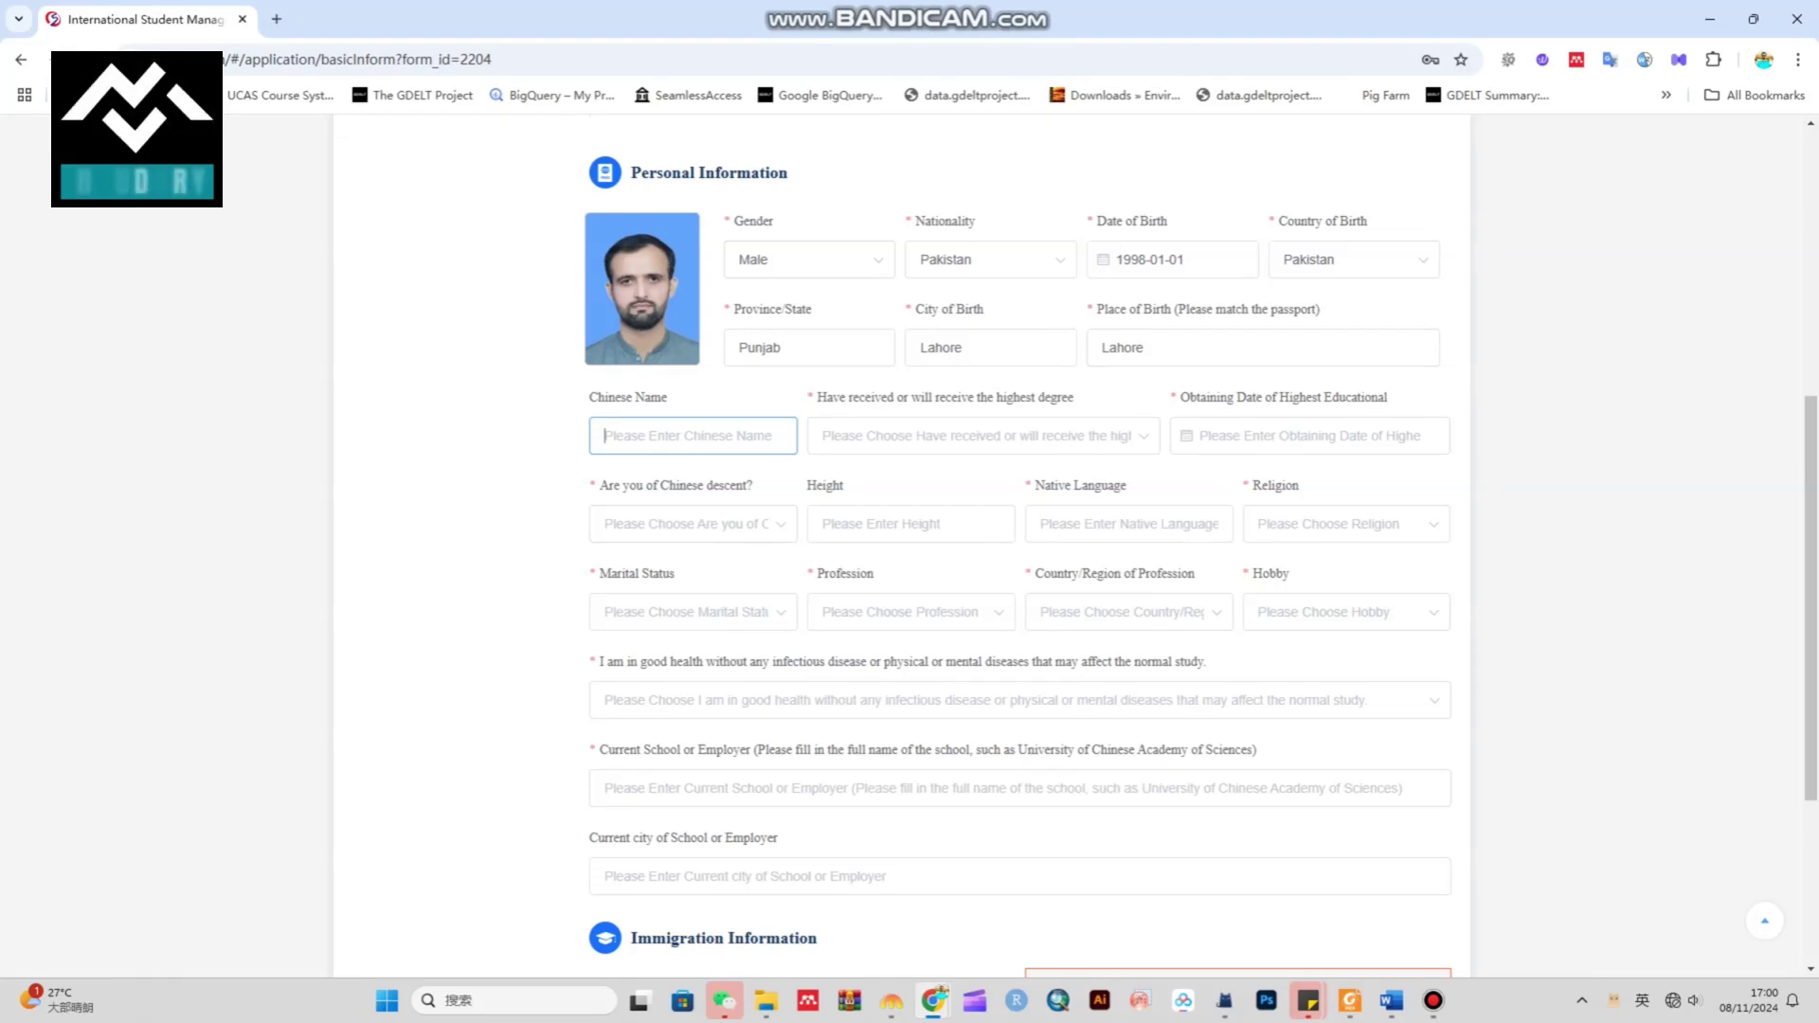
# Set the highest degree to Bachelor's Degree, dated 2025-01-01
pyautogui.moveTo(598, 398); pyautogui.dragTo(651, 398)
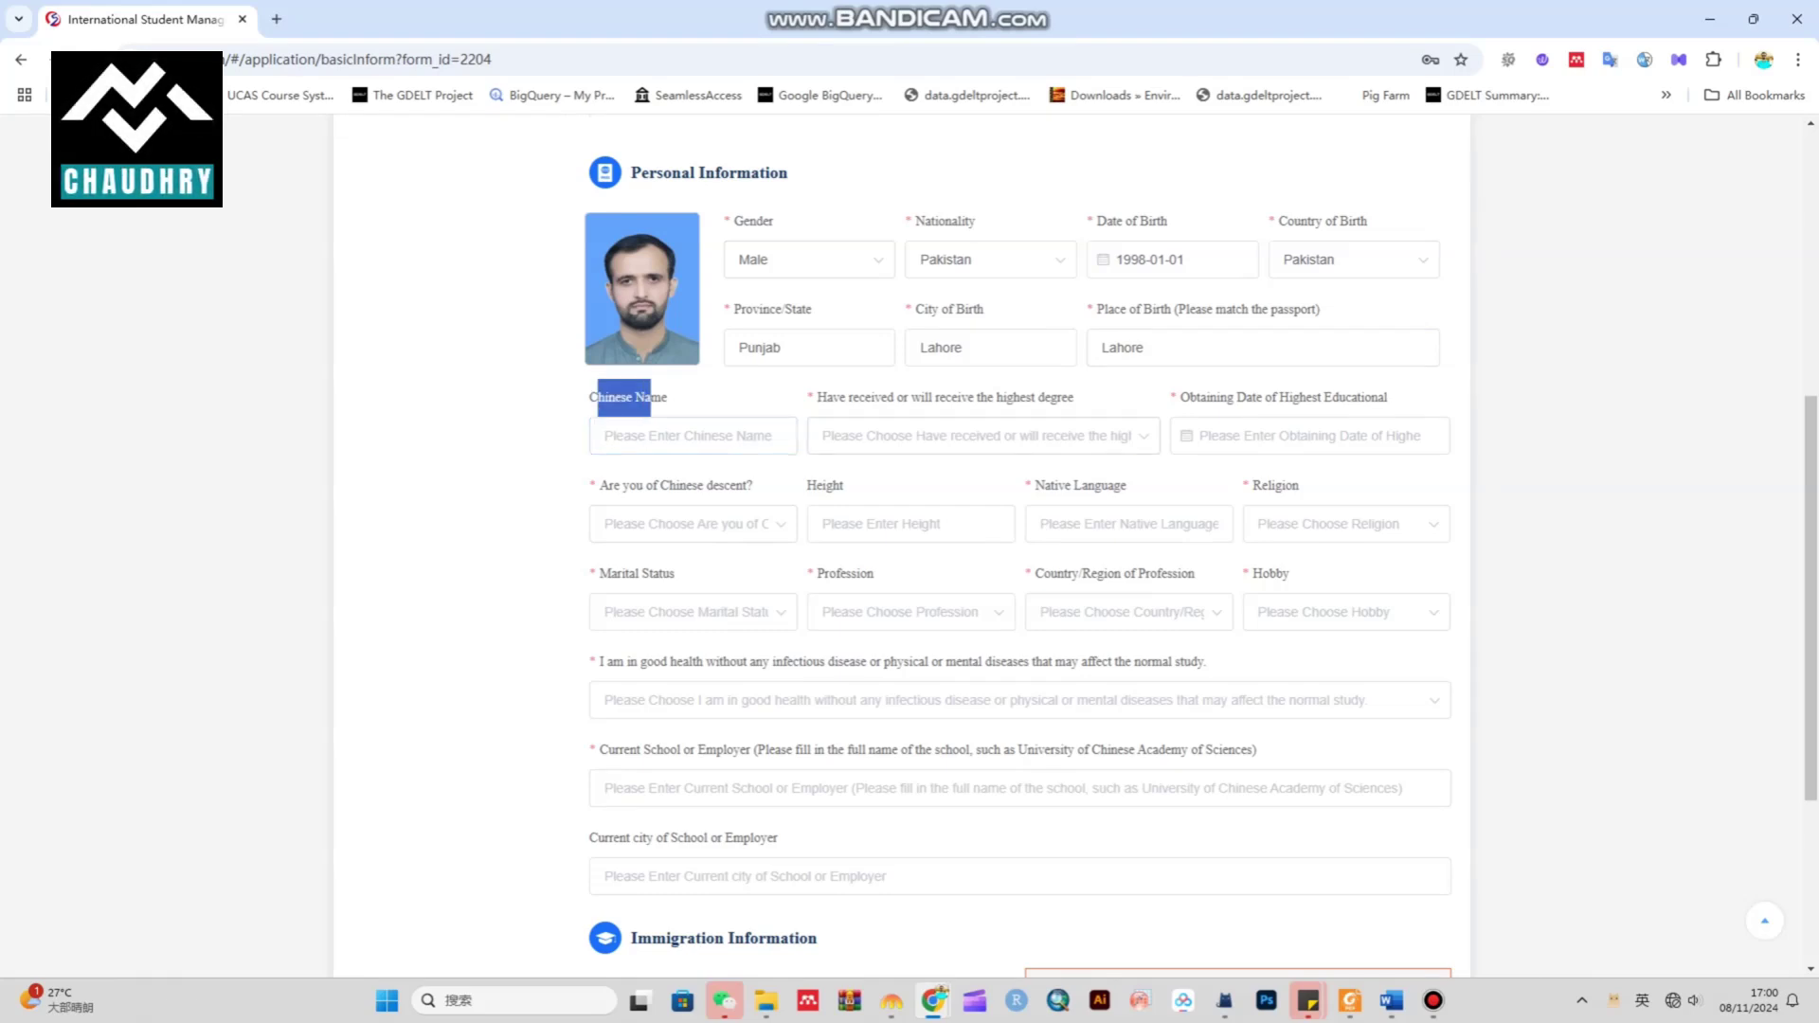
pyautogui.moveTo(817, 398); pyautogui.dragTo(1073, 398)
pyautogui.click(837, 431)
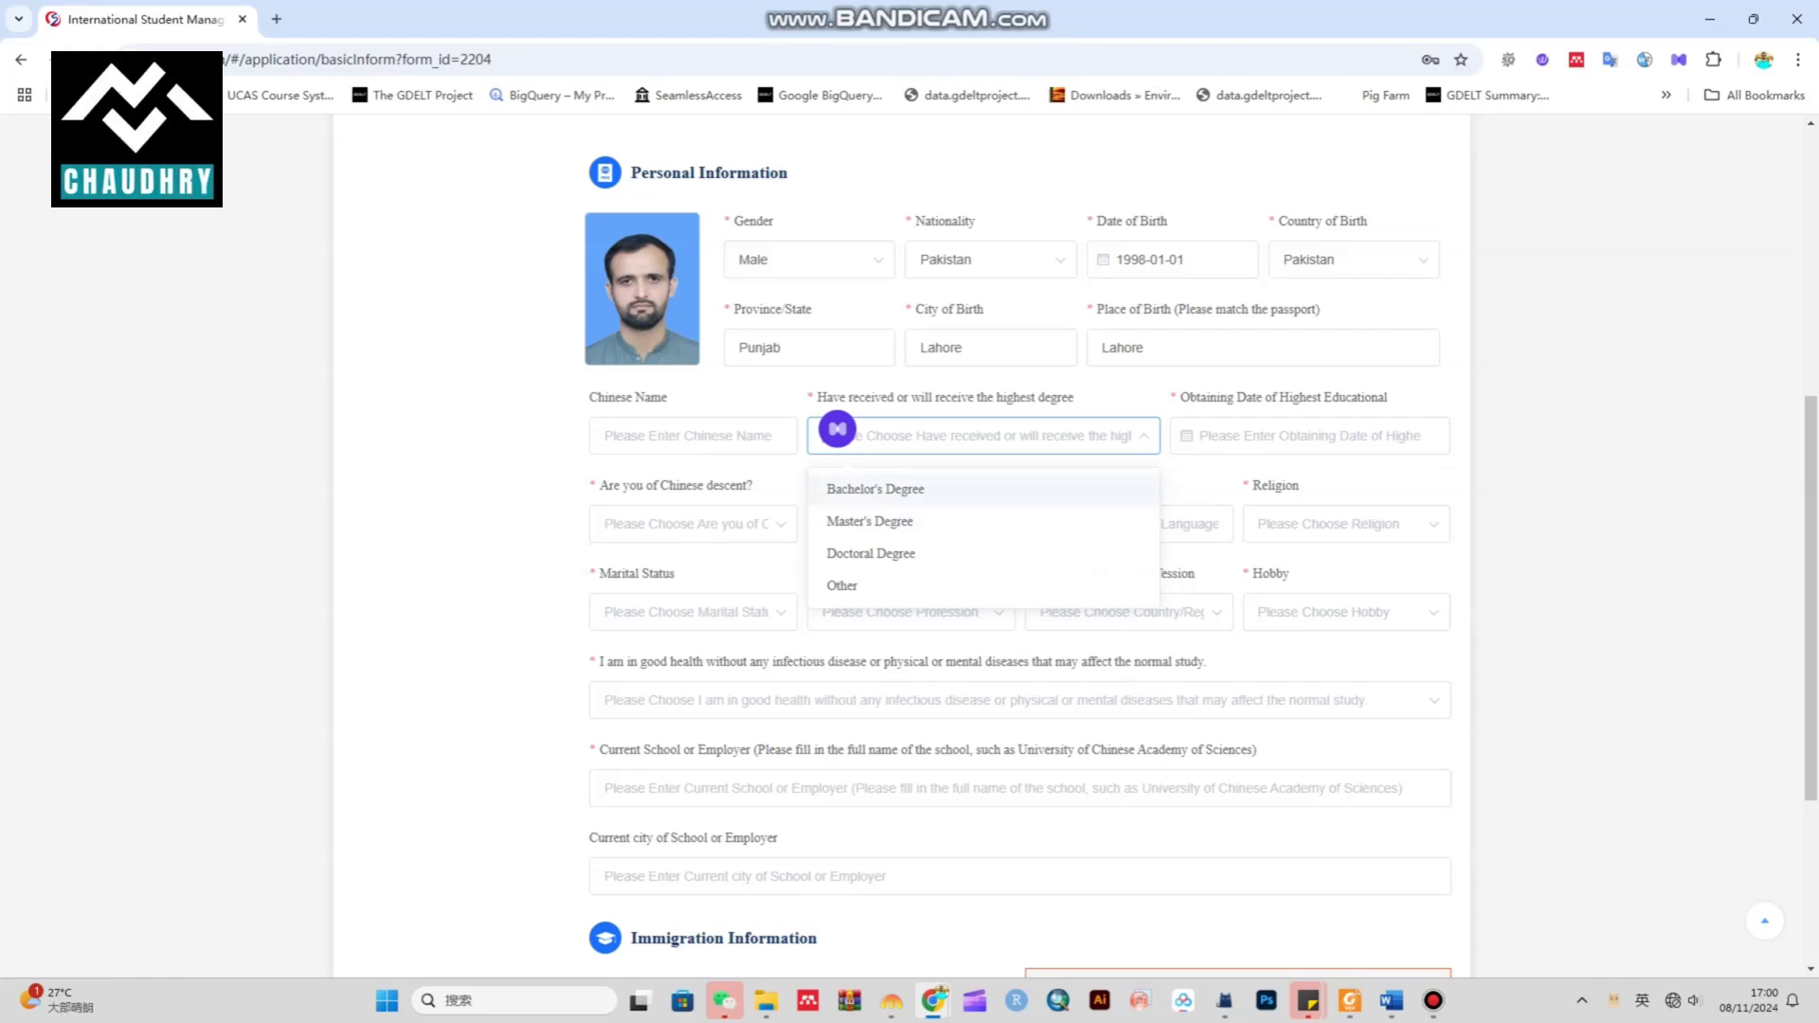
pyautogui.press('Return')
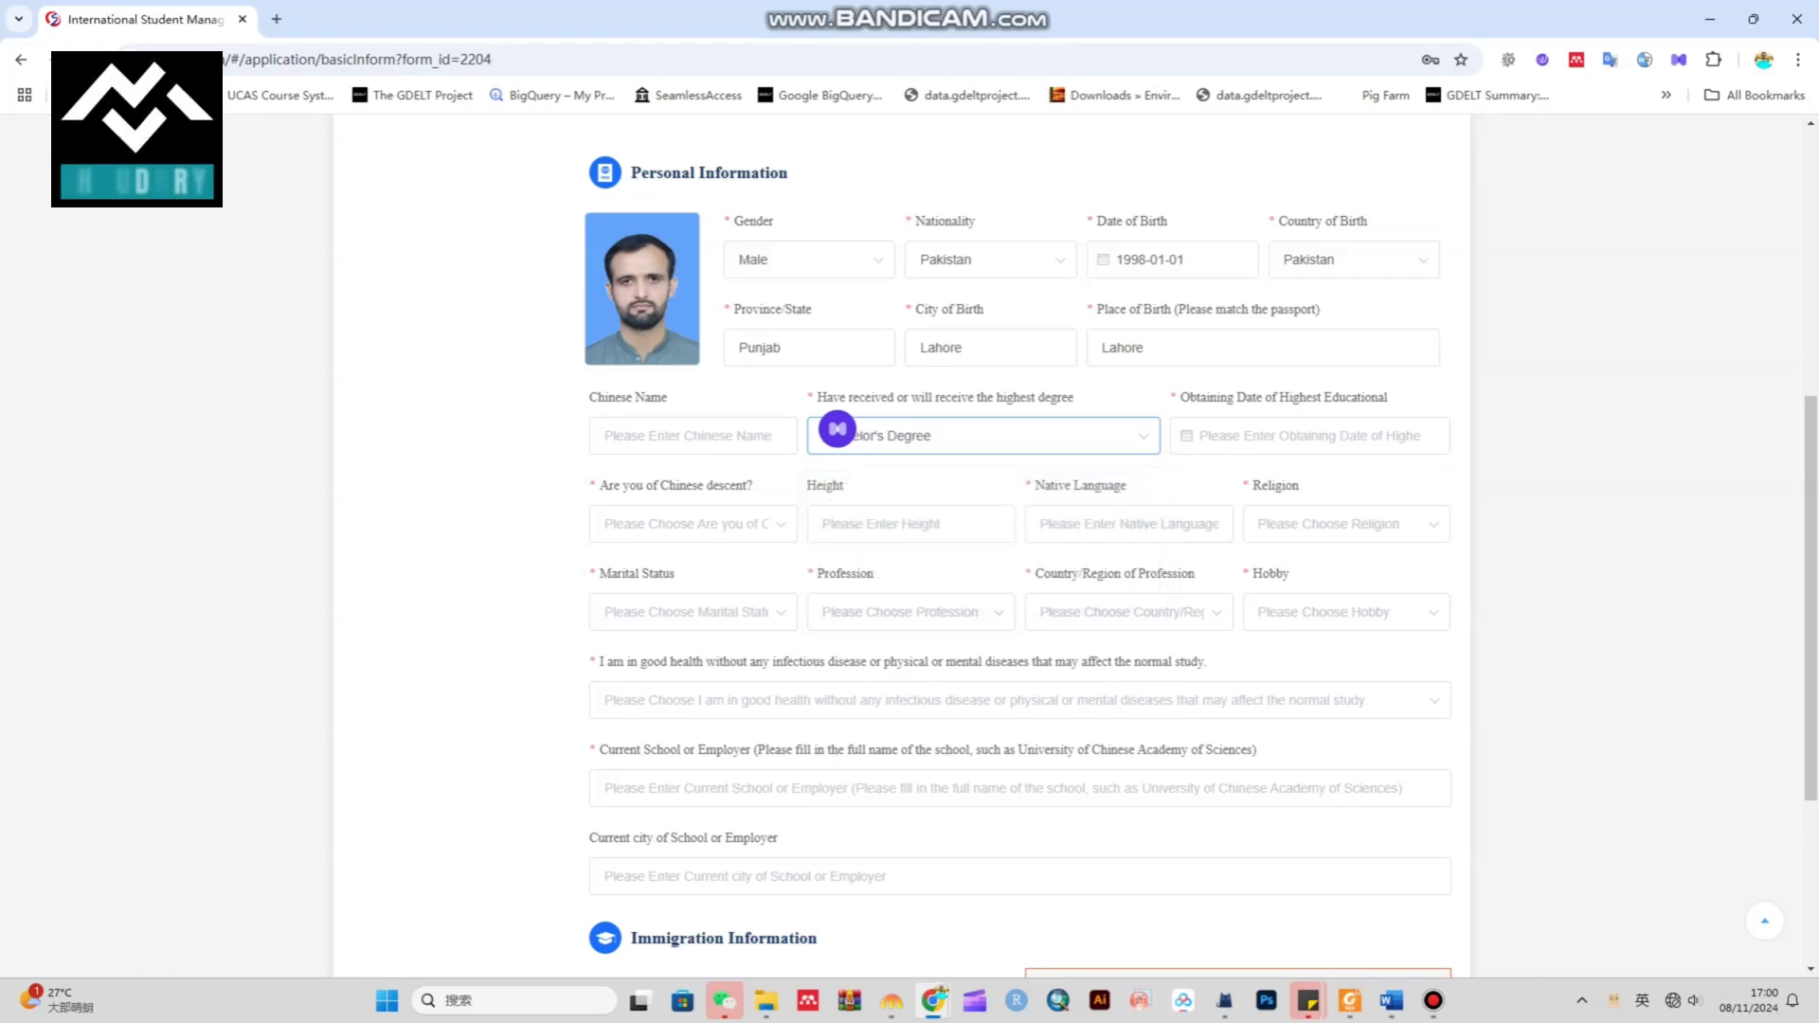
pyautogui.press('Return')
pyautogui.press('Return')
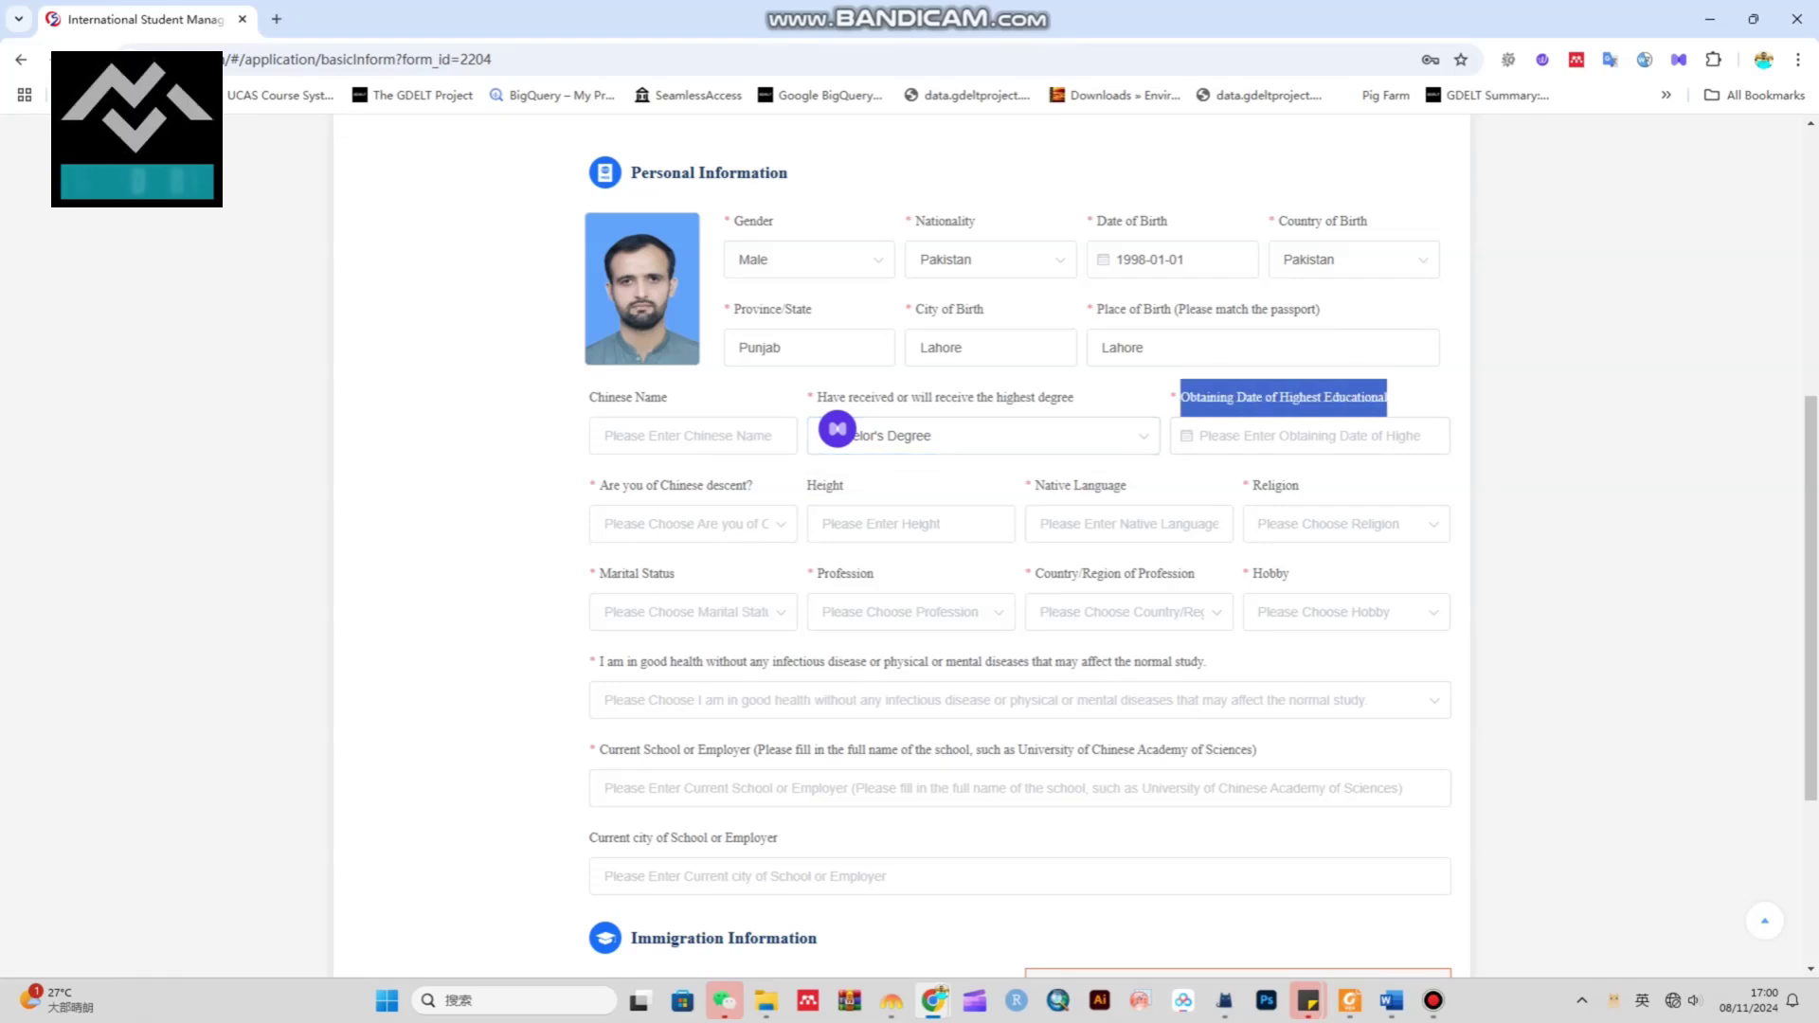
pyautogui.click(1201, 434)
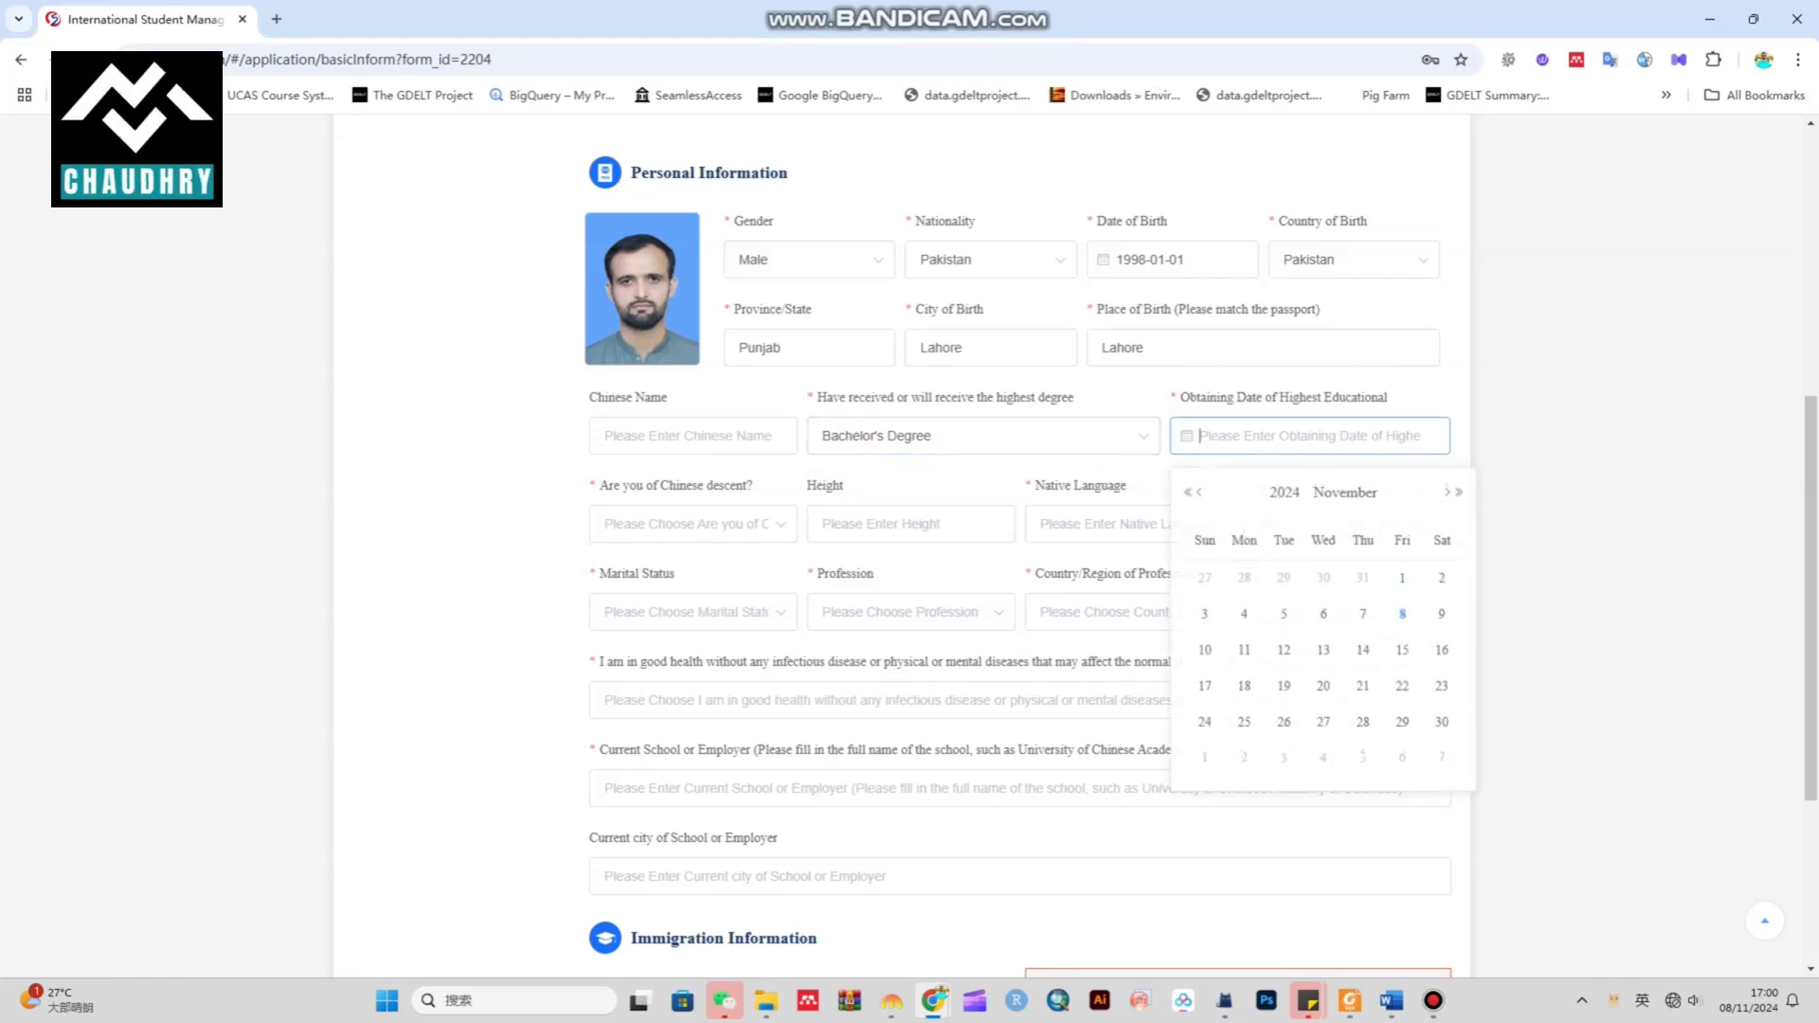
pyautogui.scroll(1, 1019, 550)
pyautogui.scroll(-2, 1323, 739)
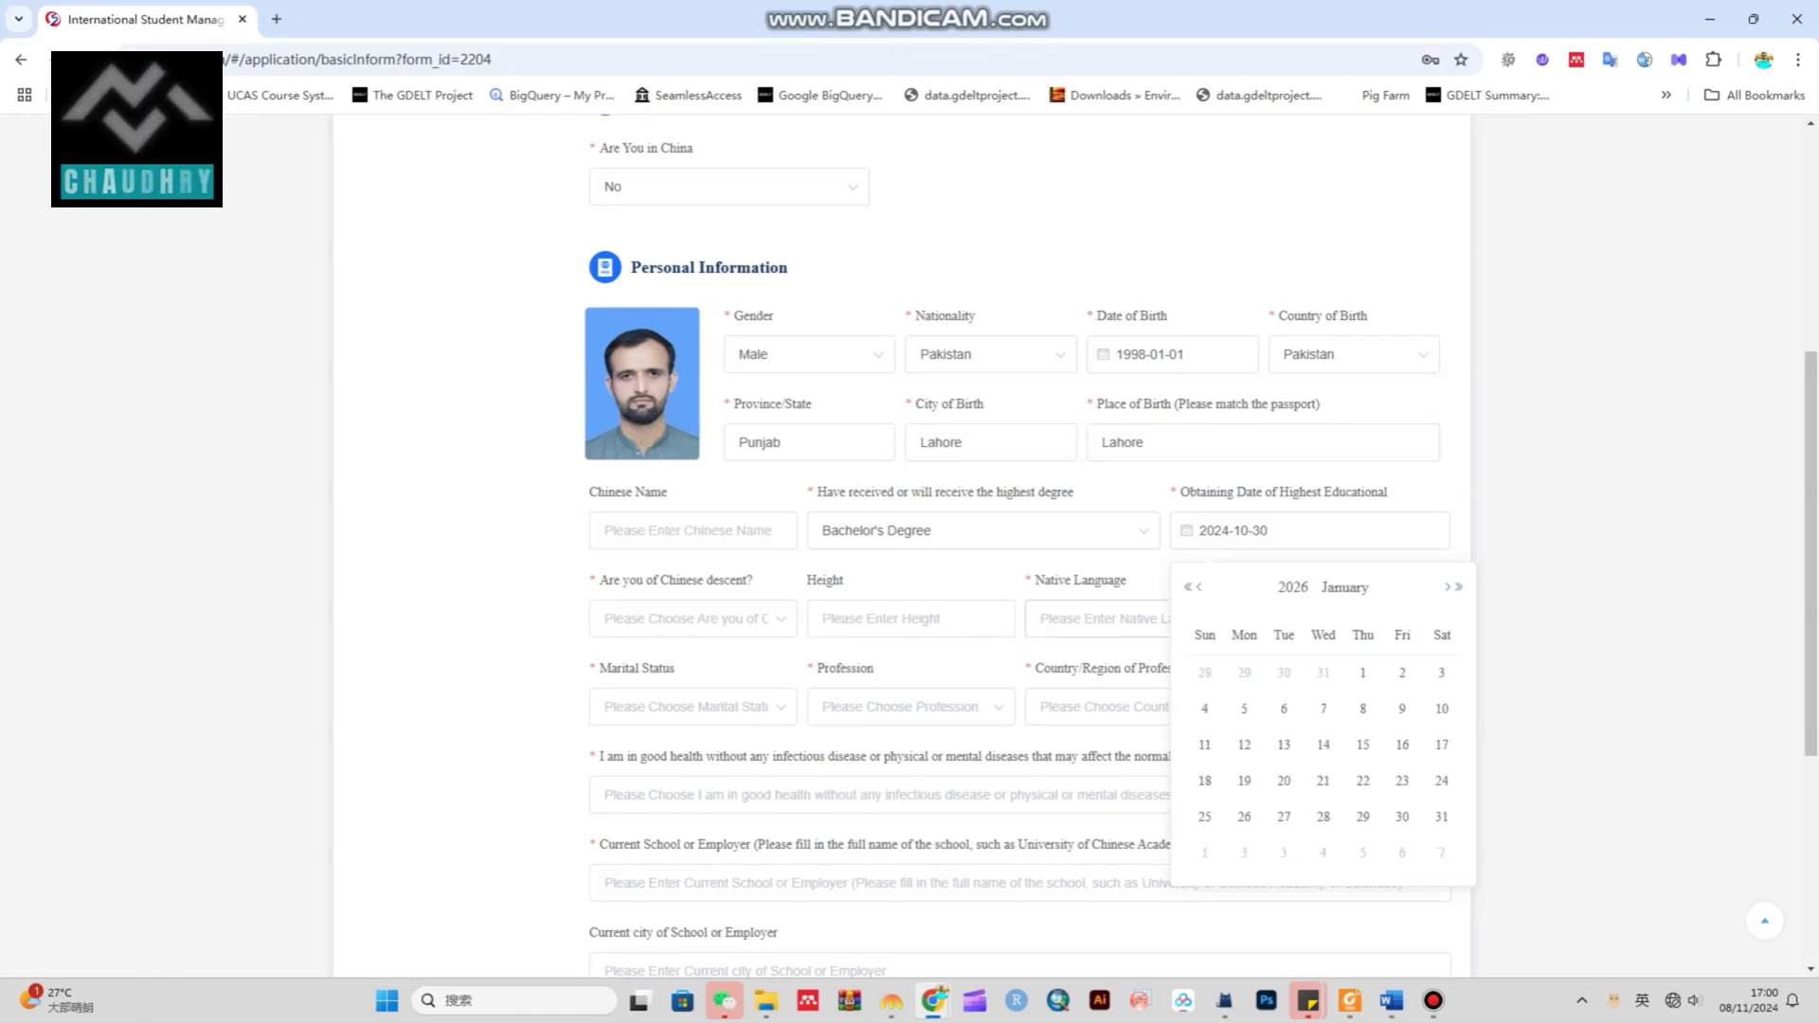
pyautogui.scroll(1, 1322, 739)
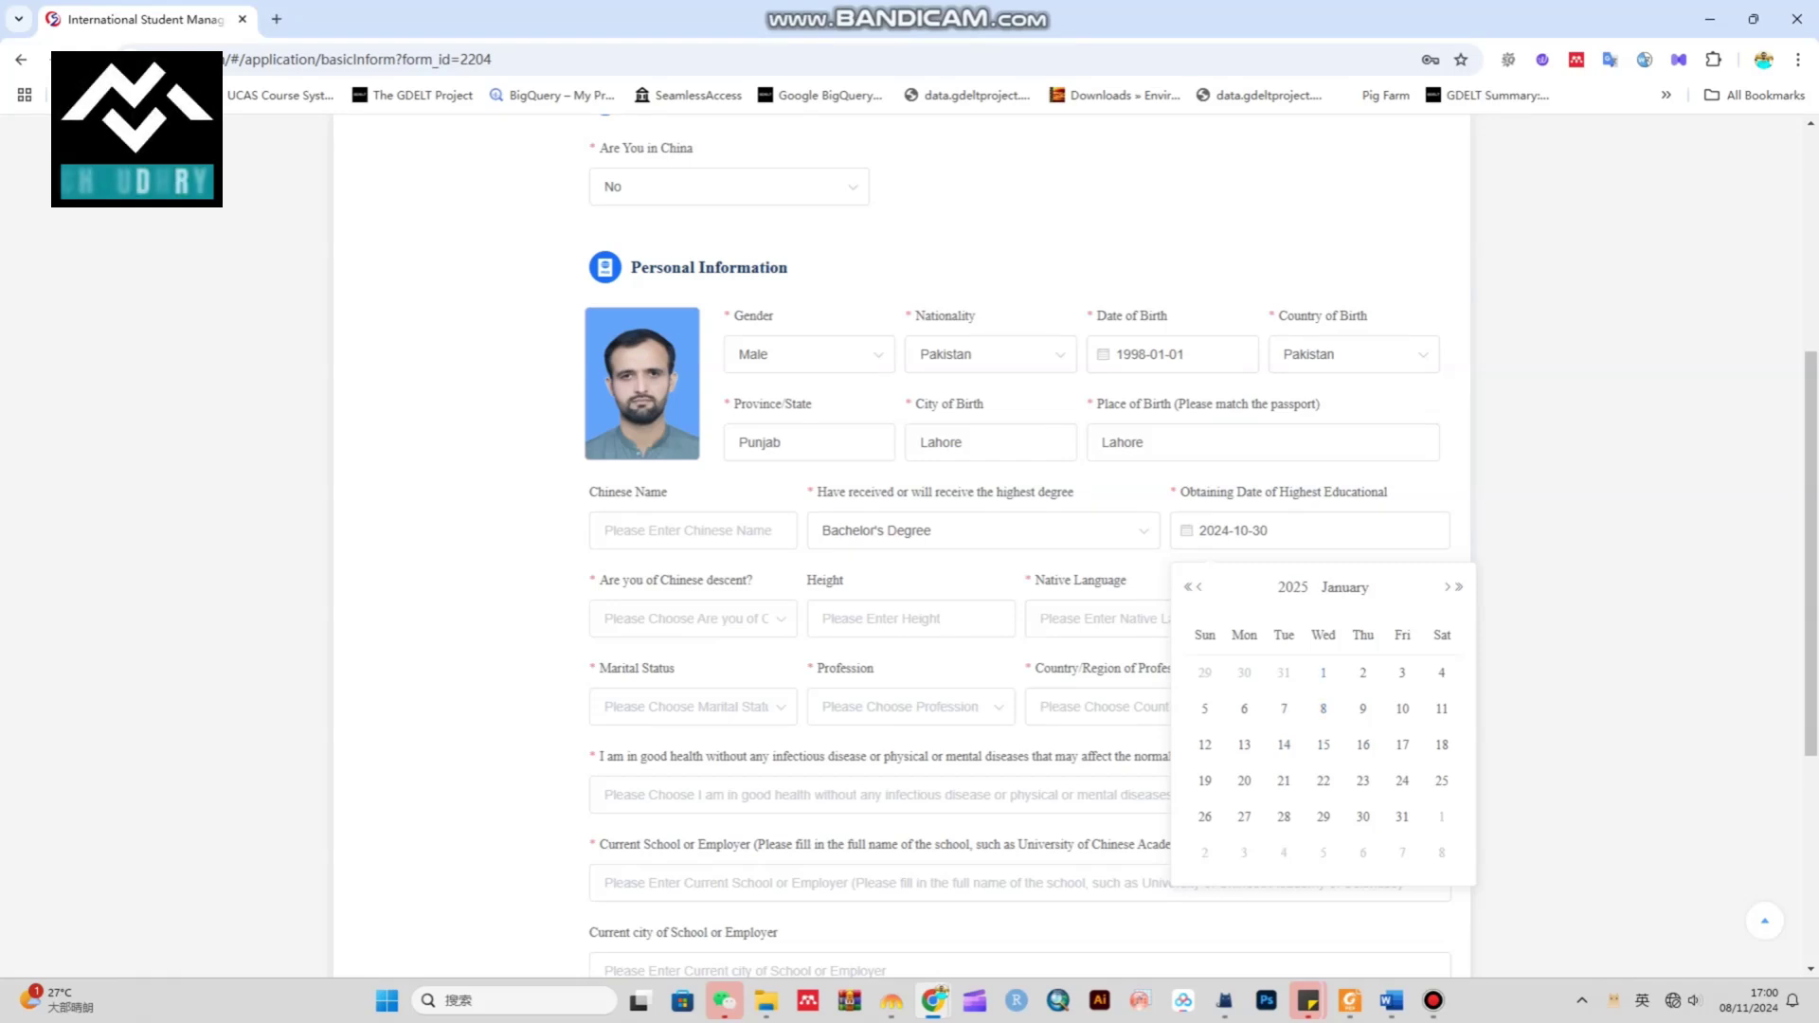
pyautogui.click(1323, 673)
pyautogui.scroll(-1, 1323, 673)
# Answer No to Chinese descent, enter height 178, and set native language to Punjabi
pyautogui.click(692, 524)
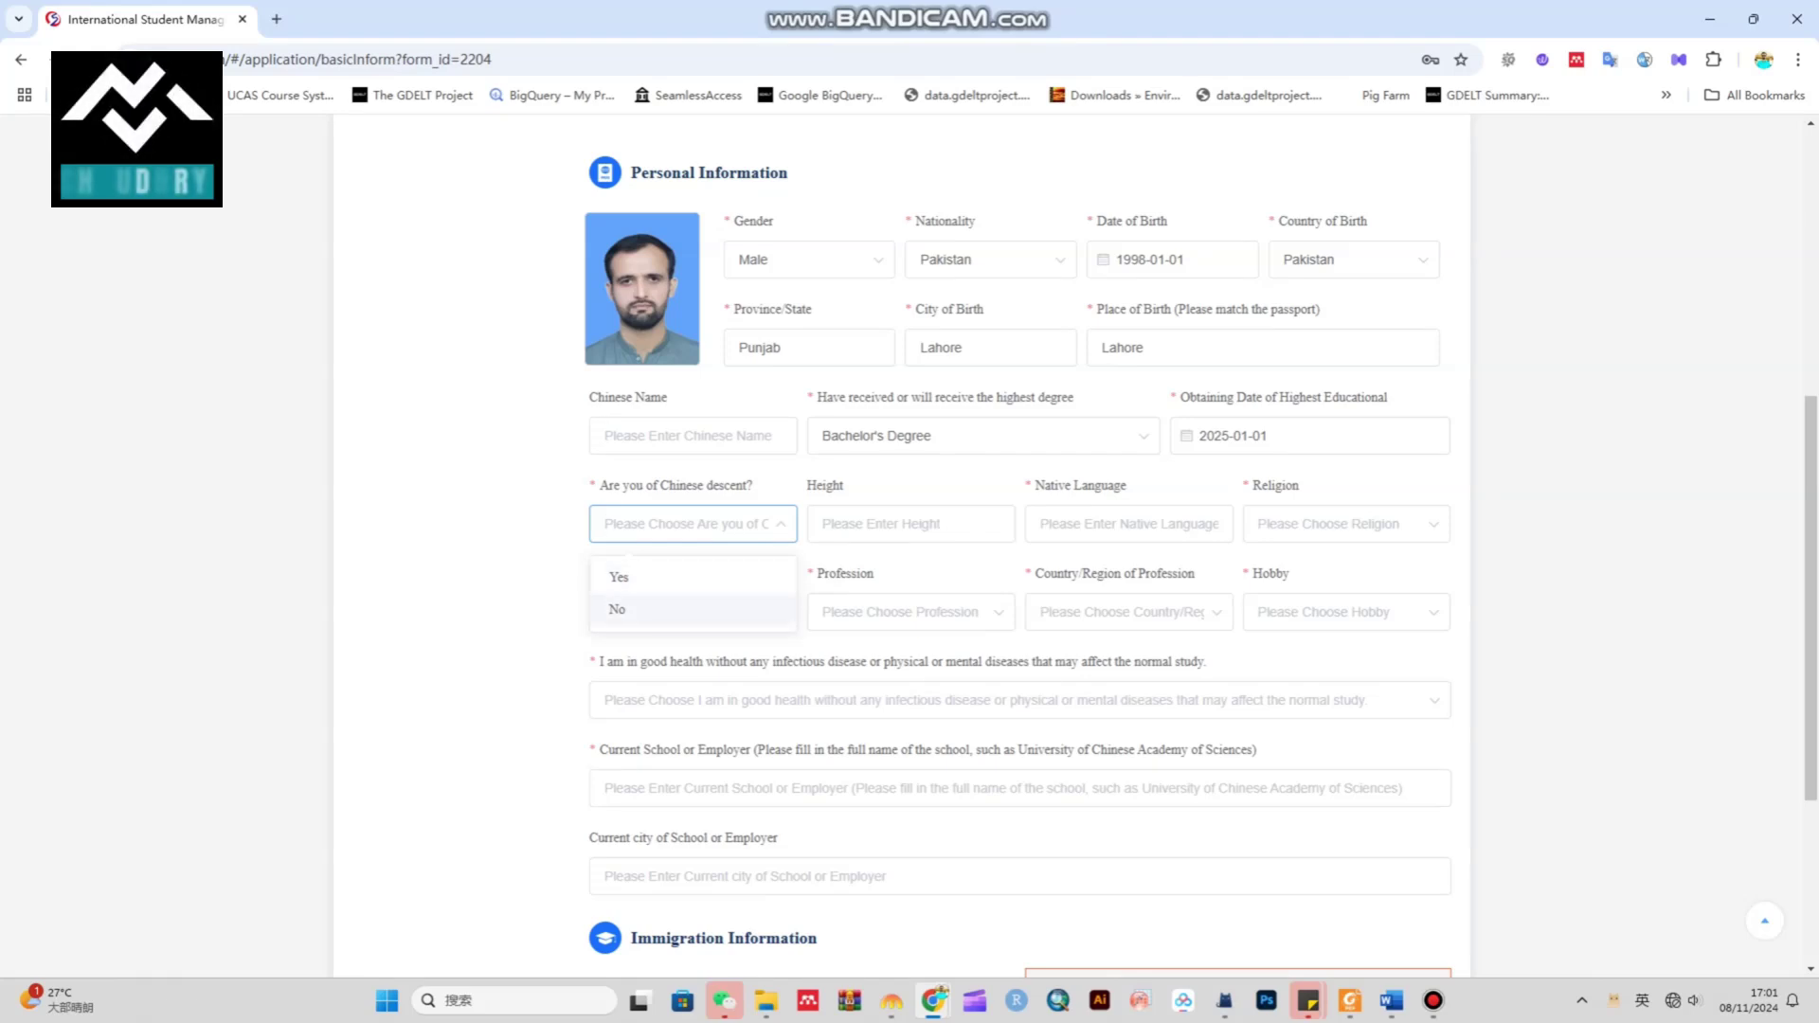
pyautogui.press('Return')
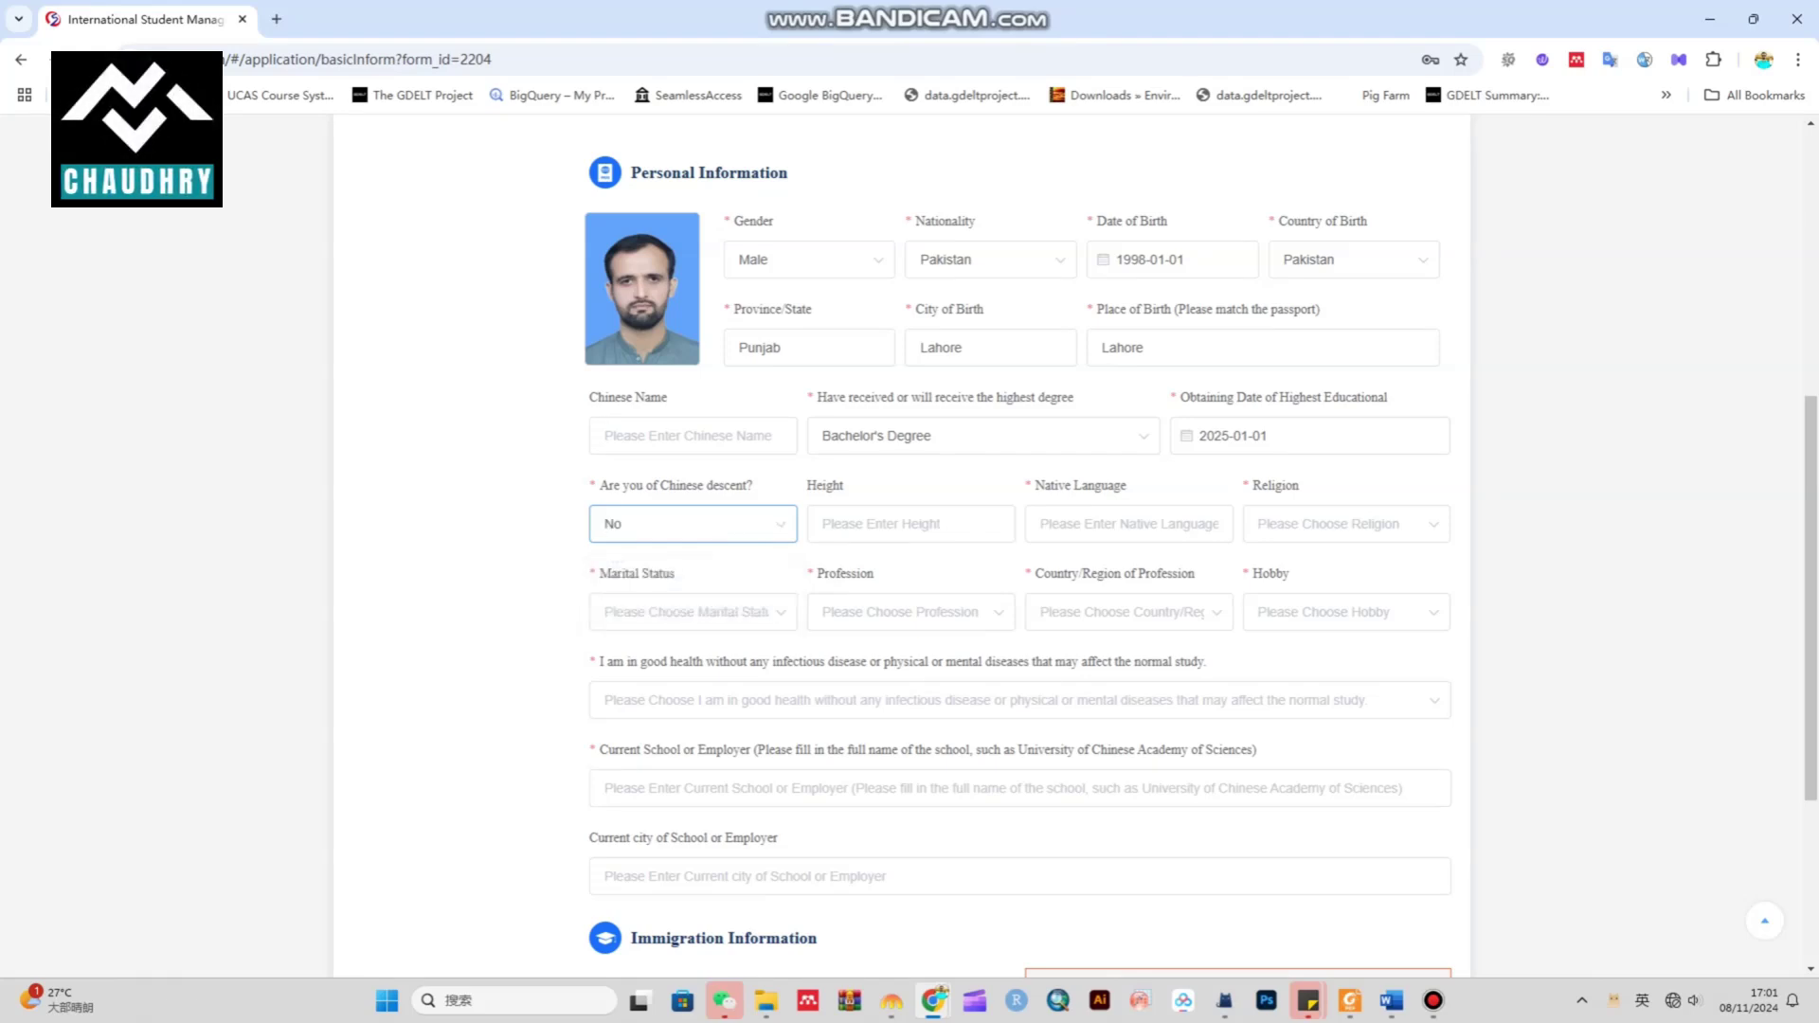
pyautogui.press('Tab')
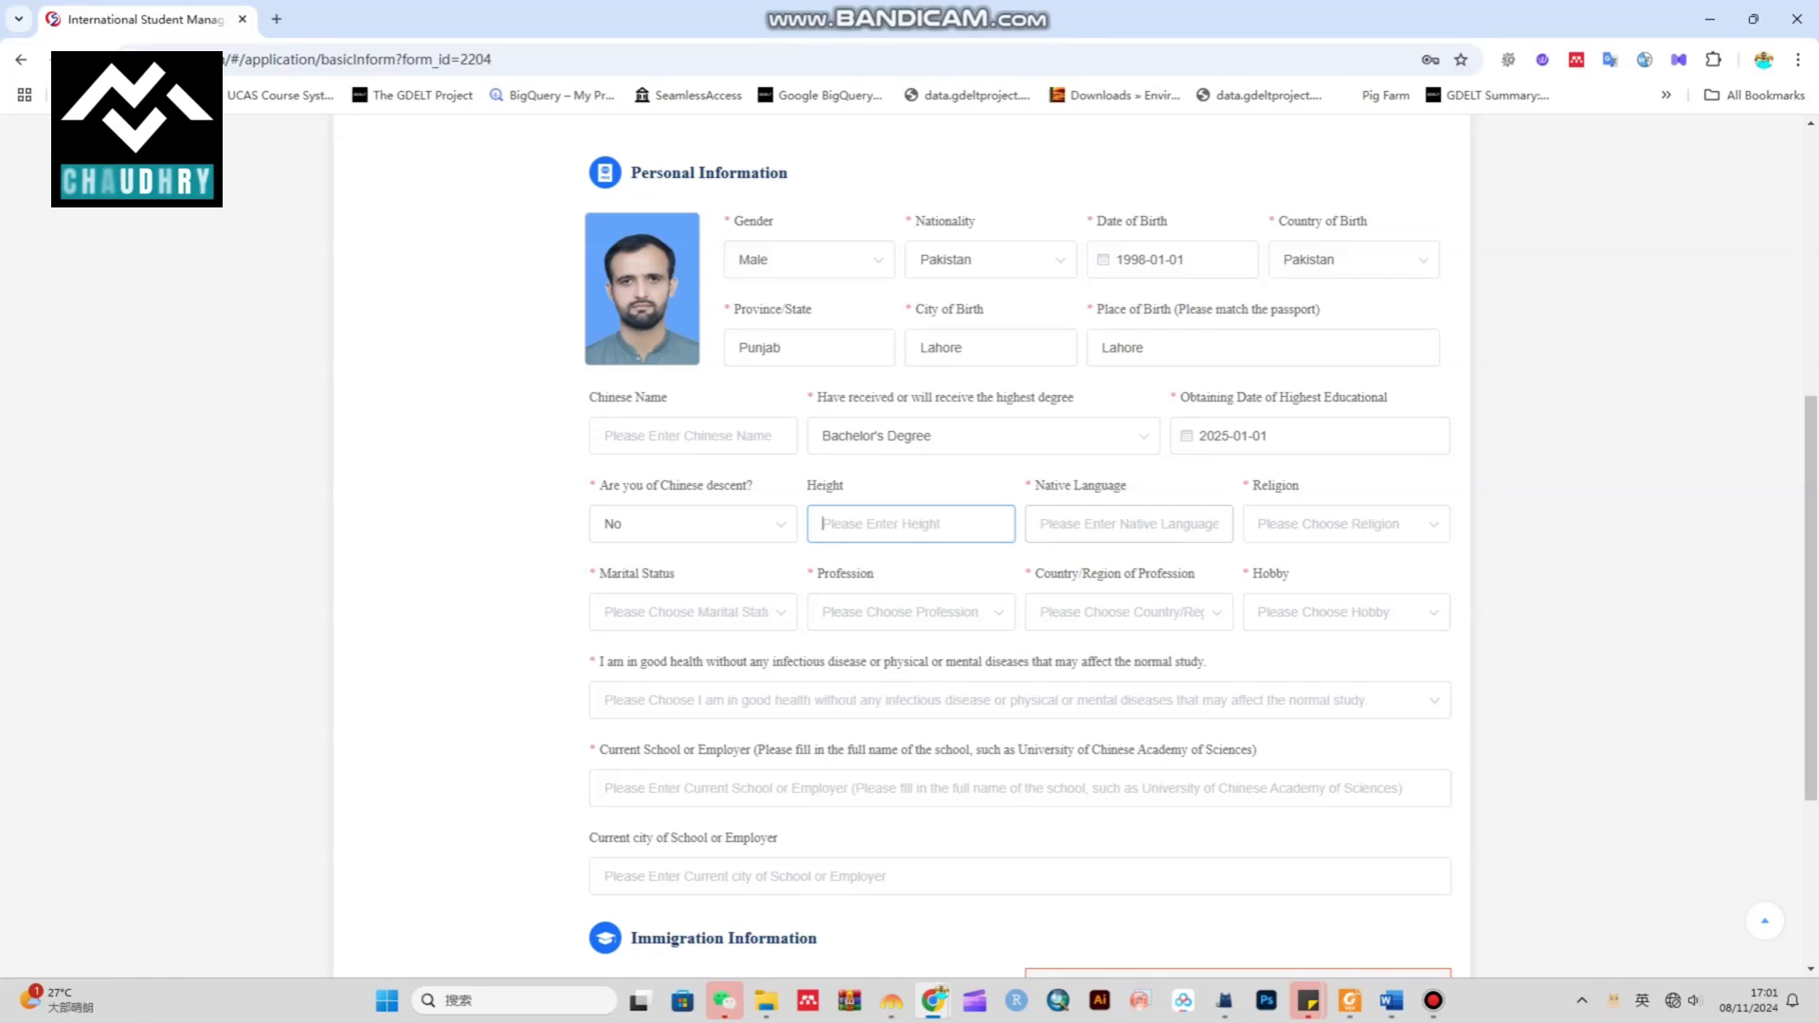
pyautogui.write('178')
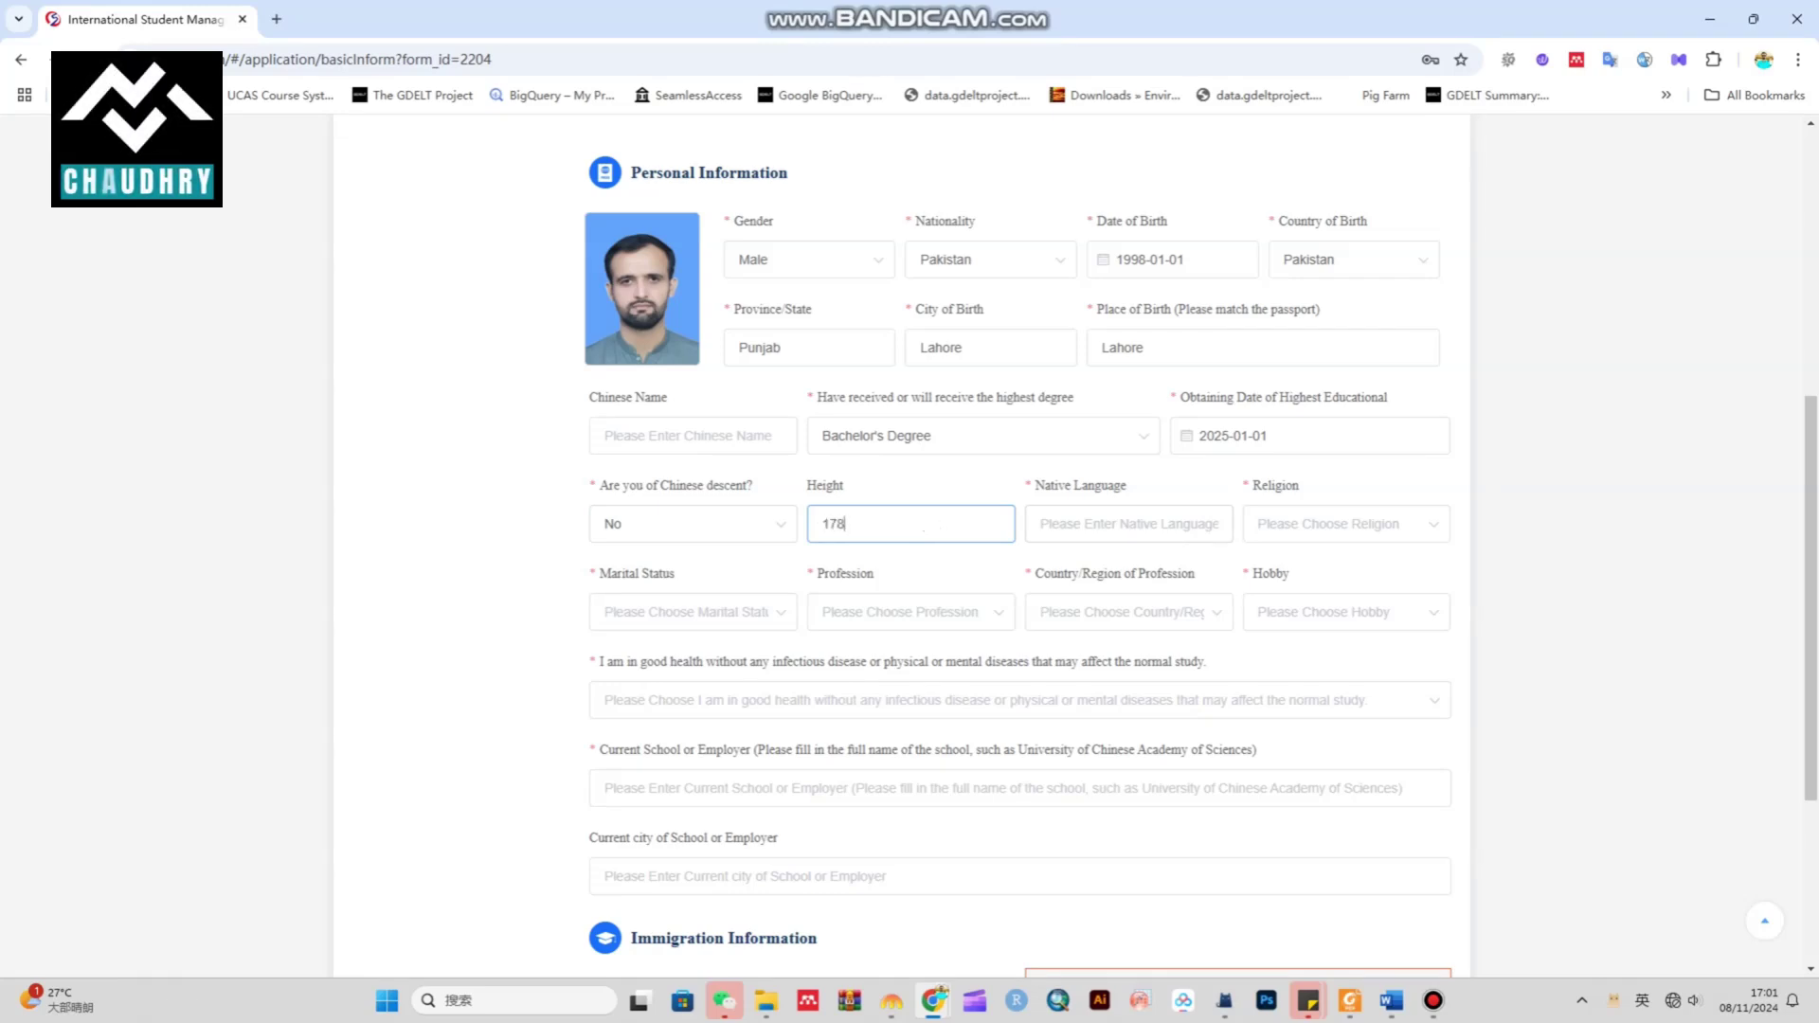
pyautogui.click(1129, 524)
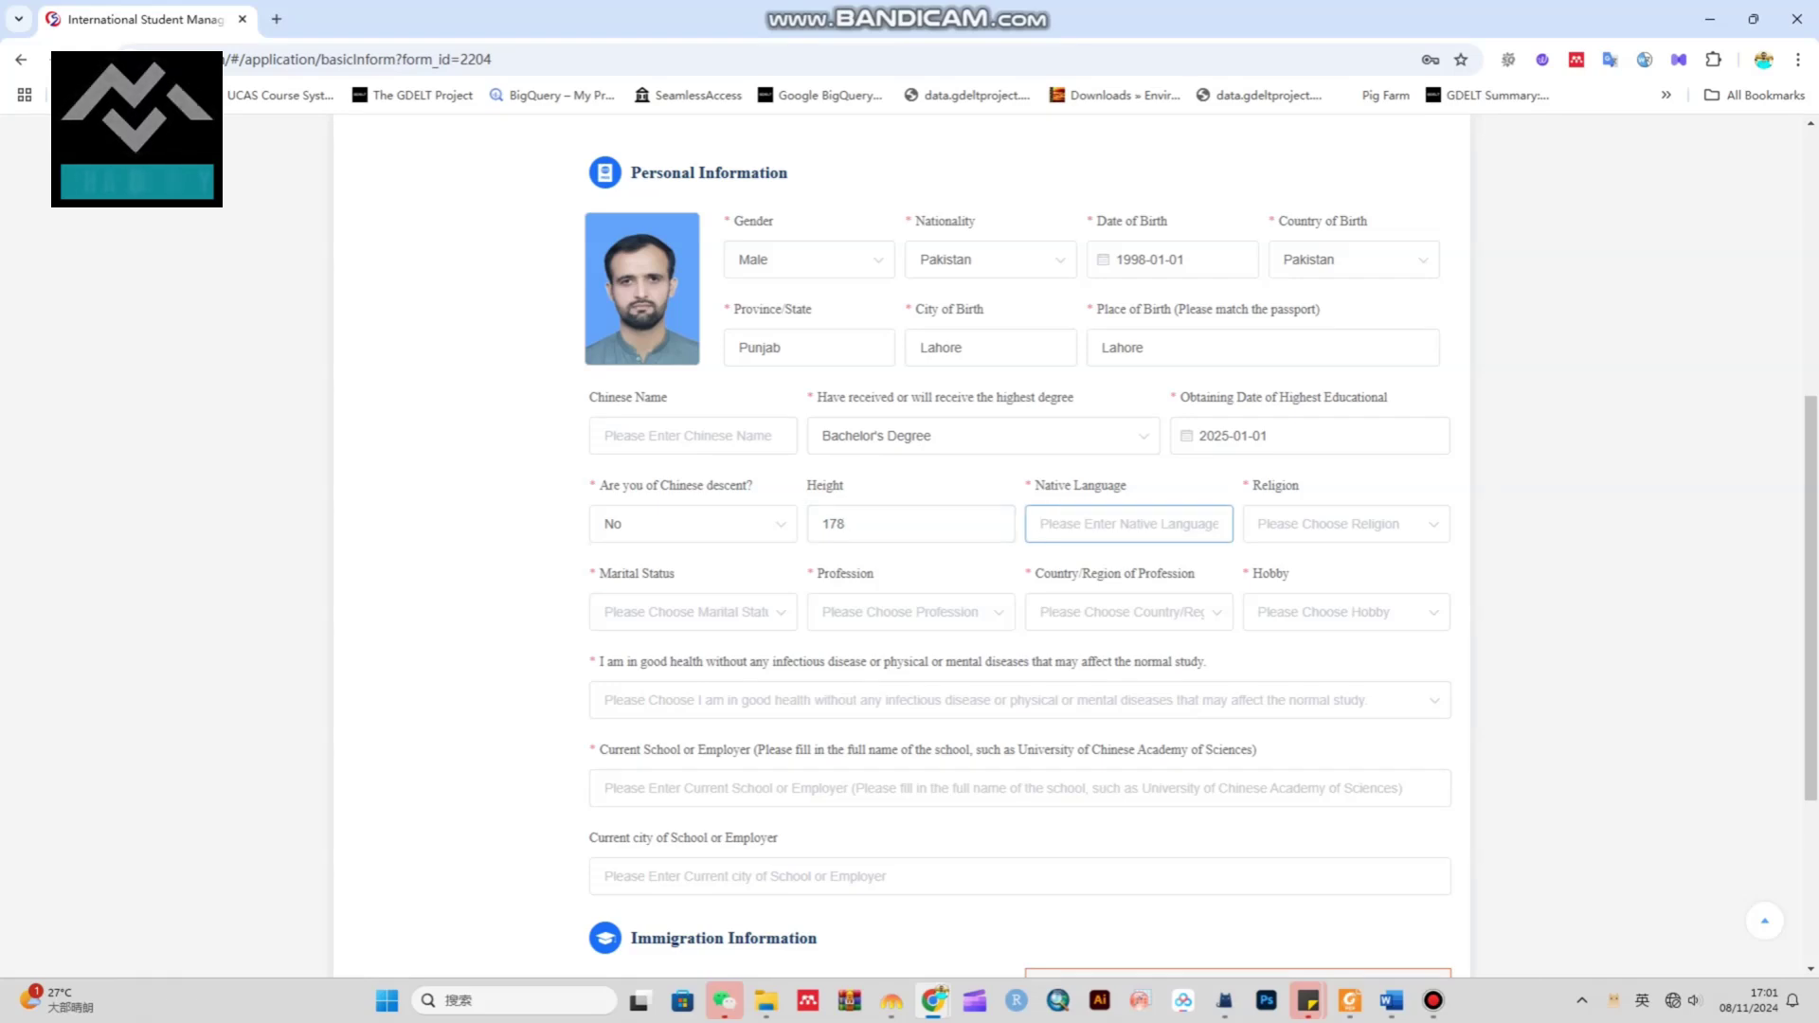
pyautogui.write('Punjabi')
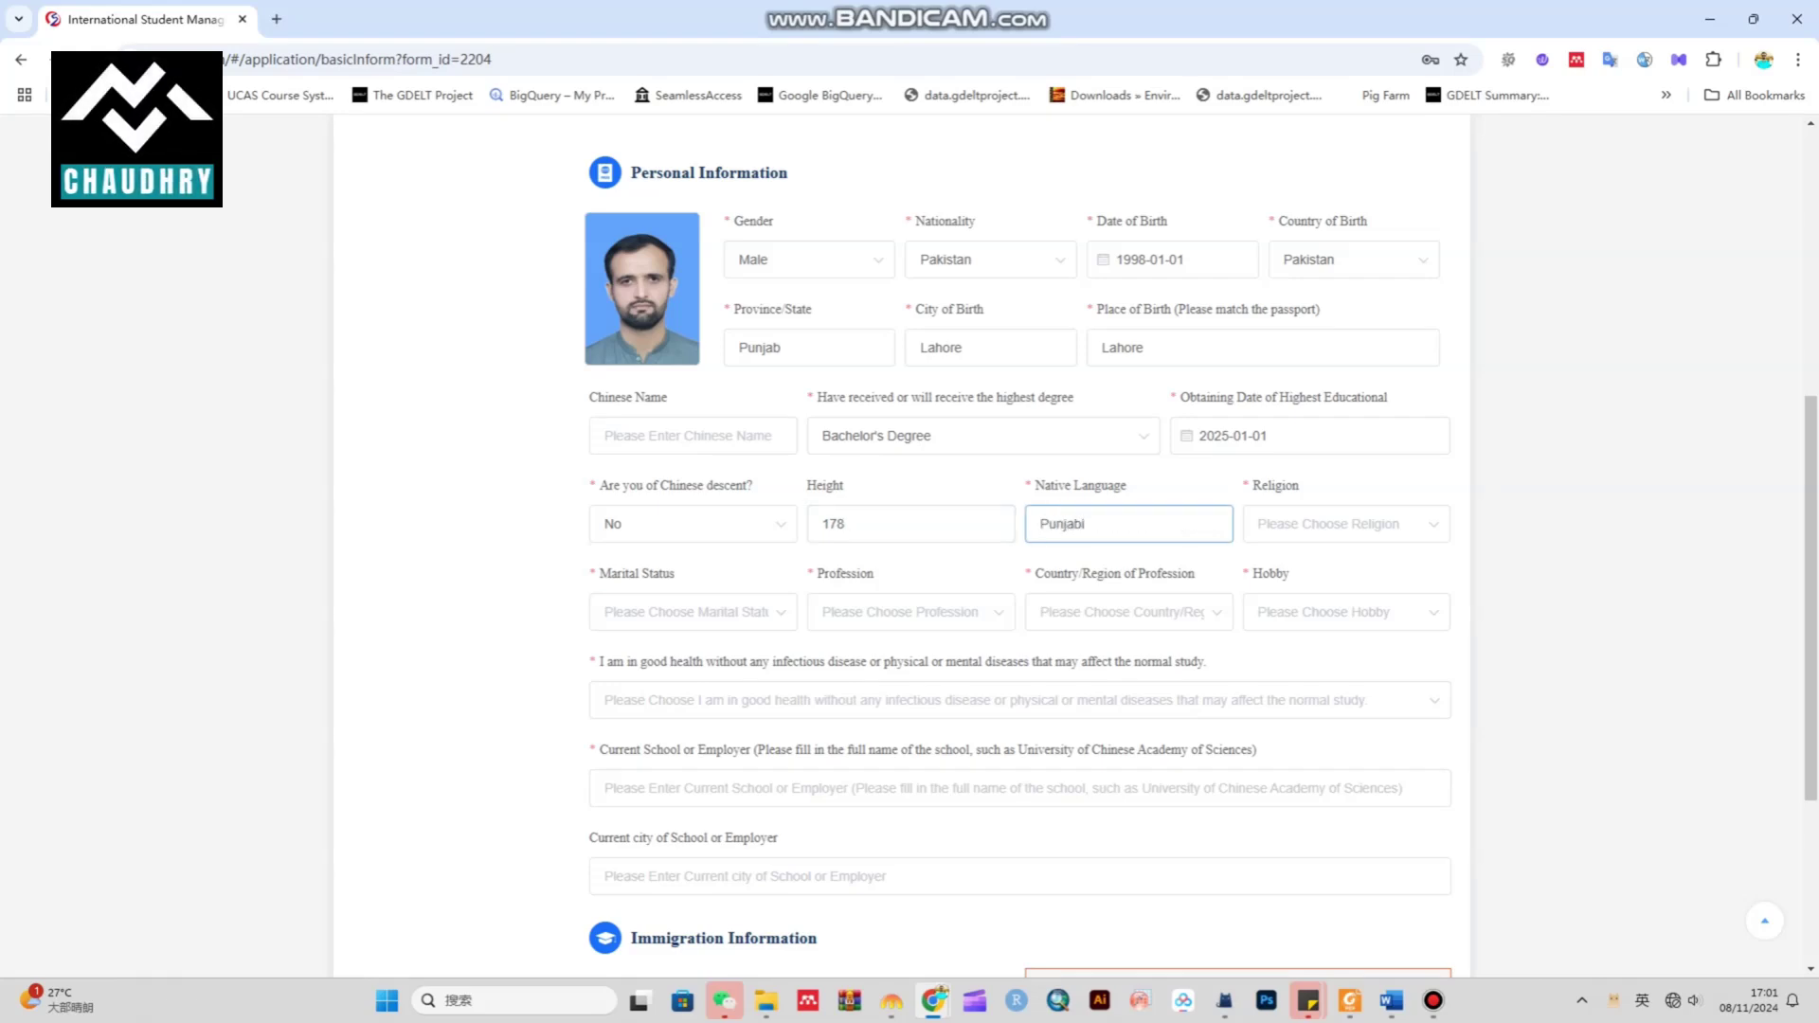
# Choose Islam as religion and Unmarried as marital status
pyautogui.click(1345, 524)
pyautogui.scroll(-3, 1346, 616)
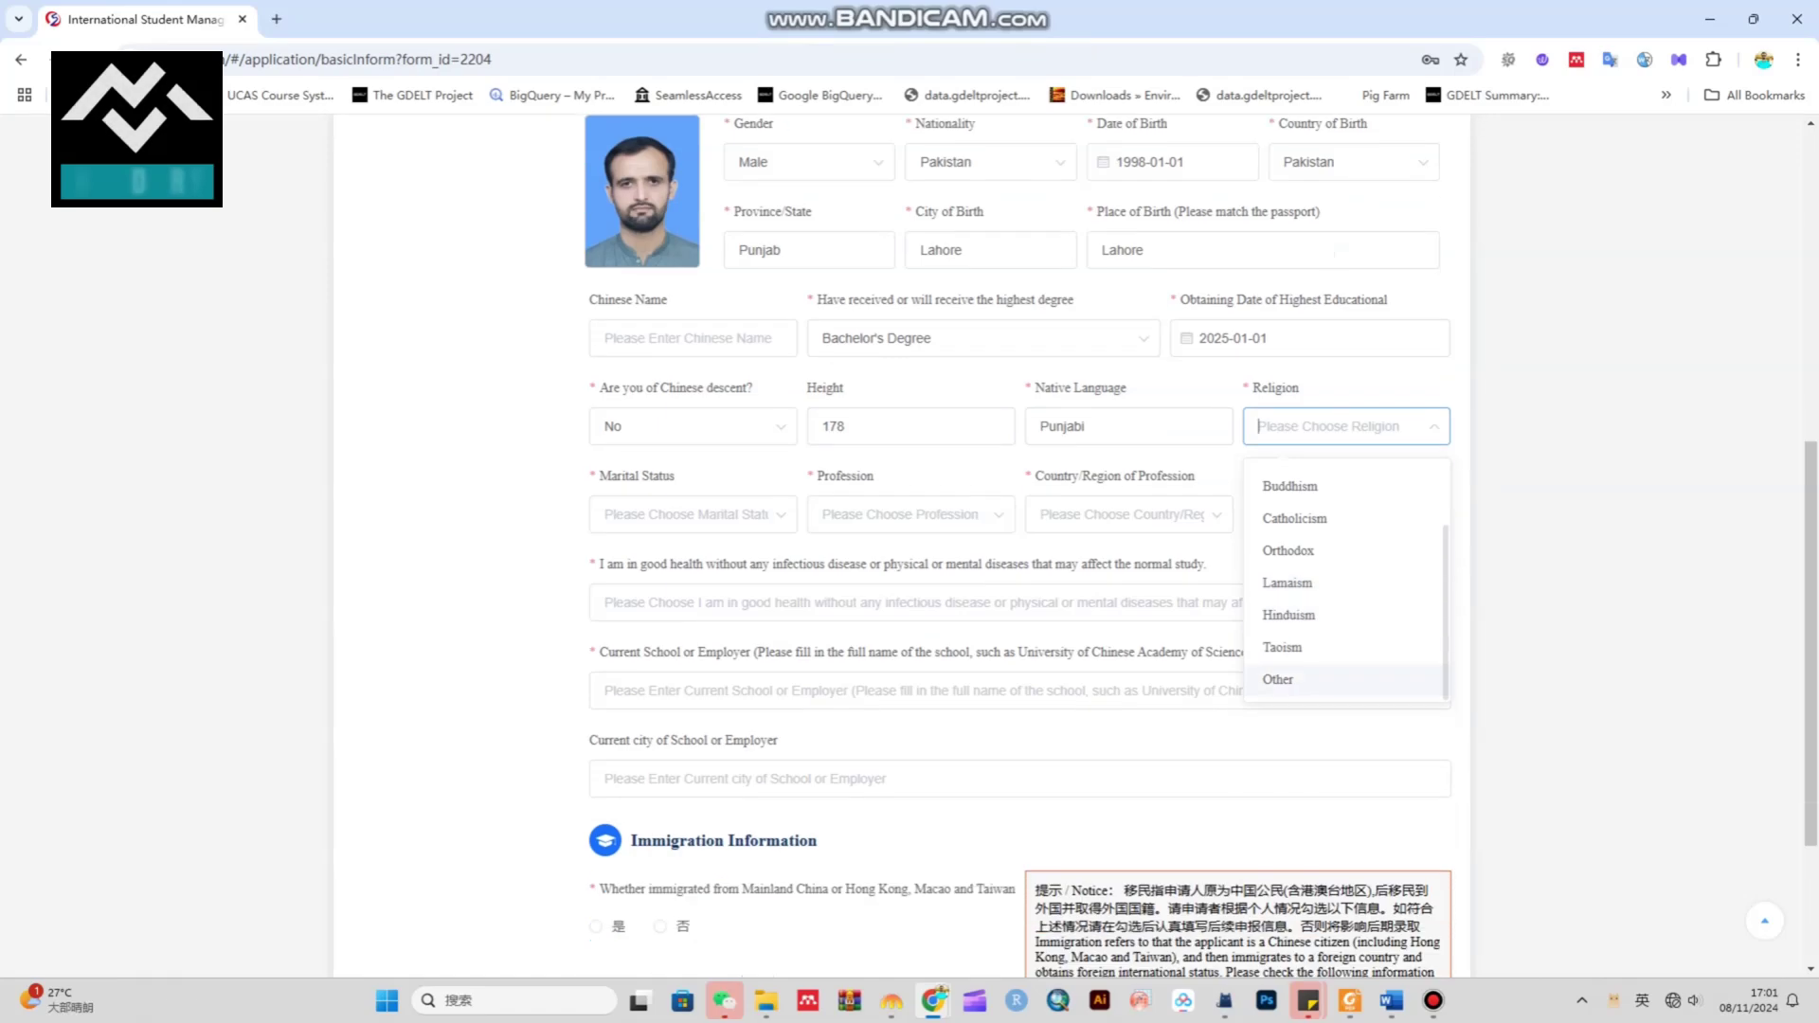
pyautogui.click(1277, 547)
pyautogui.click(691, 518)
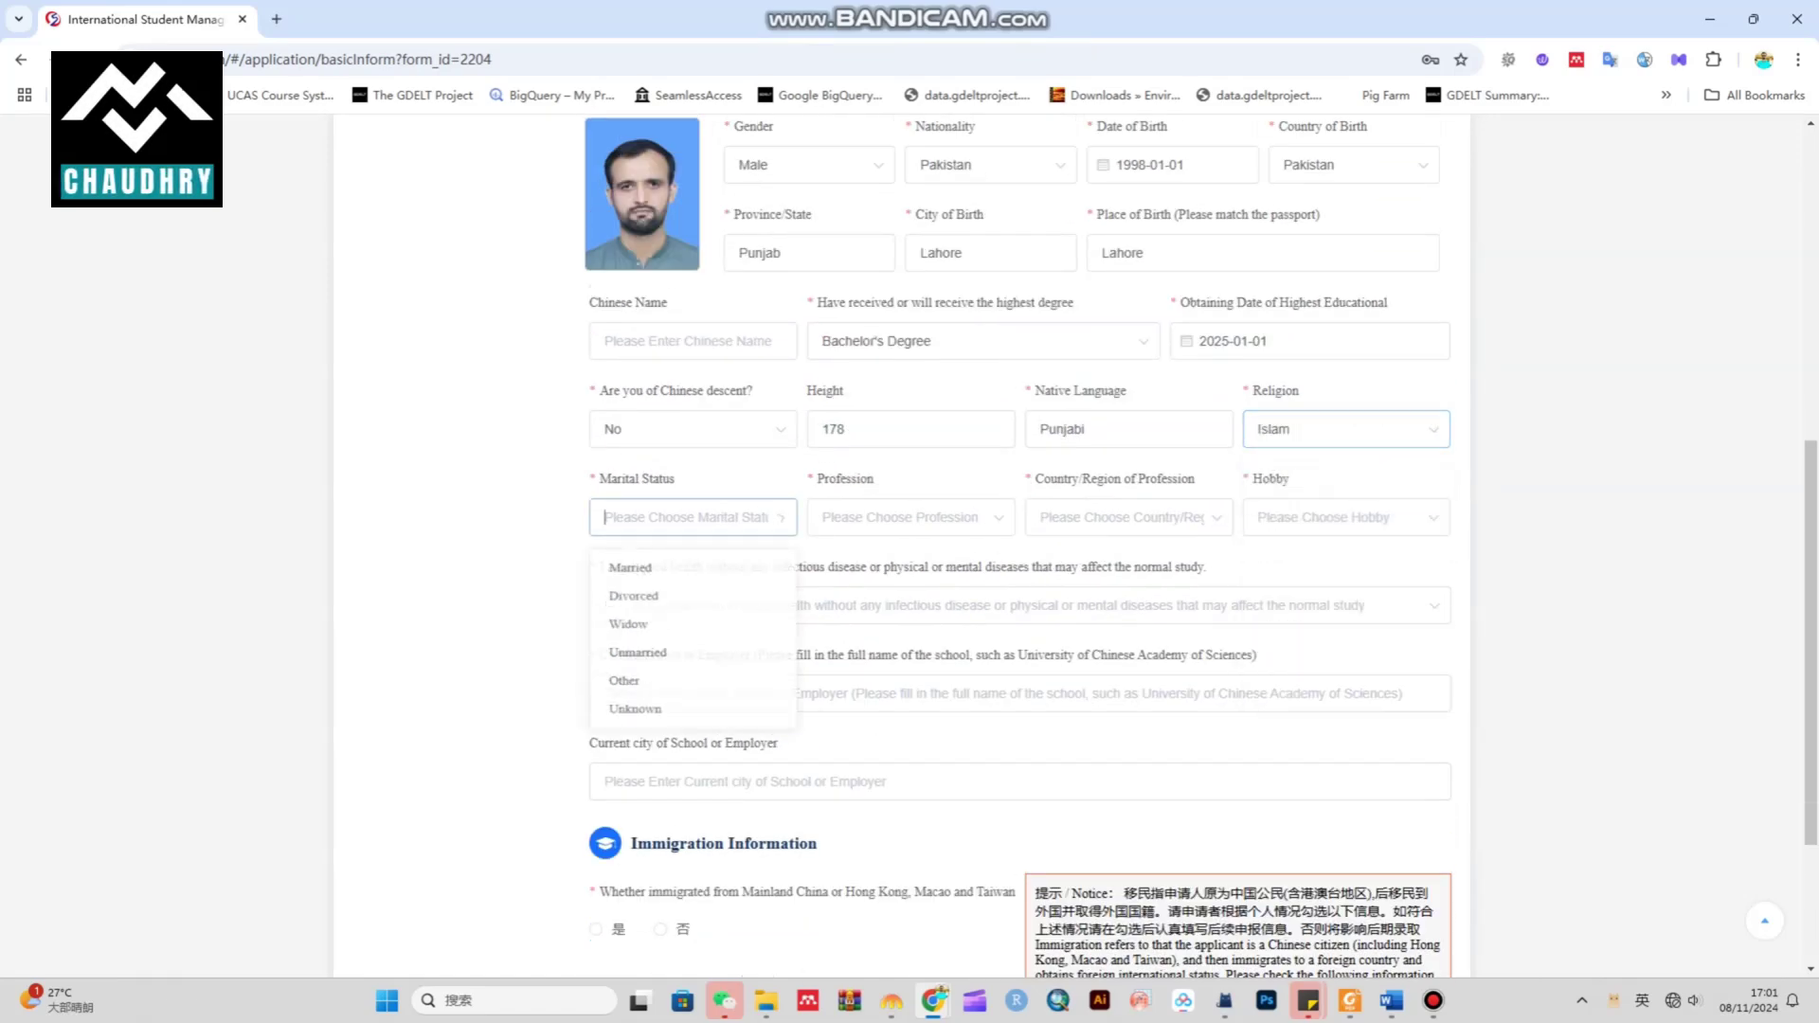
pyautogui.click(640, 667)
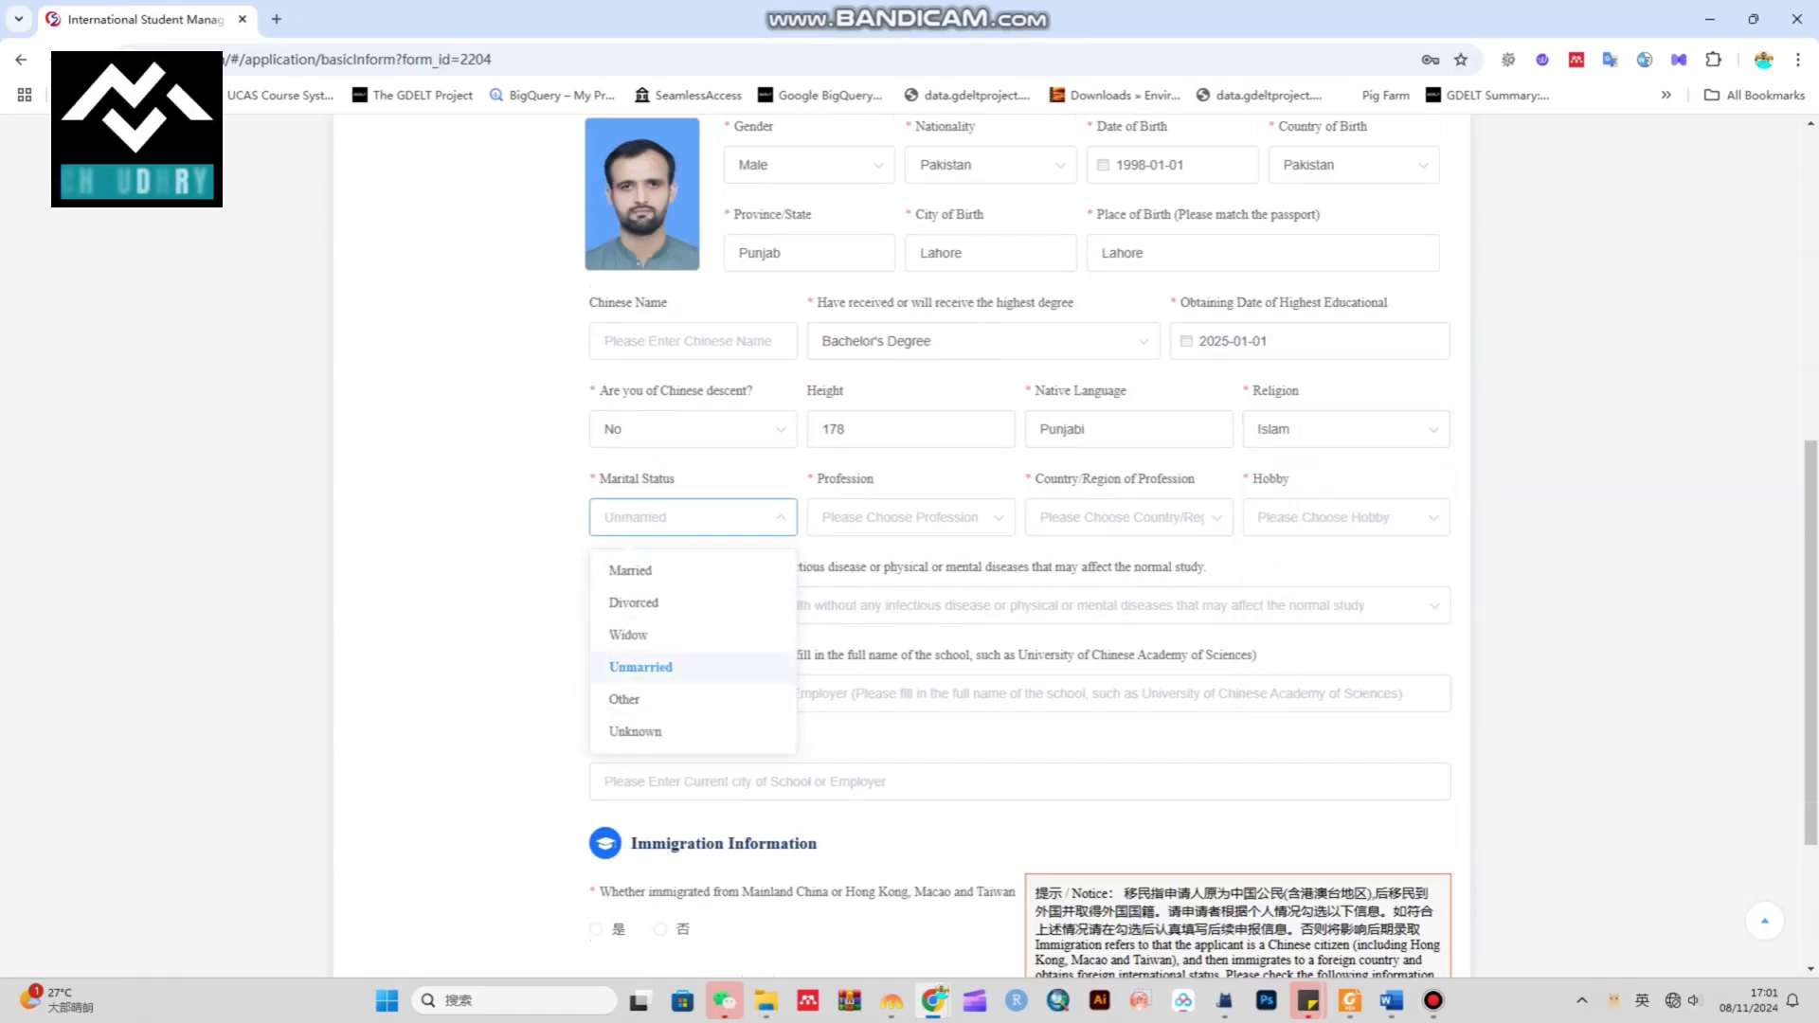
pyautogui.click(641, 667)
# Set profession to Student, with Pakistan as the country
pyautogui.click(905, 518)
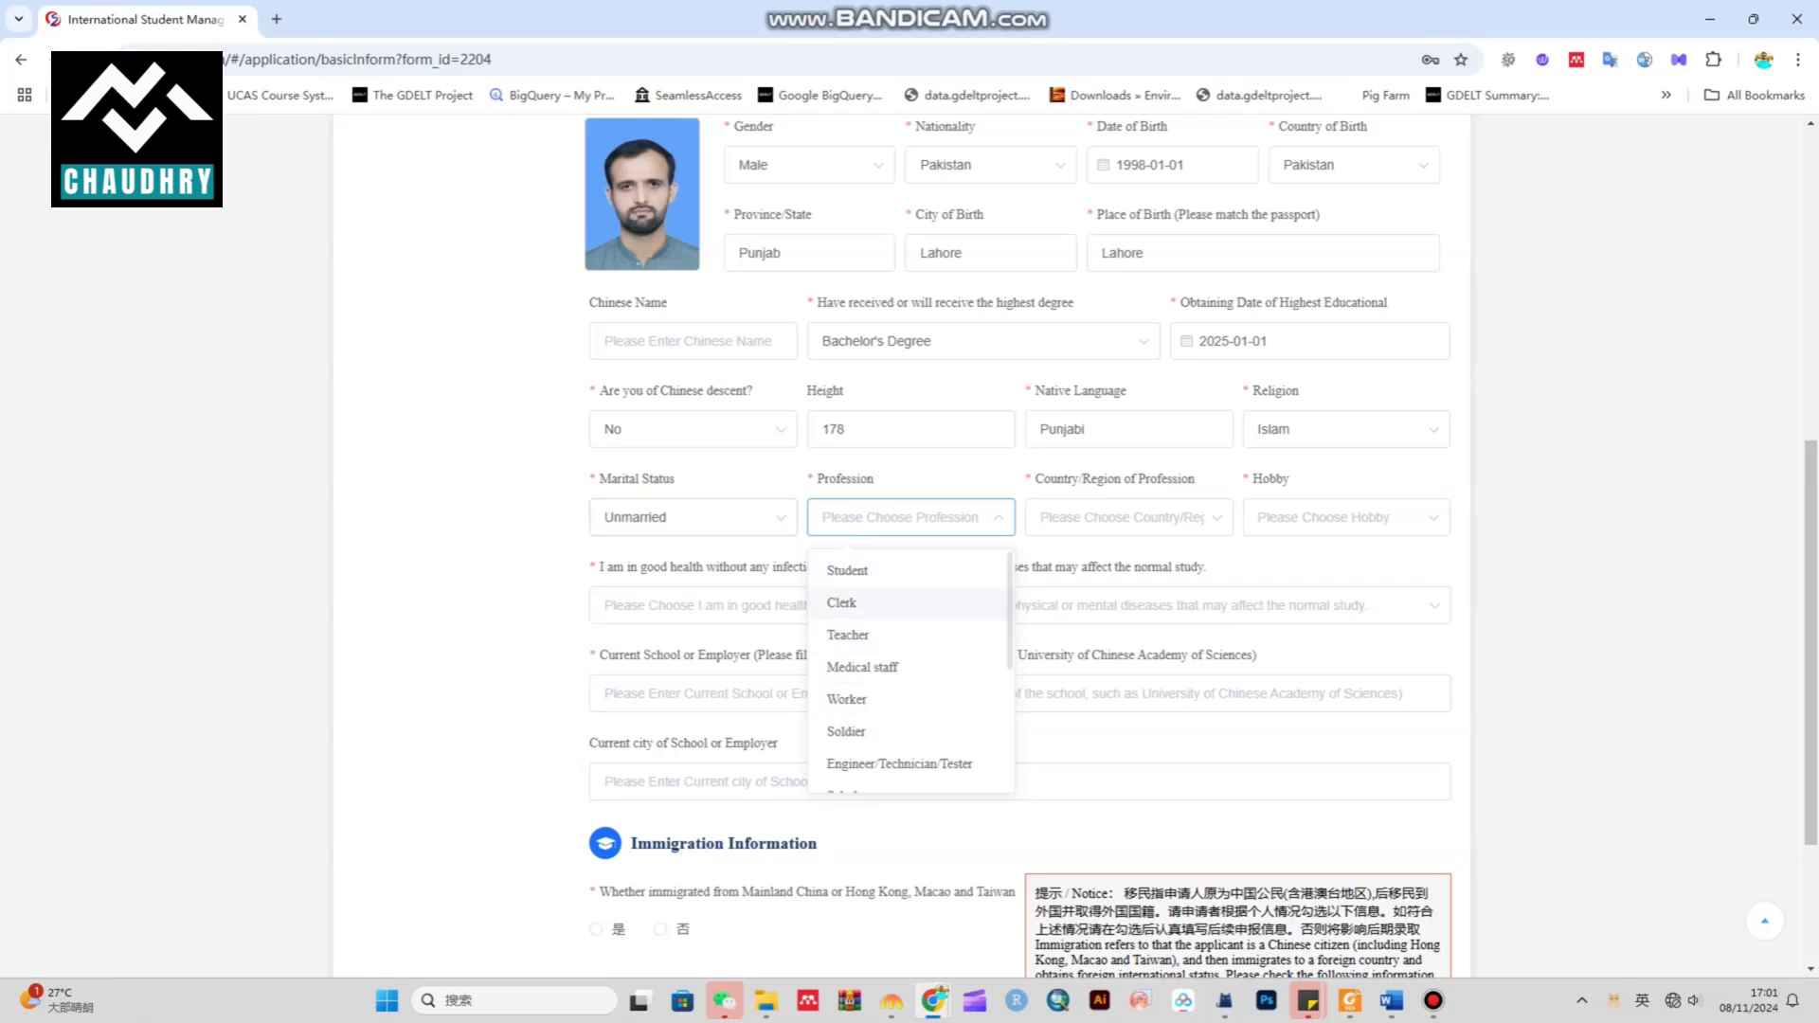
pyautogui.scroll(-3, 910, 644)
pyautogui.scroll(4, 909, 673)
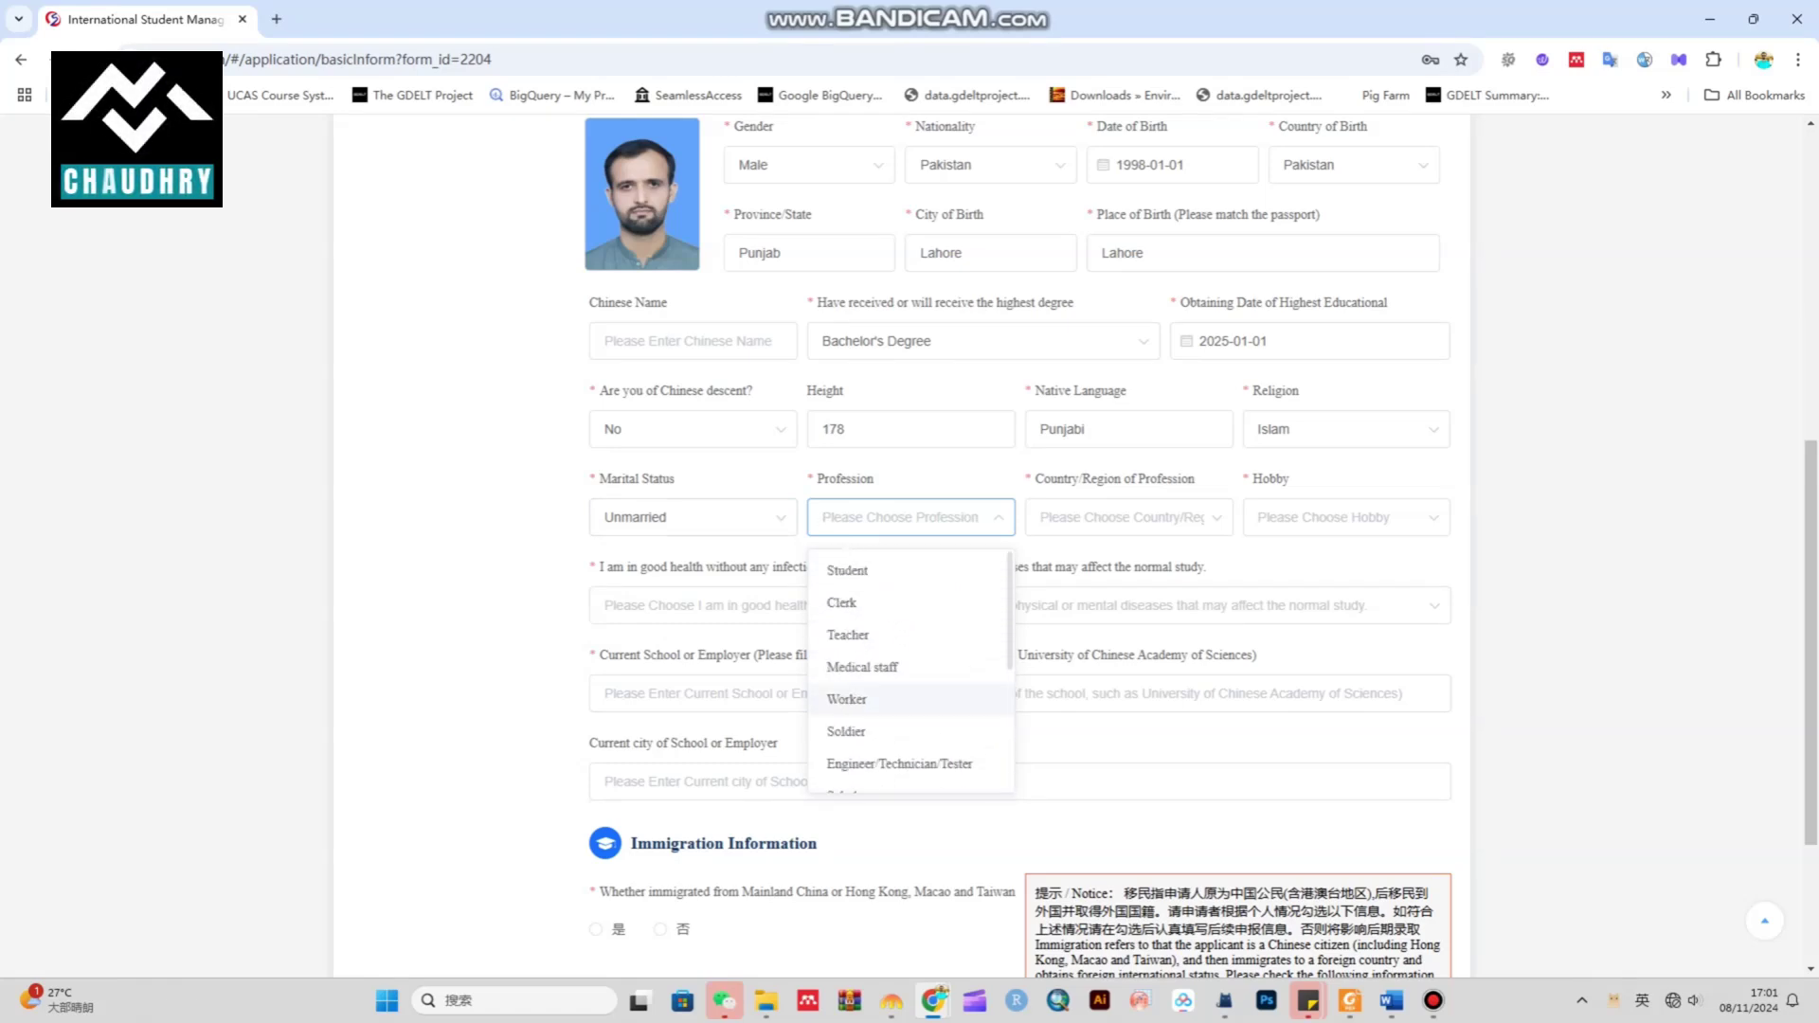
pyautogui.click(853, 577)
pyautogui.click(1061, 519)
pyautogui.write('pak')
pyautogui.click(1067, 570)
# Set the hobby to Play Badminton
pyautogui.click(1345, 518)
pyautogui.scroll(-3, 1346, 682)
pyautogui.click(1306, 705)
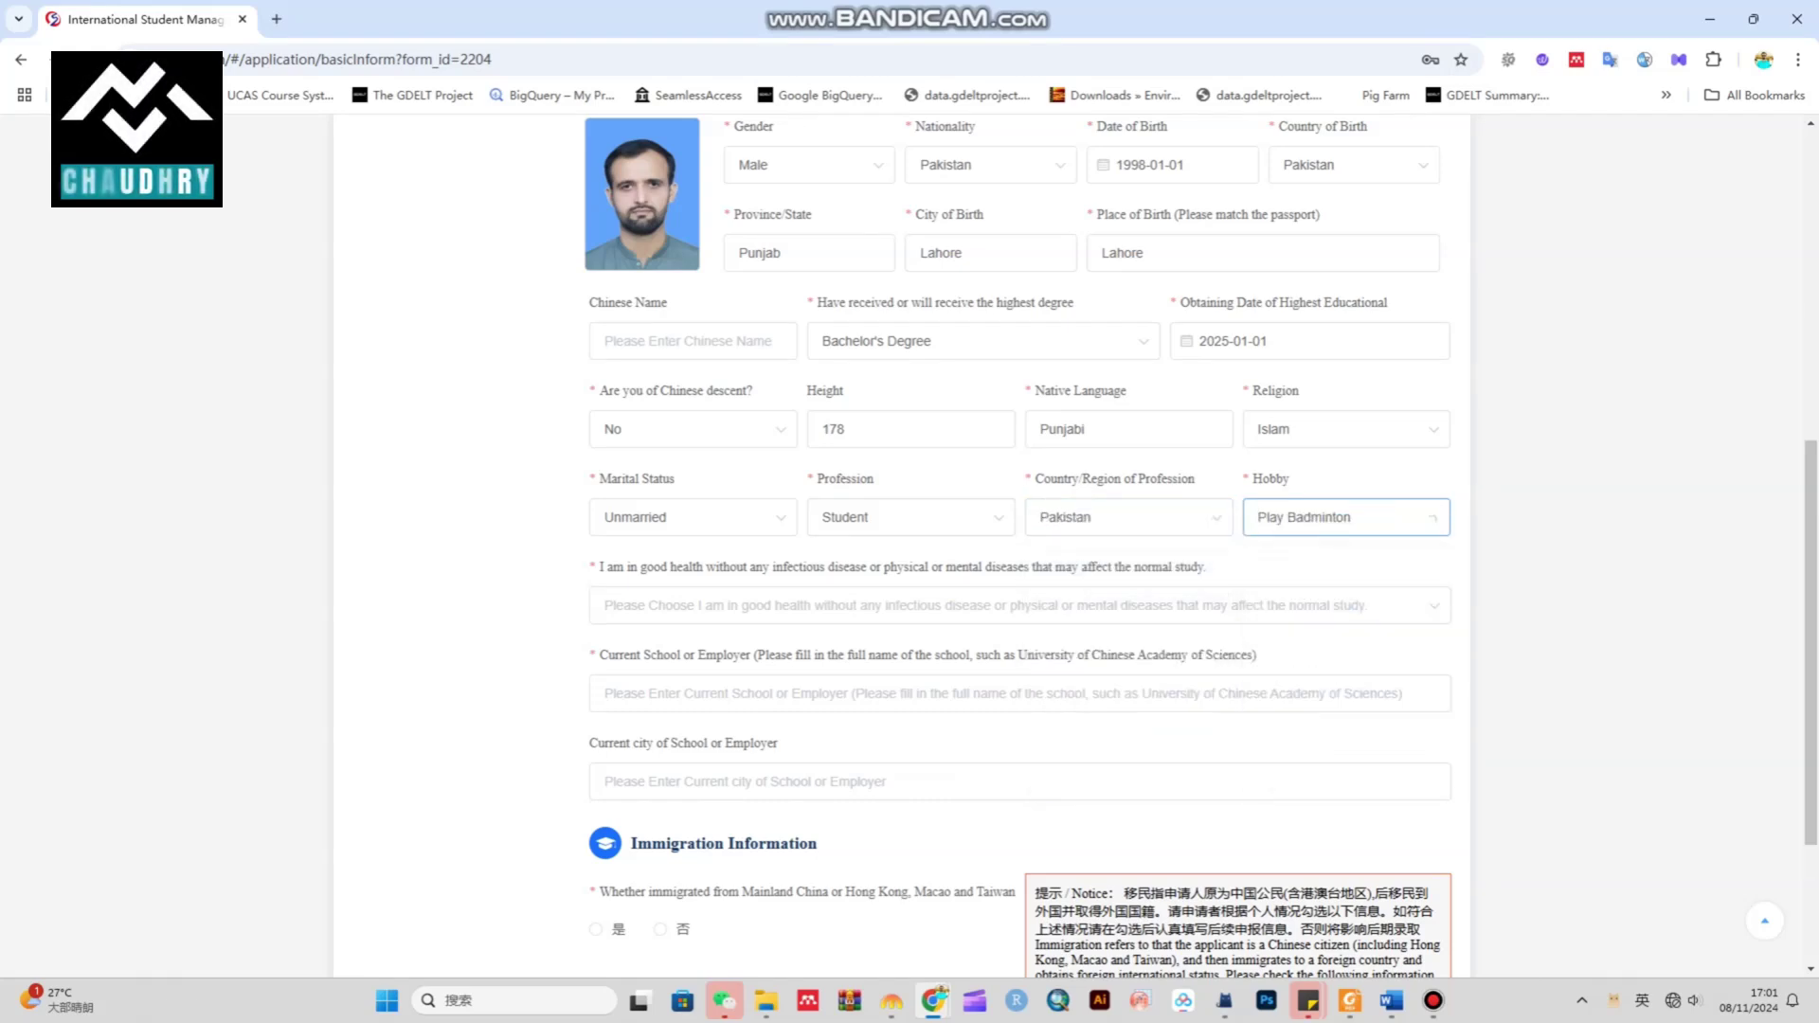
pyautogui.click(1307, 743)
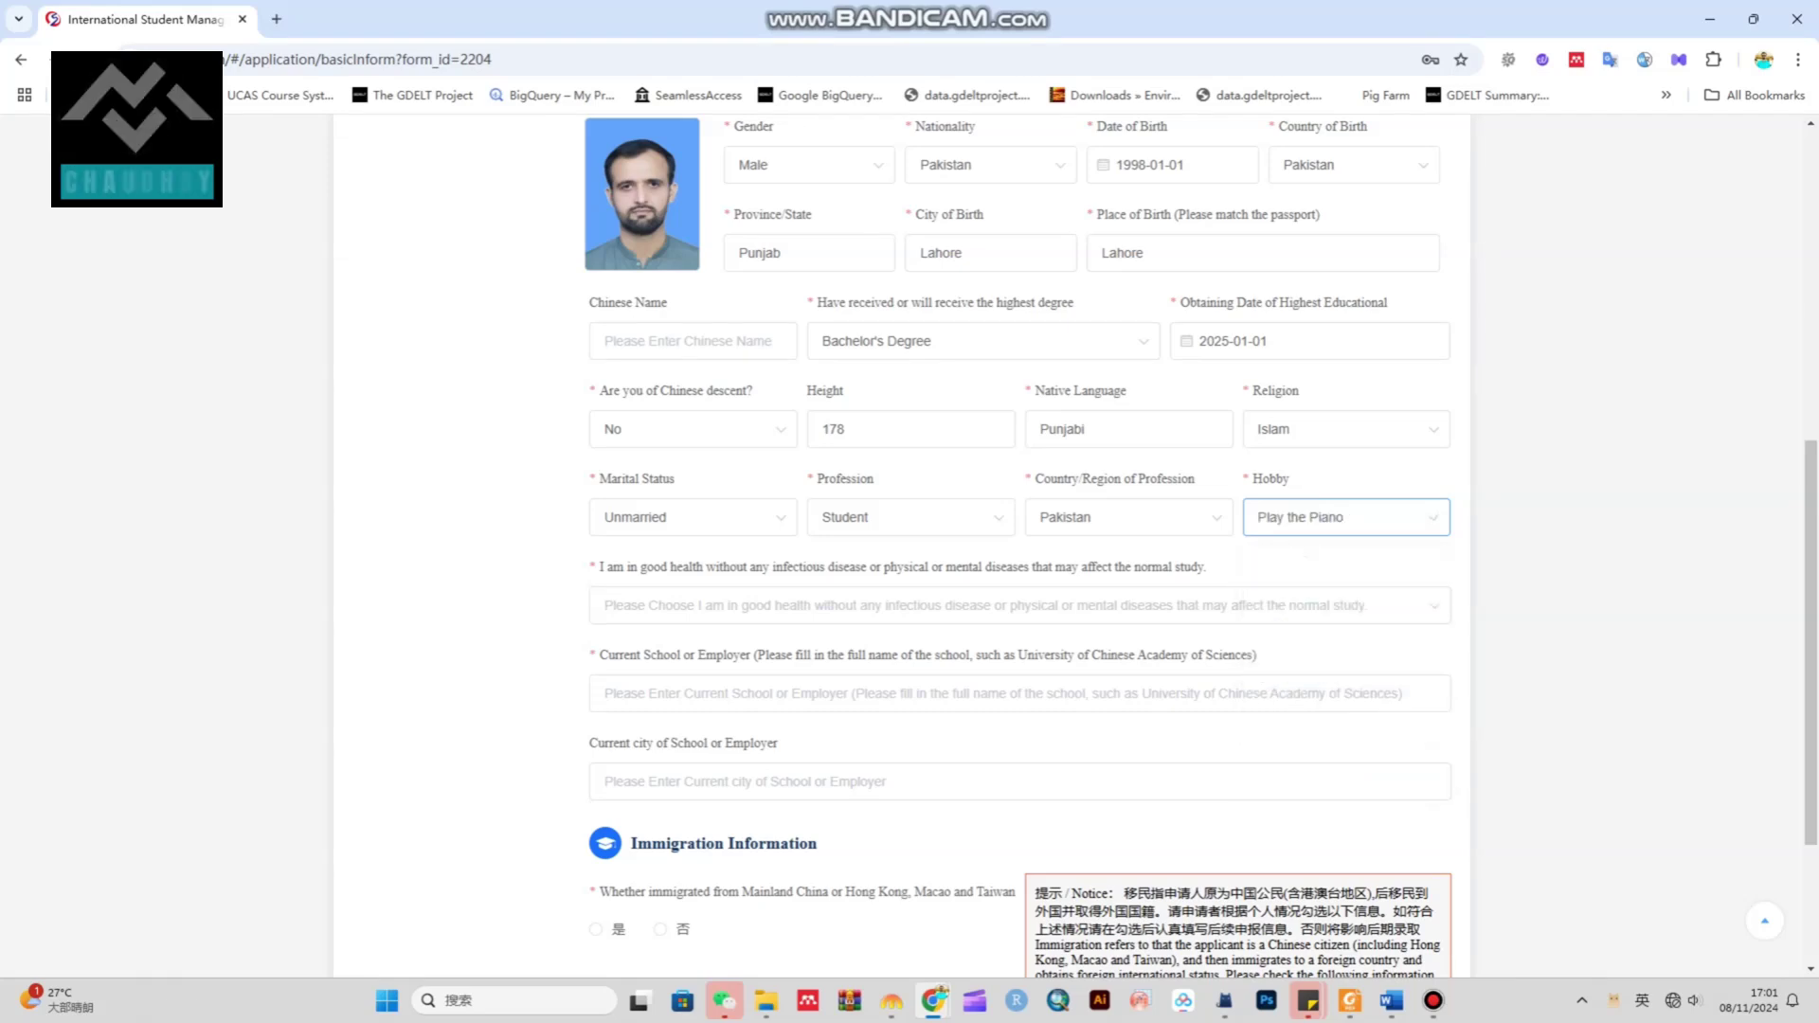
pyautogui.click(1345, 517)
pyautogui.scroll(-2, 1345, 682)
pyautogui.click(1308, 707)
# Answer Yes to the good health question
pyautogui.moveTo(607, 567); pyautogui.dragTo(1204, 567)
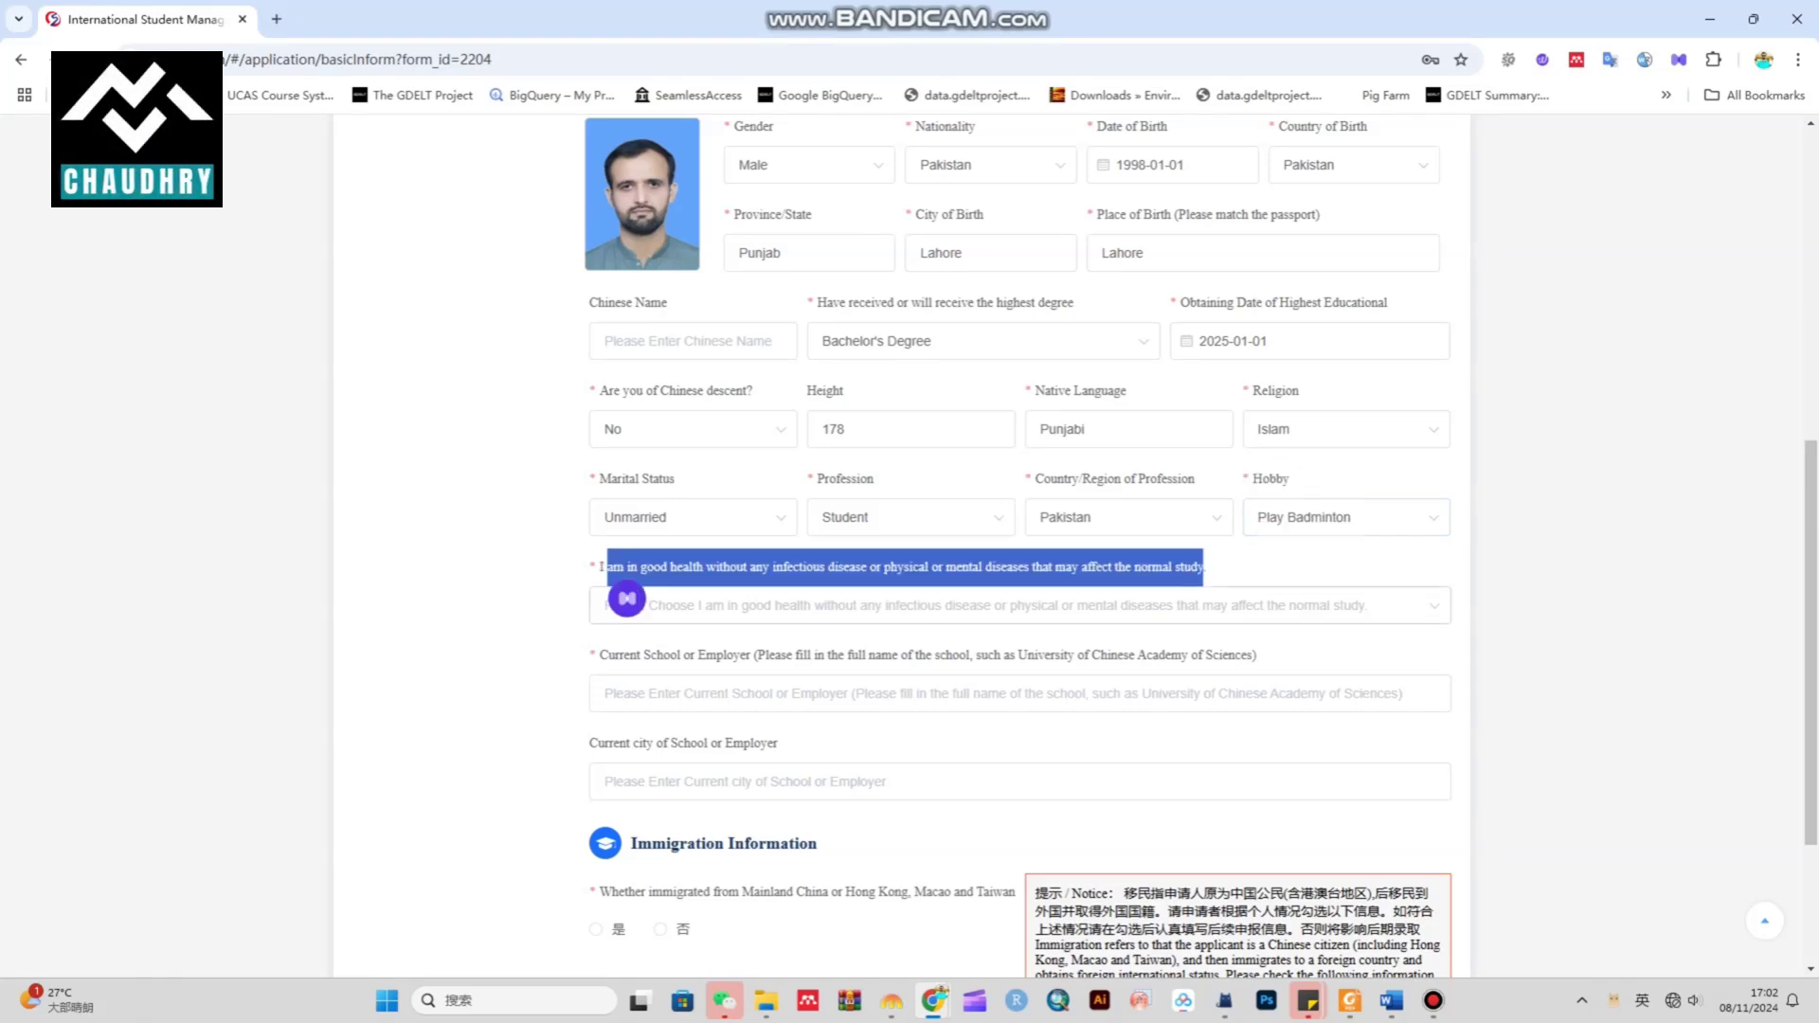
pyautogui.click(948, 606)
pyautogui.click(663, 654)
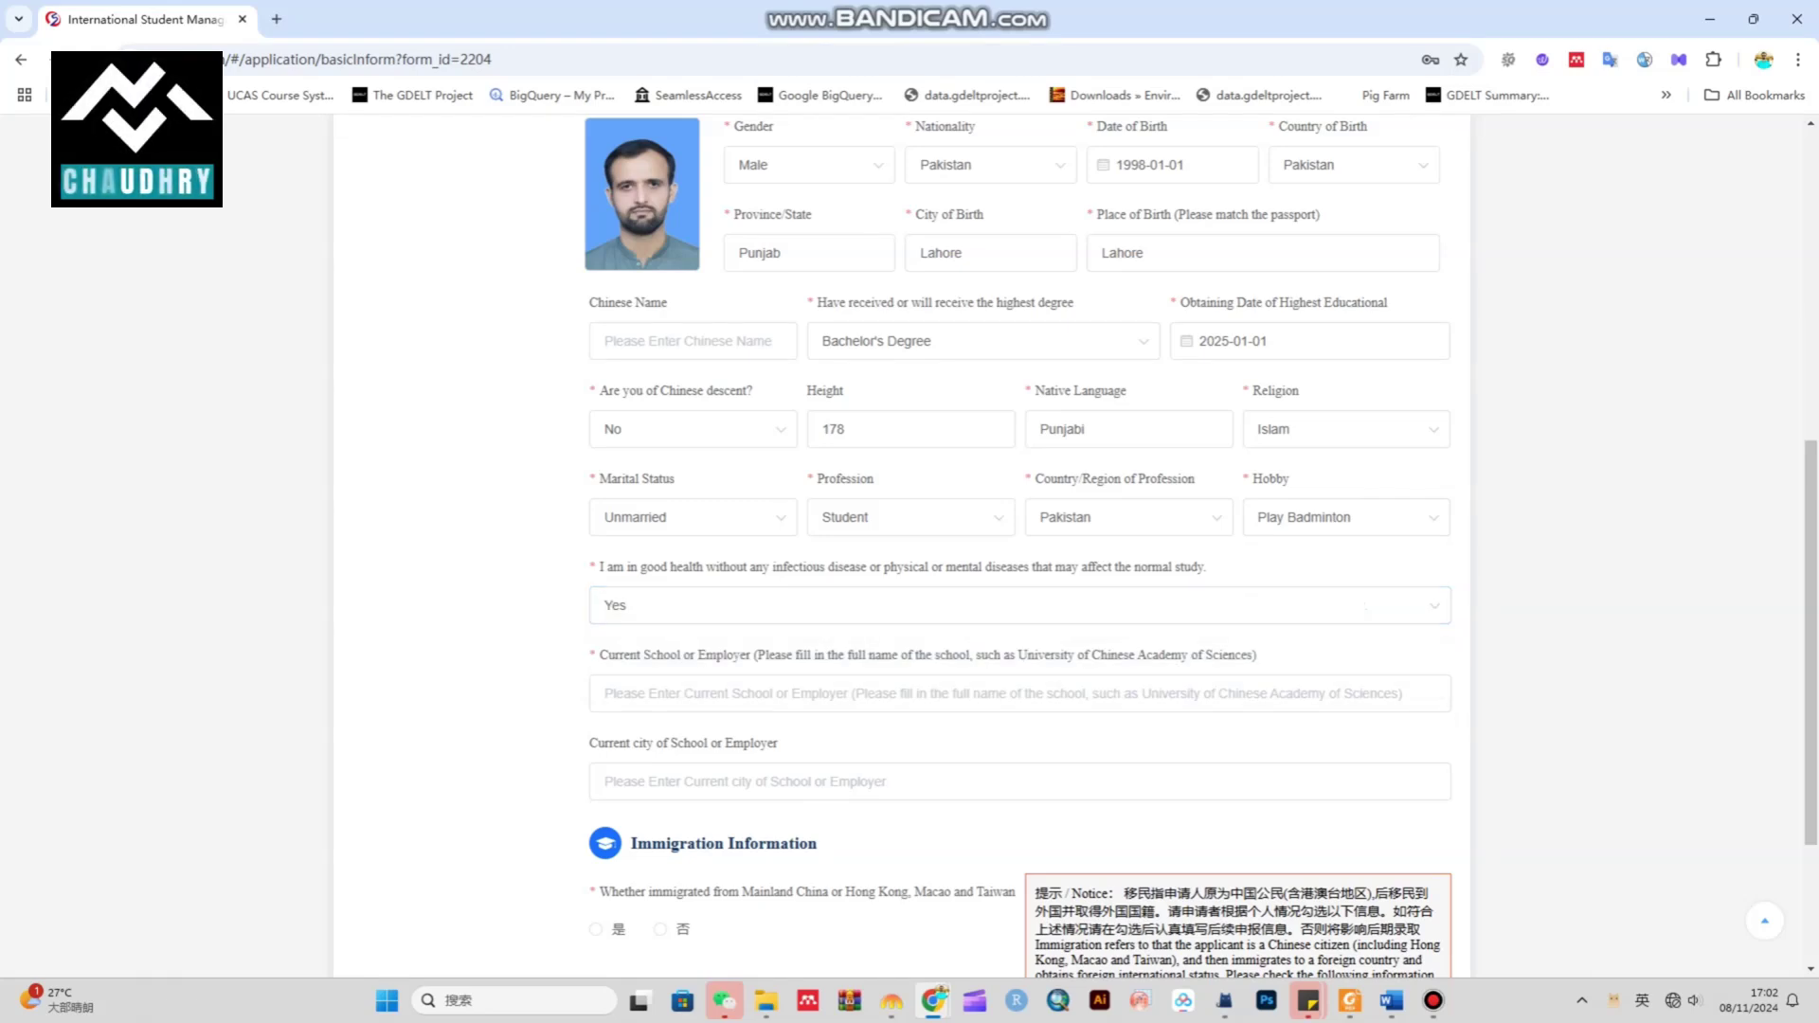
pyautogui.scroll(-1, 1019, 547)
pyautogui.moveTo(619, 560); pyautogui.dragTo(1256, 560)
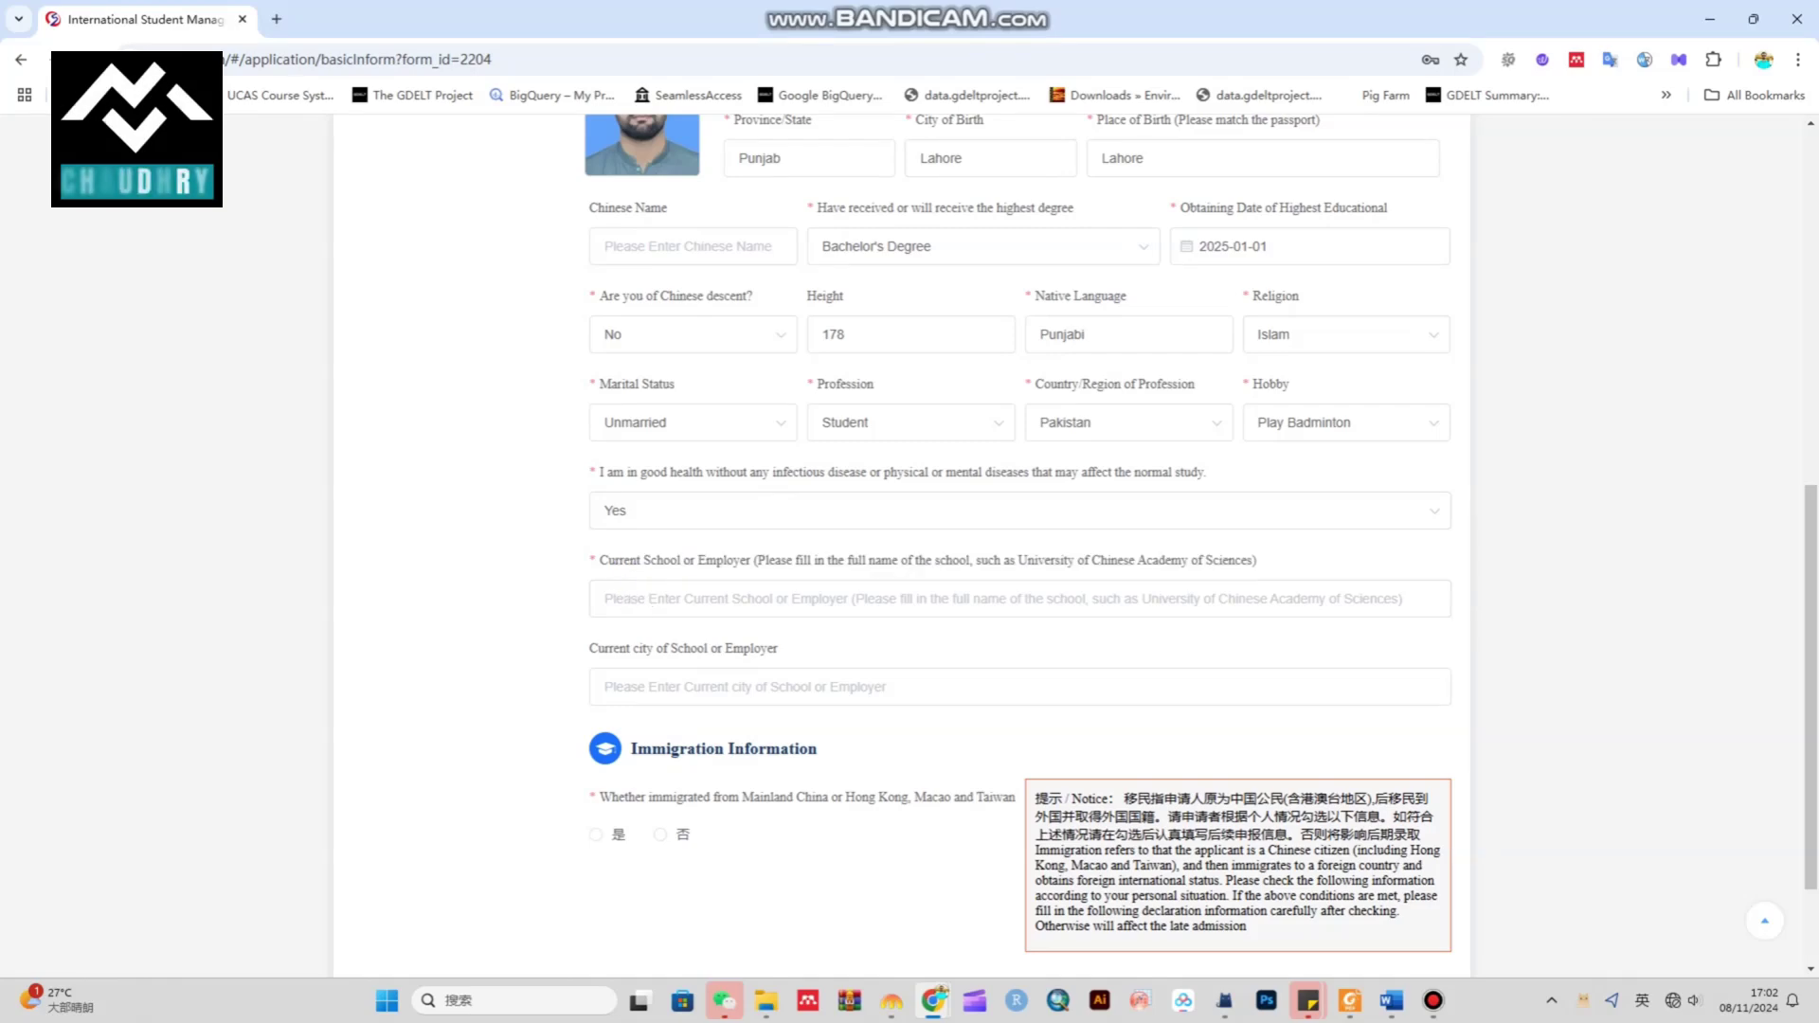
# Enter current school 'Qau university' in the city 'islamabad'
pyautogui.click(1020, 598)
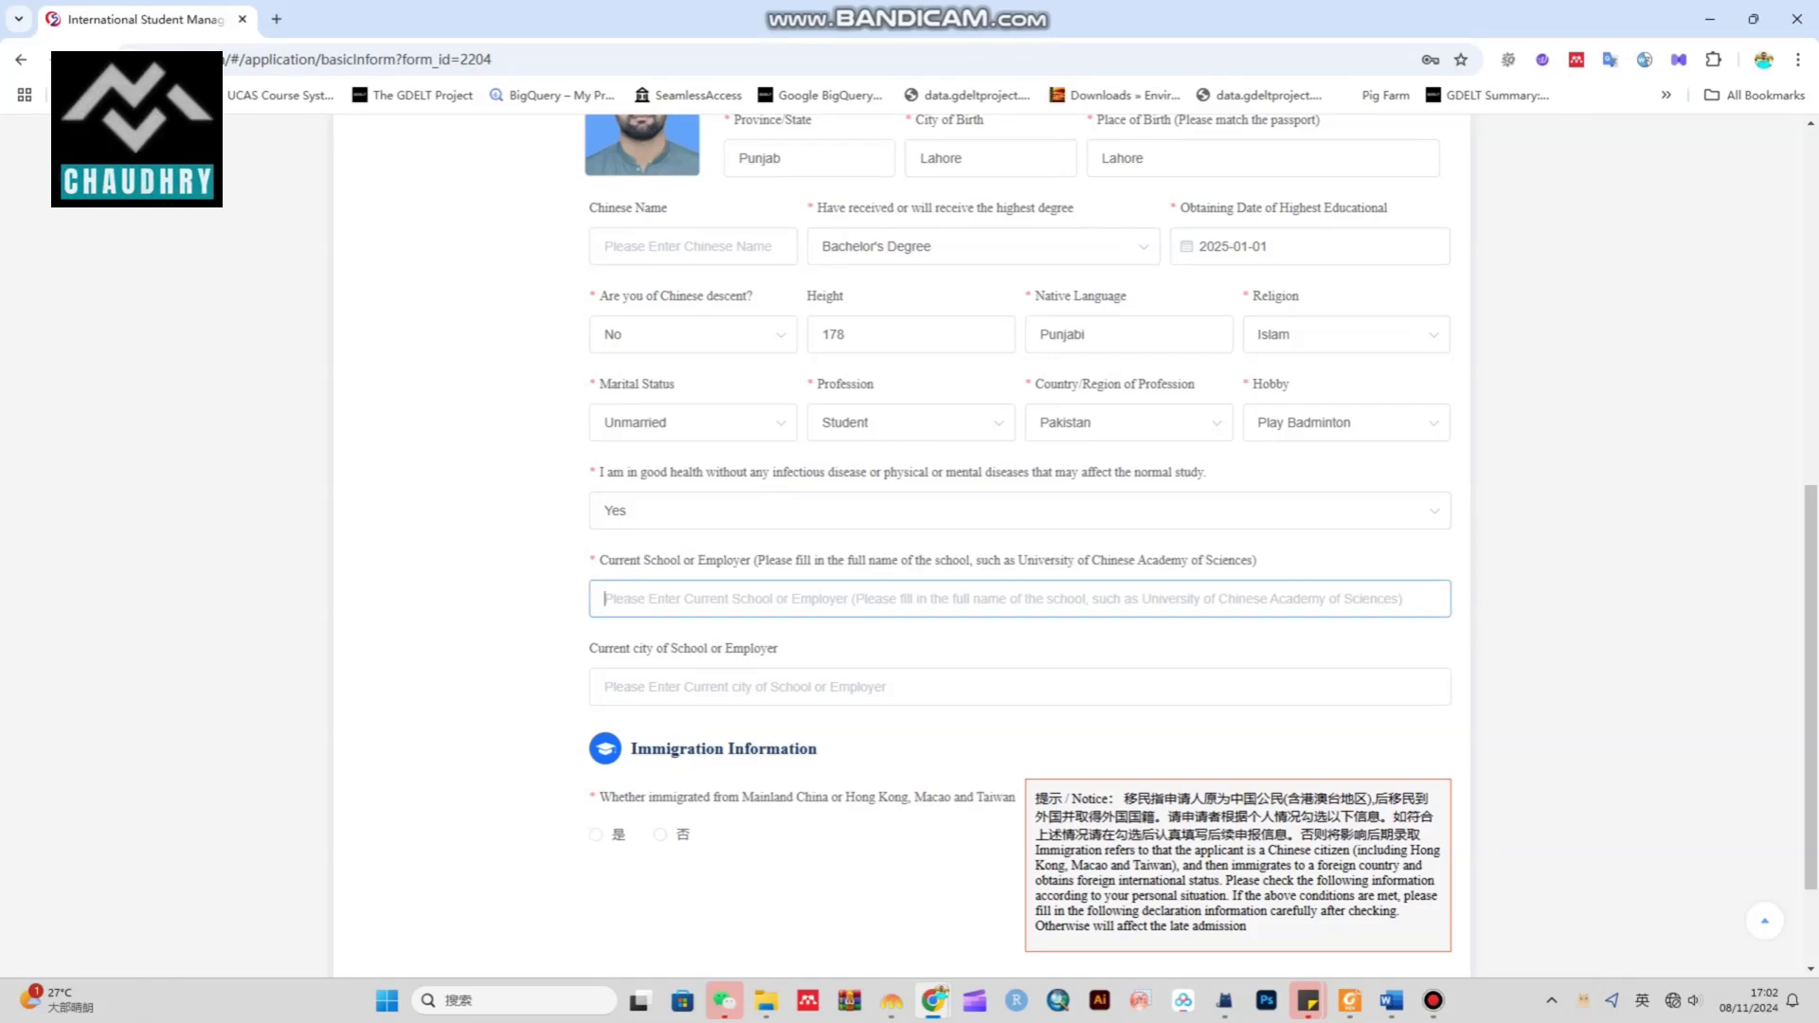
pyautogui.write('Qau')
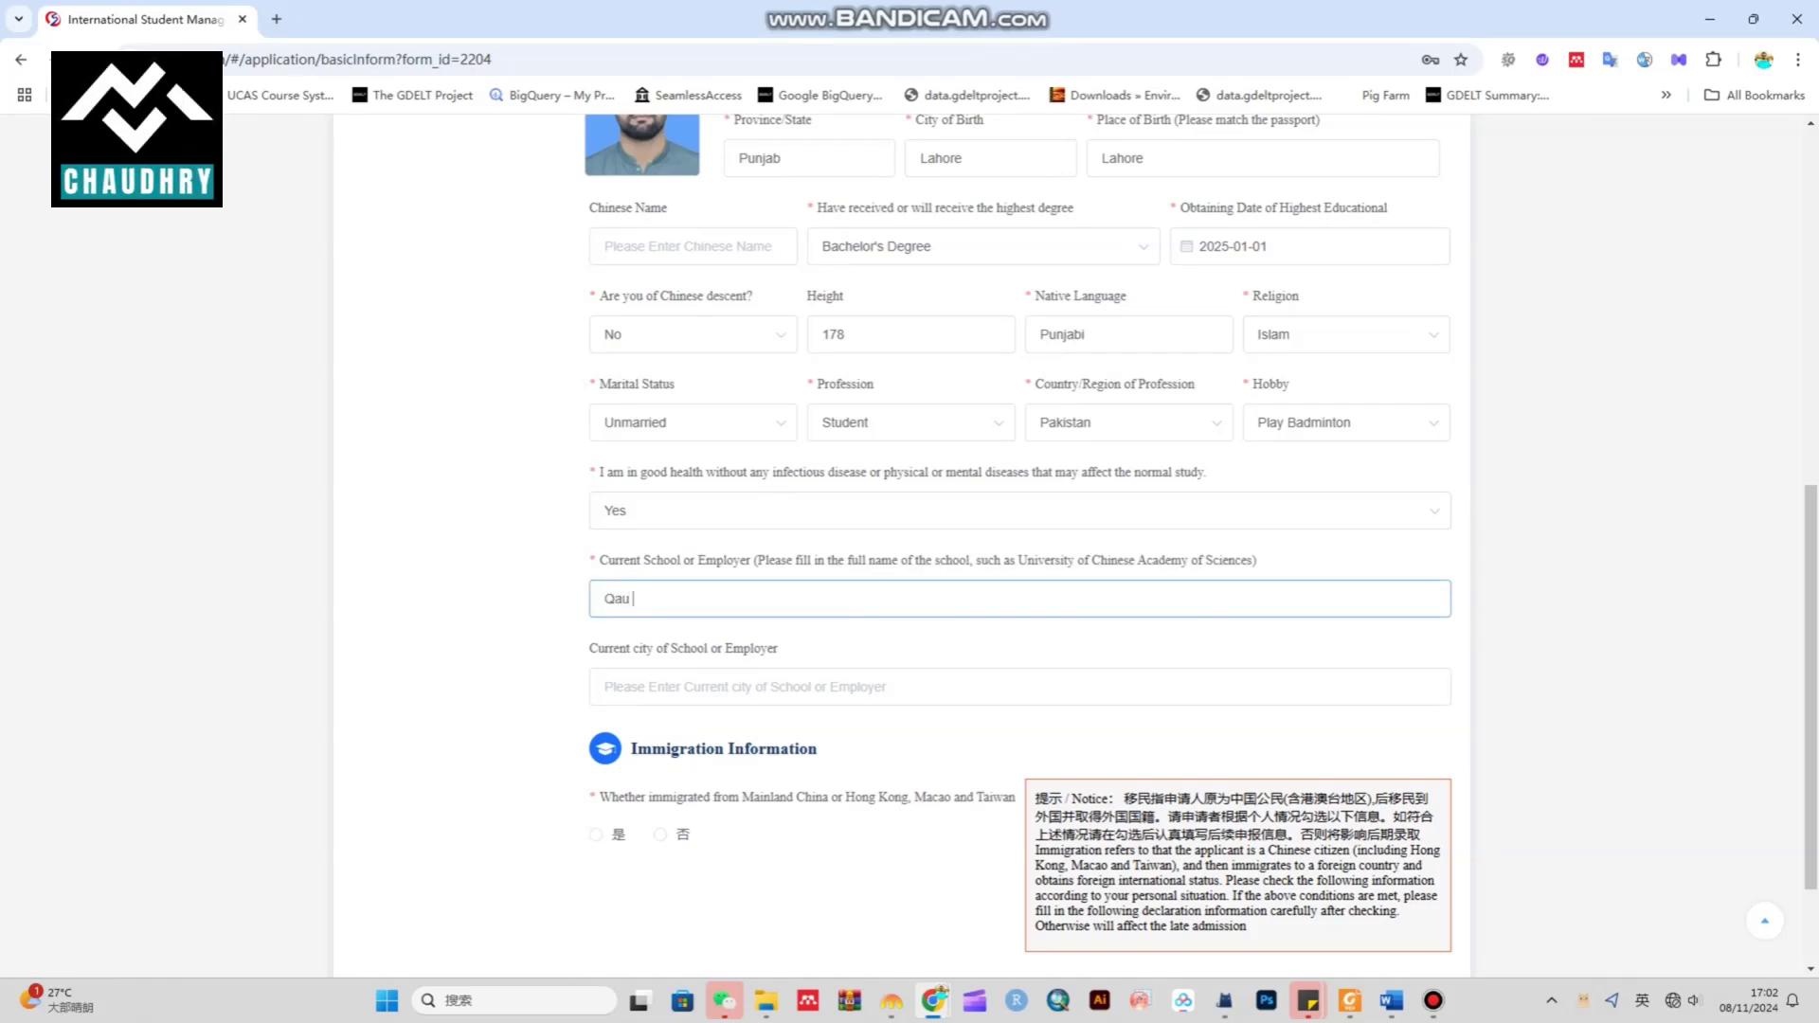
pyautogui.write(' university')
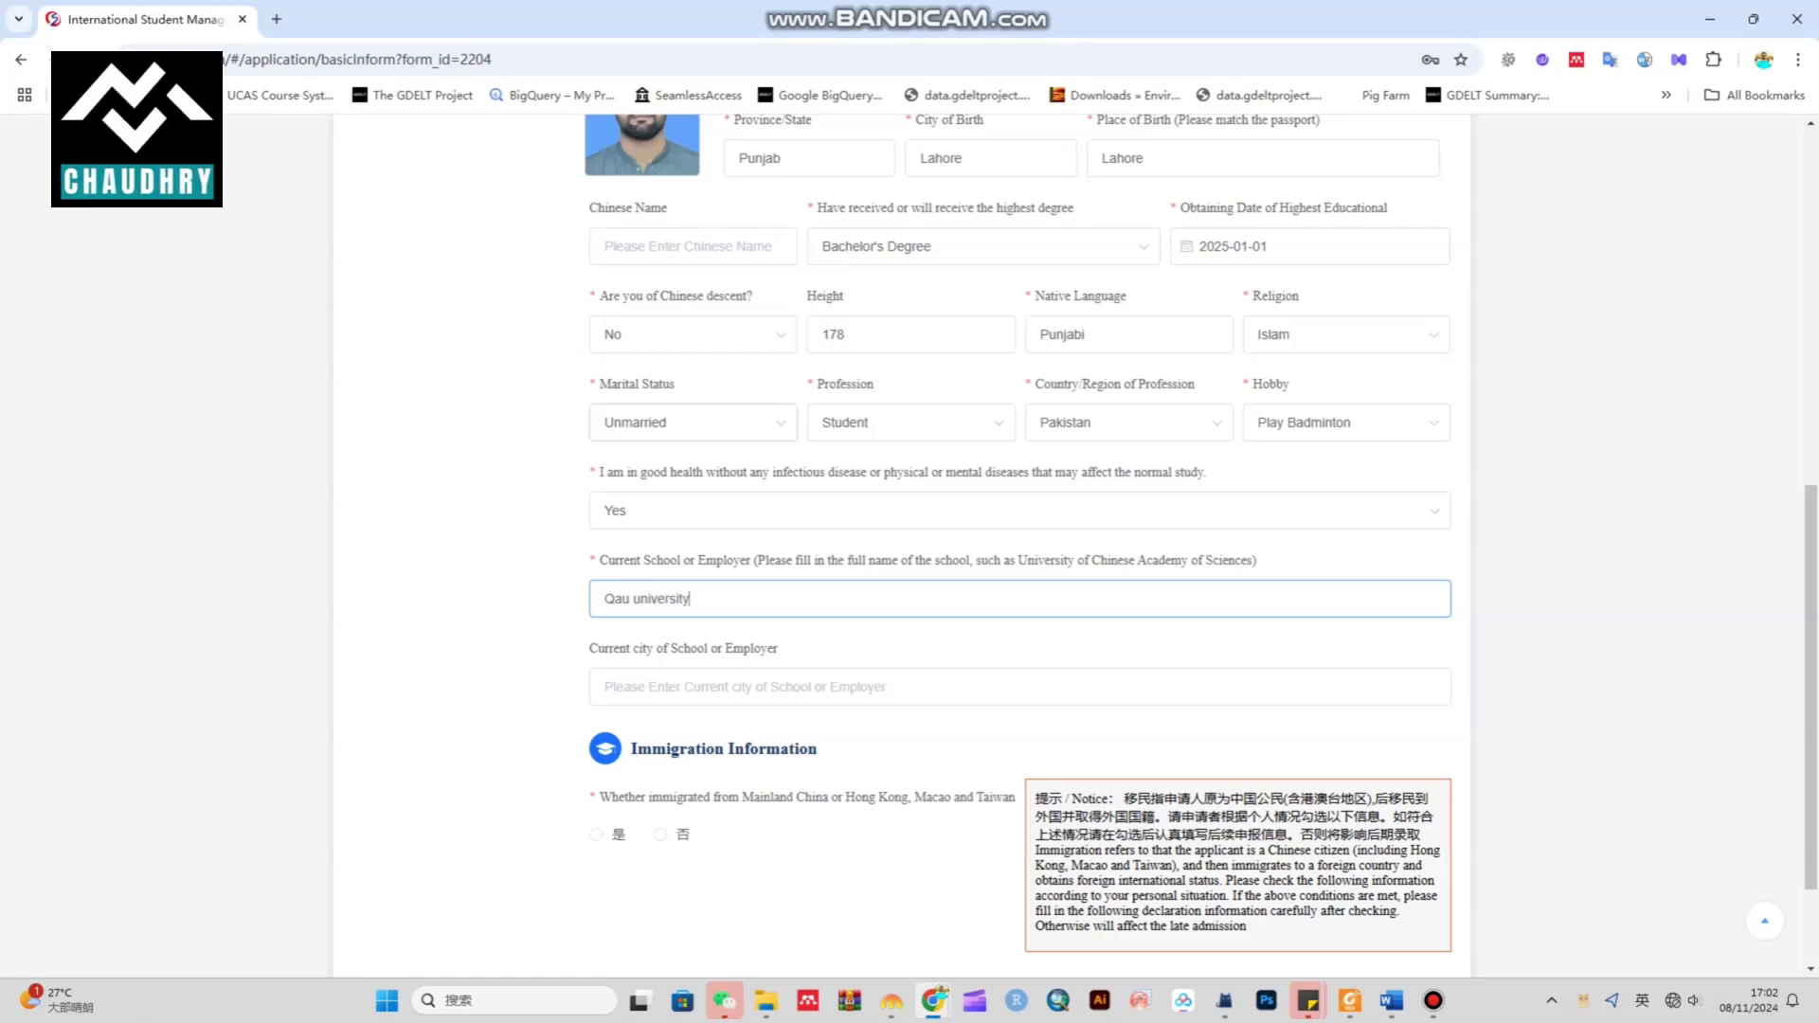
pyautogui.click(1020, 687)
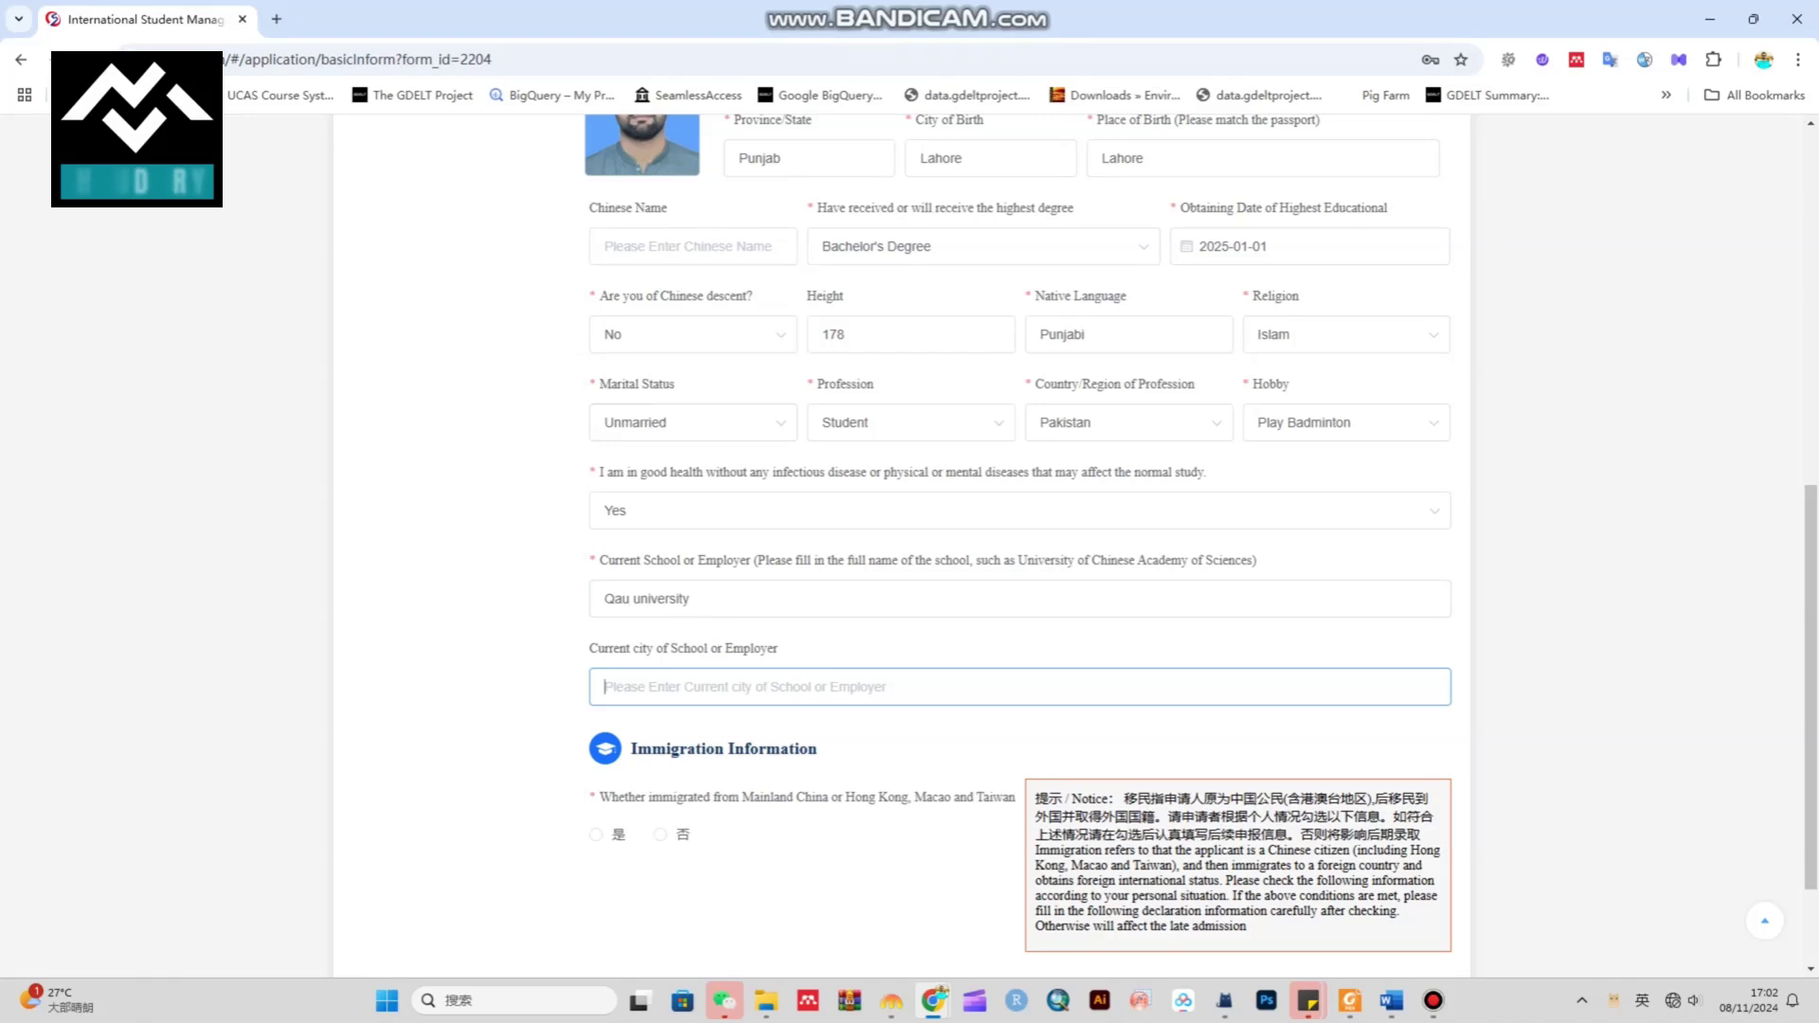
pyautogui.write('islamabad')
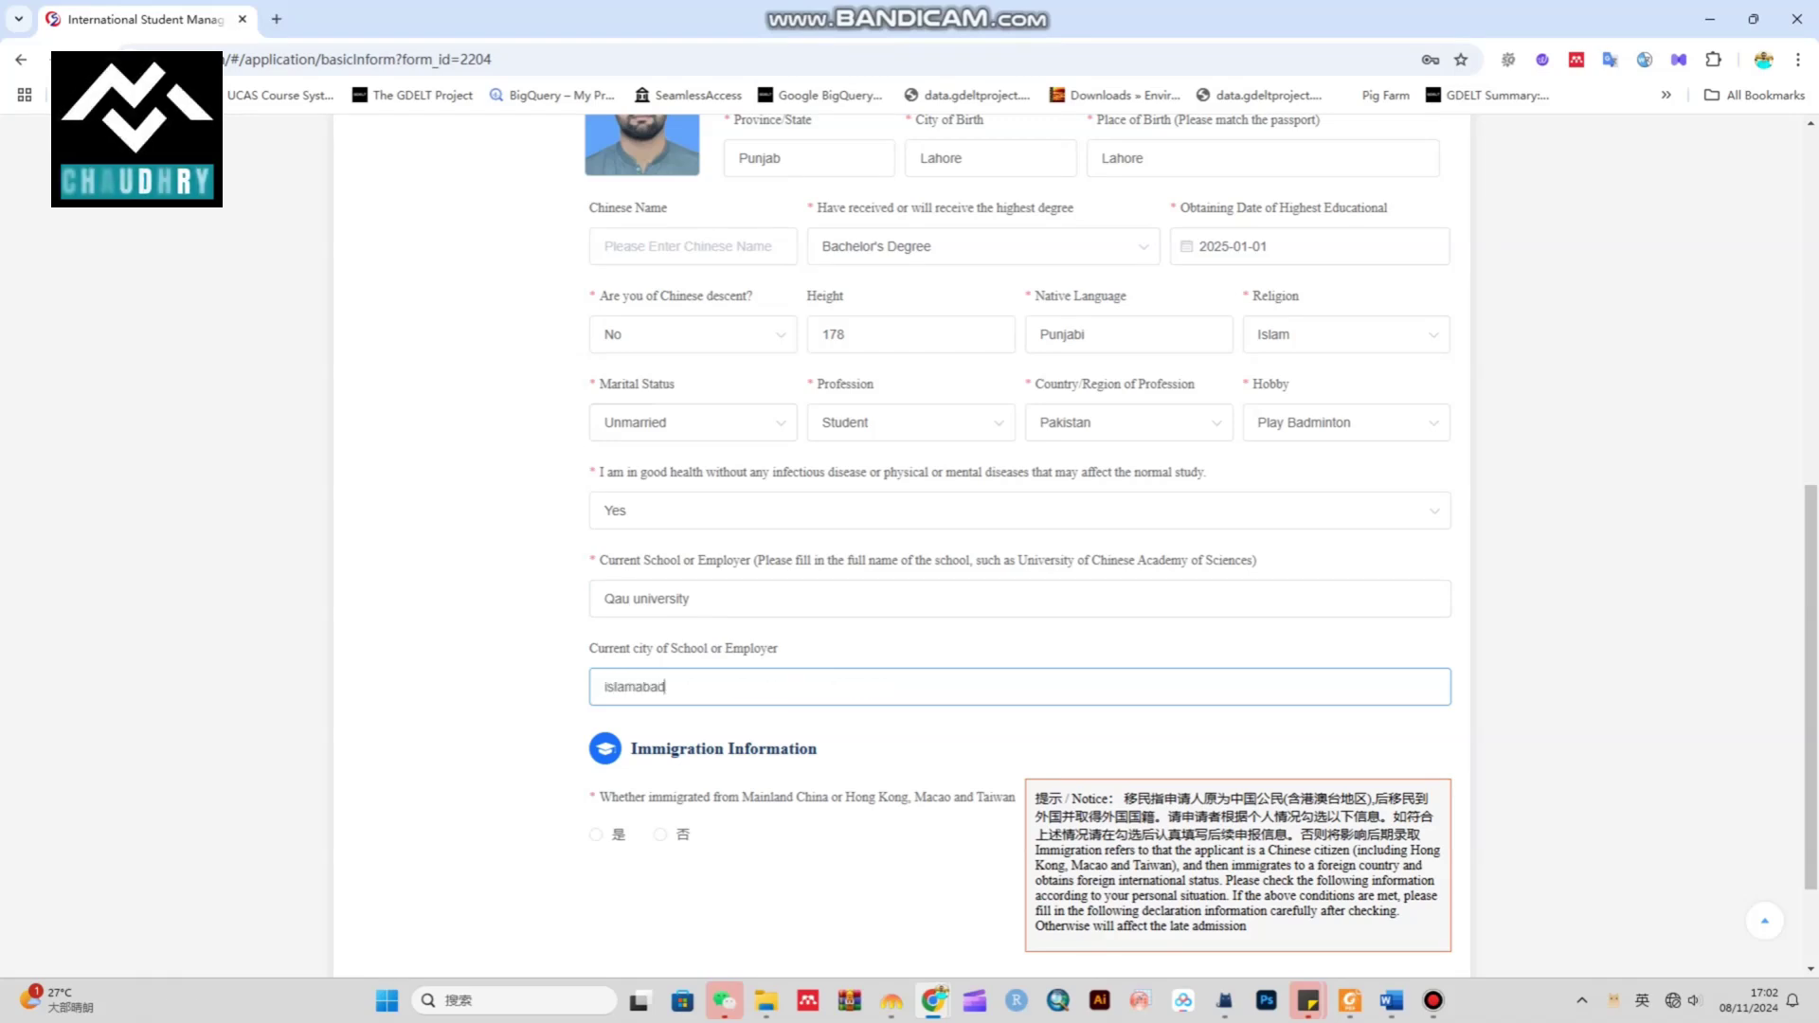
# Answer No to the immigration question and submit the basic information page
pyautogui.scroll(-2, 1020, 530)
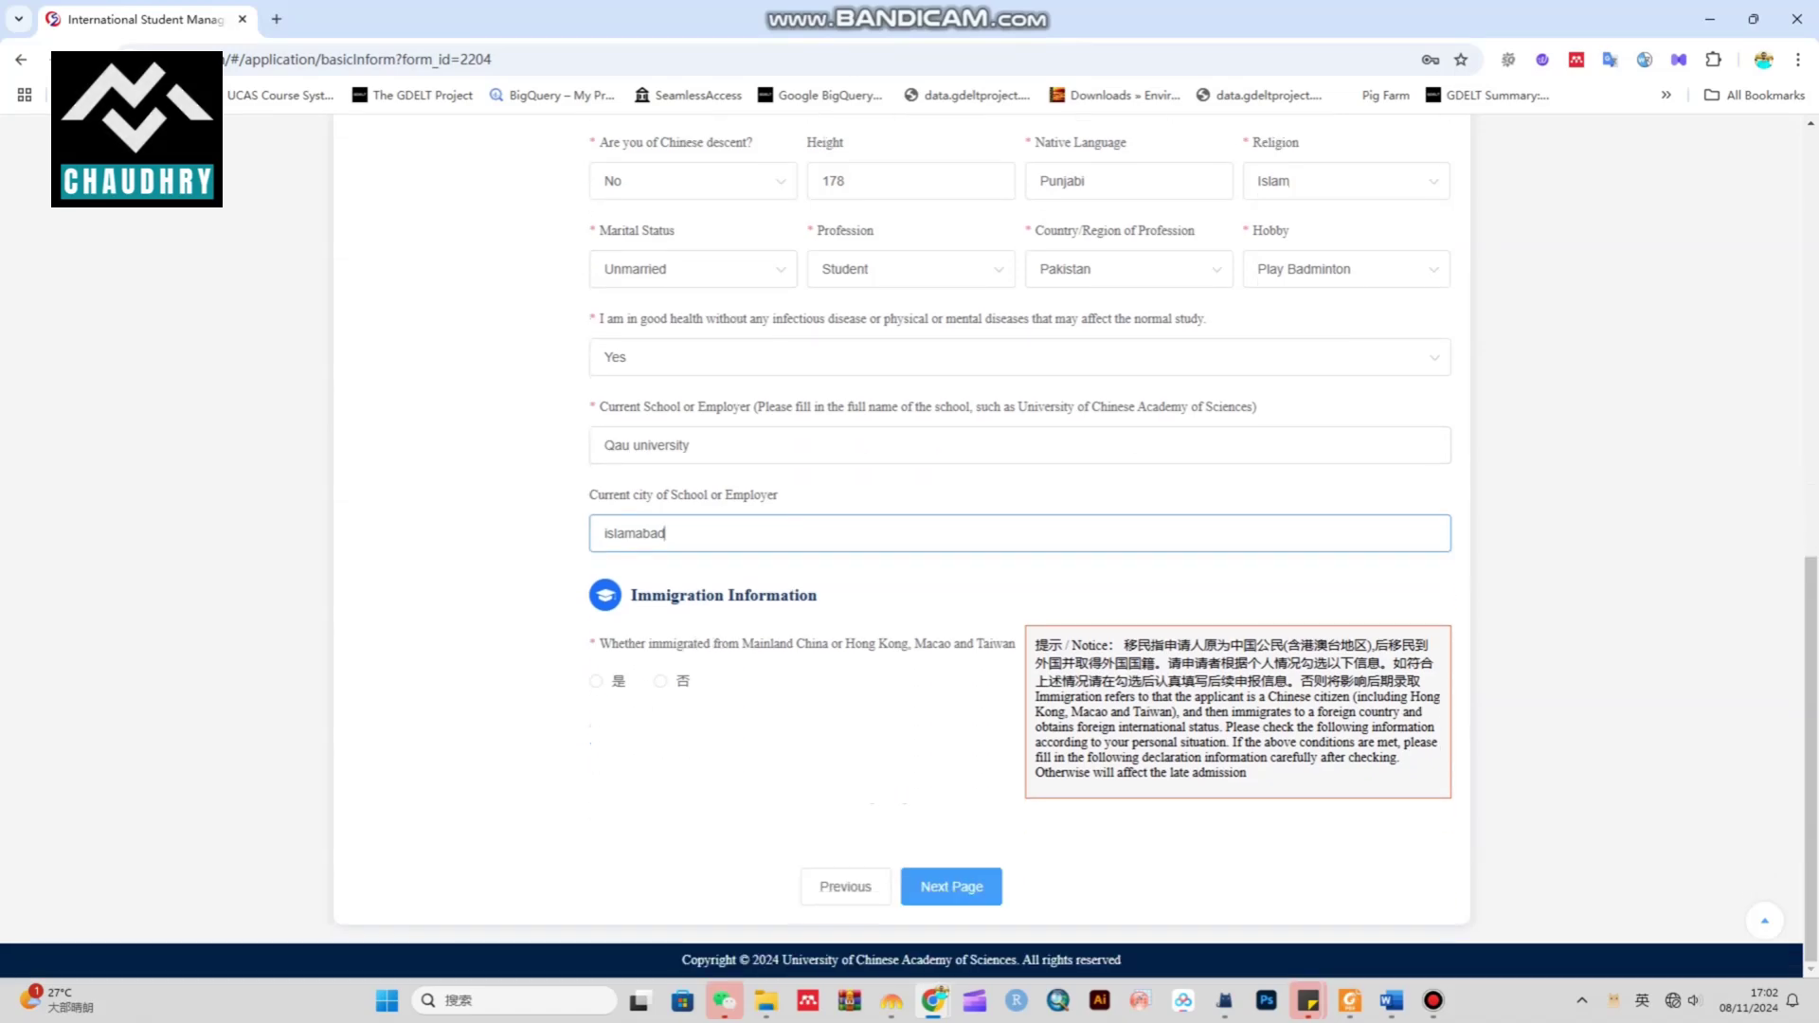
pyautogui.moveTo(599, 644); pyautogui.dragTo(1009, 644)
pyautogui.click(661, 681)
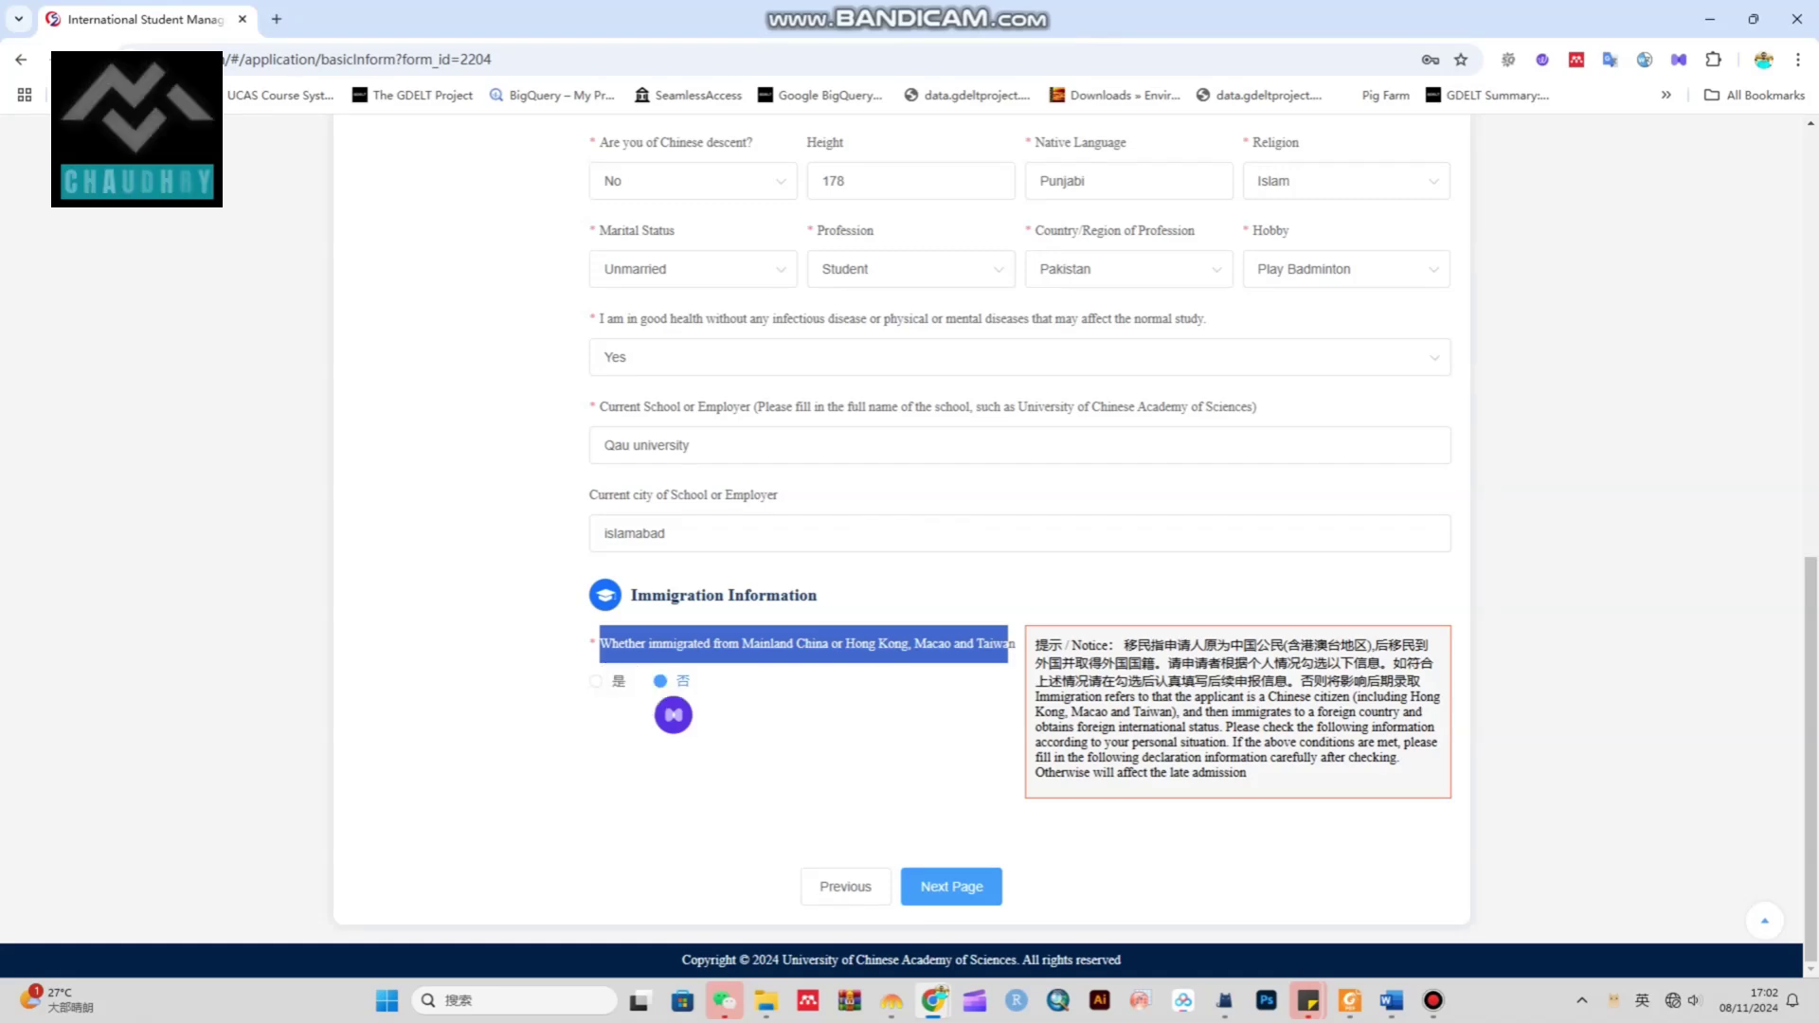
pyautogui.click(674, 714)
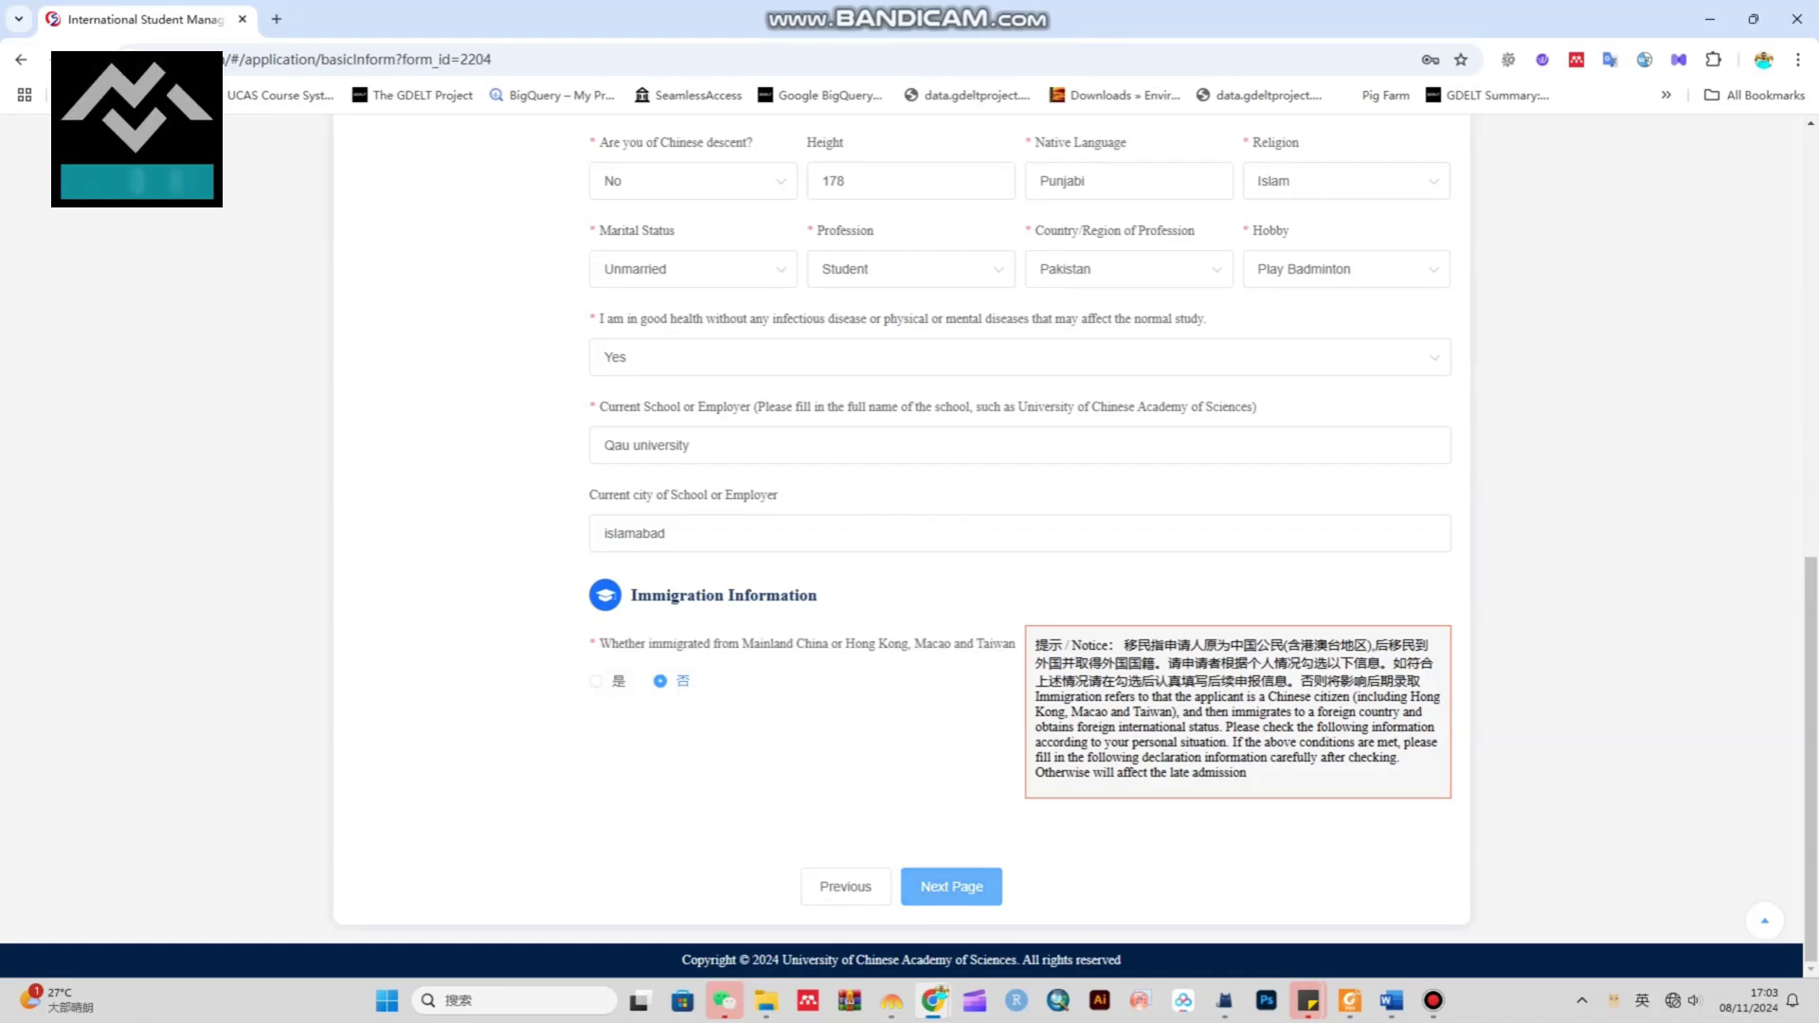
pyautogui.click(951, 885)
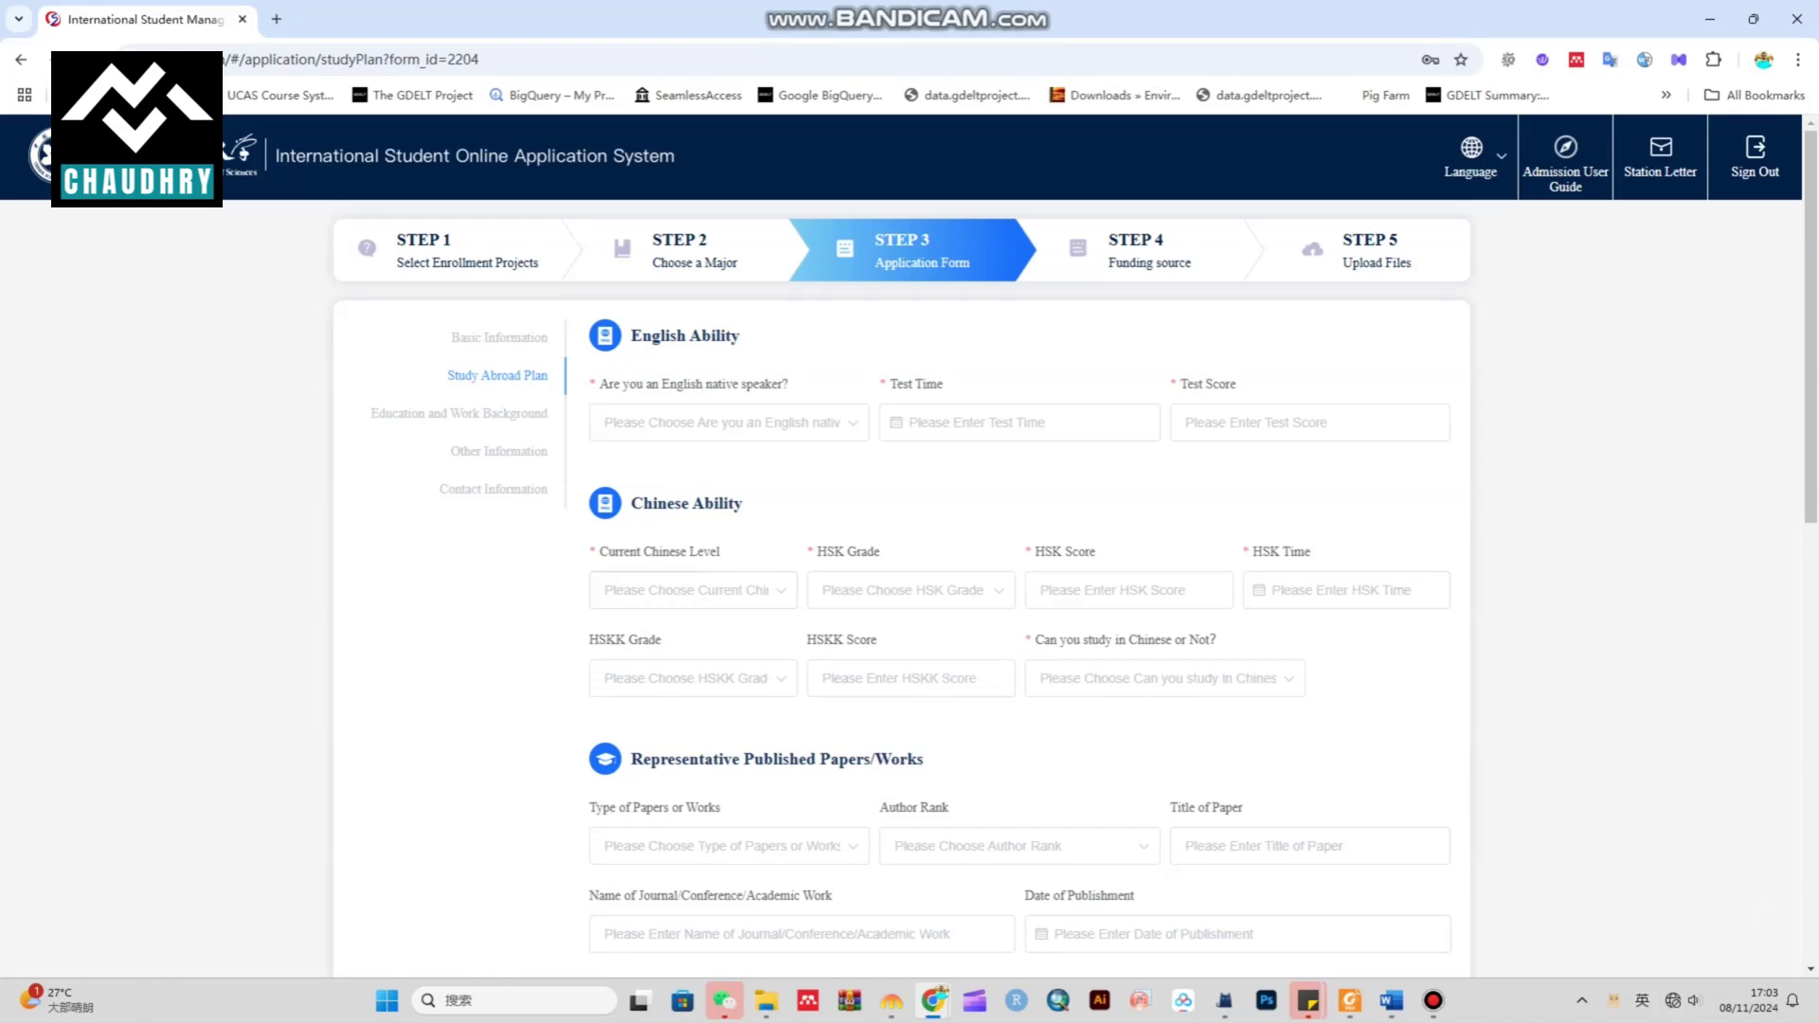
# Mark not a native English speaker, with English level Very good
pyautogui.moveTo(660, 336); pyautogui.dragTo(739, 335)
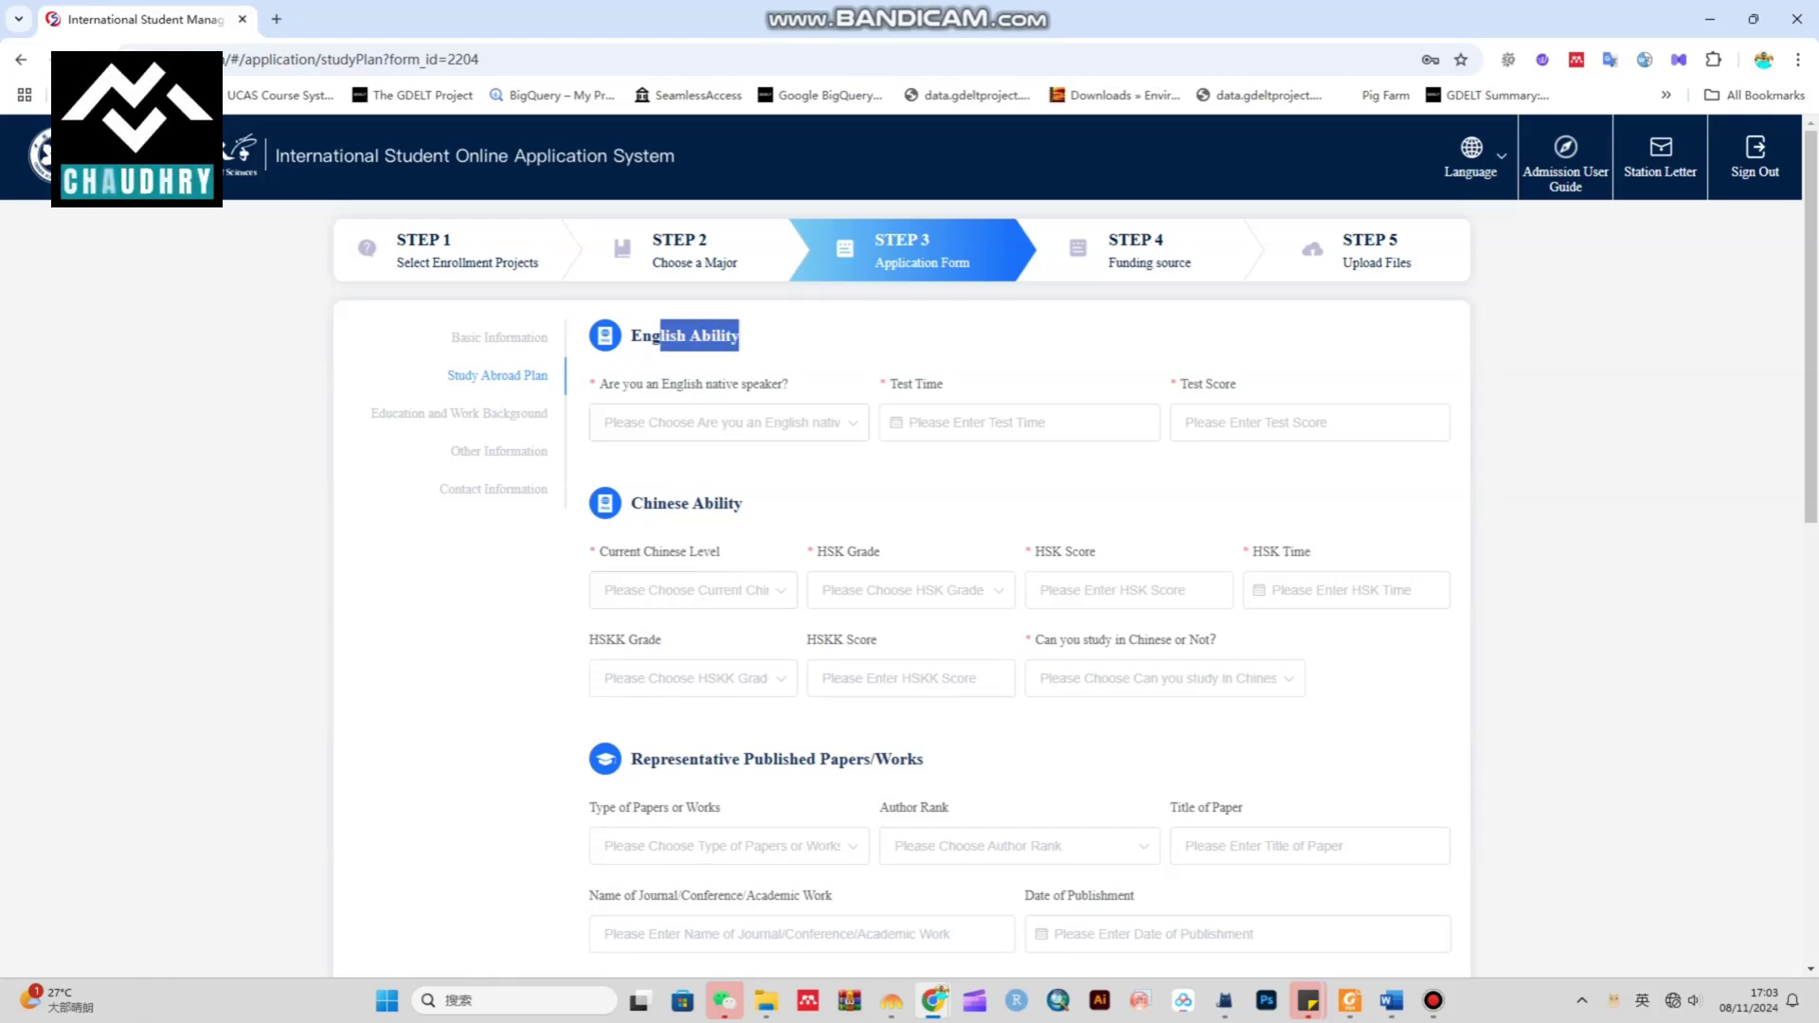
pyautogui.click(729, 423)
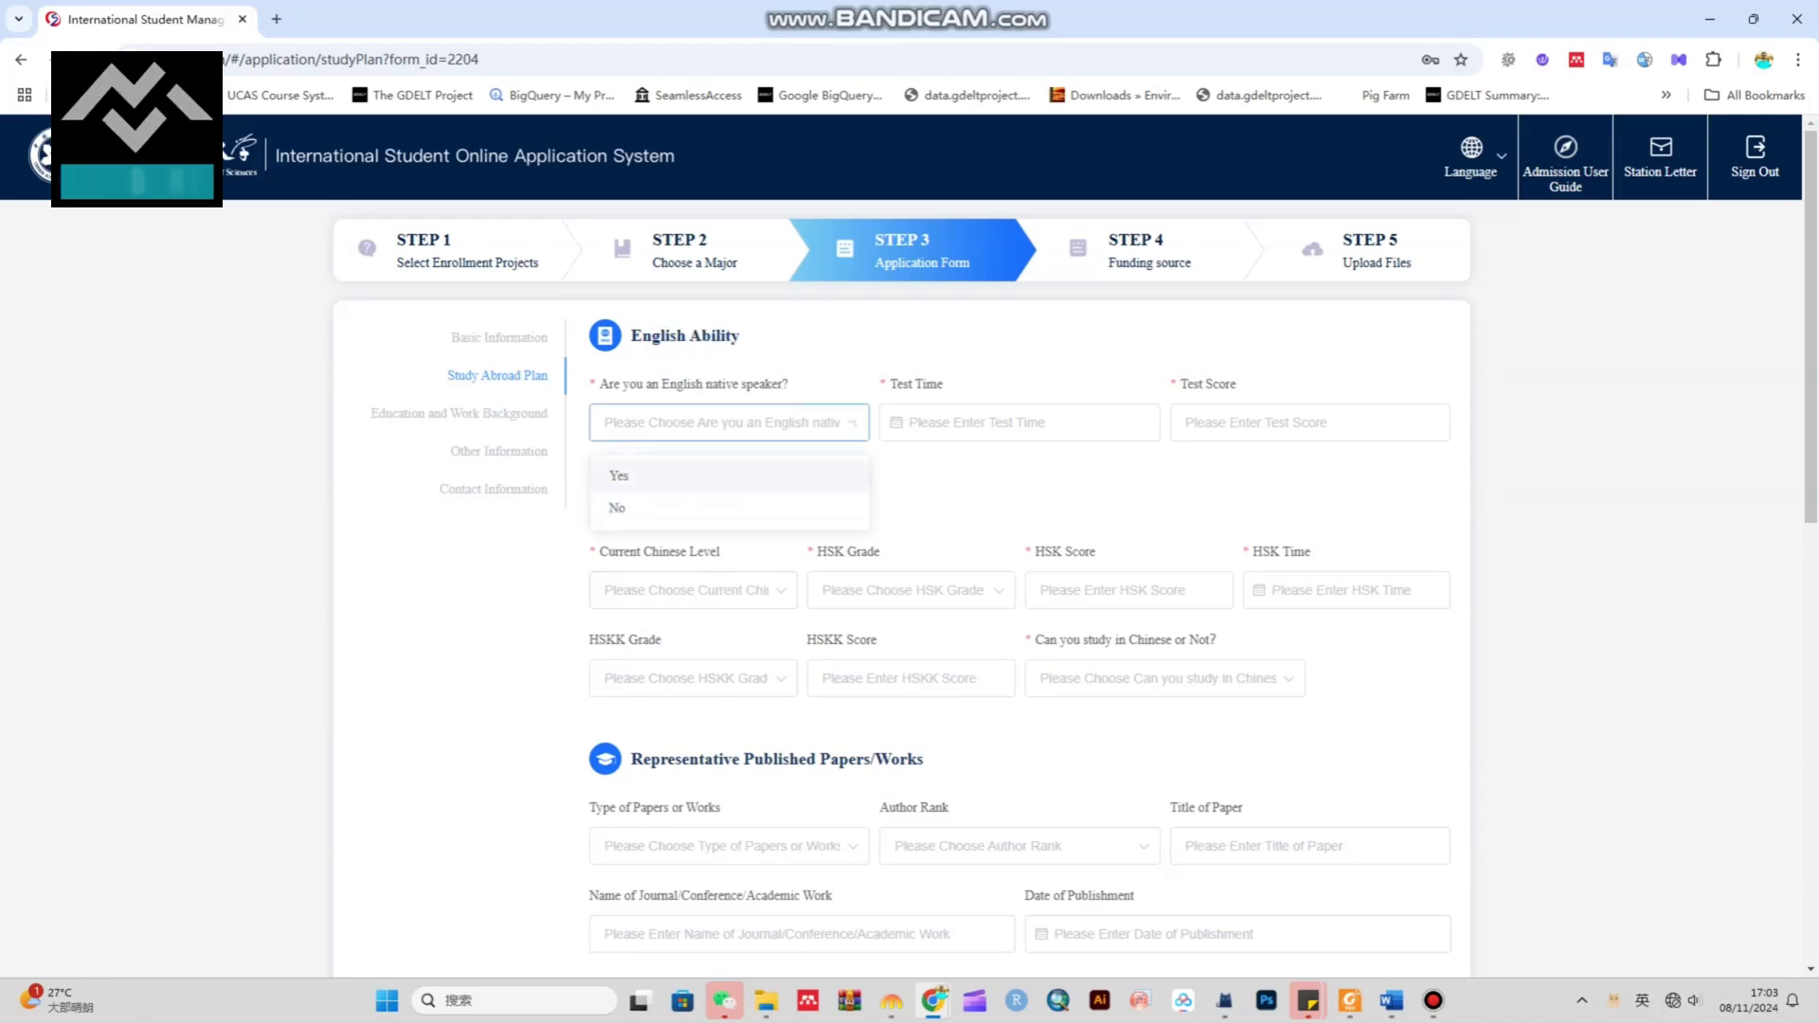
pyautogui.doubleClick(617, 508)
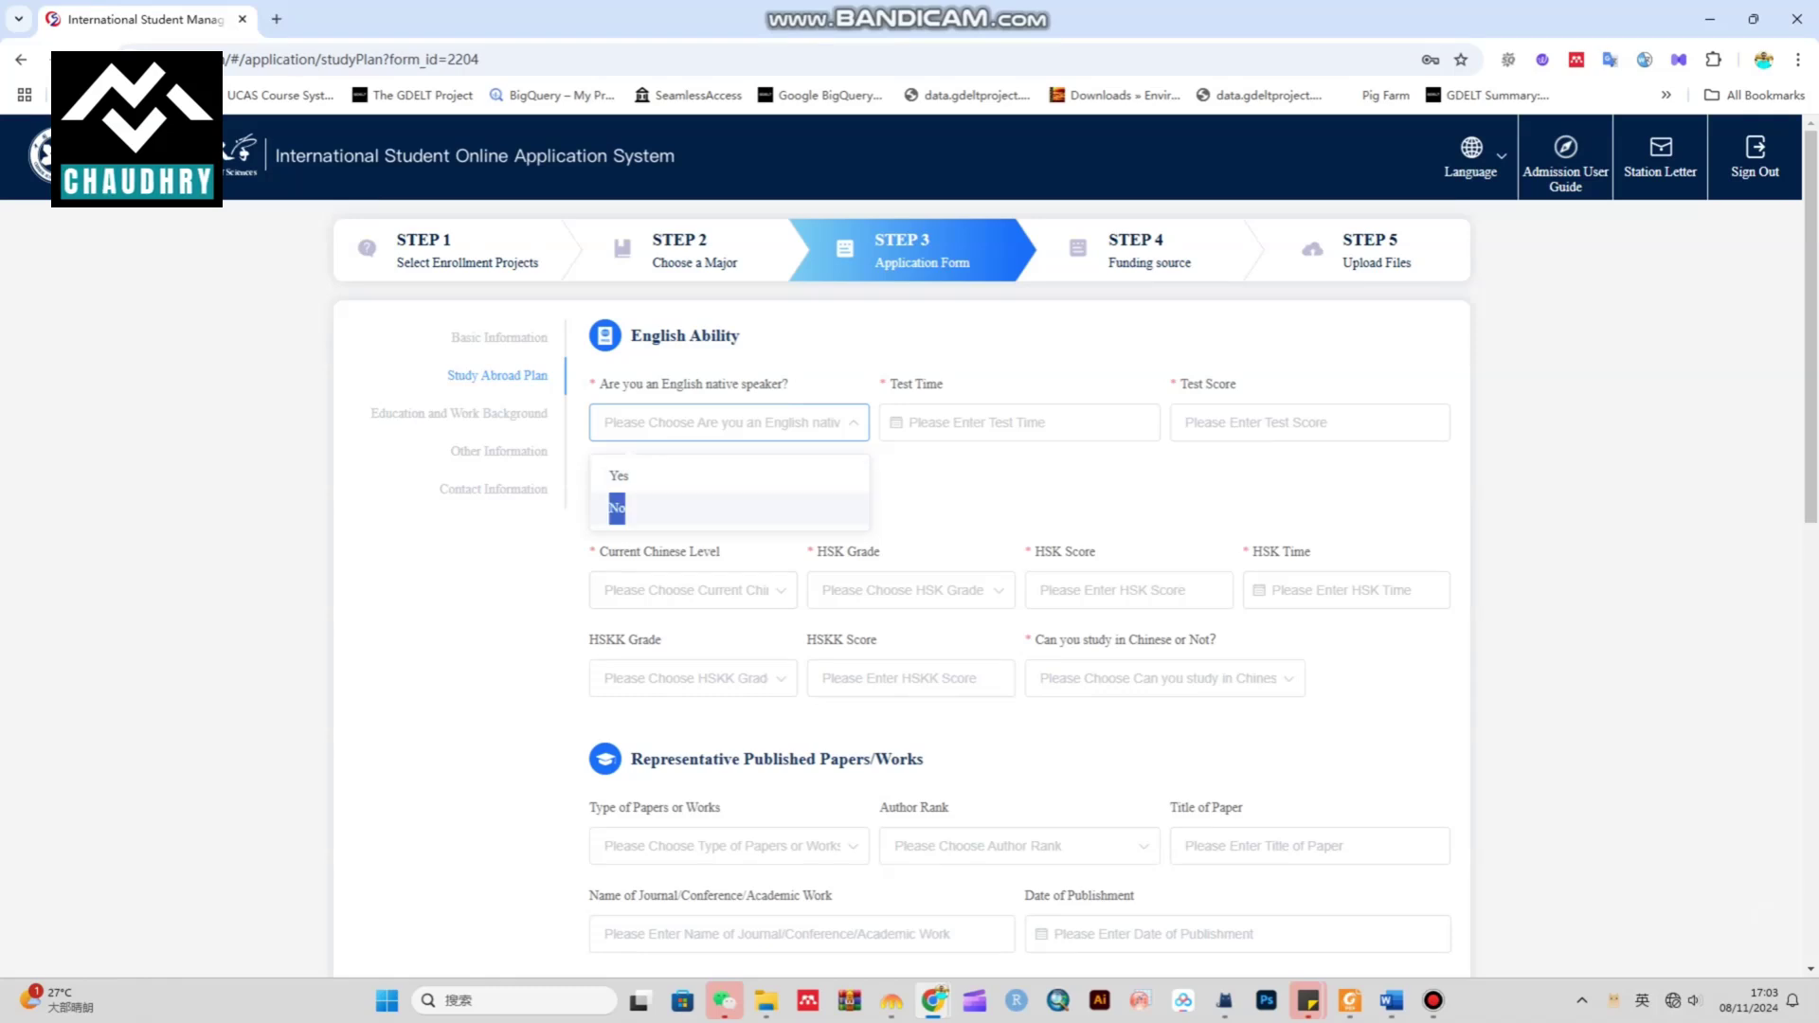
pyautogui.click(617, 508)
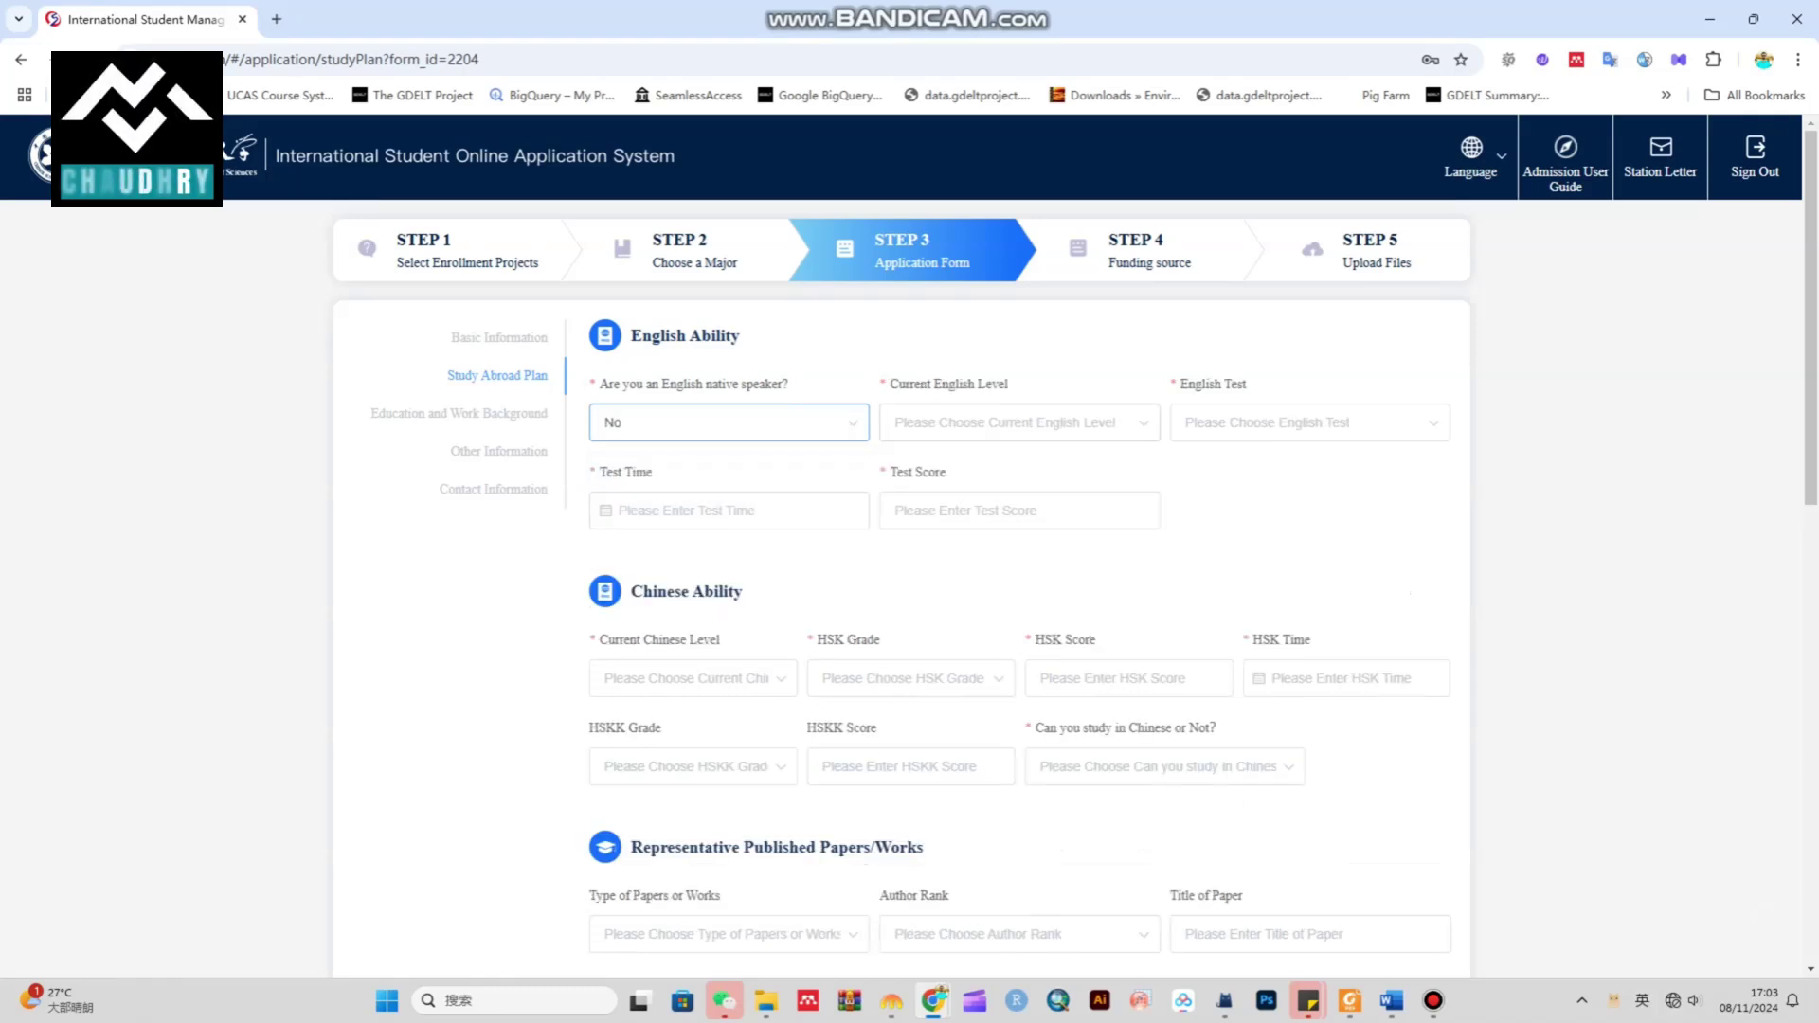
pyautogui.click(1018, 423)
pyautogui.click(927, 476)
# Set the English test to NONE and leave the test time blank
pyautogui.click(1309, 423)
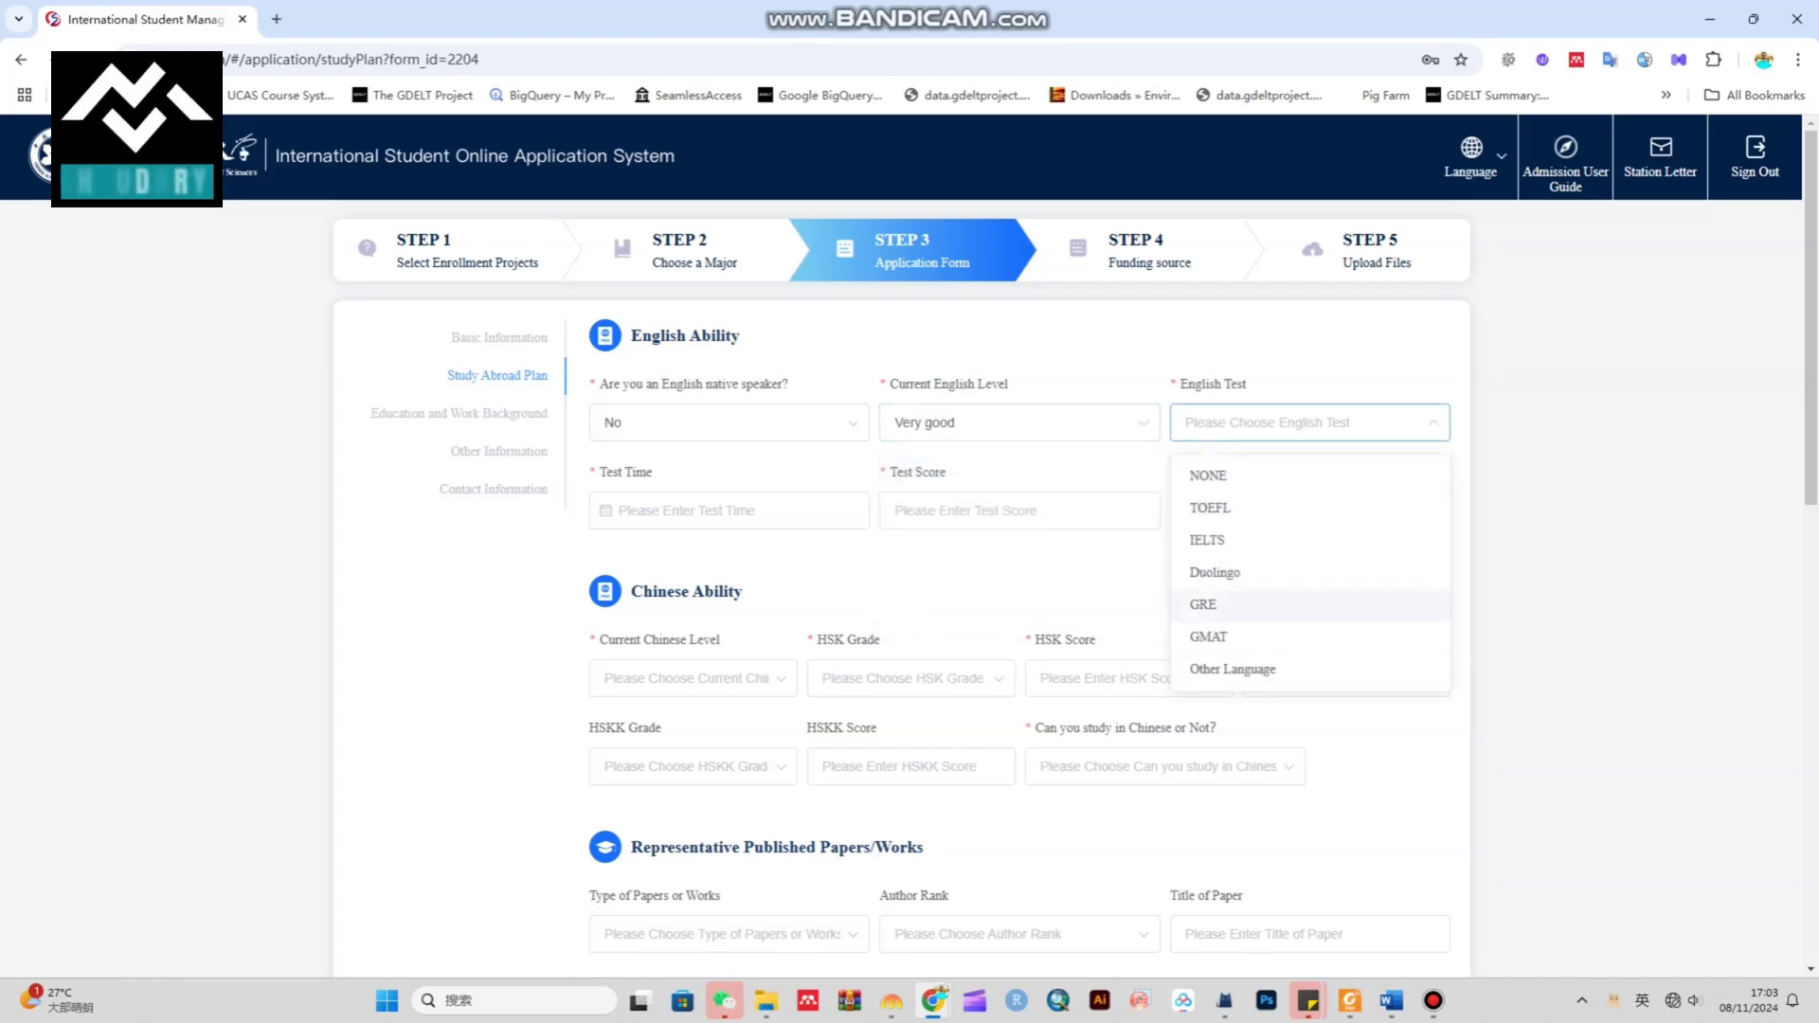
pyautogui.click(1208, 476)
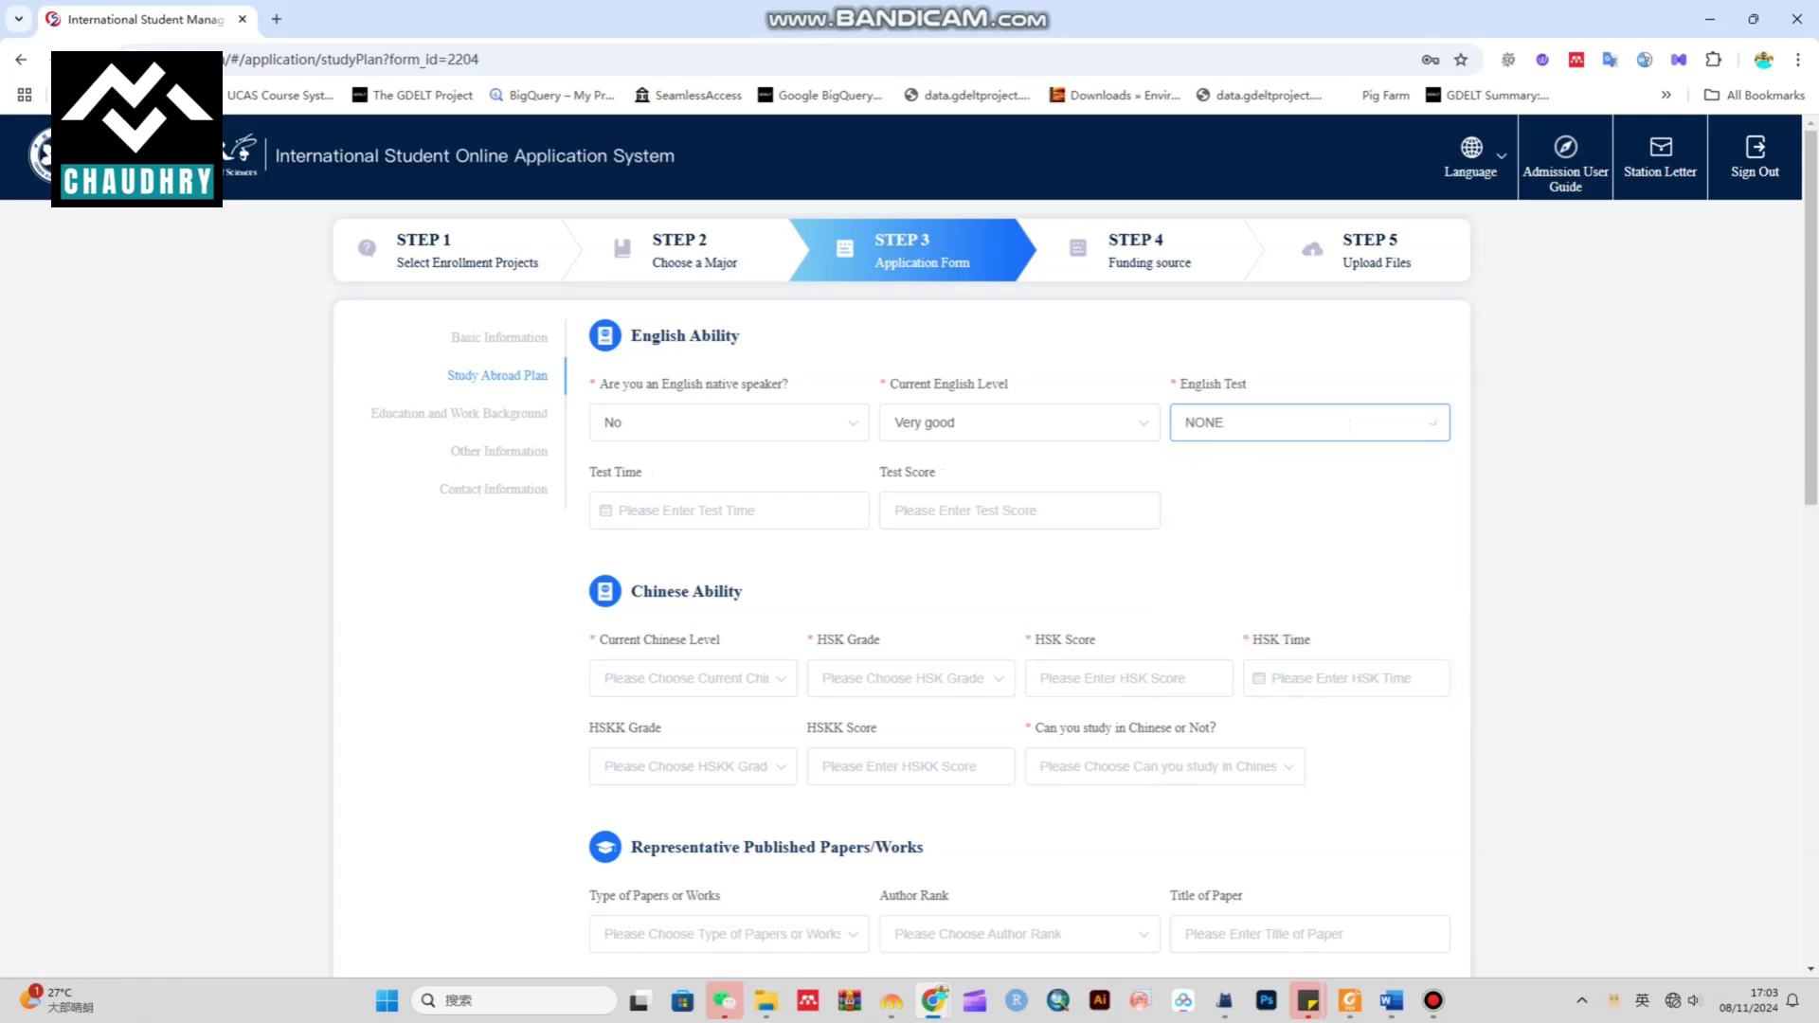
pyautogui.click(1350, 422)
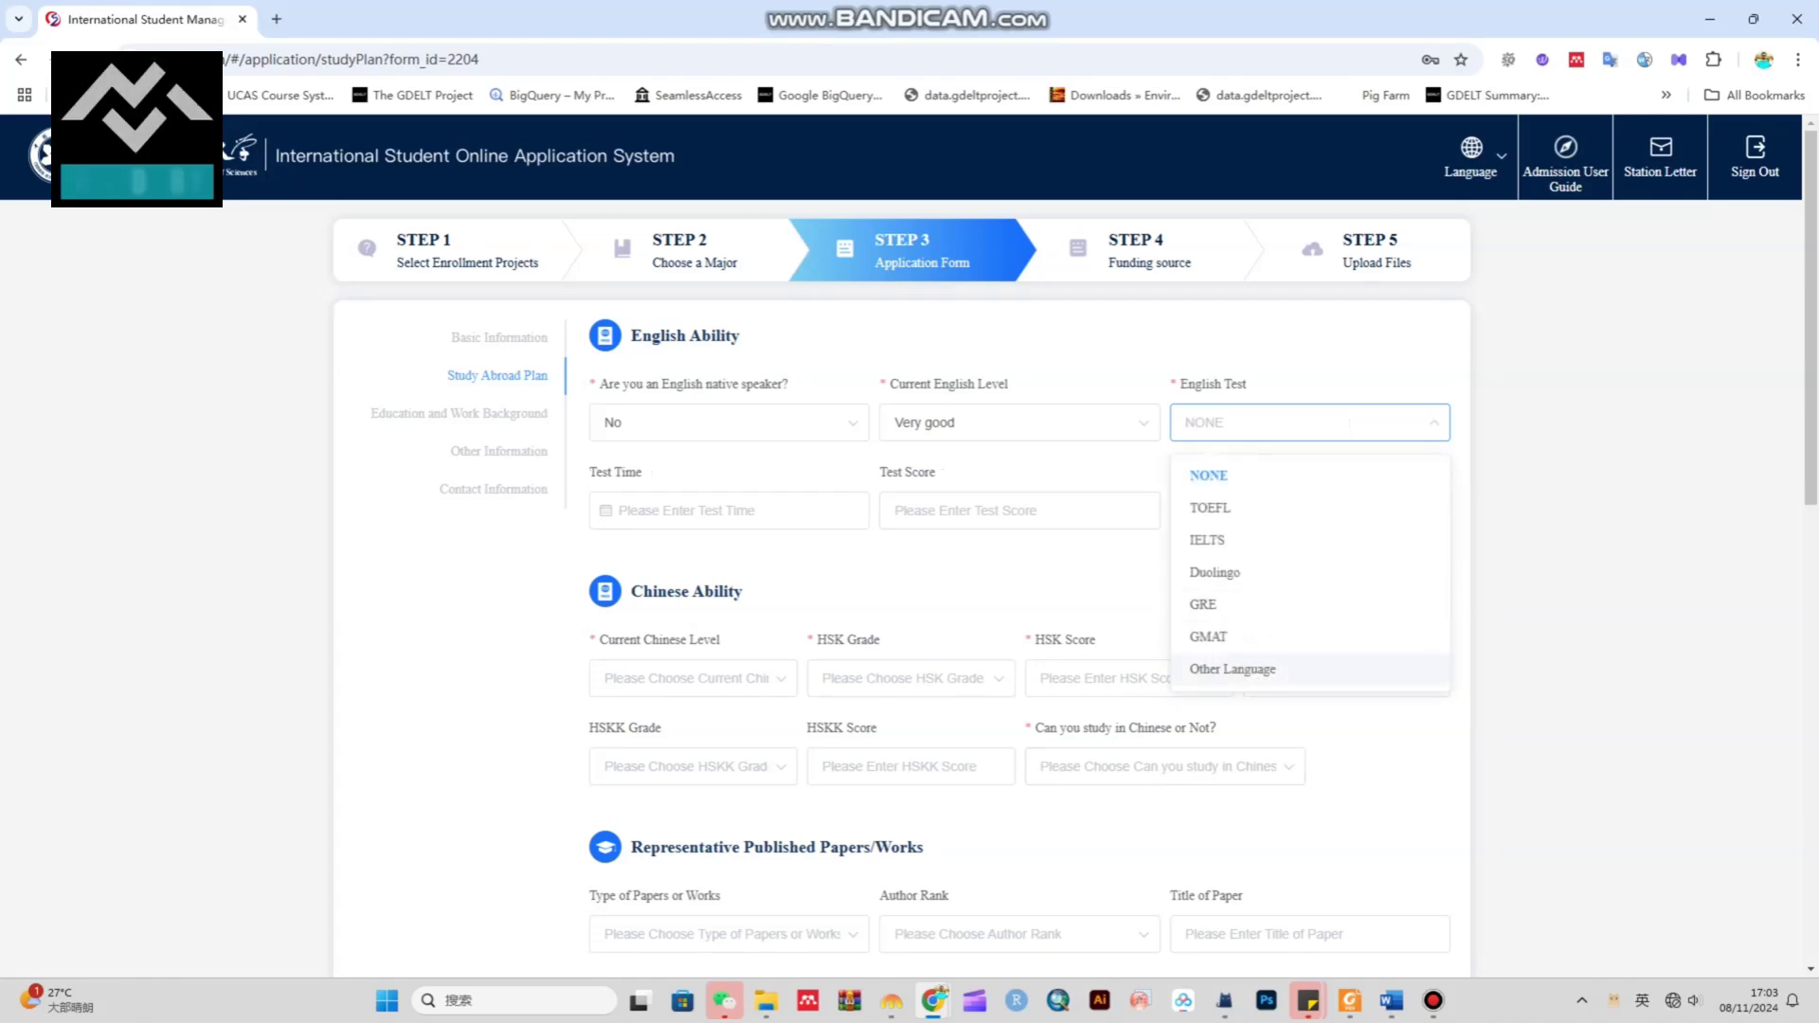
pyautogui.click(1232, 669)
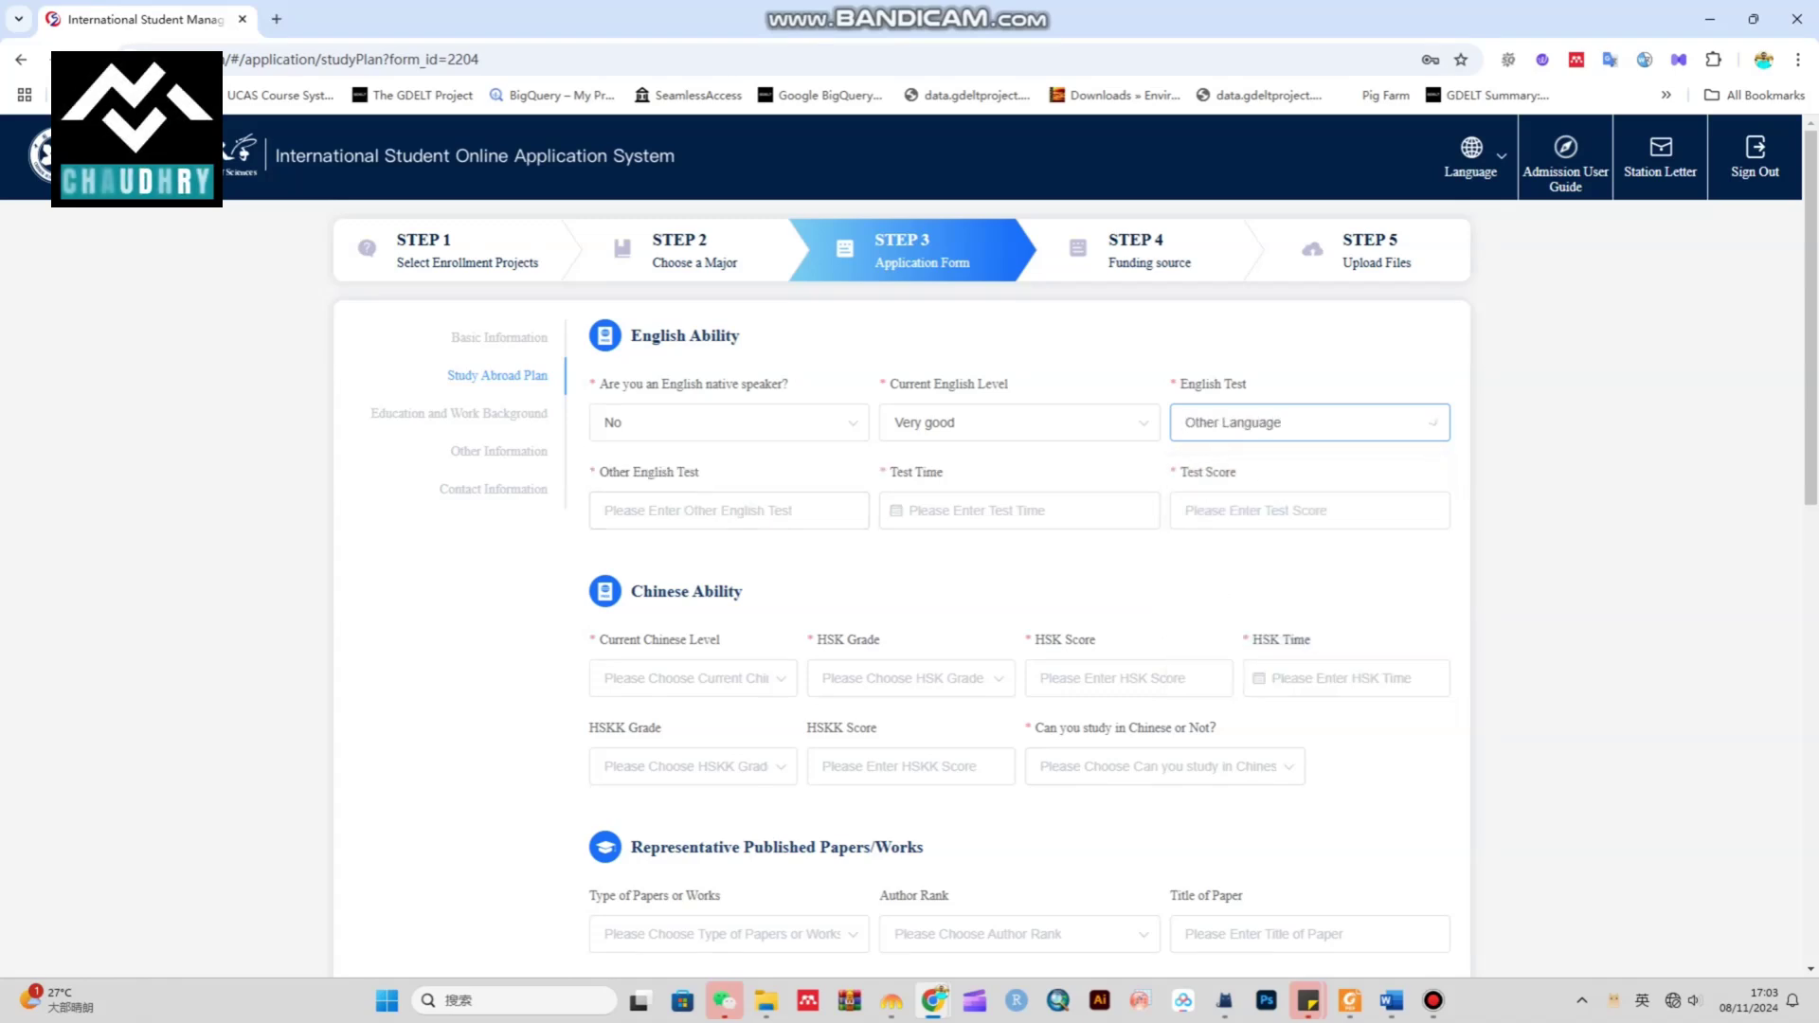
pyautogui.click(1310, 422)
pyautogui.click(1222, 476)
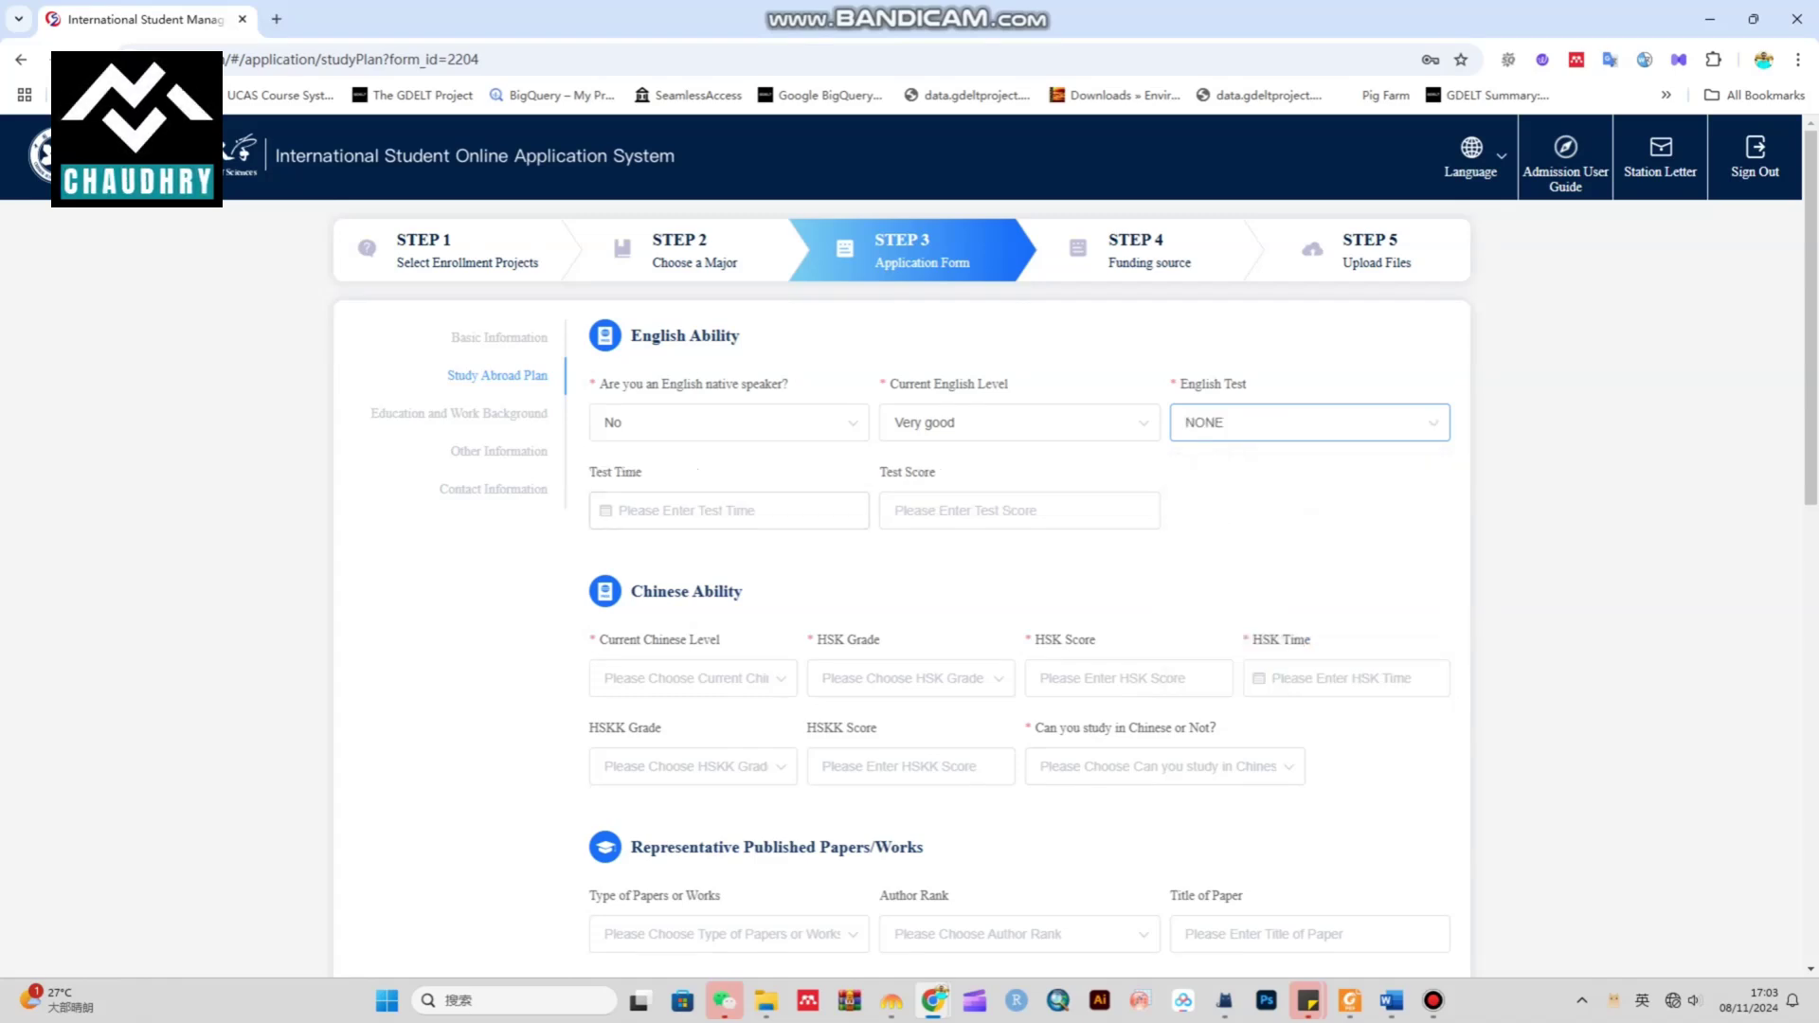
pyautogui.click(730, 511)
pyautogui.click(1307, 517)
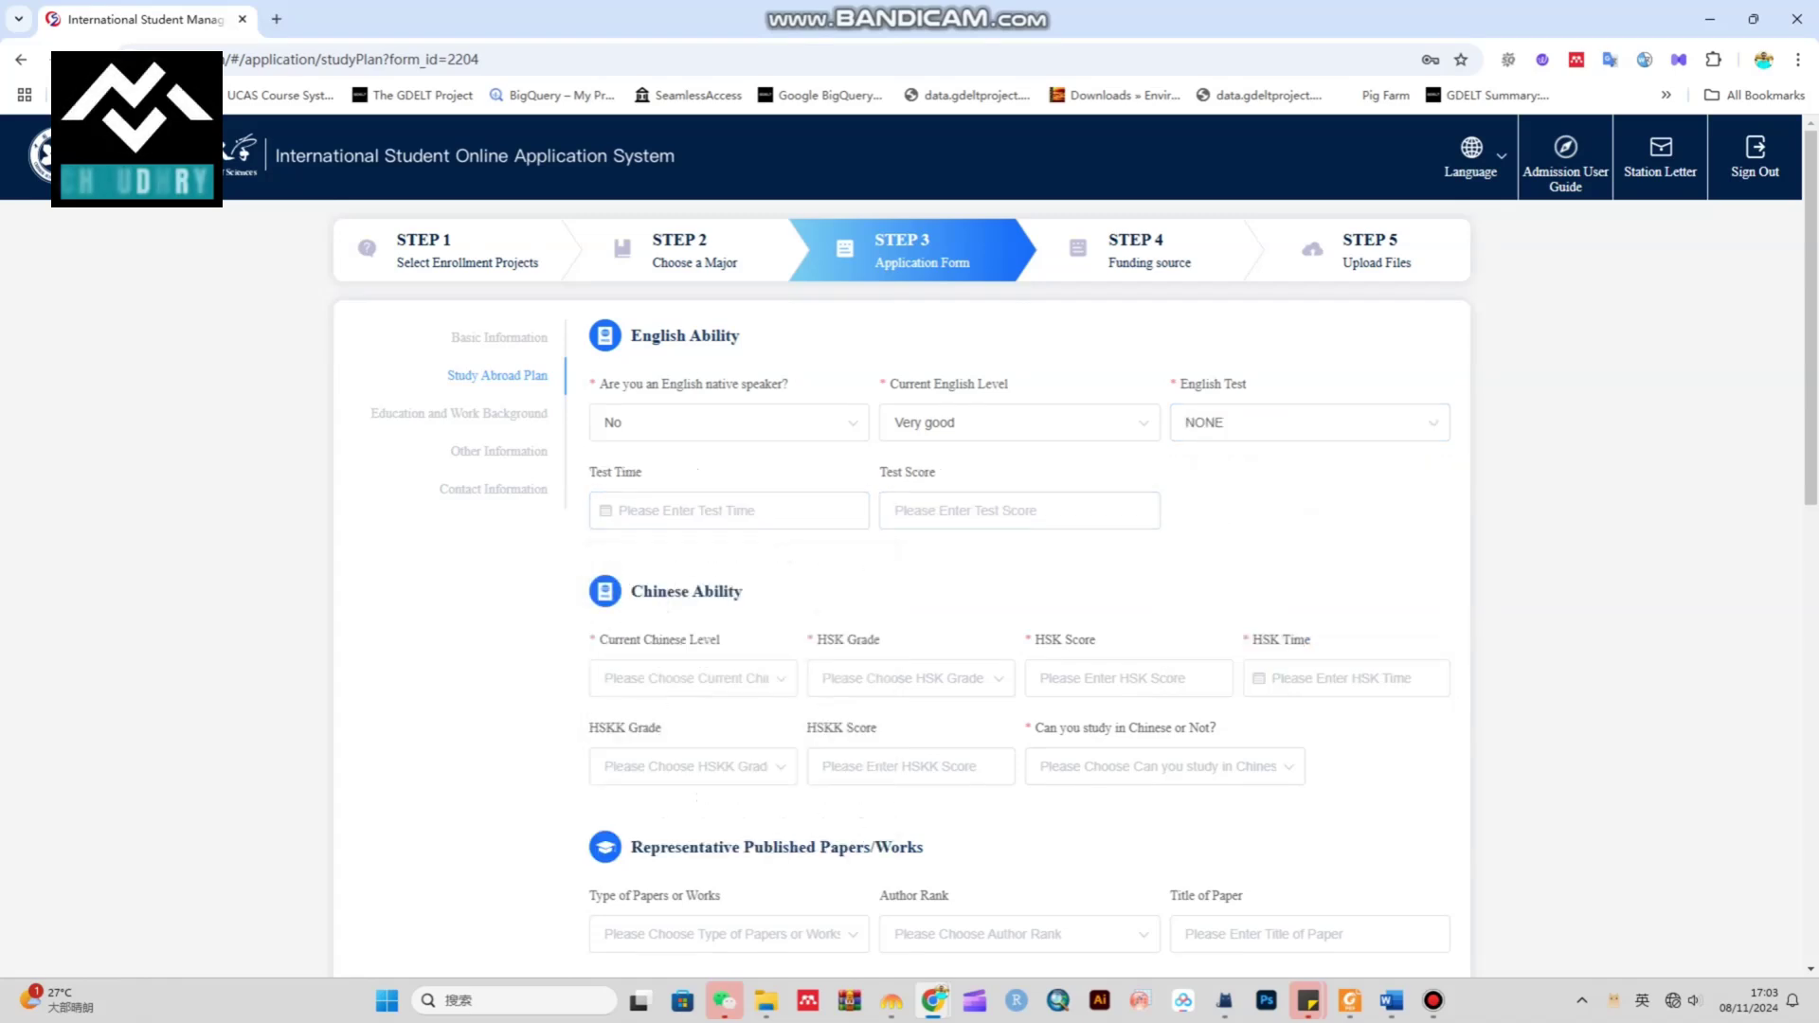
pyautogui.scroll(-1, 1307, 516)
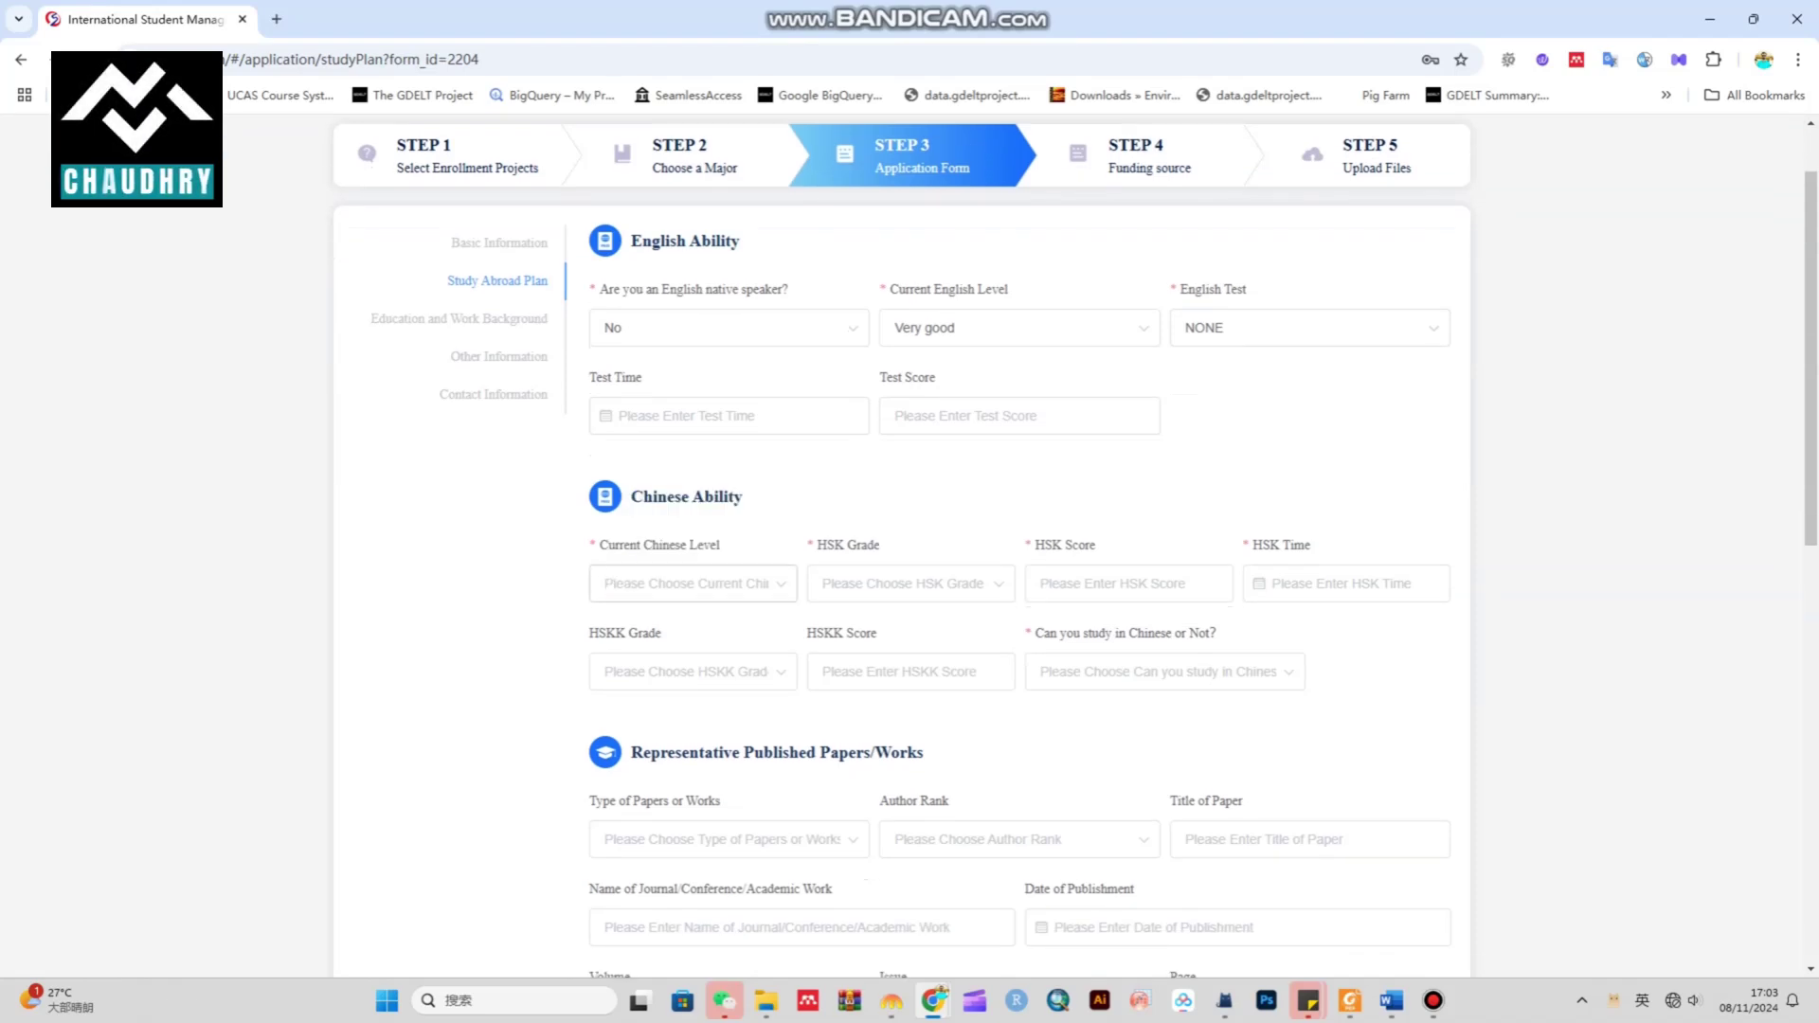
# Set current Chinese level to Poor and HSK Grade to none
pyautogui.moveTo(642, 498); pyautogui.dragTo(744, 499)
pyautogui.click(692, 584)
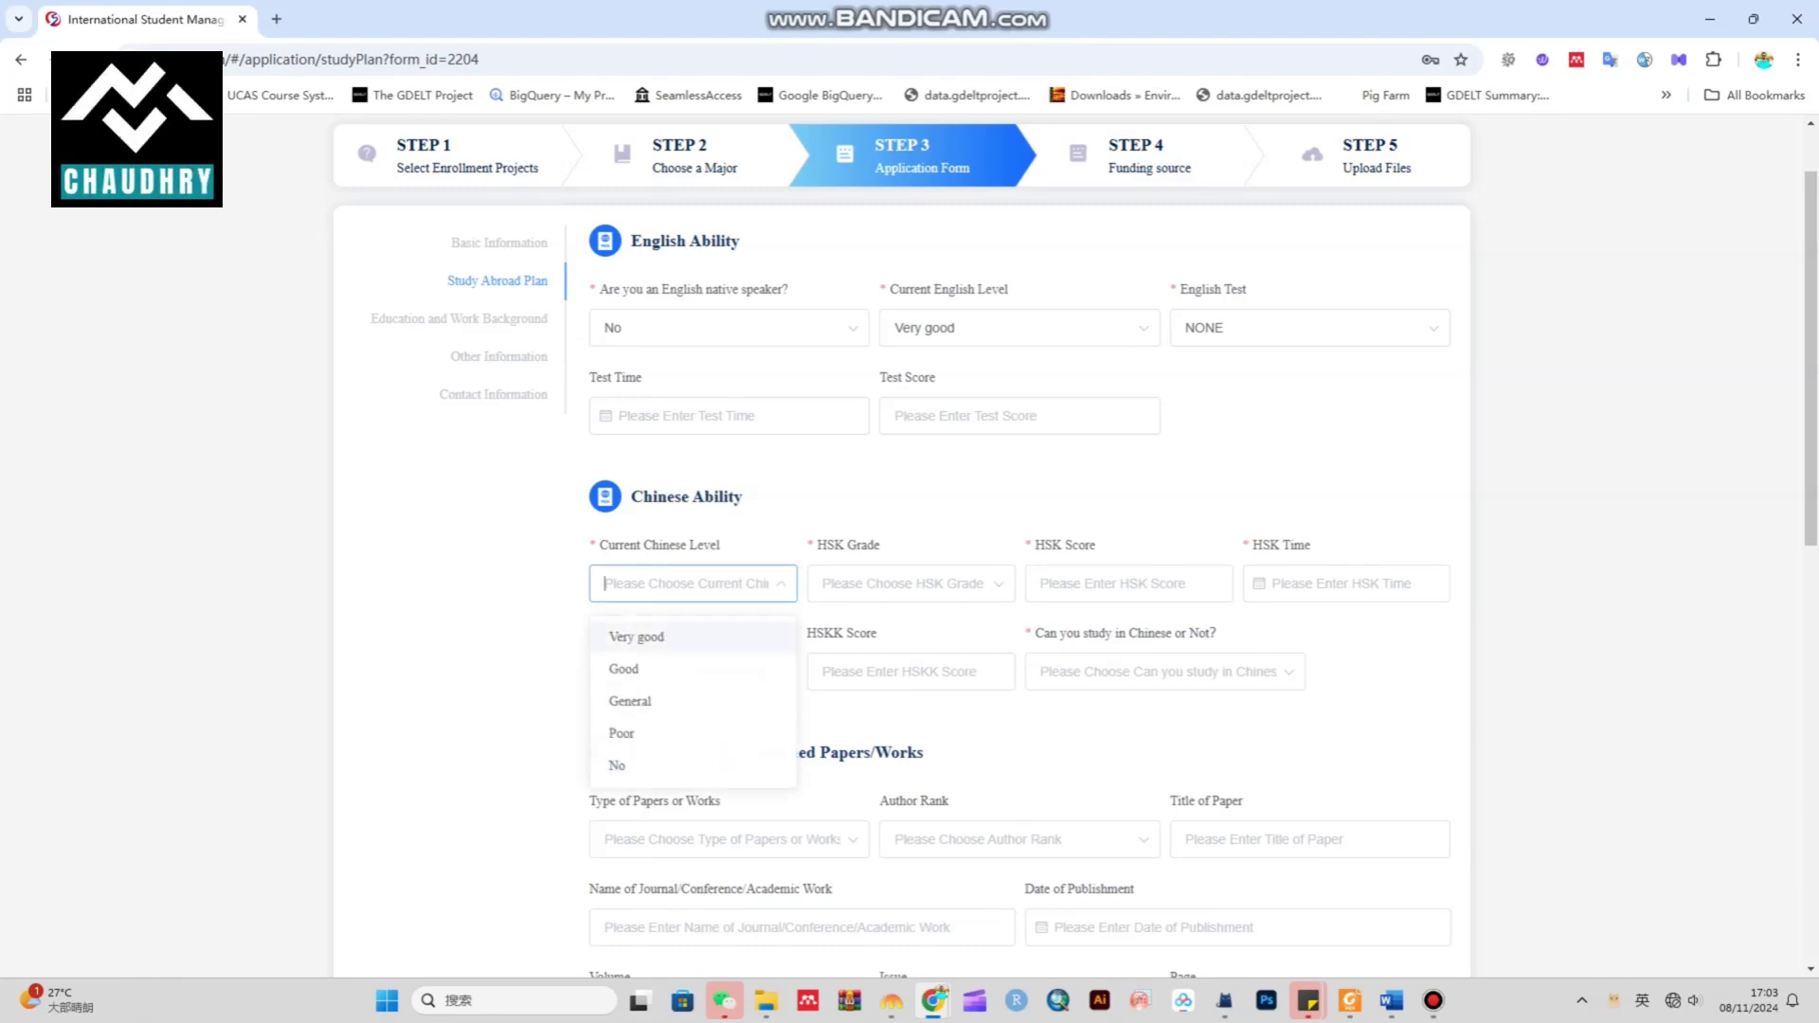
pyautogui.click(622, 734)
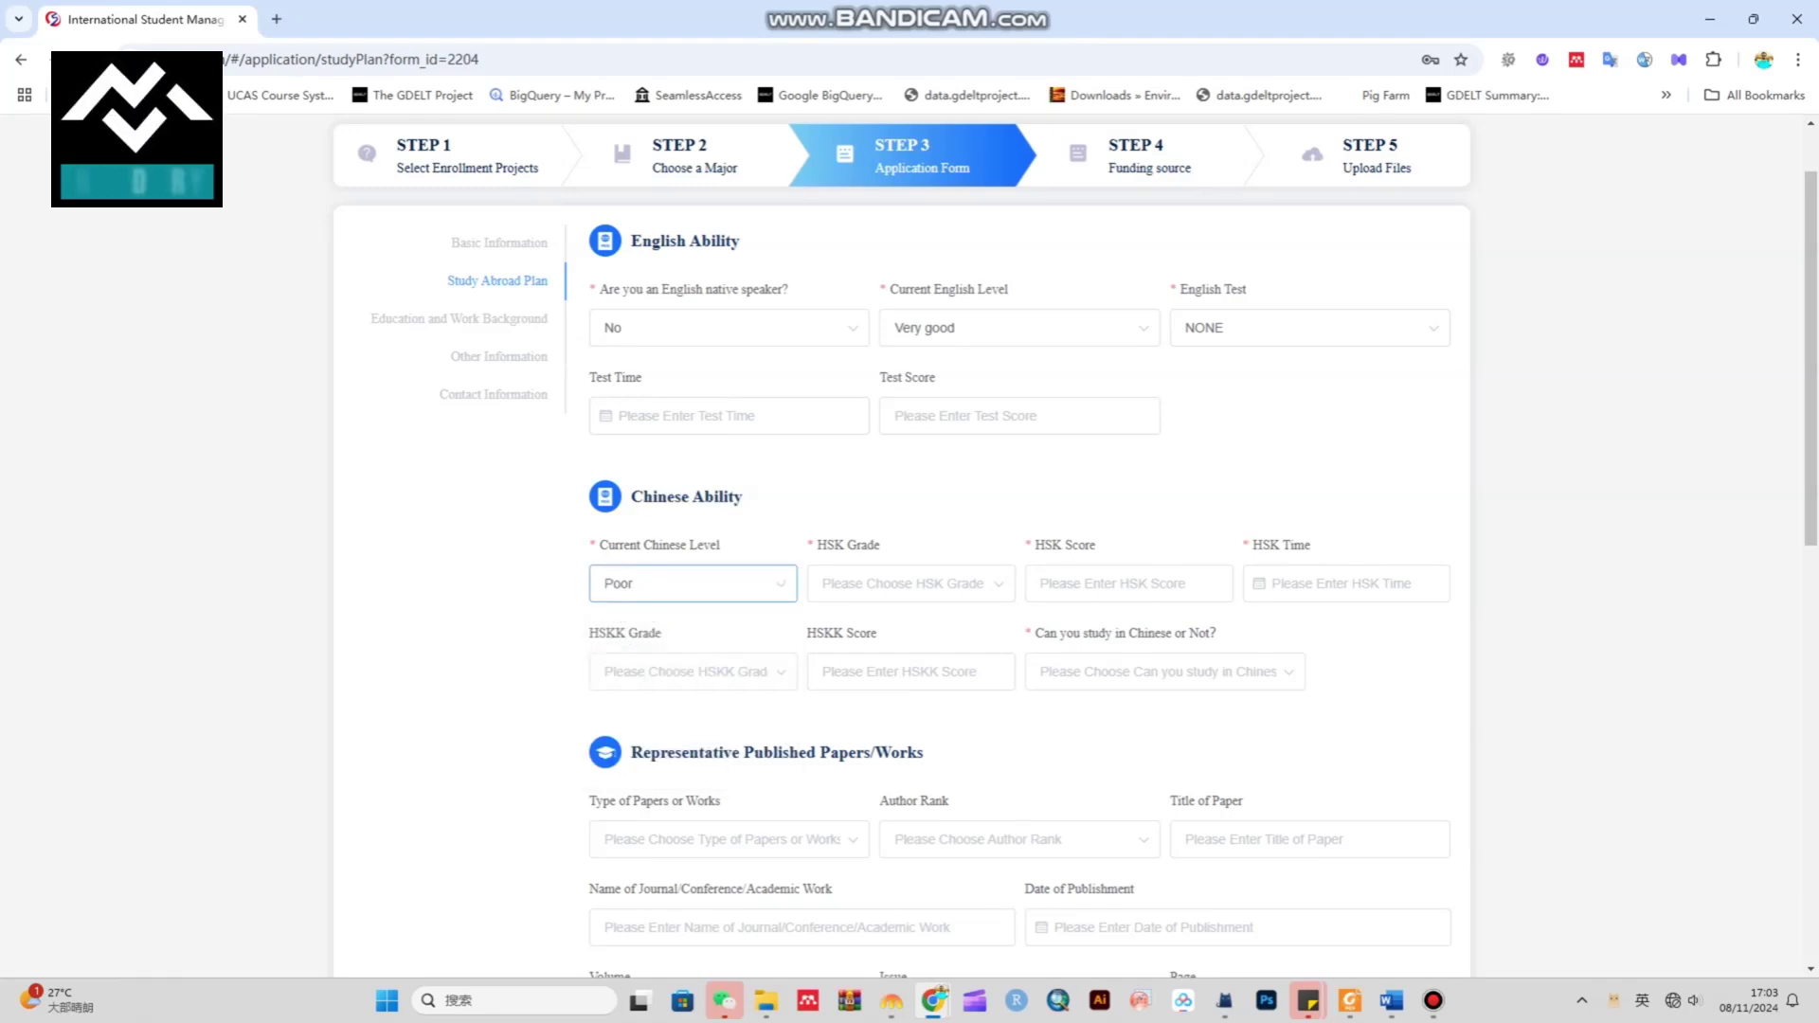
pyautogui.click(909, 583)
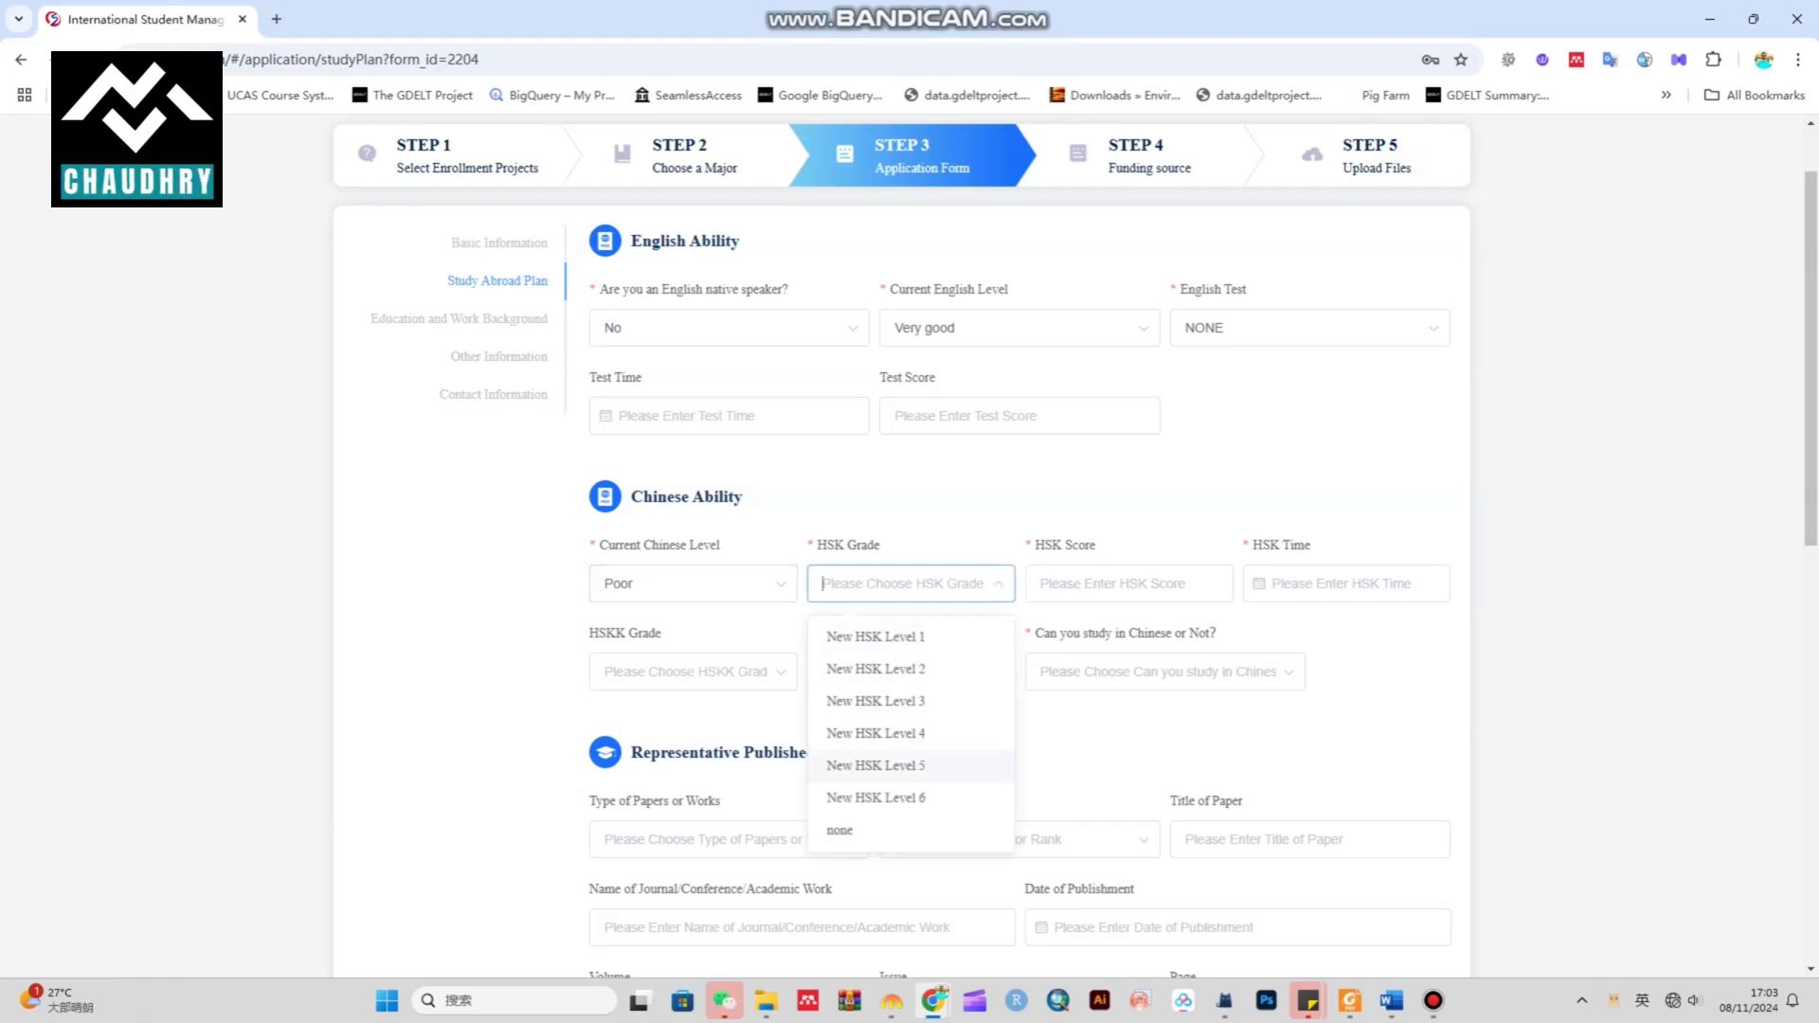
pyautogui.click(840, 830)
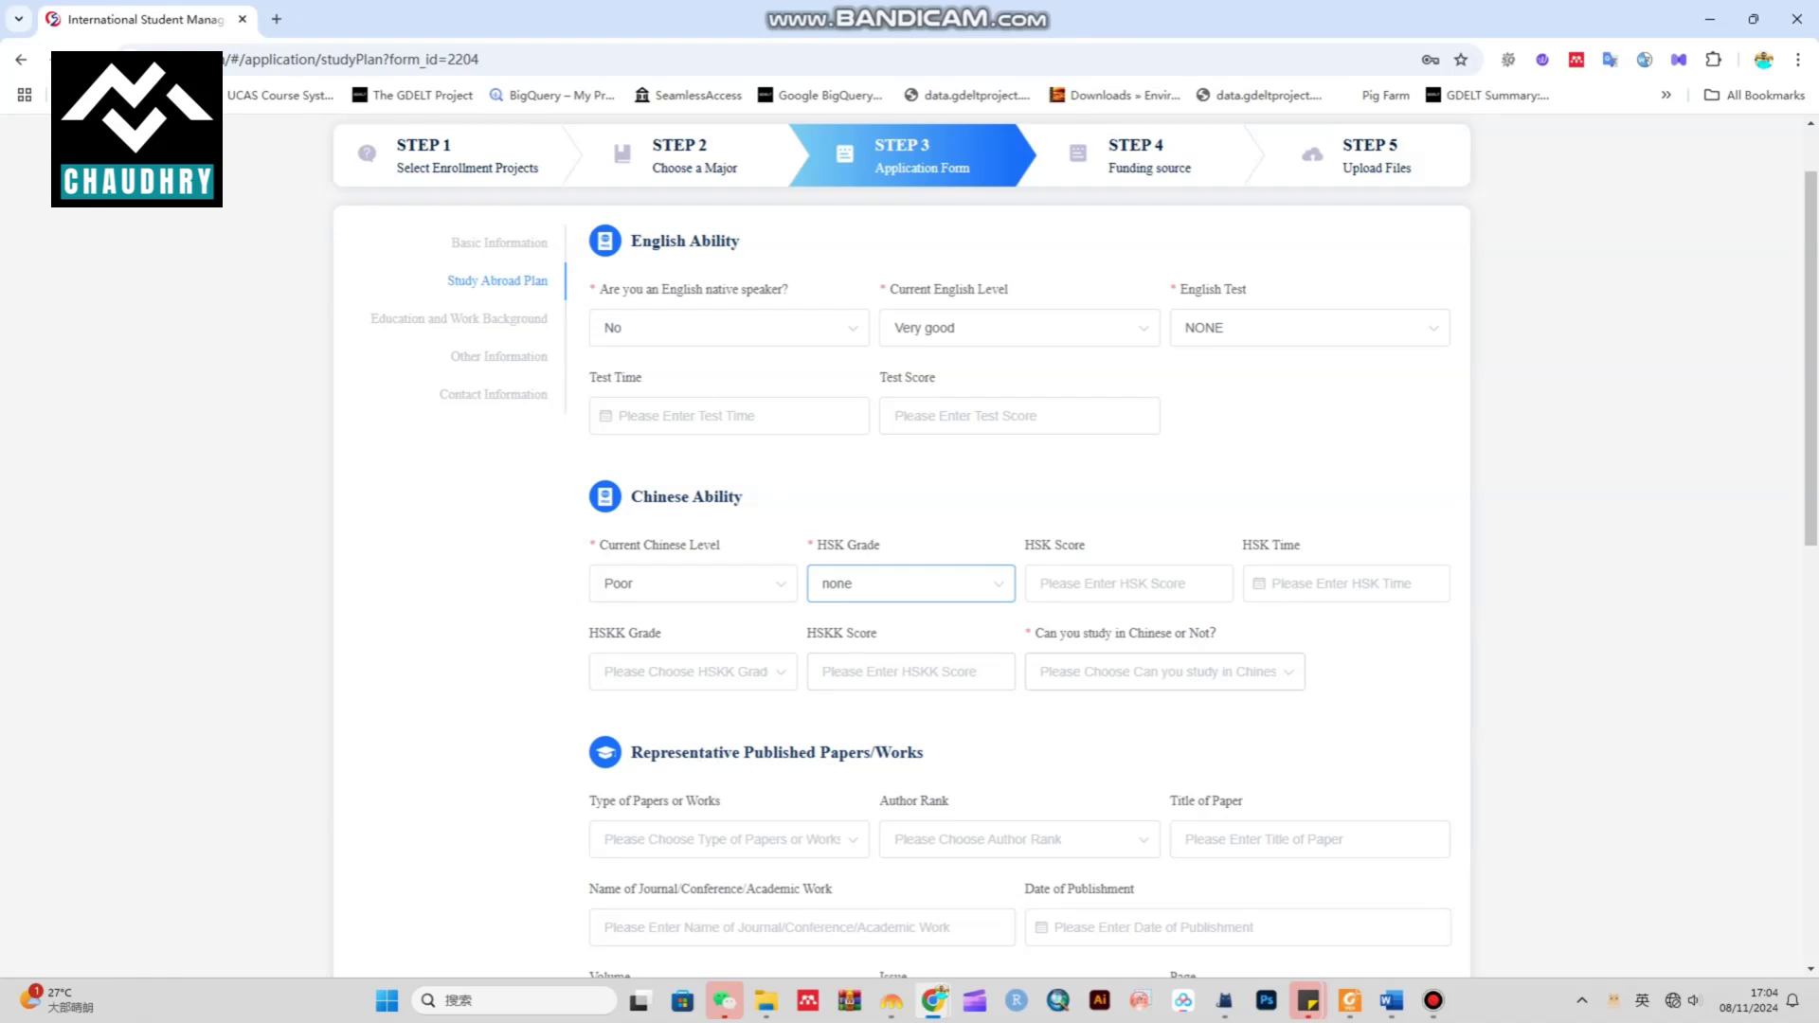
# Answer No to studying in Chinese and keep HSK Grade as none
pyautogui.moveTo(1034, 633); pyautogui.dragTo(1223, 633)
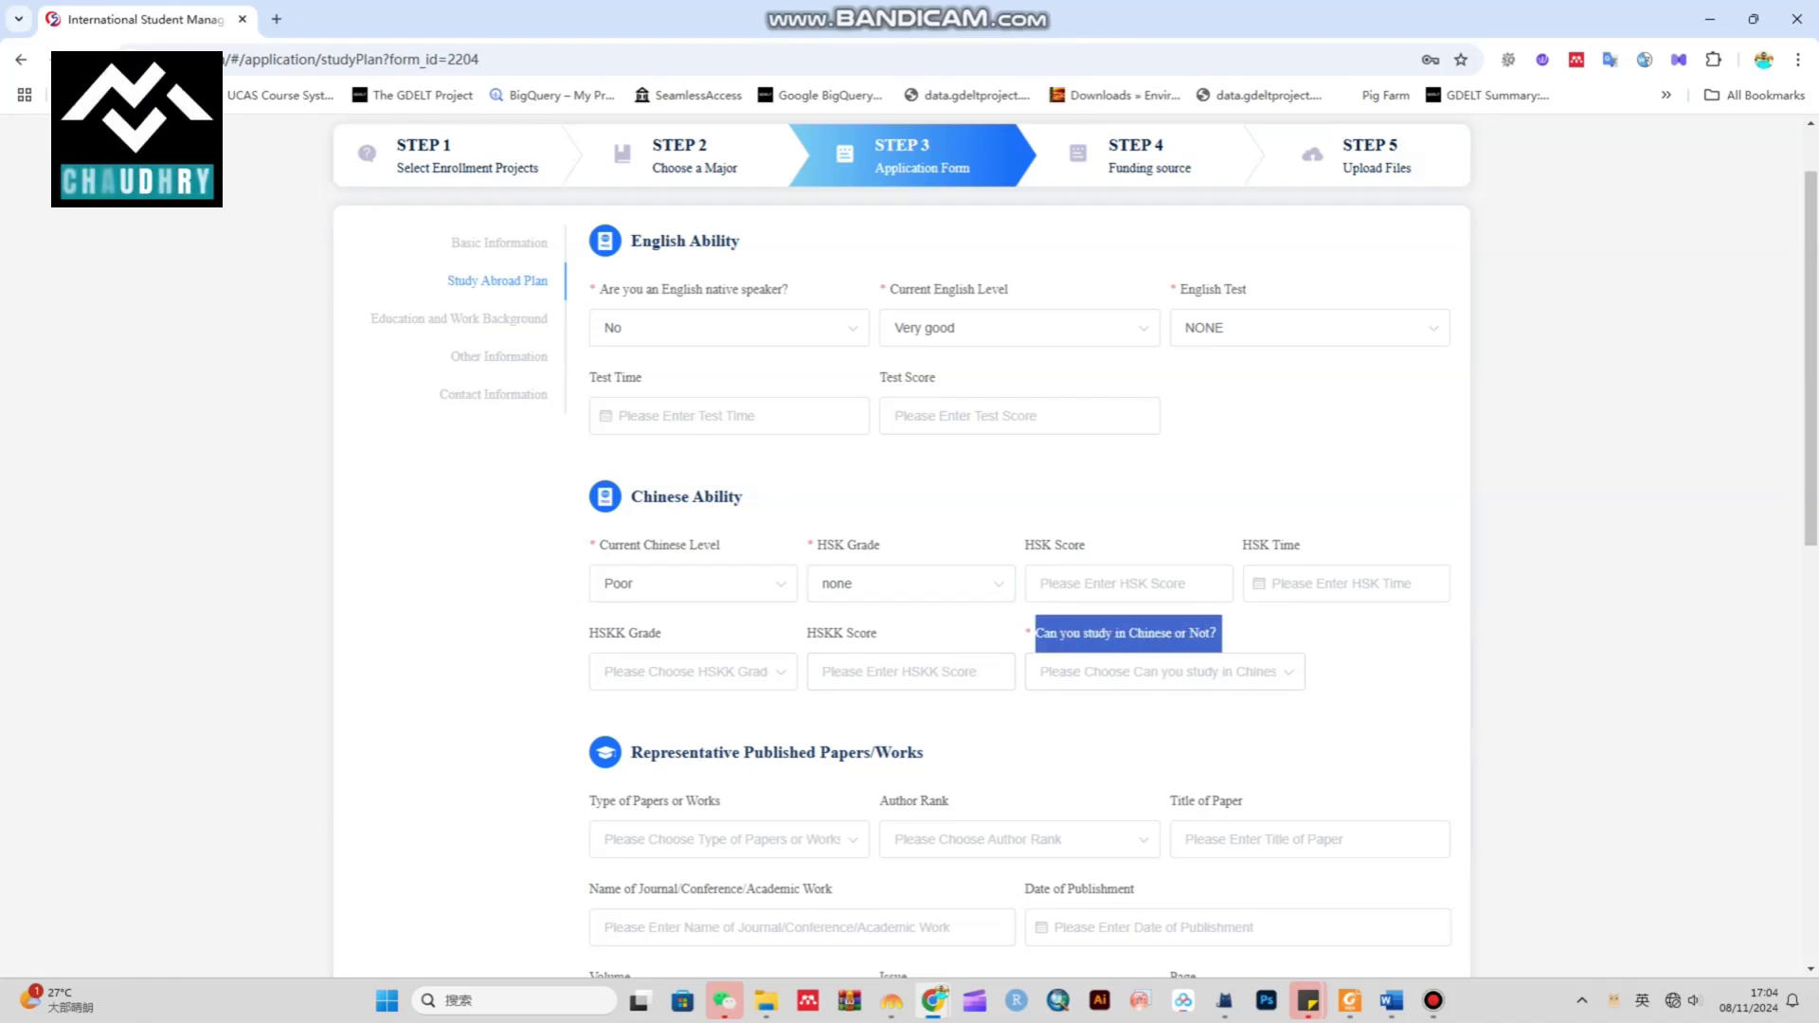
pyautogui.click(1055, 665)
pyautogui.click(1055, 665)
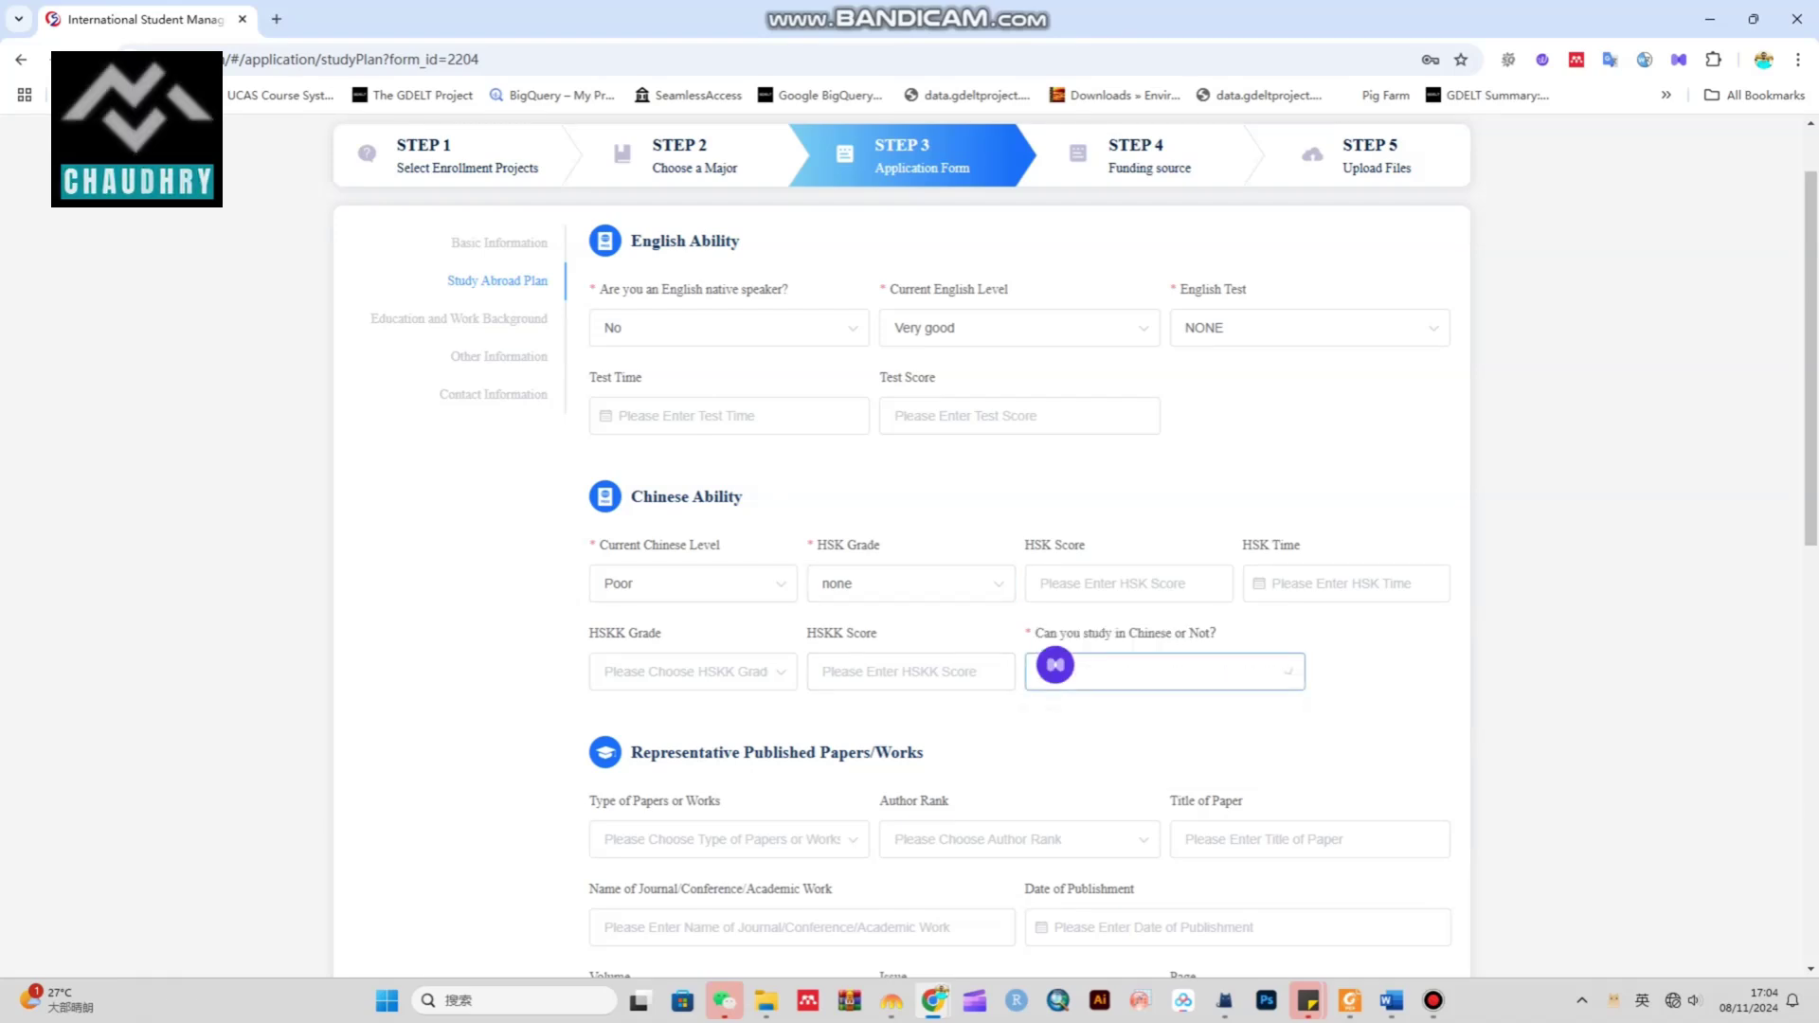
pyautogui.click(1054, 665)
pyautogui.click(1052, 756)
pyautogui.scroll(-2, 900, 545)
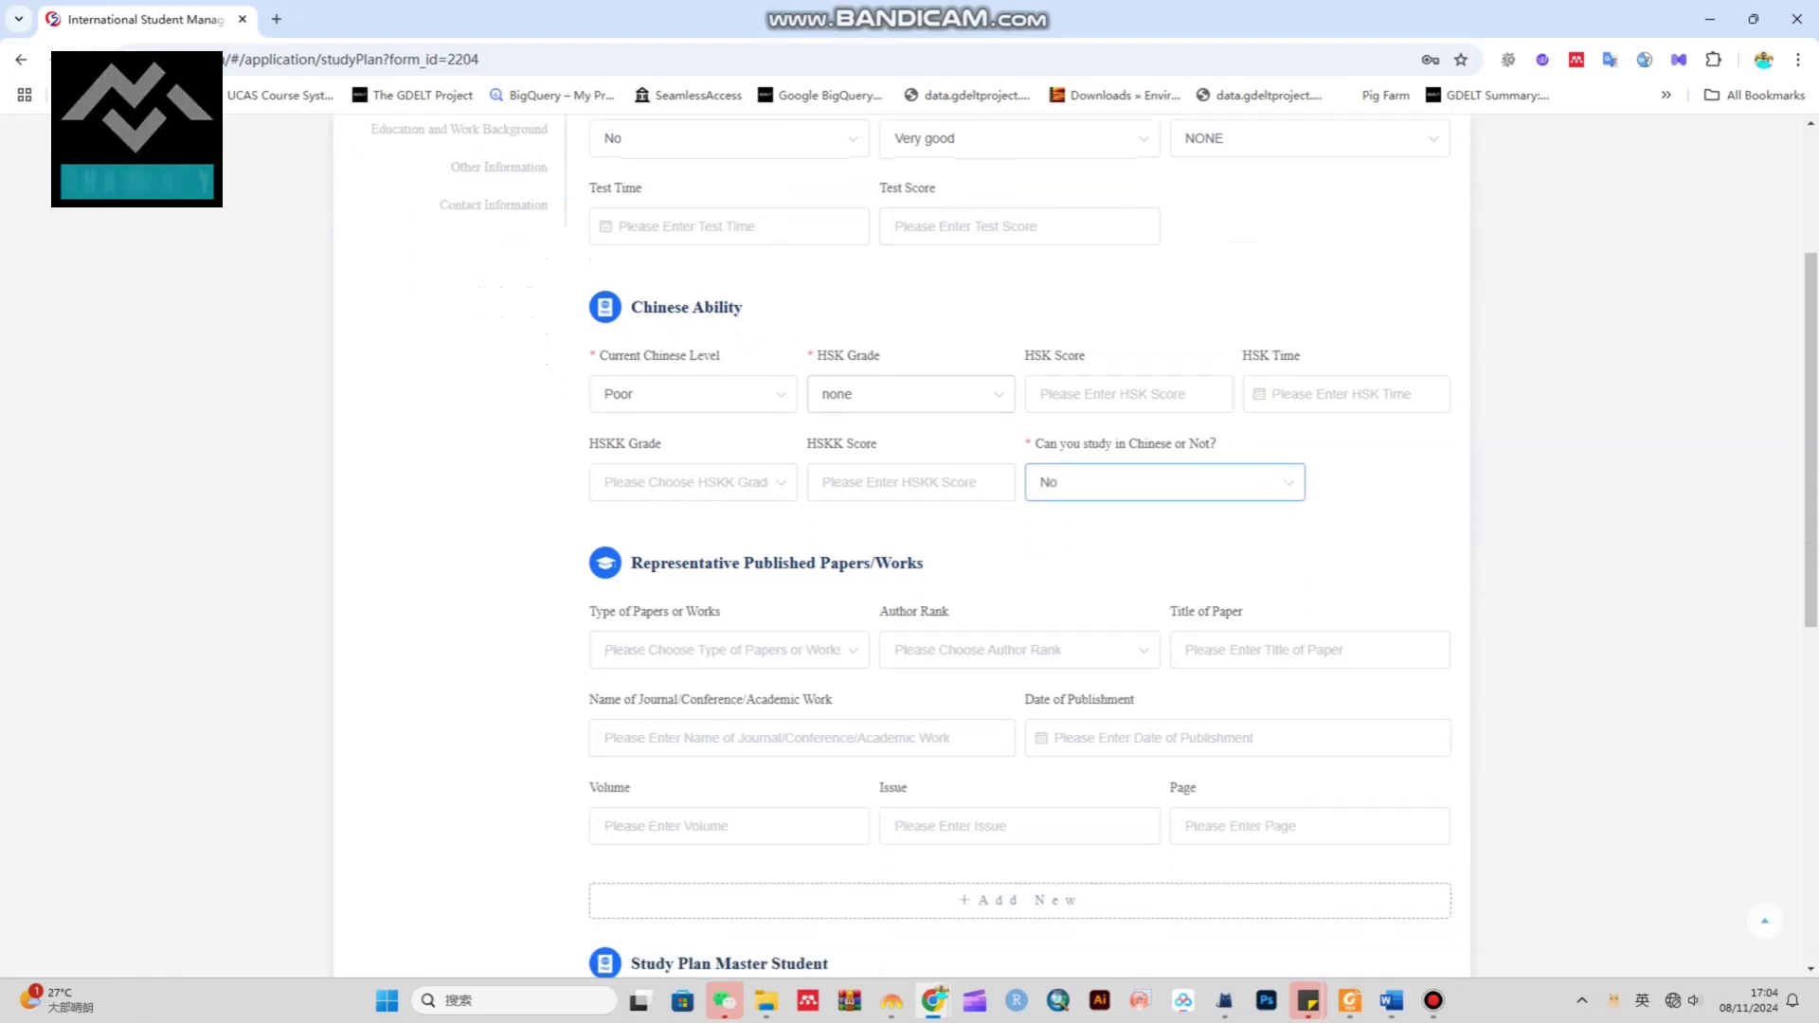
pyautogui.click(911, 394)
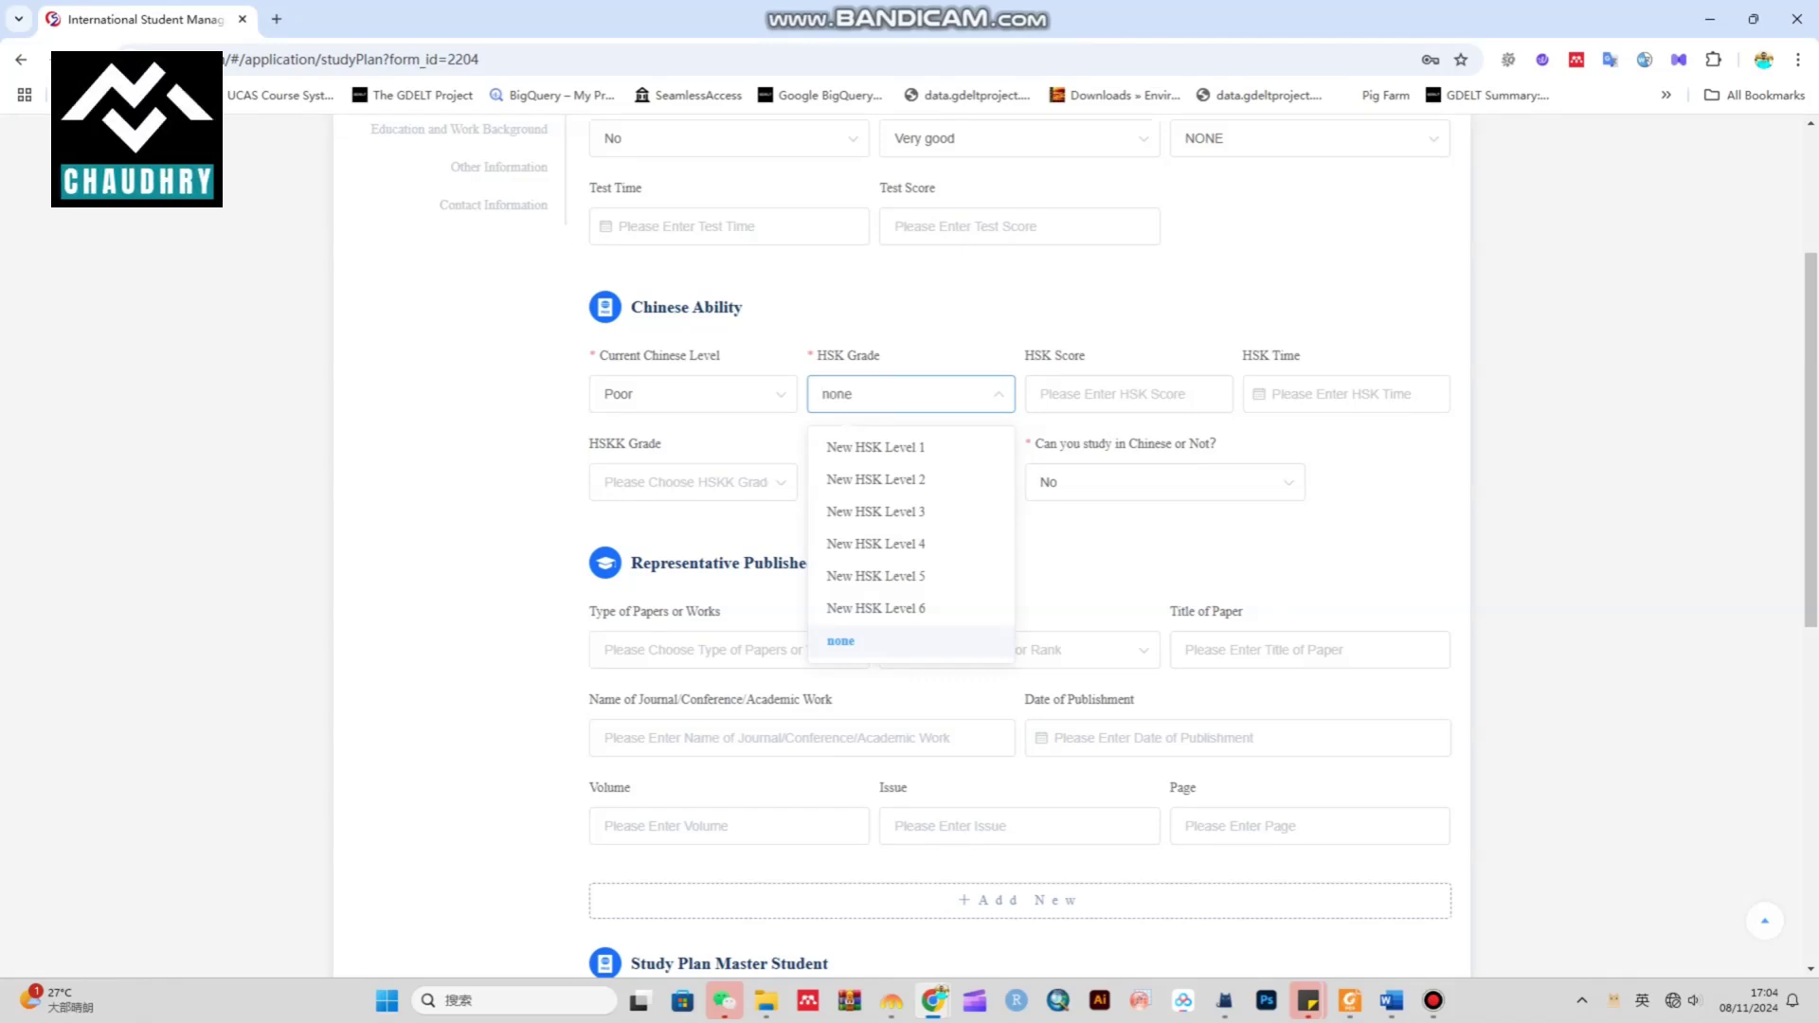
pyautogui.press('Return')
pyautogui.scroll(-2, 900, 545)
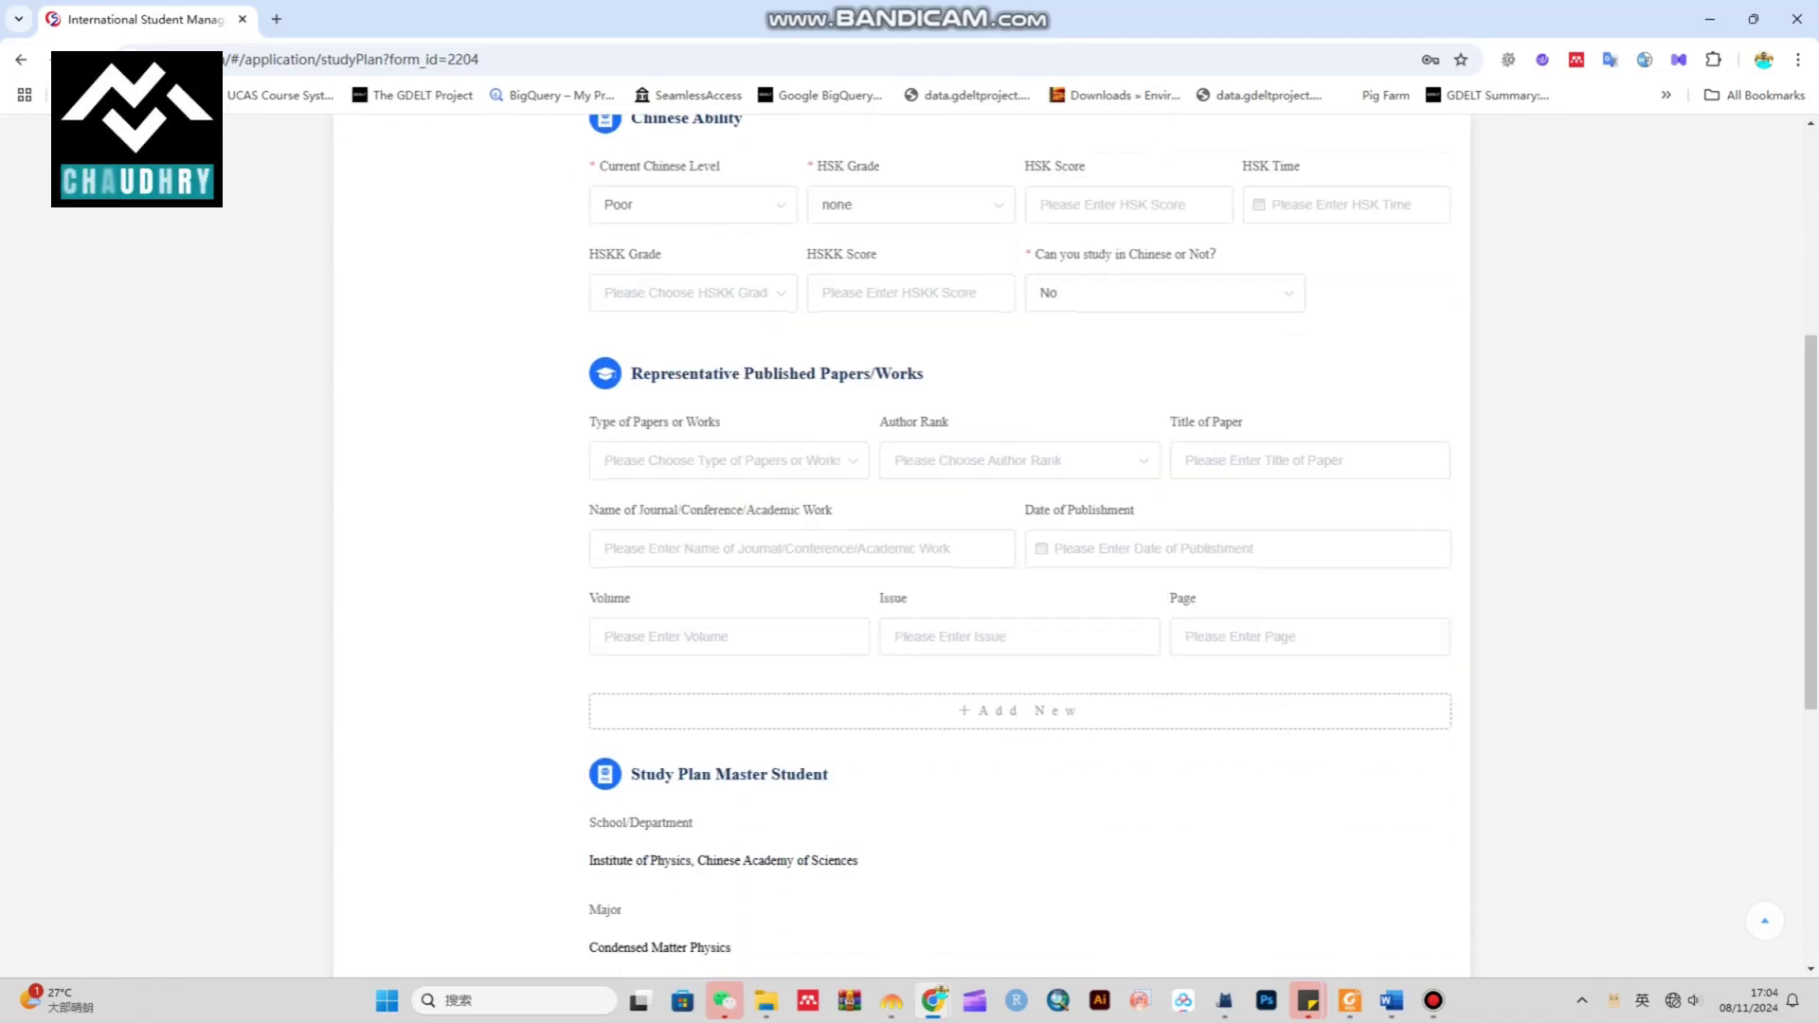
# Choose Journal Article as the type of the published paper
pyautogui.moveTo(629, 373); pyautogui.dragTo(925, 373)
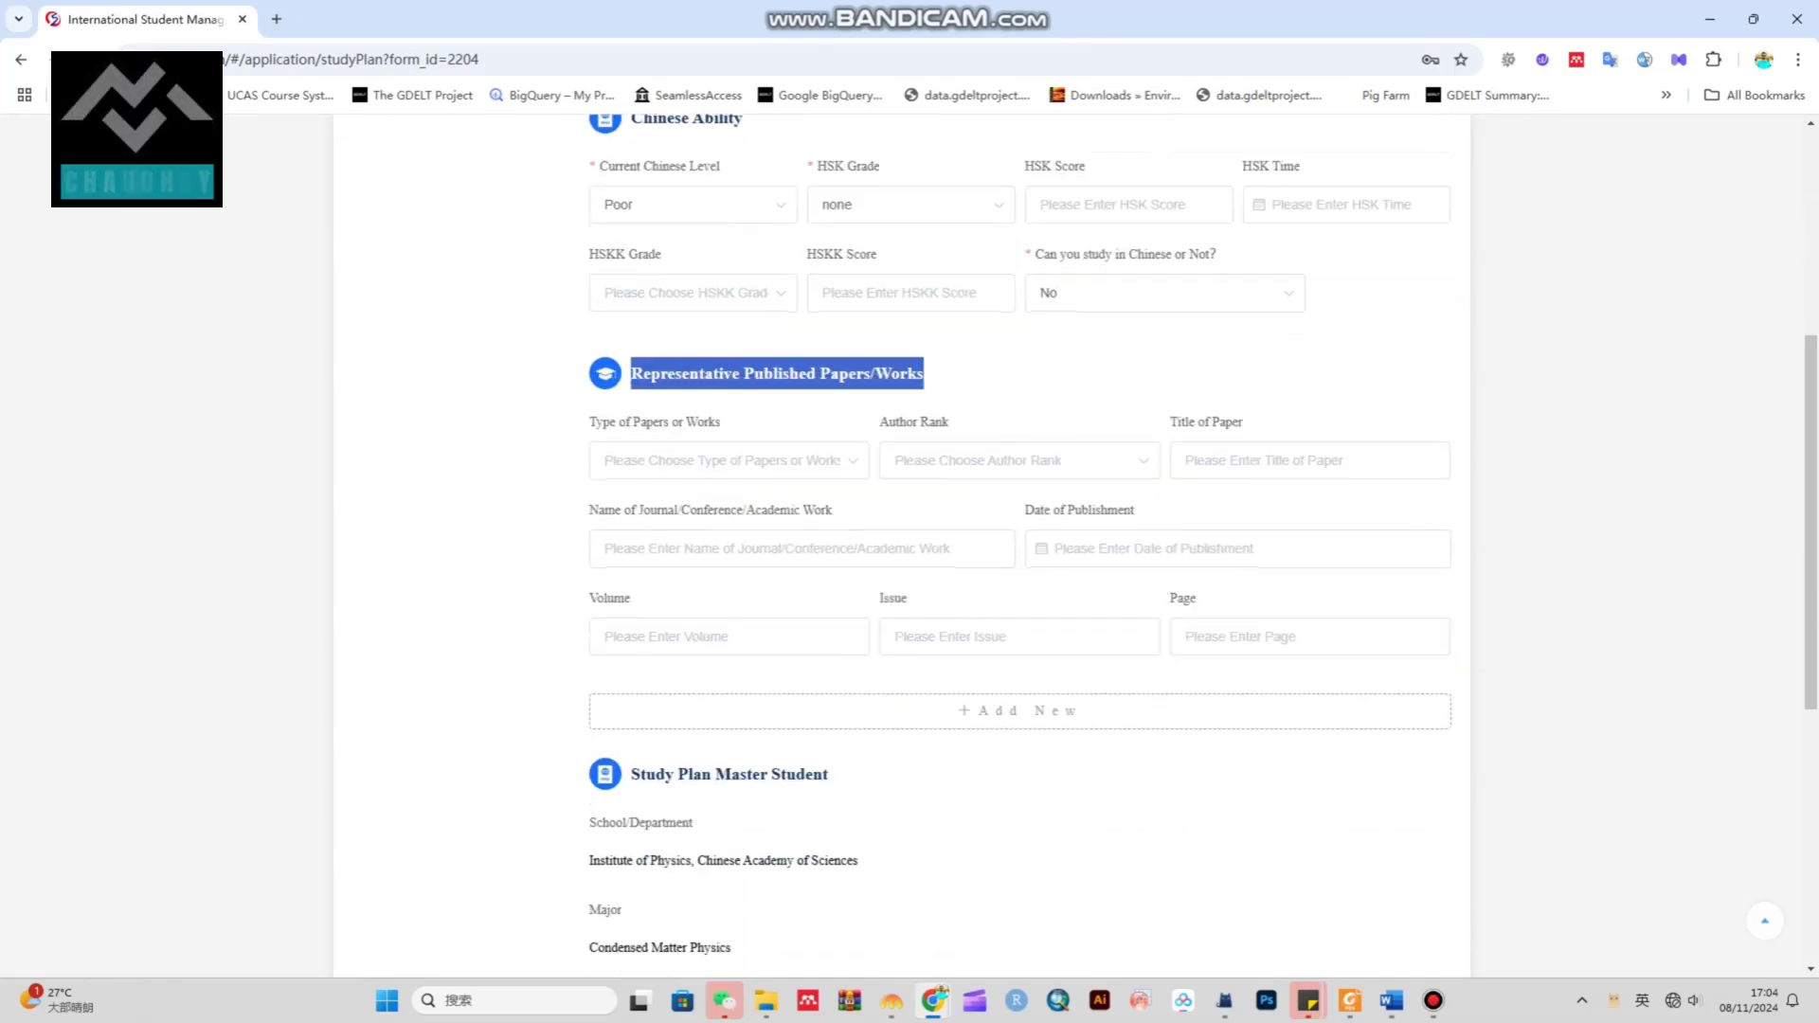
pyautogui.click(729, 461)
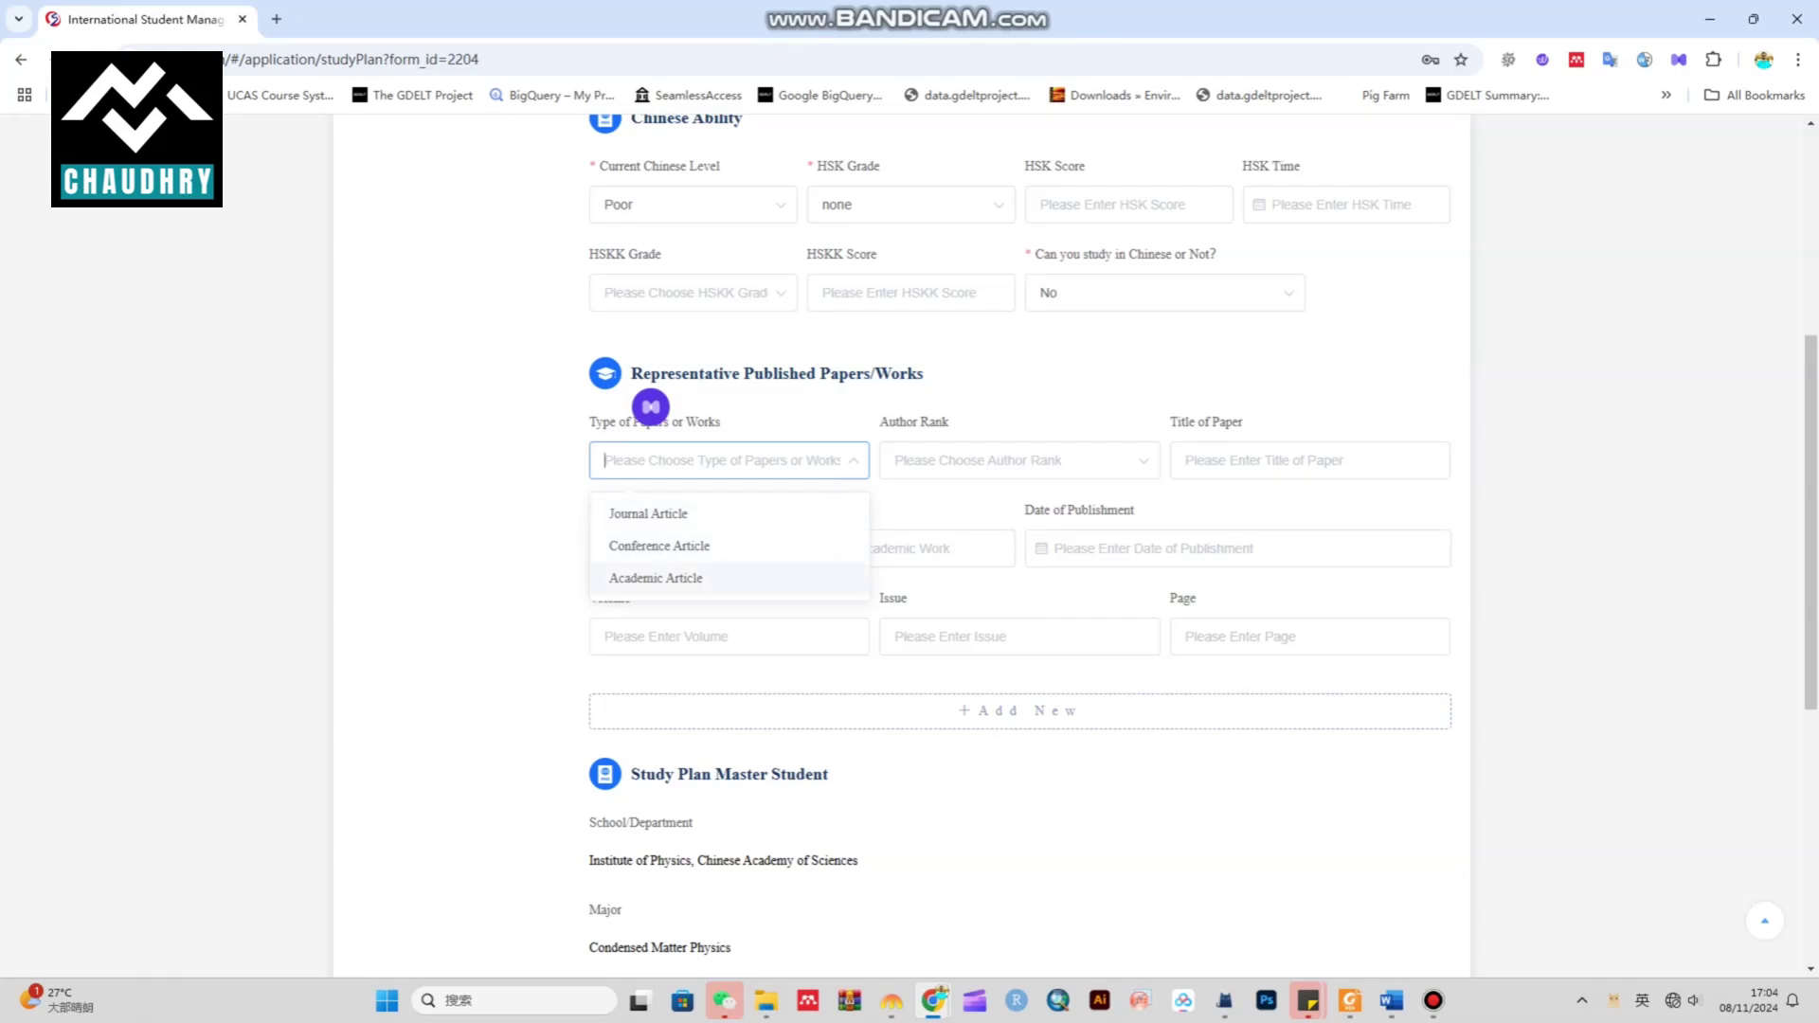
pyautogui.press('Up')
pyautogui.press('Down')
pyautogui.press('Down')
pyautogui.press('Up')
pyautogui.press('Down')
pyautogui.press('Up')
pyautogui.press('Down')
pyautogui.press('Return')
pyautogui.press('Down')
pyautogui.press('Down')
pyautogui.press('Escape')
pyautogui.press('Tab')
pyautogui.press('Down')
pyautogui.press('Down')
# Enter author rank 1, title abc, journal of xyz, year 2022, vol 21, issue 2, pages 12-20
pyautogui.press('Up')
pyautogui.press('Return')
pyautogui.press('Tab')
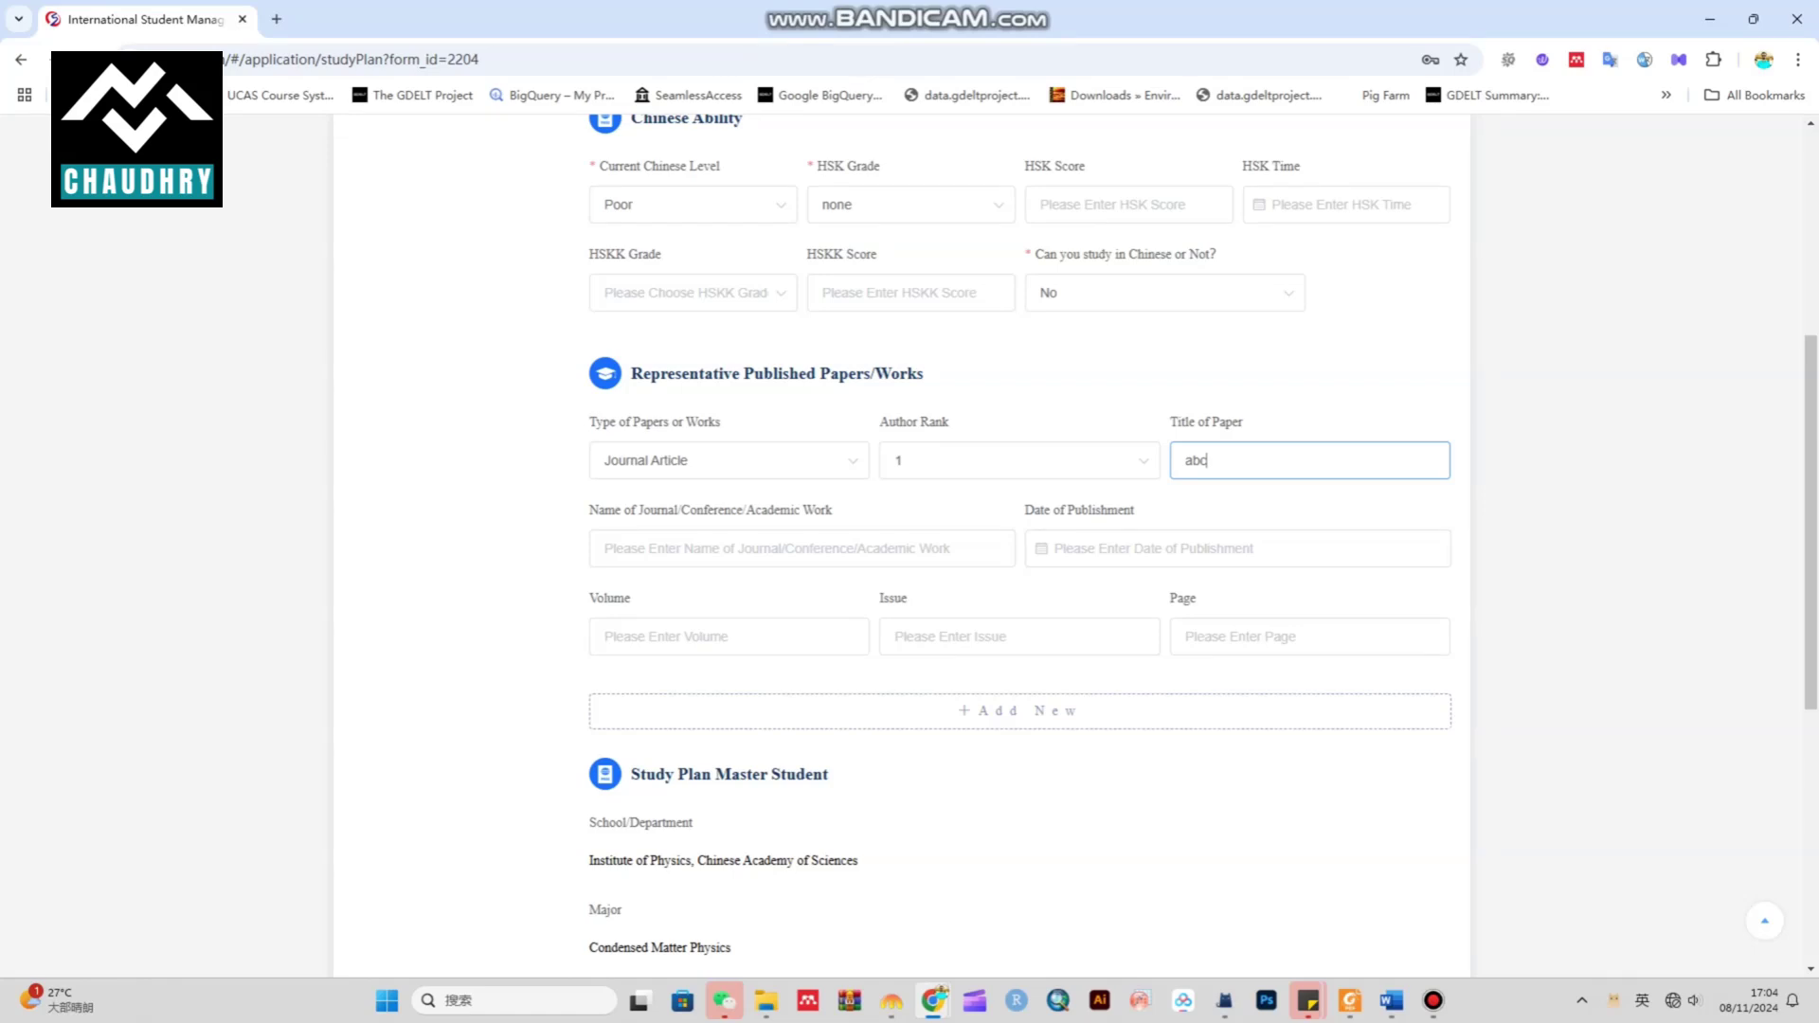
pyautogui.press('Tab')
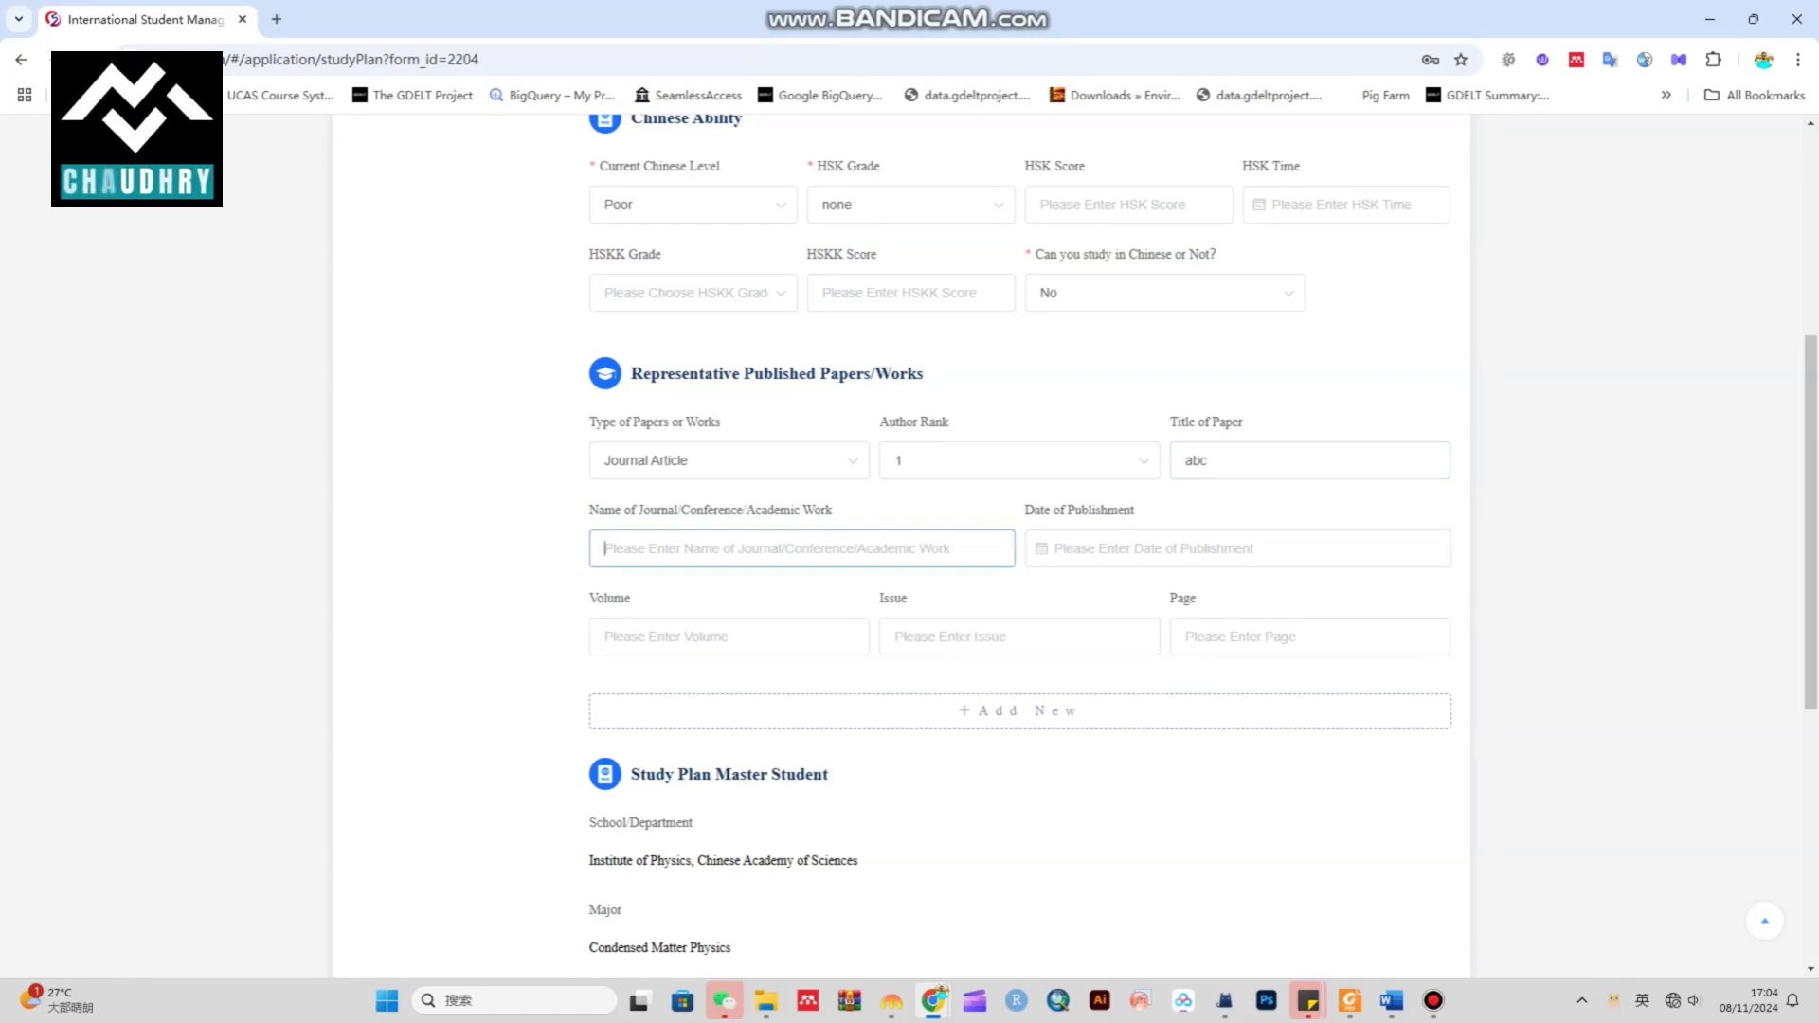
pyautogui.write('journal of xyz')
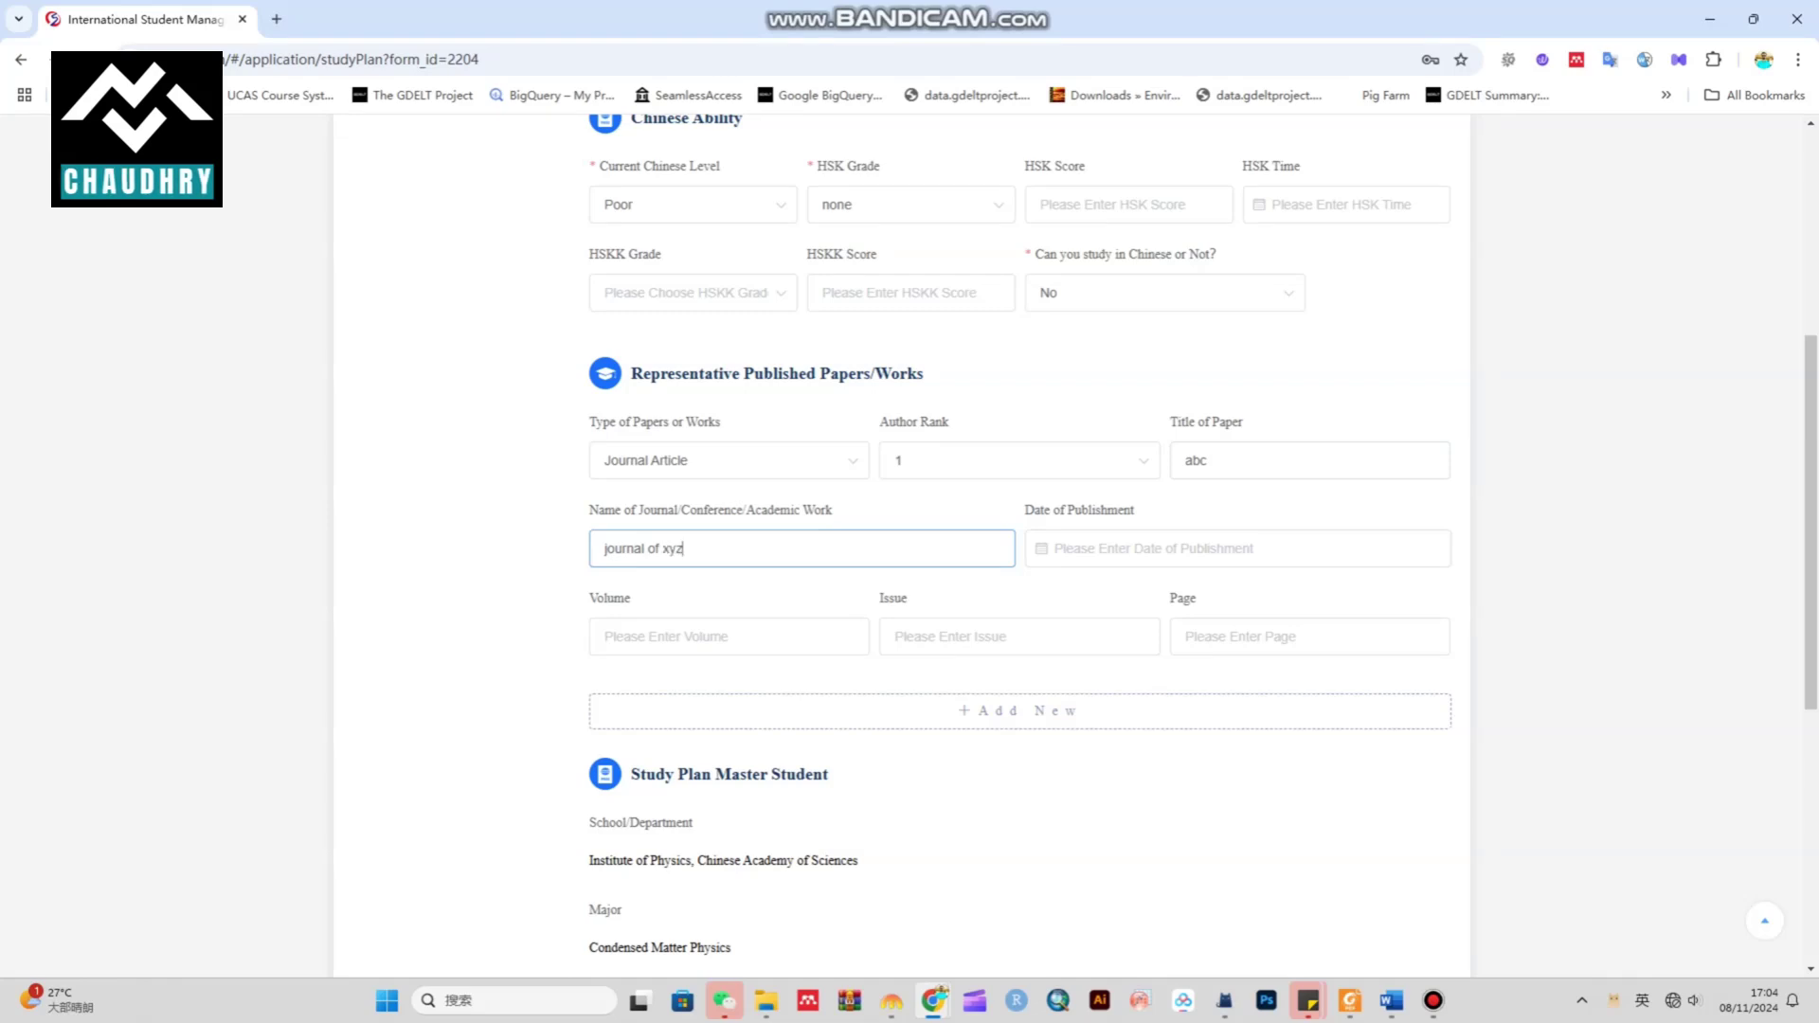
pyautogui.press('Tab')
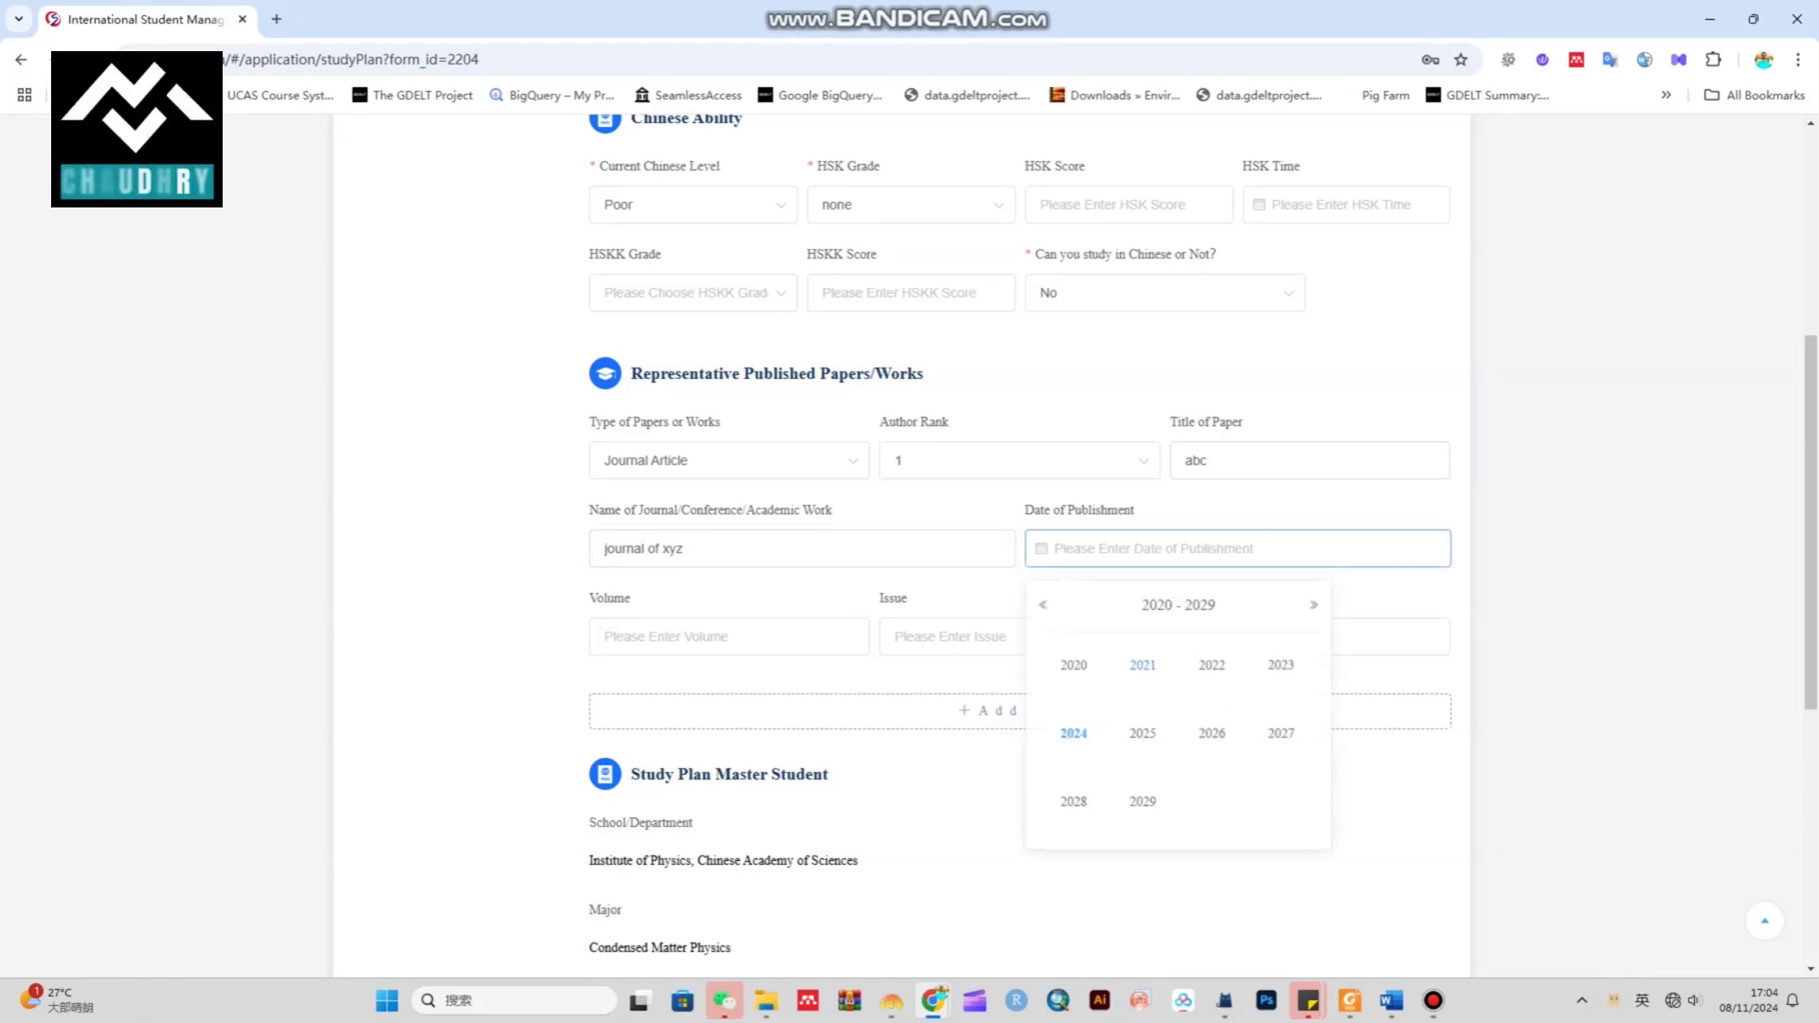
pyautogui.click(1212, 665)
pyautogui.press('Tab')
pyautogui.write('21')
pyautogui.press('Tab')
pyautogui.press('Tab')
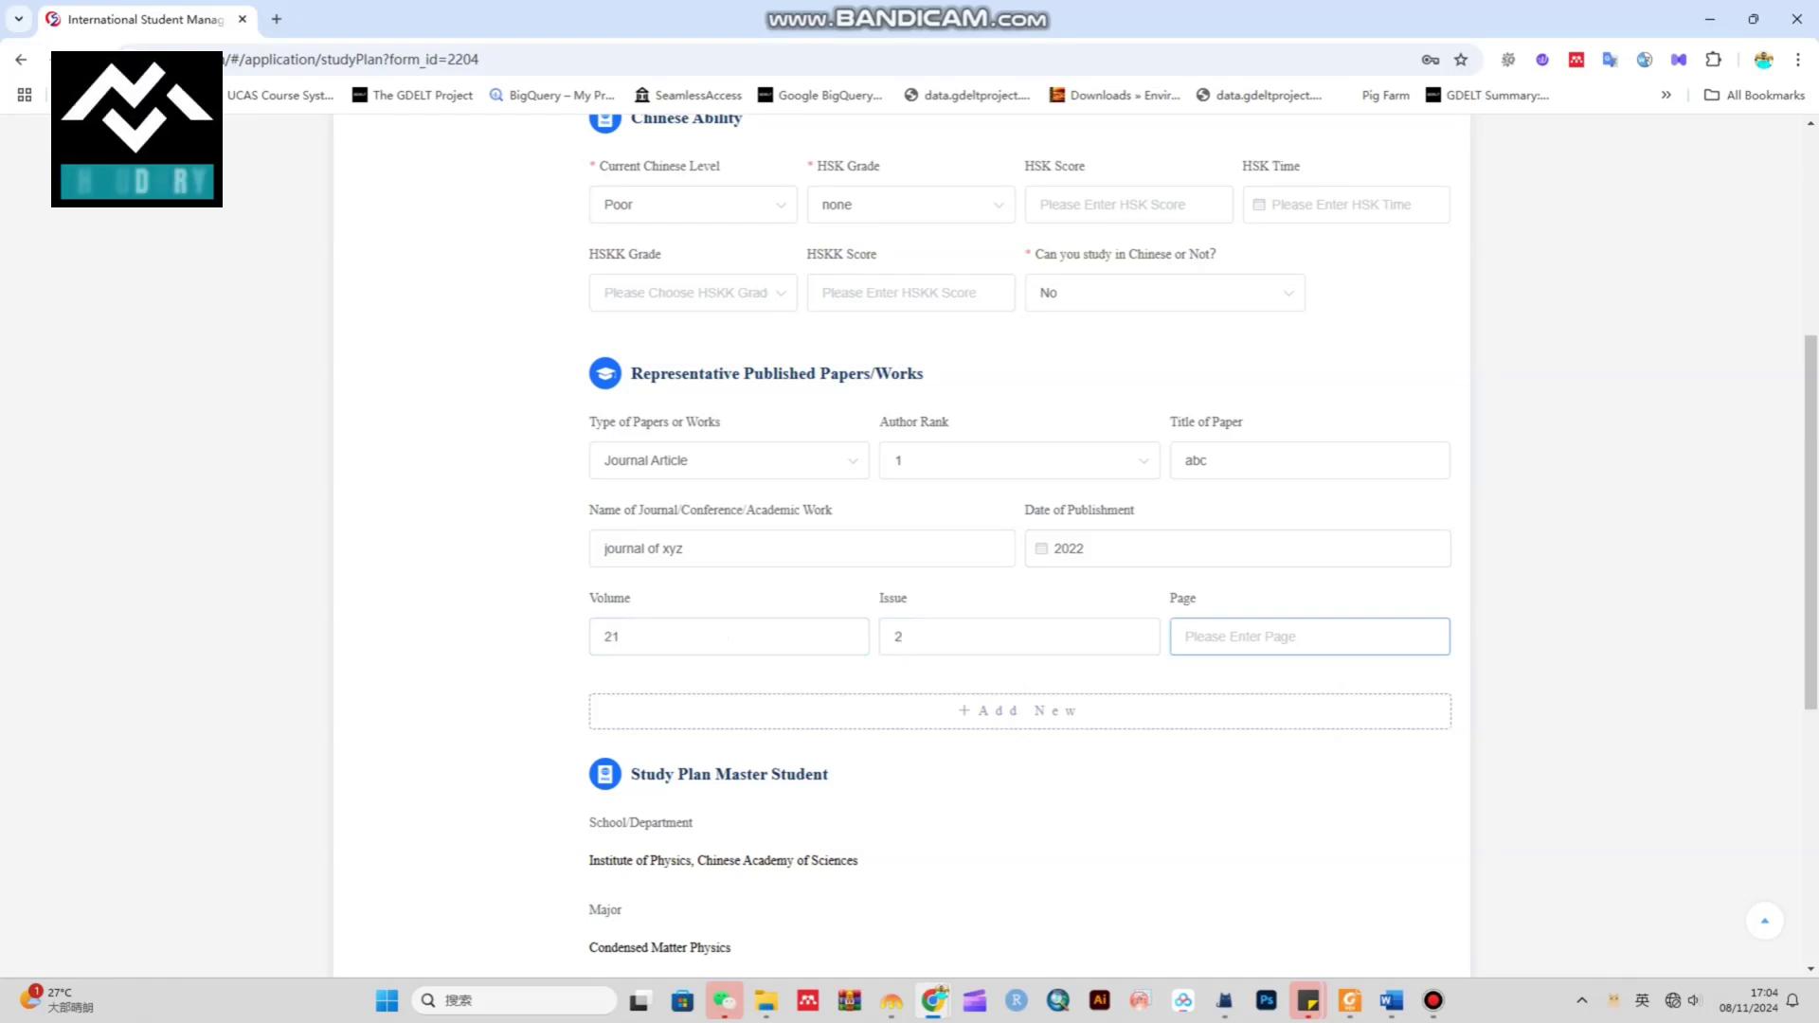
pyautogui.write('12-')
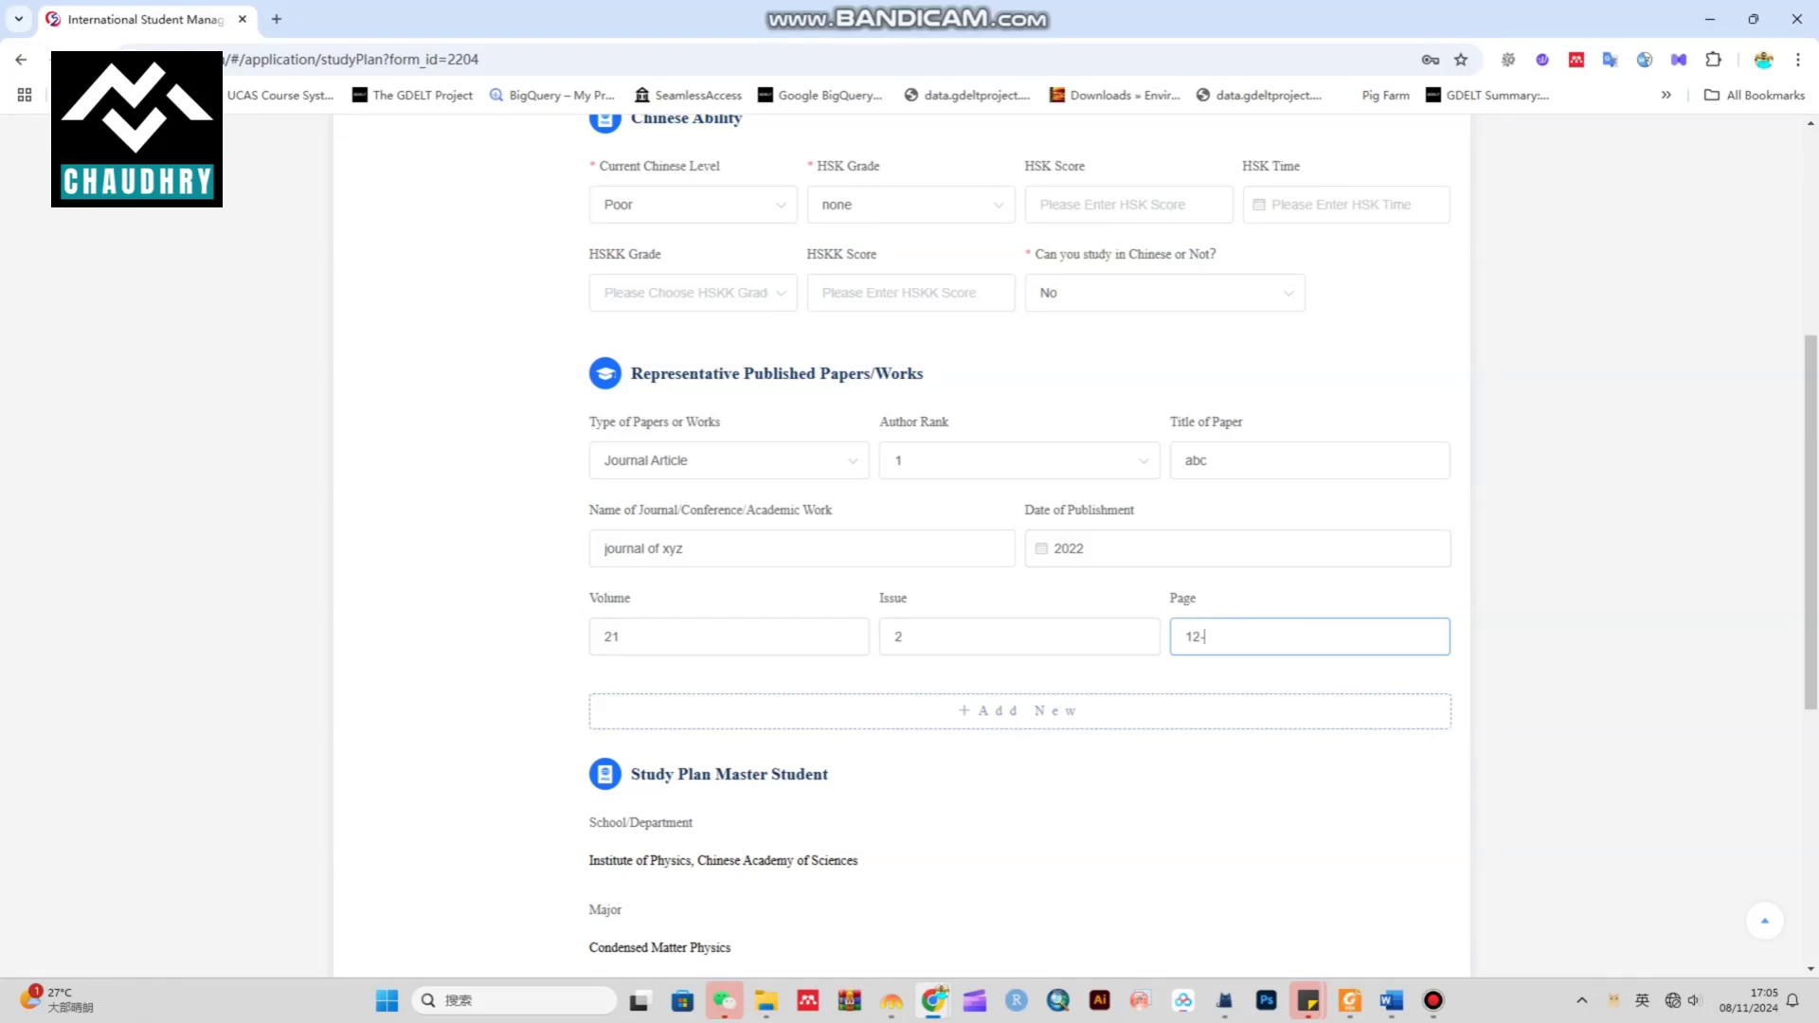
pyautogui.write('20')
pyautogui.scroll(-3, 758, 569)
pyautogui.moveTo(693, 489); pyautogui.dragTo(631, 489)
pyautogui.scroll(-1, 910, 545)
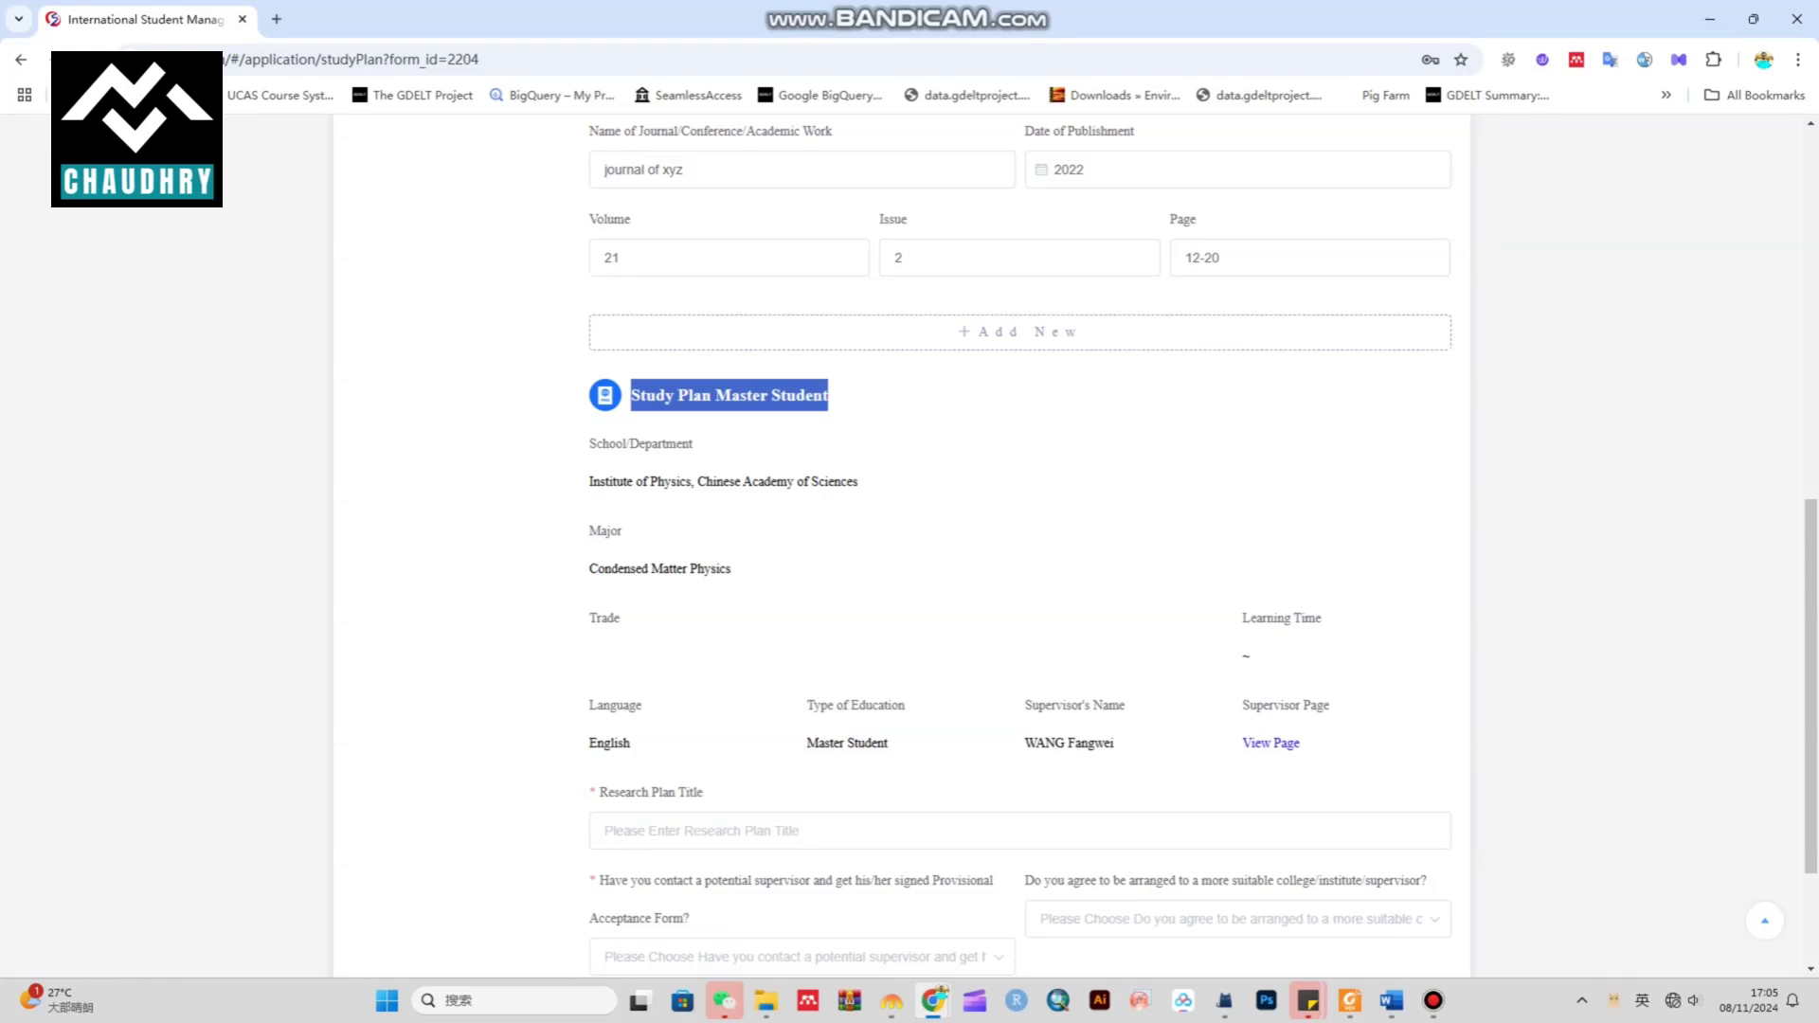
pyautogui.moveTo(590, 481); pyautogui.dragTo(858, 482)
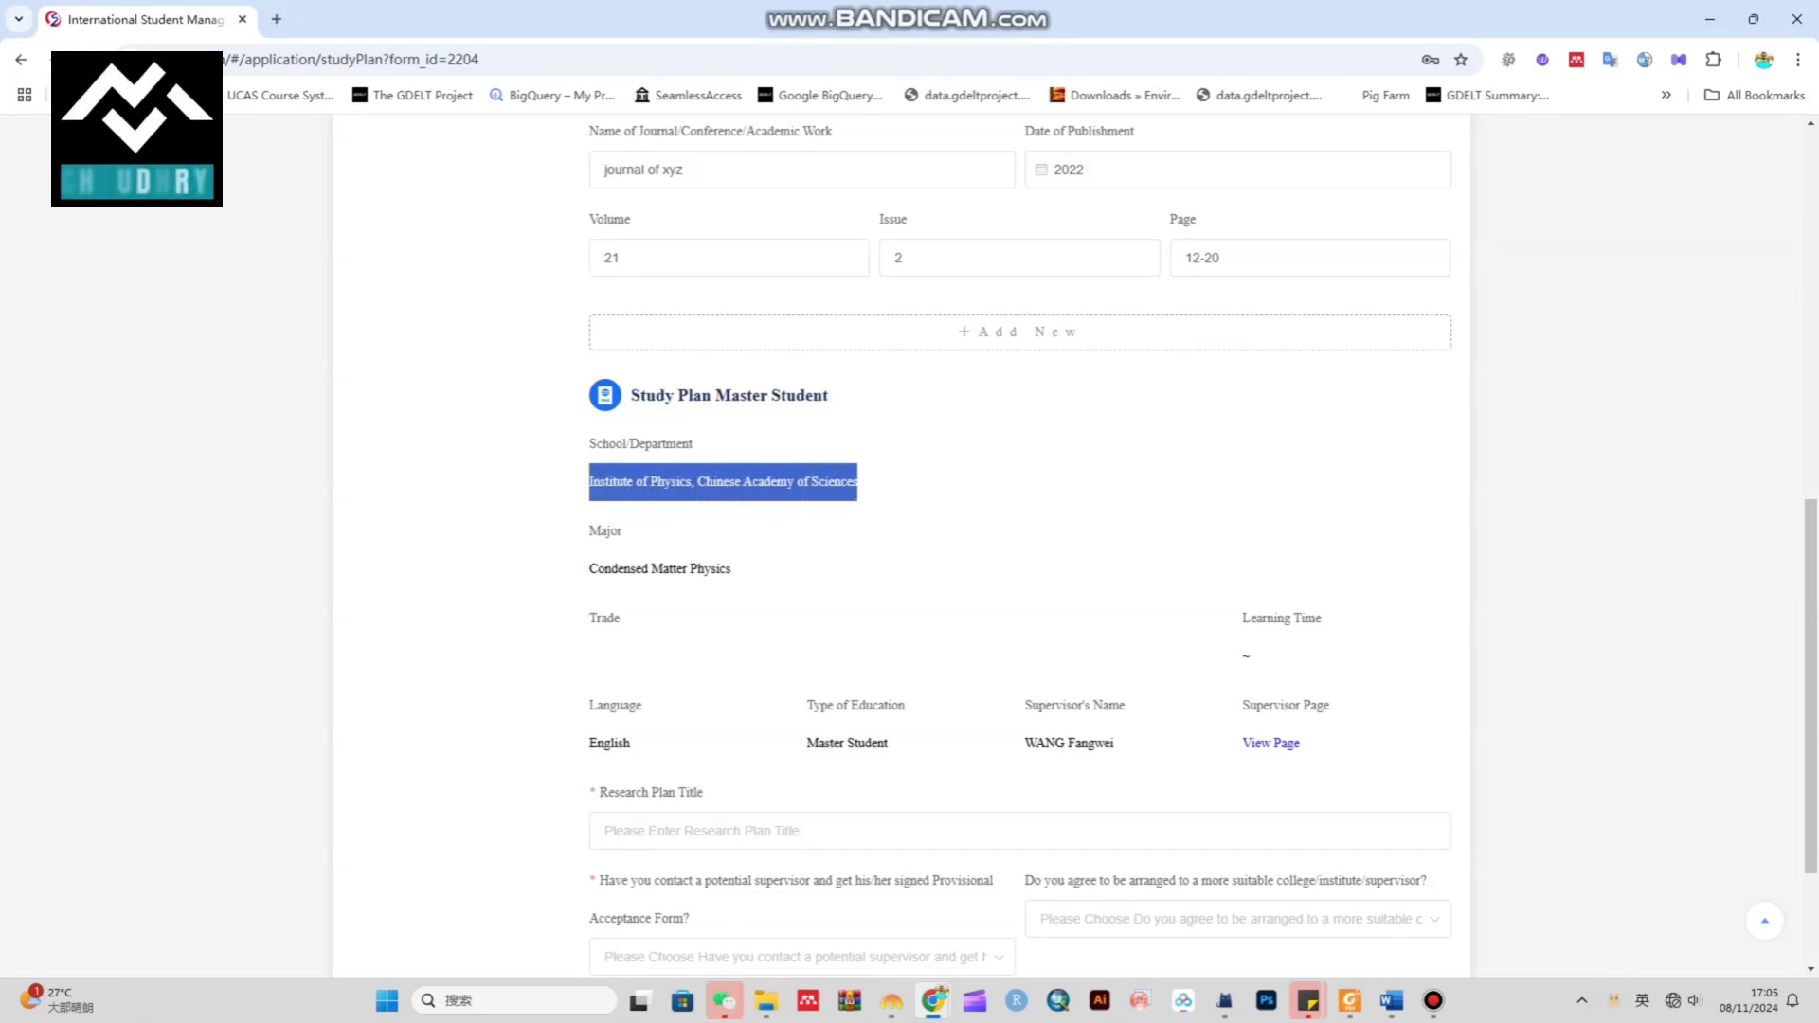
pyautogui.moveTo(589, 568); pyautogui.dragTo(730, 569)
pyautogui.moveTo(590, 618); pyautogui.dragTo(619, 617)
pyautogui.scroll(-2, 1020, 547)
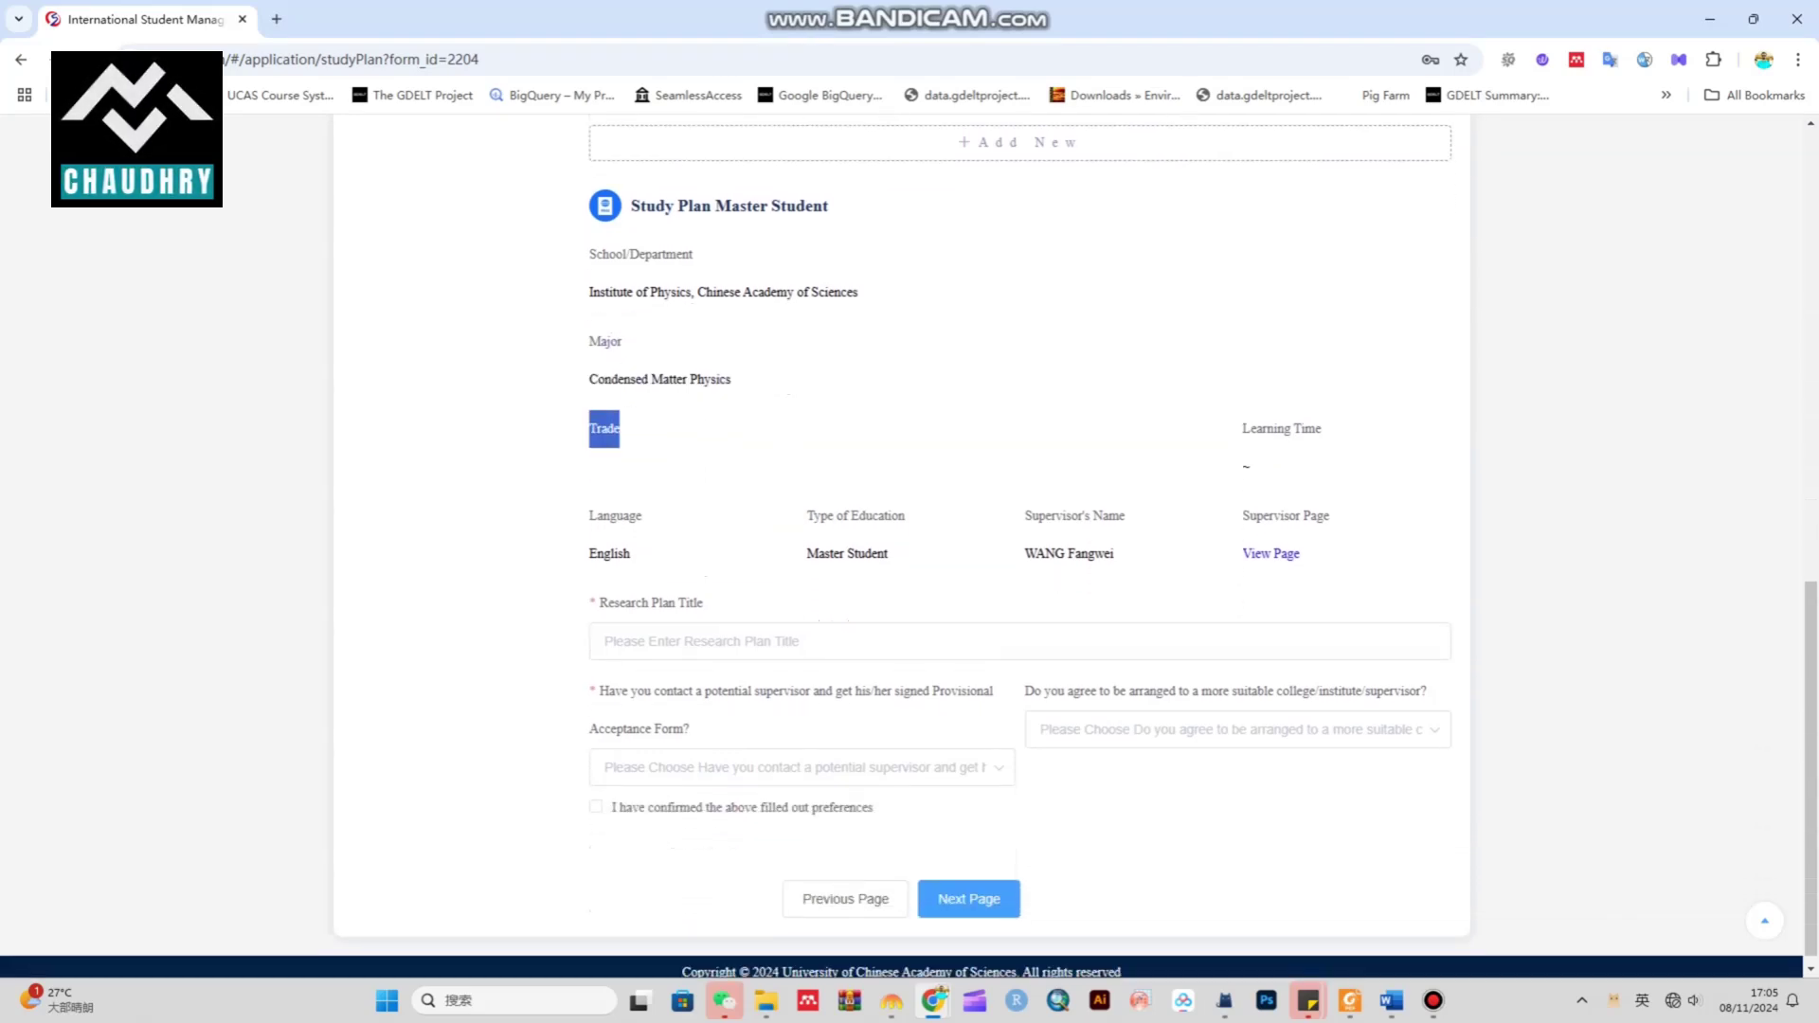
pyautogui.scroll(-1, 1020, 546)
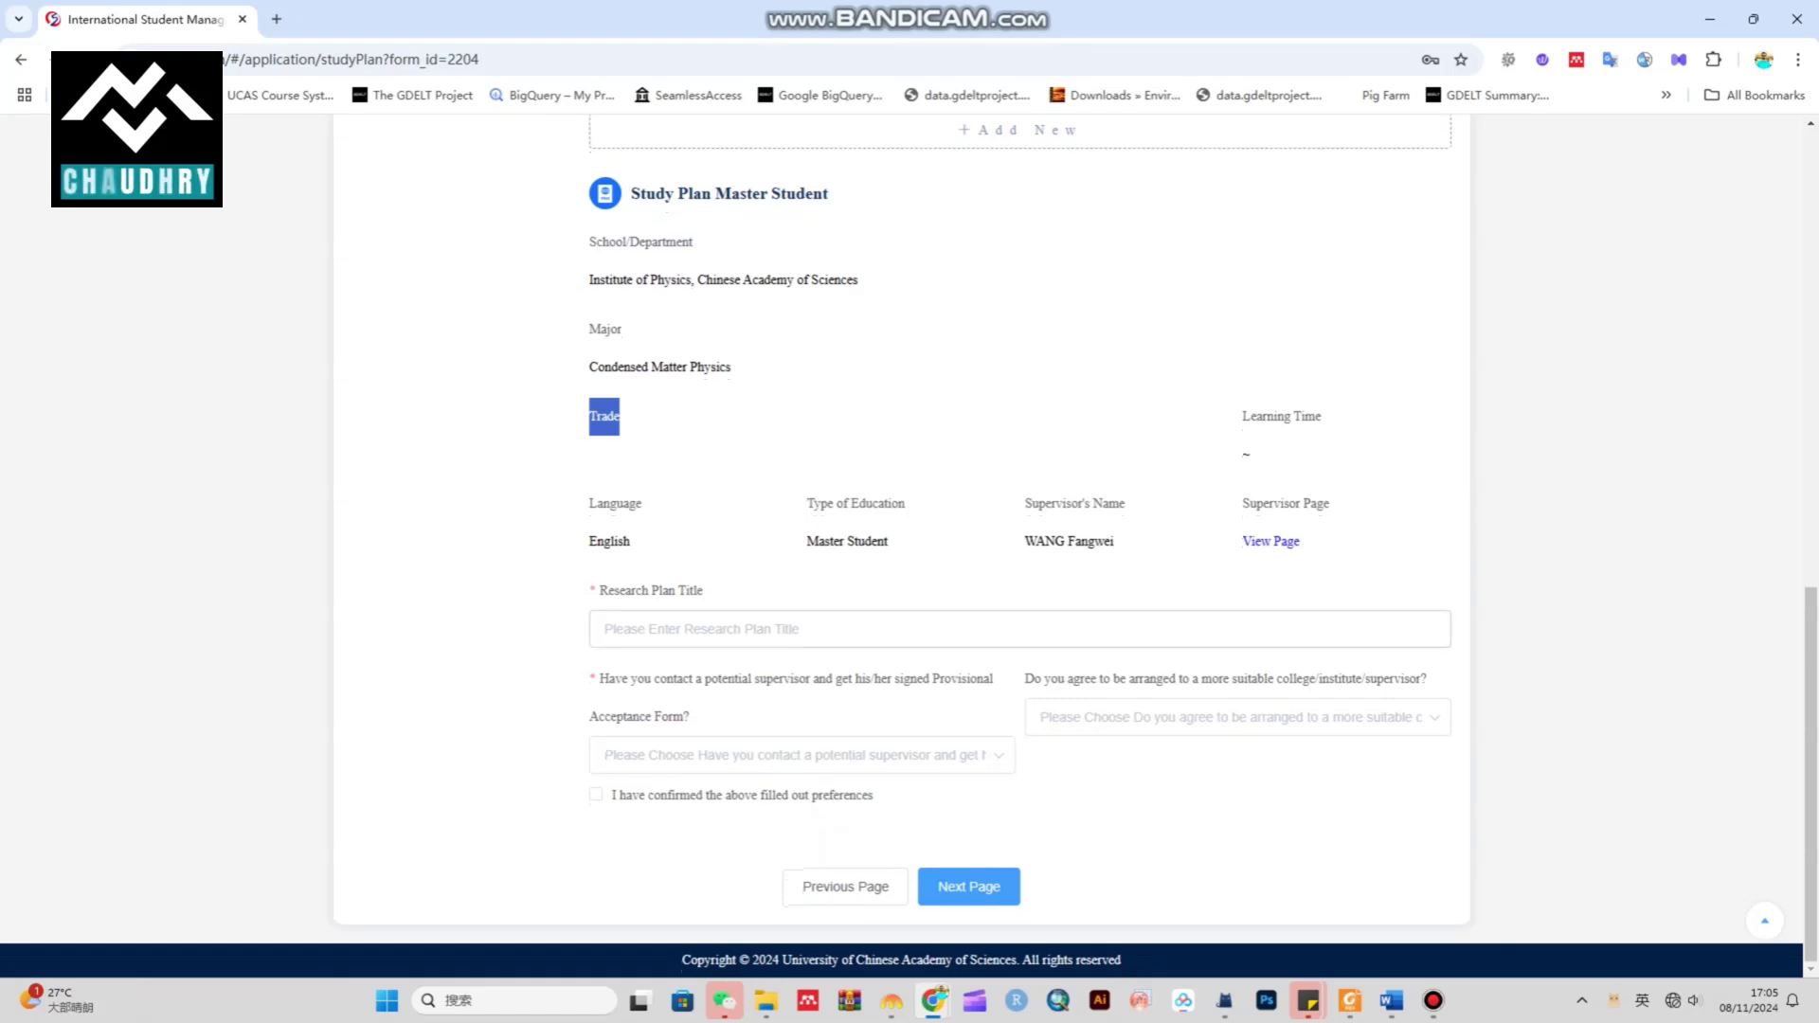
pyautogui.click(603, 629)
pyautogui.write('xyz')
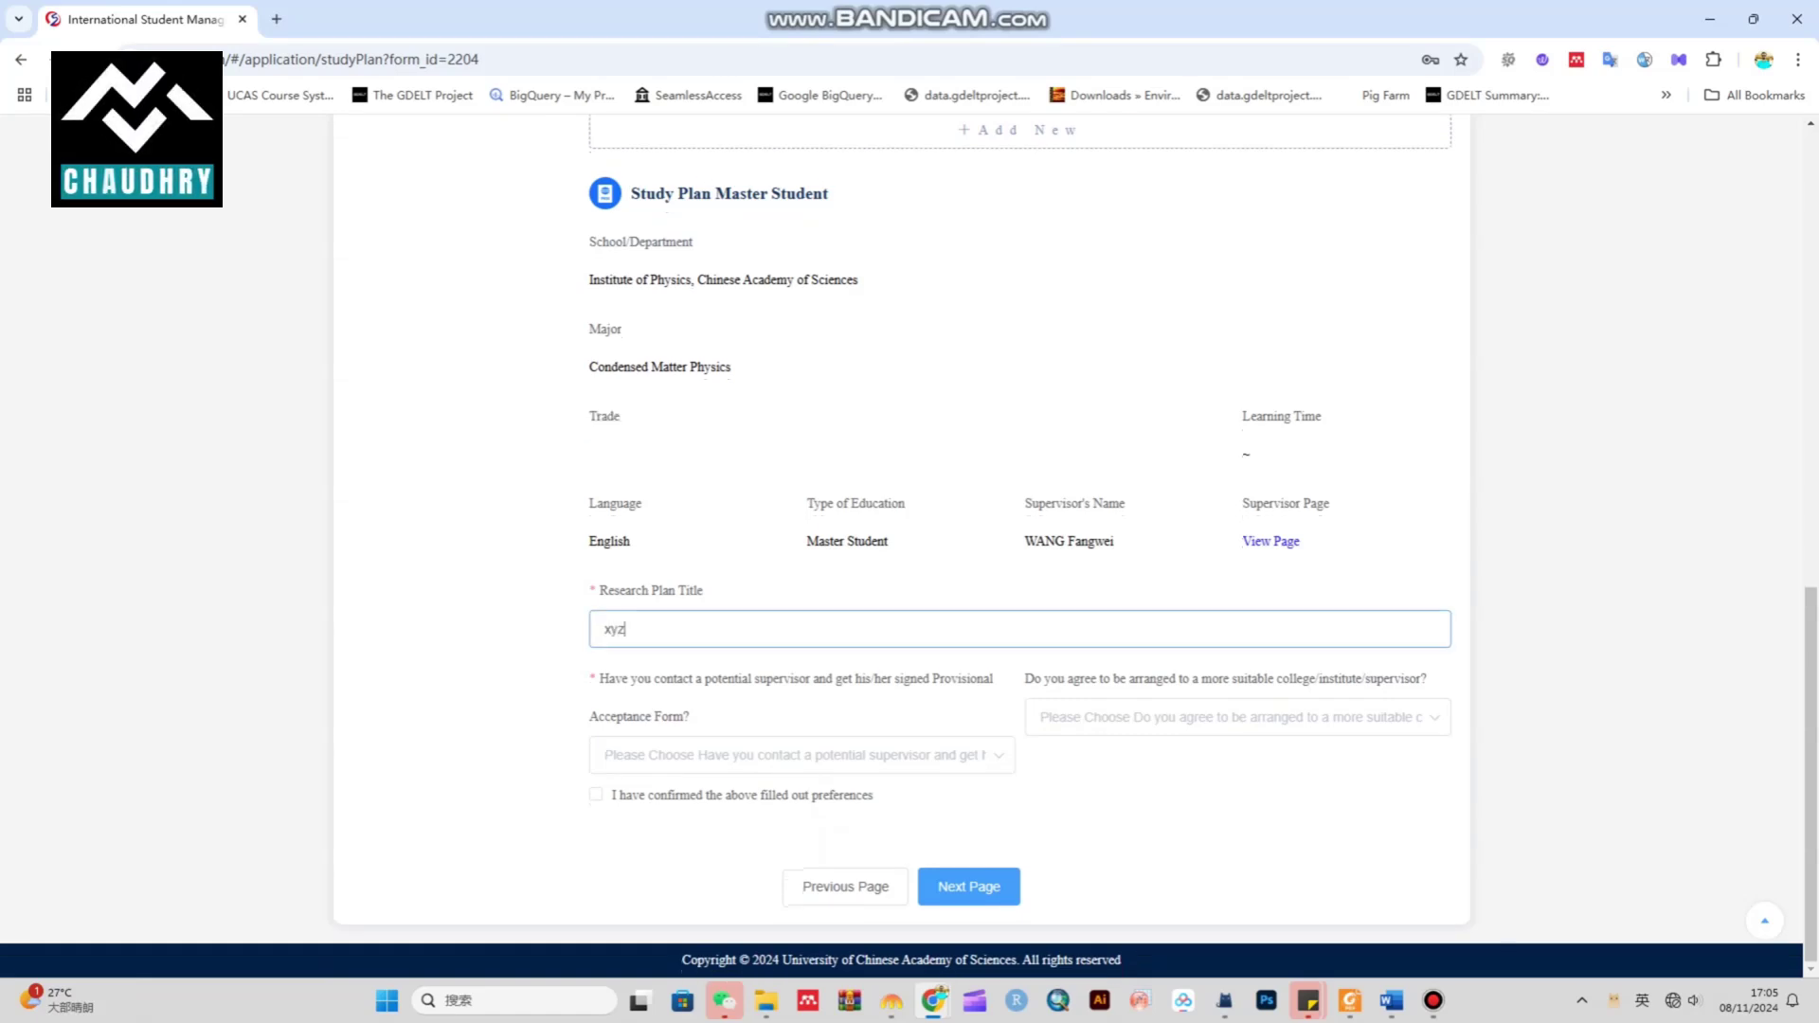
pyautogui.click(604, 755)
pyautogui.press('Down')
pyautogui.press('Down')
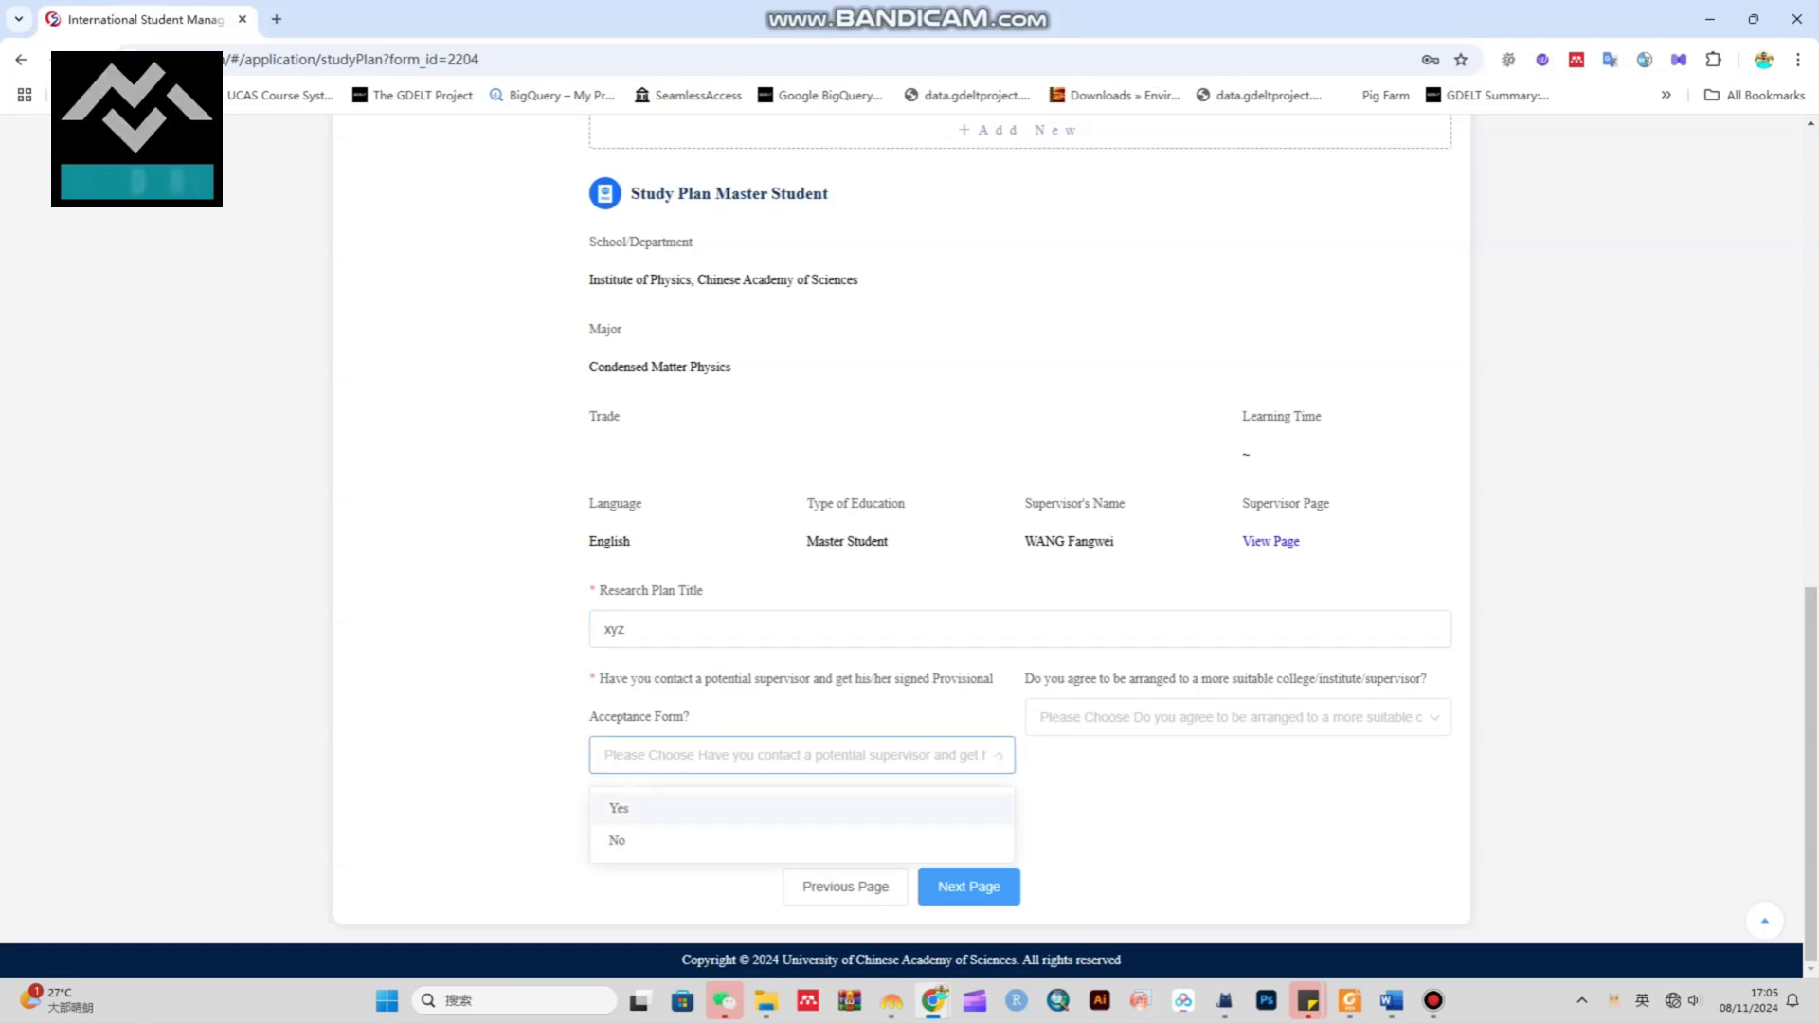
pyautogui.press('Return')
pyautogui.press('Tab')
pyautogui.press('Down')
pyautogui.press('Return')
pyautogui.press('Tab')
pyautogui.press('Return')
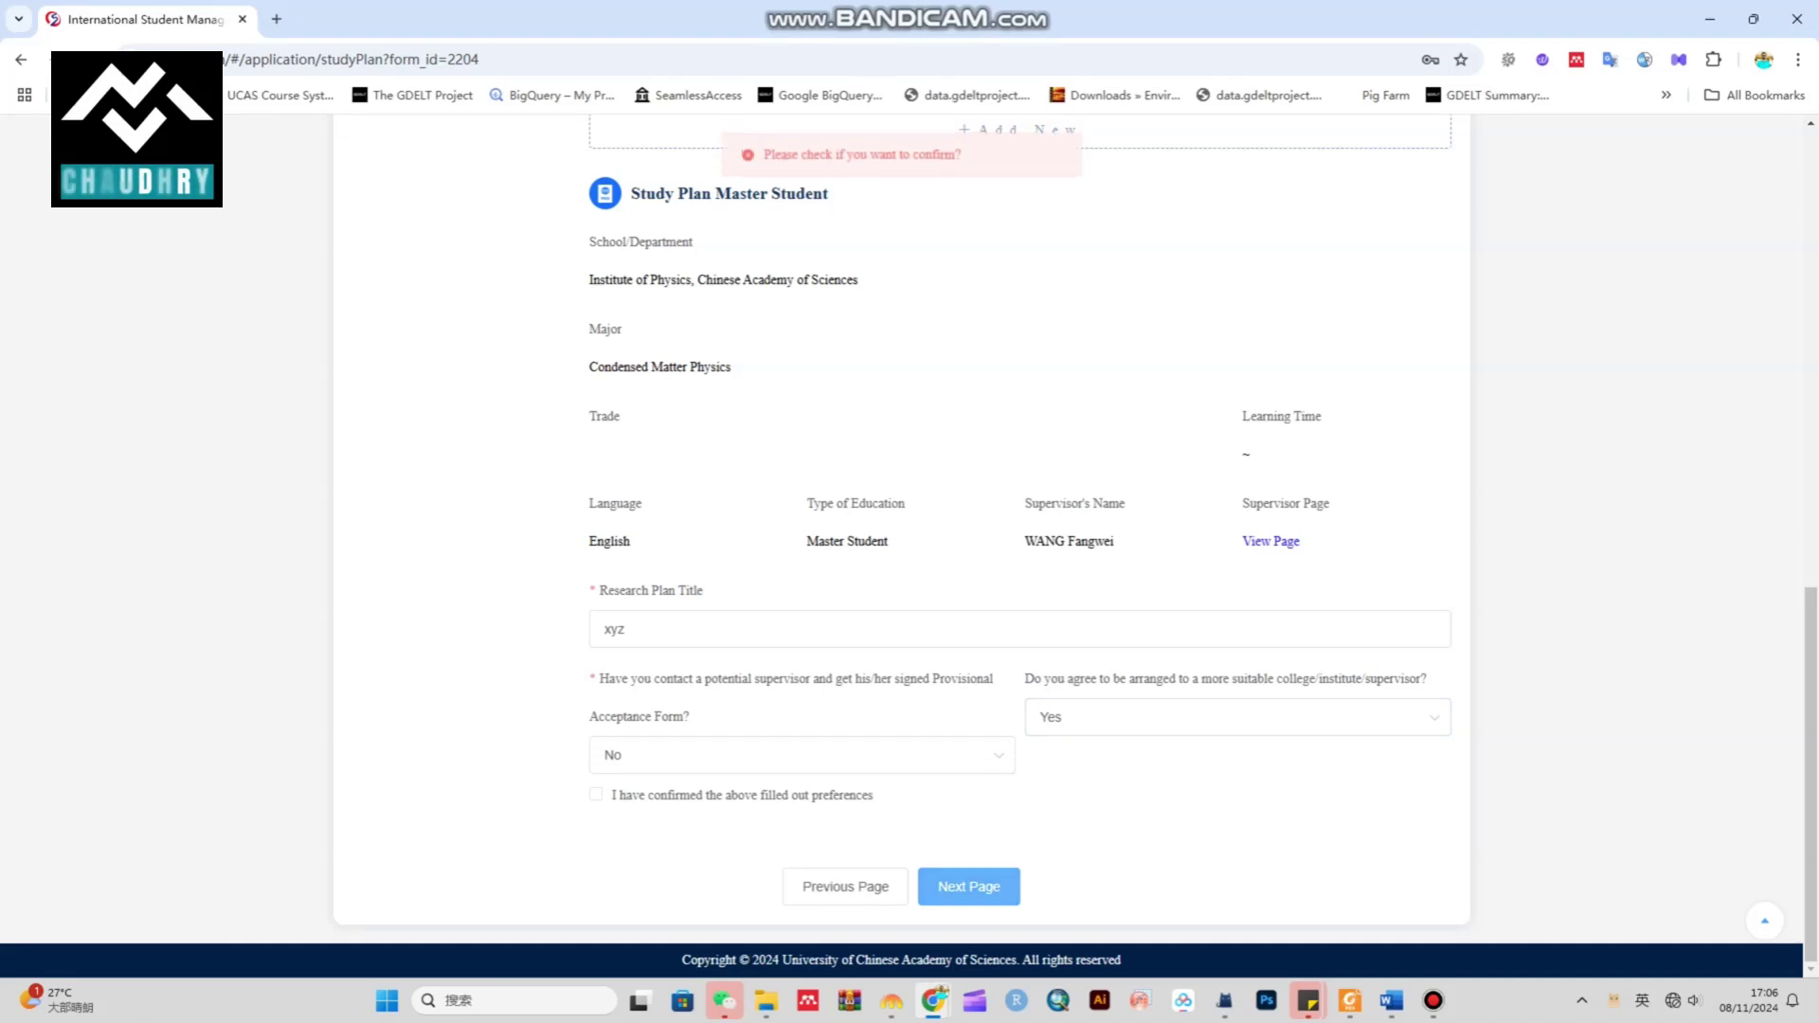
pyautogui.press('Return')
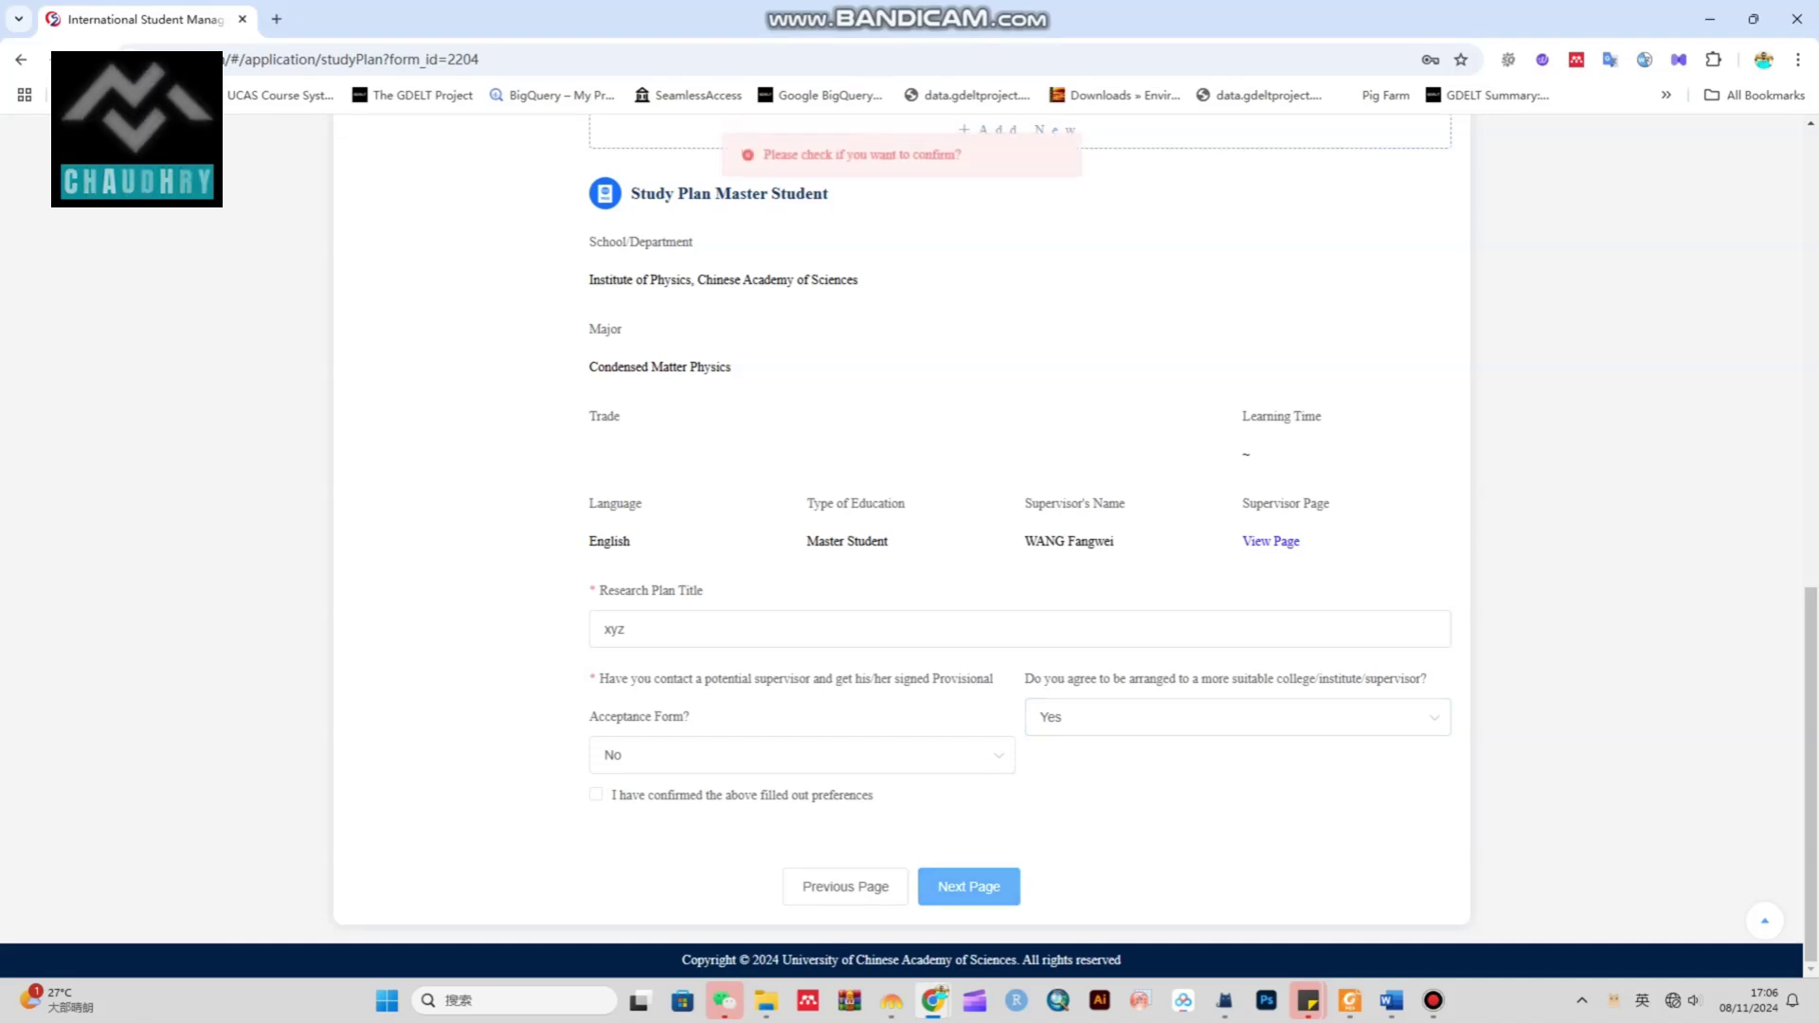
pyautogui.press('Return')
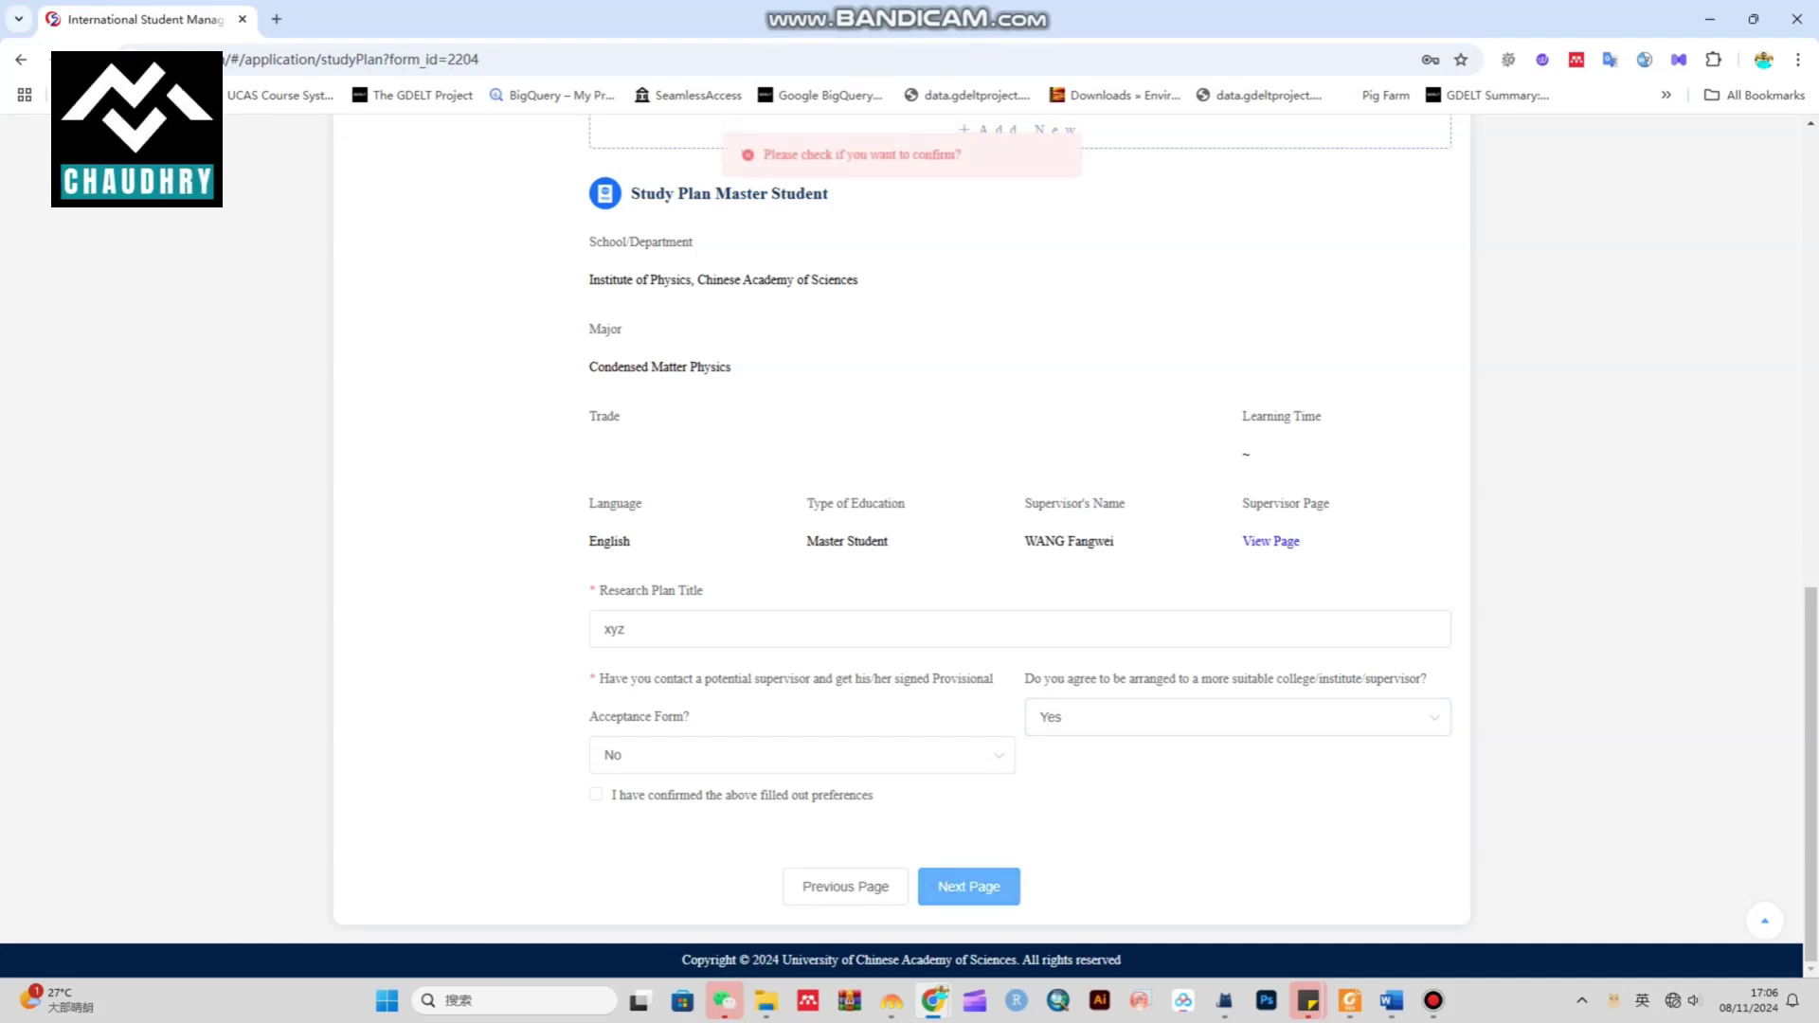
pyautogui.press('Return')
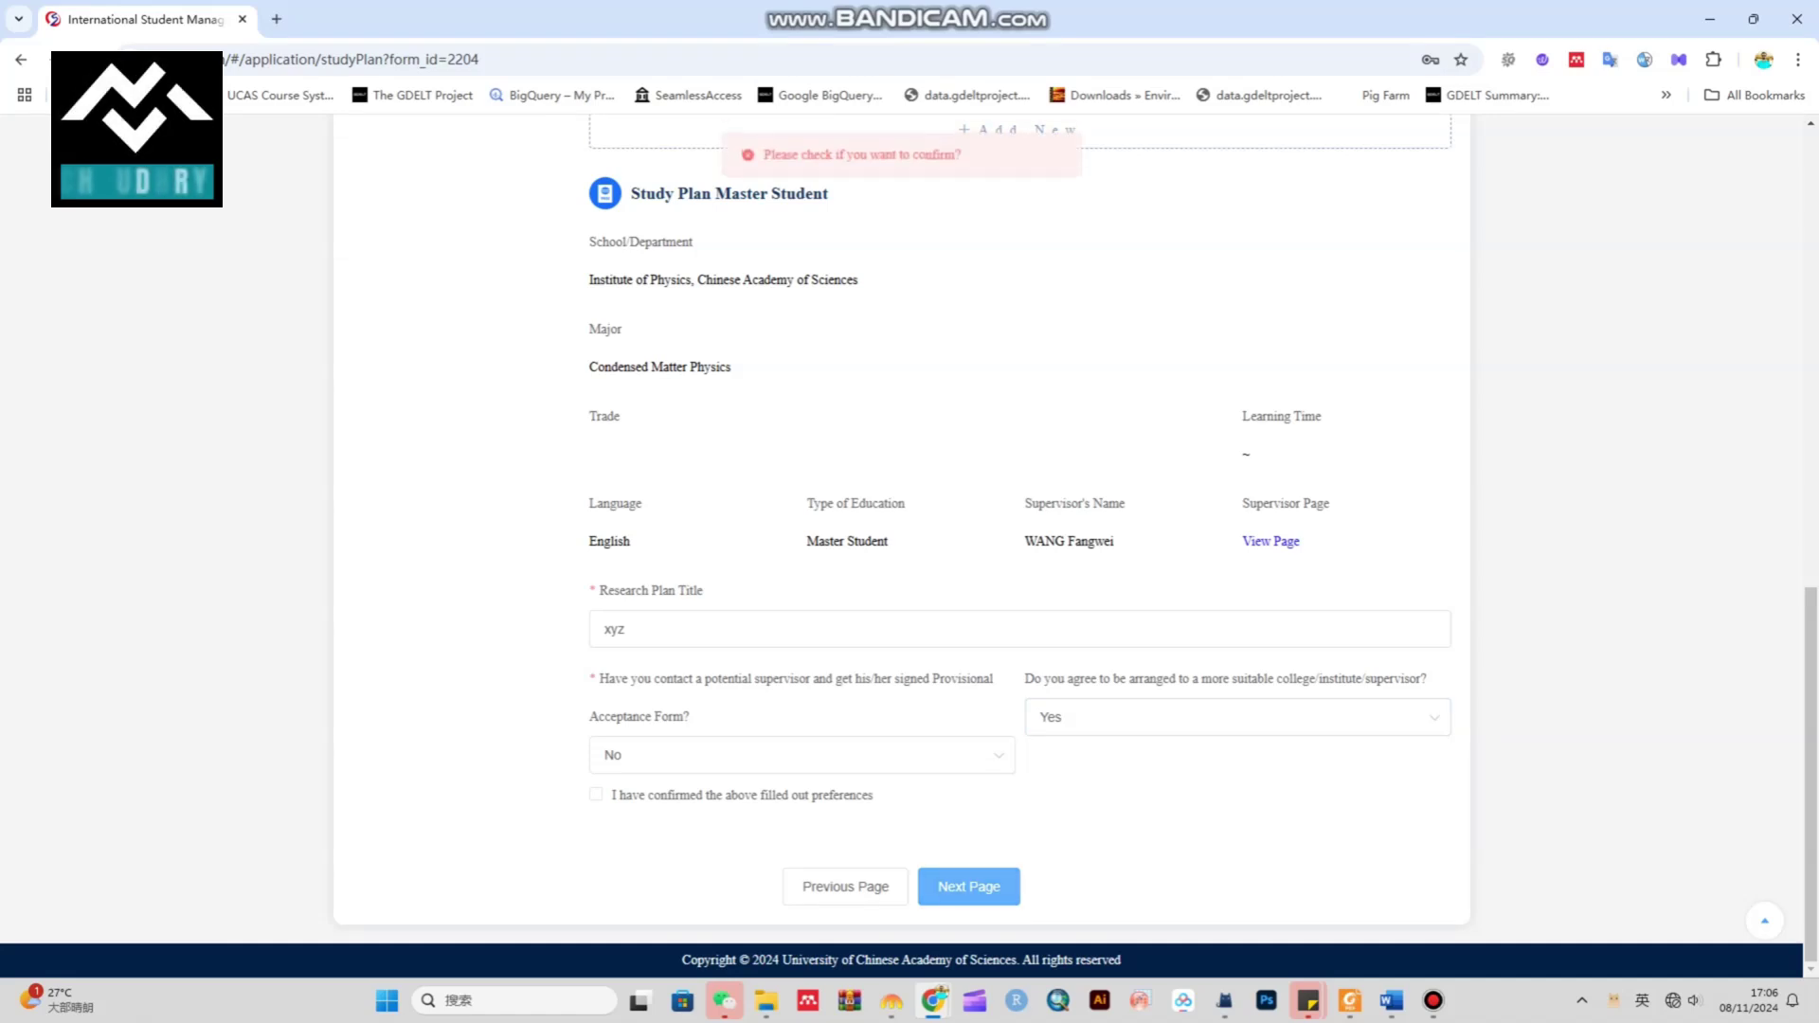
pyautogui.press('Return')
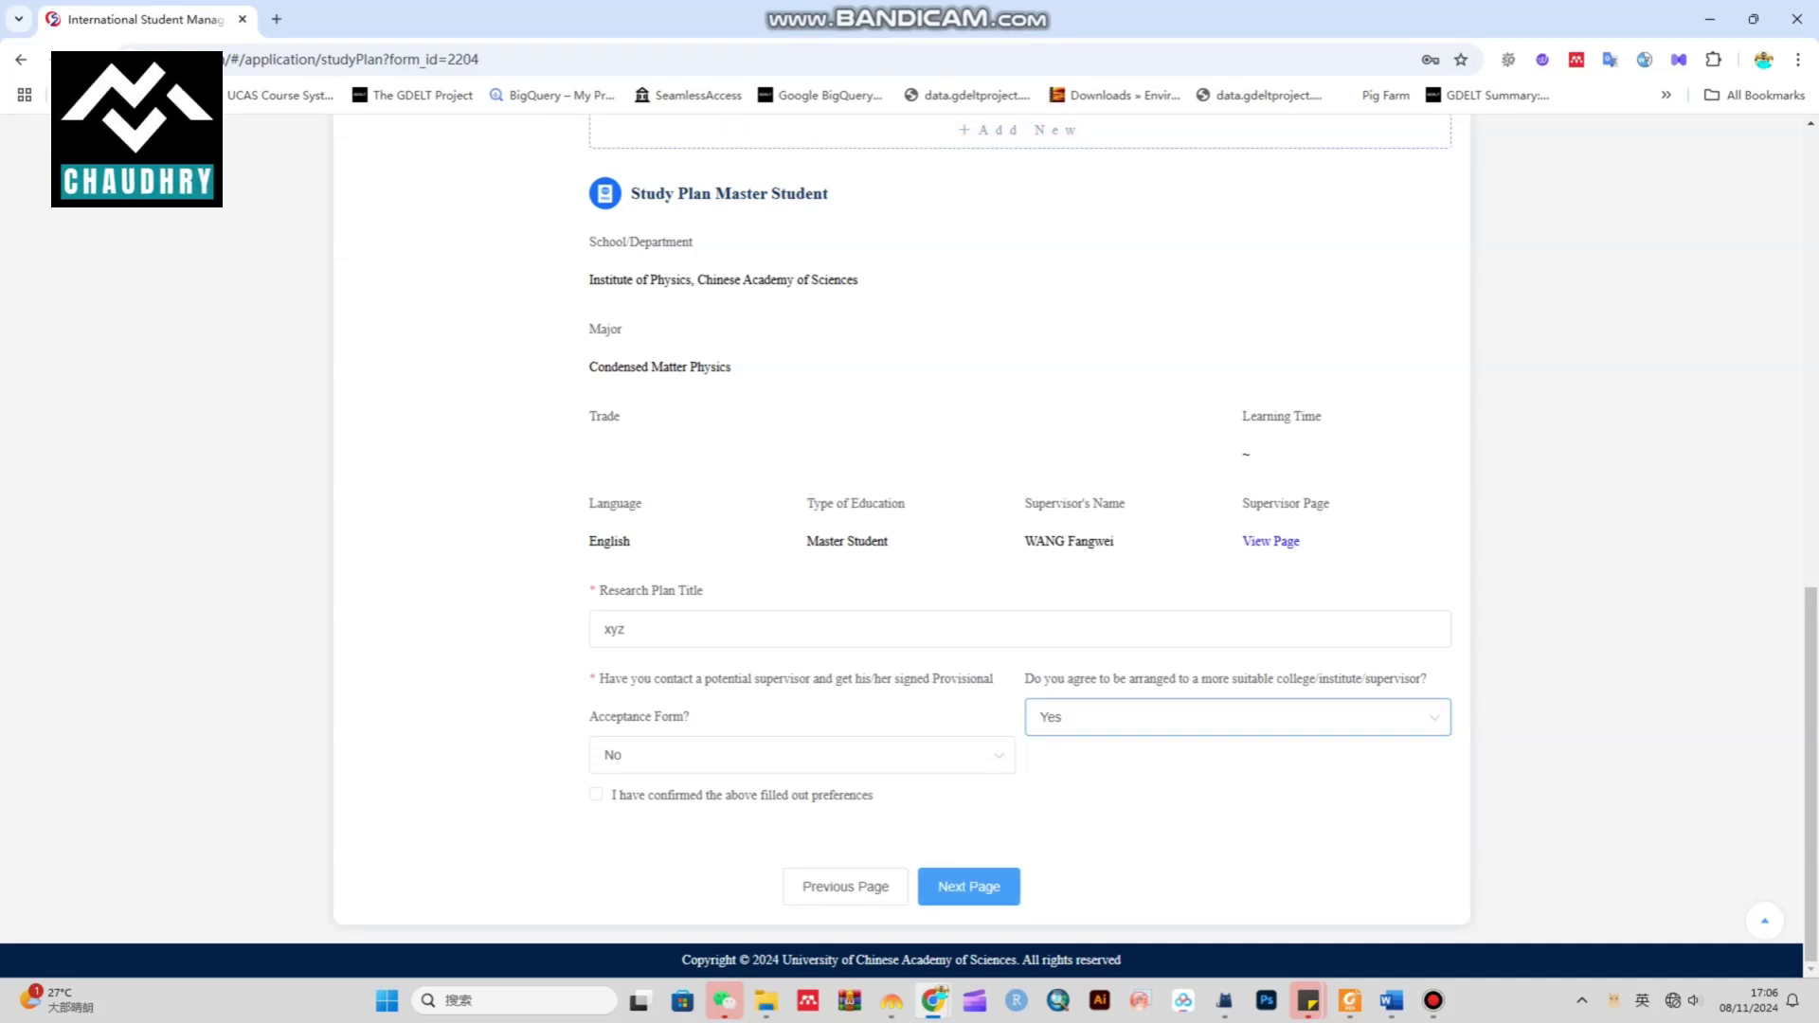
pyautogui.press('Return')
pyautogui.press('Return')
pyautogui.press('Return')
pyautogui.press('Return')
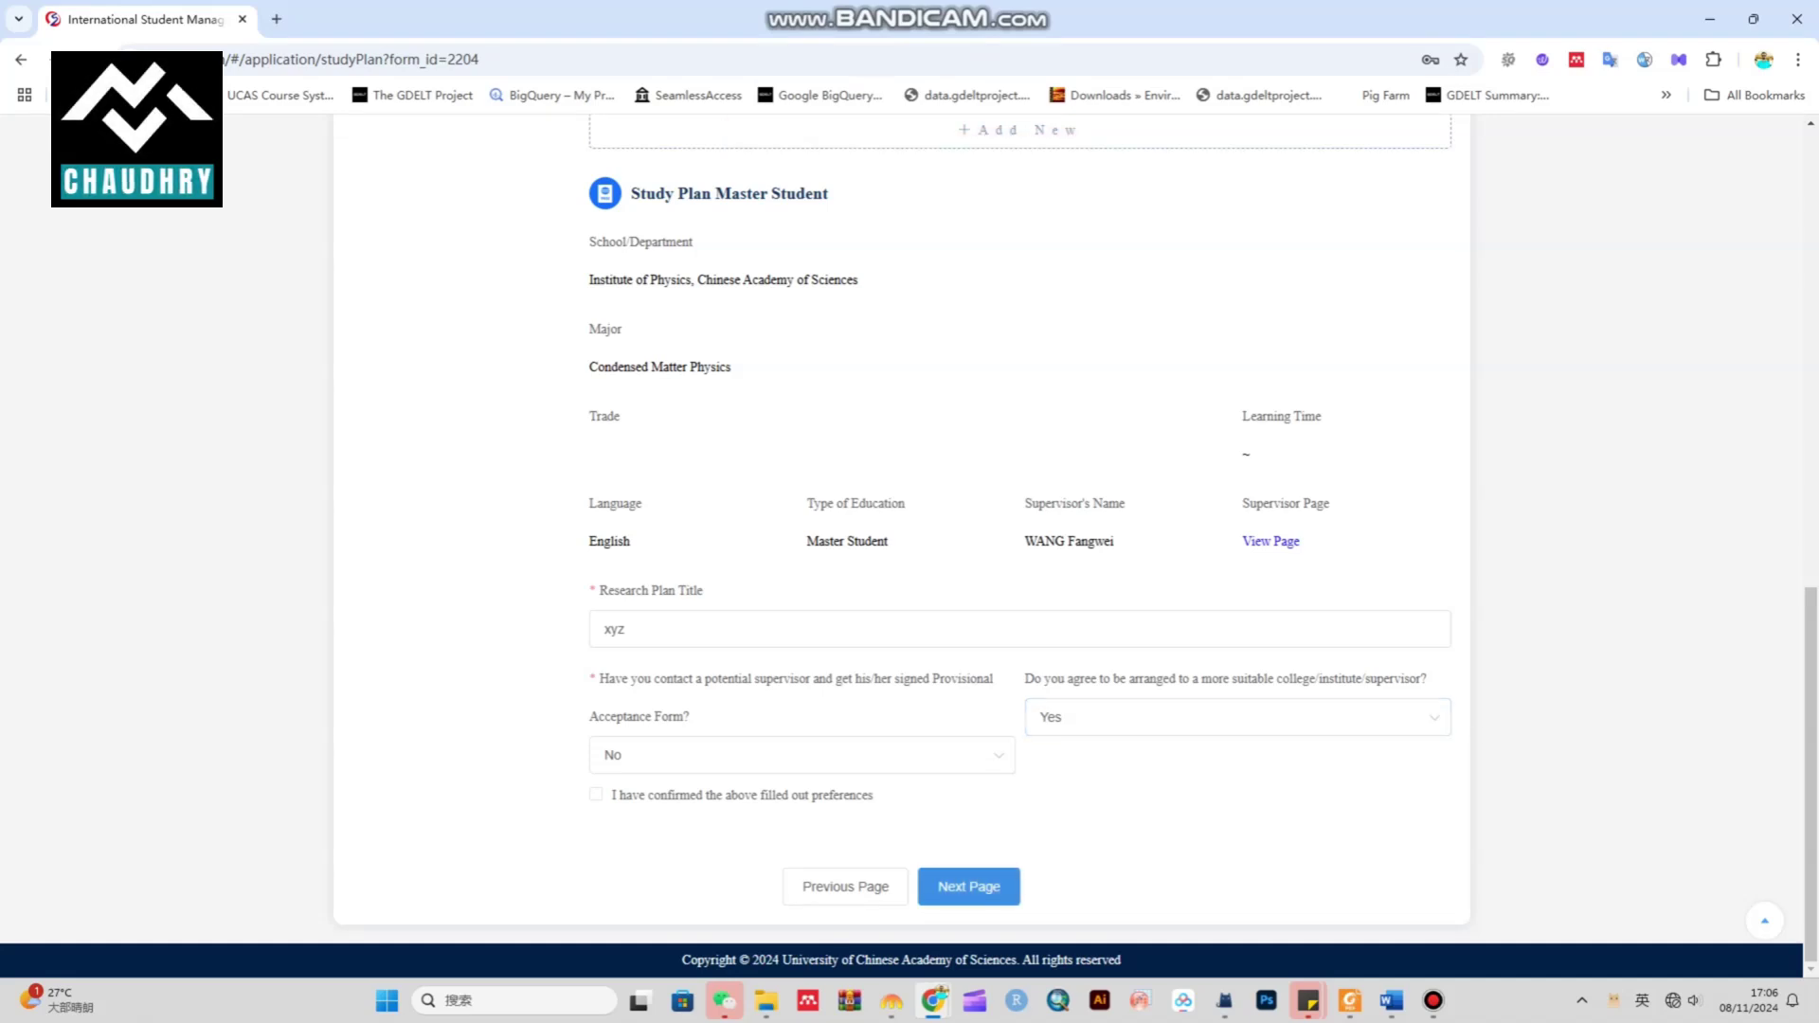
pyautogui.press('Return')
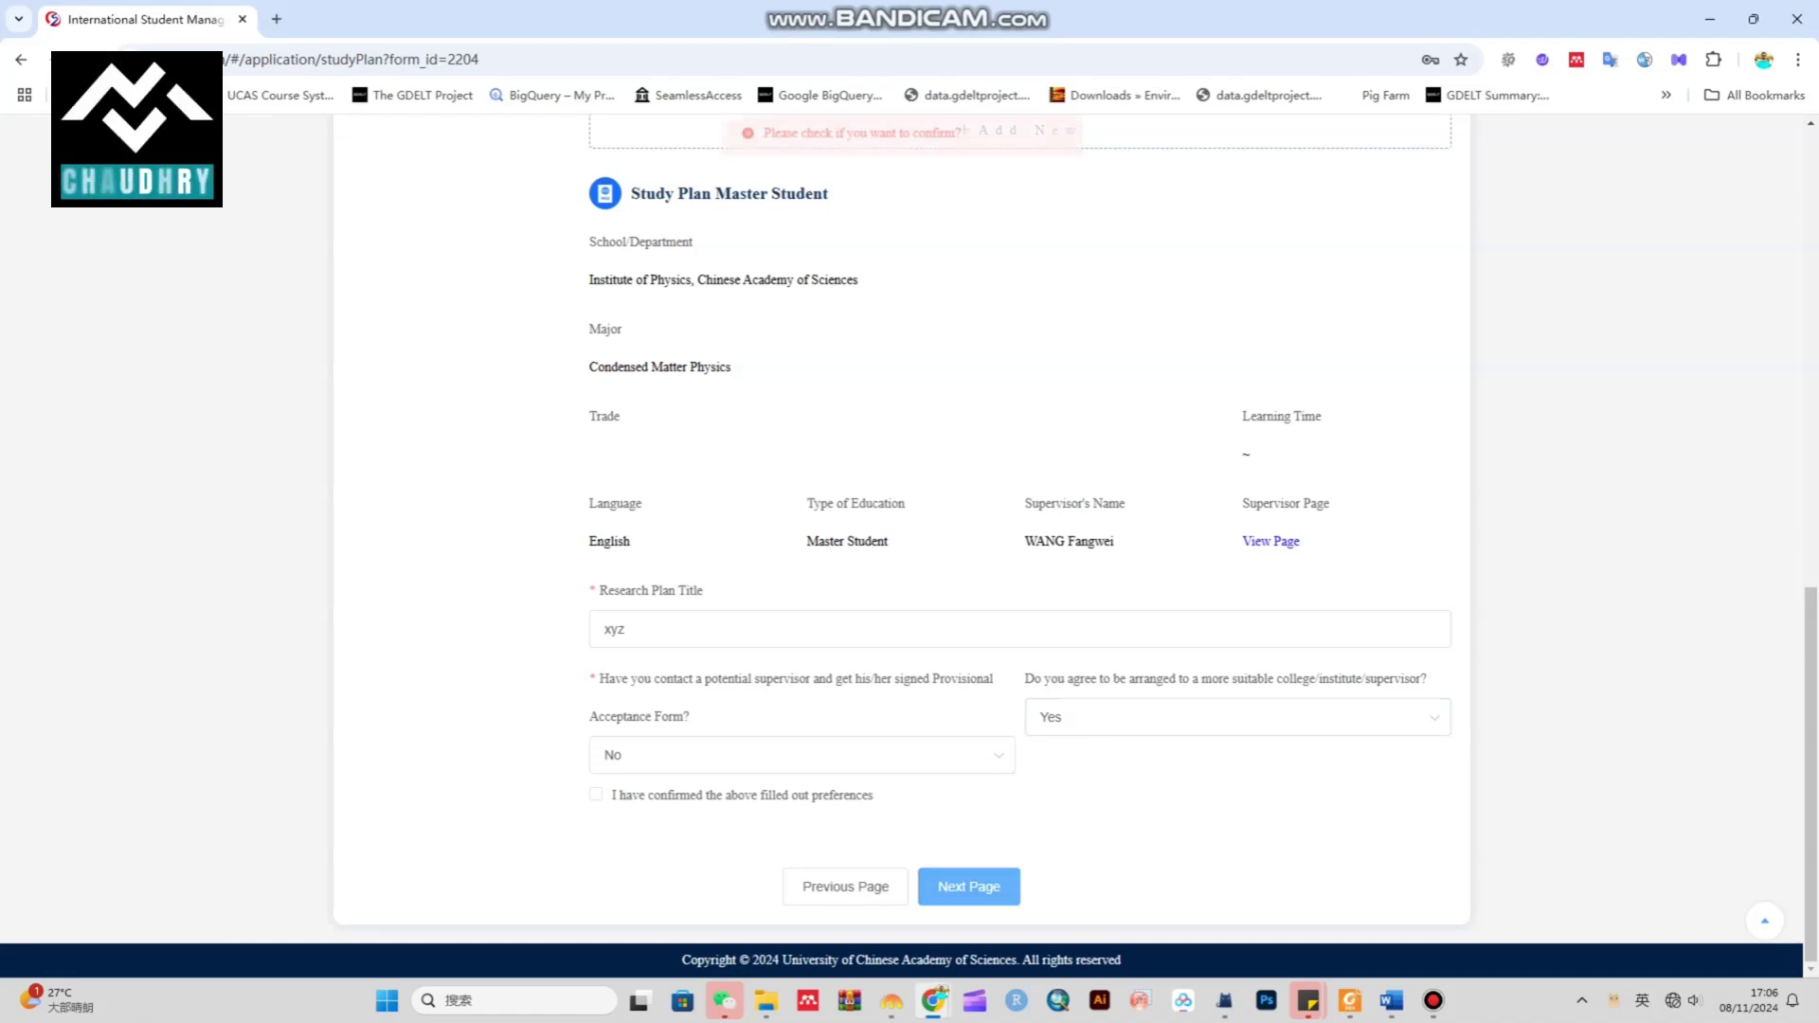
pyautogui.press('Return')
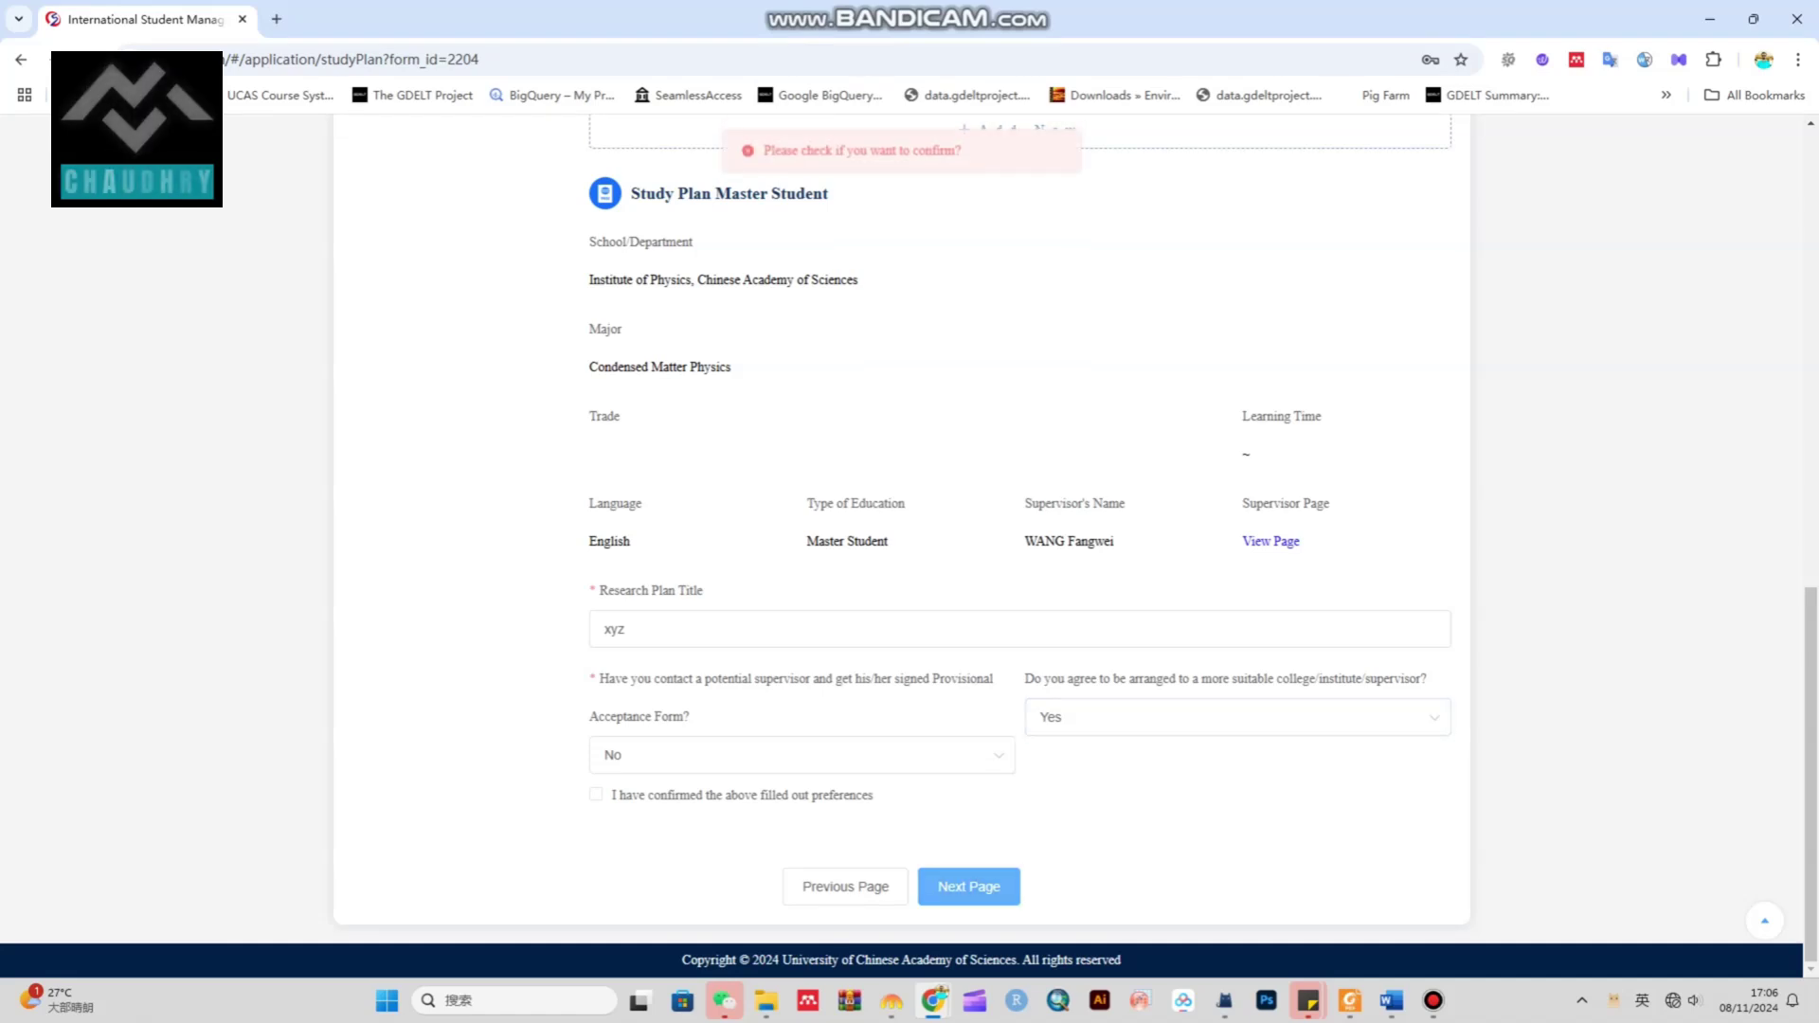
pyautogui.press('Return')
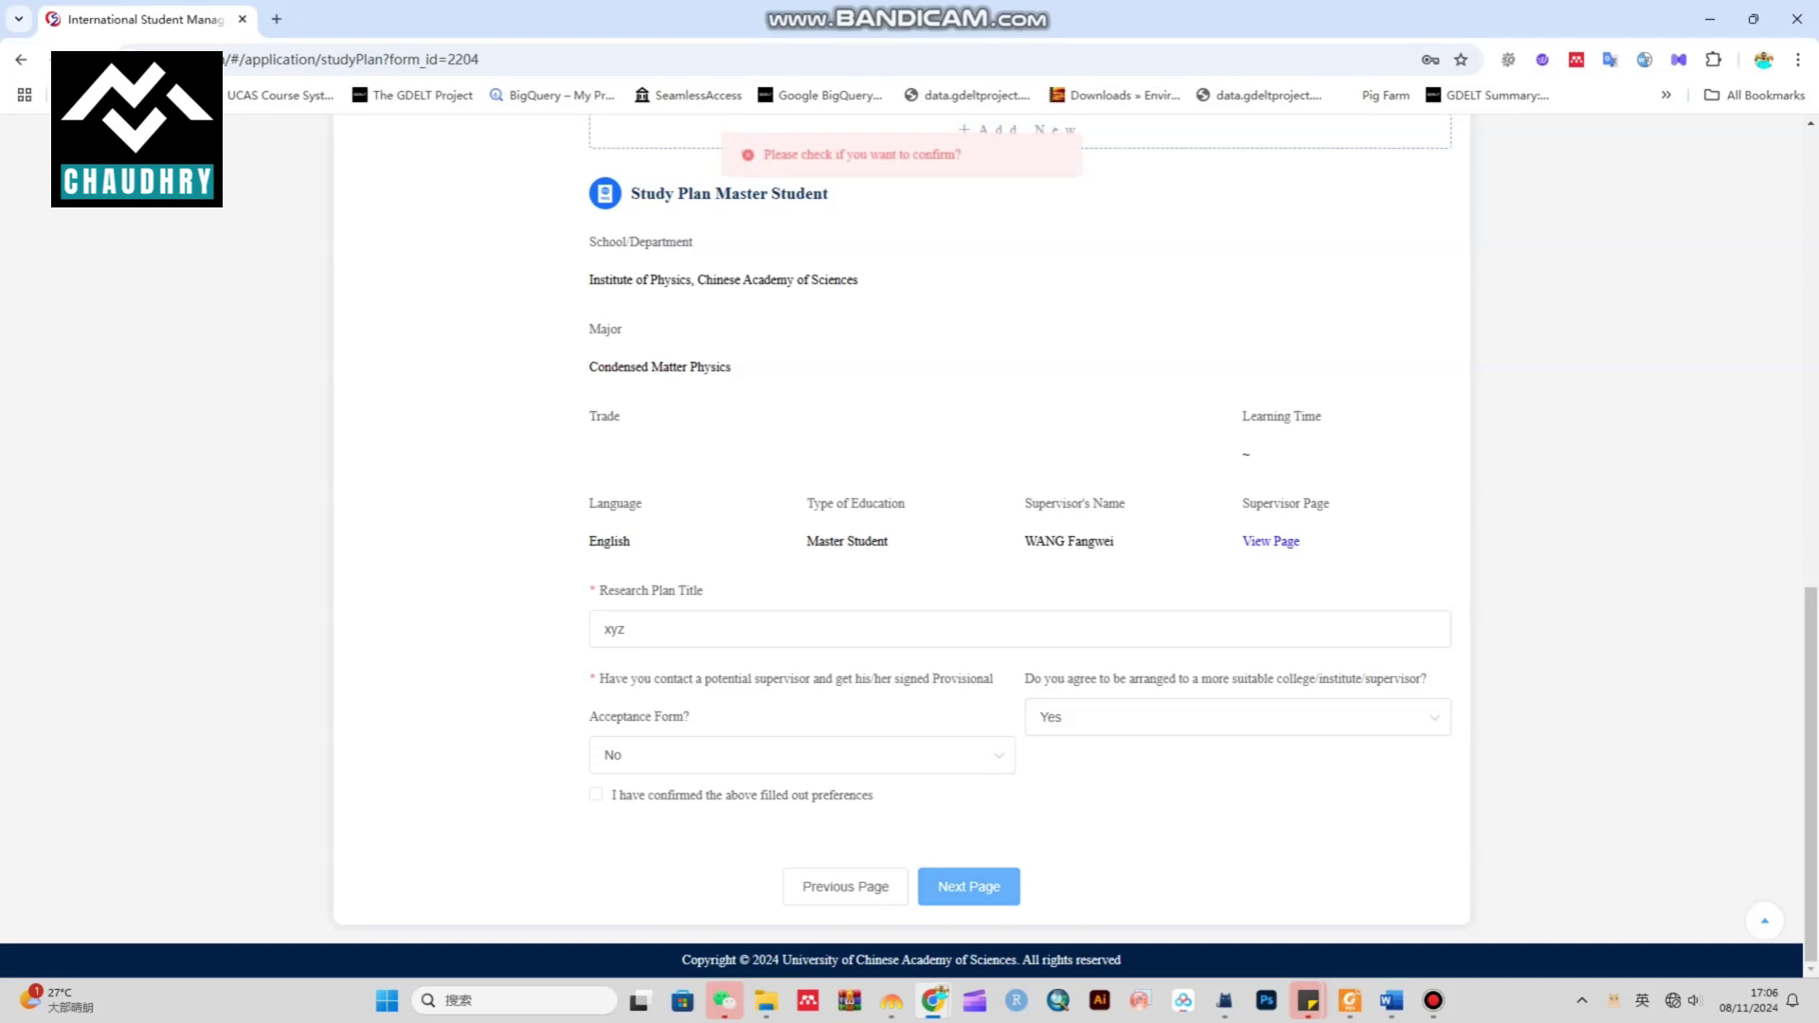
pyautogui.press('Return')
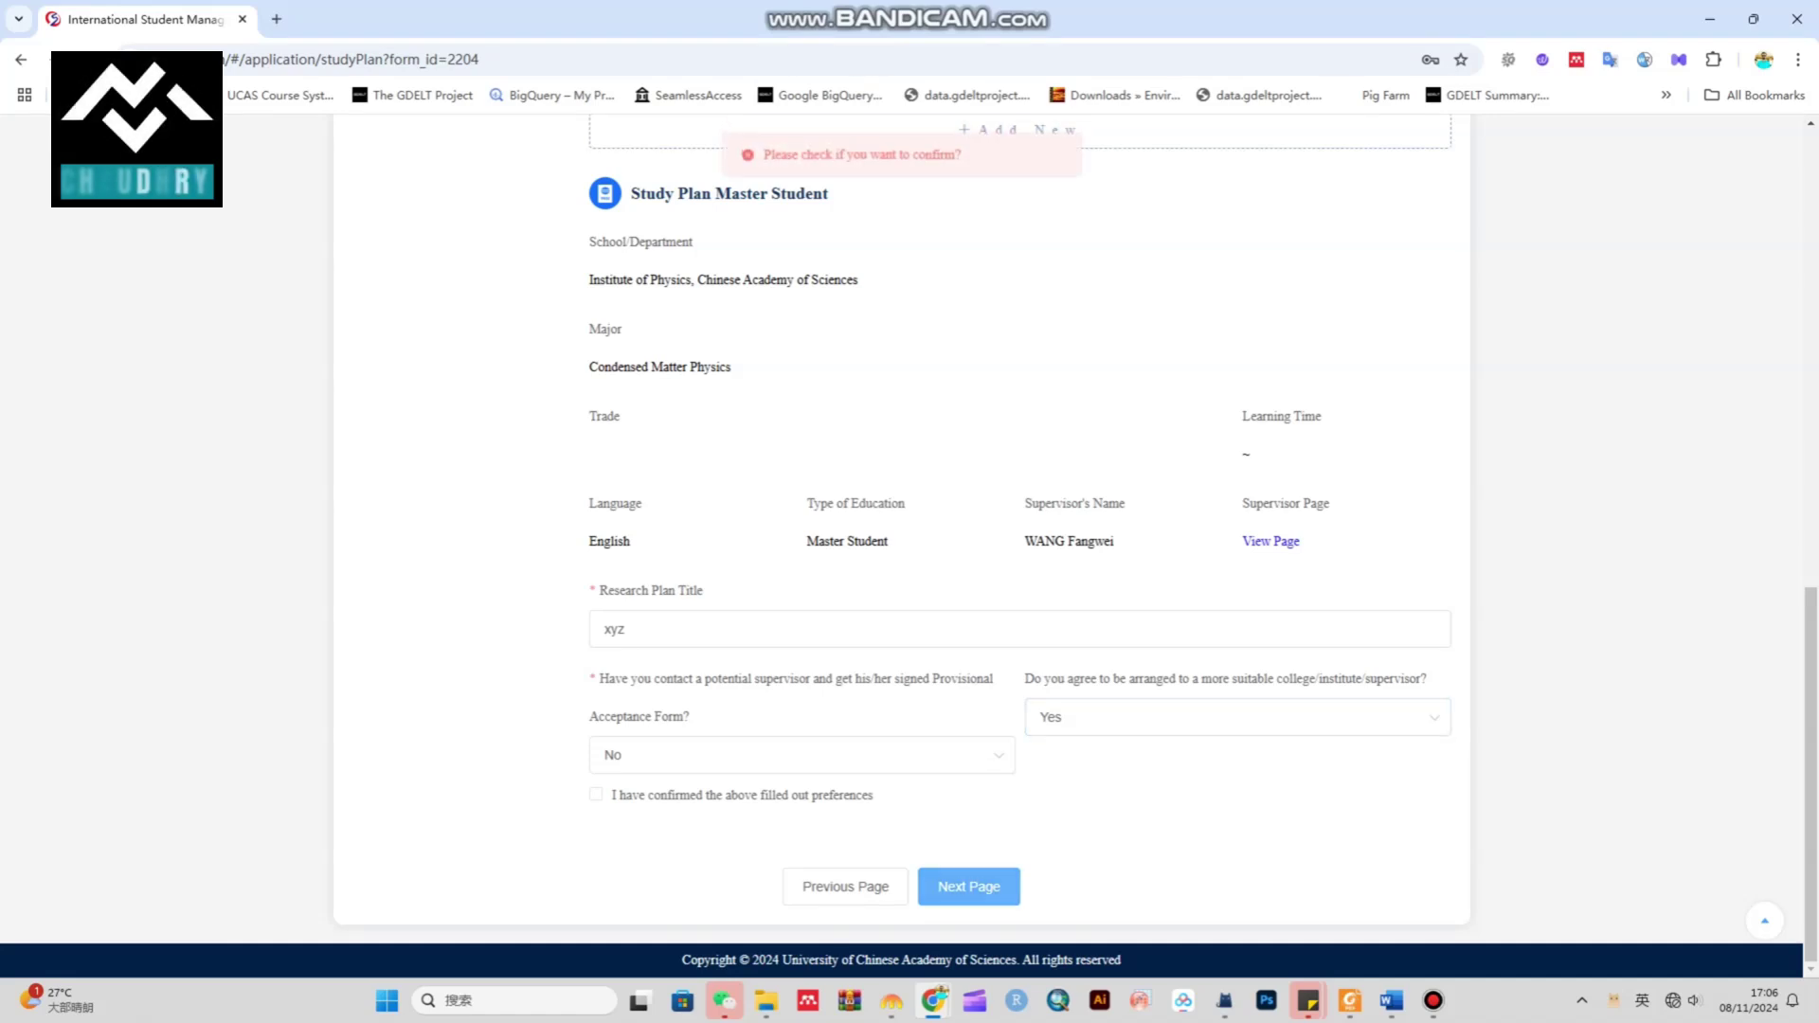
pyautogui.press('Return')
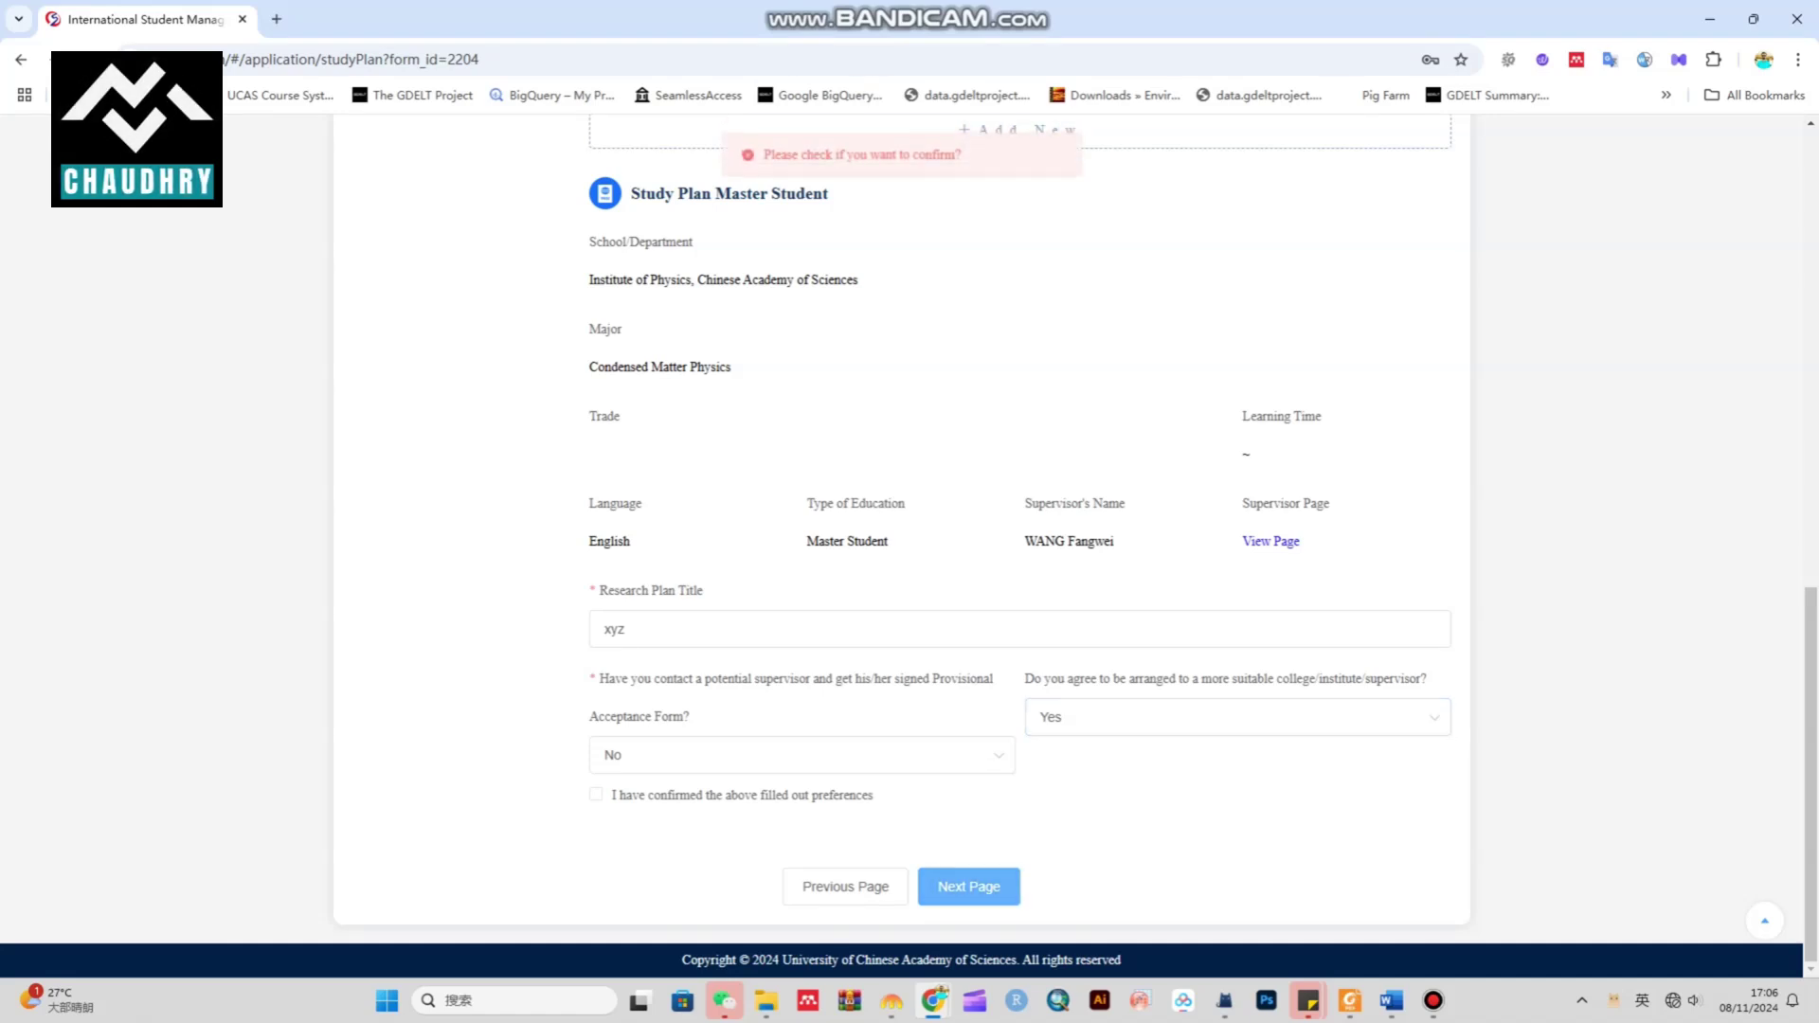
pyautogui.press('Return')
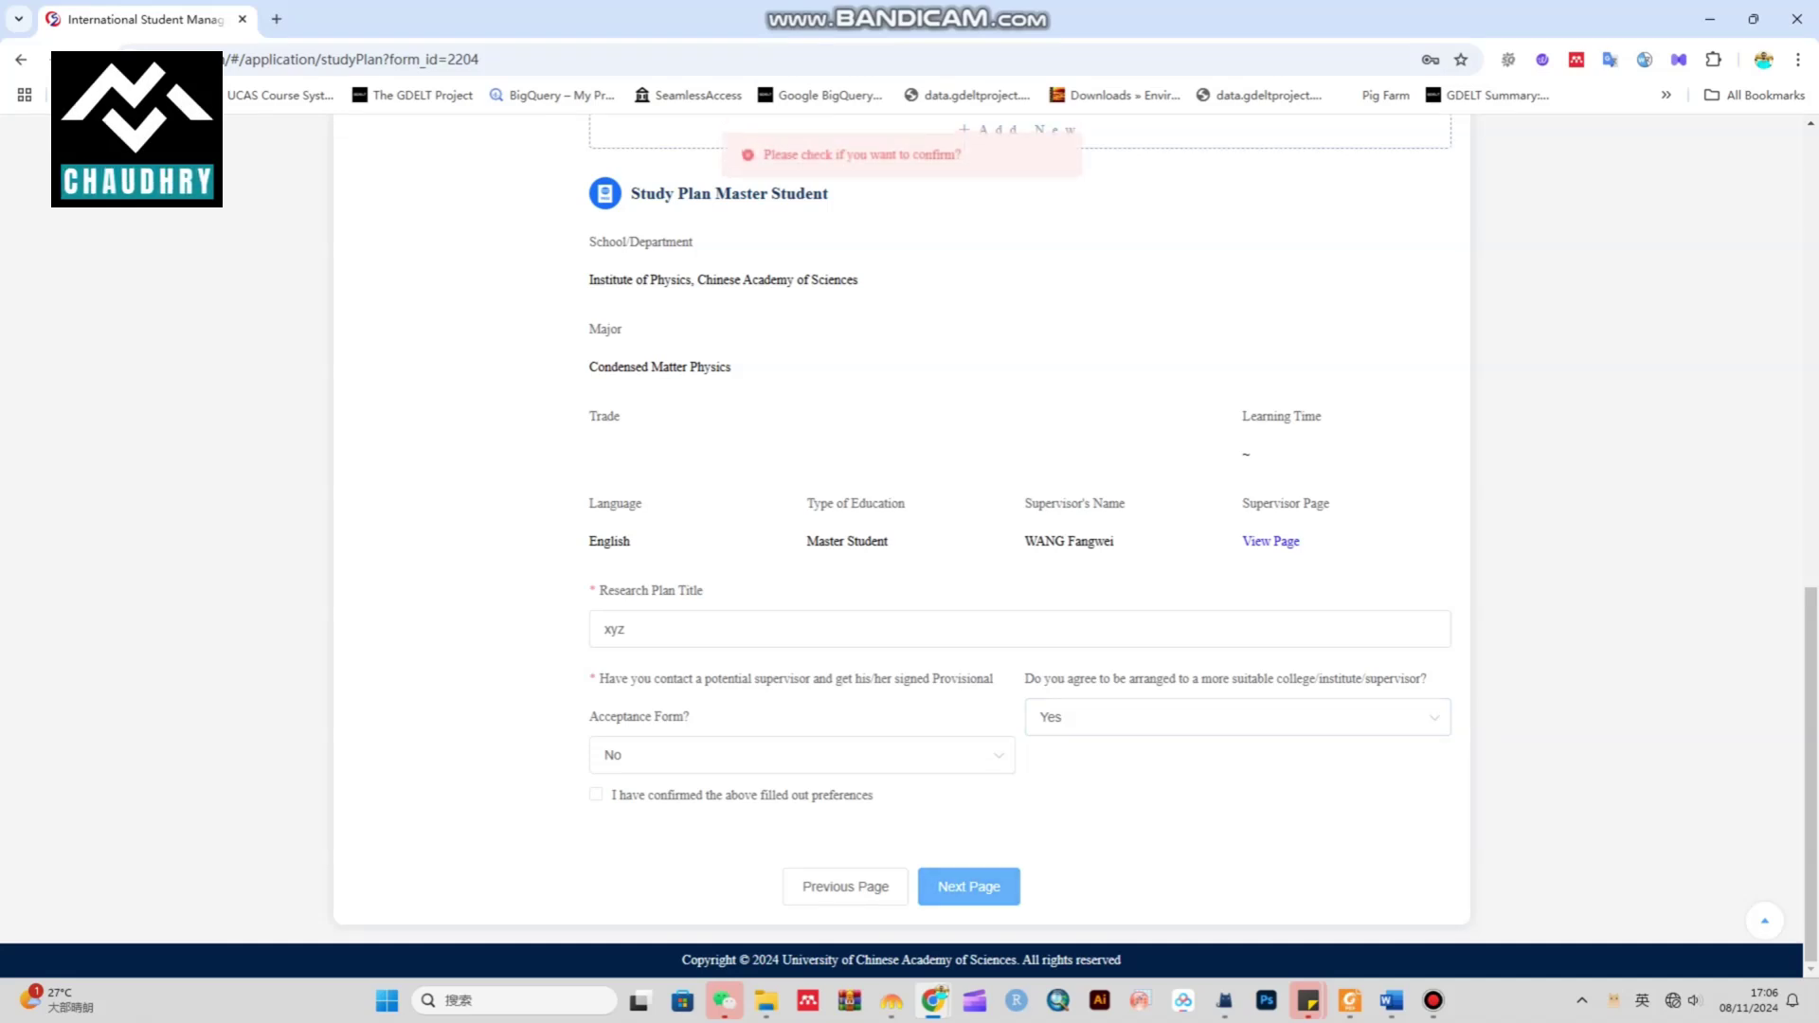
pyautogui.press('Return')
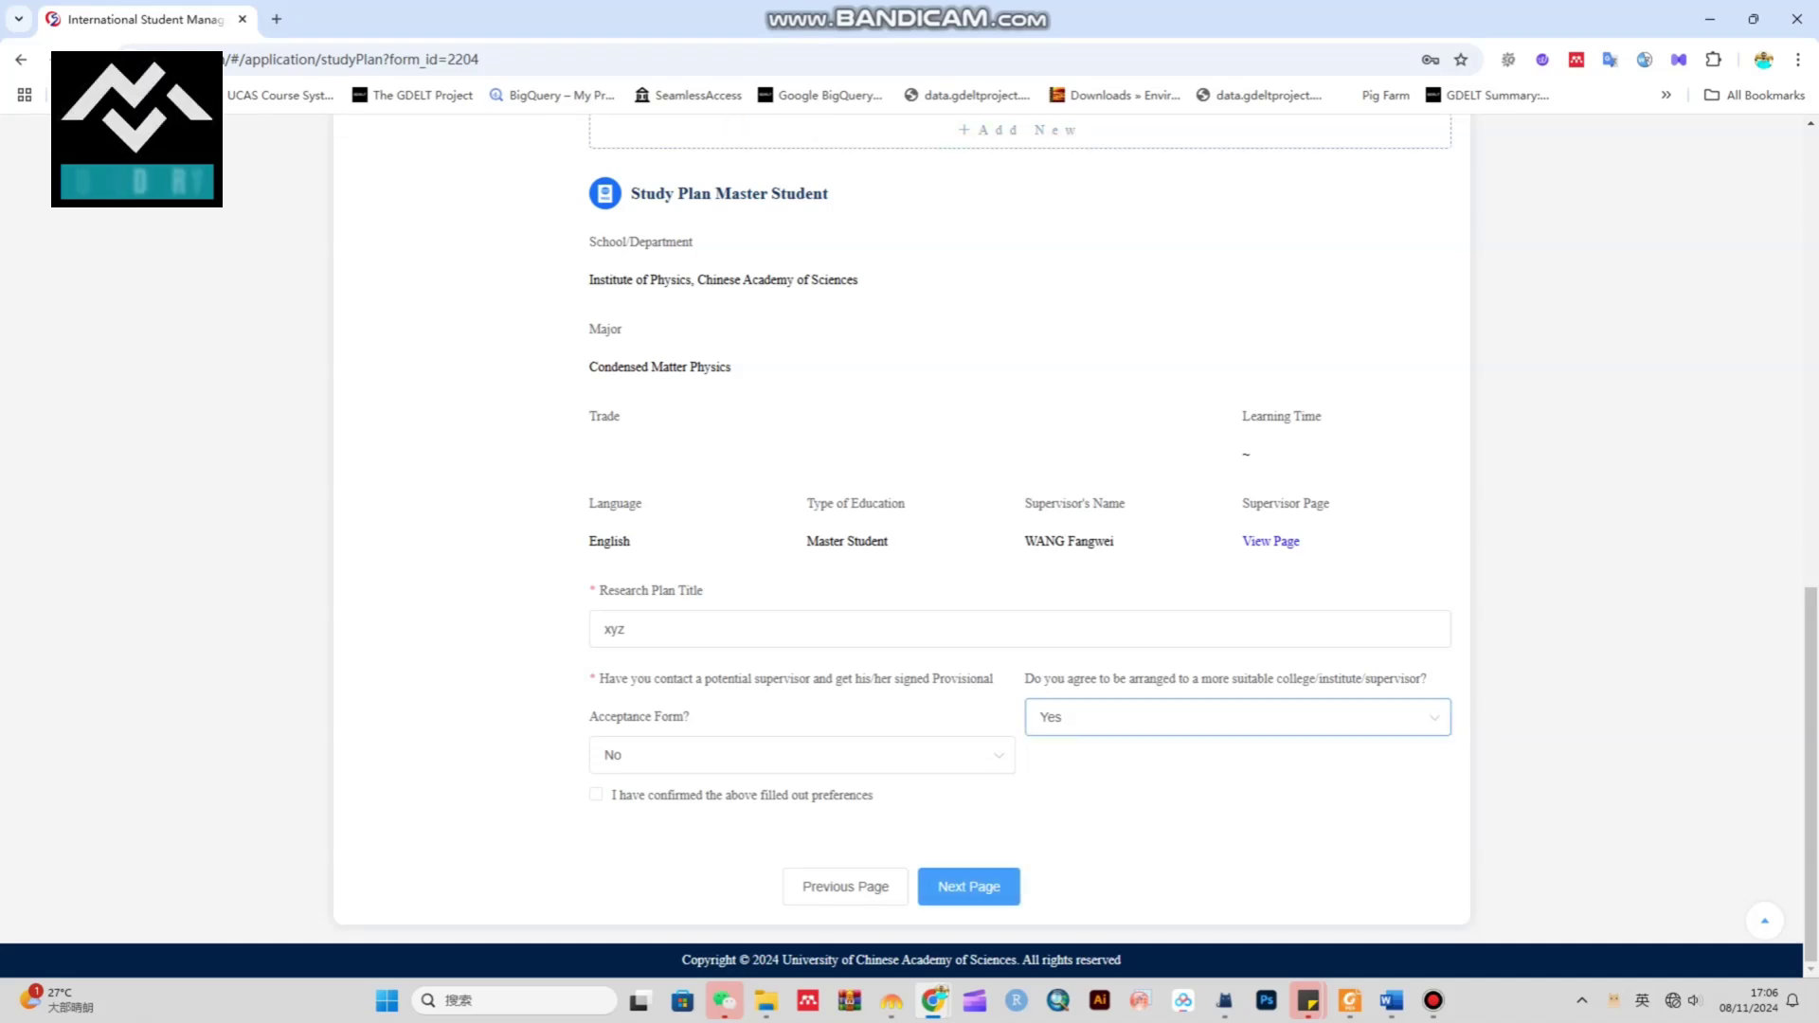
pyautogui.press('Return')
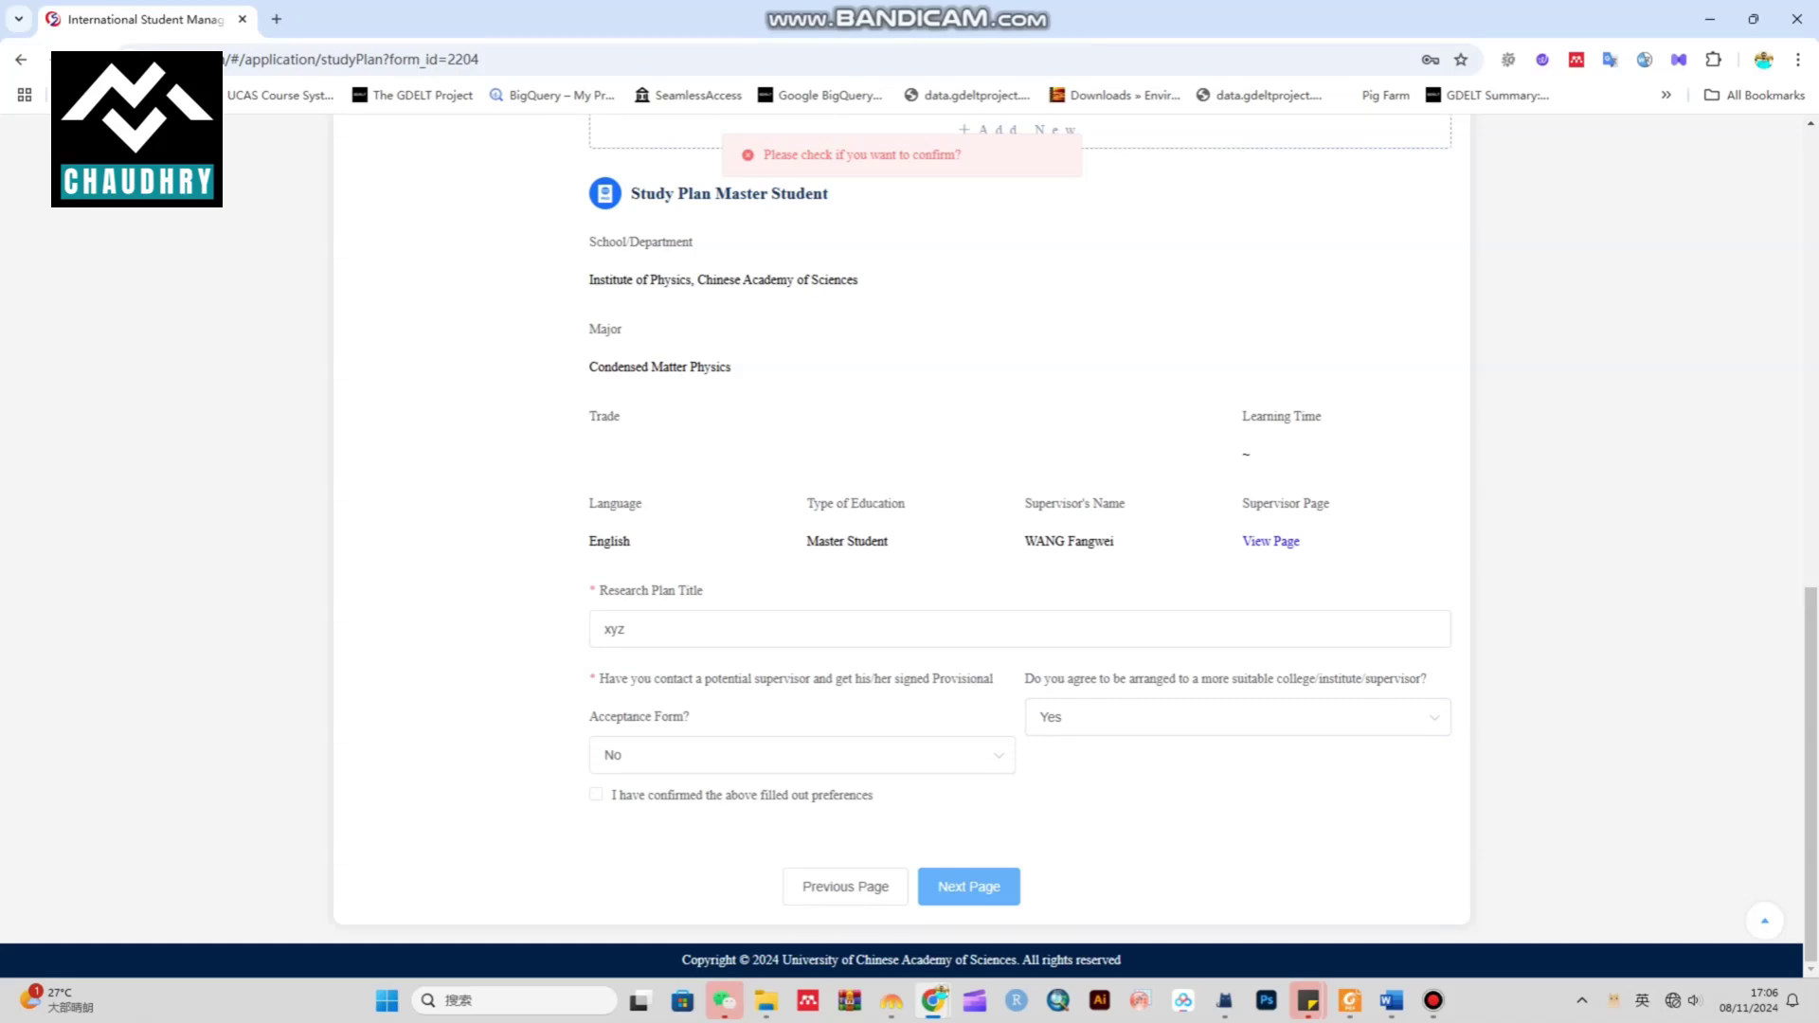
# Tick 'I have confirmed the above filled out preferences' and advance to Education and Work Background
pyautogui.scroll(9, 909, 545)
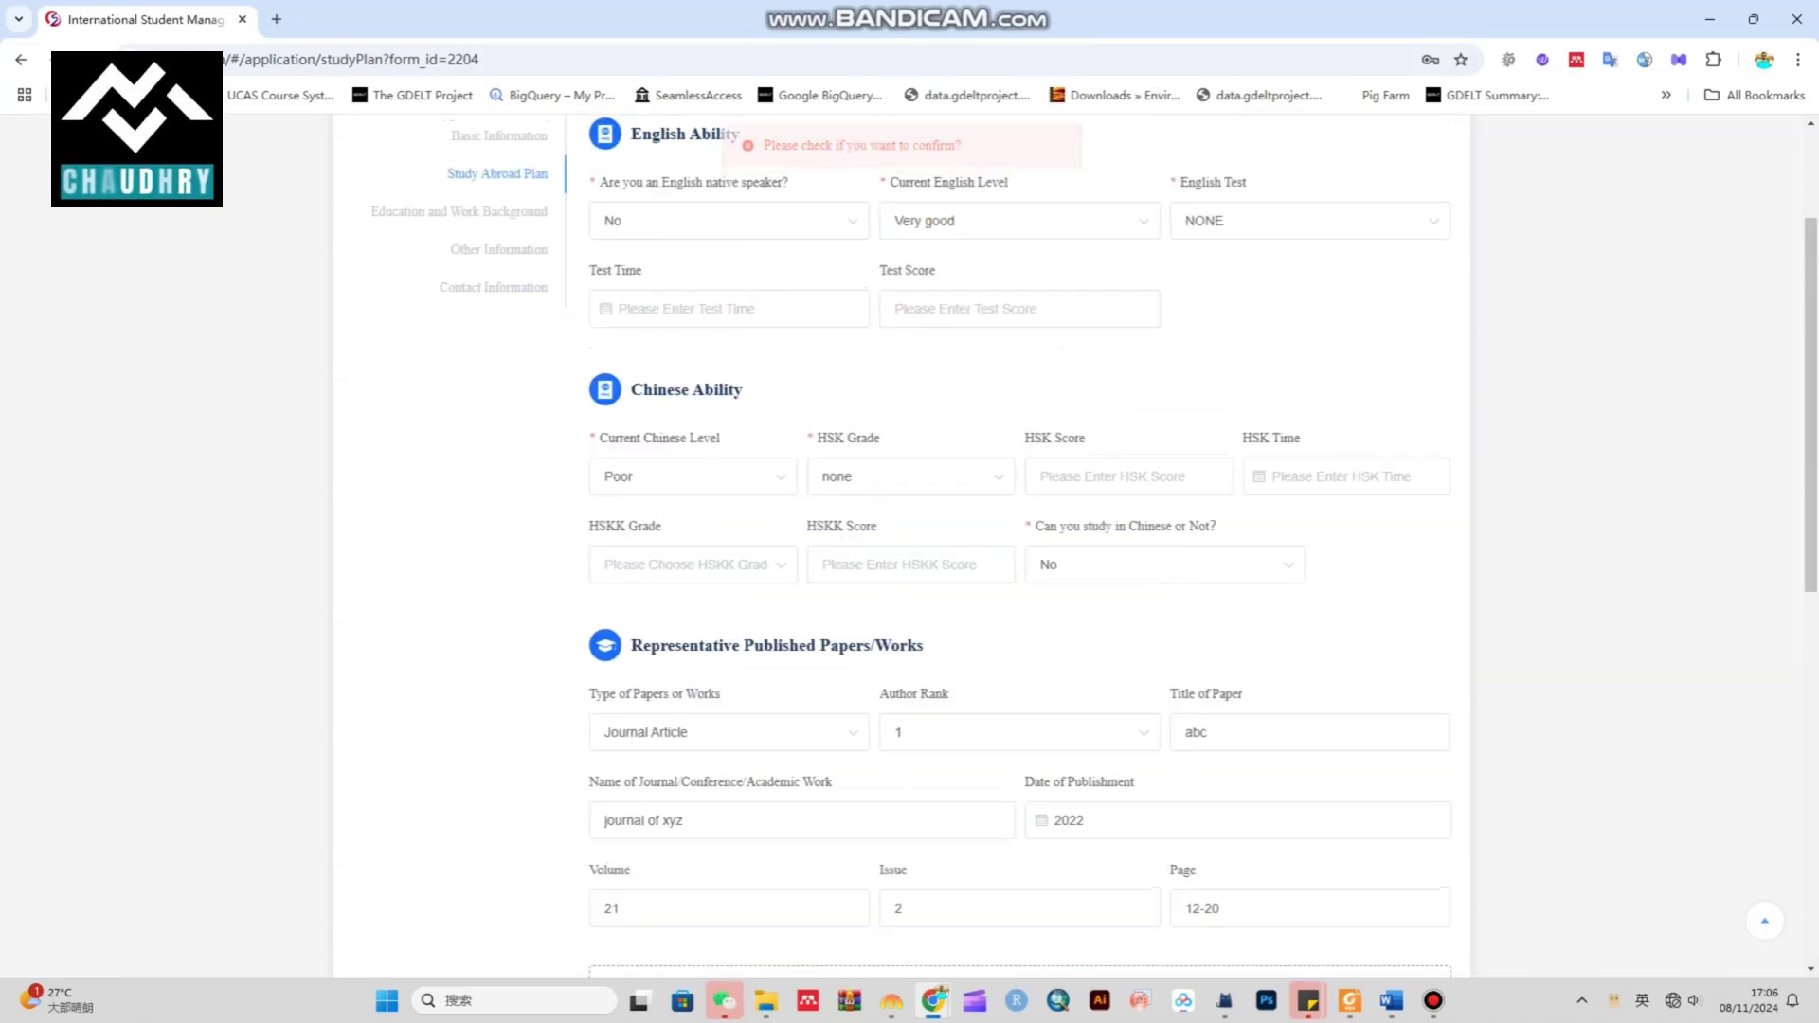
pyautogui.scroll(2, 909, 545)
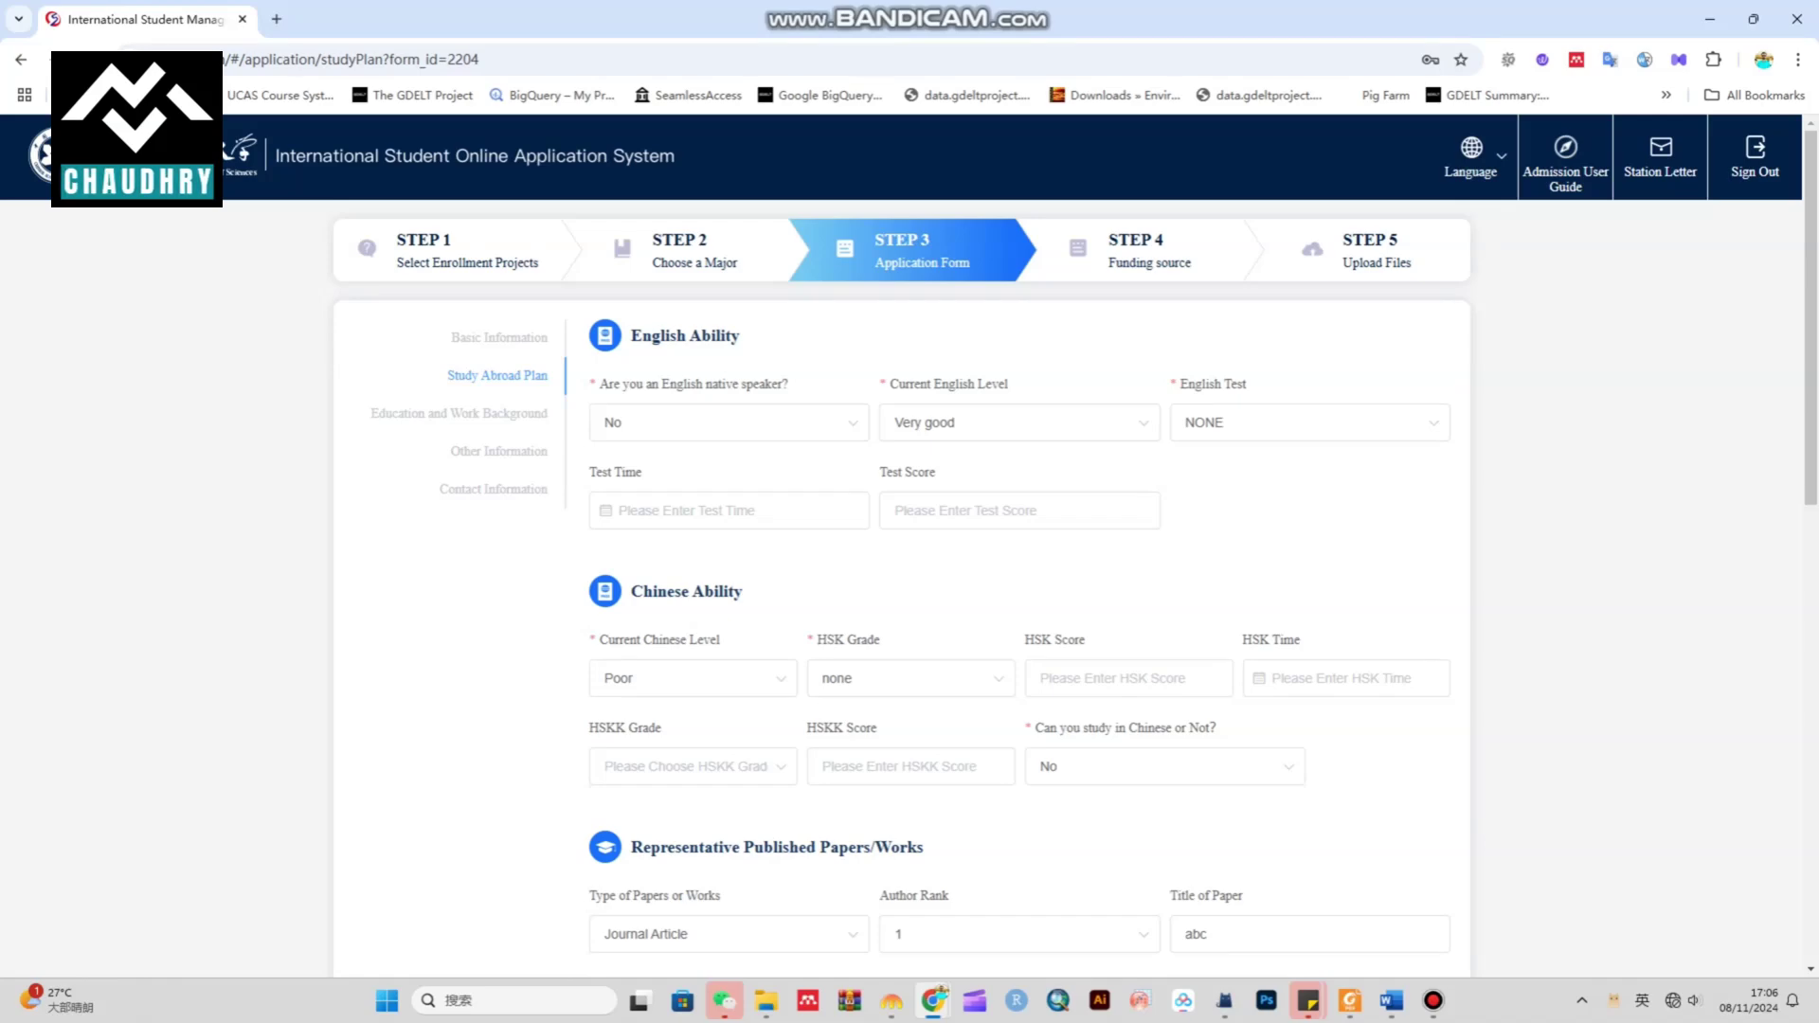
pyautogui.scroll(-3, 910, 544)
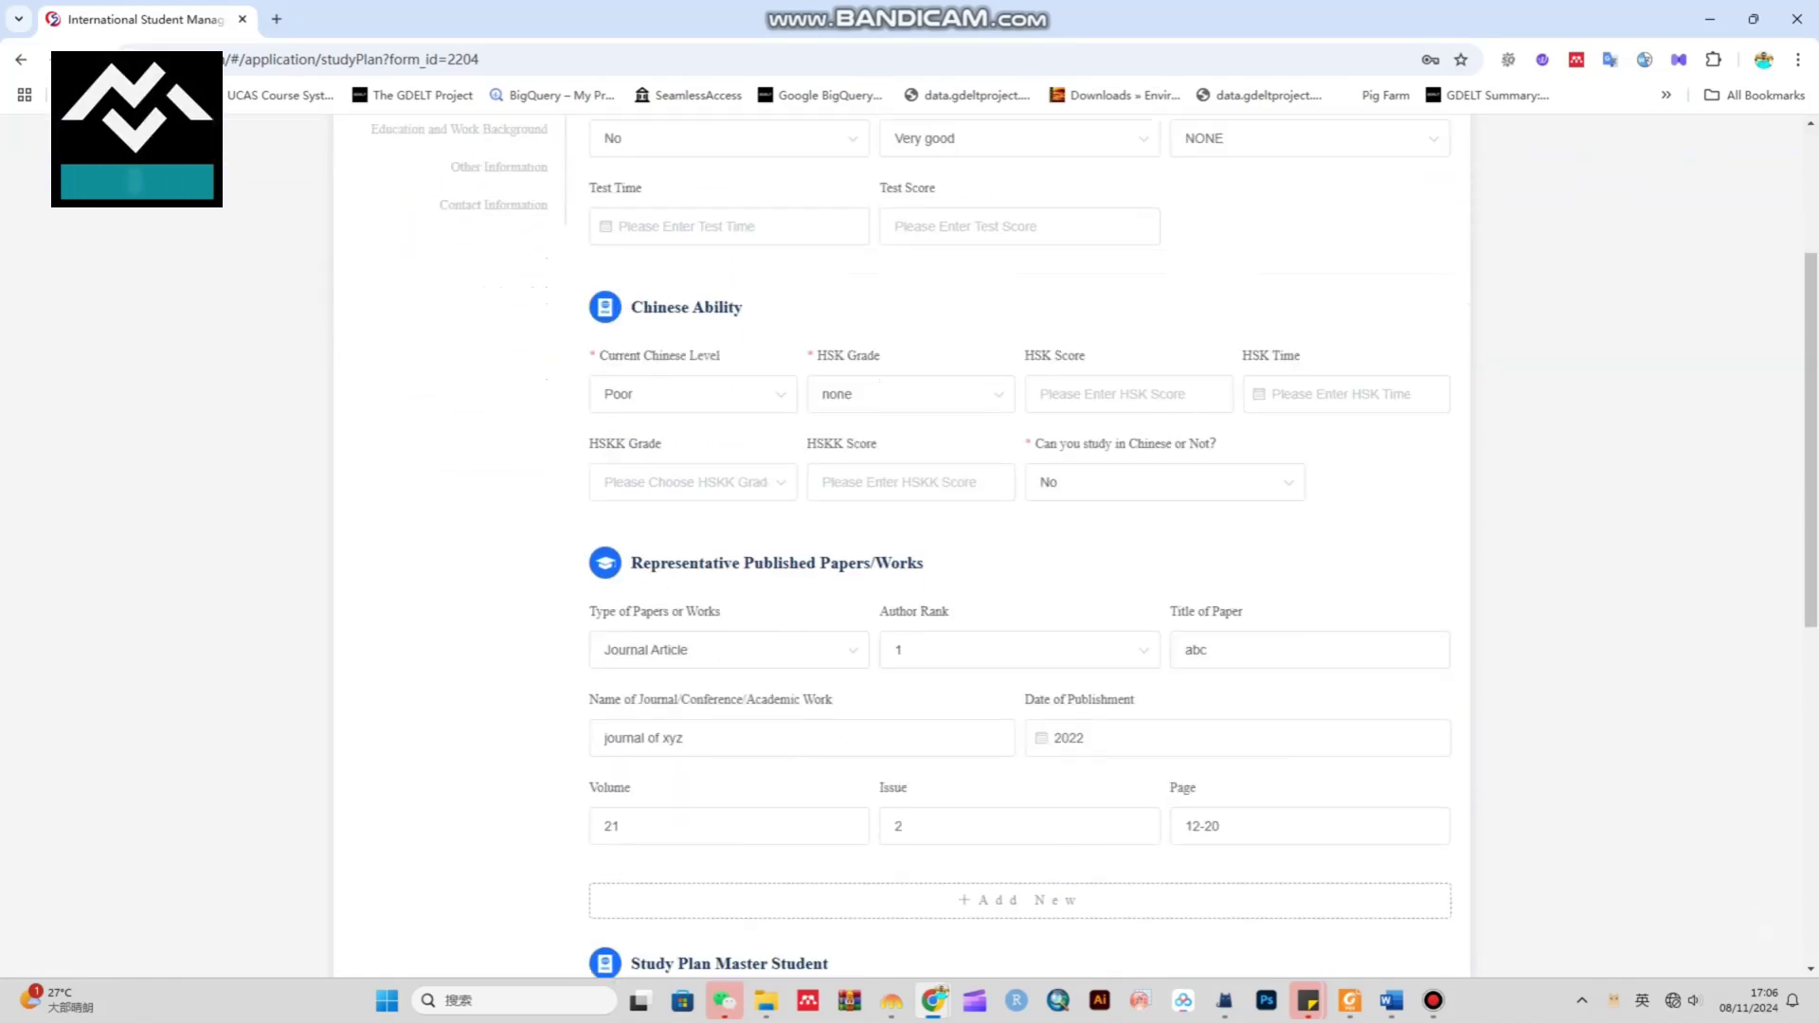
pyautogui.scroll(-6, 910, 545)
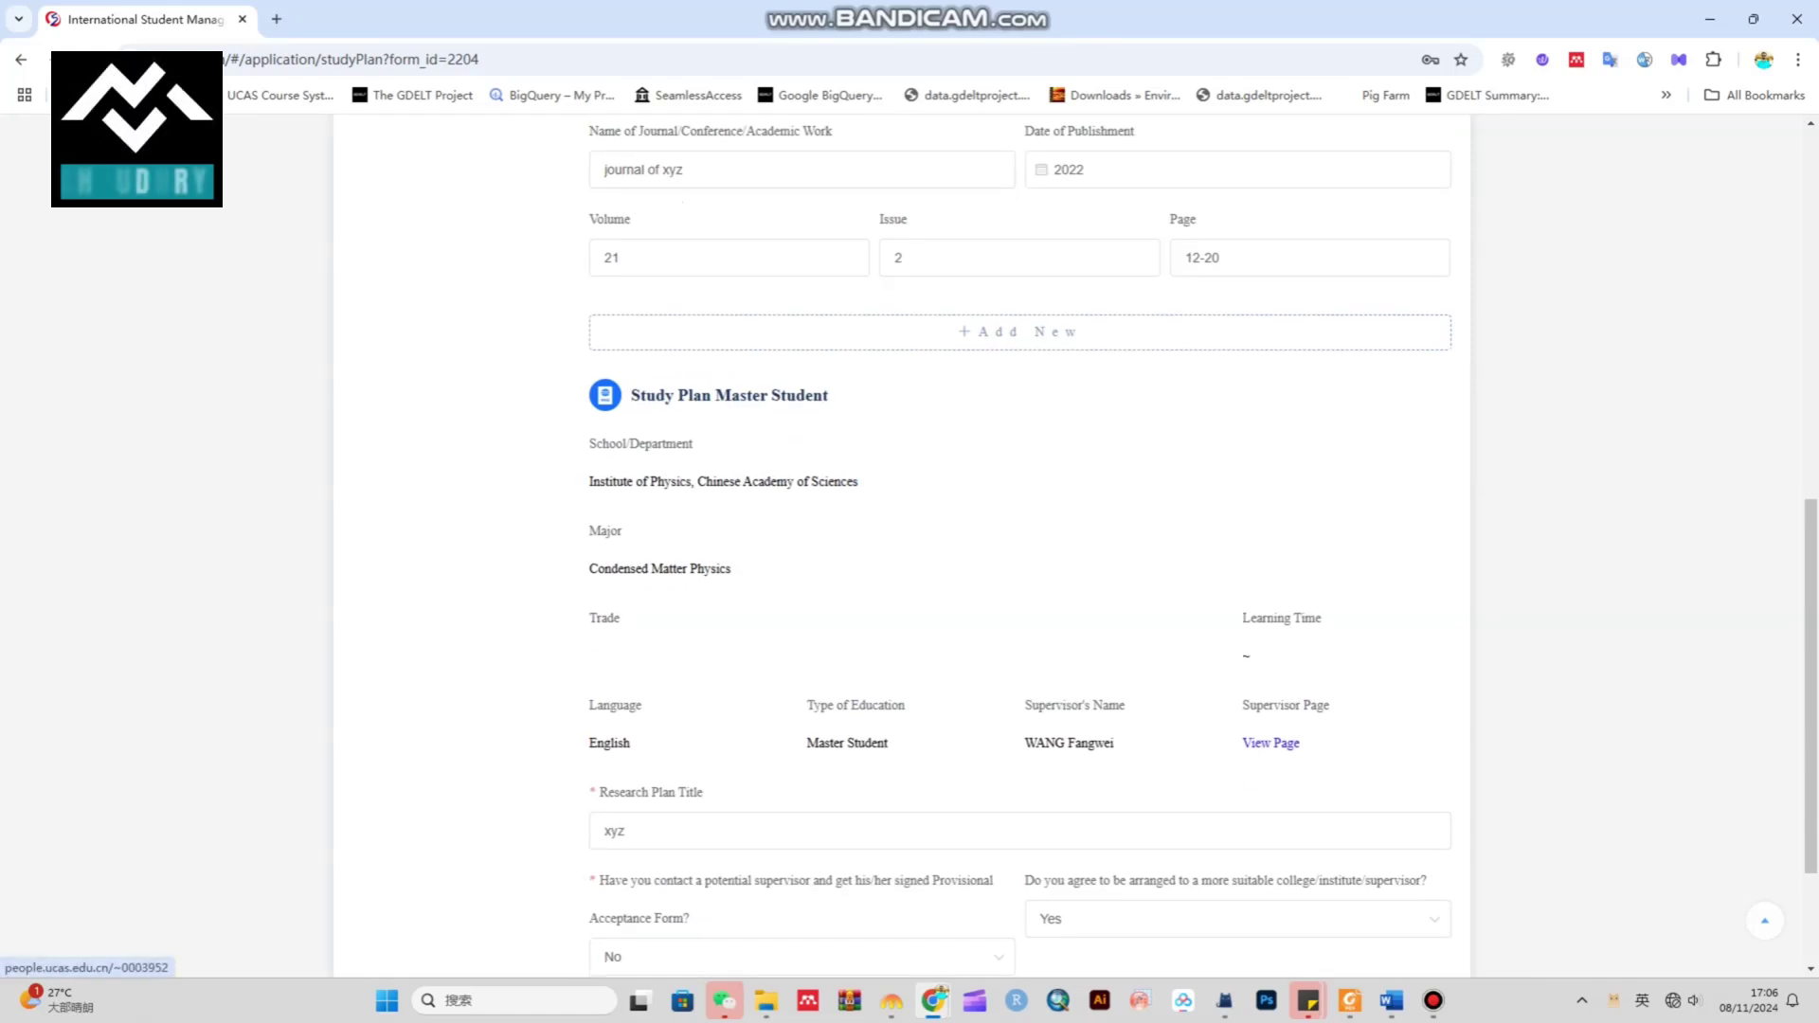
pyautogui.scroll(-2, 909, 545)
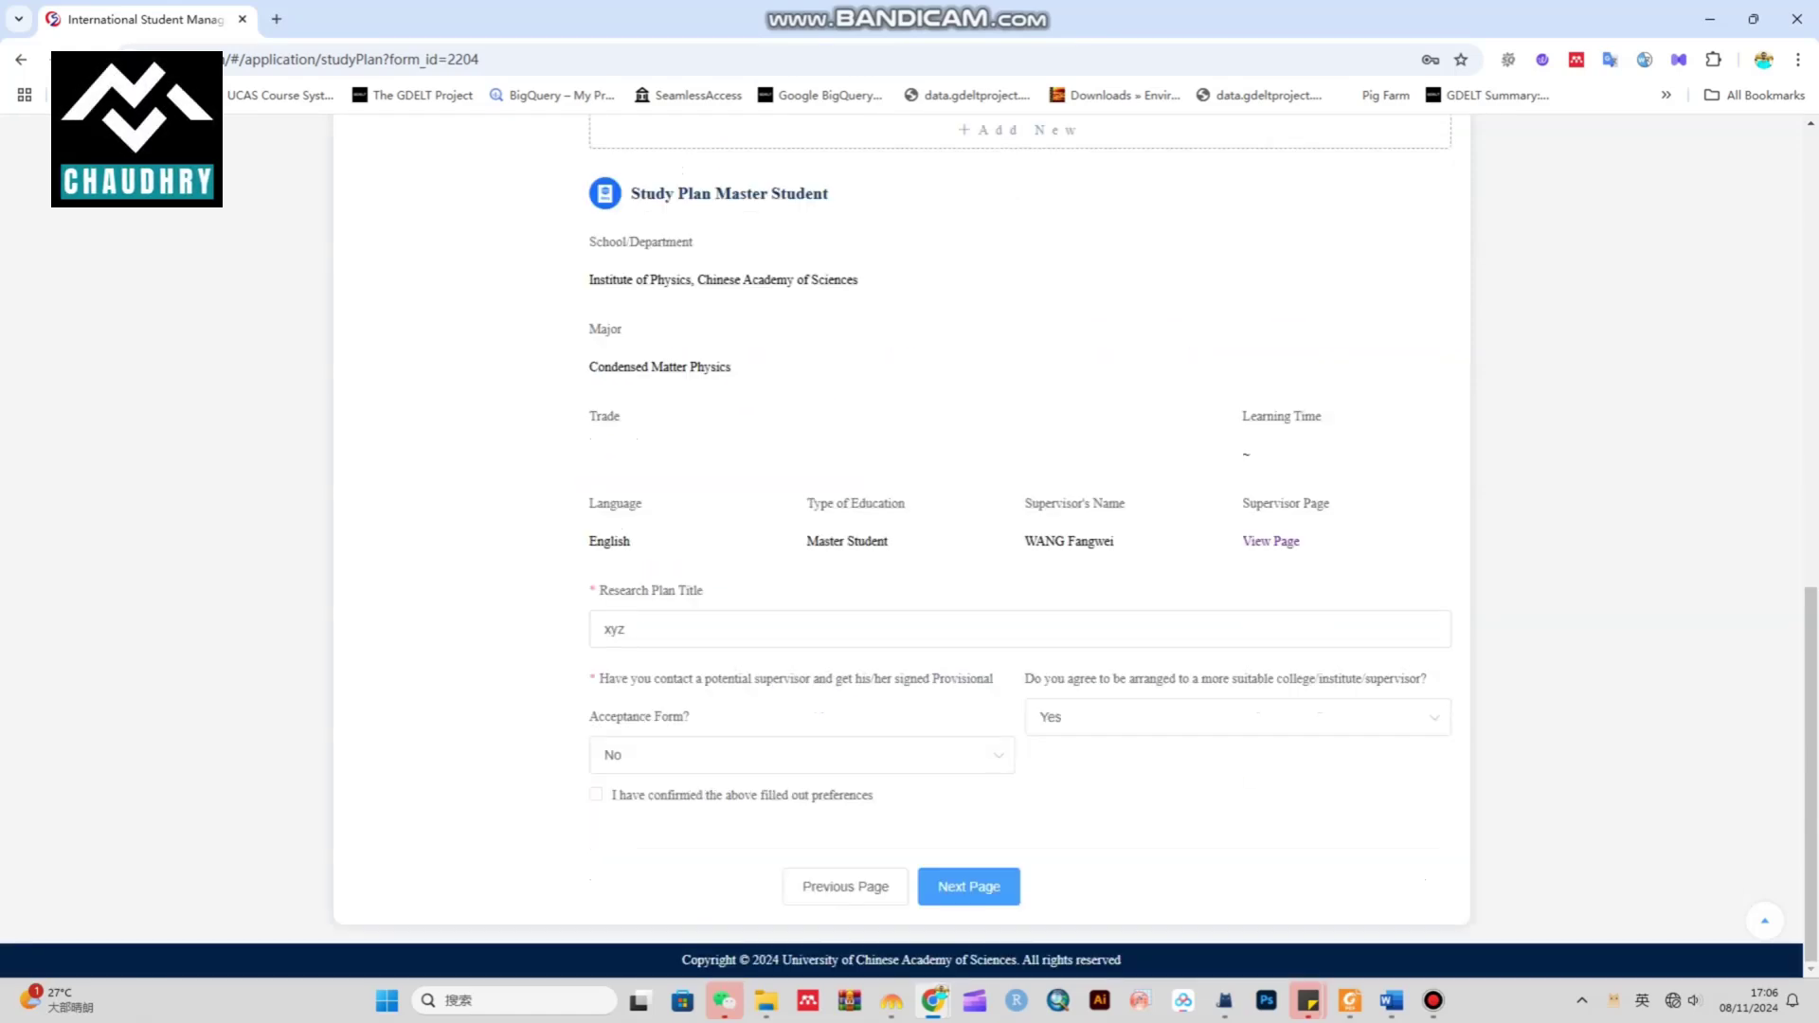
pyautogui.click(968, 886)
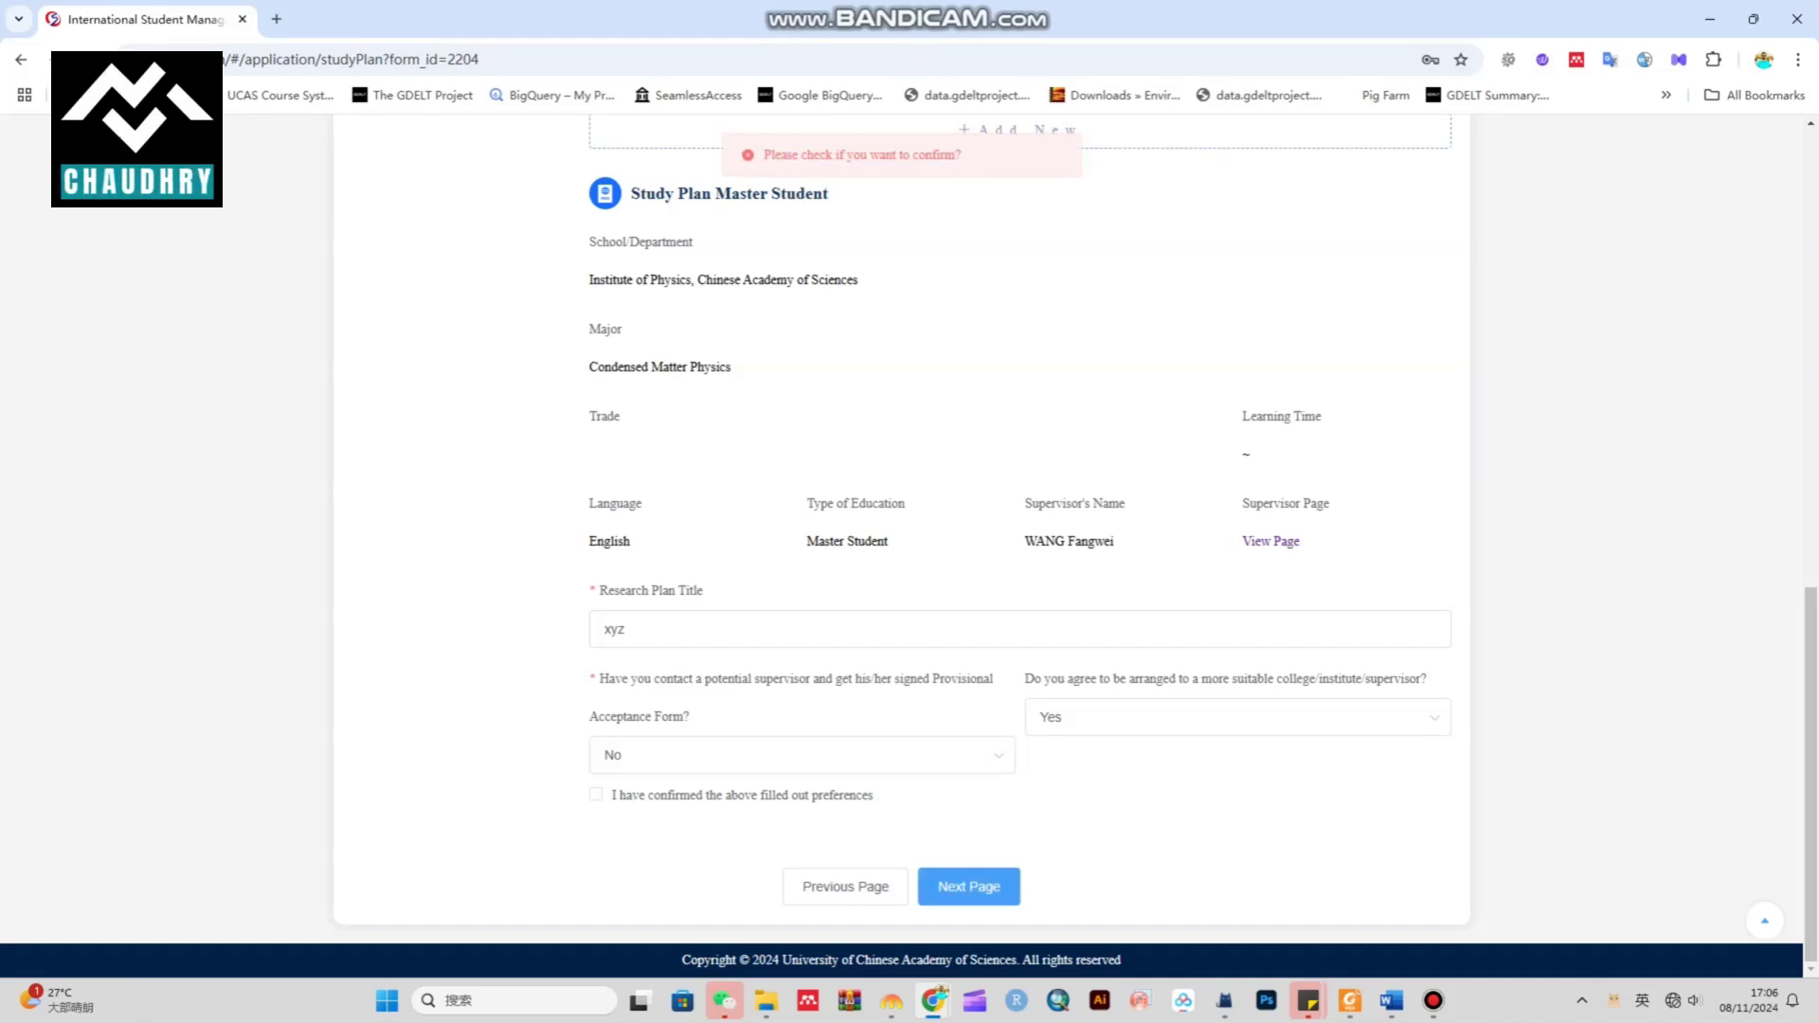
pyautogui.click(595, 794)
pyautogui.click(968, 886)
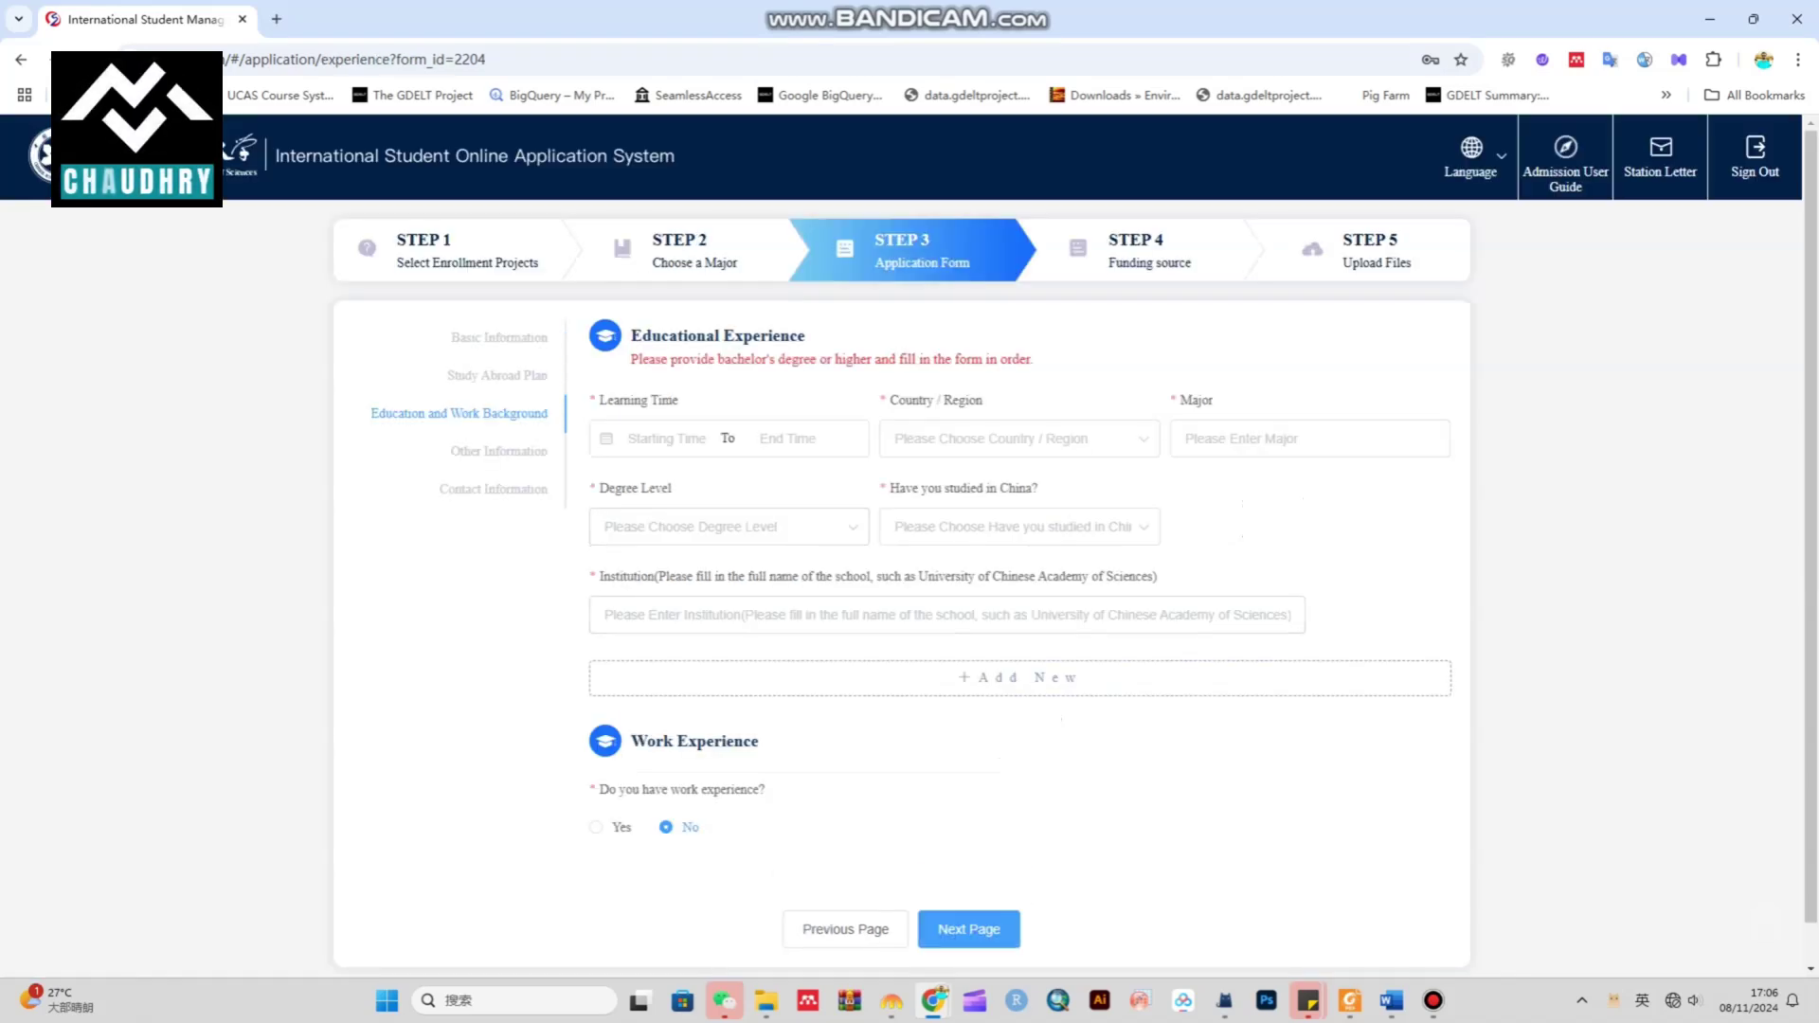
# Set the learning time range from 2020-09-01 to 2024-12-31
pyautogui.click(666, 438)
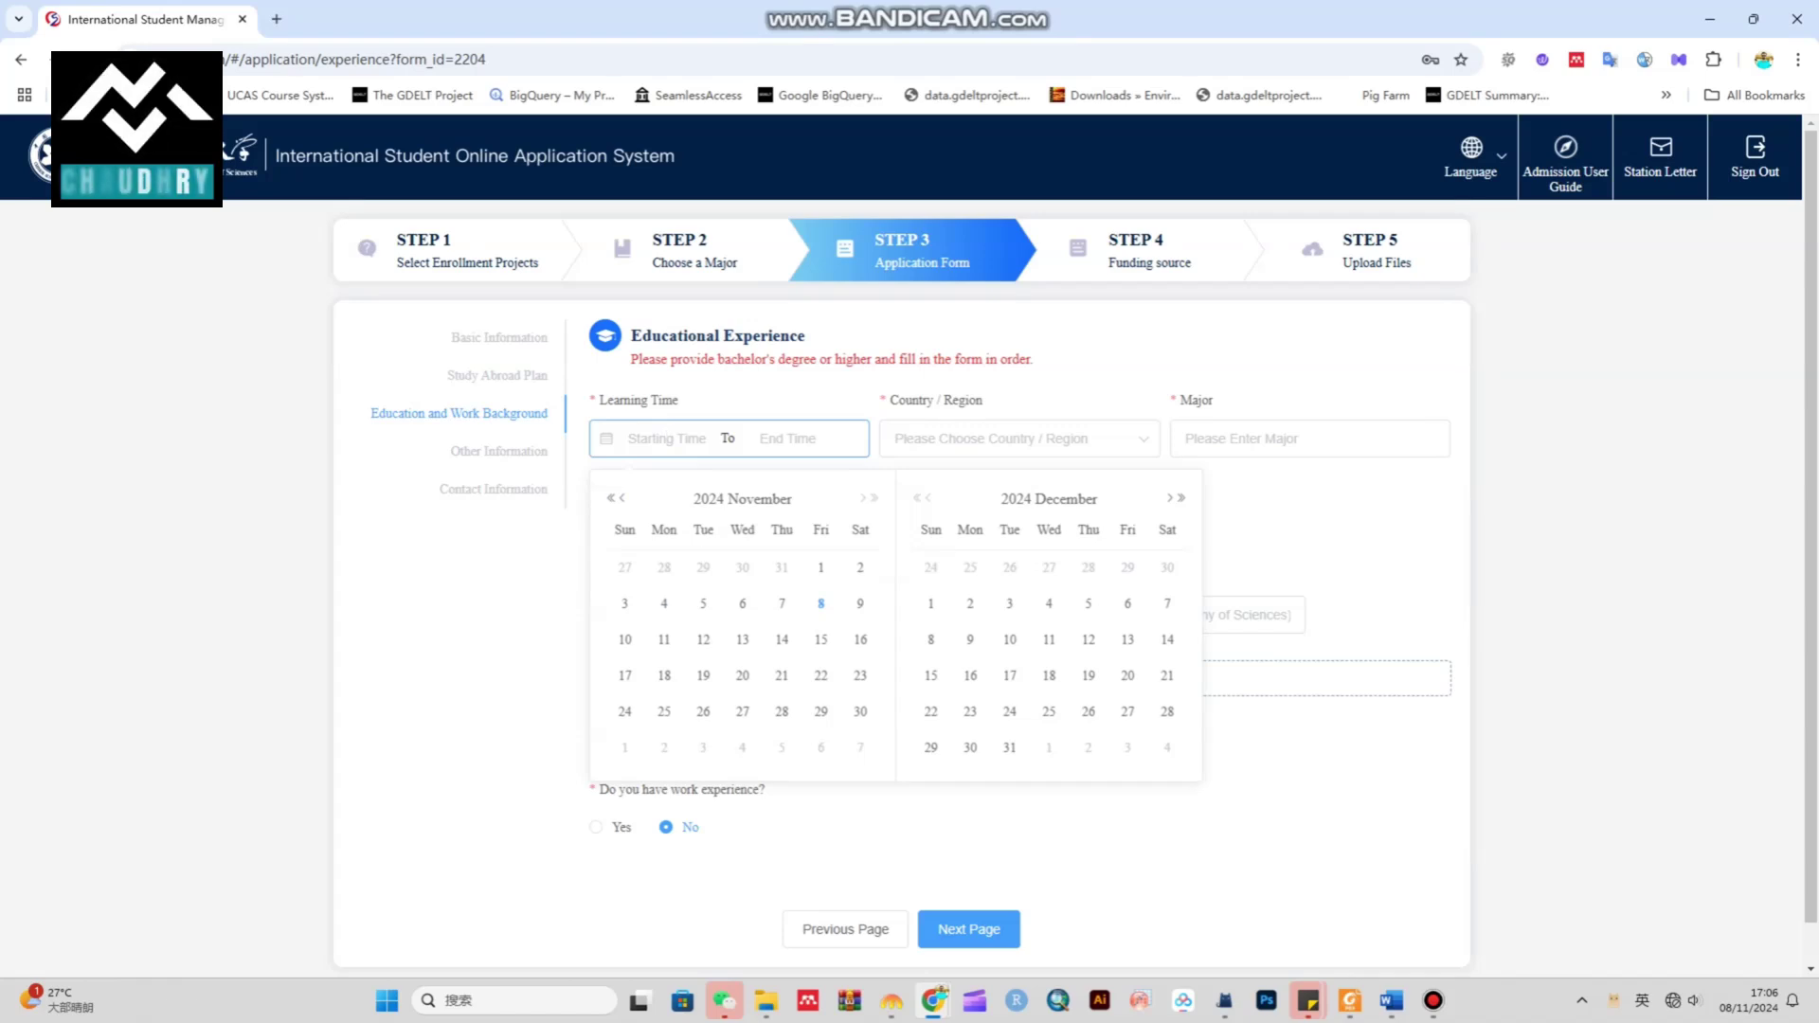
pyautogui.click(611, 497)
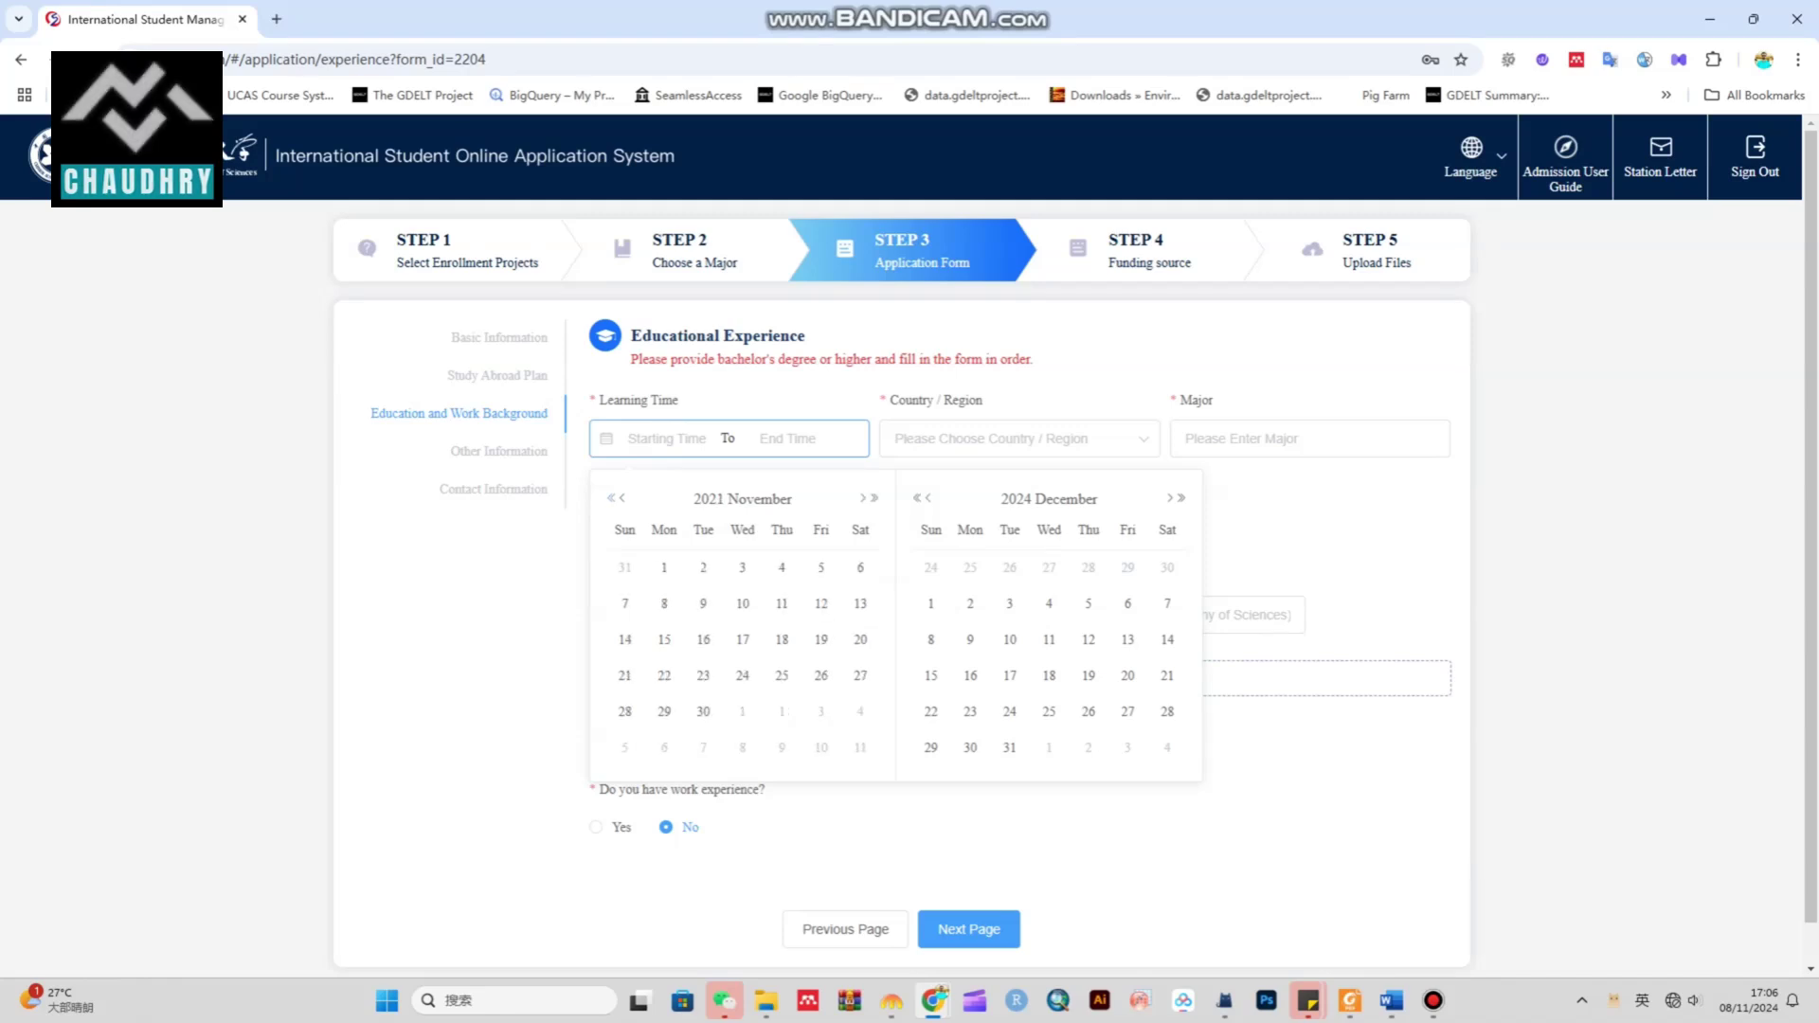
pyautogui.click(623, 498)
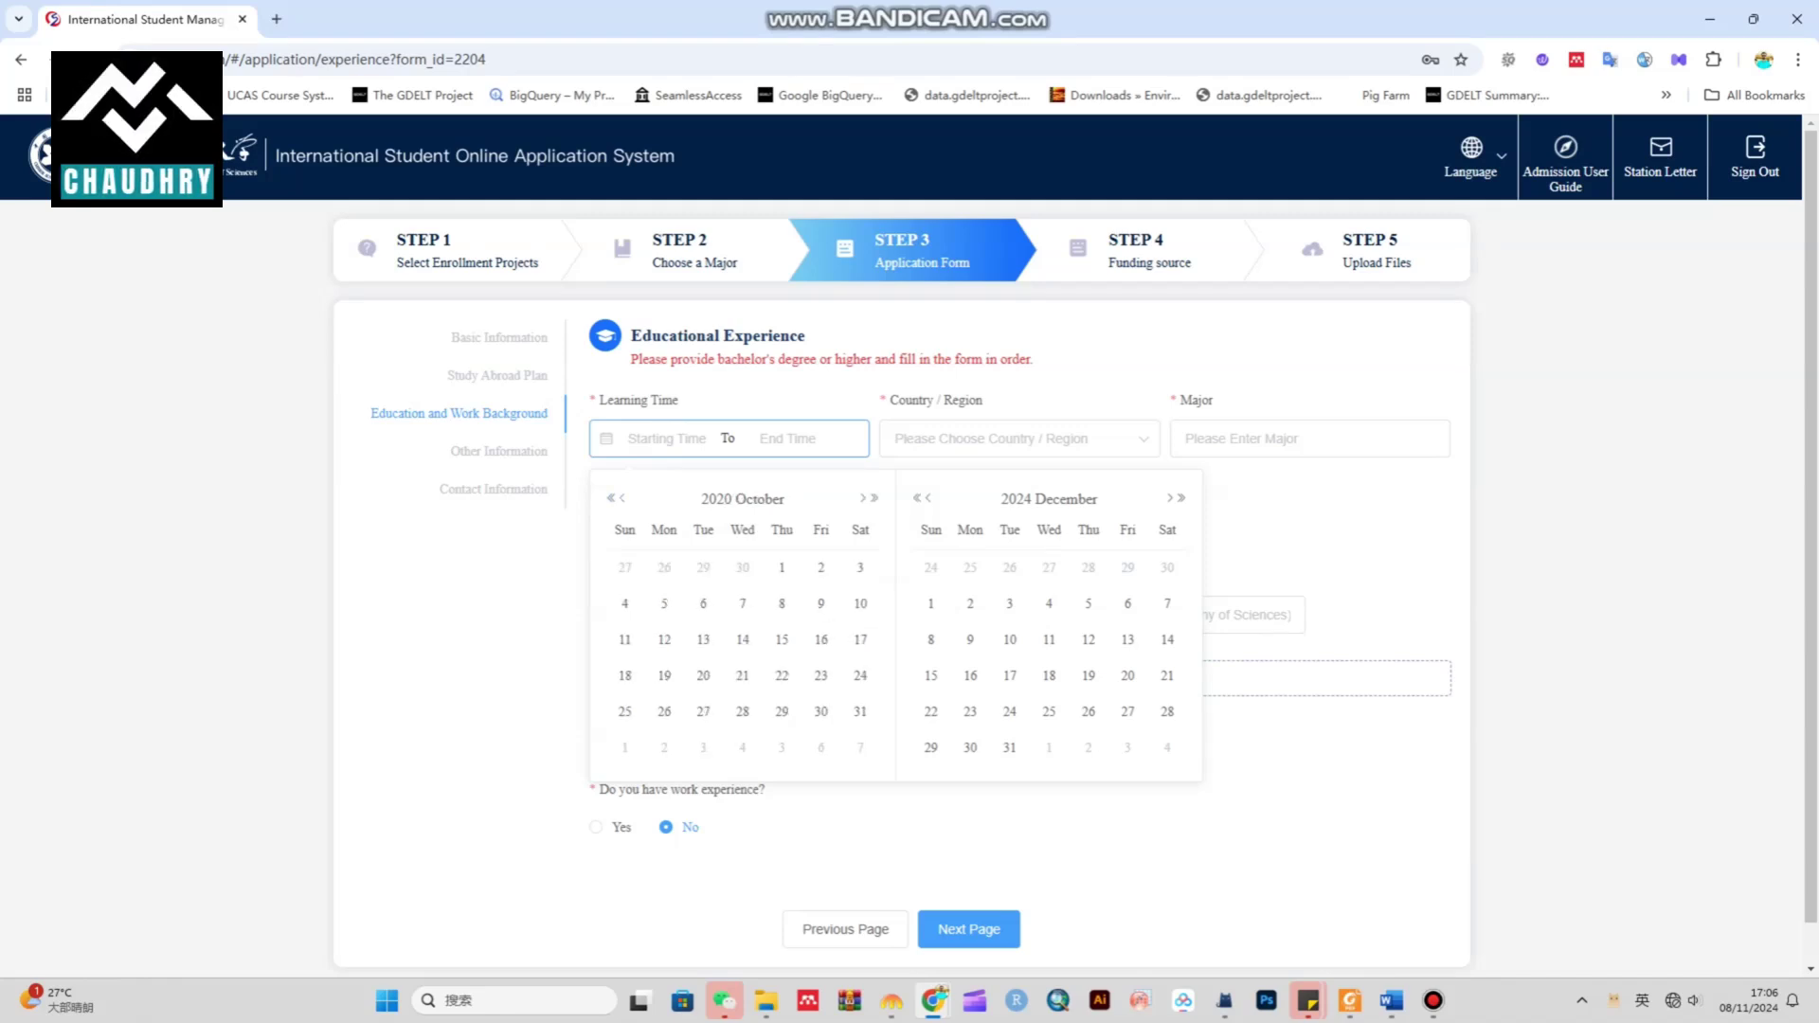
pyautogui.click(623, 497)
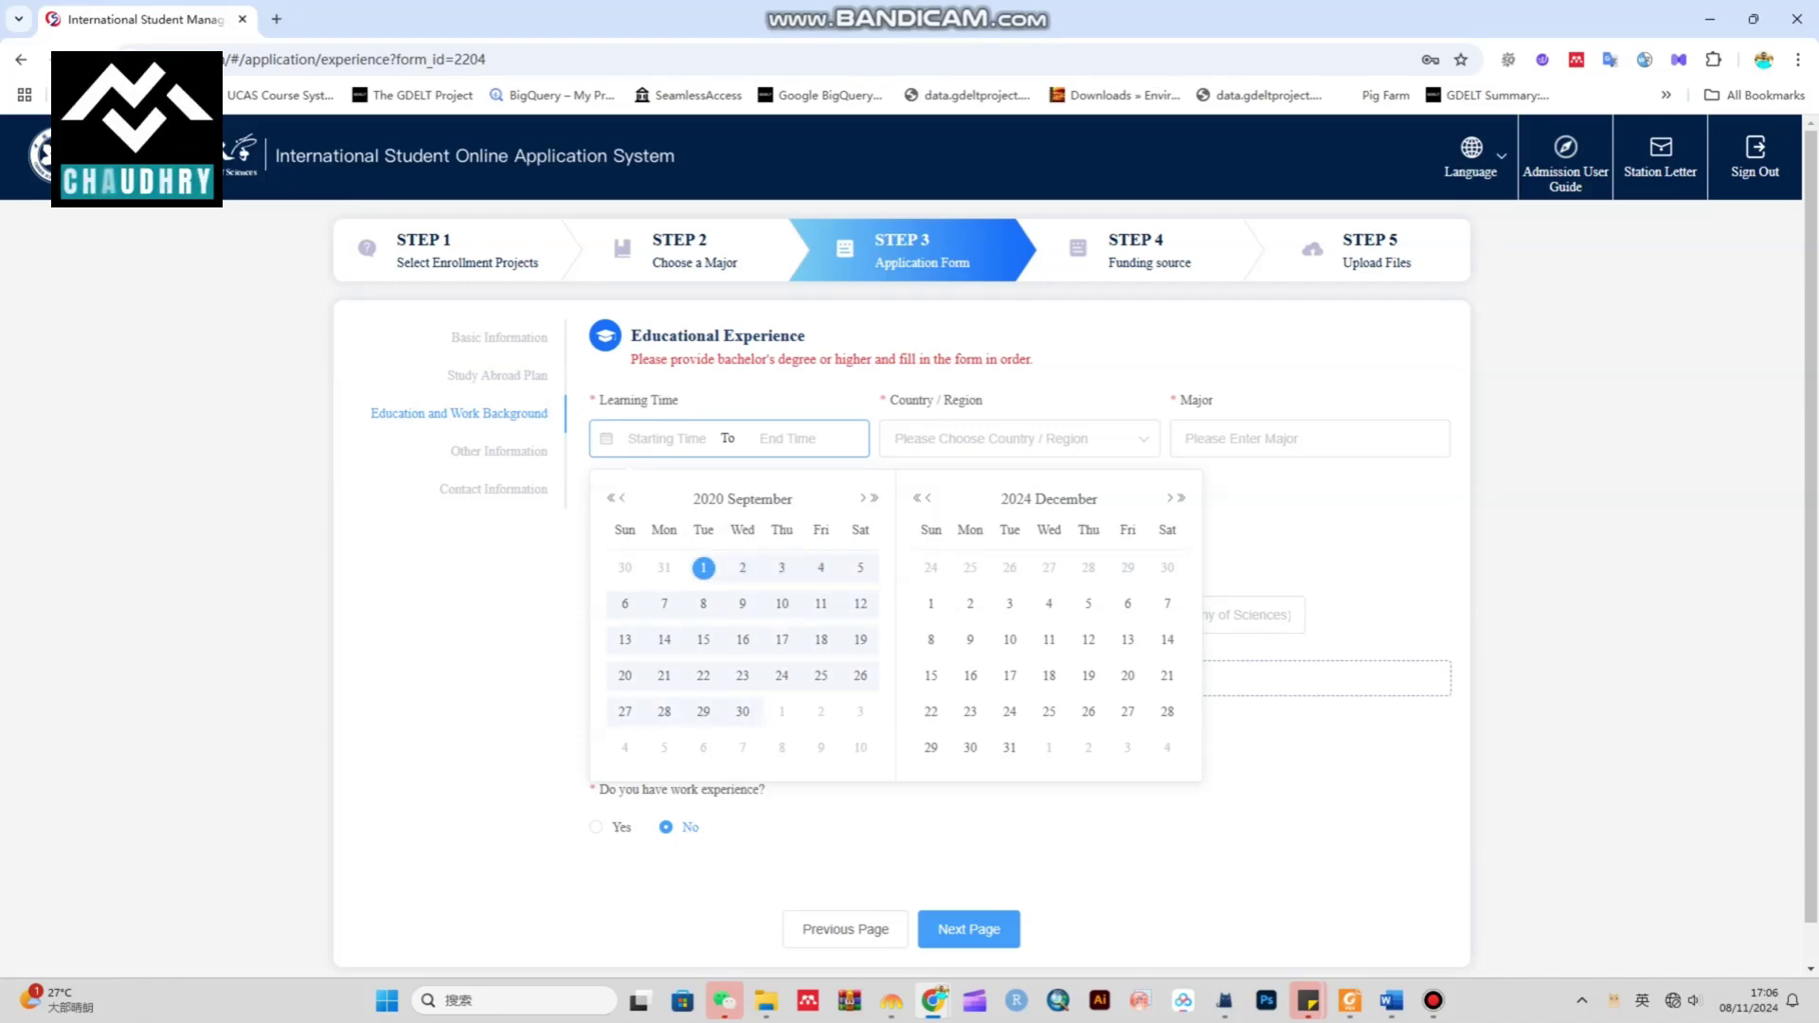
pyautogui.click(1010, 748)
pyautogui.scroll(-1, 729, 526)
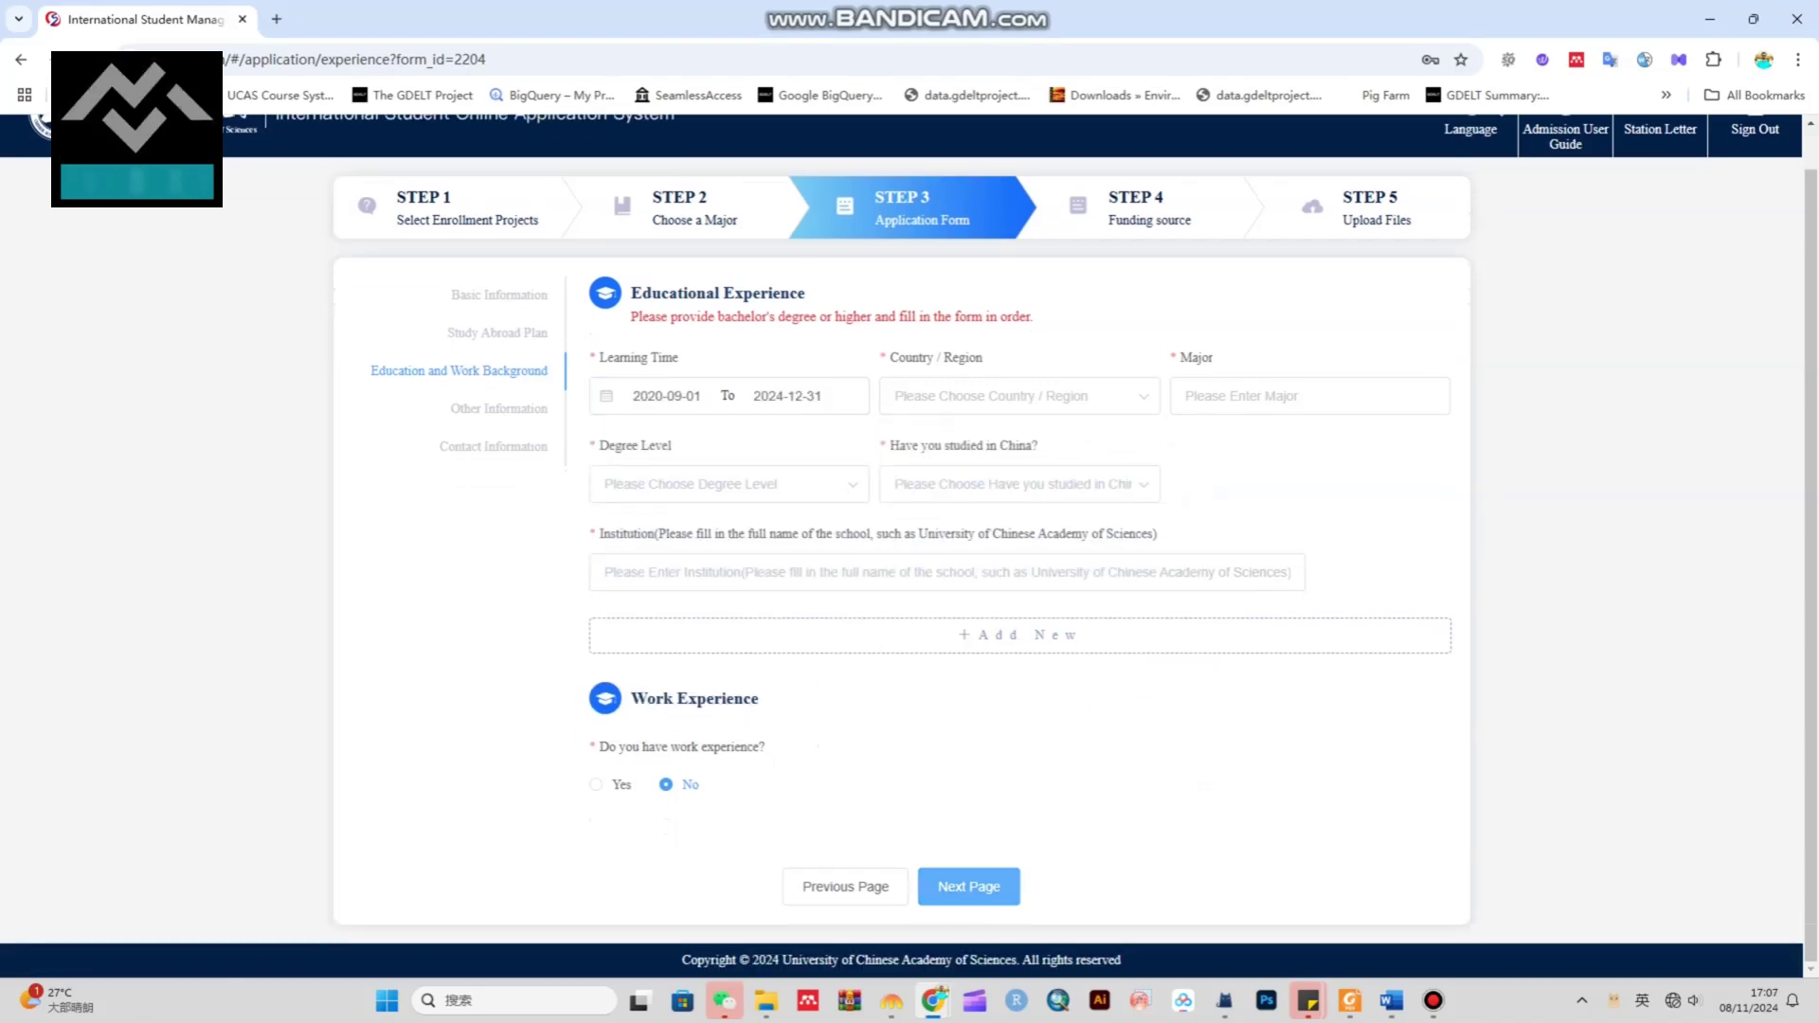
# Choose Bachelor's Degree as degree level and answer No to having studied in China
pyautogui.click(728, 483)
pyautogui.click(664, 536)
pyautogui.click(1019, 483)
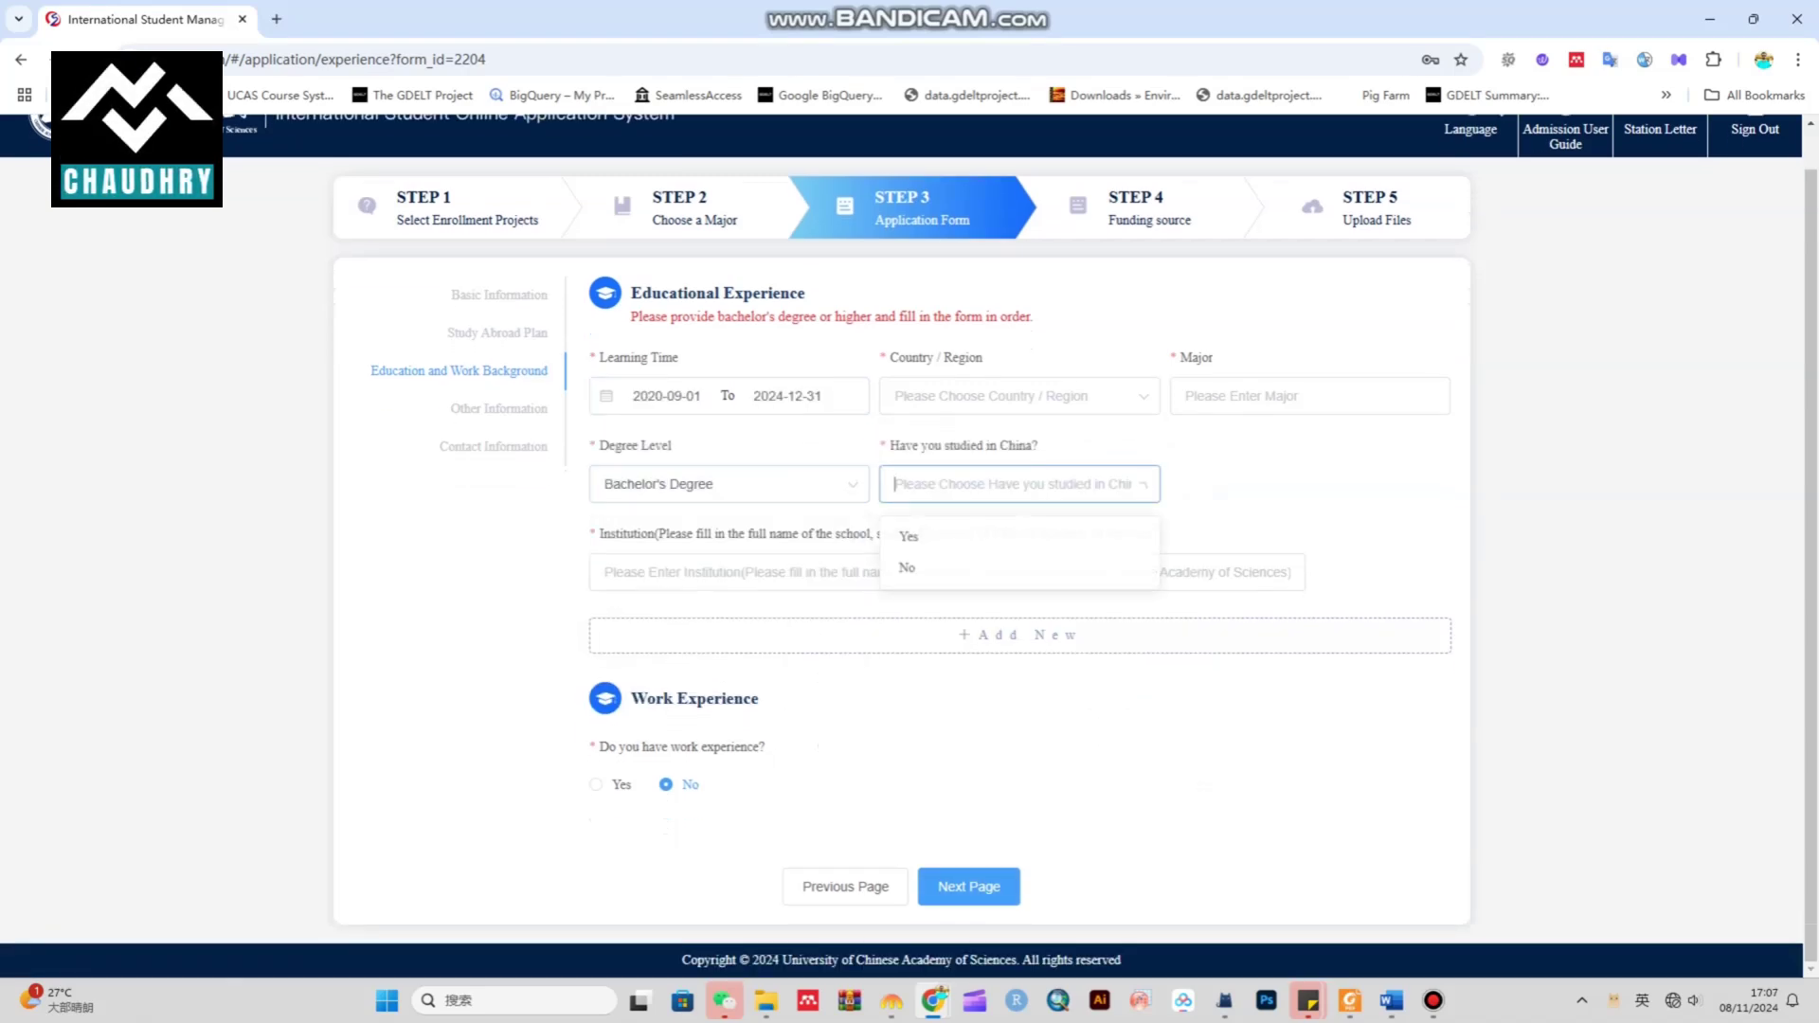
pyautogui.click(948, 565)
pyautogui.moveTo(630, 316); pyautogui.dragTo(1032, 316)
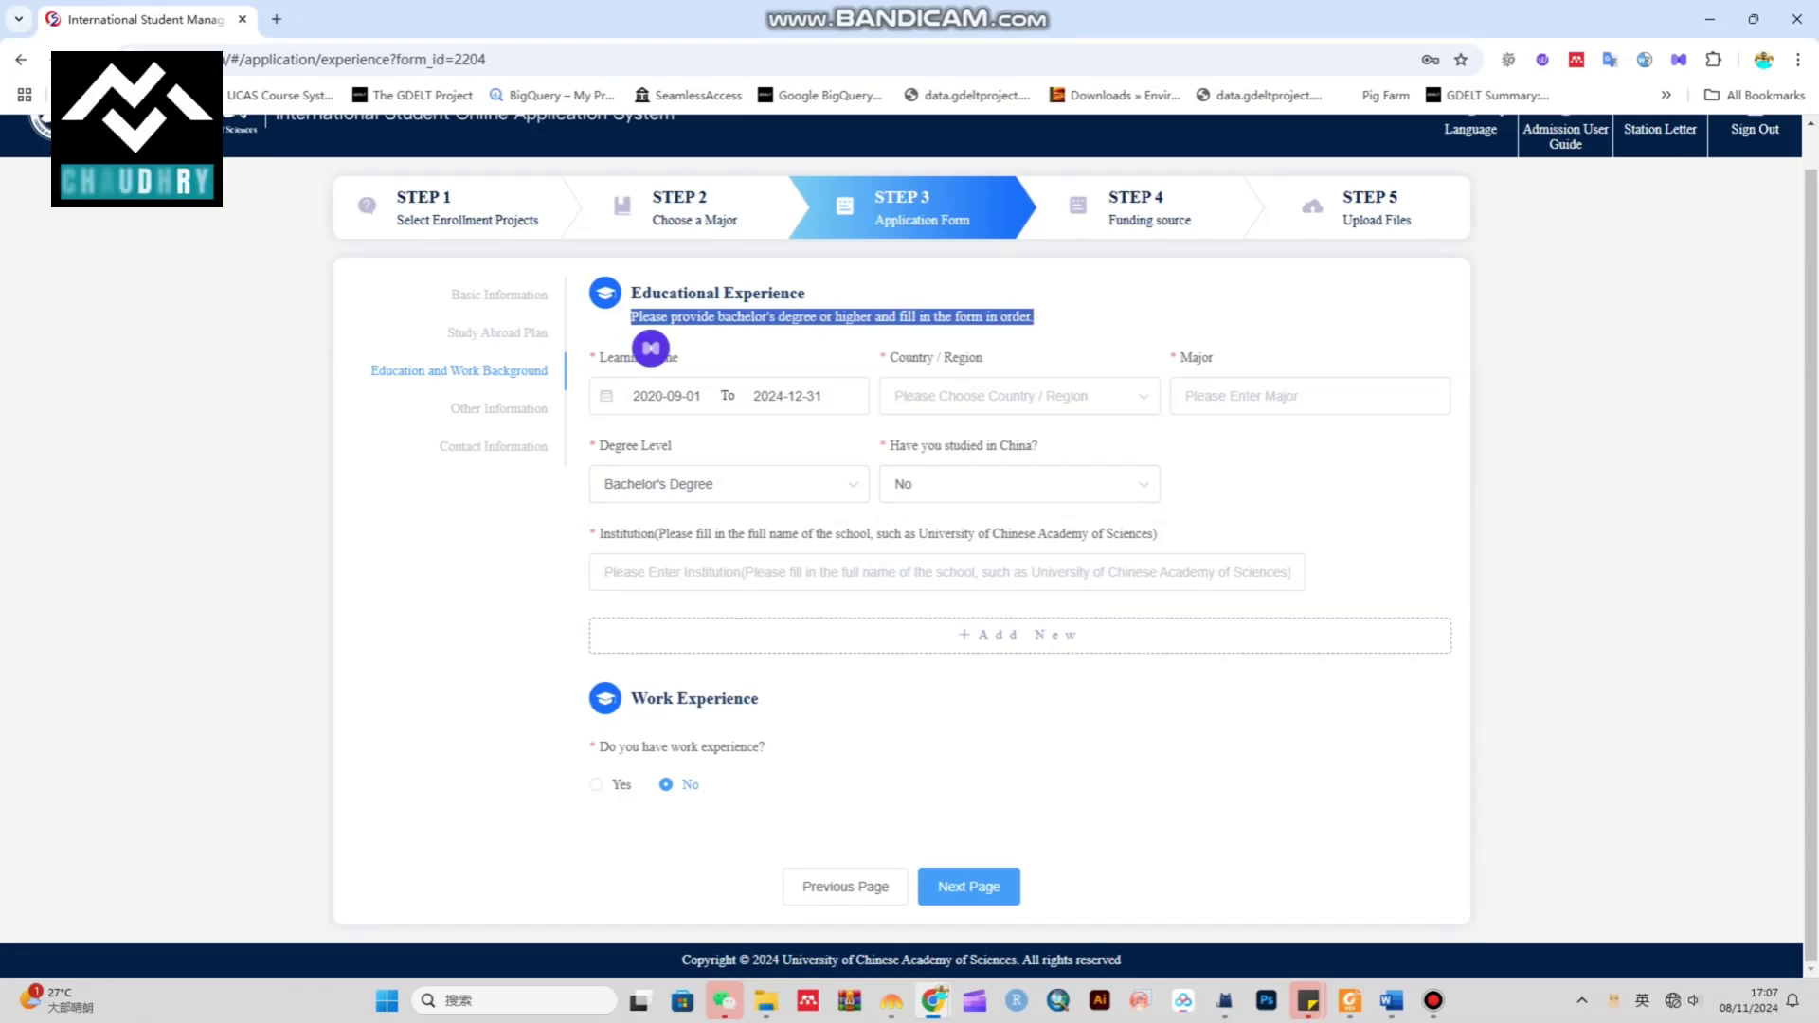
pyautogui.click(642, 345)
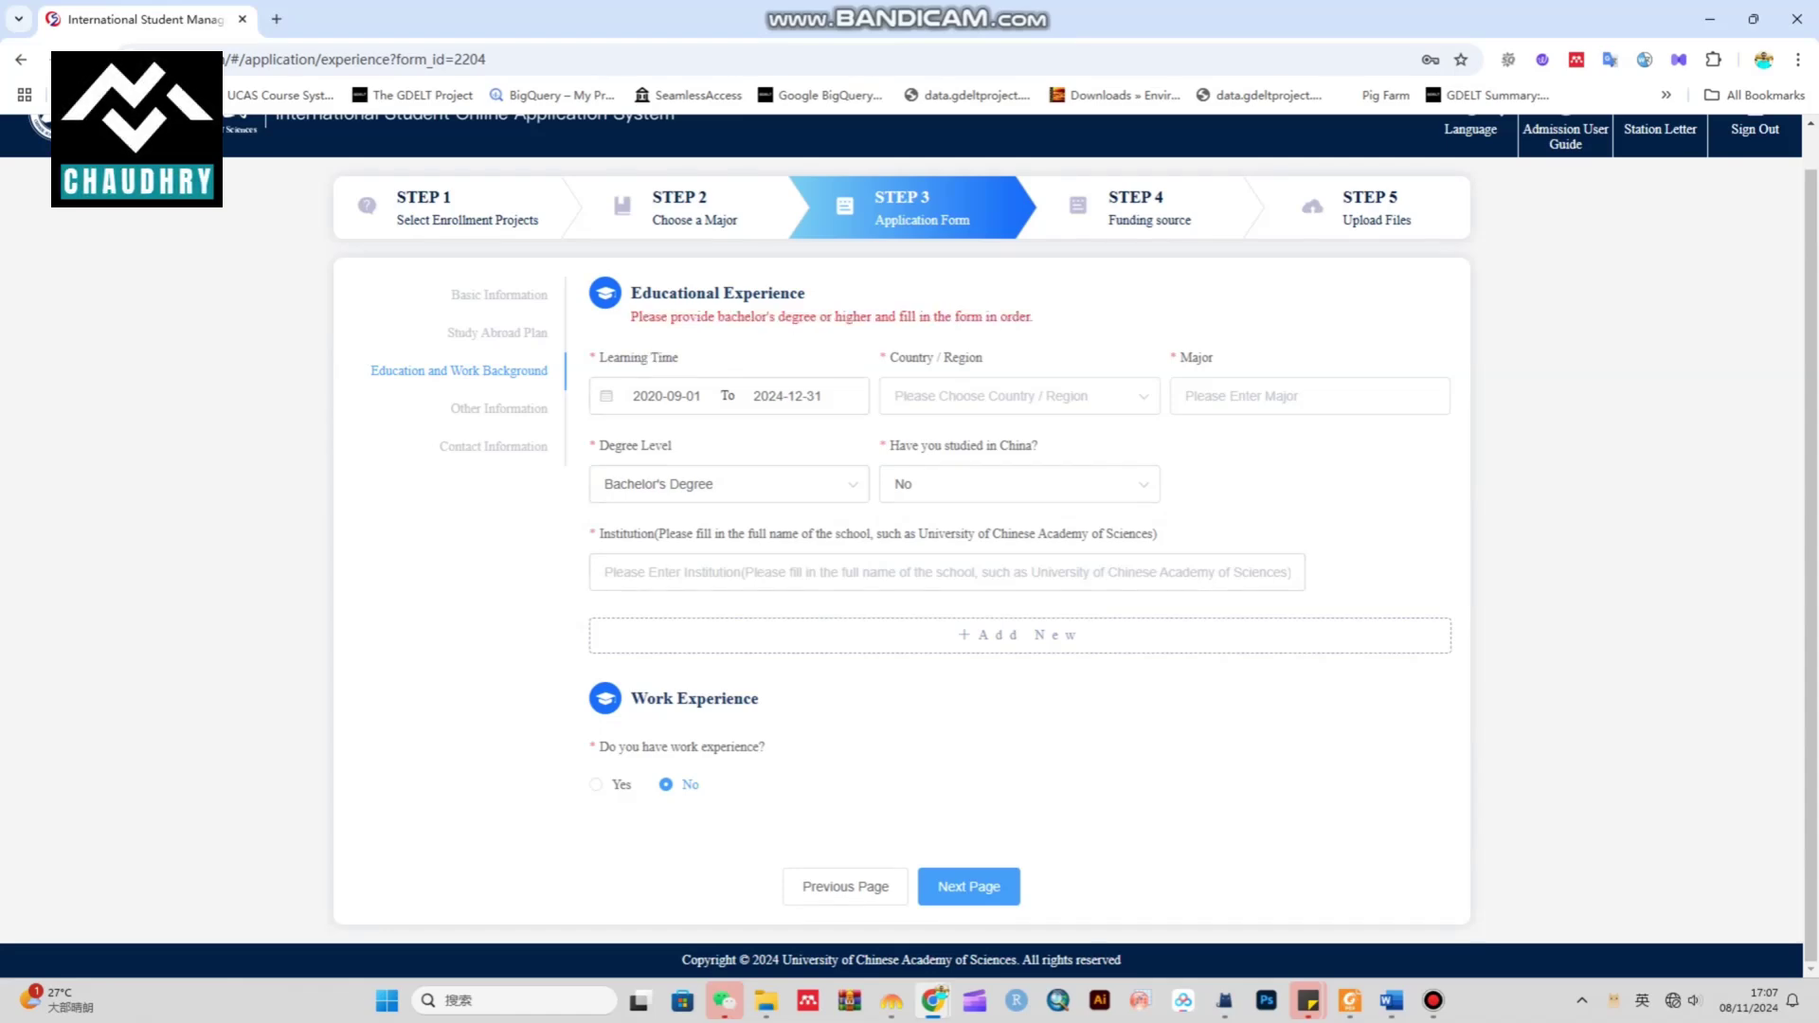
pyautogui.click(948, 573)
# Enter institution 'qau islamabad', discarding an accidentally added second education entry
pyautogui.write('q')
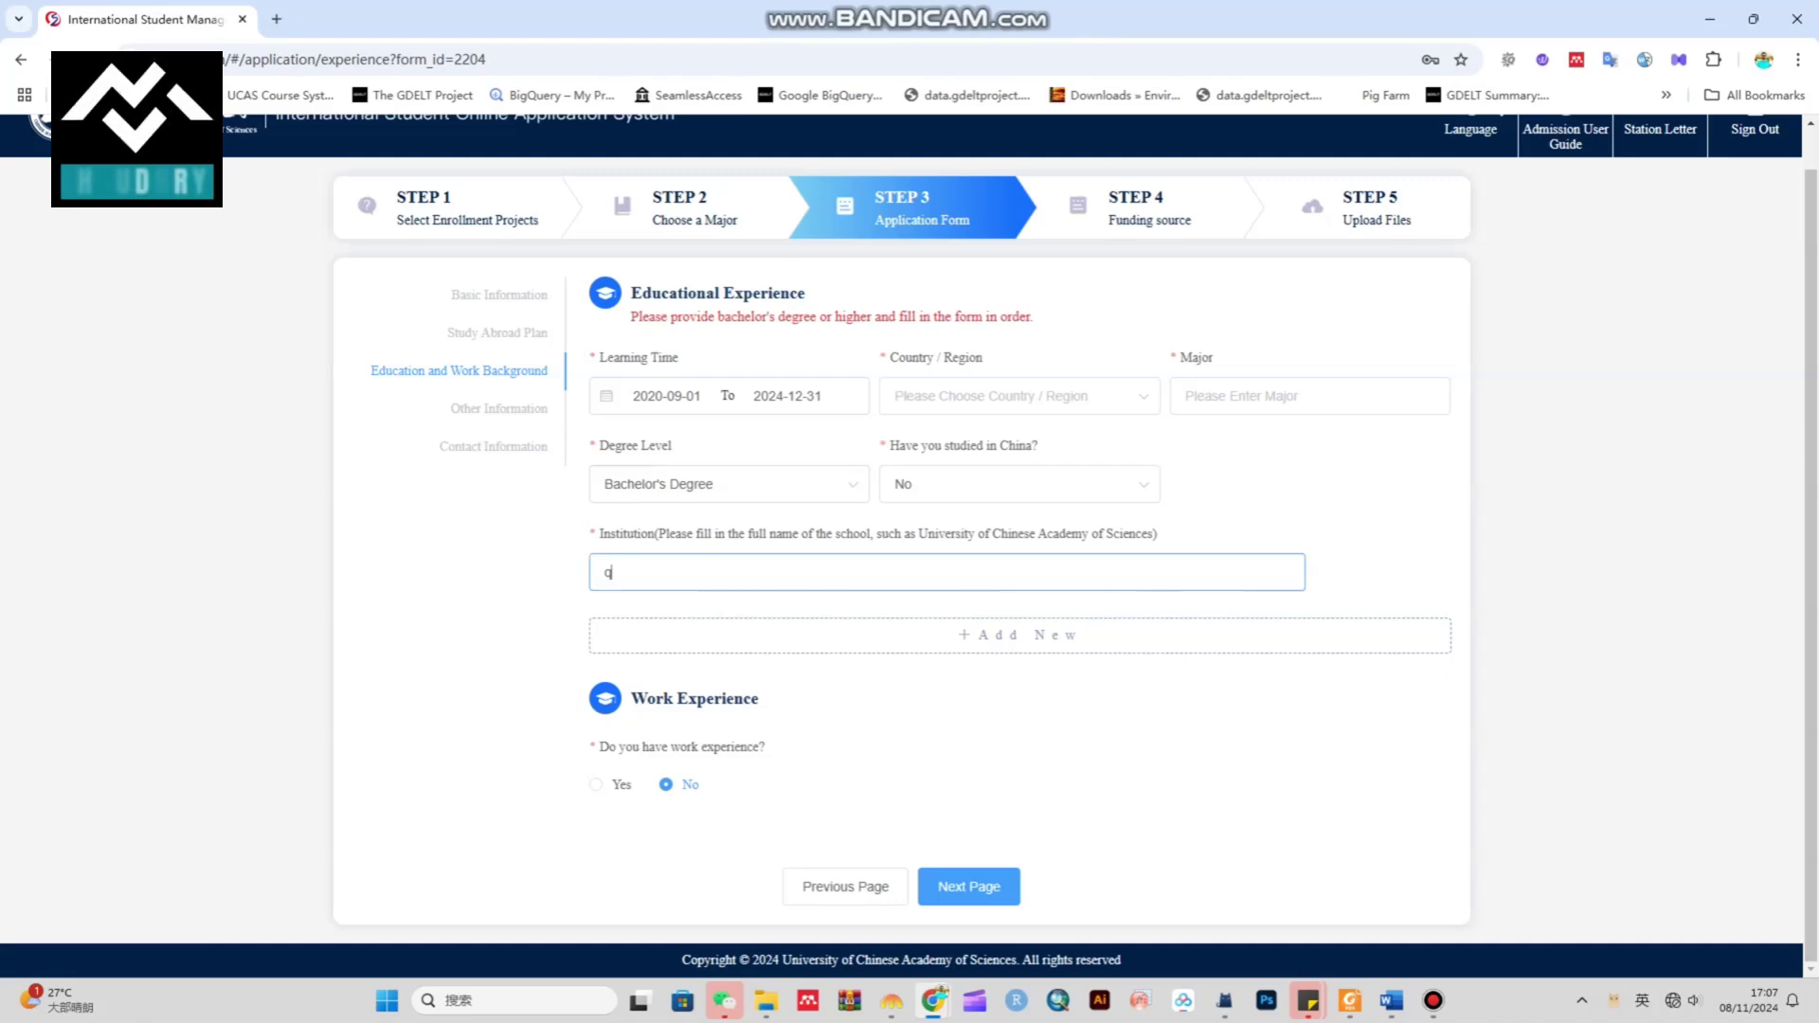
pyautogui.write('au islamabad')
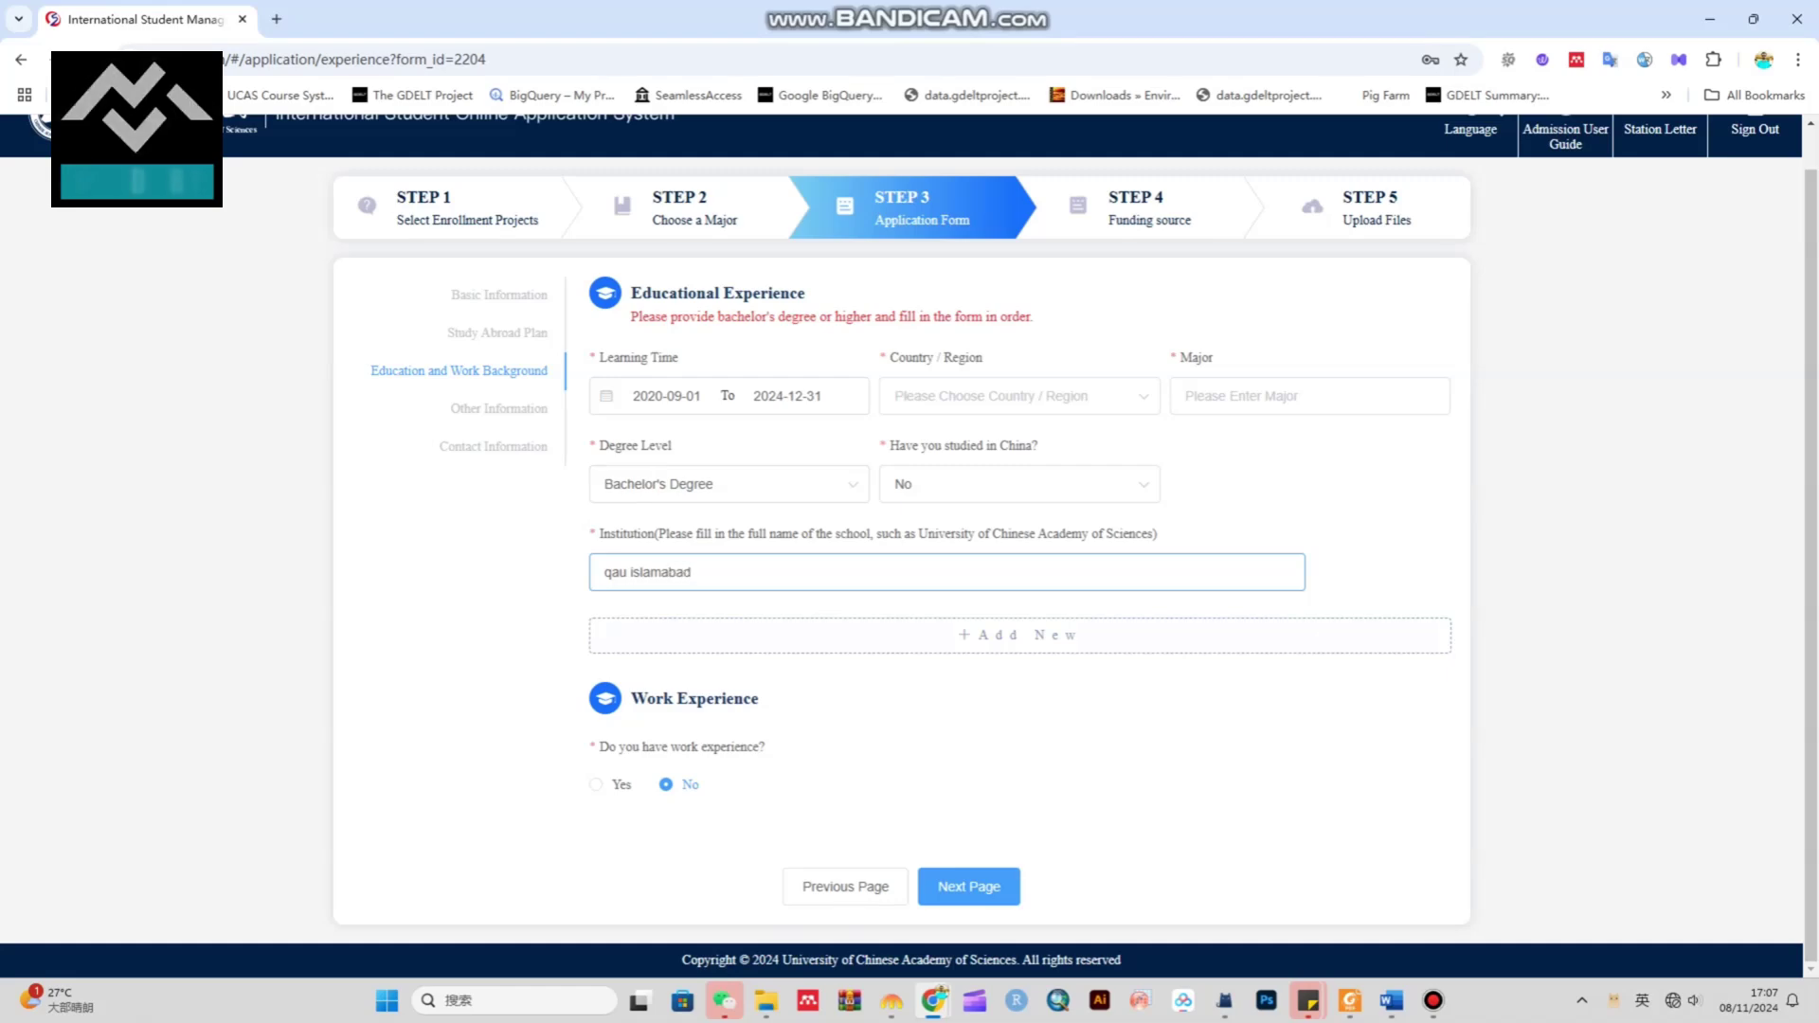
pyautogui.click(1019, 634)
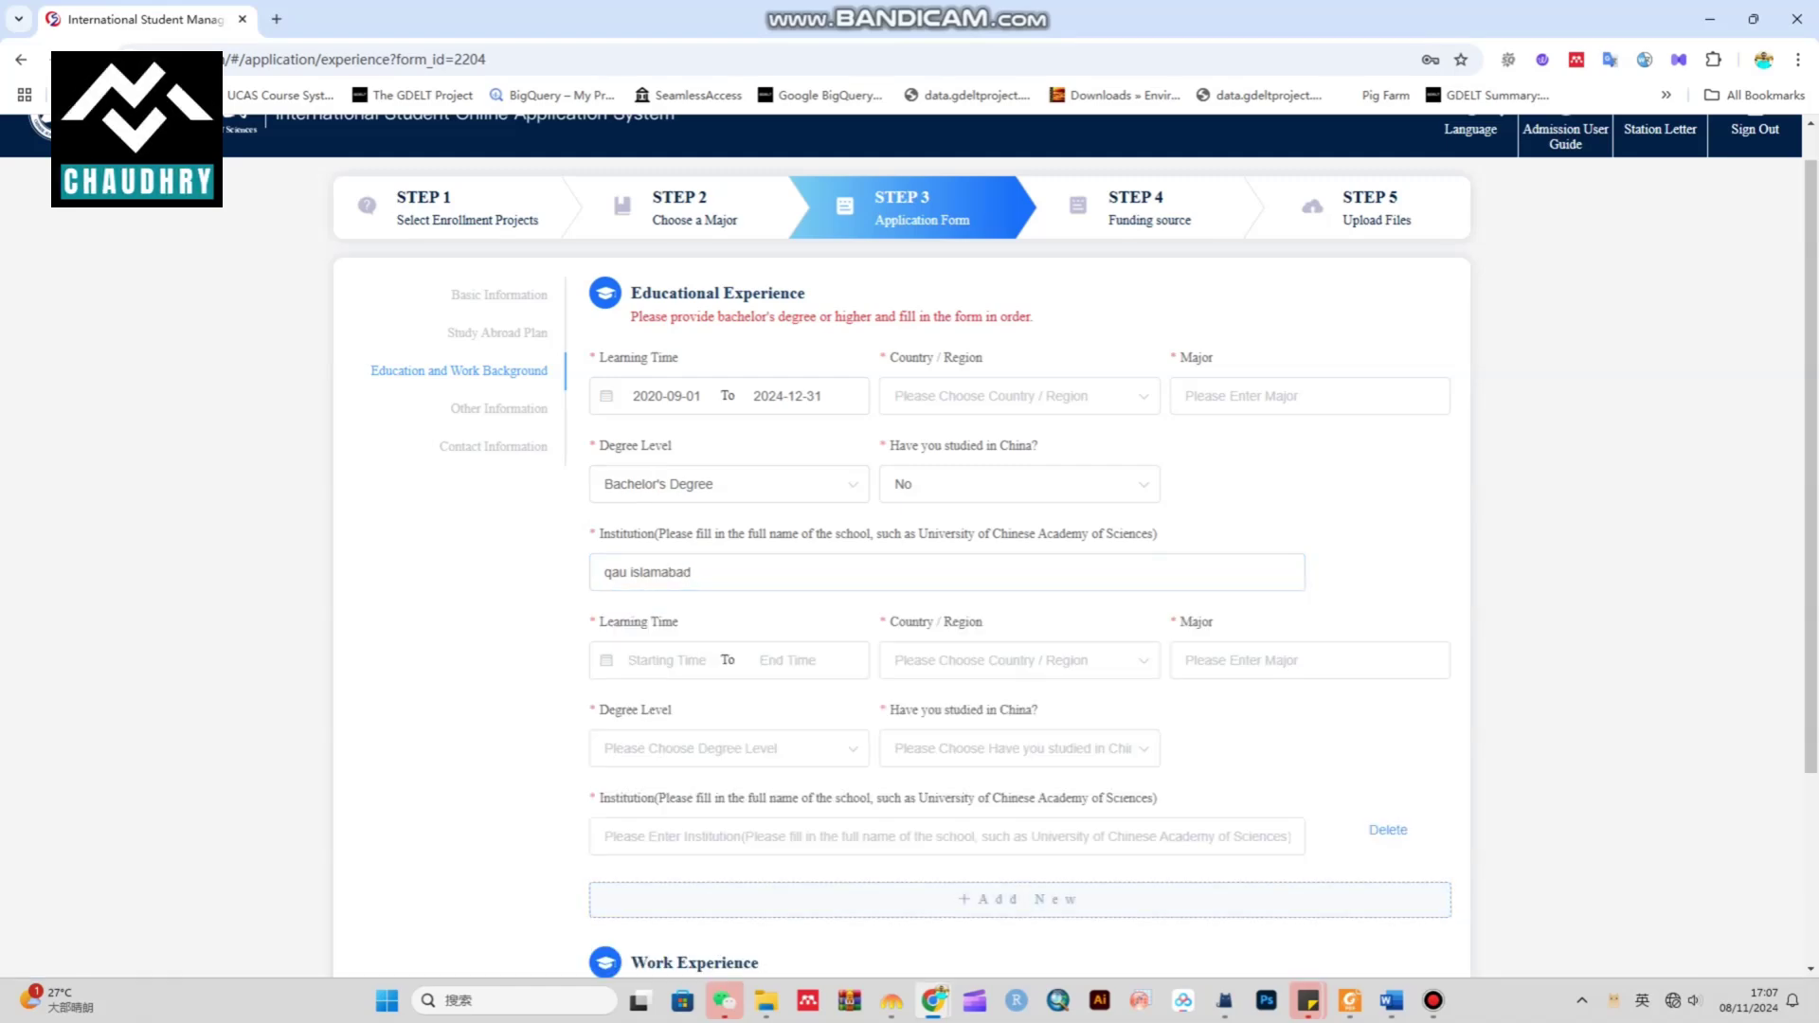
pyautogui.click(663, 660)
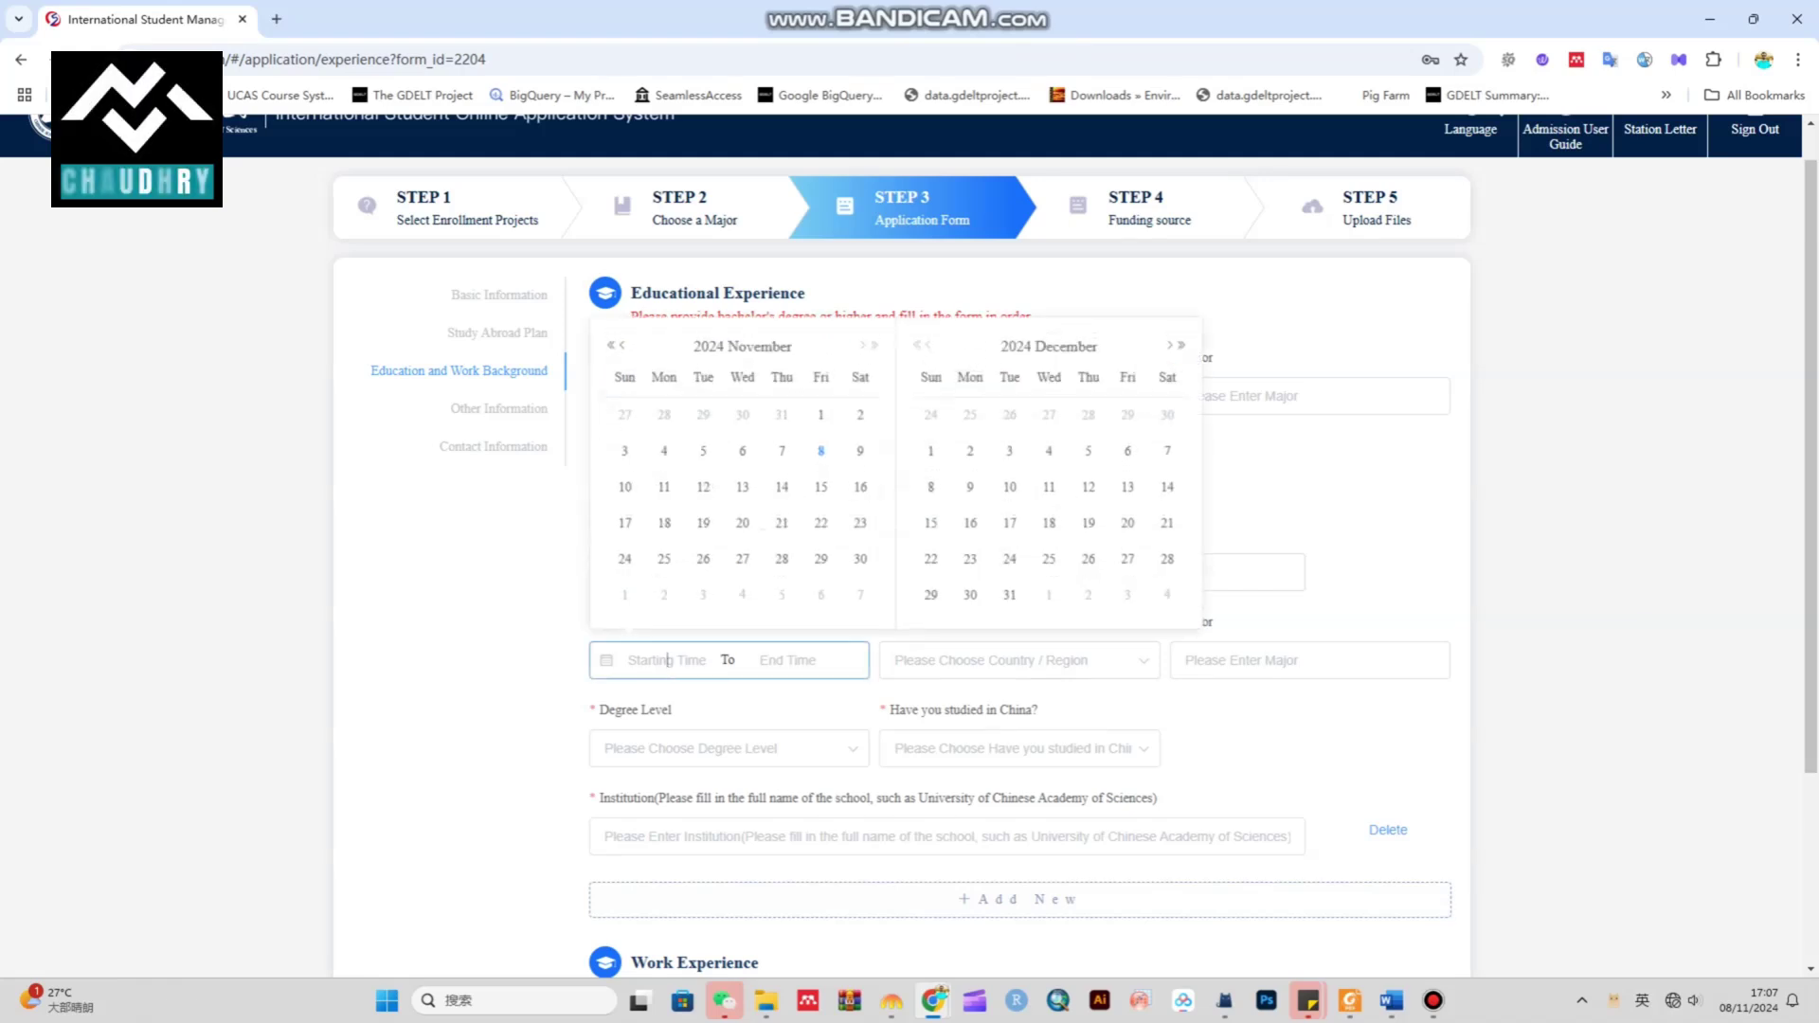
pyautogui.click(1388, 830)
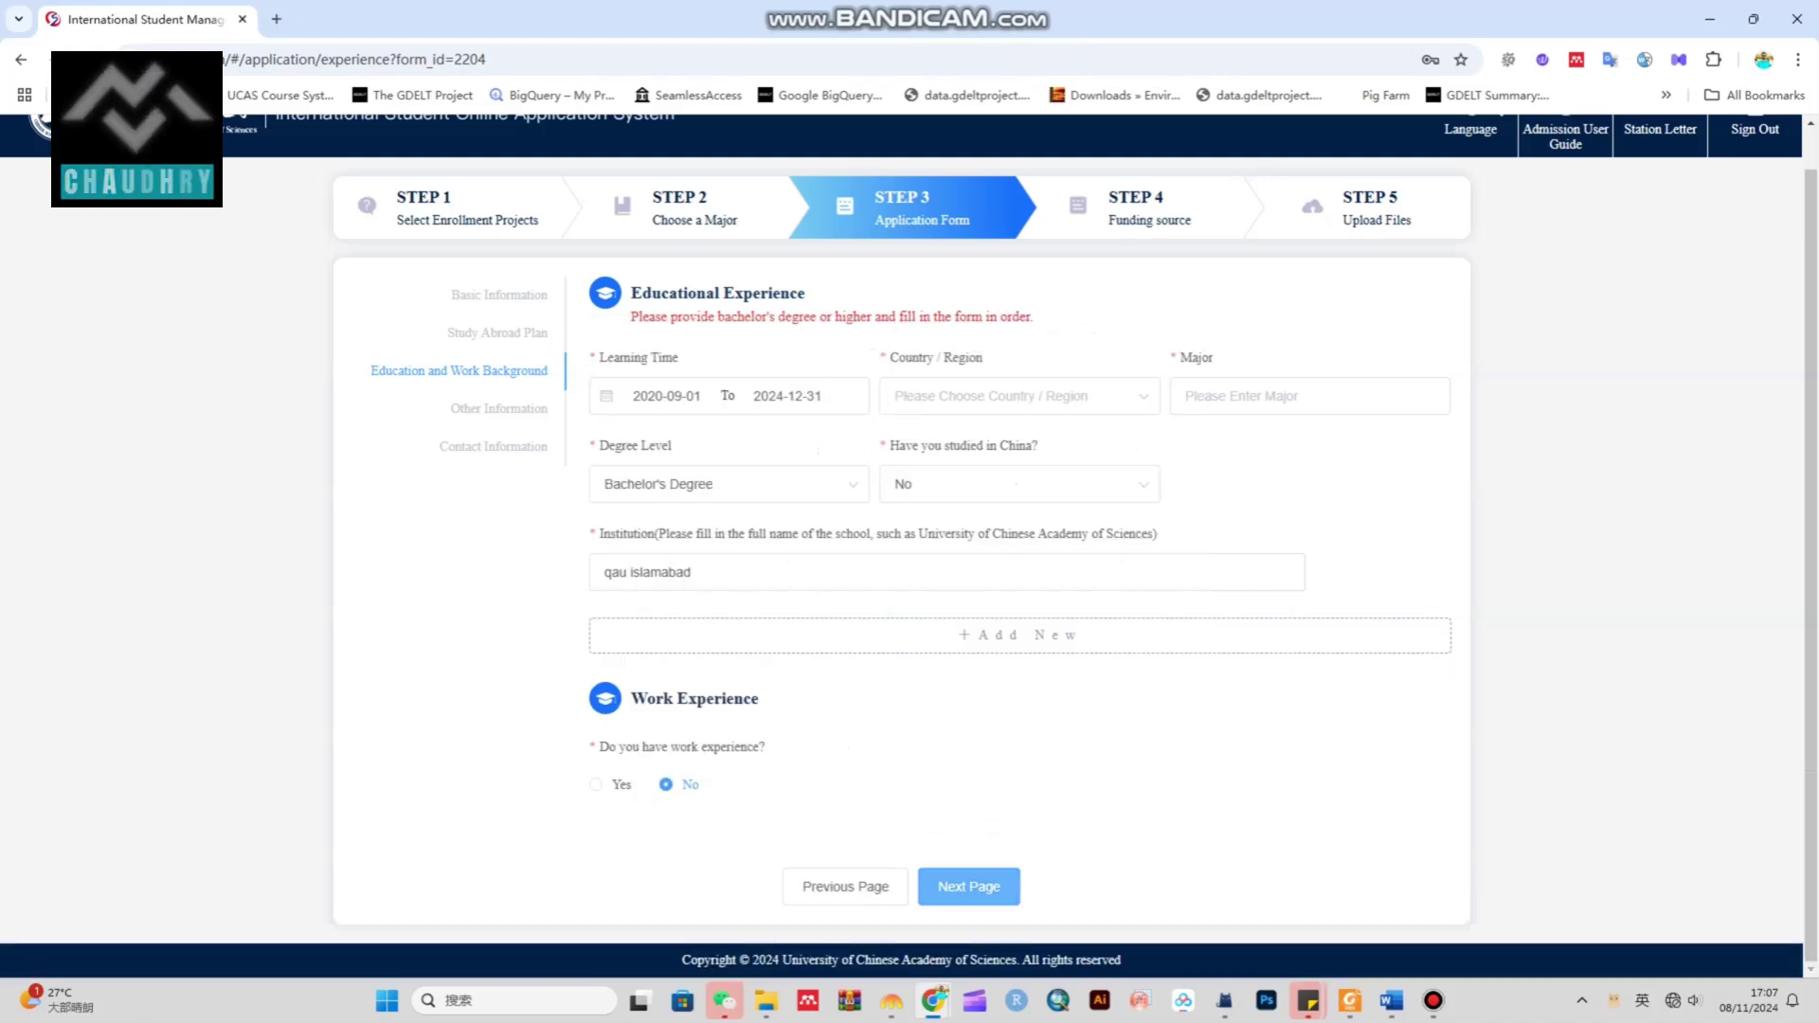
pyautogui.click(969, 886)
# Set country to Pakistan and major to physics, then continue to Other Information
pyautogui.click(1019, 396)
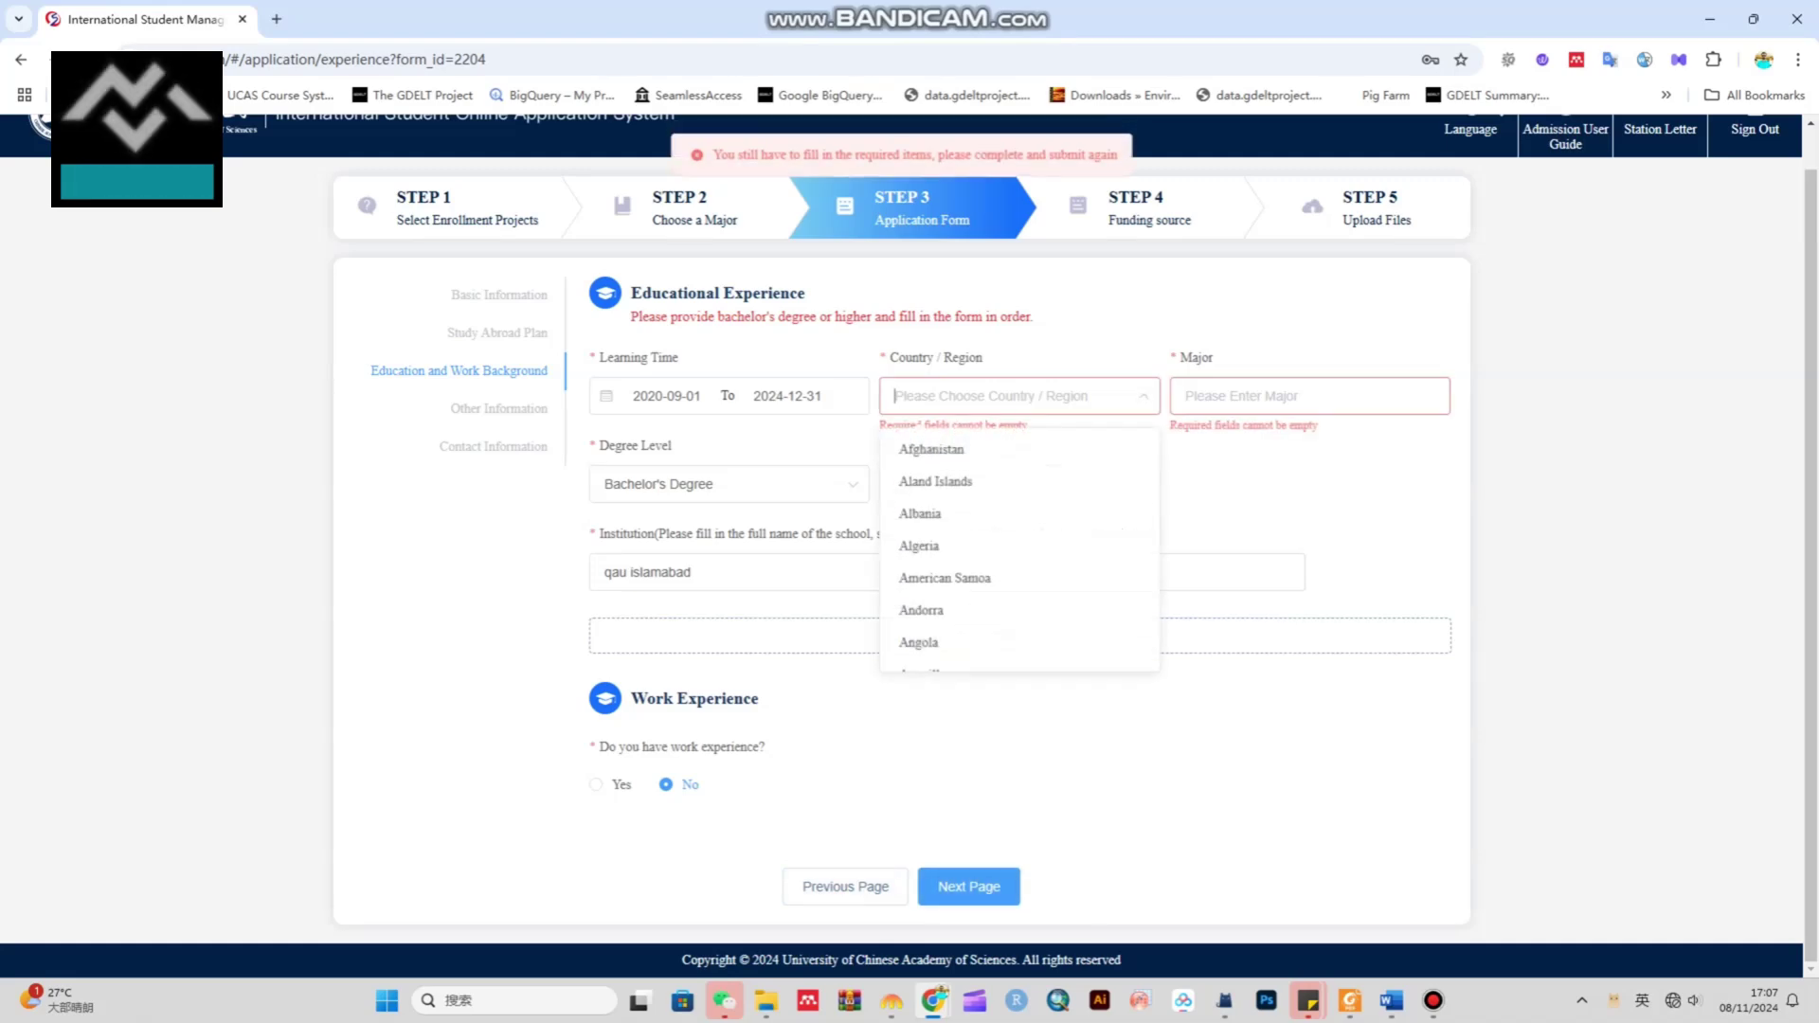
pyautogui.write('pak')
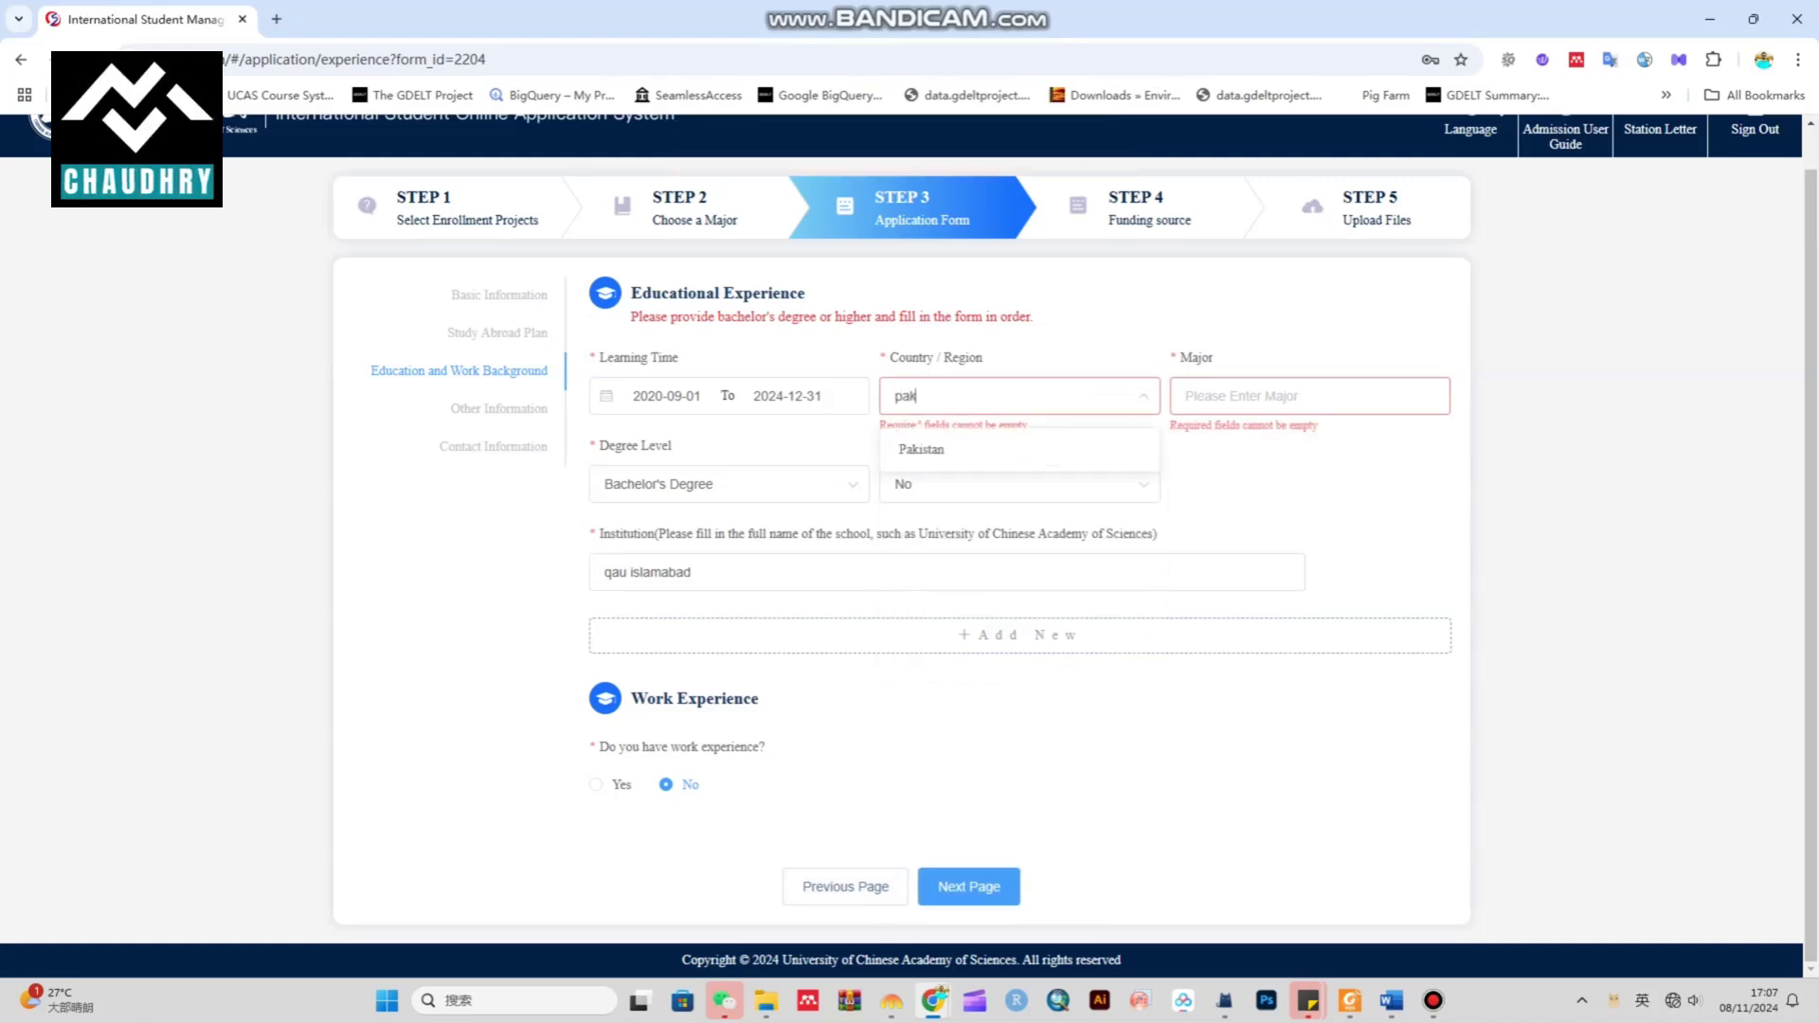
pyautogui.press('Return')
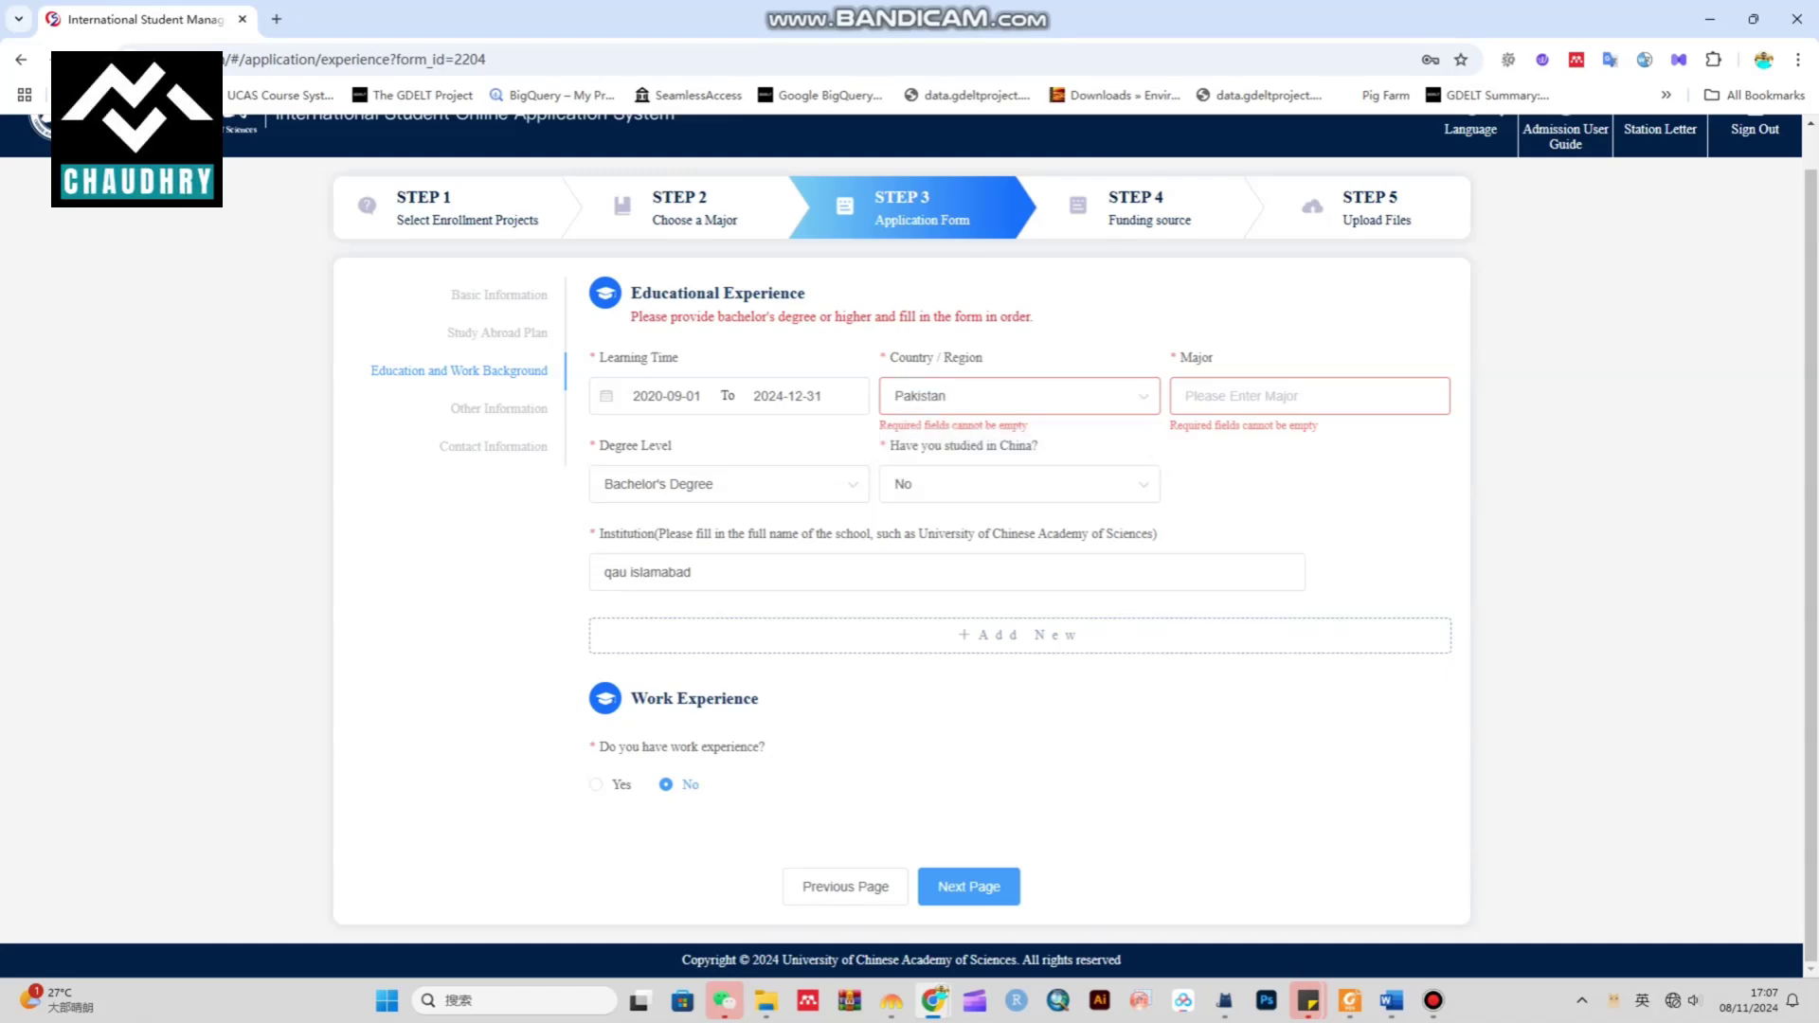
pyautogui.write('physics')
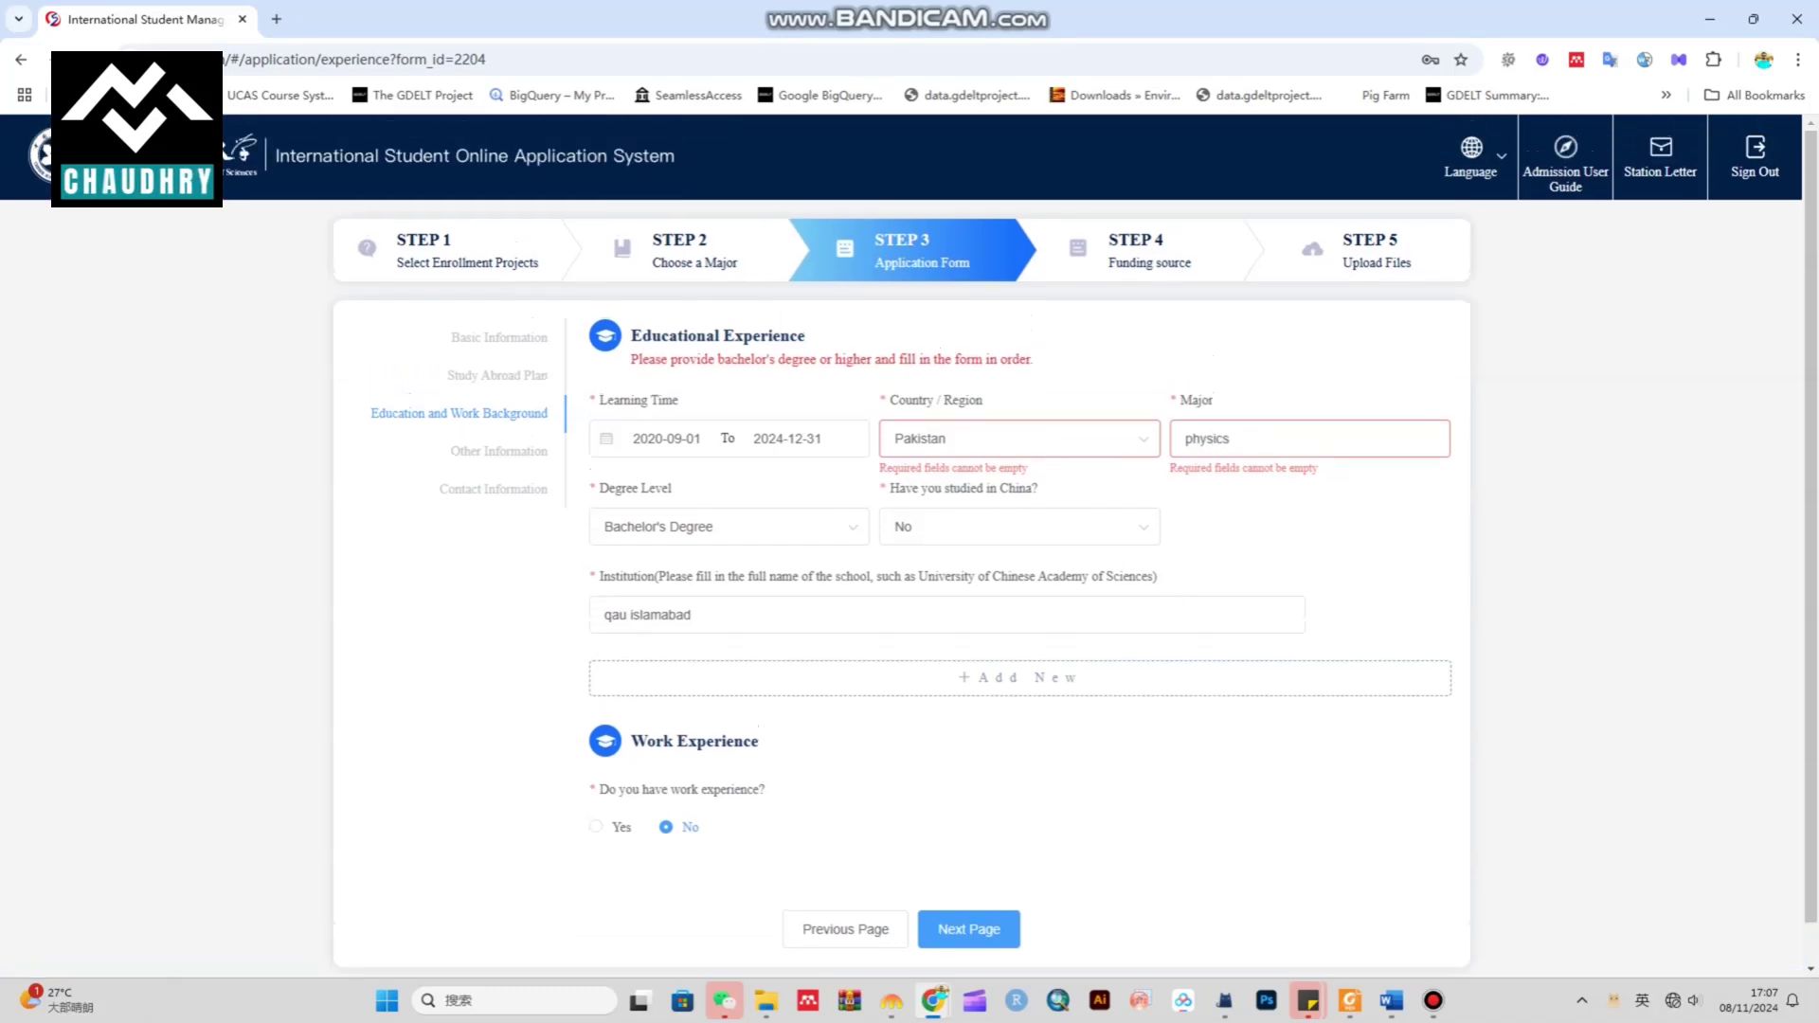
pyautogui.click(968, 927)
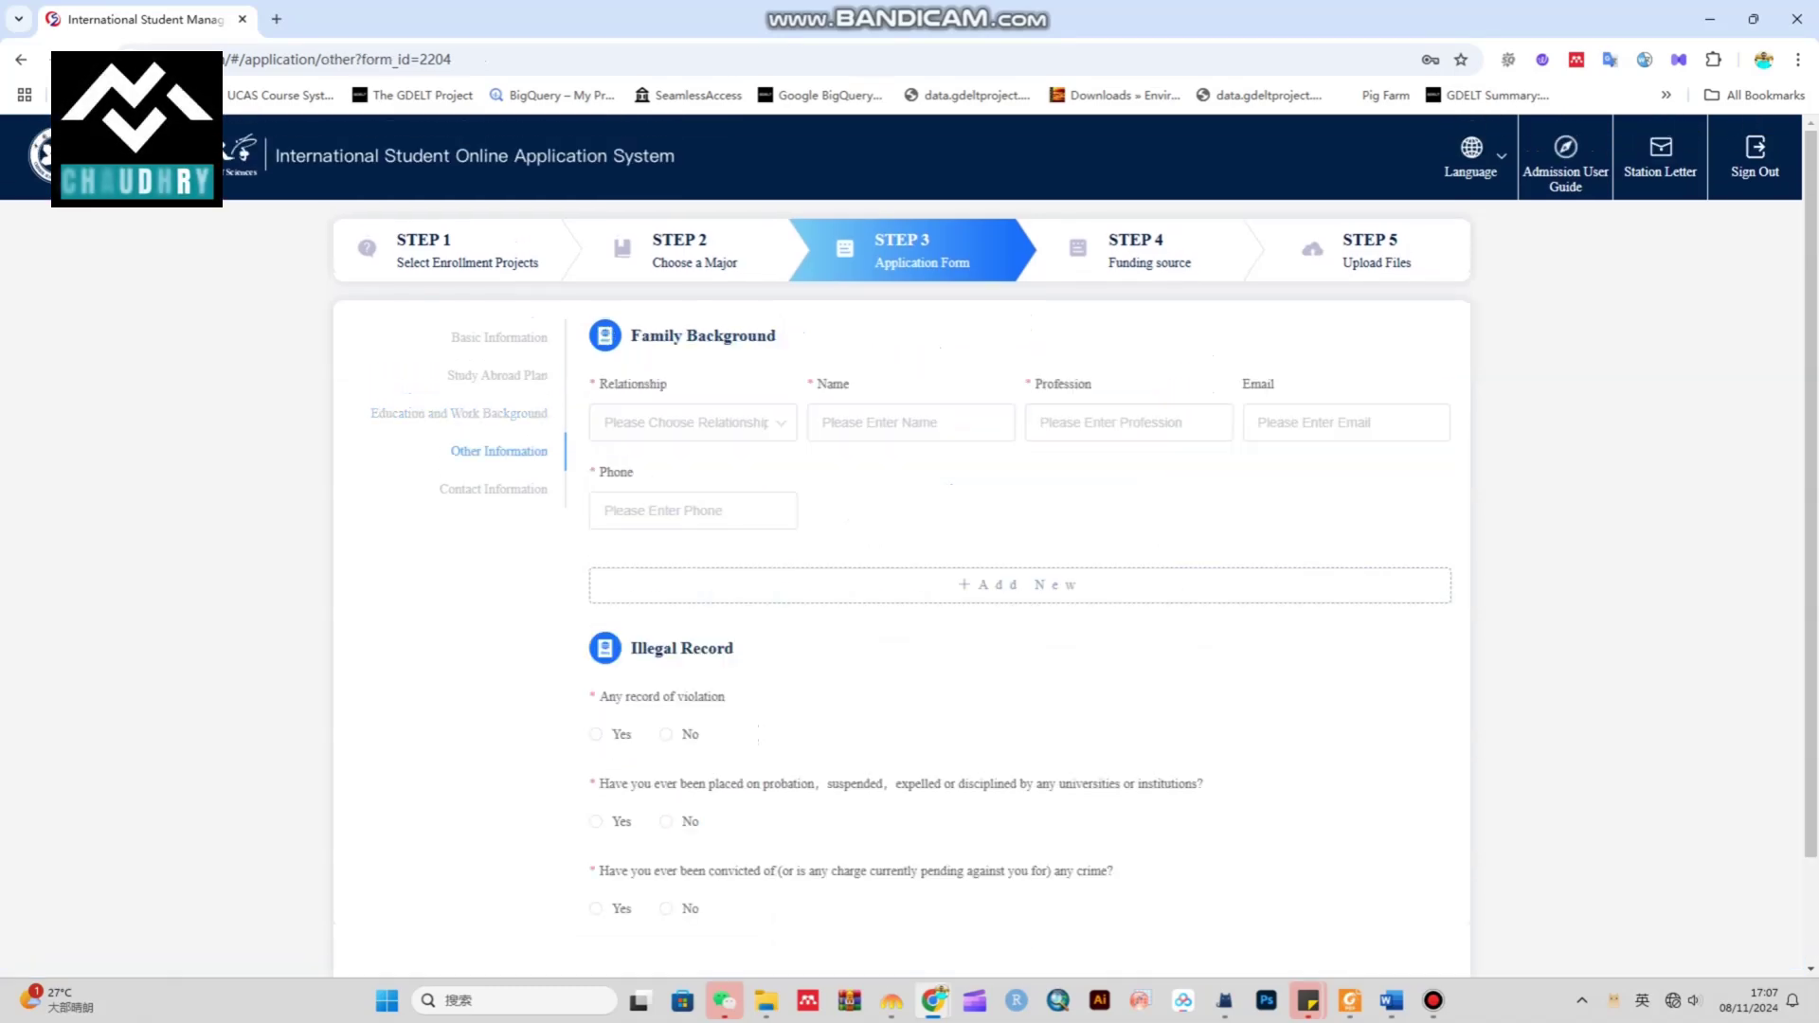
# Complete the father's row with his profession and phone number
pyautogui.click(692, 422)
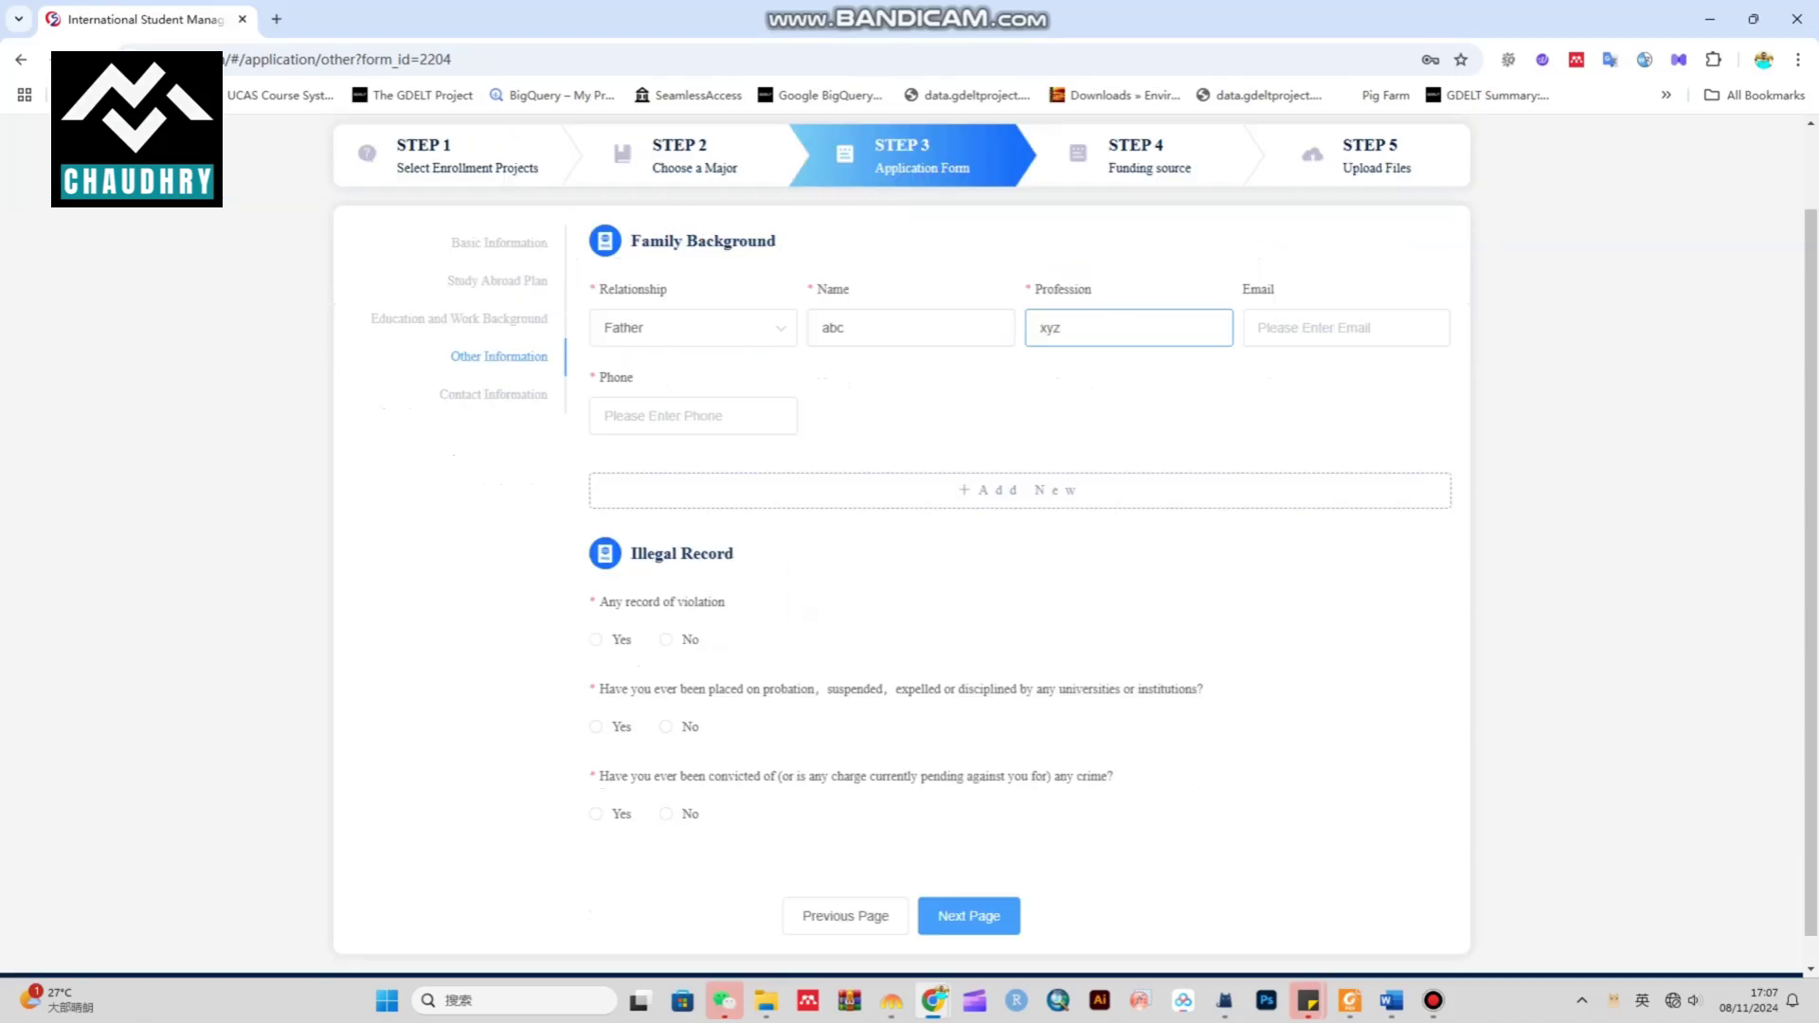
pyautogui.click(1345, 328)
pyautogui.click(692, 416)
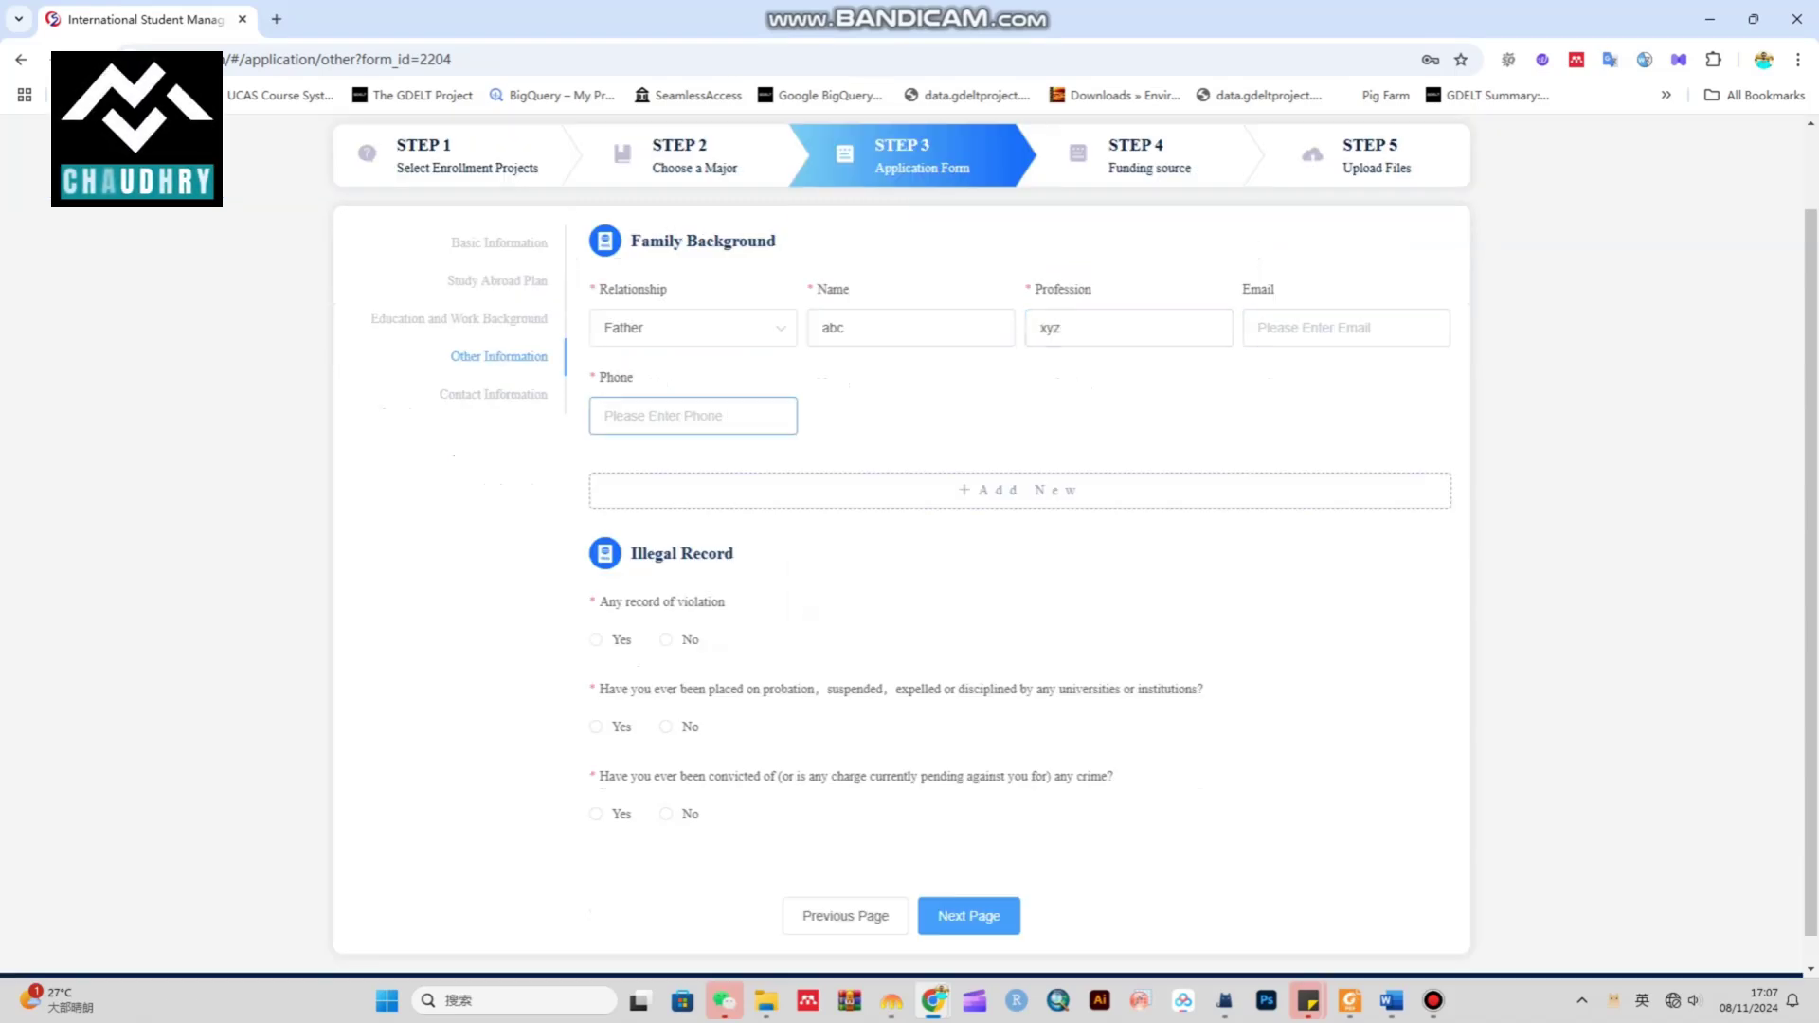
pyautogui.write('09200')
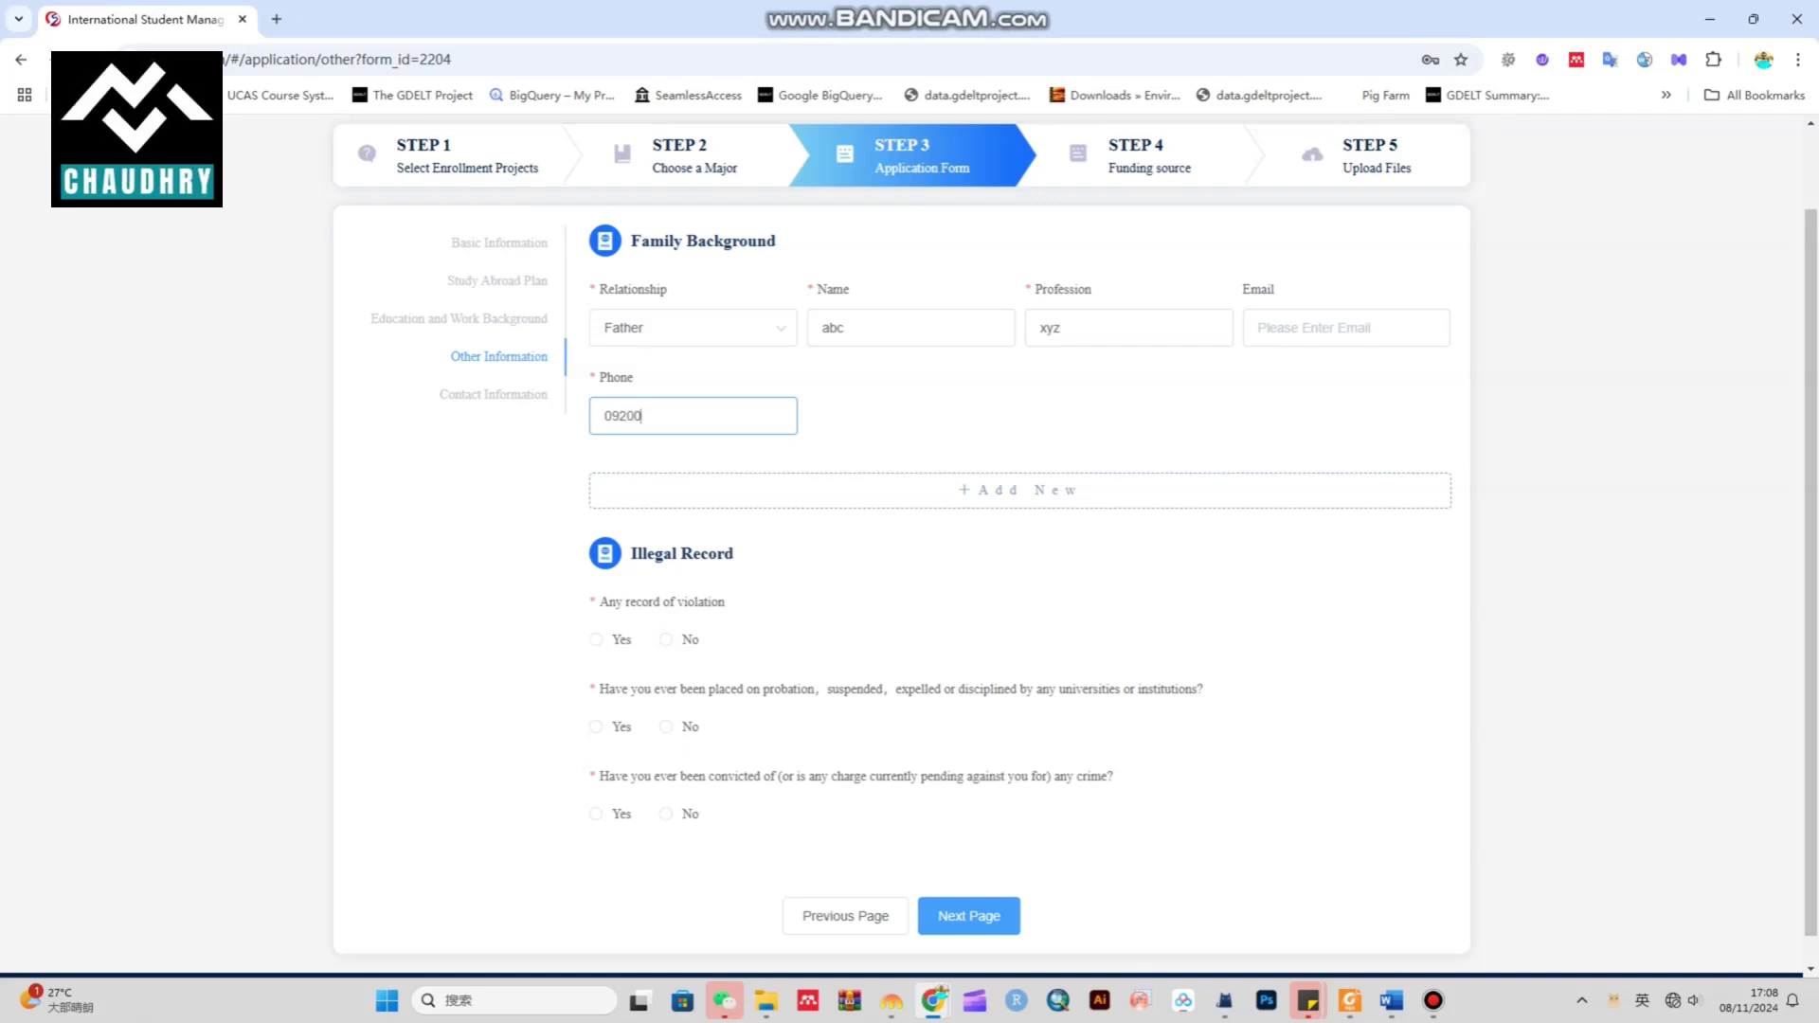
pyautogui.write('3001234567')
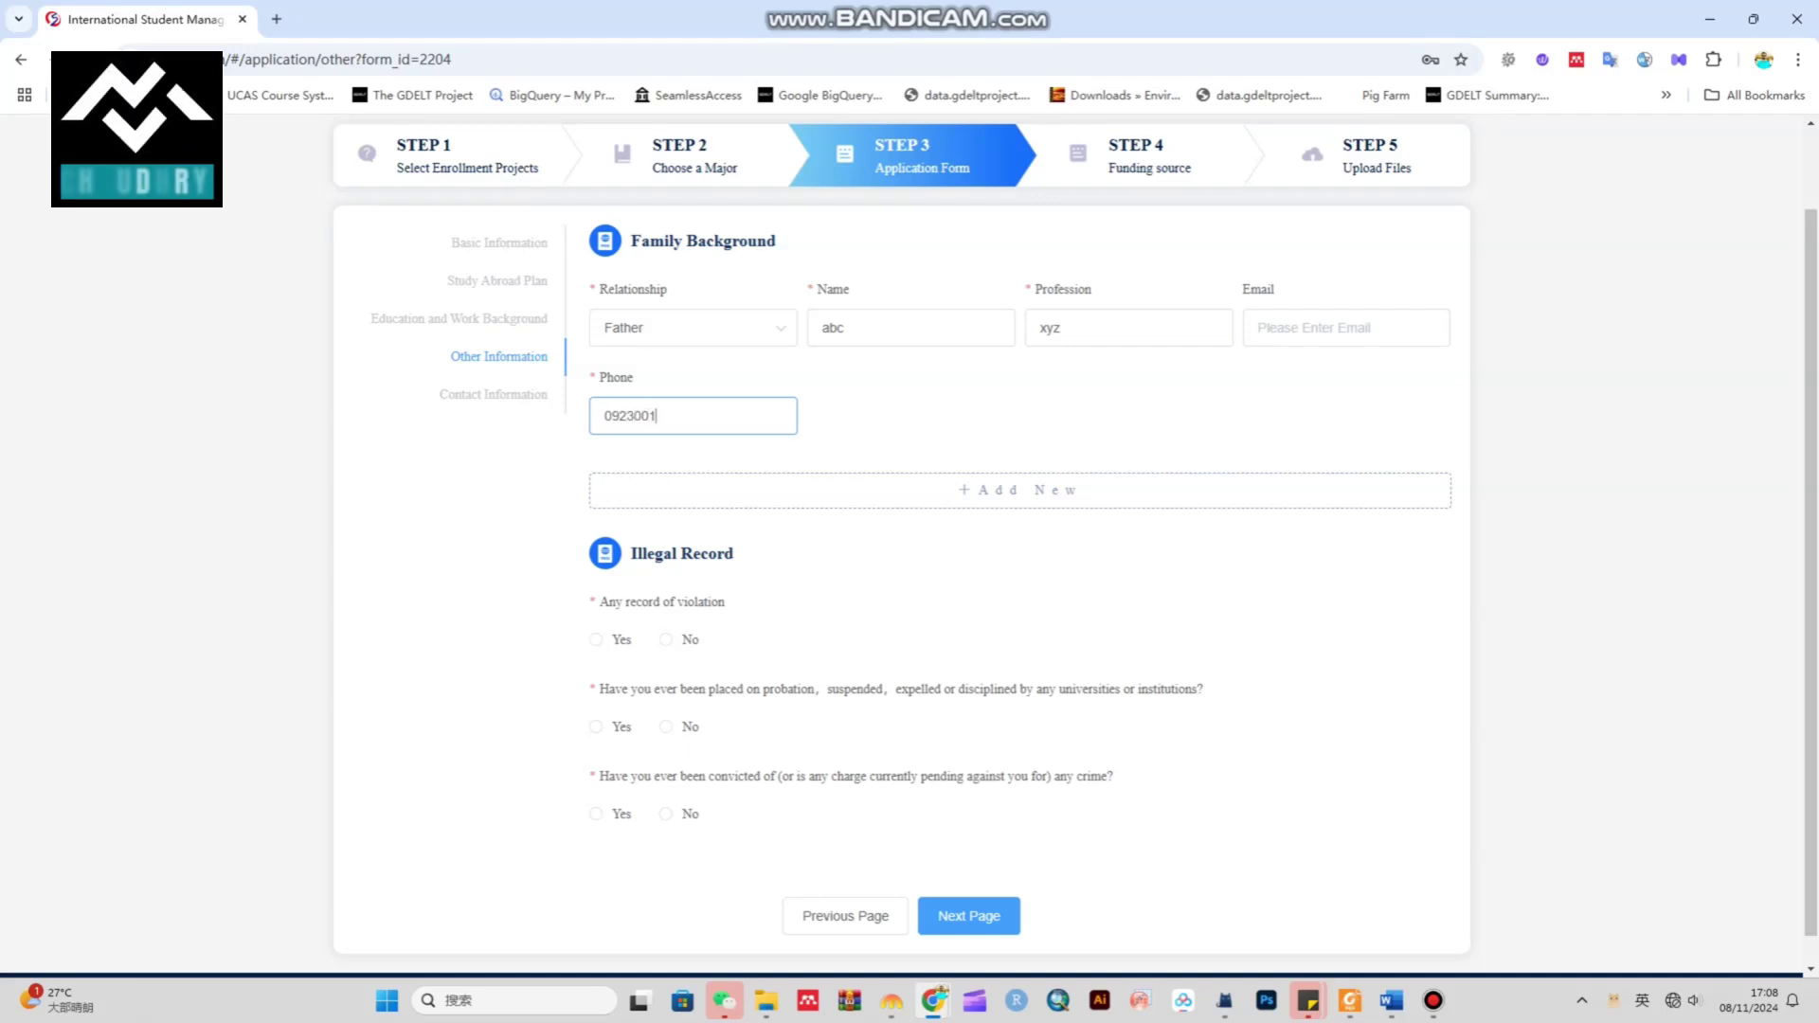
# Add a Mother row with her name, profession housewife and the same pasted phone number
pyautogui.click(1020, 490)
pyautogui.click(693, 517)
pyautogui.click(627, 629)
pyautogui.click(910, 516)
pyautogui.write('abc')
pyautogui.click(1129, 517)
pyautogui.write('gousewife')
pyautogui.press('Tab')
pyautogui.press('Tab')
pyautogui.hotkey('ctrl', 'v')
pyautogui.scroll(-2, 1075, 543)
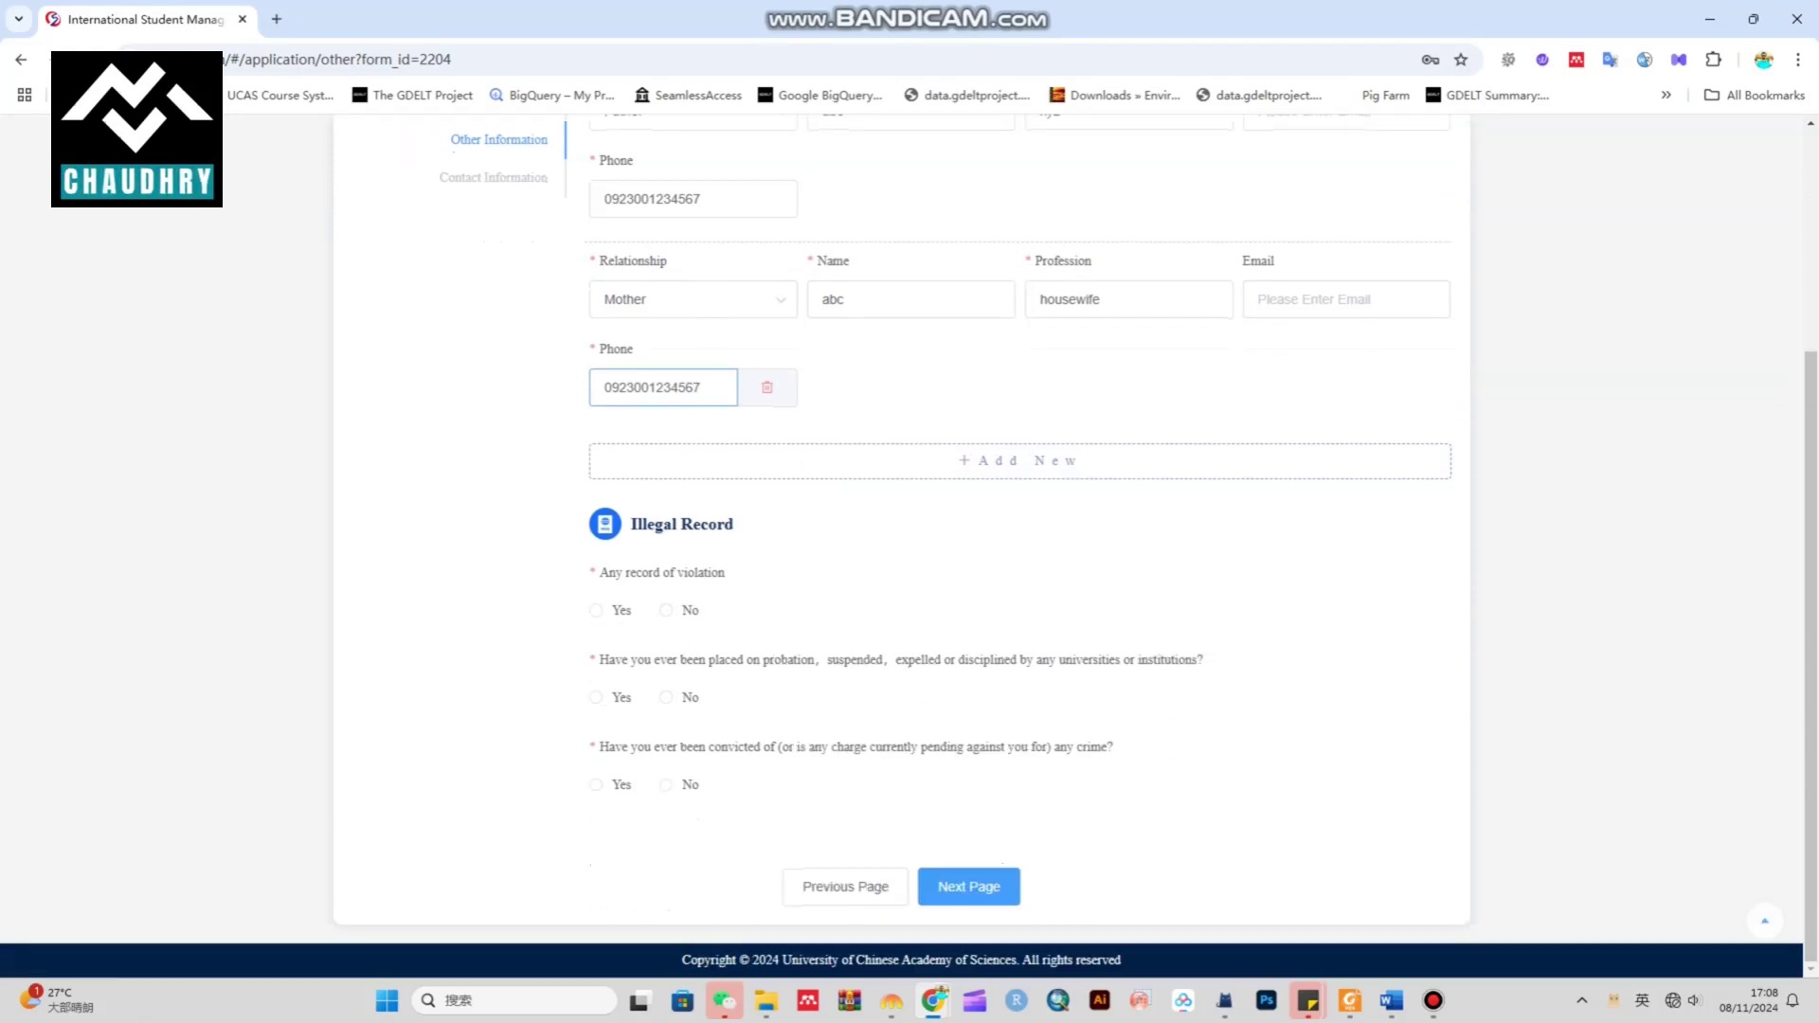
pyautogui.moveTo(600, 572); pyautogui.dragTo(724, 572)
# Answer No to the violation, probation and conviction questions, then continue to Contact Information
pyautogui.click(666, 611)
pyautogui.moveTo(627, 659); pyautogui.dragTo(1153, 659)
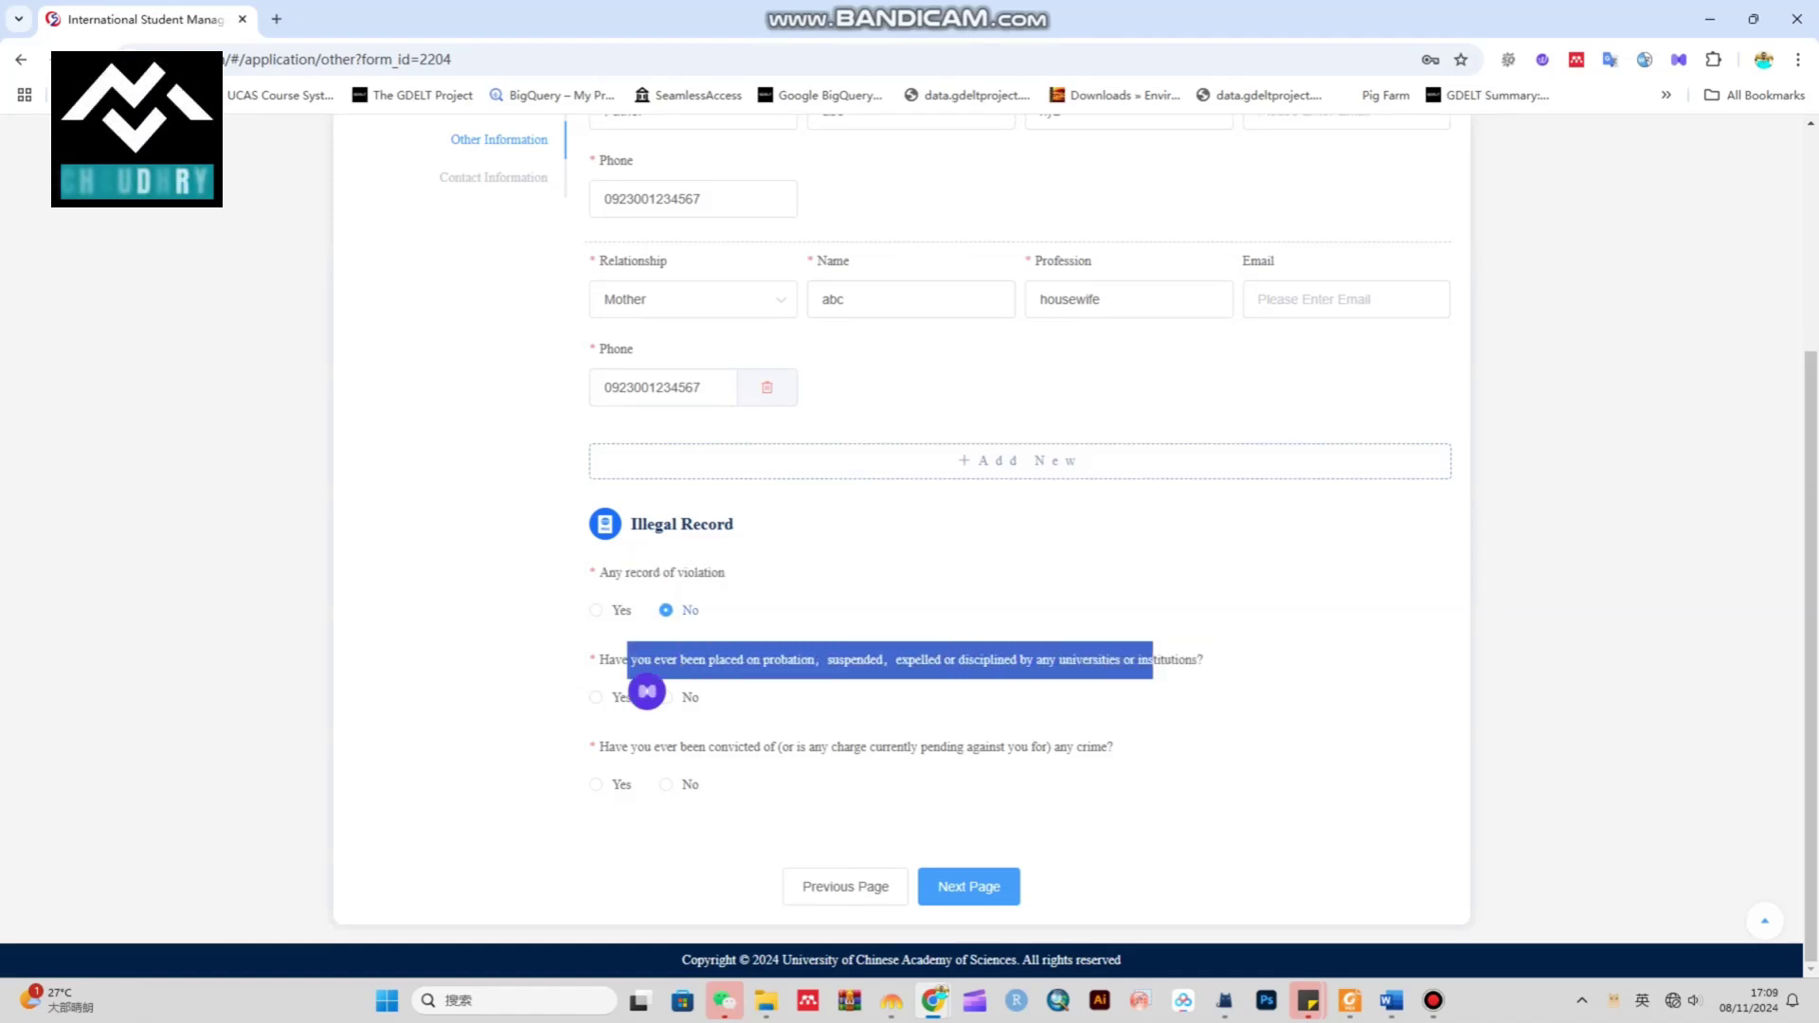
pyautogui.click(666, 697)
pyautogui.moveTo(615, 747); pyautogui.dragTo(945, 747)
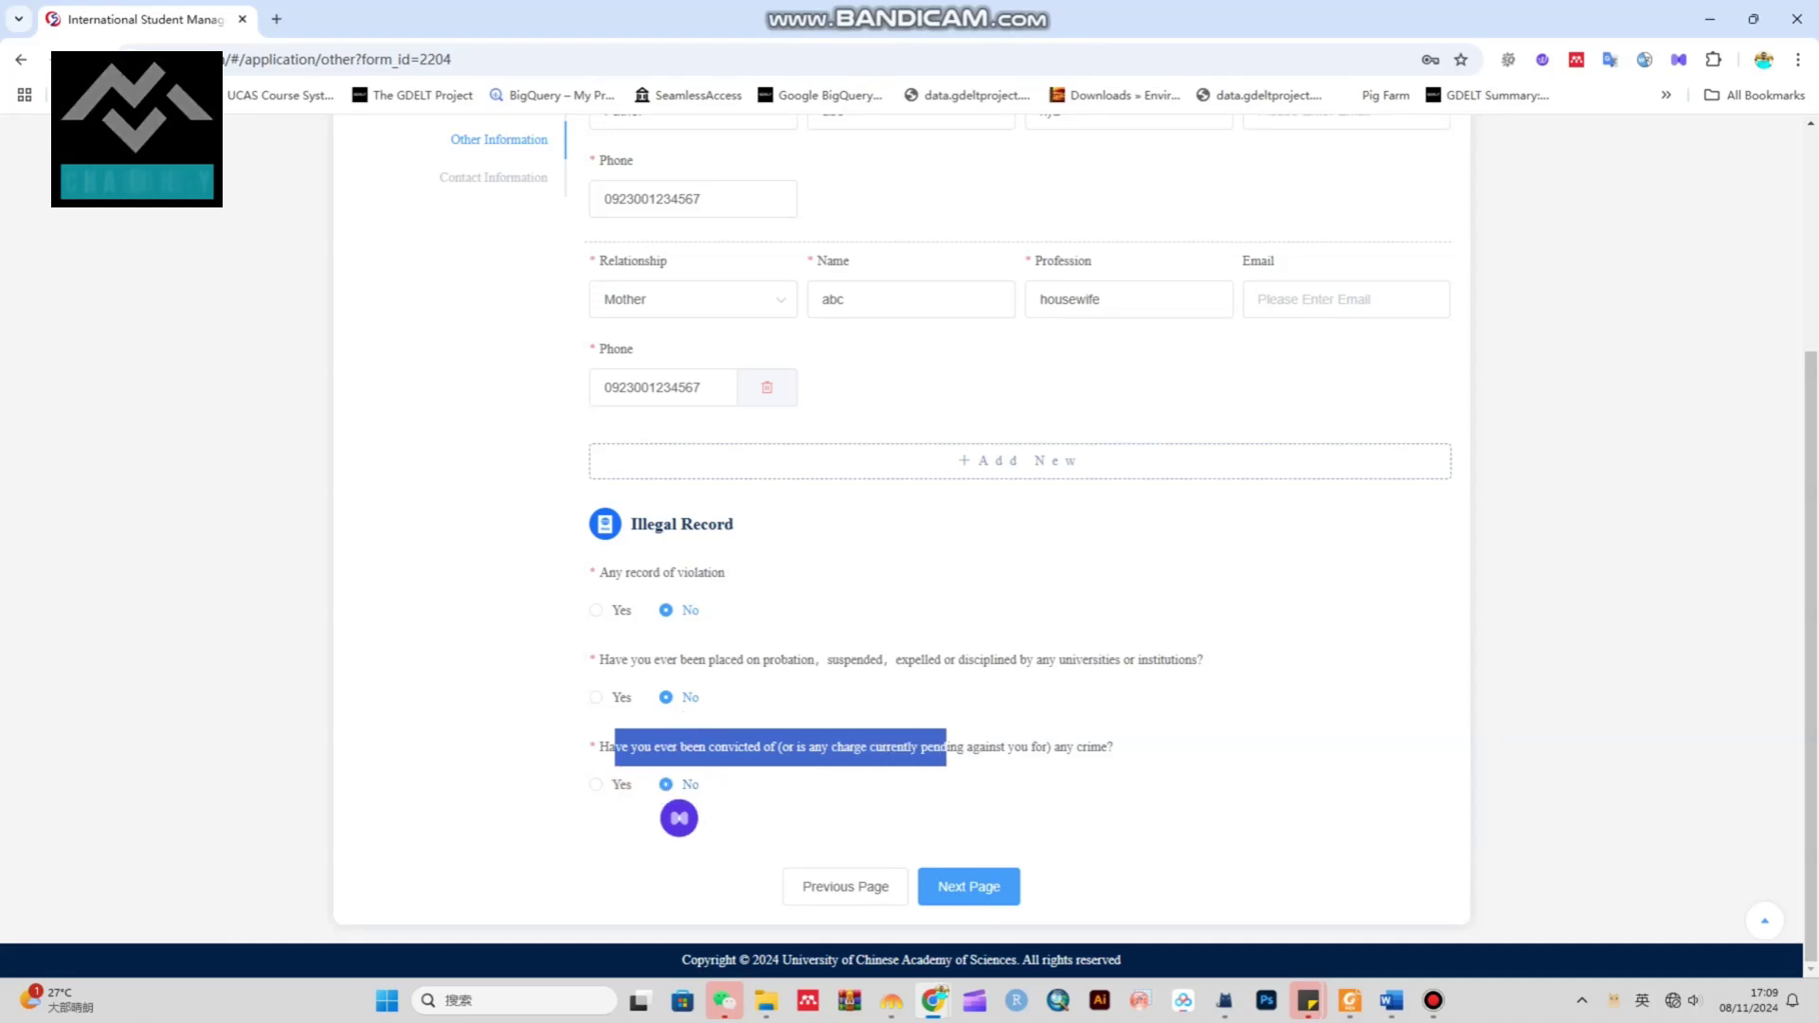
pyautogui.click(968, 886)
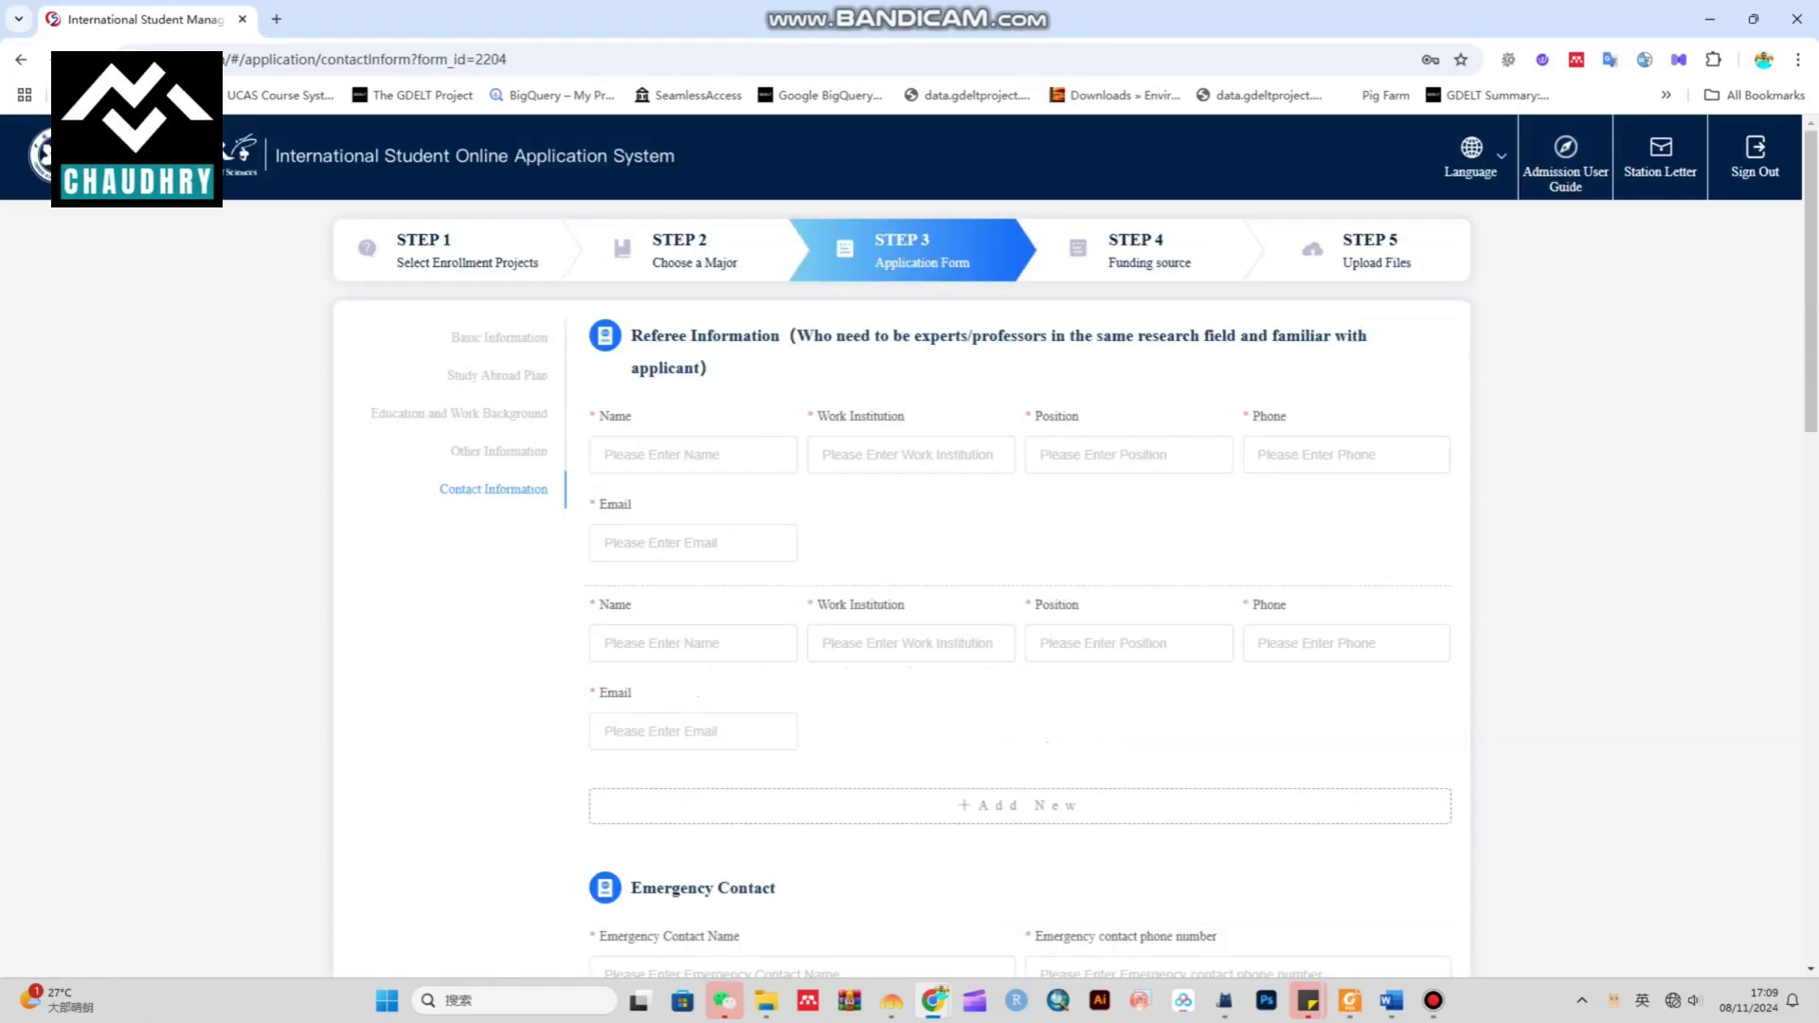
# Enter the first referee's name, institution qau, position professor, phone and e-mail
pyautogui.click(693, 543)
pyautogui.tripleClick(668, 368)
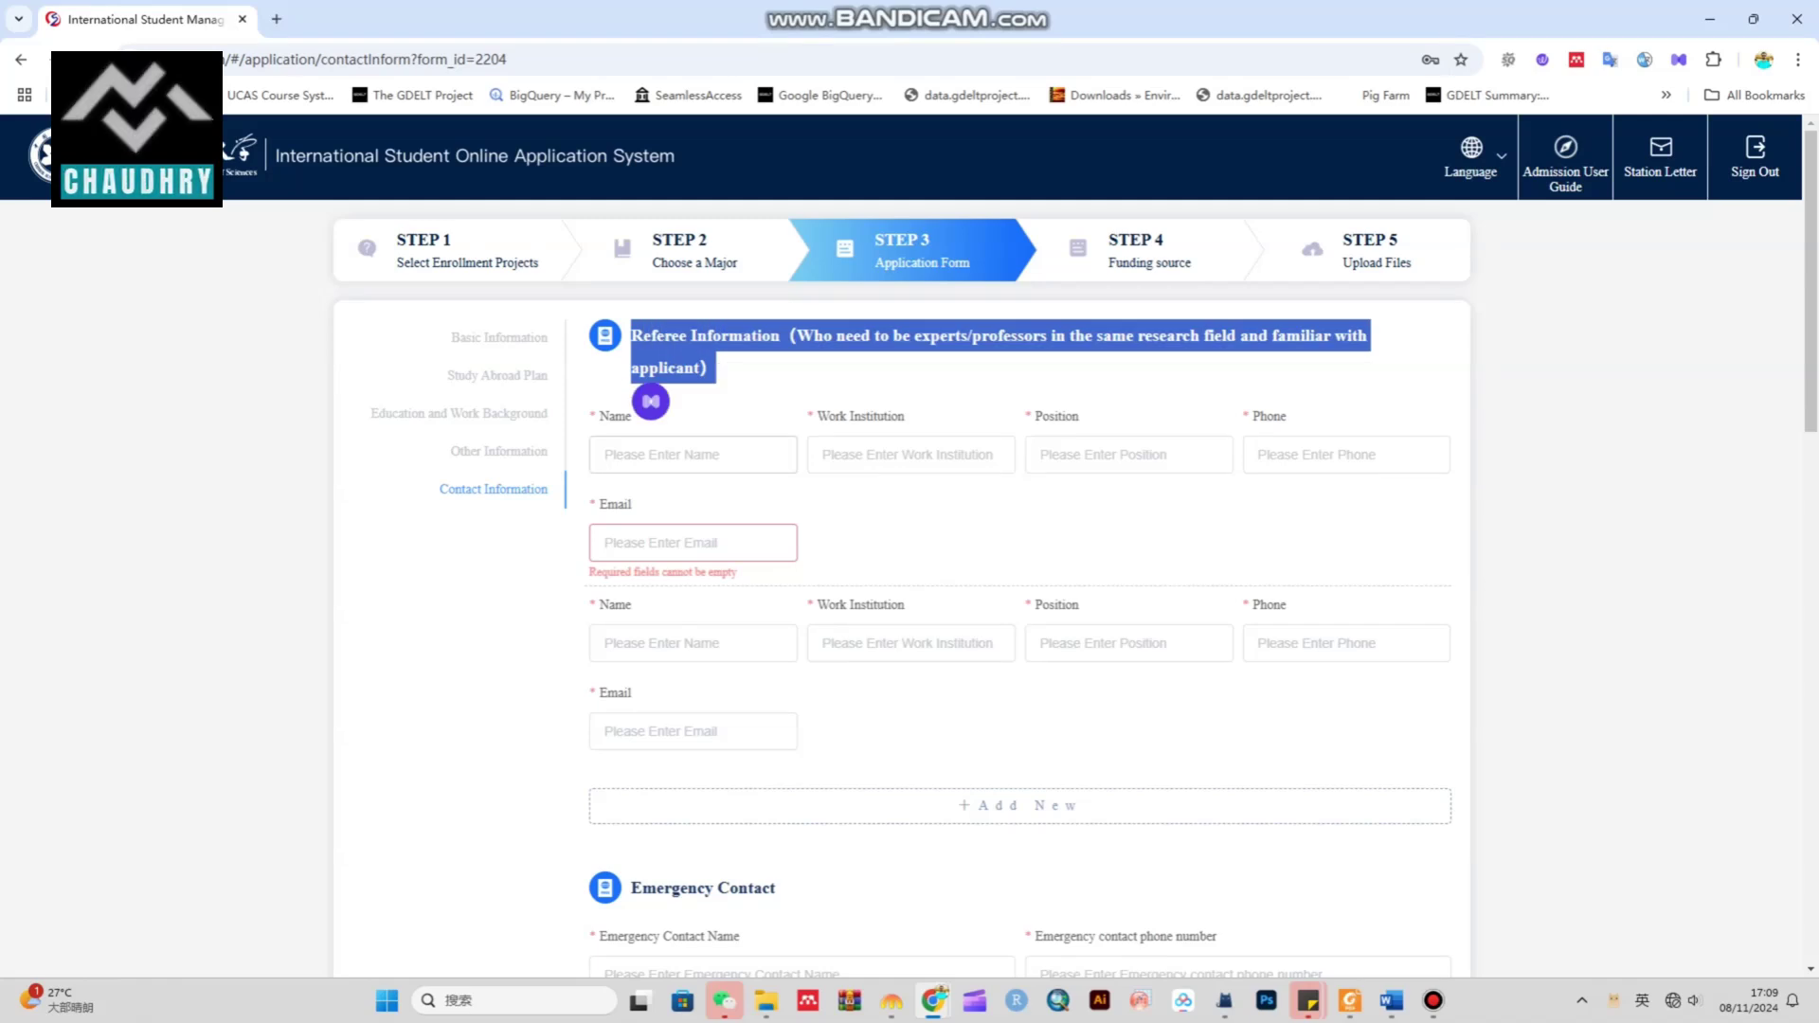
pyautogui.click(692, 454)
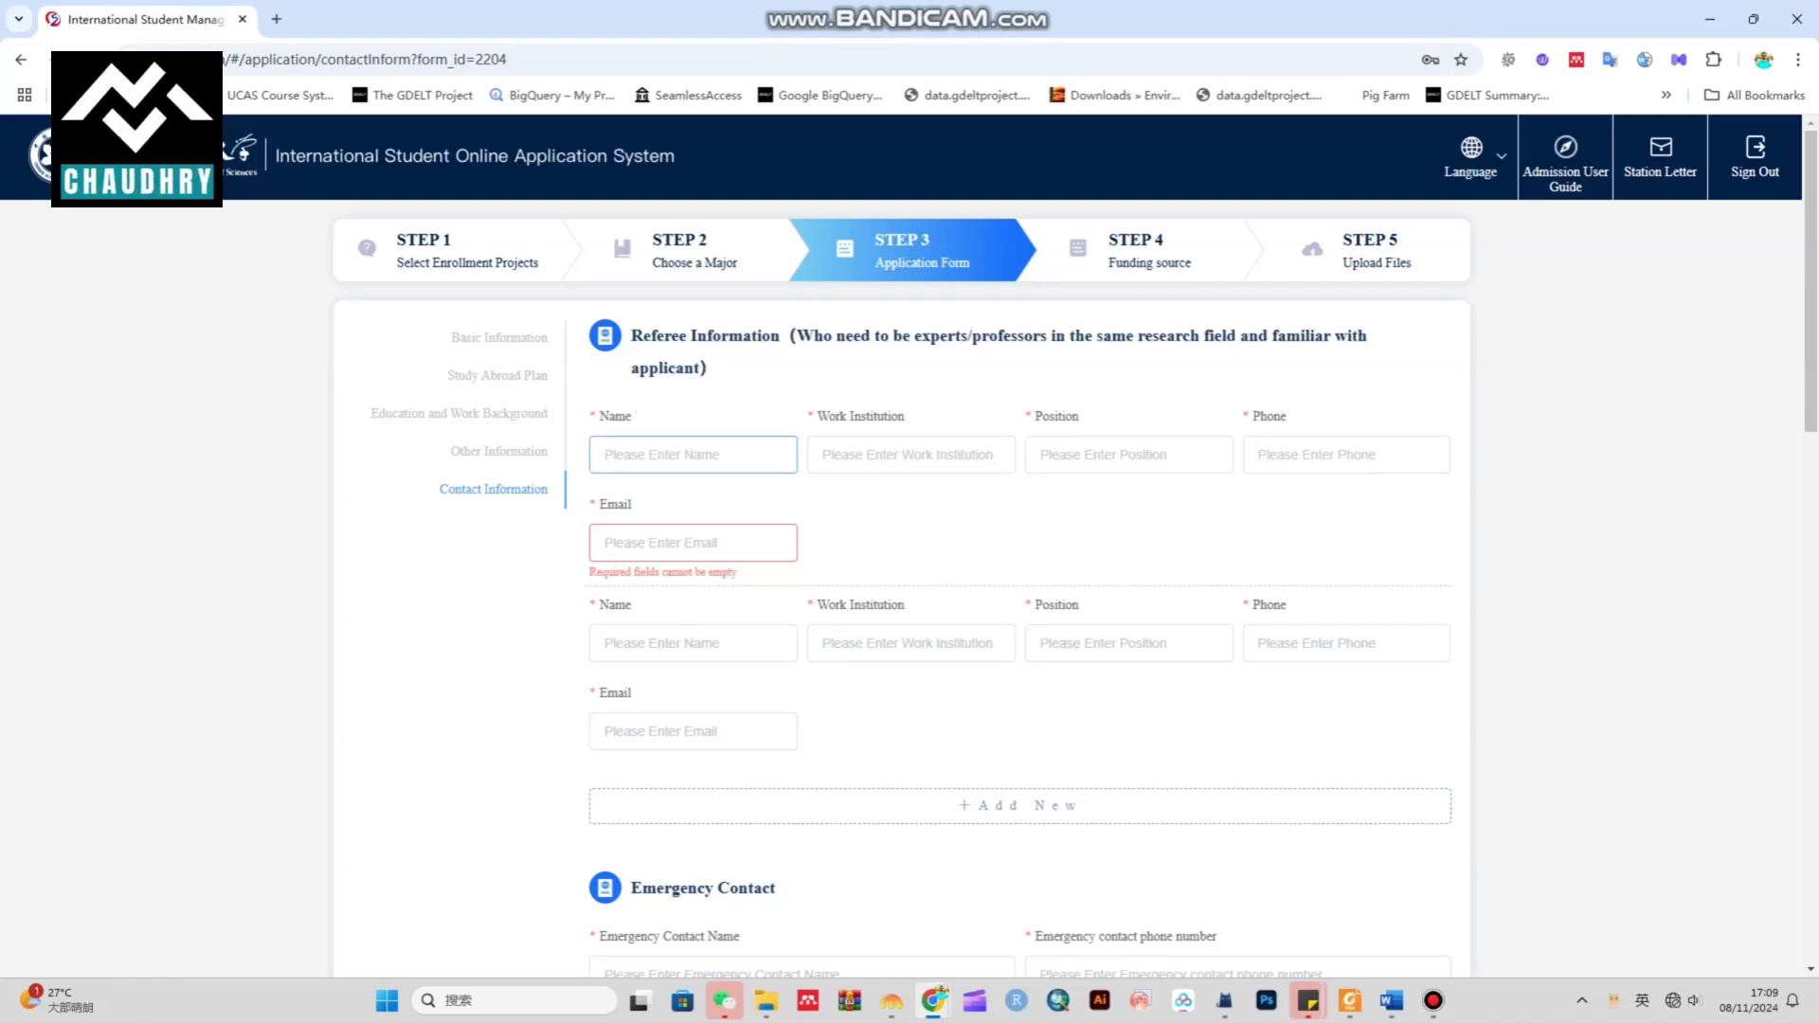
pyautogui.write('Professor 1')
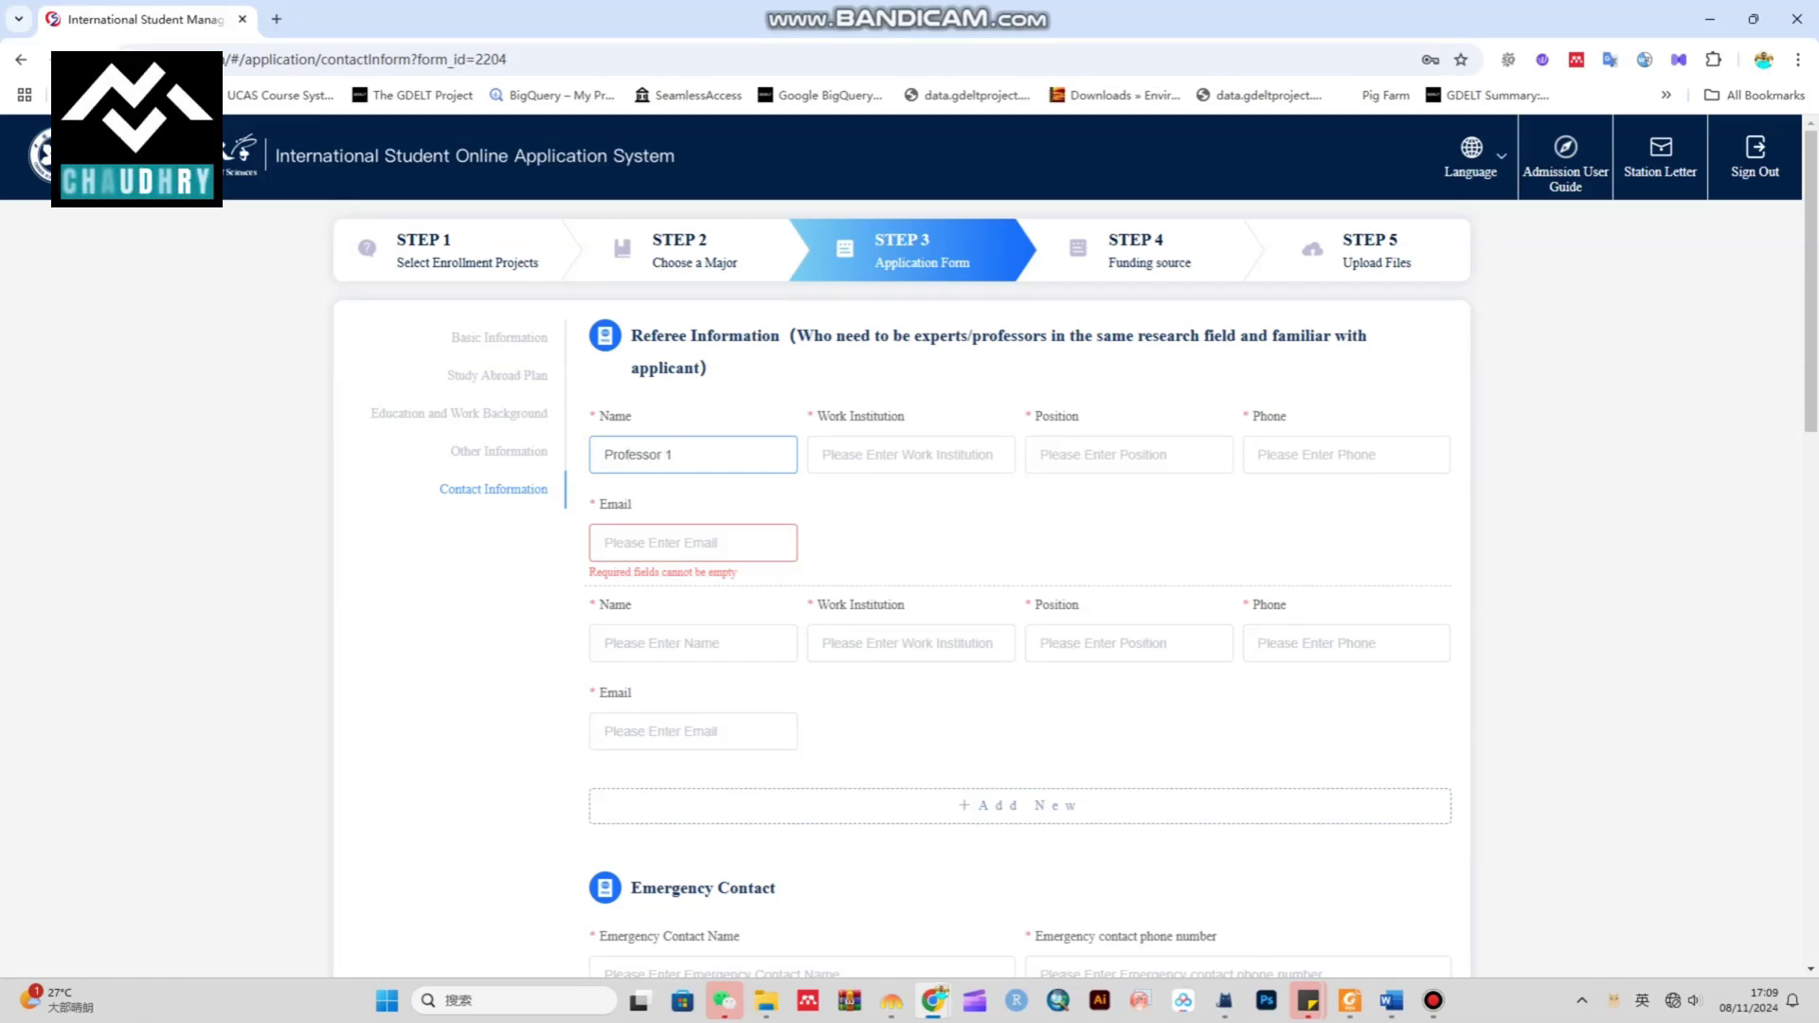
pyautogui.click(911, 455)
pyautogui.write('qau')
pyautogui.click(1128, 455)
pyautogui.write('professor')
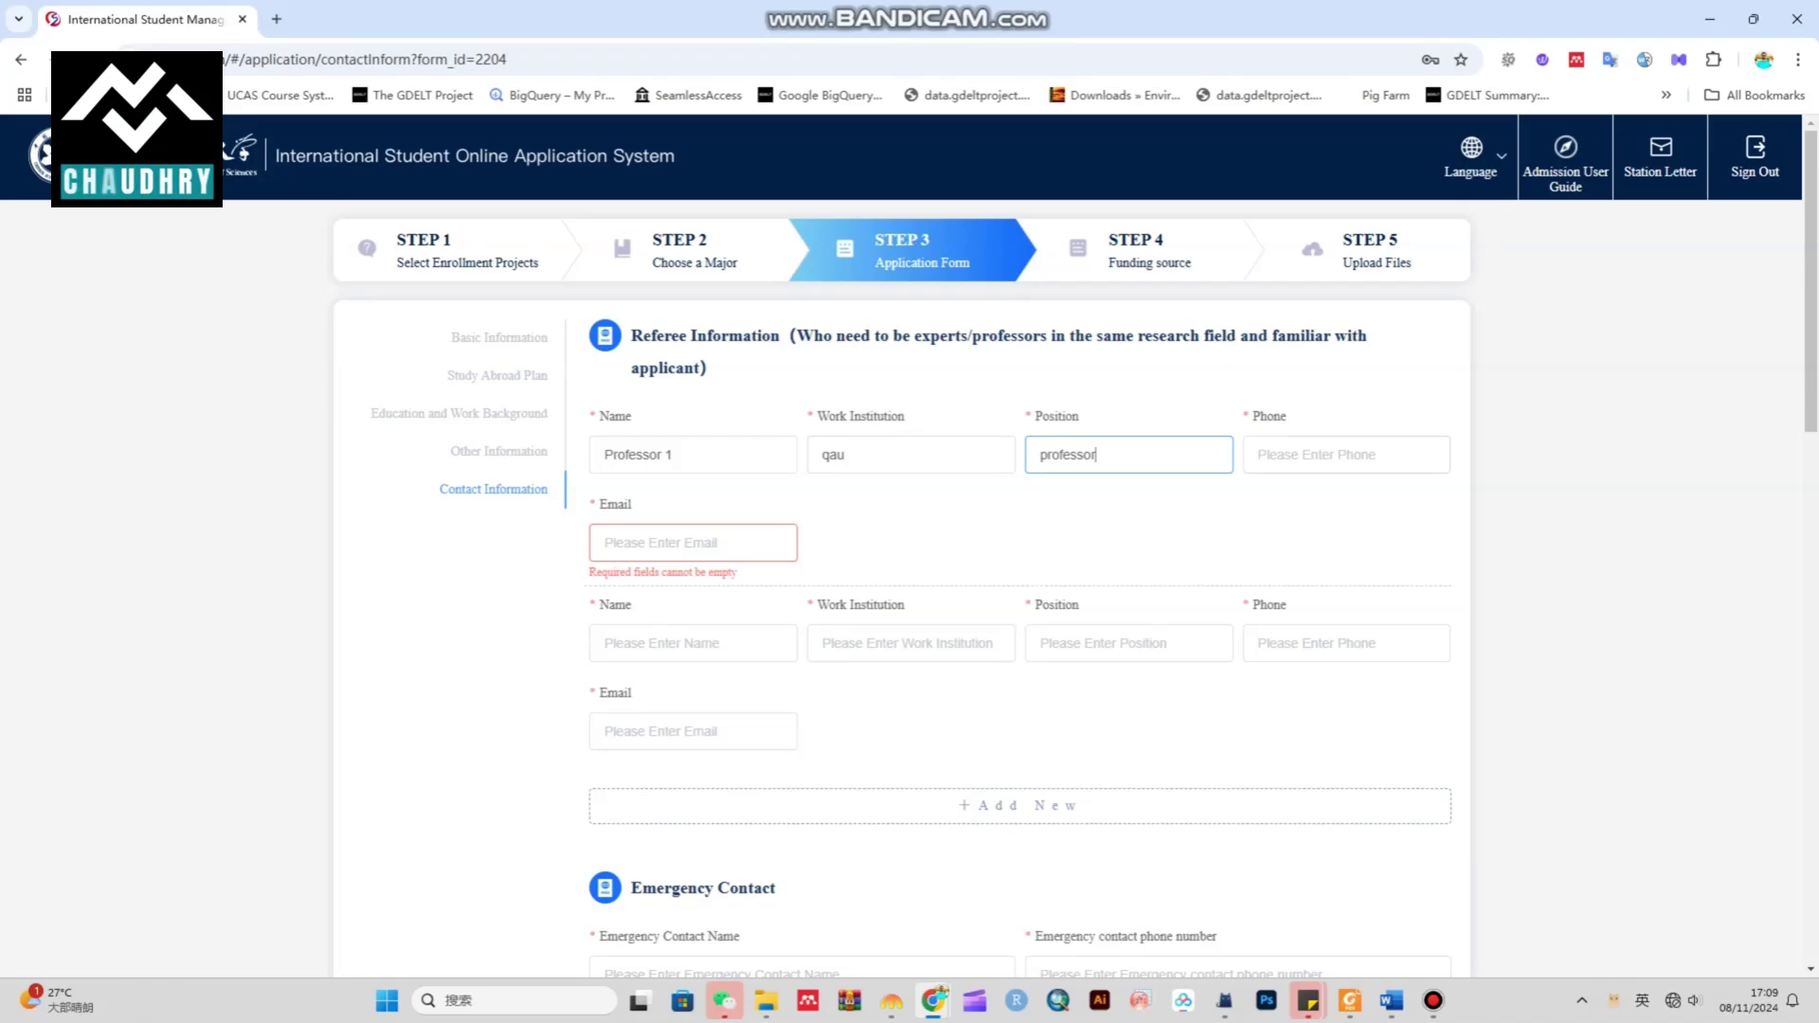
pyautogui.click(1345, 454)
pyautogui.write('0923001234567')
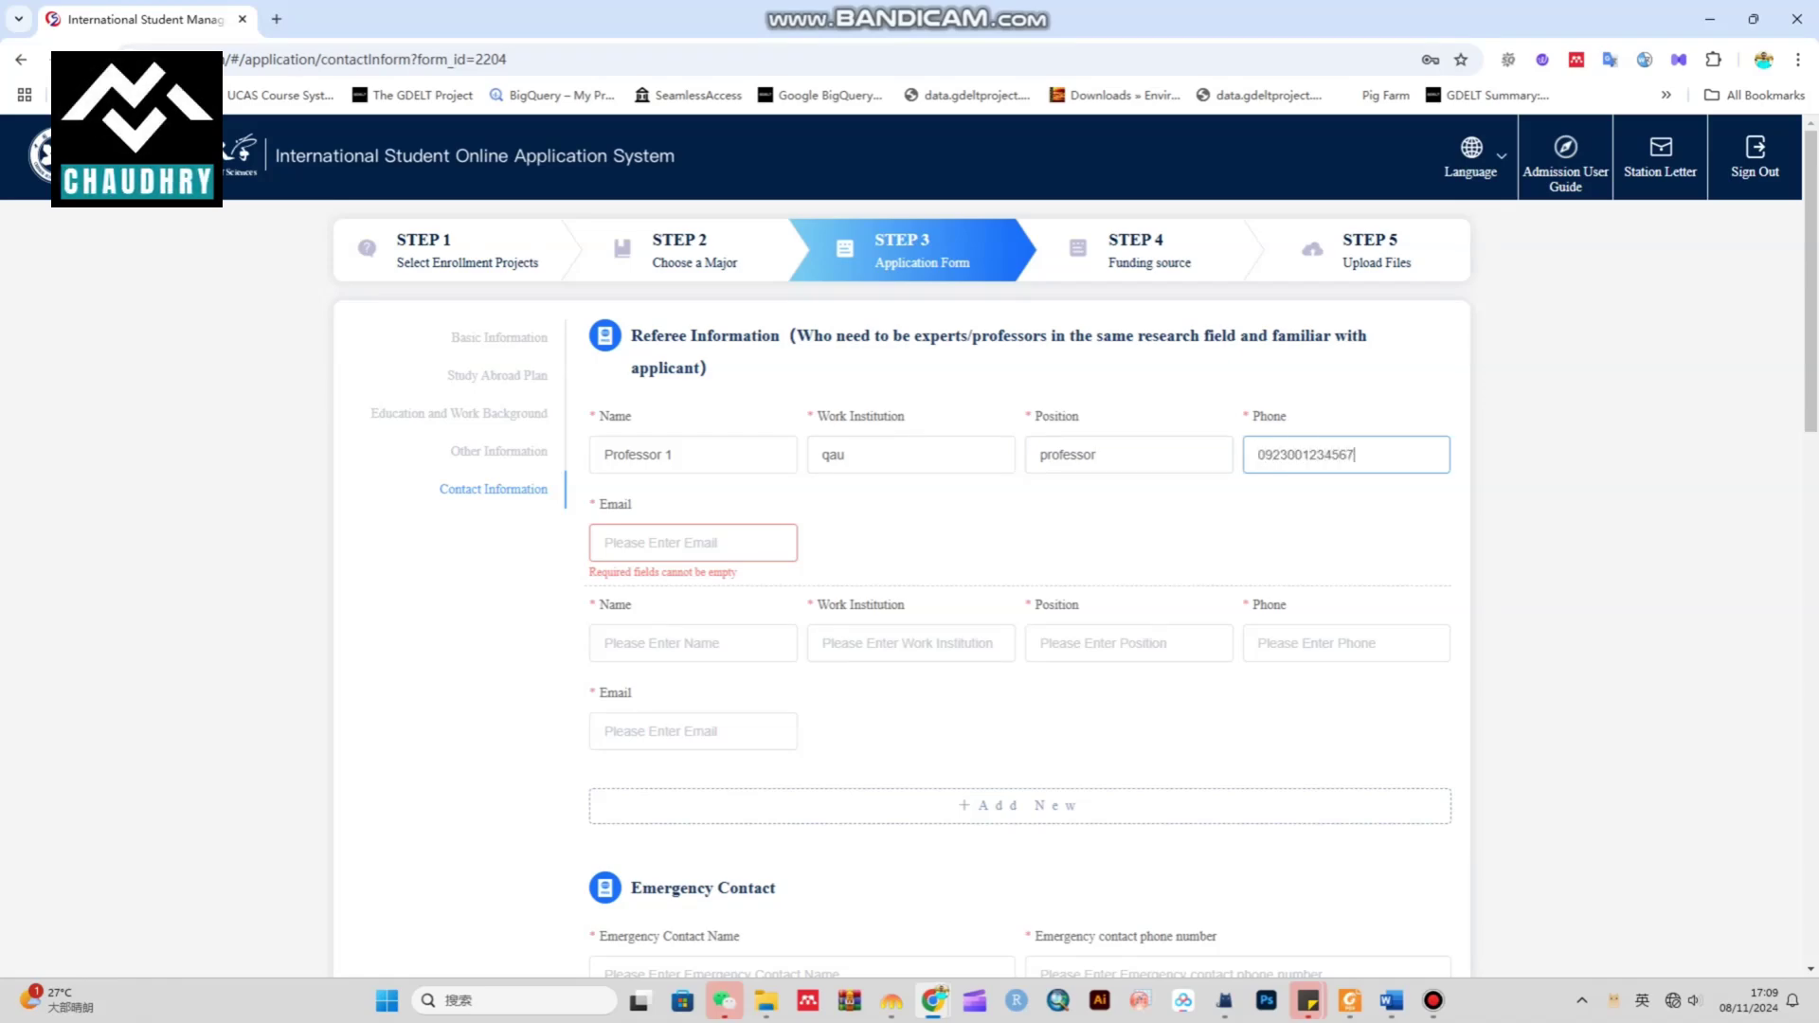
pyautogui.click(693, 543)
pyautogui.write('abc@gmail.com')
# Enter the second referee's name, institution, position, phone number and e-mail
pyautogui.click(693, 644)
pyautogui.write('Dr.abc')
pyautogui.click(909, 643)
pyautogui.write('qau')
pyautogui.click(1127, 644)
pyautogui.write('professor')
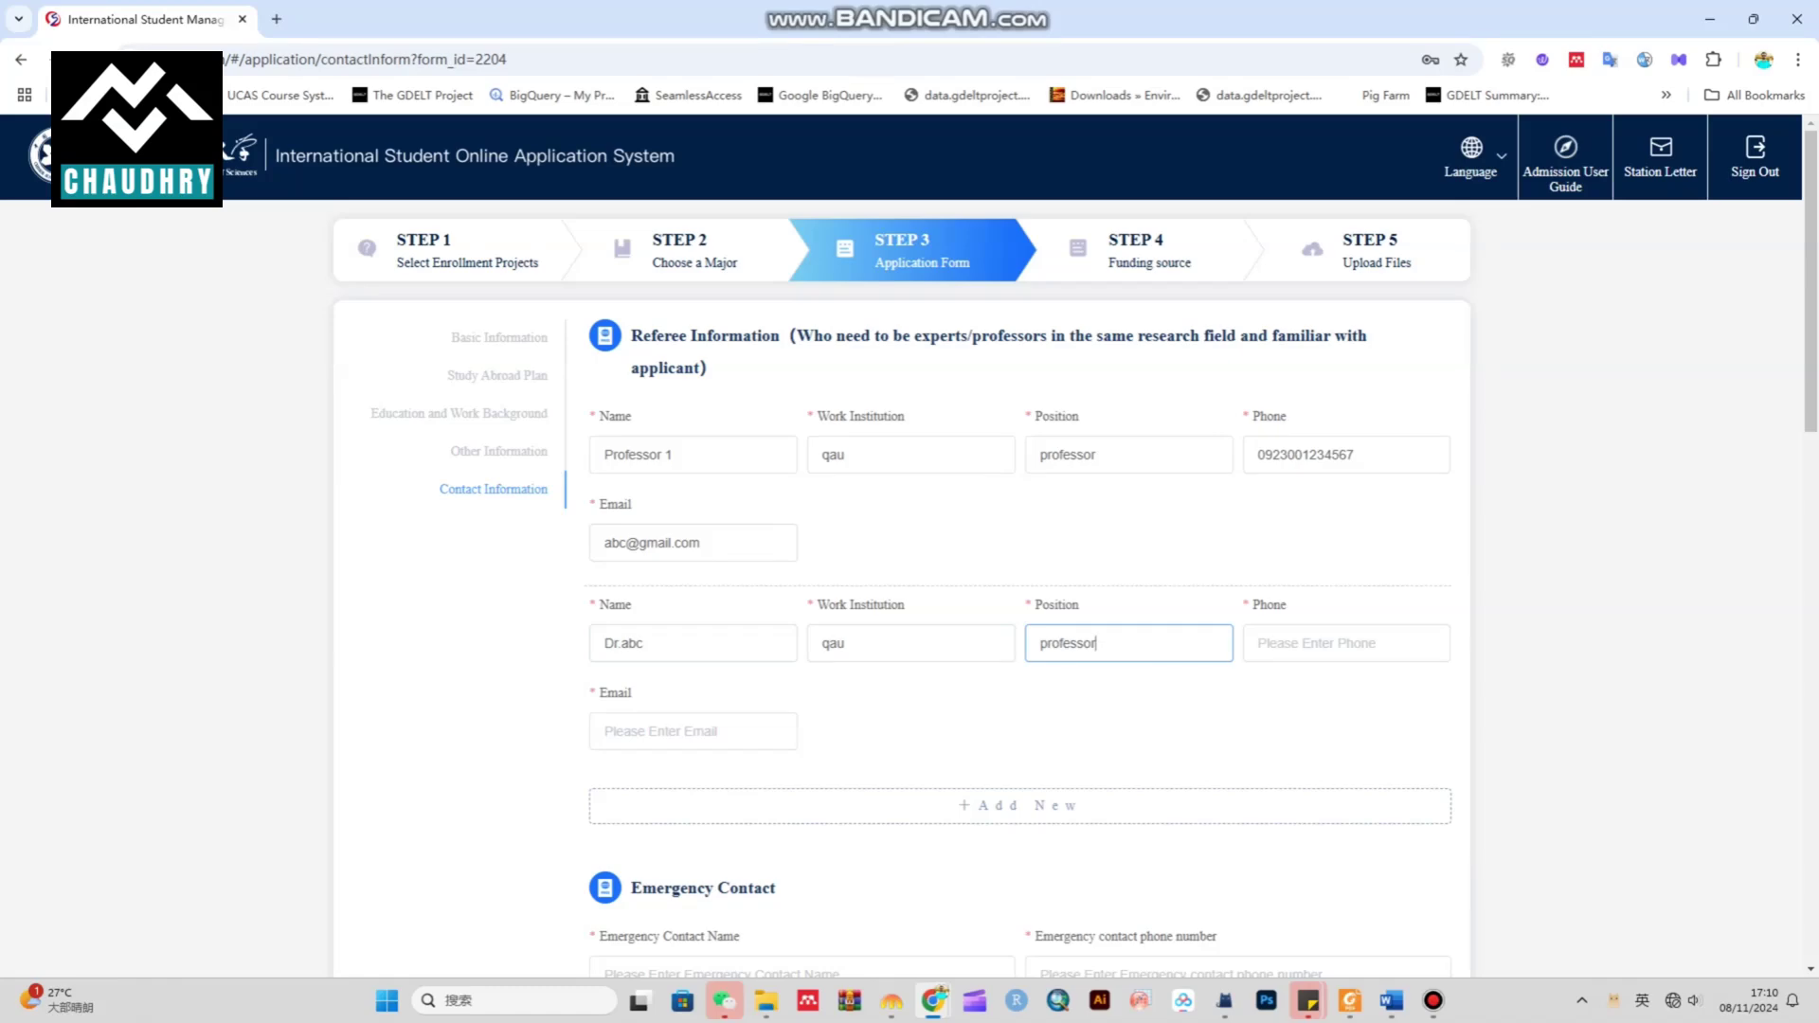
pyautogui.click(1346, 643)
pyautogui.write('0923001234567')
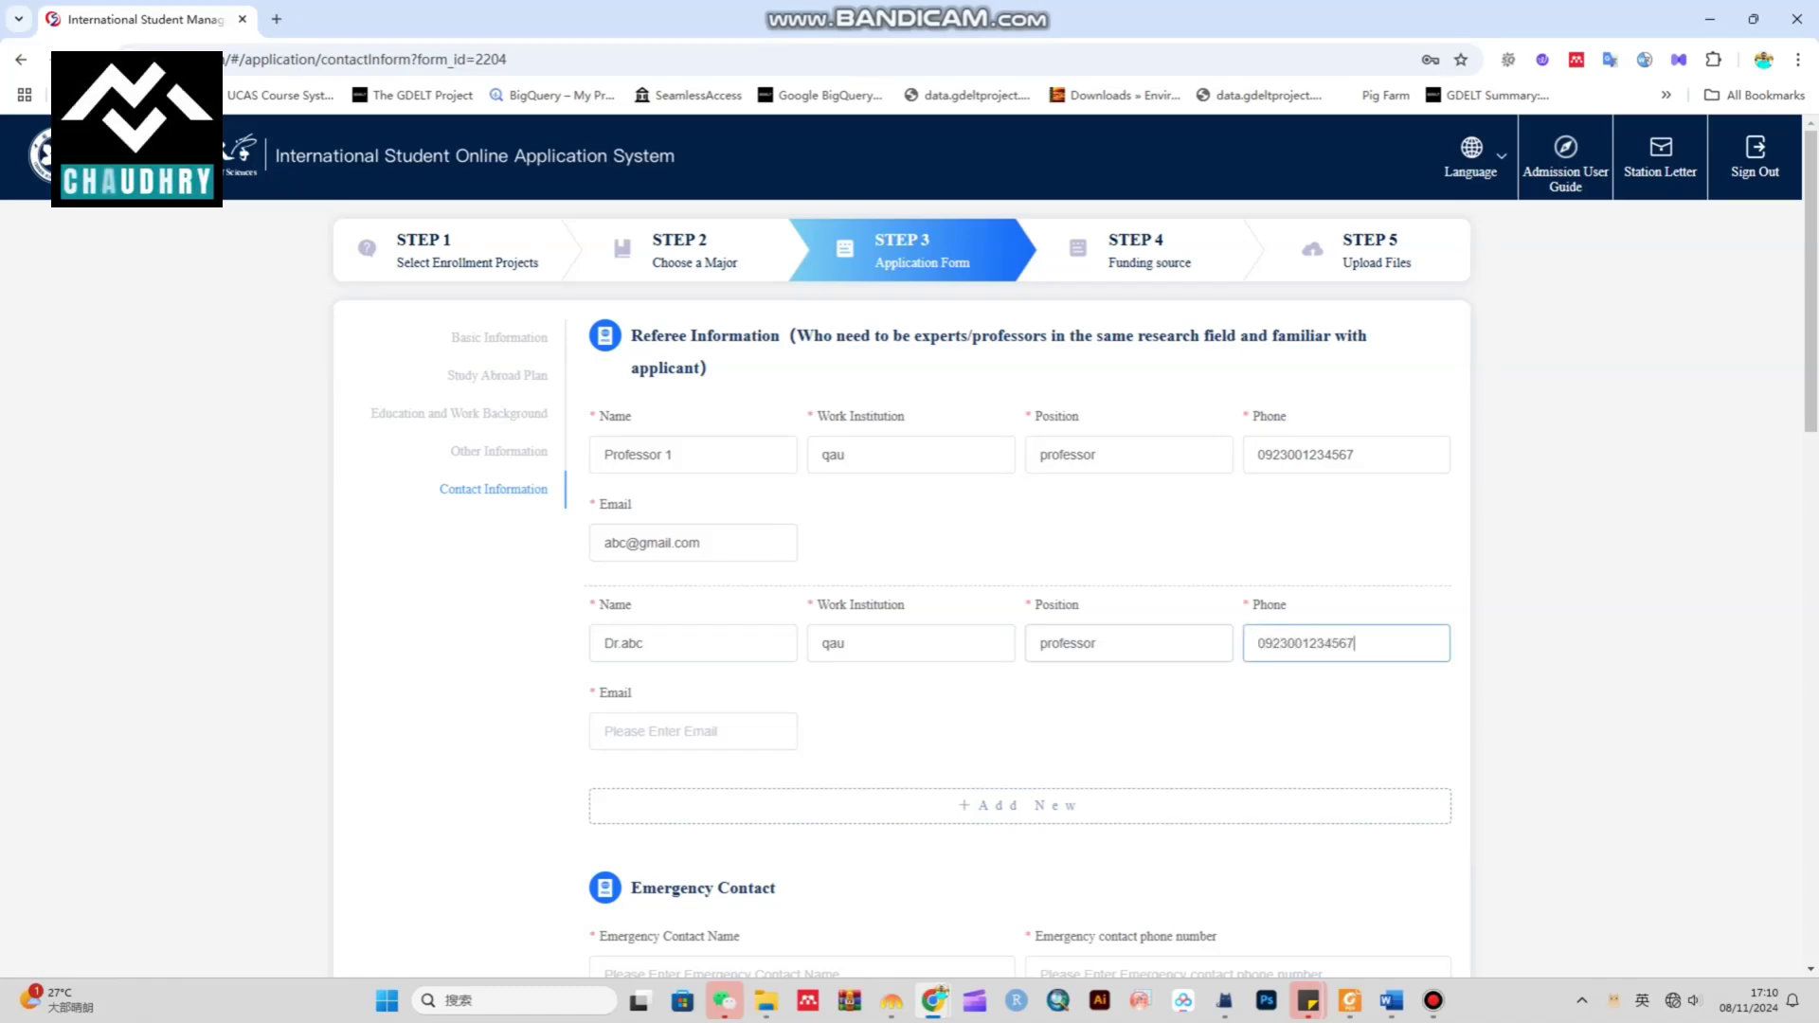
pyautogui.click(693, 731)
pyautogui.write('abc@g')
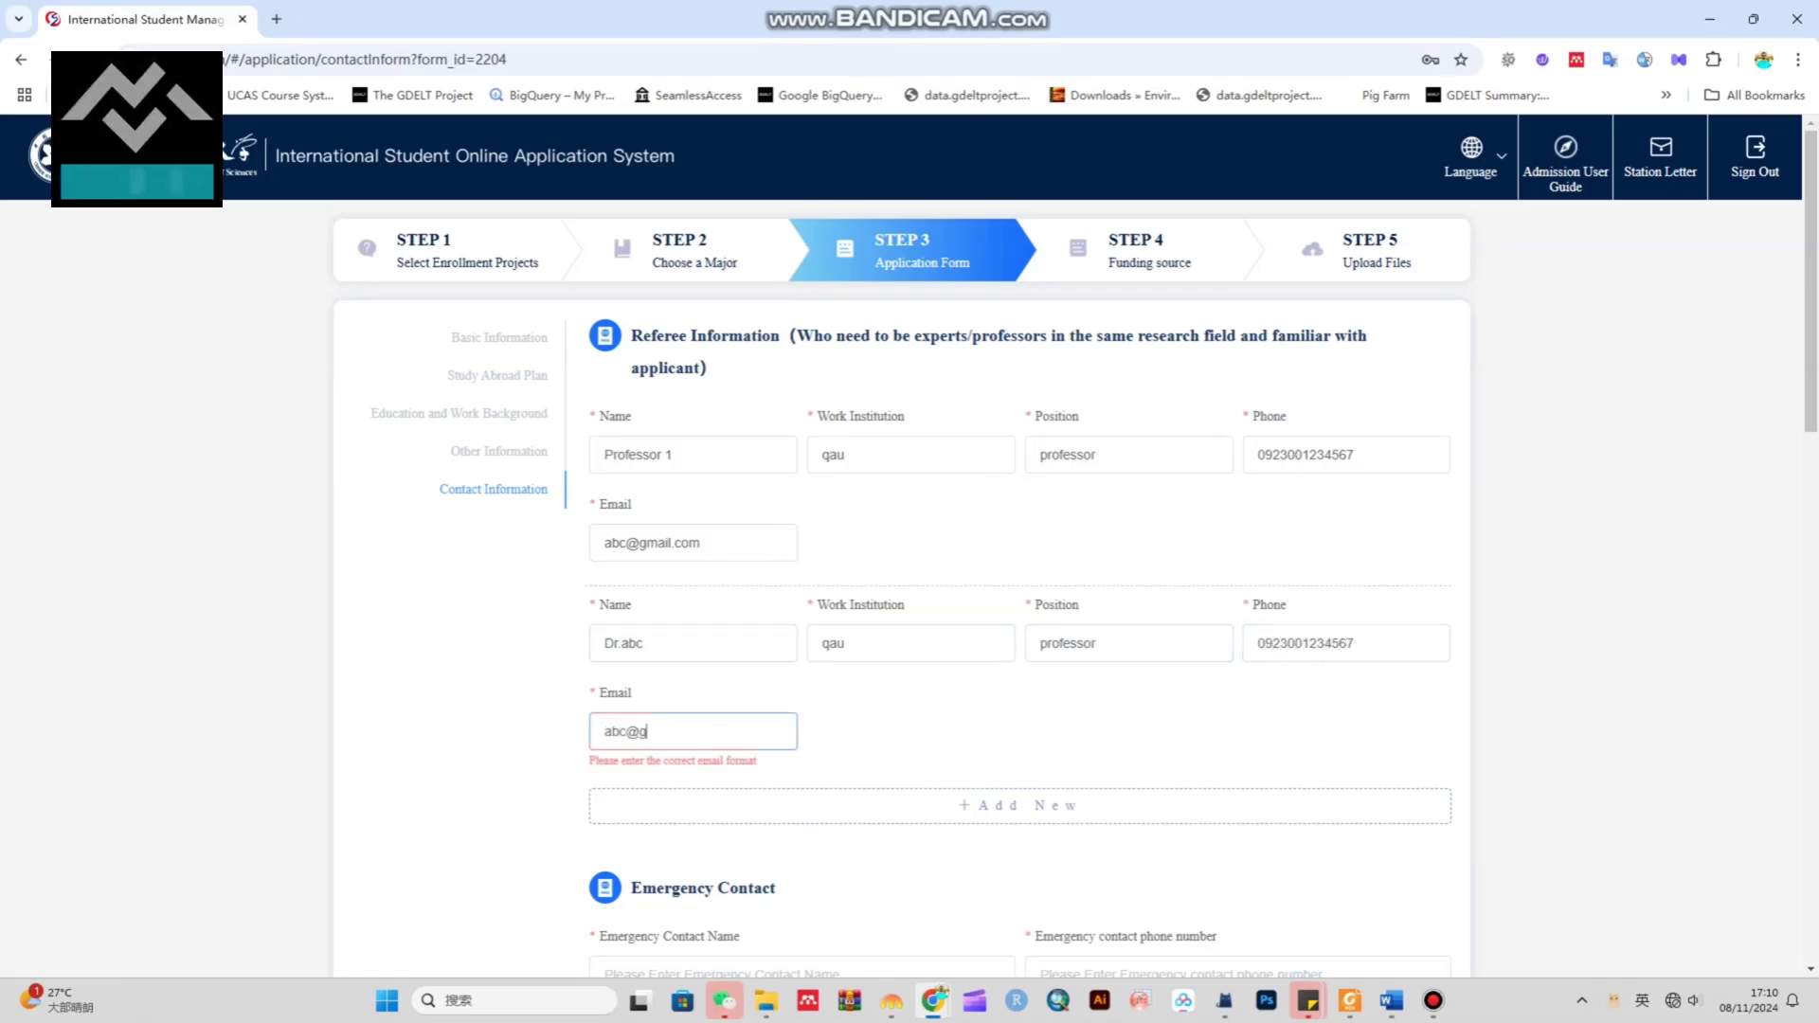
pyautogui.write('mail.com')
pyautogui.scroll(-5, 1019, 805)
# Fill in the emergency contact's name and phone number
pyautogui.click(801, 501)
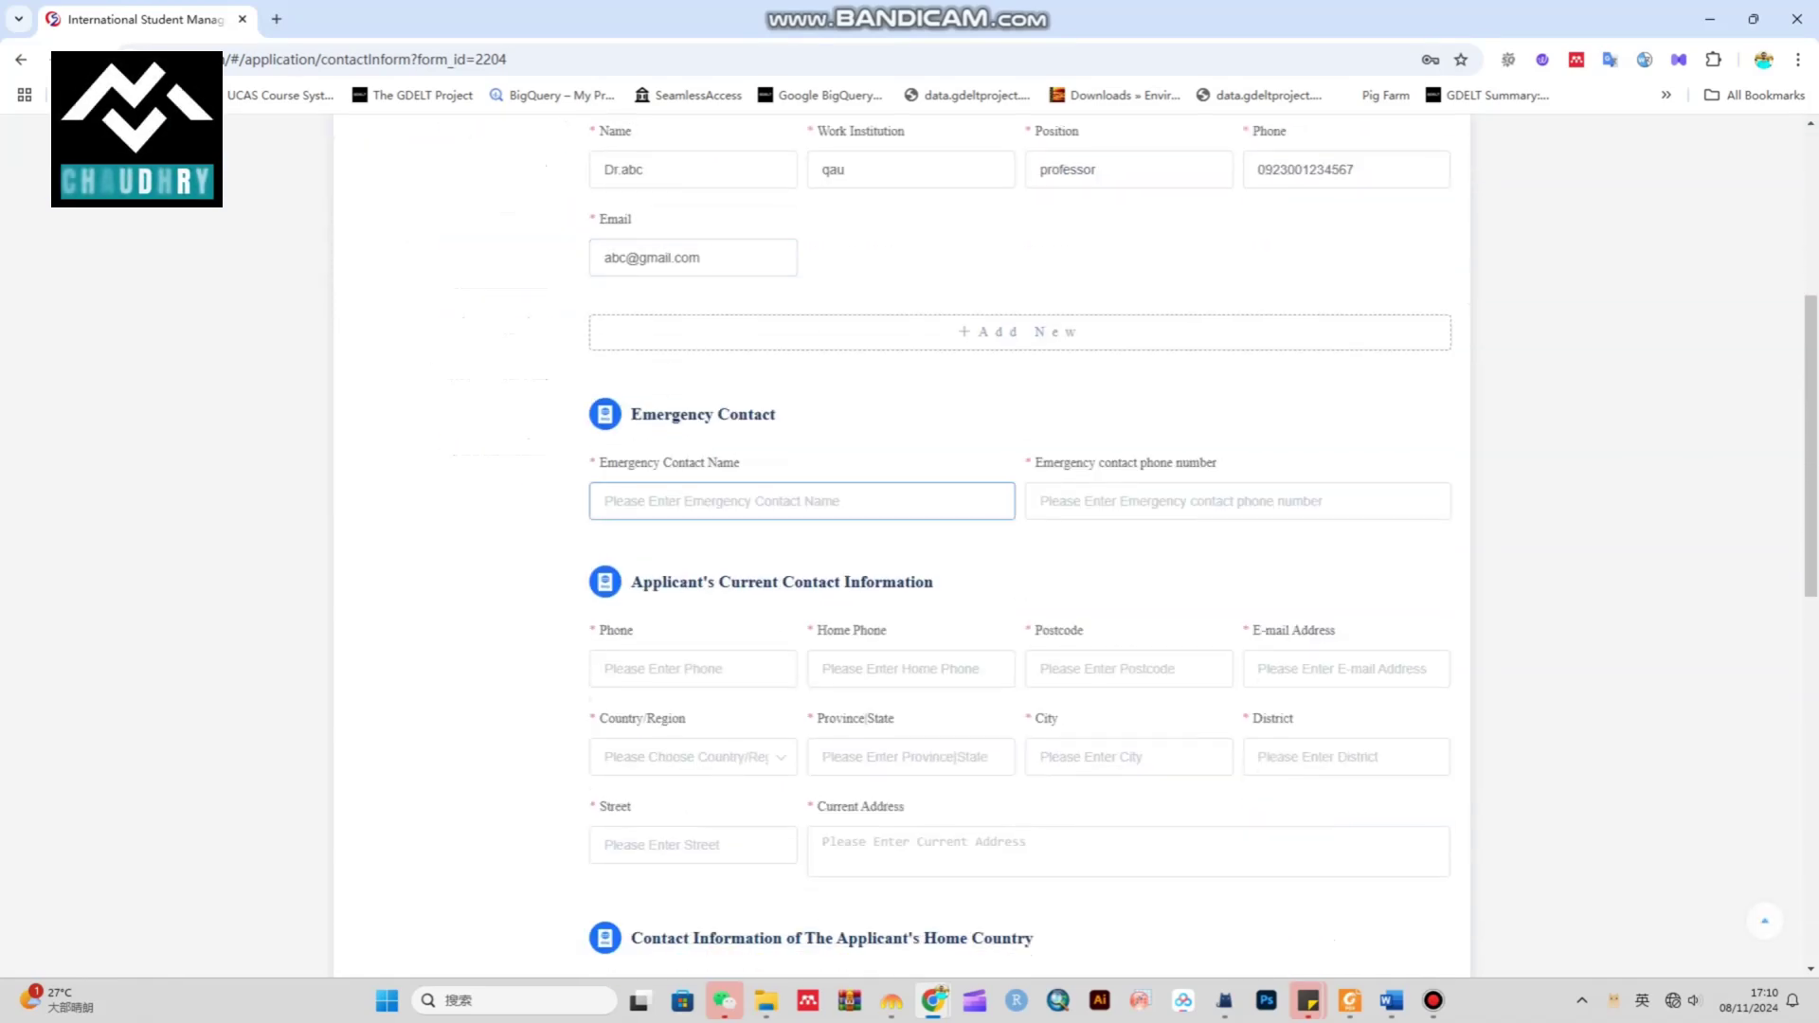
pyautogui.write('abc')
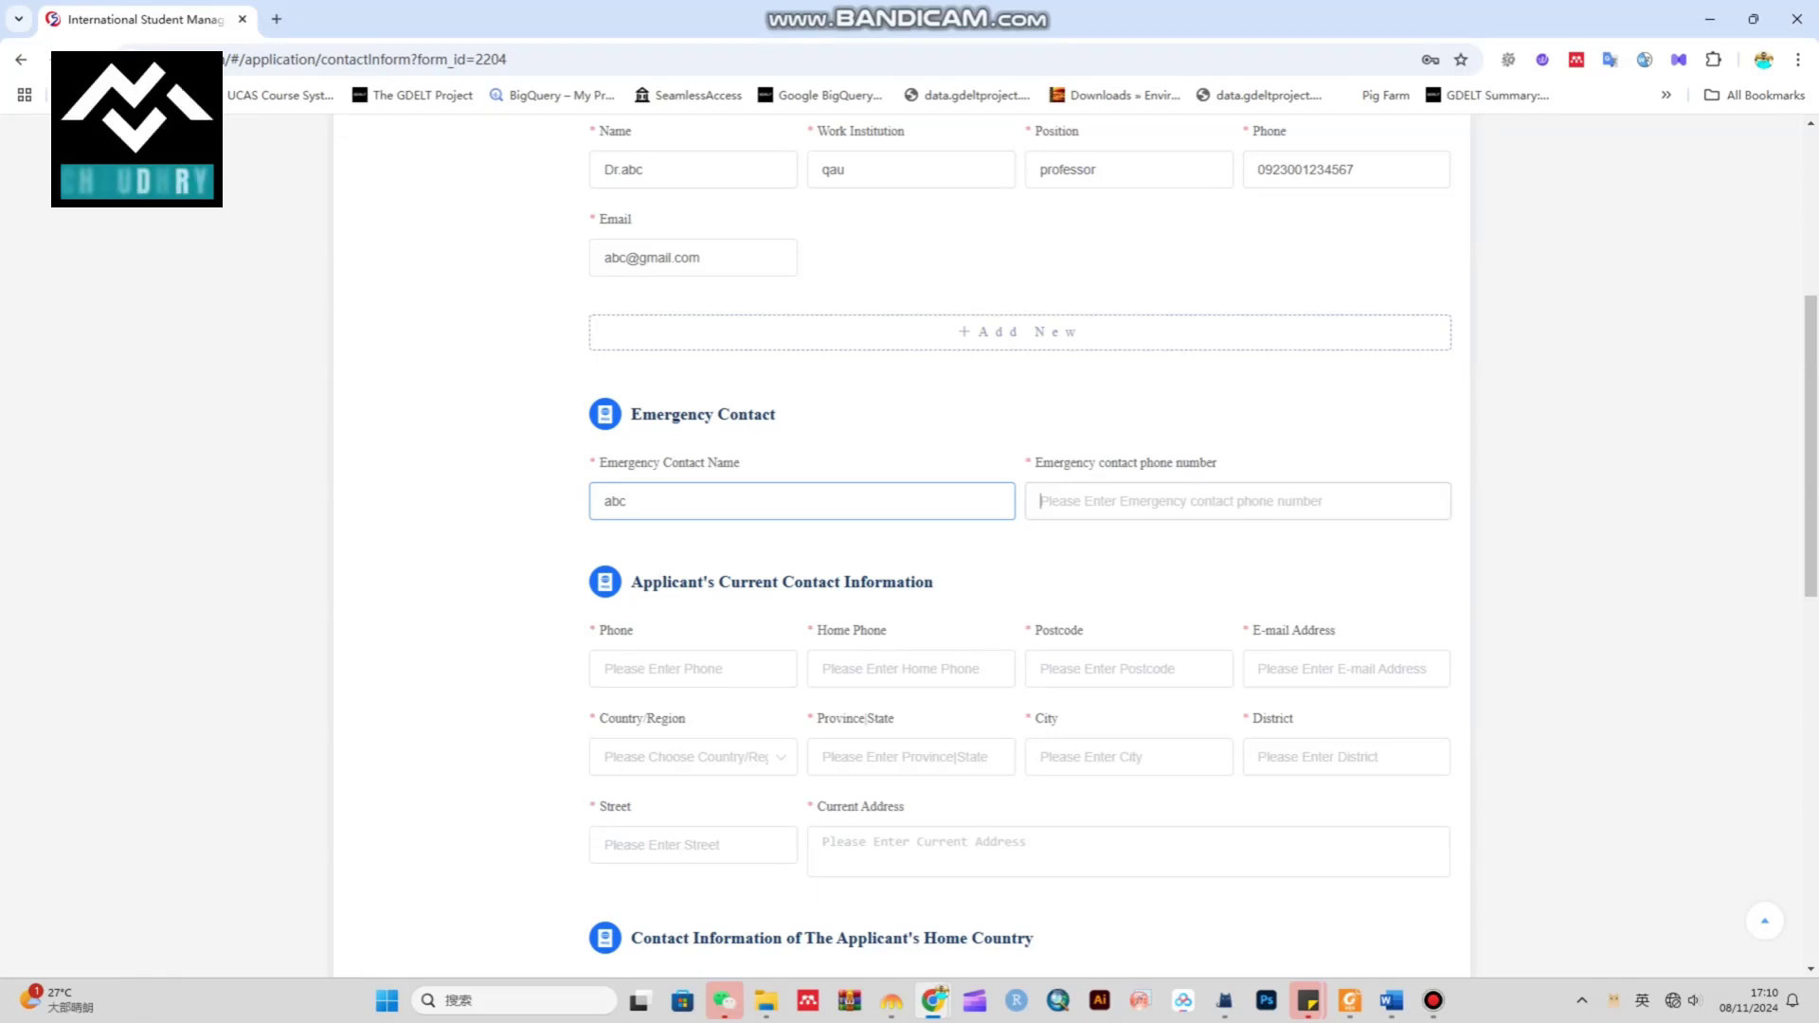
pyautogui.click(1237, 501)
pyautogui.write('0923001345678')
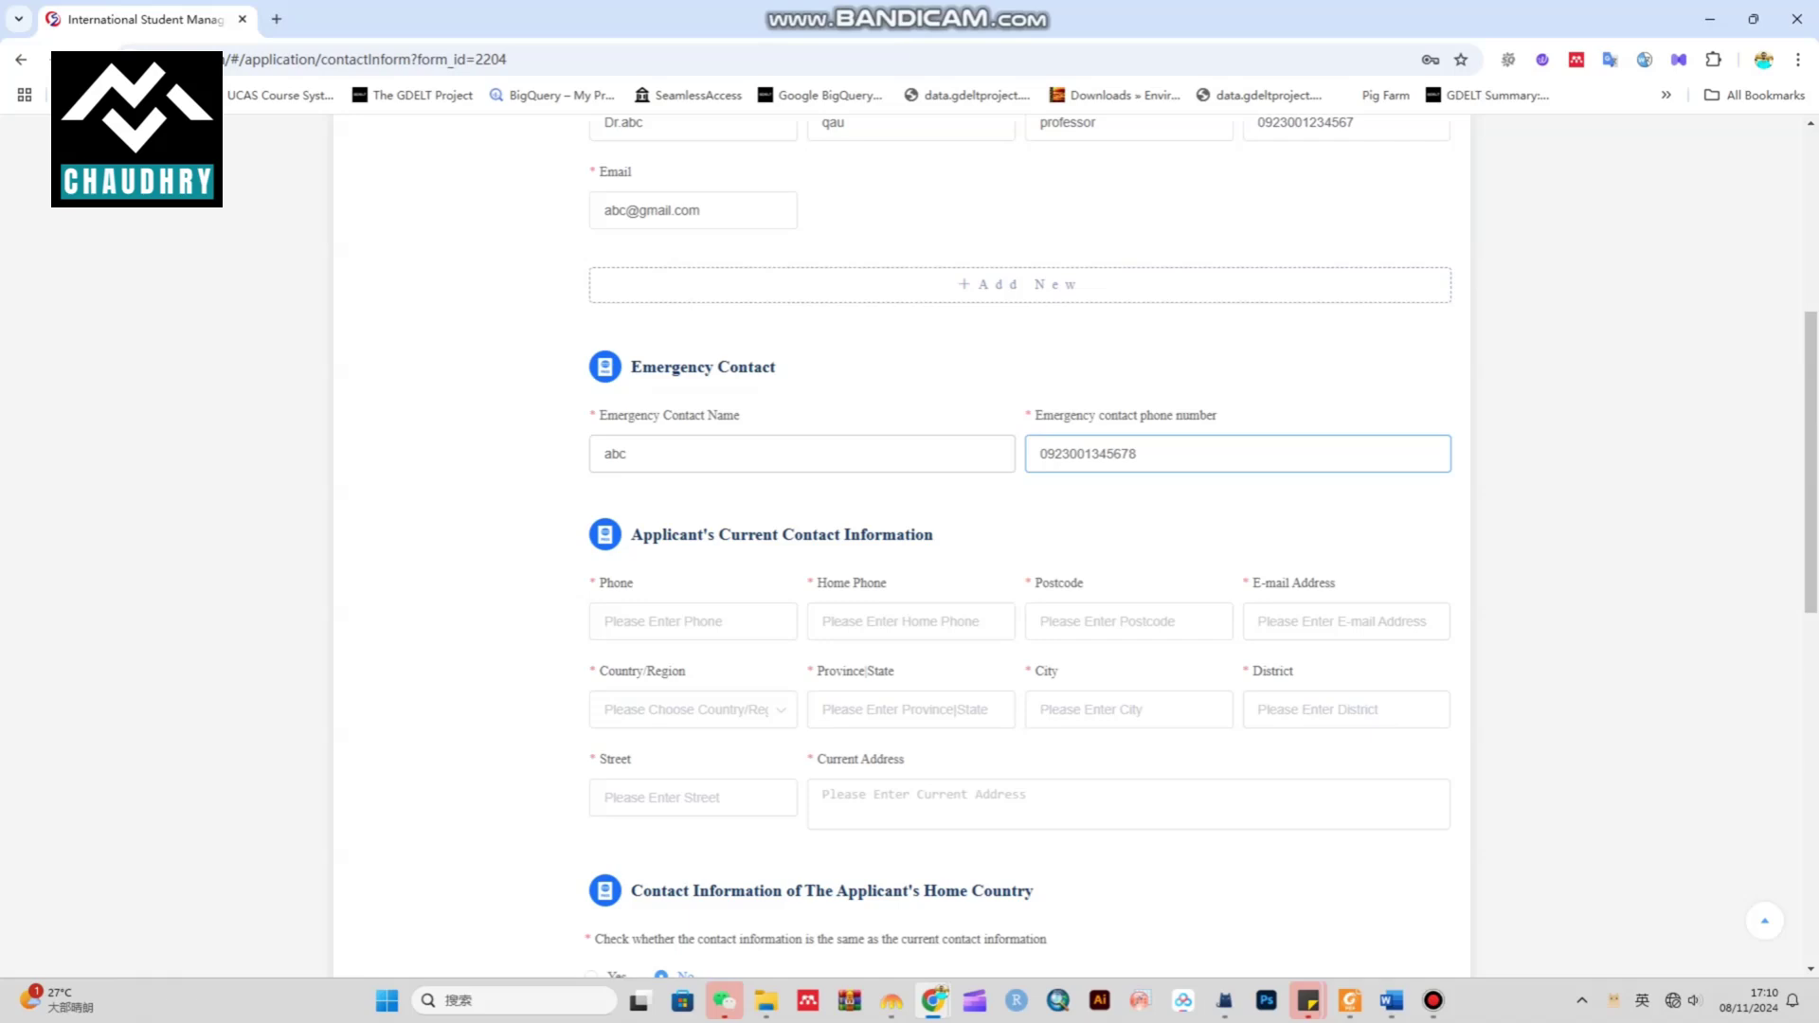
pyautogui.scroll(-1, 806, 474)
pyautogui.moveTo(935, 487); pyautogui.dragTo(672, 493)
pyautogui.click(690, 520)
pyautogui.scroll(-1, 1029, 544)
# Enter the applicant's phone, the same number as home phone, postcode 12345 and e-mail
pyautogui.click(693, 479)
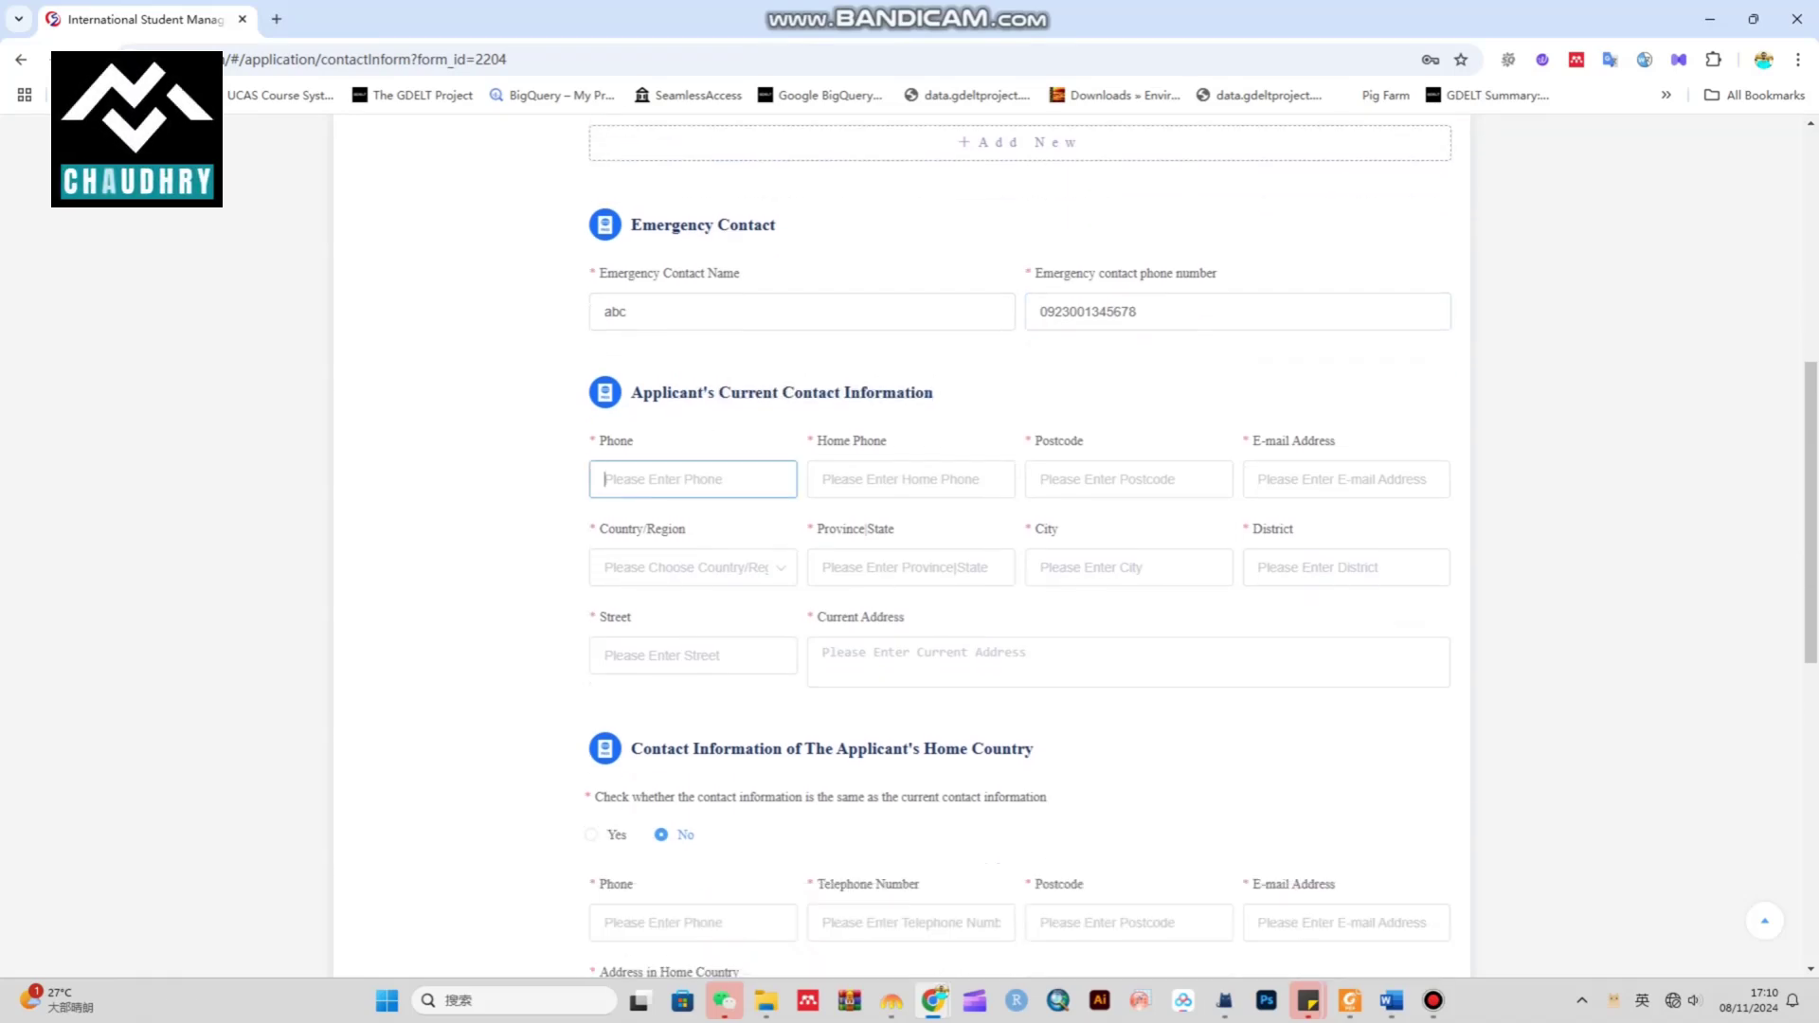
pyautogui.write('092300')
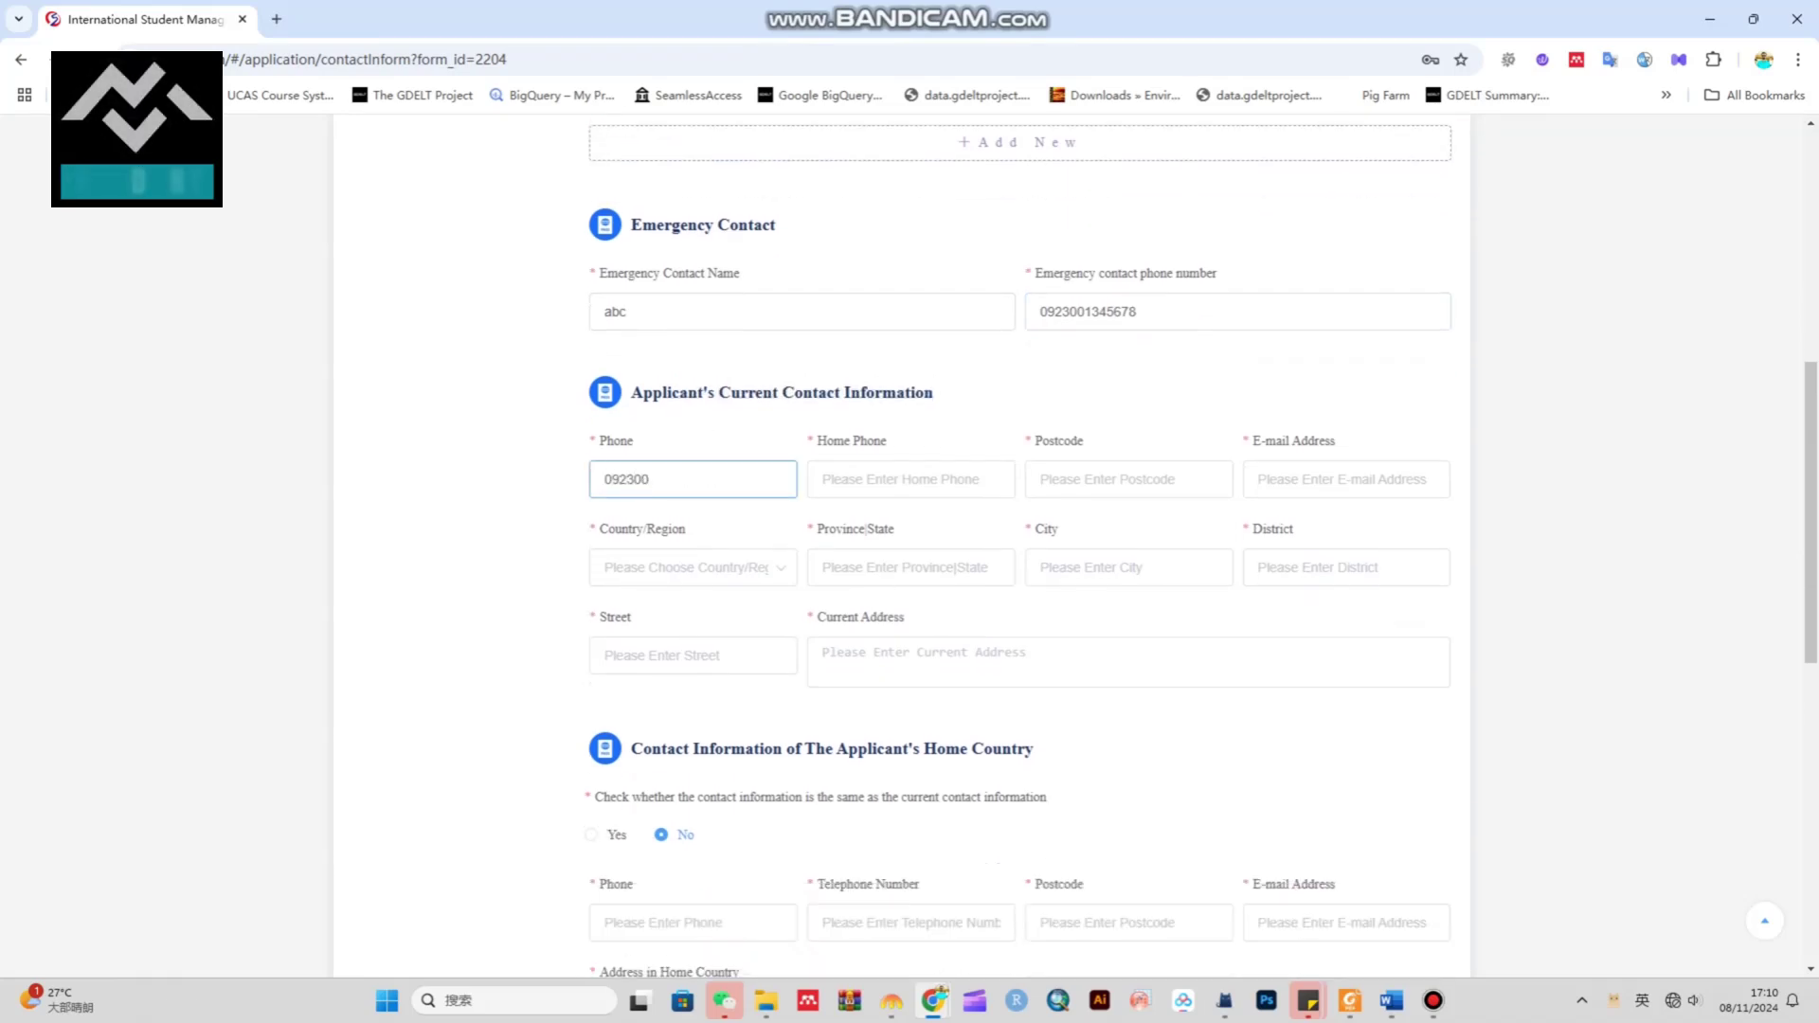
pyautogui.write('3456789')
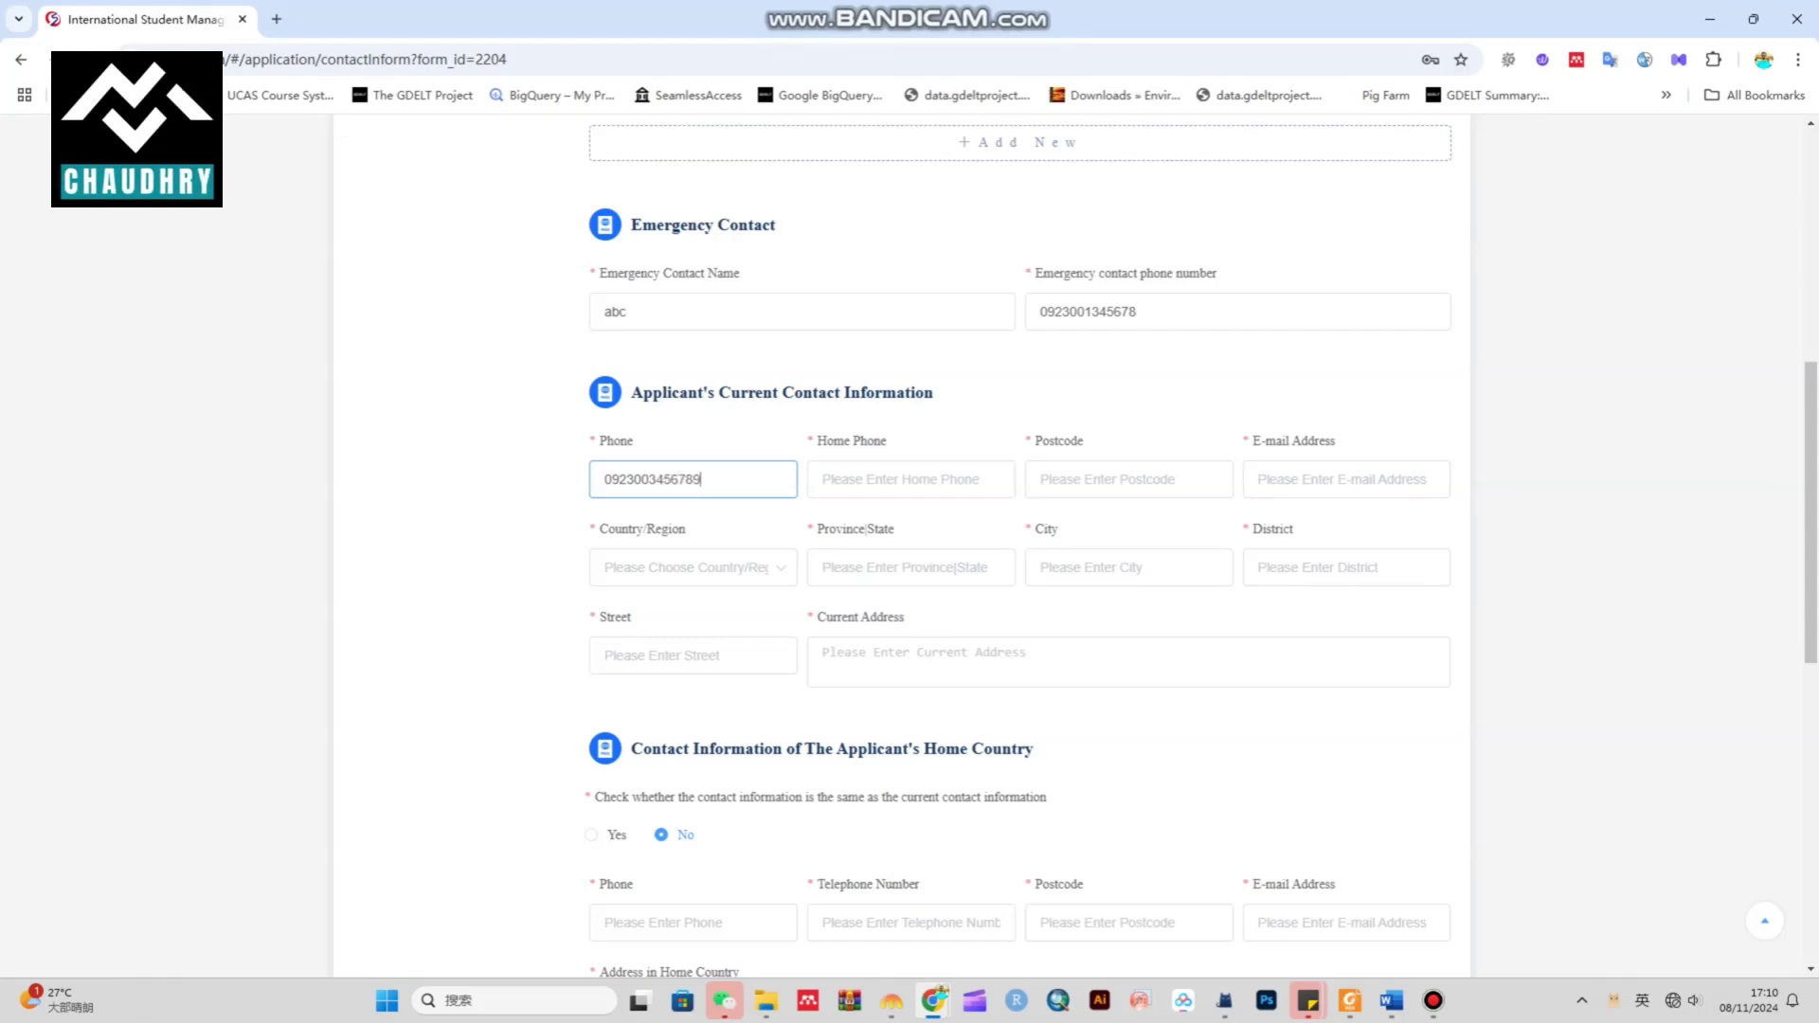
pyautogui.click(910, 480)
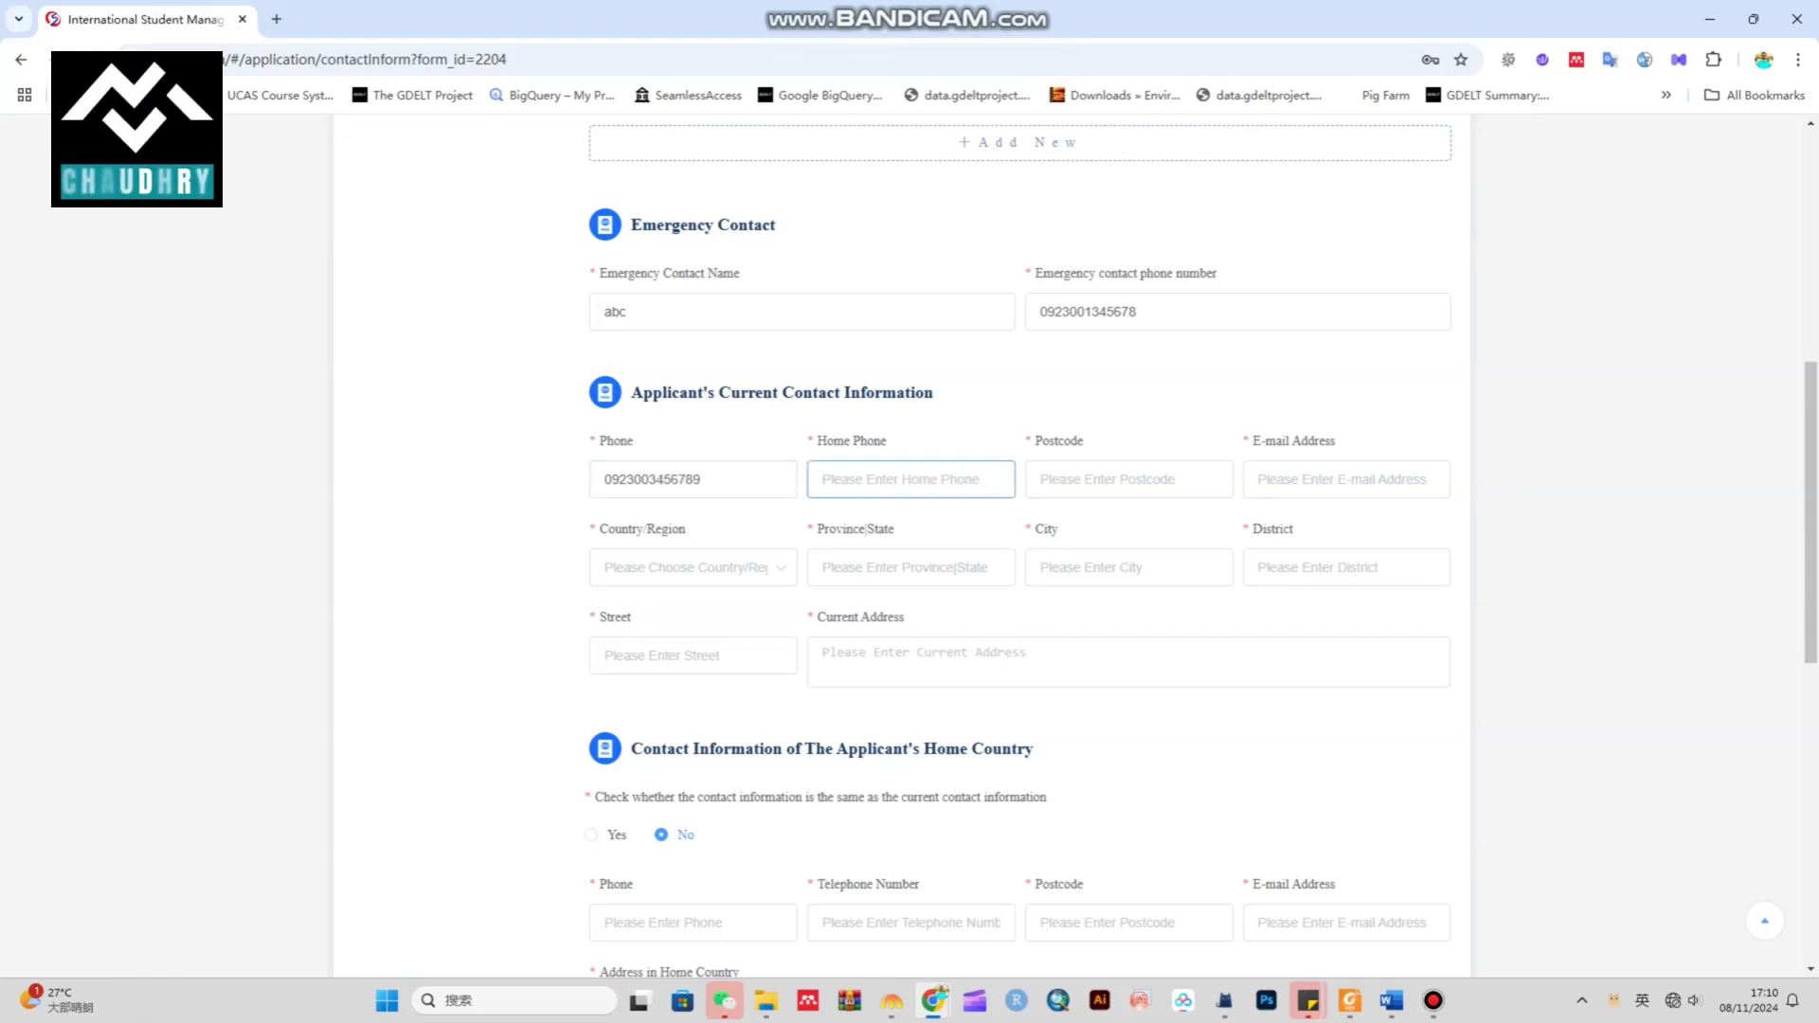
pyautogui.hotkey('shift', 'Tab')
pyautogui.hotkey('ctrl', 'c')
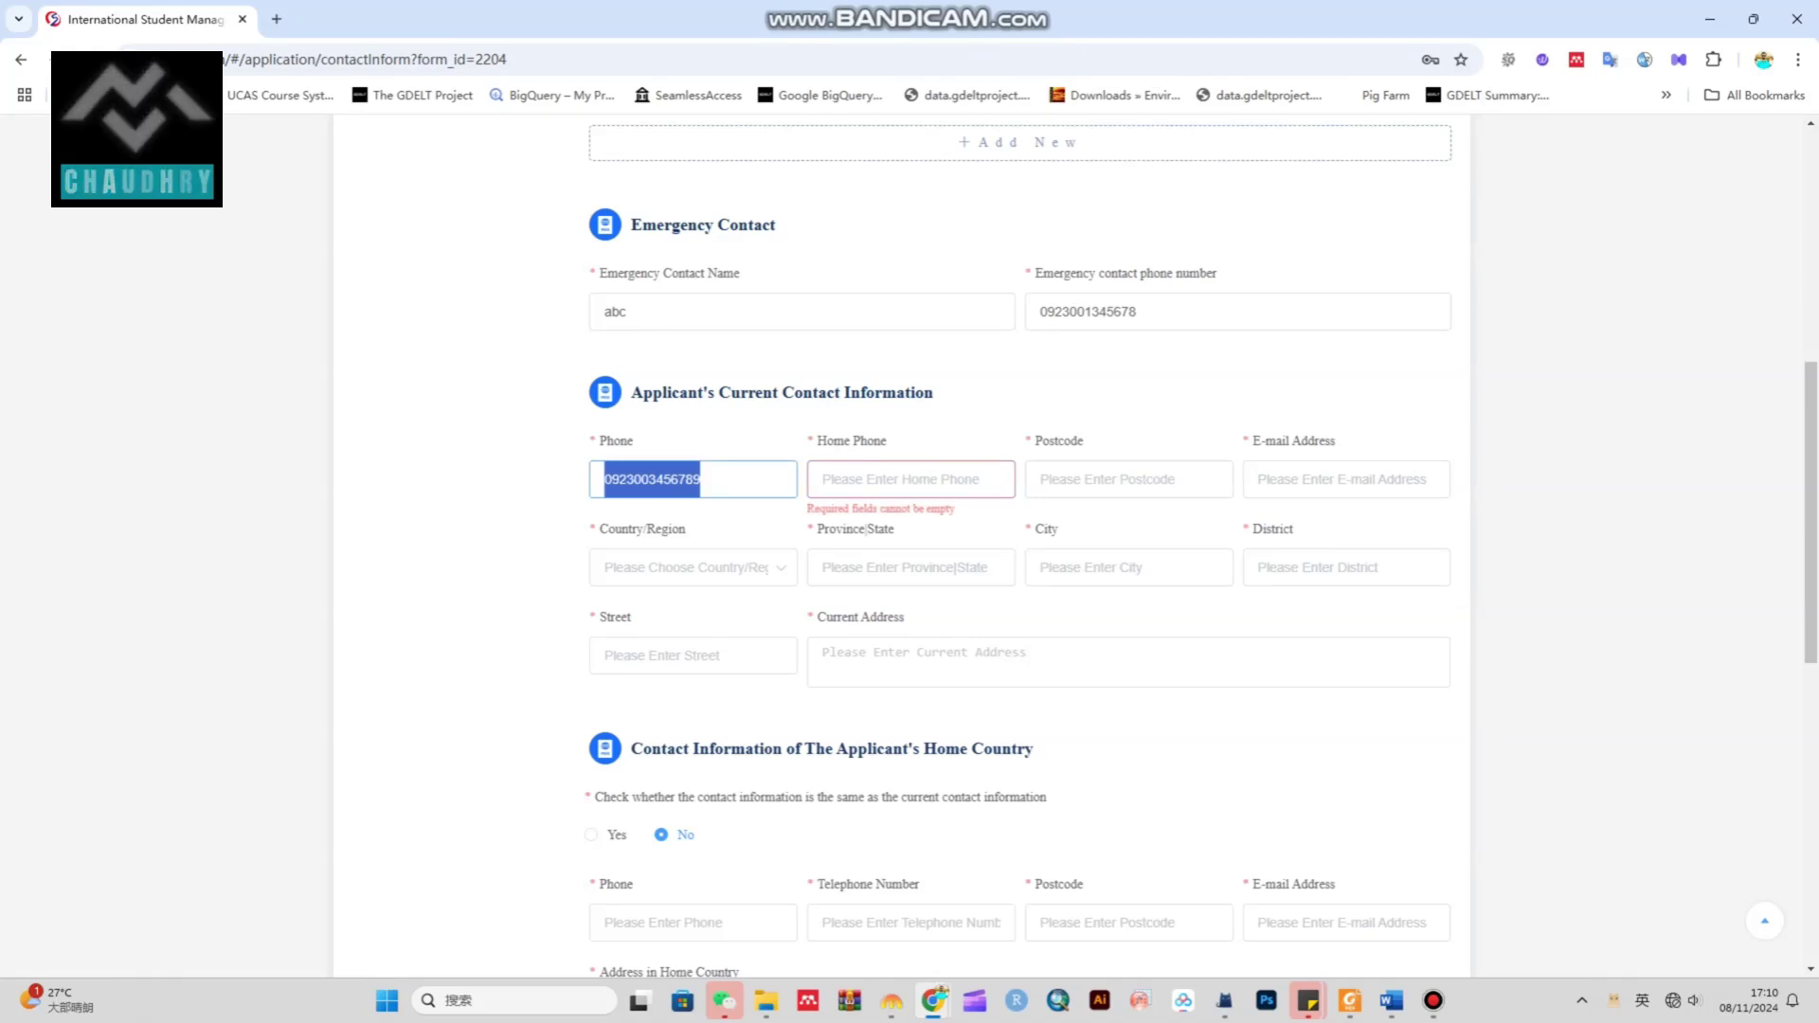
pyautogui.click(822, 479)
pyautogui.hotkey('ctrl', 'v')
pyautogui.click(1128, 480)
pyautogui.write('12345')
pyautogui.click(1346, 479)
pyautogui.write('avc@')
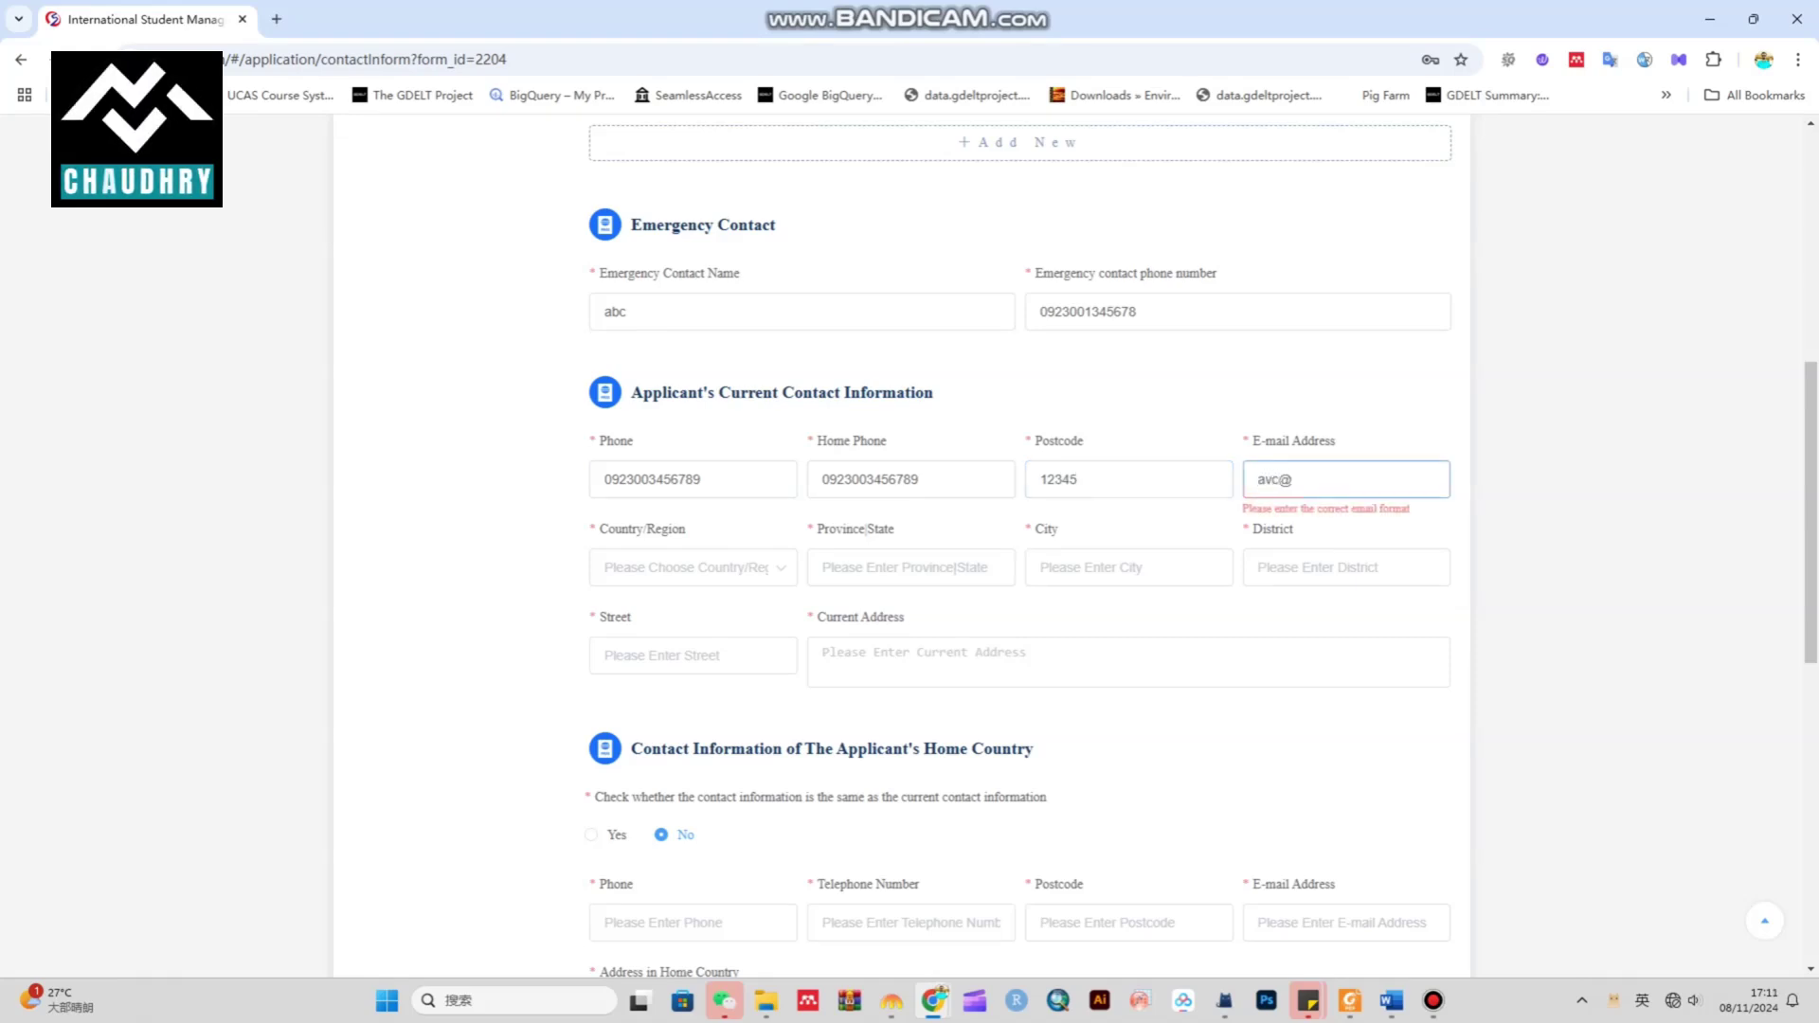
pyautogui.write('gmail.com')
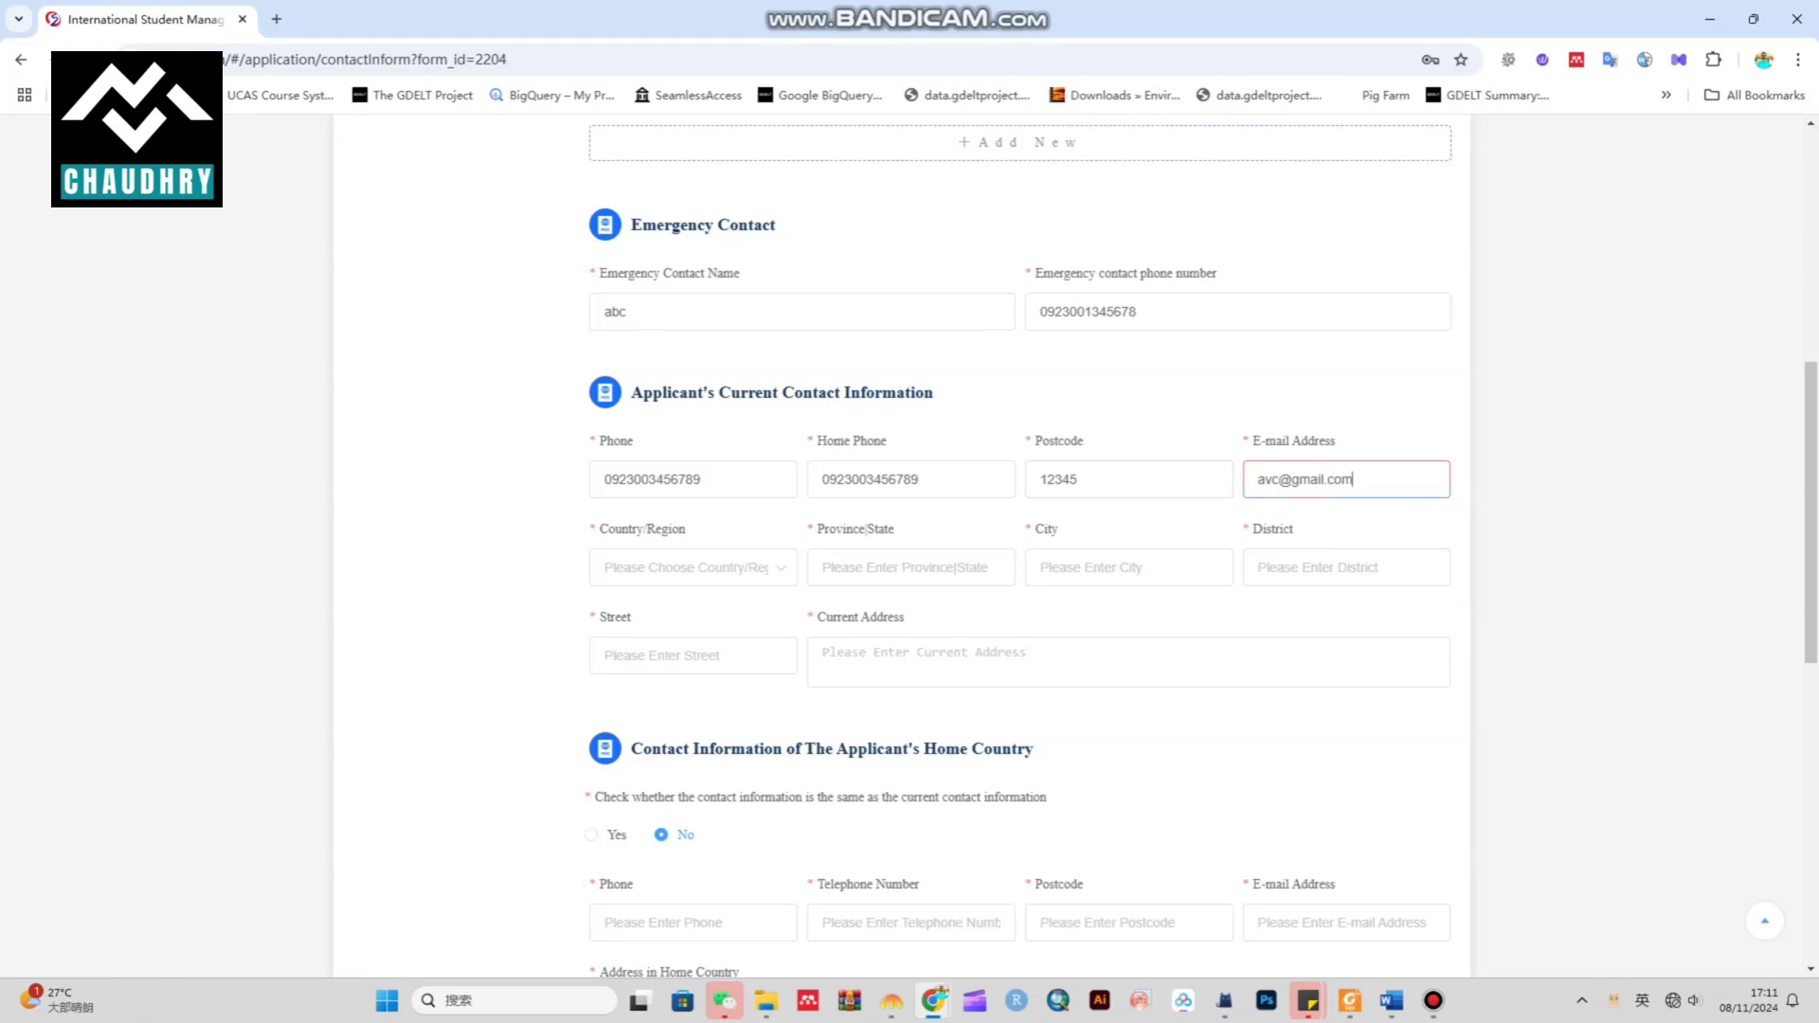
# Set the address to Pakistan, Punjab, Lahore, street 12, with the current address line
pyautogui.click(693, 568)
pyautogui.write('pak')
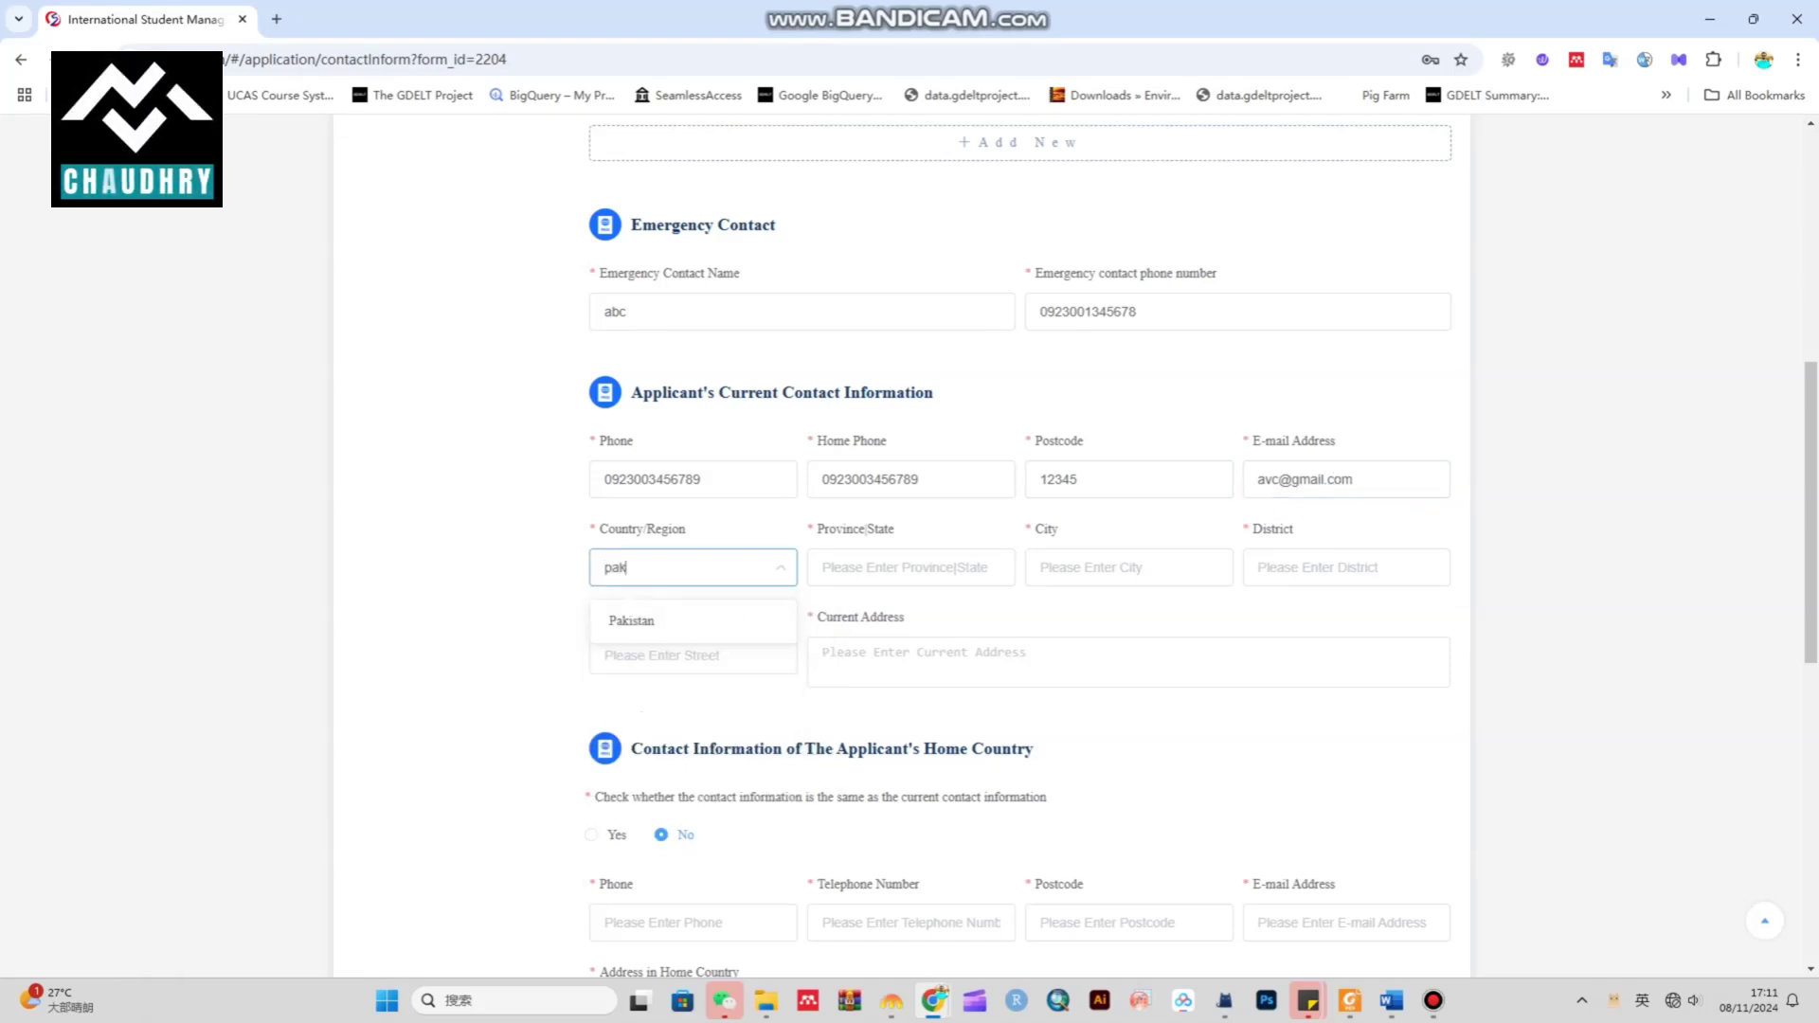
pyautogui.press('Return')
pyautogui.click(911, 567)
pyautogui.write('punjab')
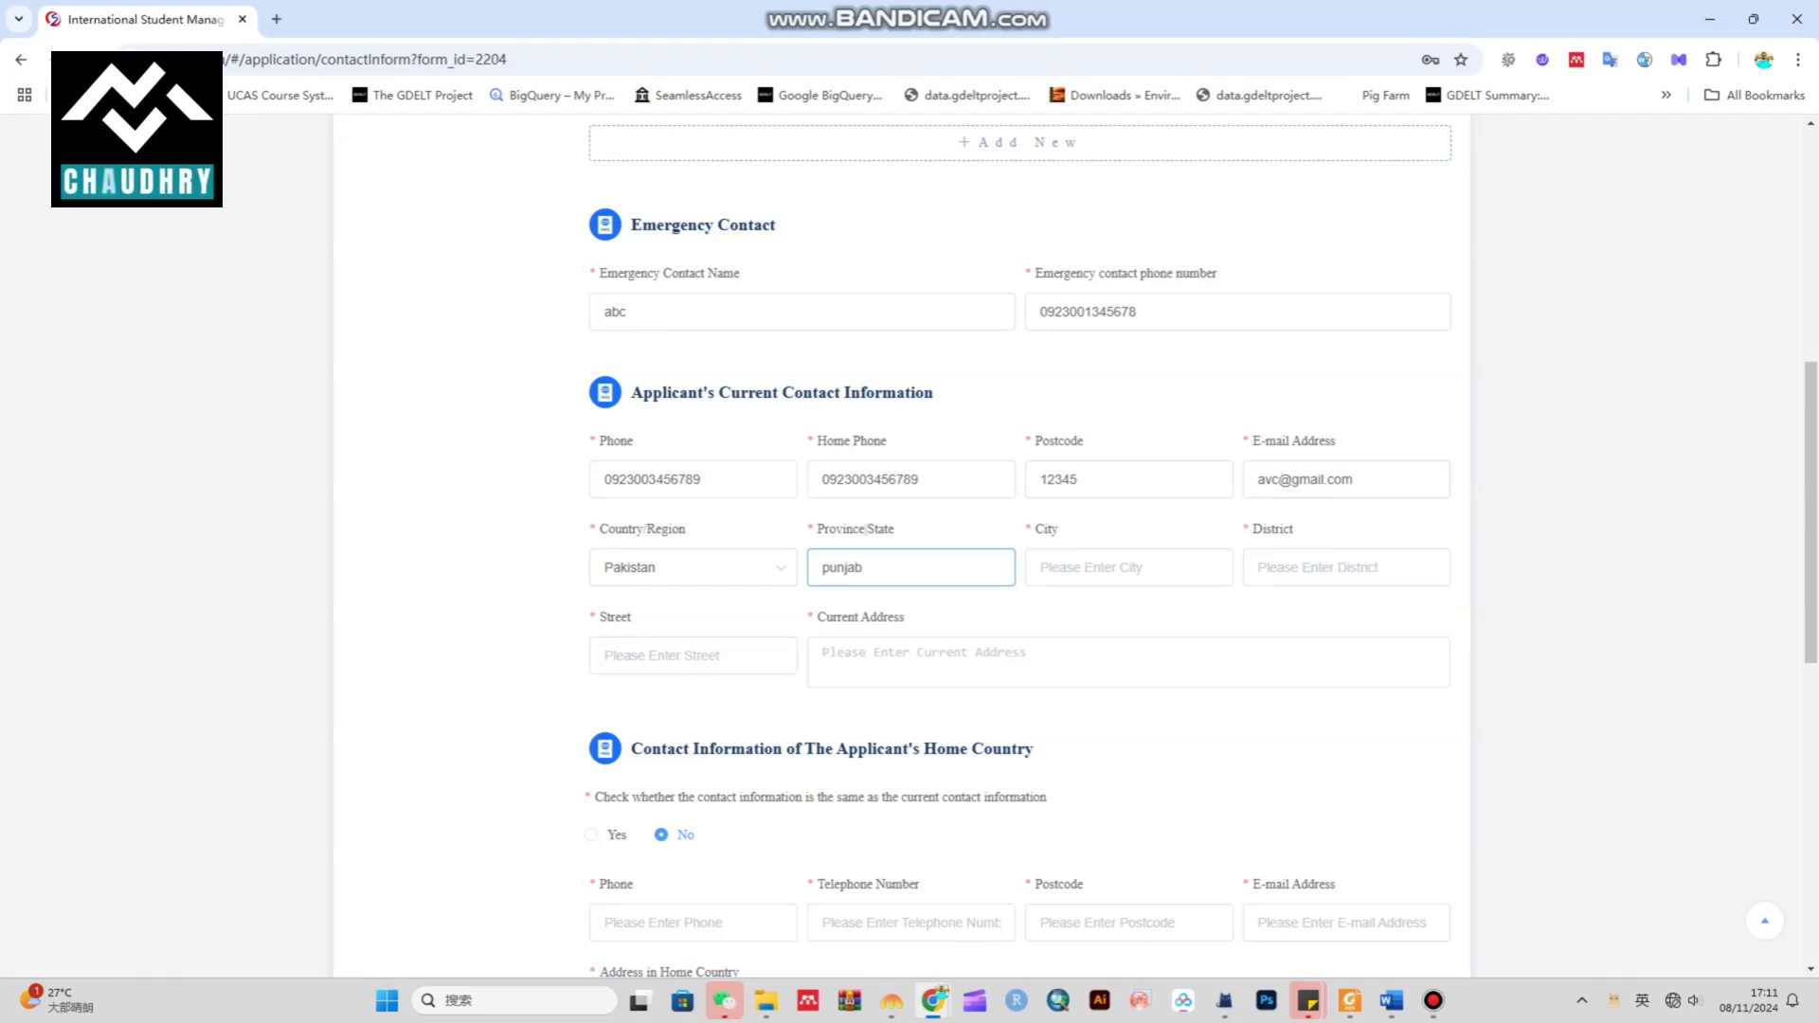
pyautogui.click(1129, 567)
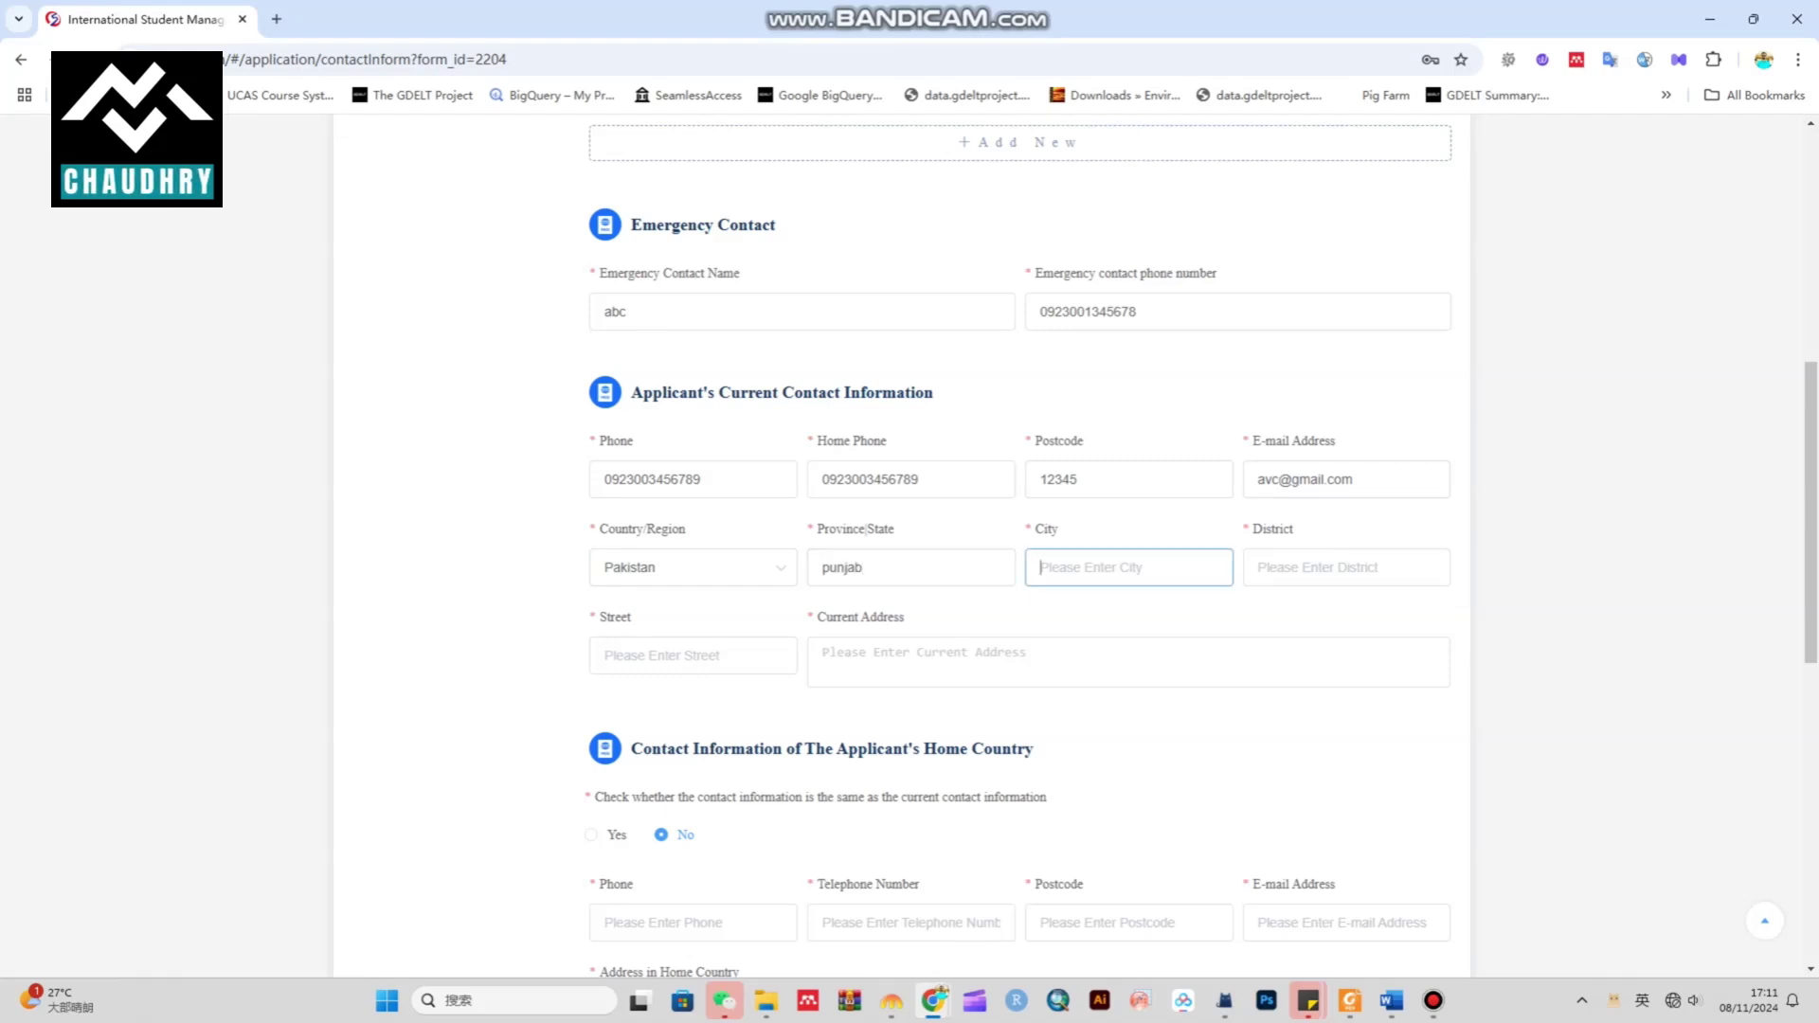
pyautogui.write('lahor')
pyautogui.press('BackSpace')
pyautogui.press('BackSpace')
pyautogui.press('BackSpace')
pyautogui.press('BackSpace')
pyautogui.press('BackSpace')
pyautogui.write('l')
pyautogui.click(1345, 567)
pyautogui.write('lah')
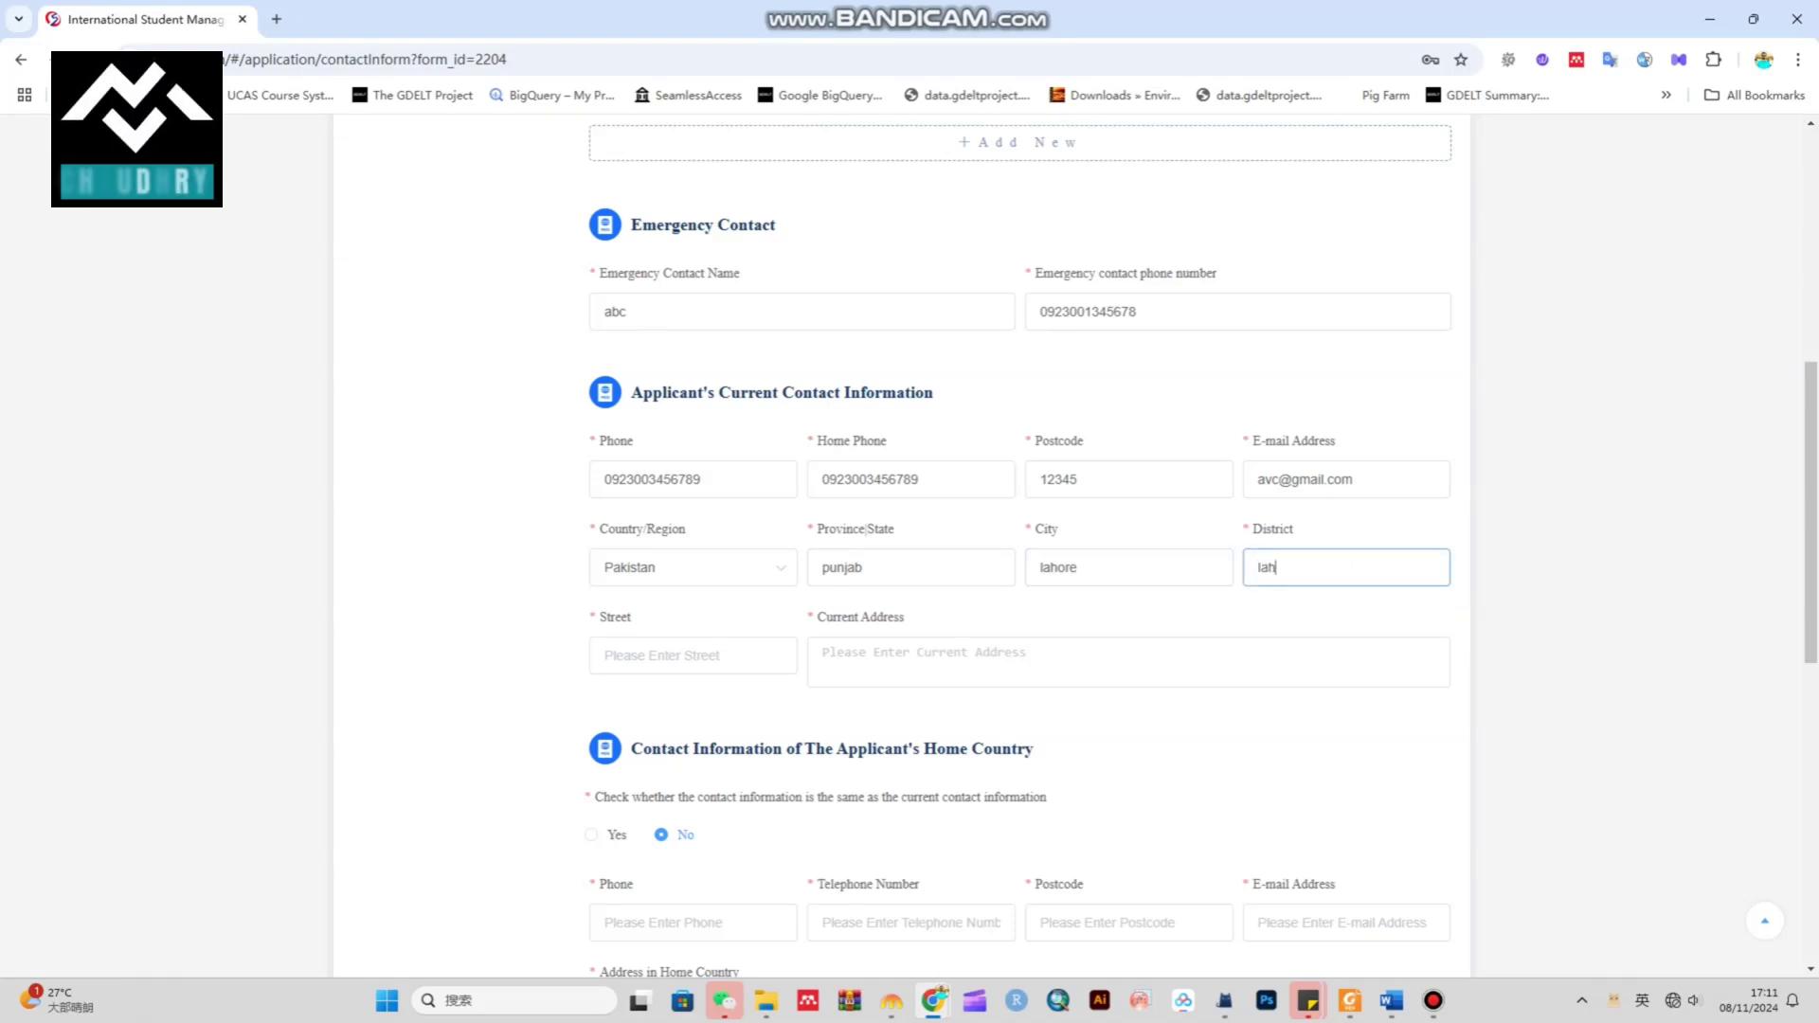
pyautogui.click(693, 656)
pyautogui.write('12')
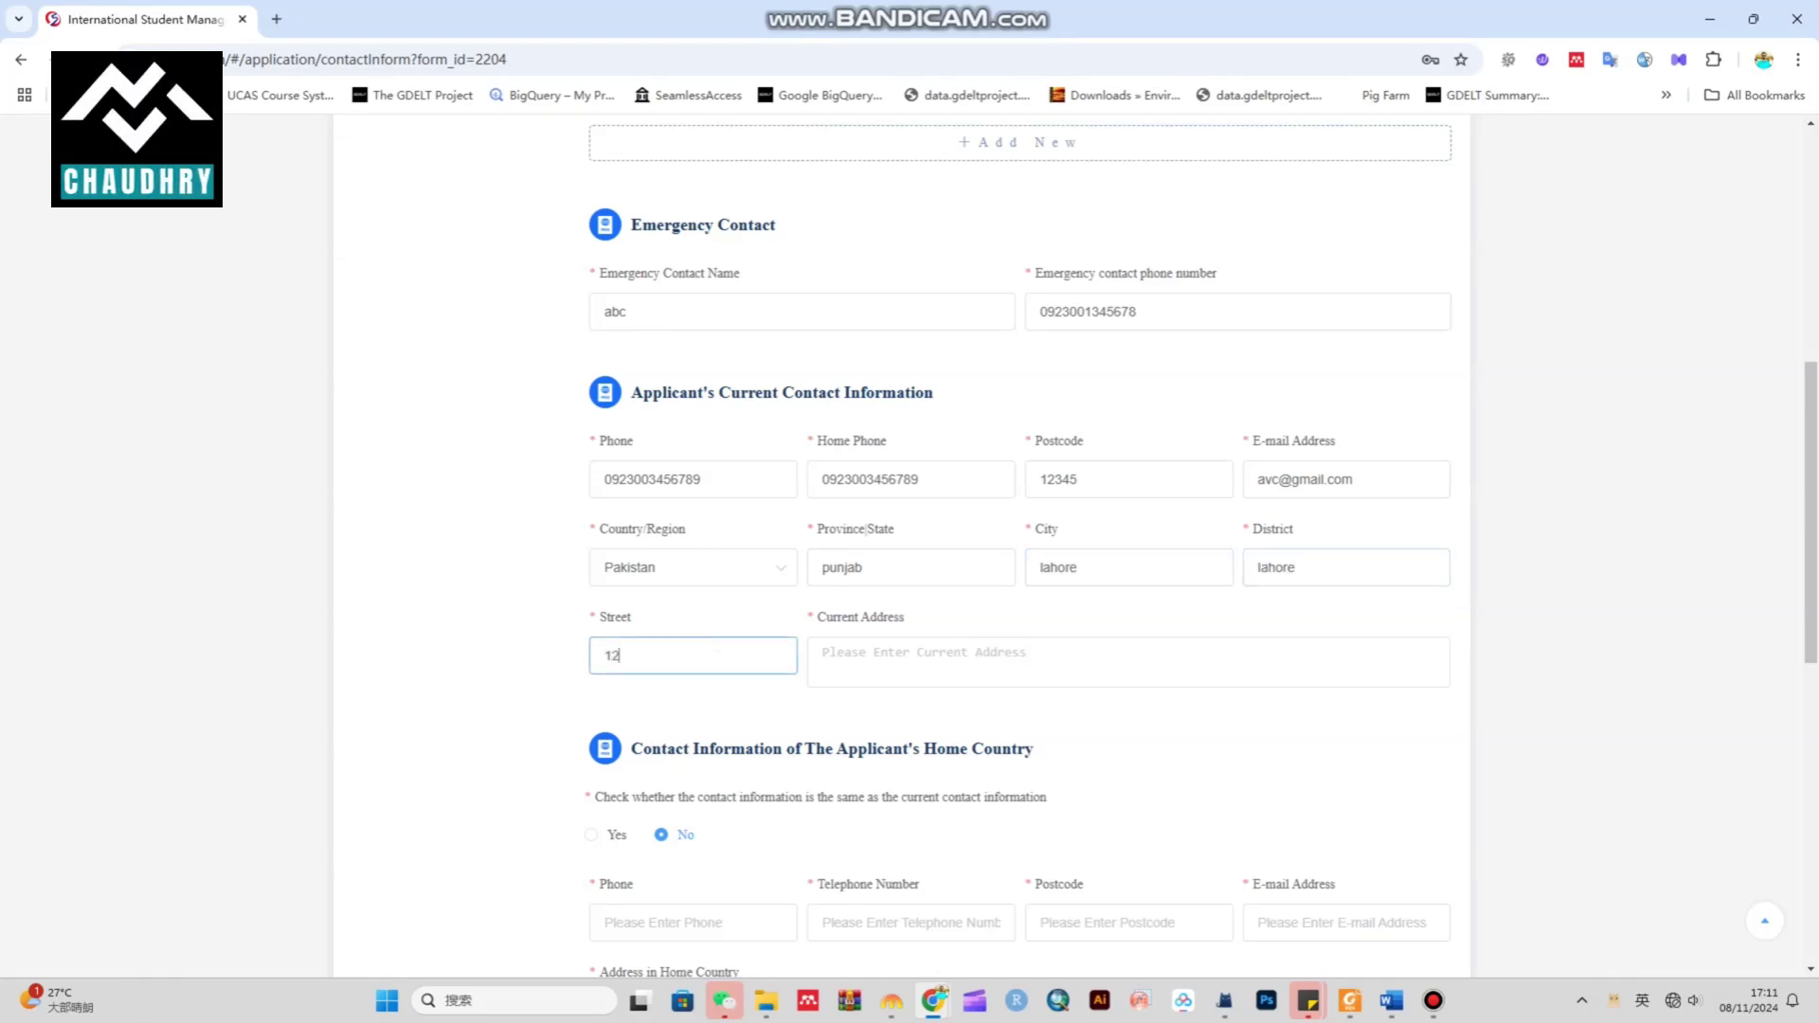
pyautogui.press('Tab')
pyautogui.write('street 12')
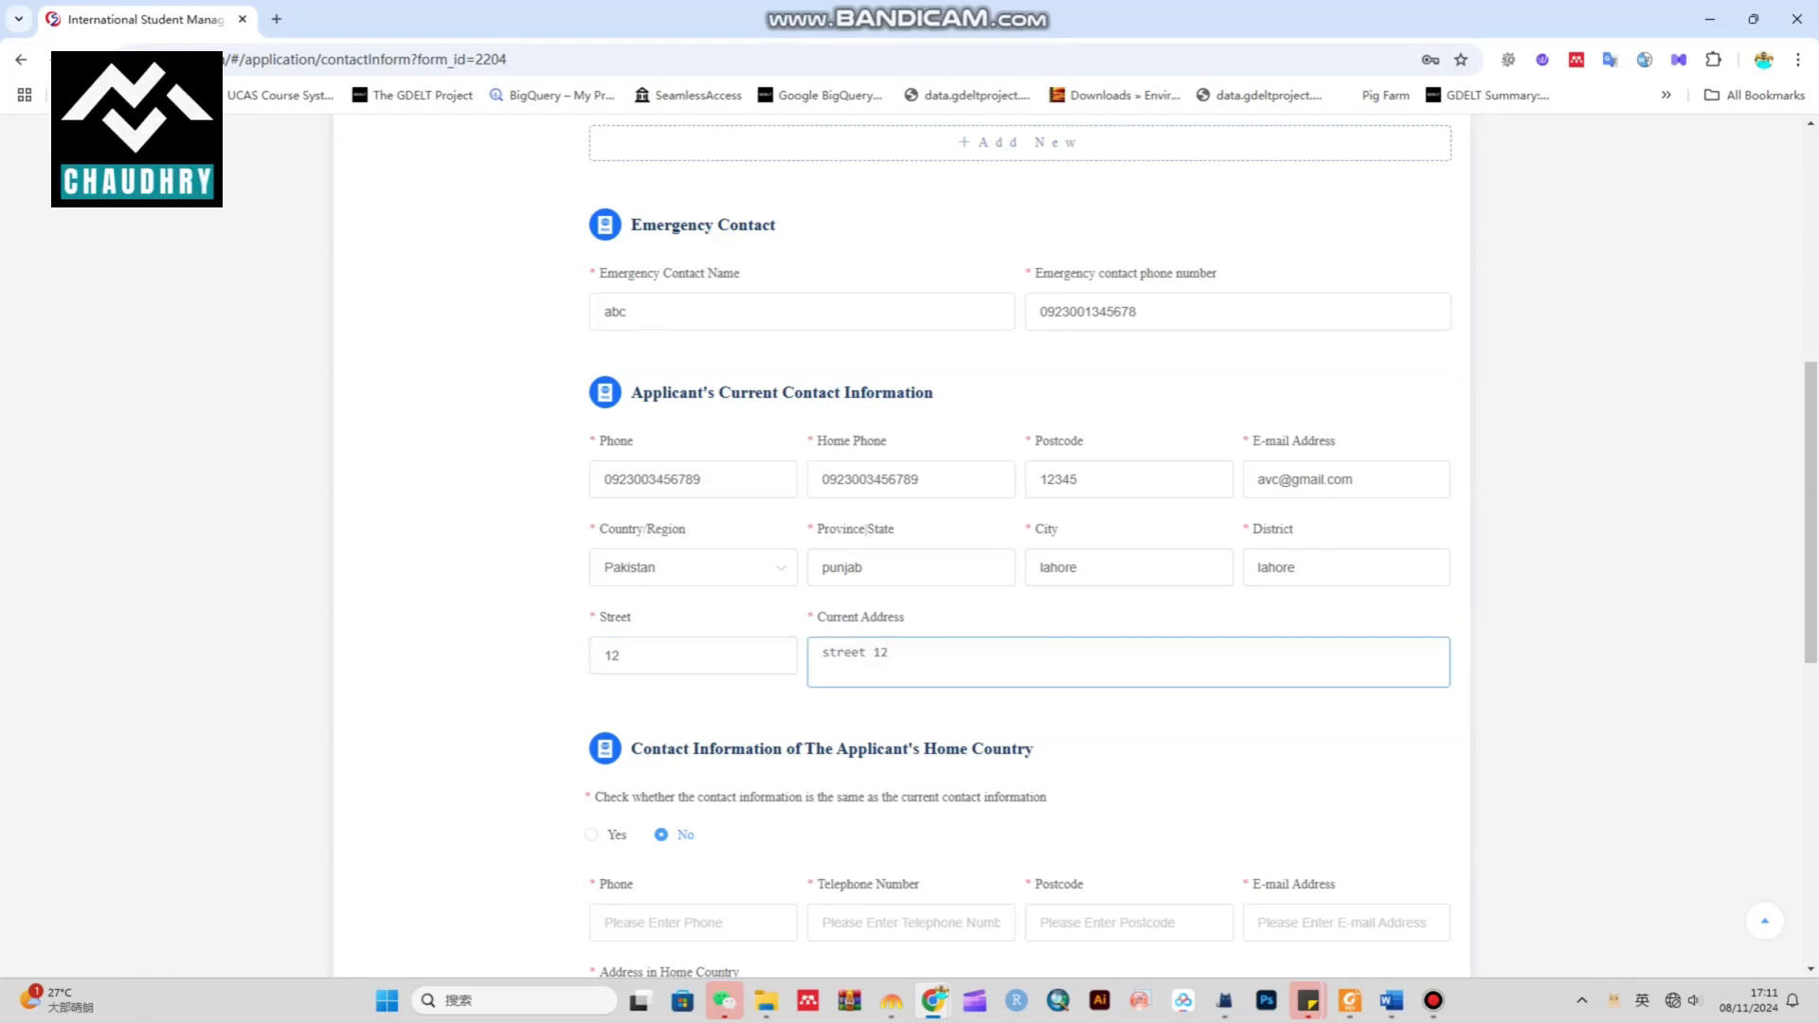
pyautogui.write(', abc address')
pyautogui.scroll(-4, 1029, 545)
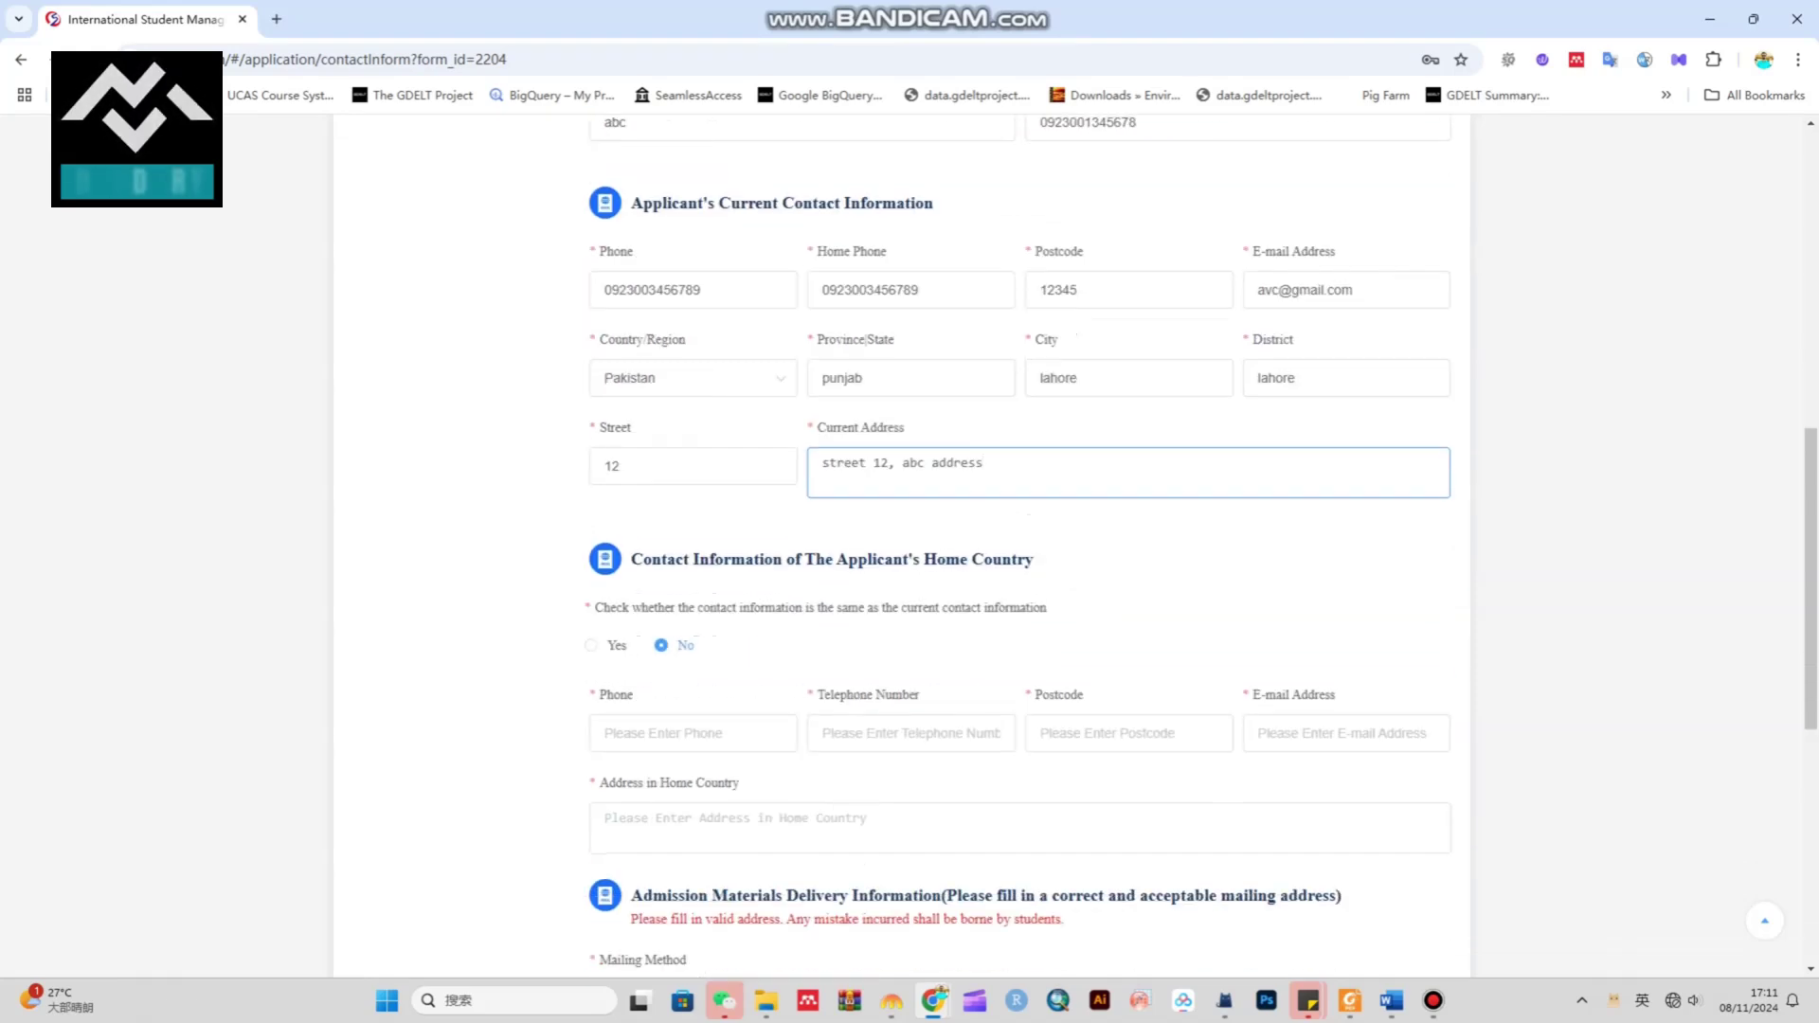
# Choose Yes to reuse the current contact details for the home-country contact
pyautogui.moveTo(643, 370)
pyautogui.mouseDown()
pyautogui.moveTo(1035, 370)
pyautogui.moveTo(629, 370)
pyautogui.mouseUp()
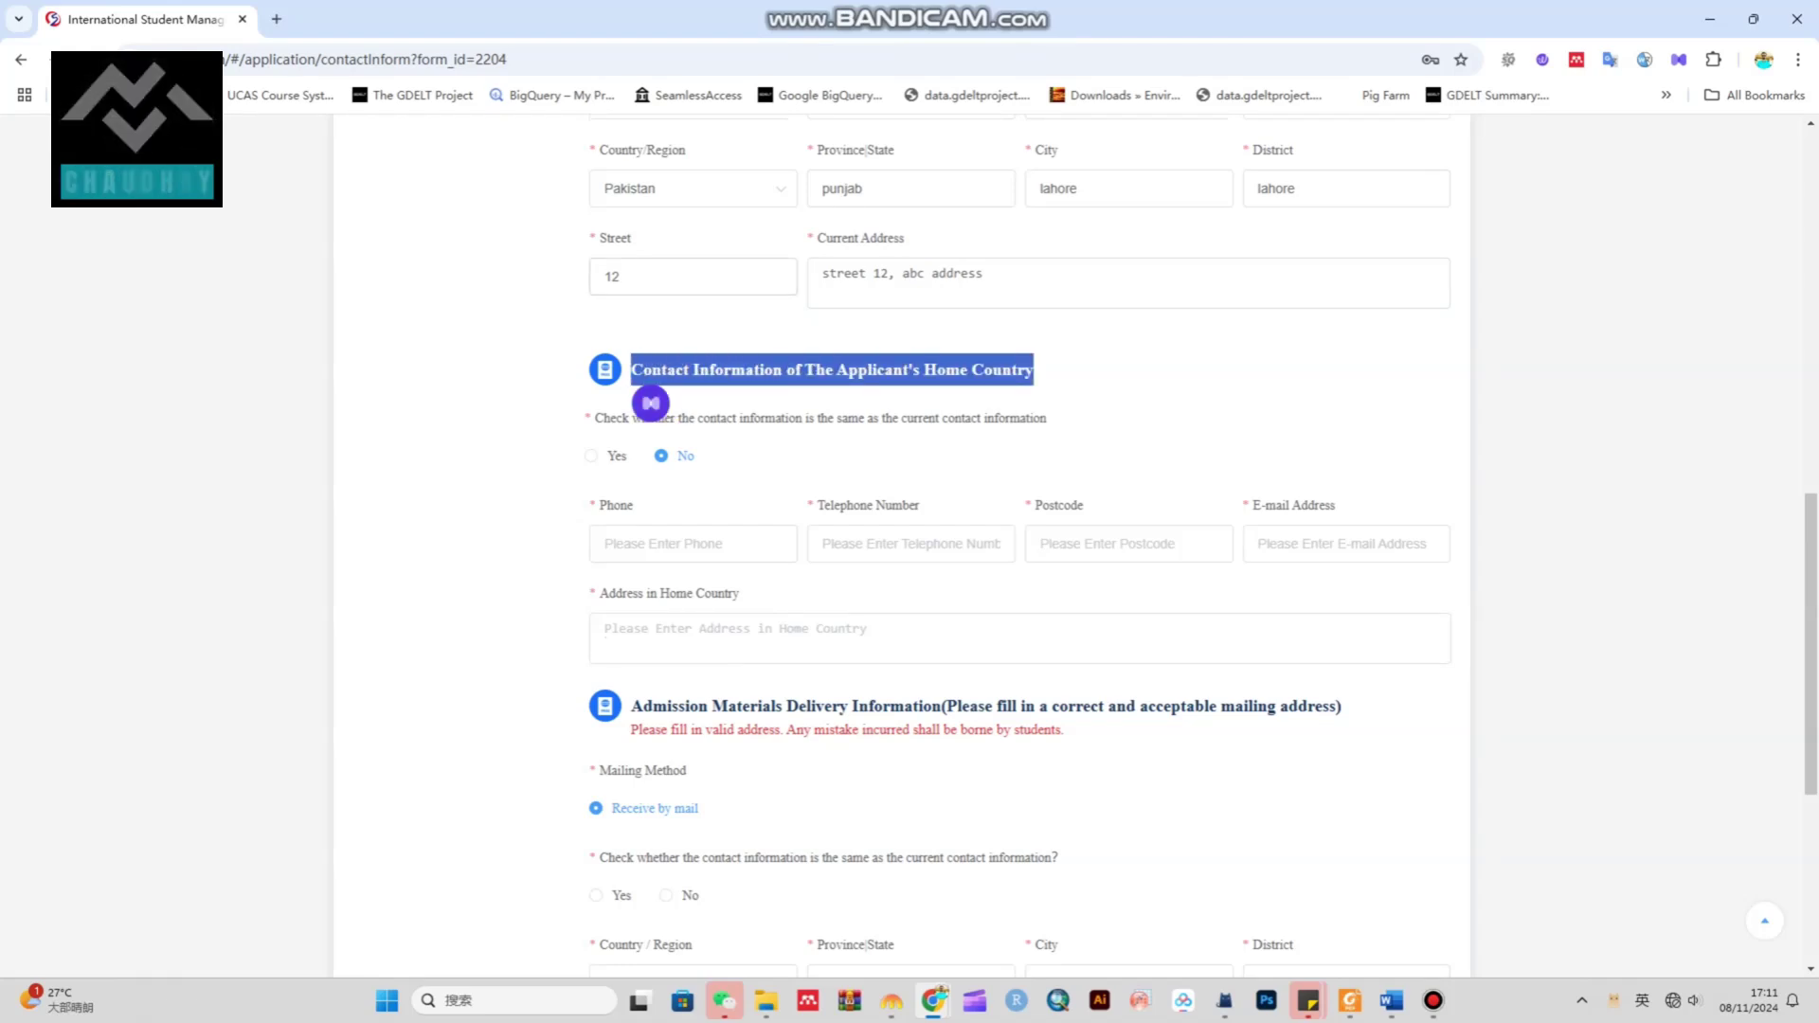
pyautogui.scroll(1, 909, 545)
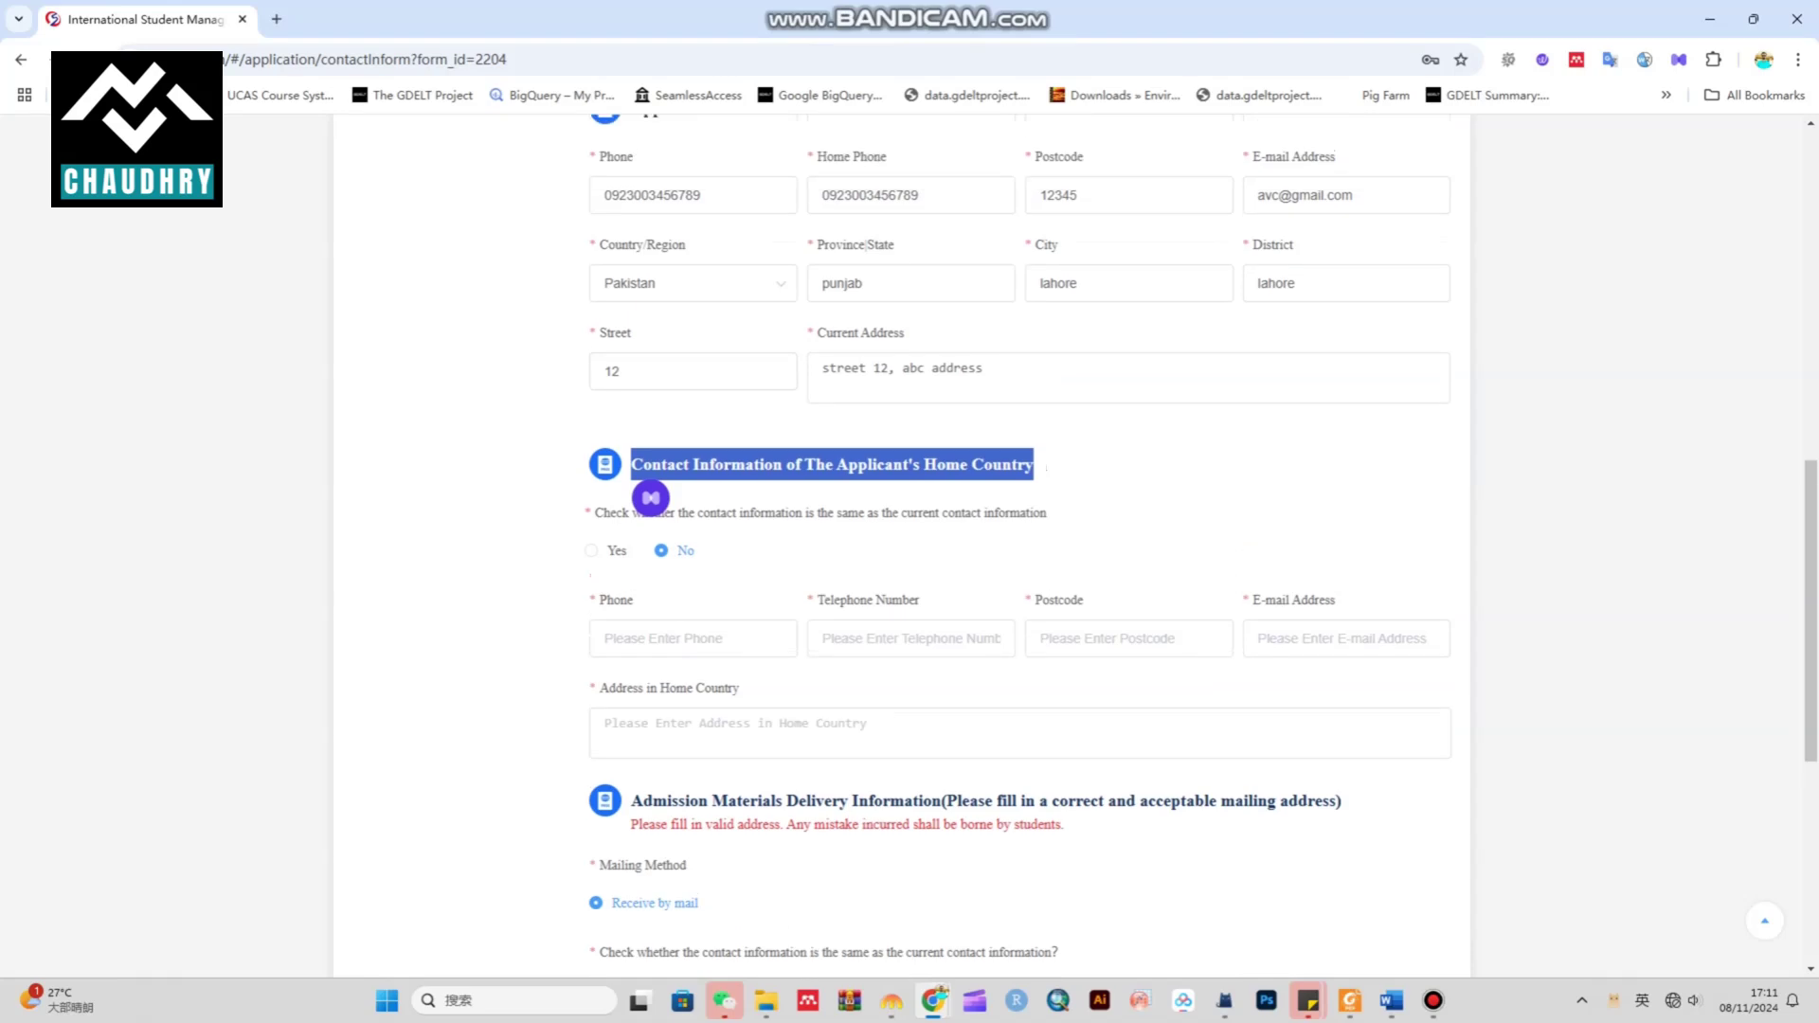
pyautogui.click(591, 550)
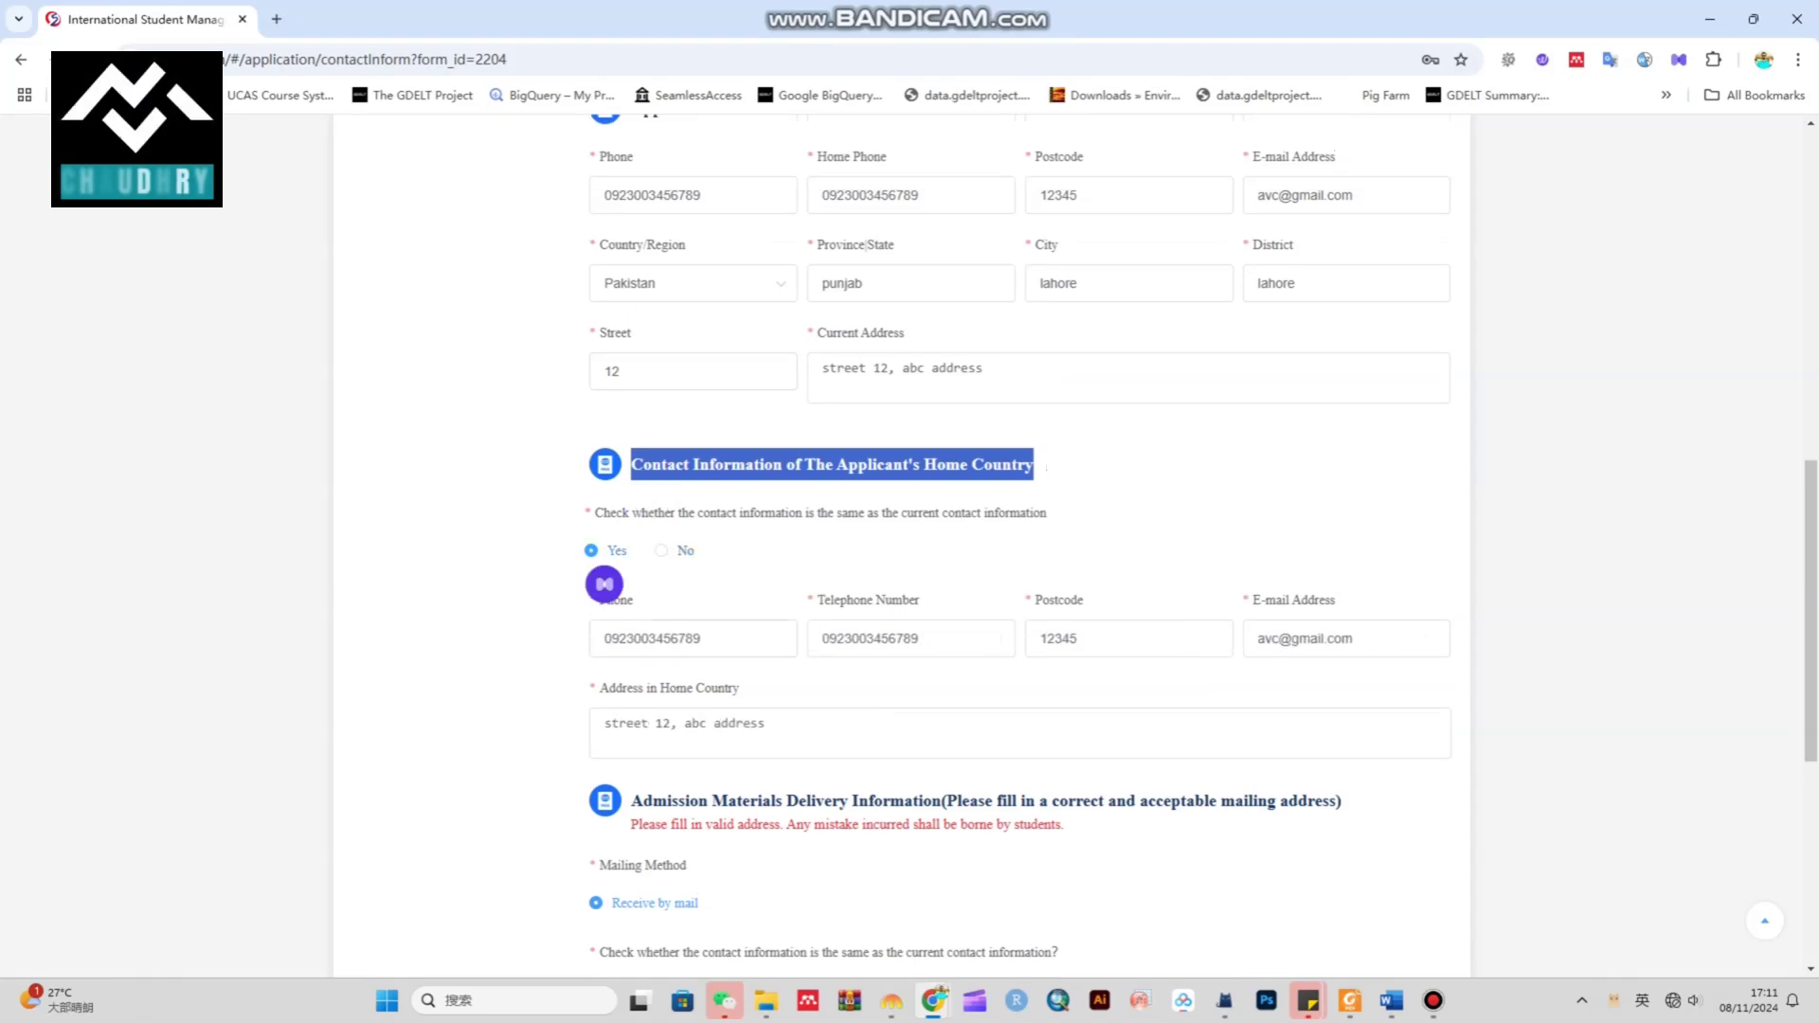
pyautogui.click(660, 550)
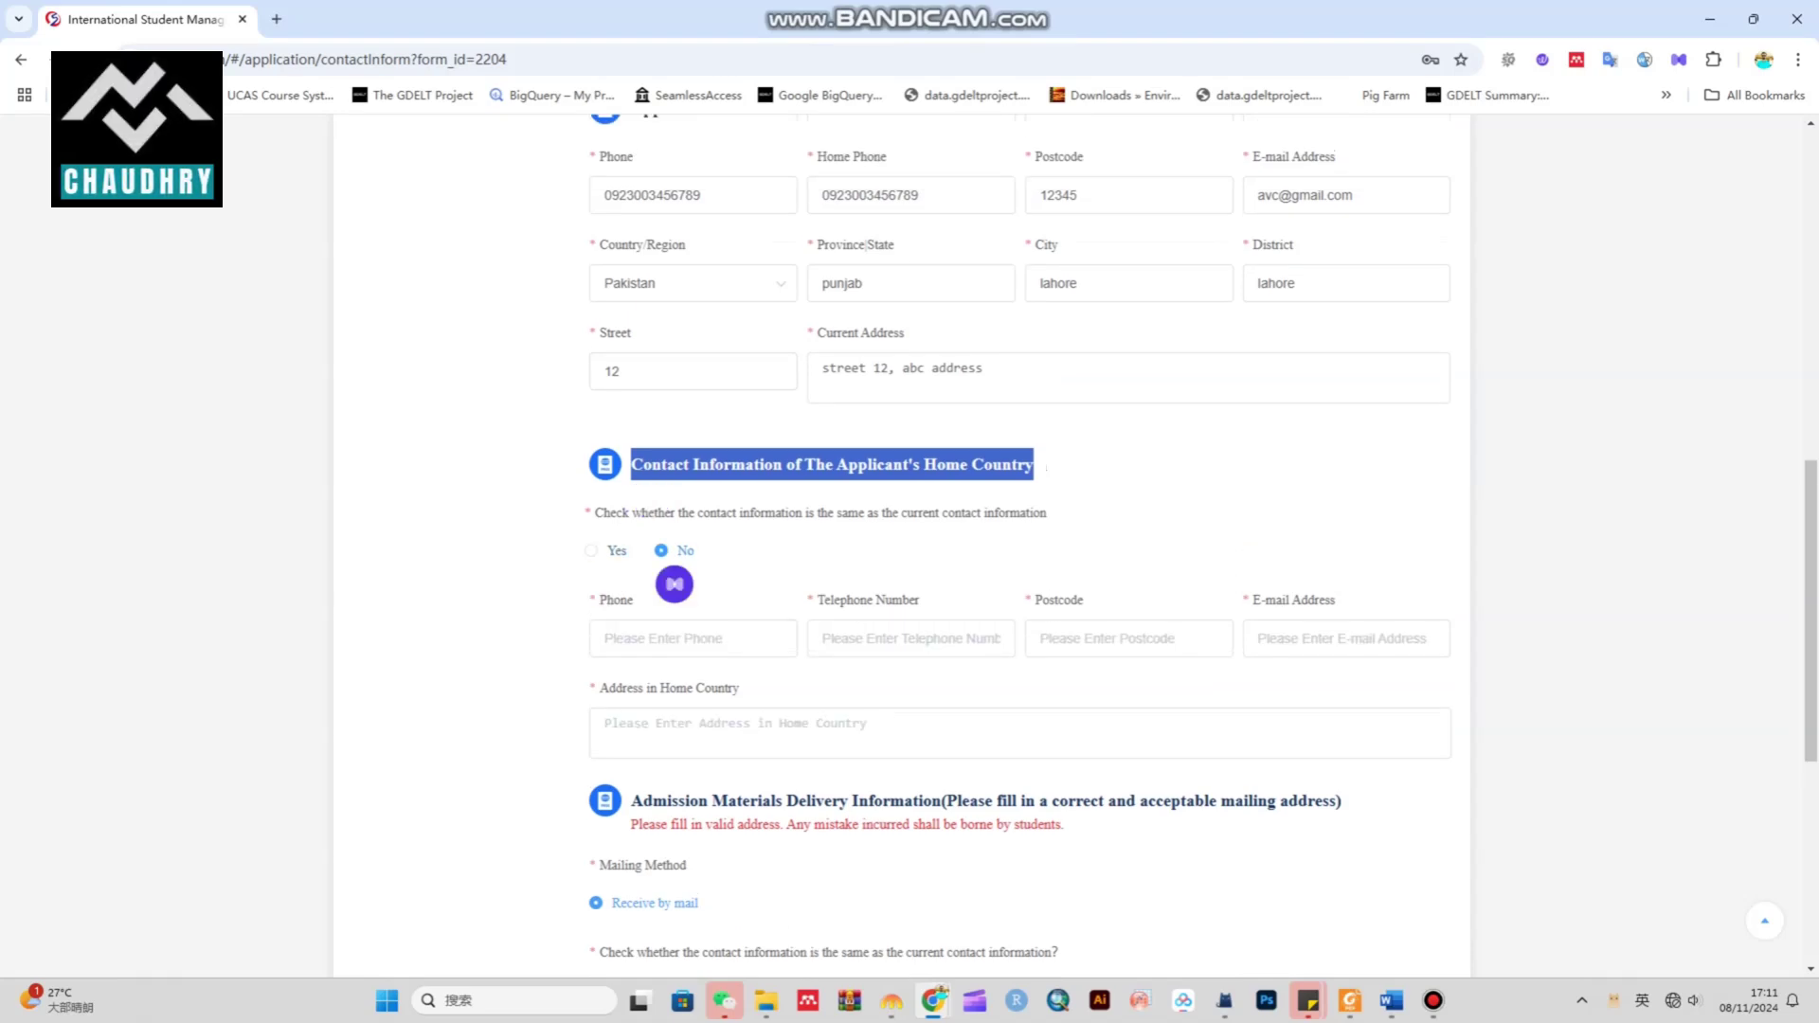
pyautogui.click(591, 551)
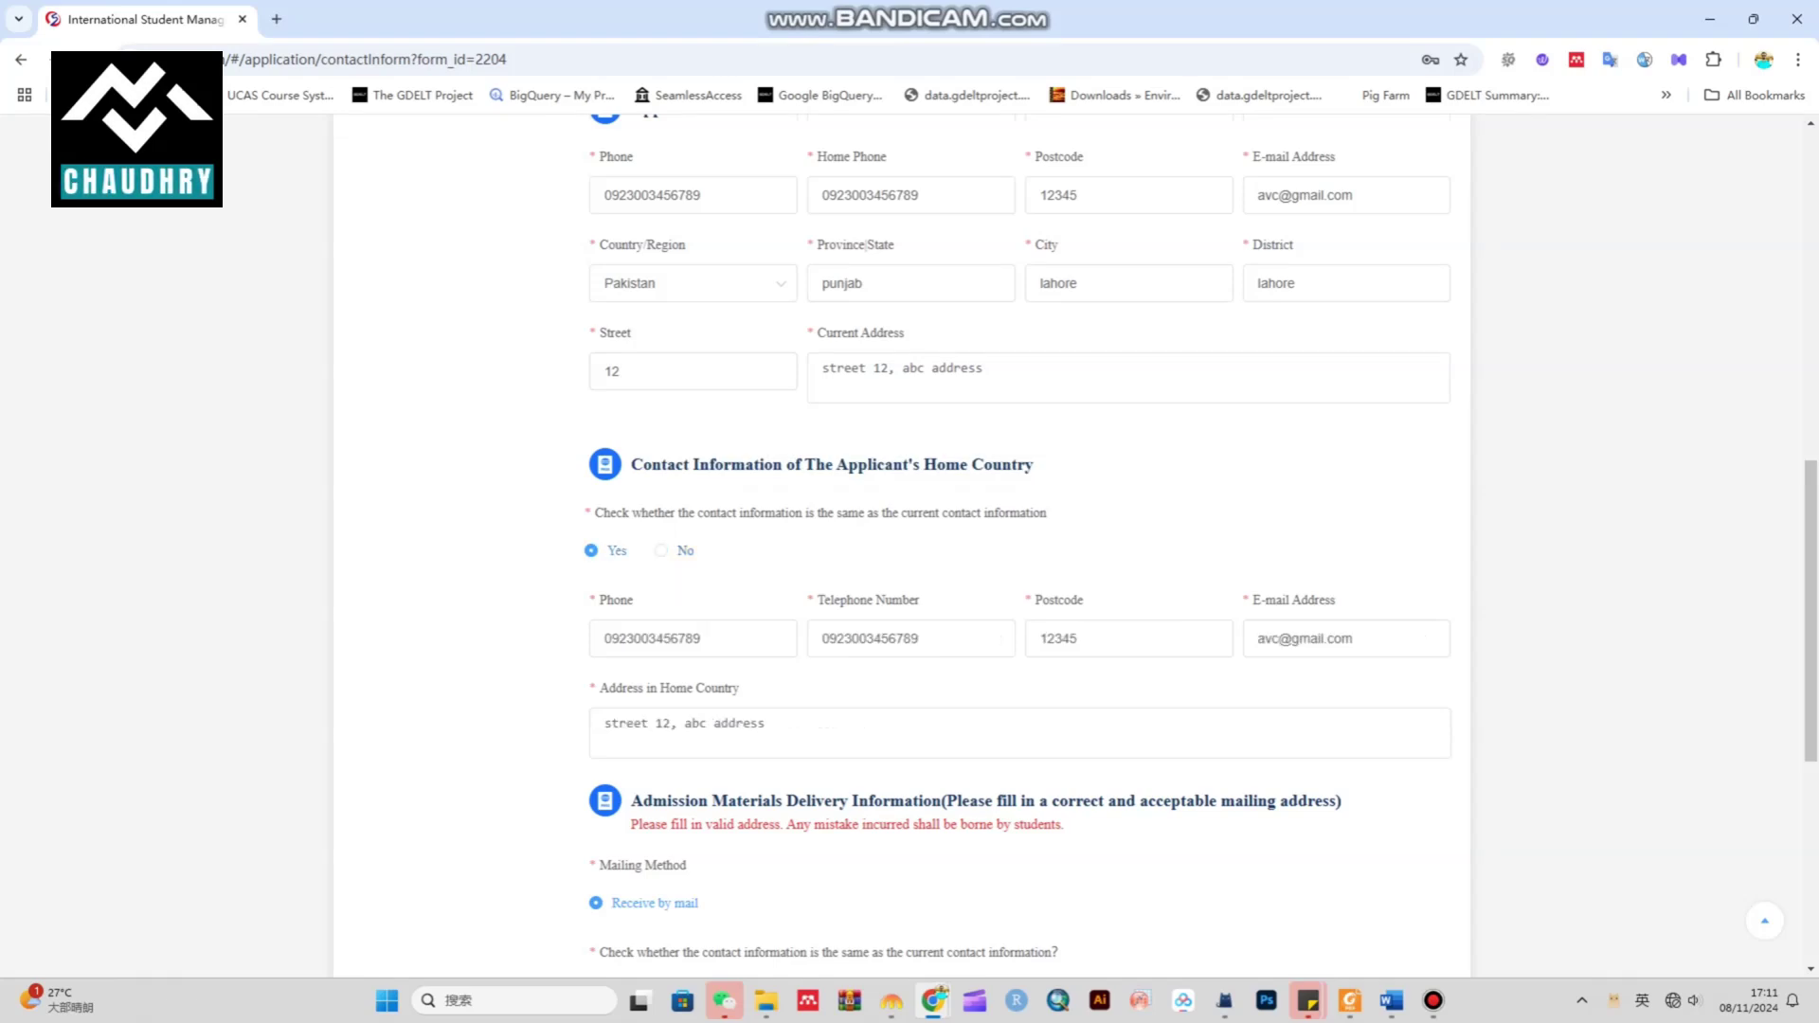
pyautogui.scroll(-4, 1020, 568)
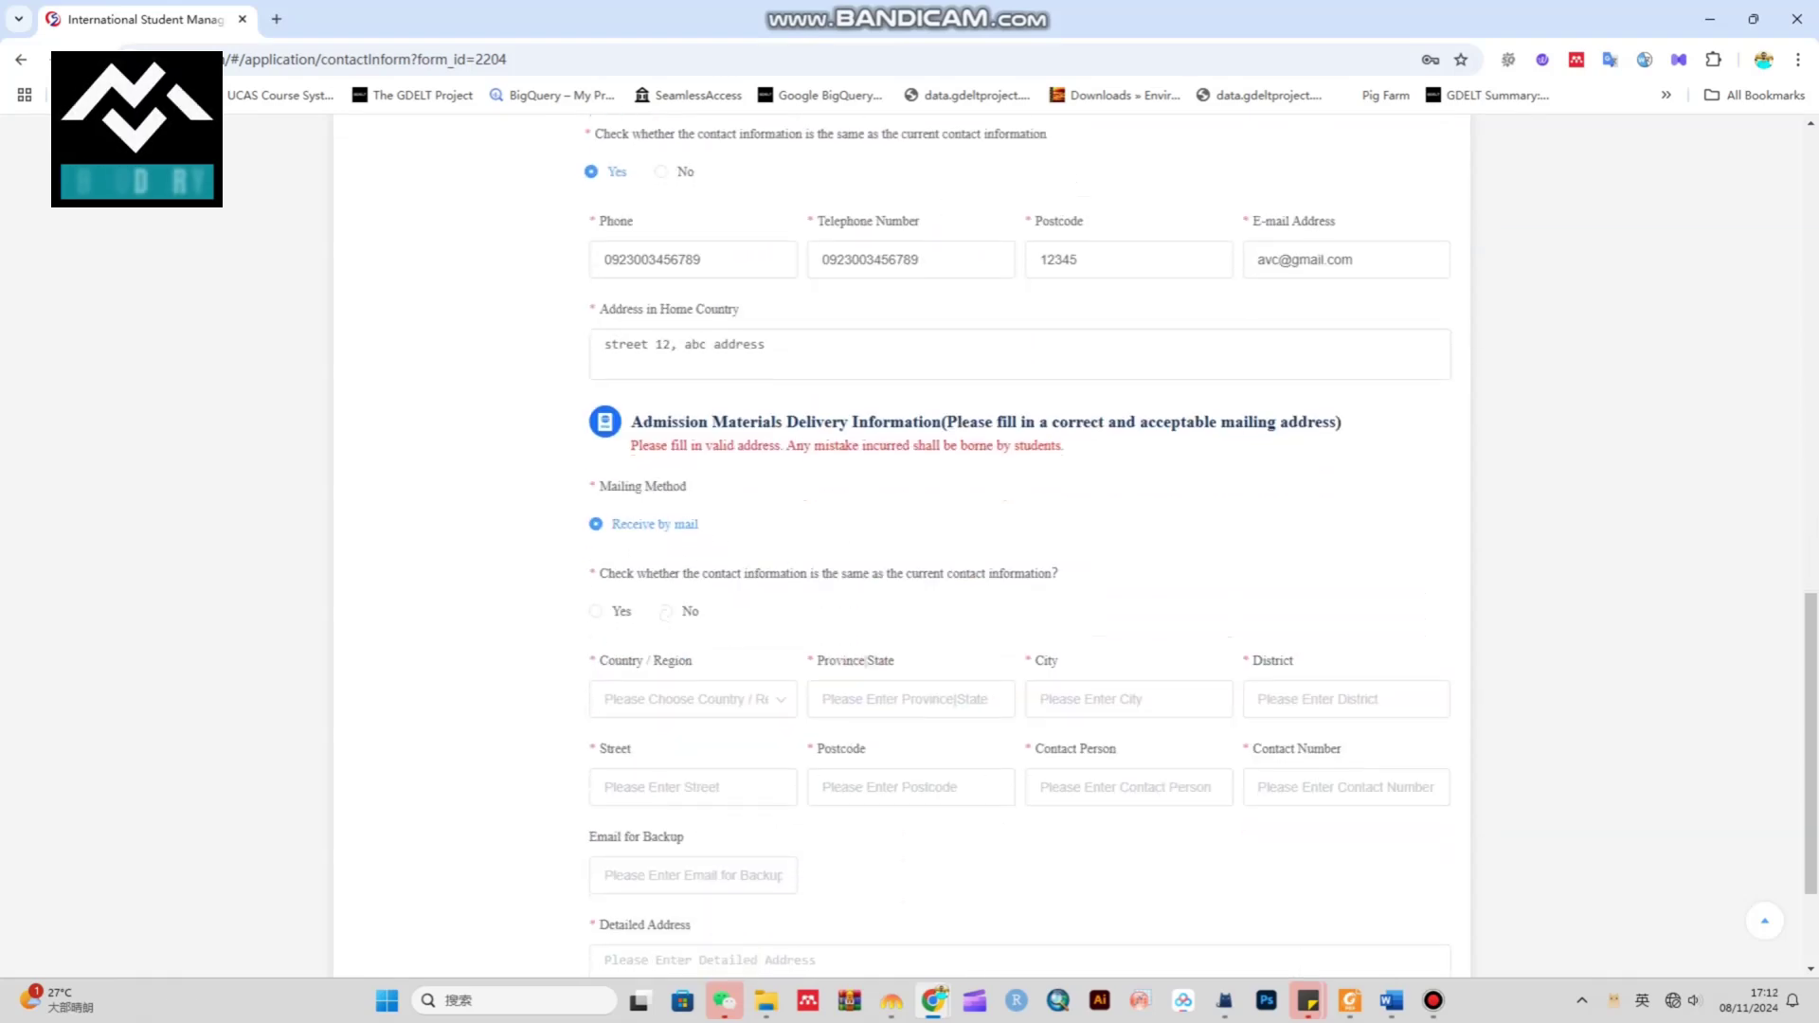
# Use the contact details for mailing, enter the contact person, and advance to Step 4
pyautogui.moveTo(599, 486); pyautogui.dragTo(685, 486)
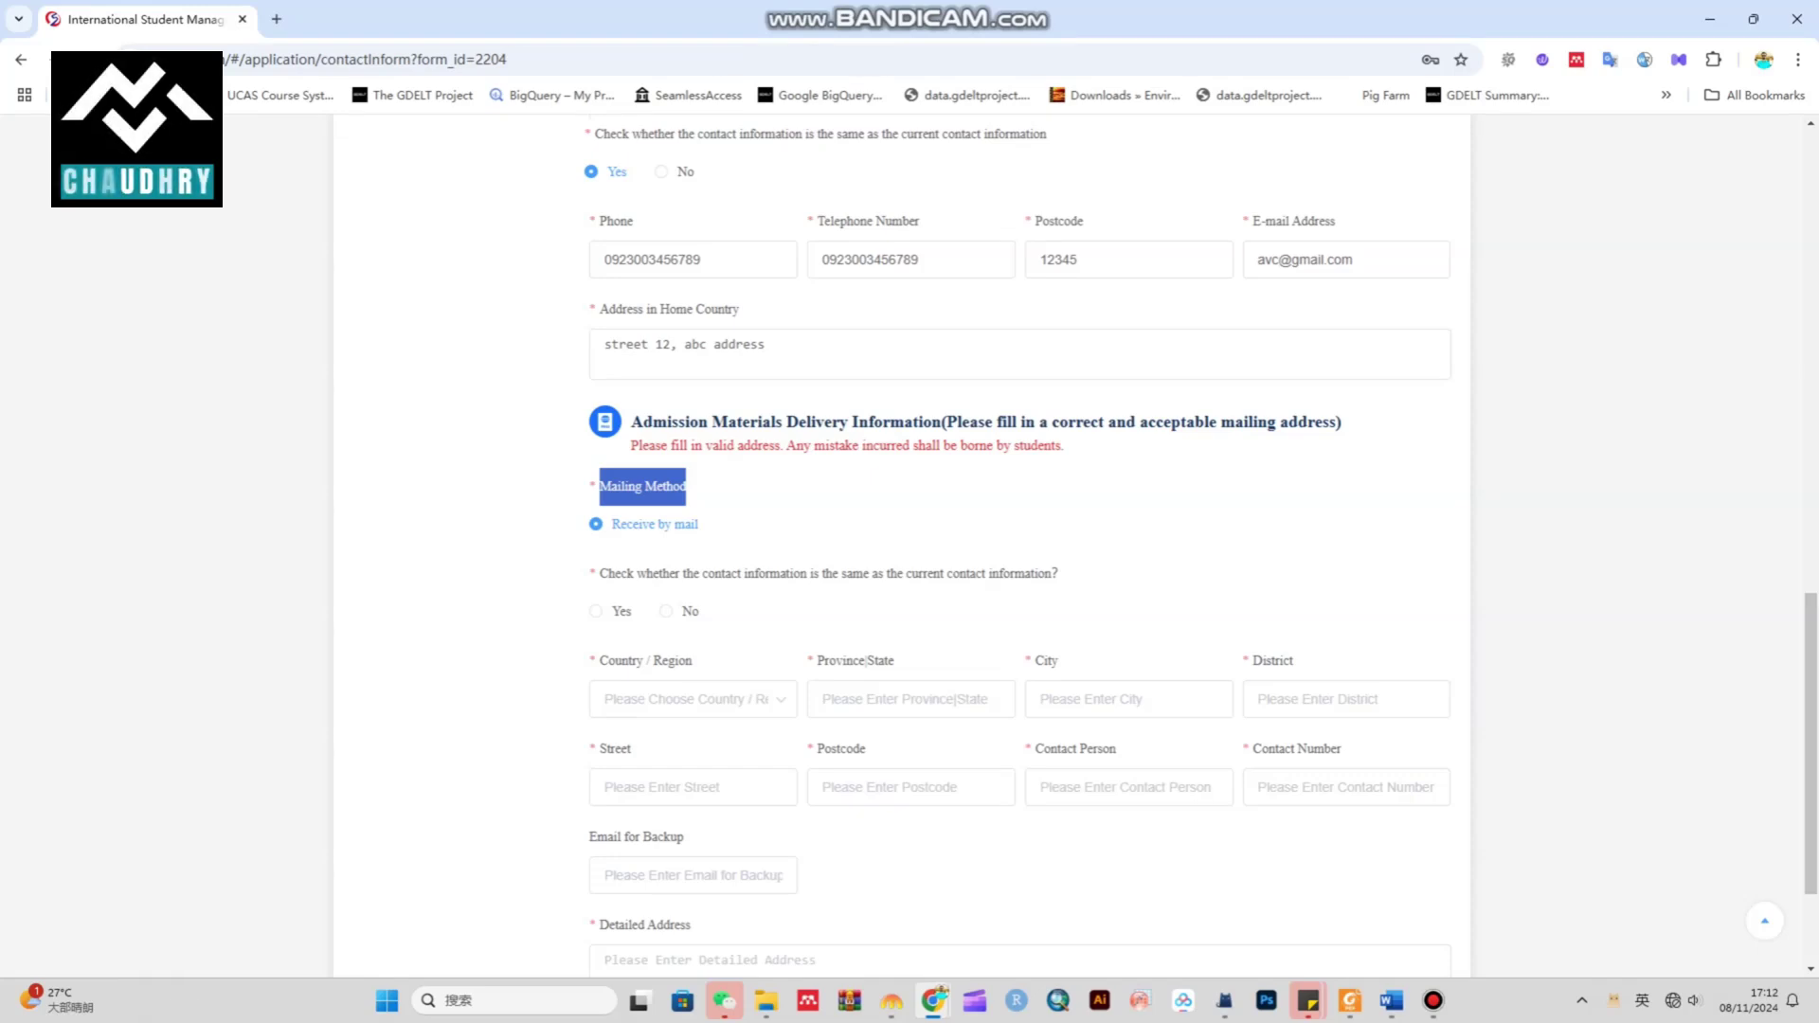
pyautogui.moveTo(598, 573); pyautogui.dragTo(1064, 573)
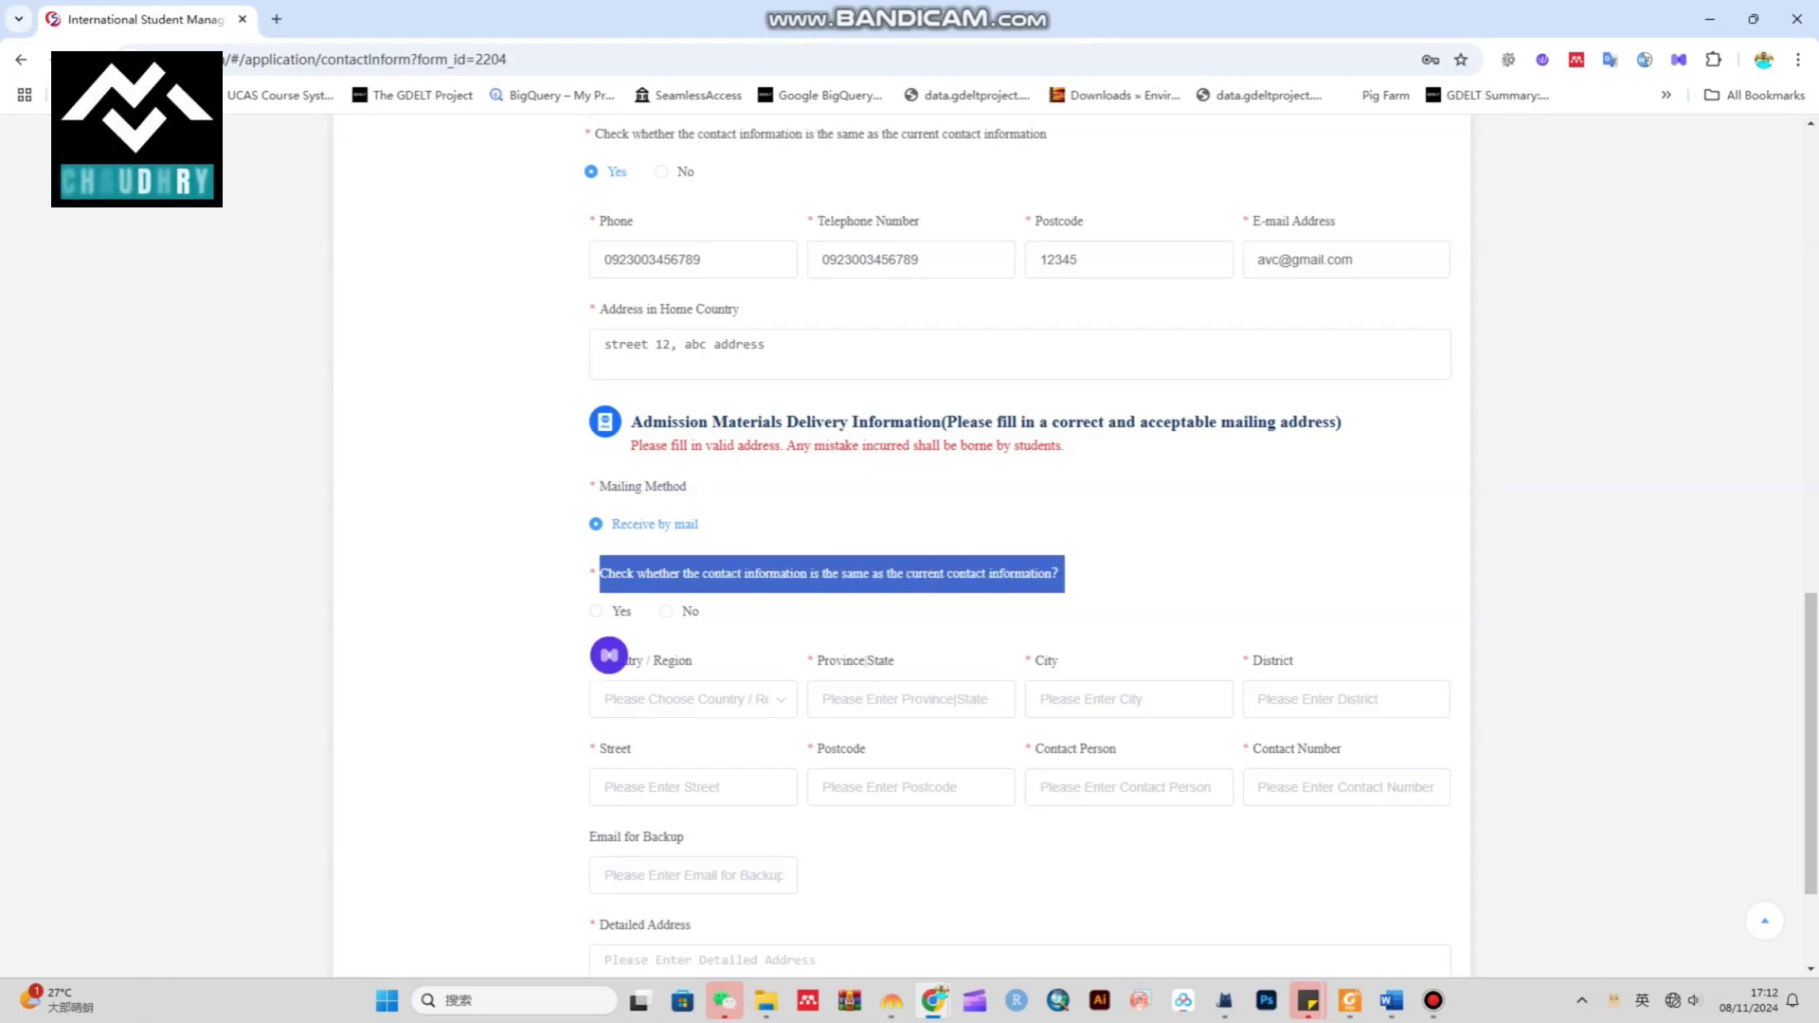
pyautogui.click(596, 611)
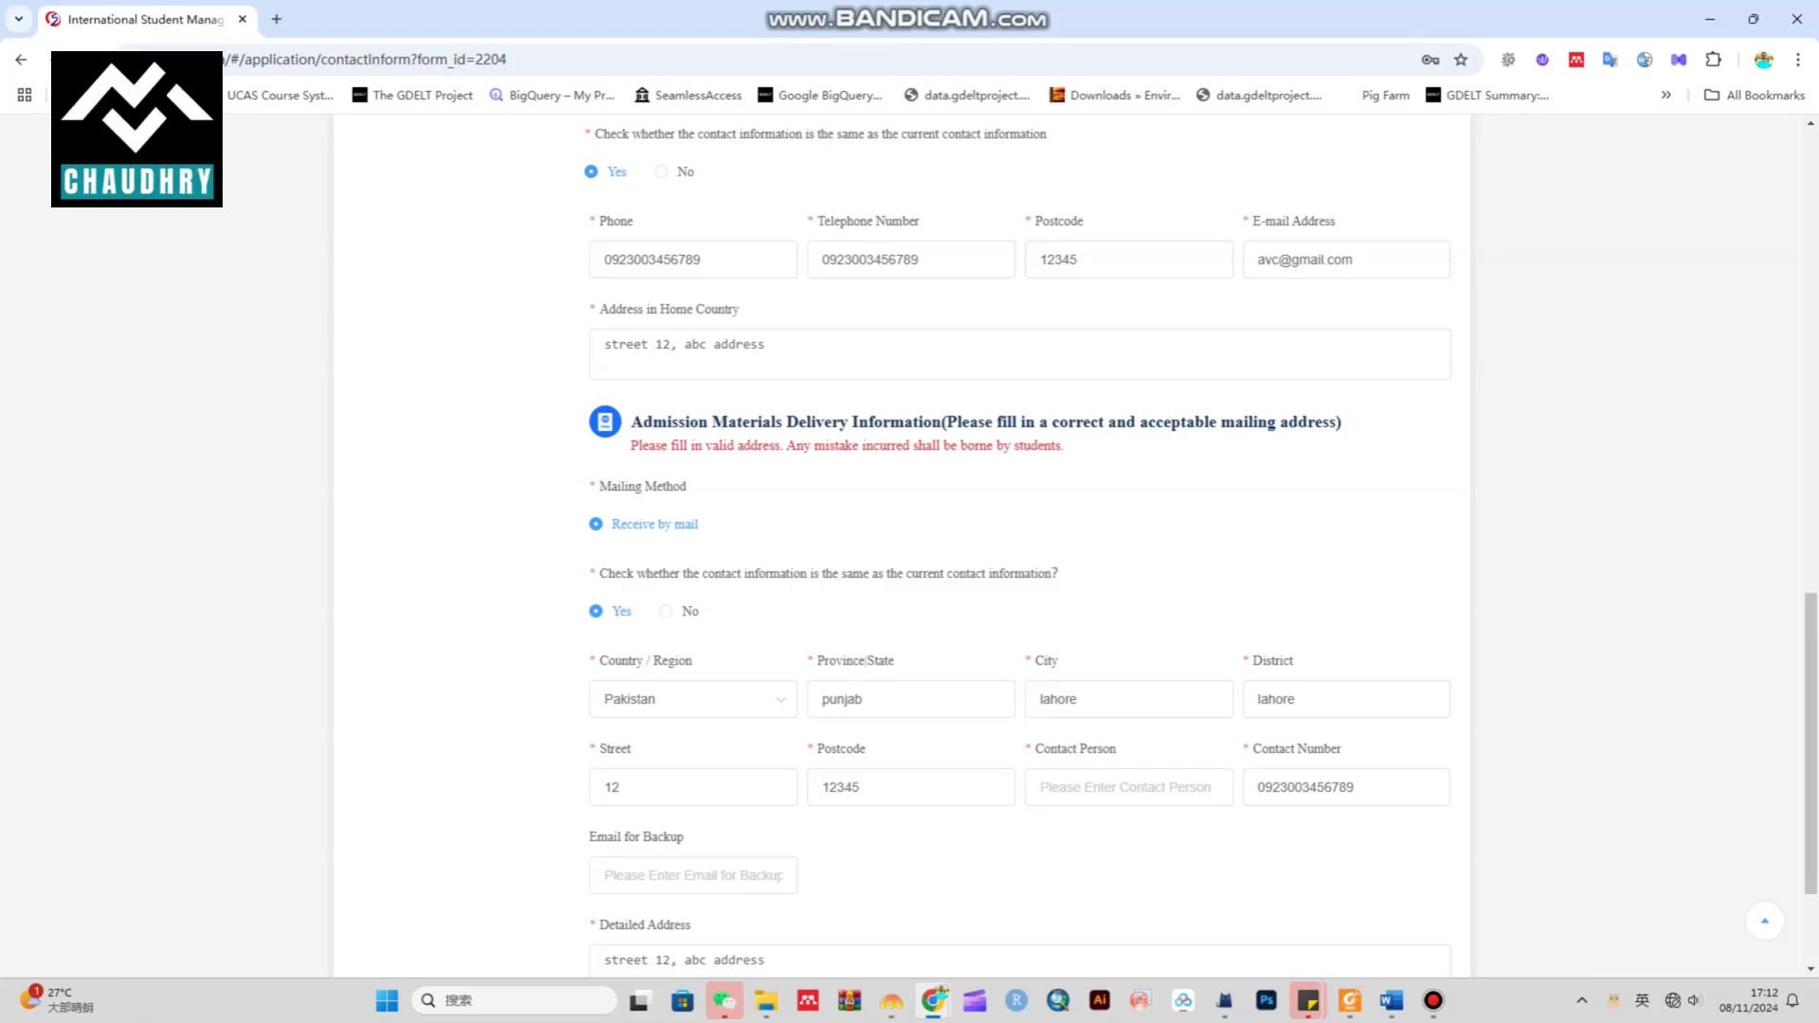
pyautogui.scroll(-2, 691, 597)
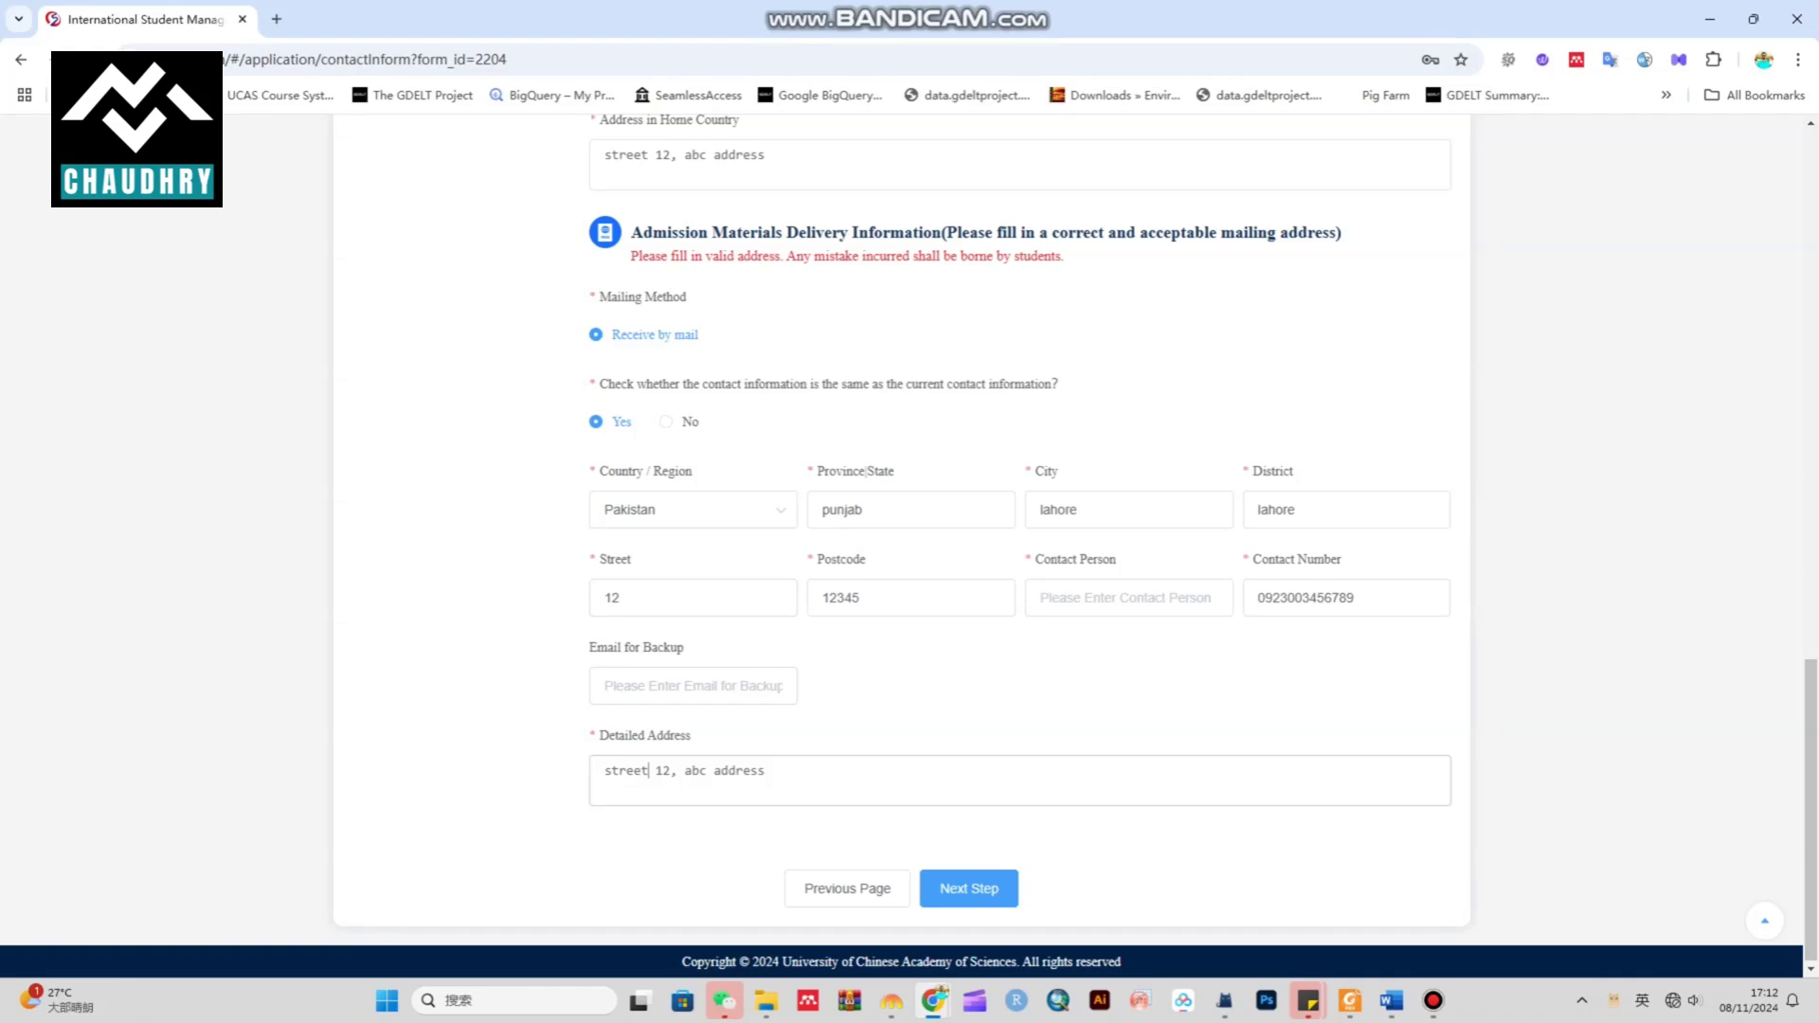
pyautogui.click(968, 888)
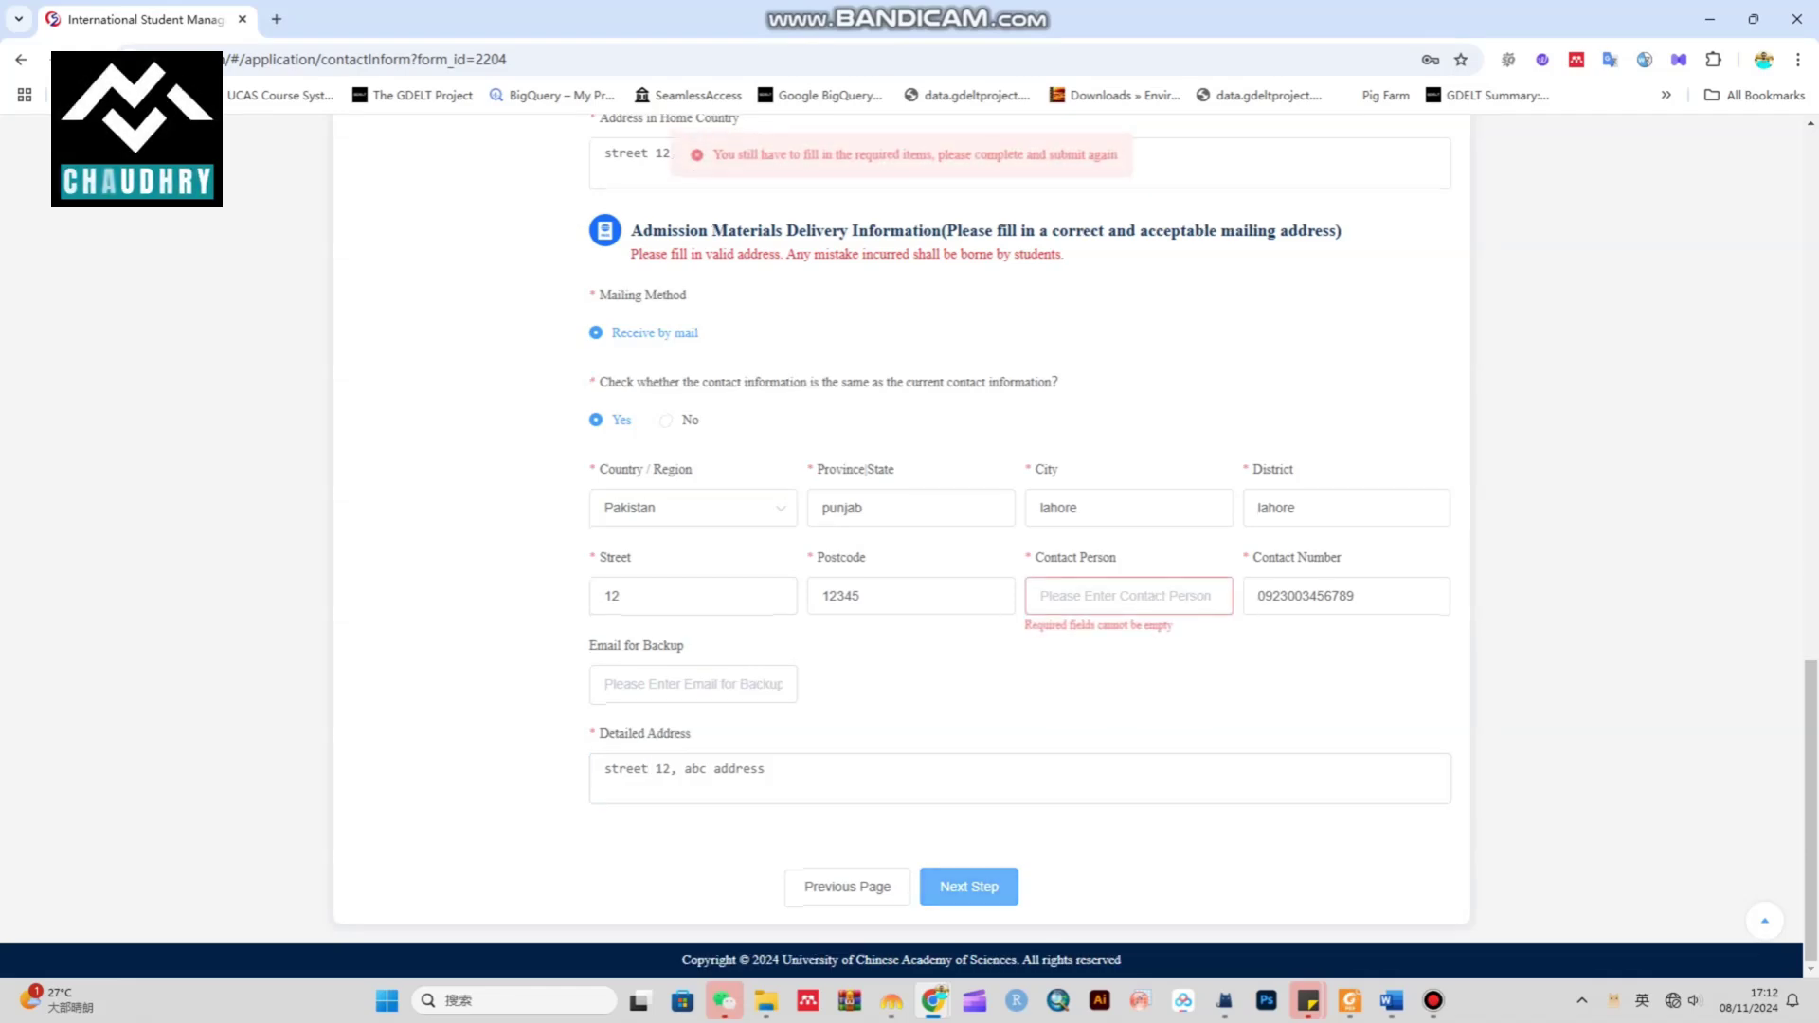
pyautogui.click(1041, 596)
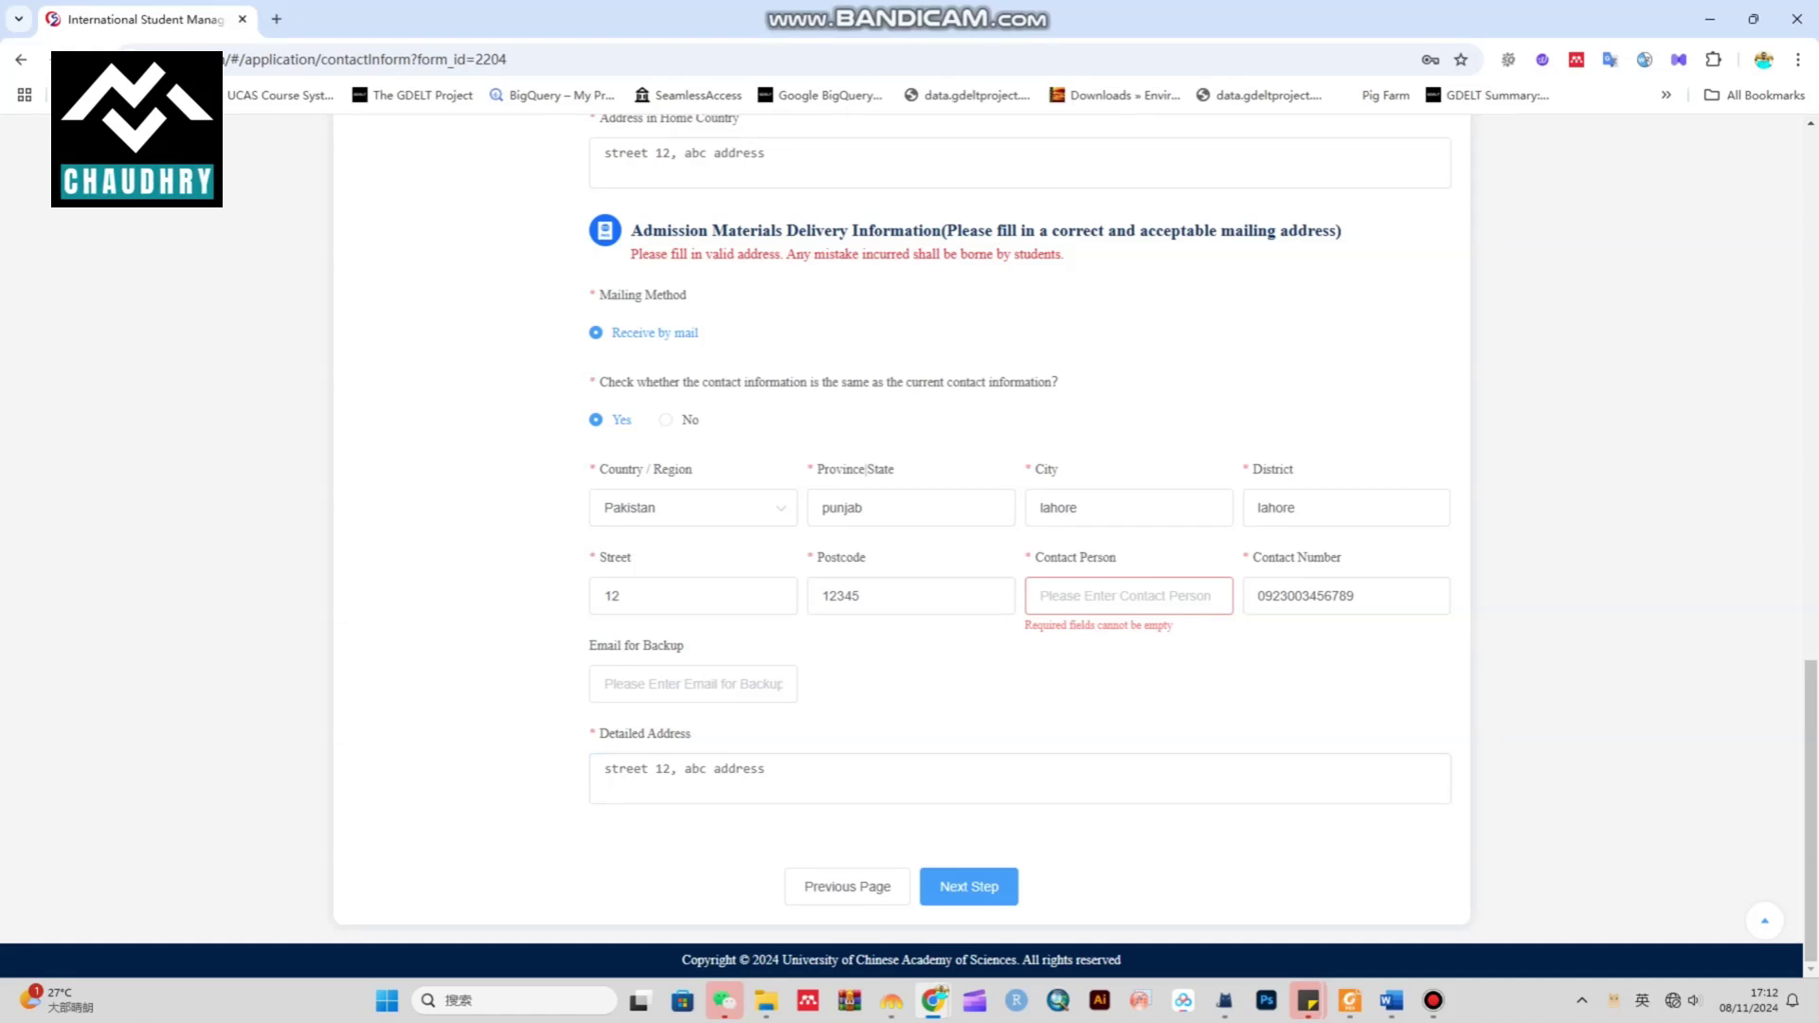
pyautogui.write('ali')
pyautogui.click(968, 886)
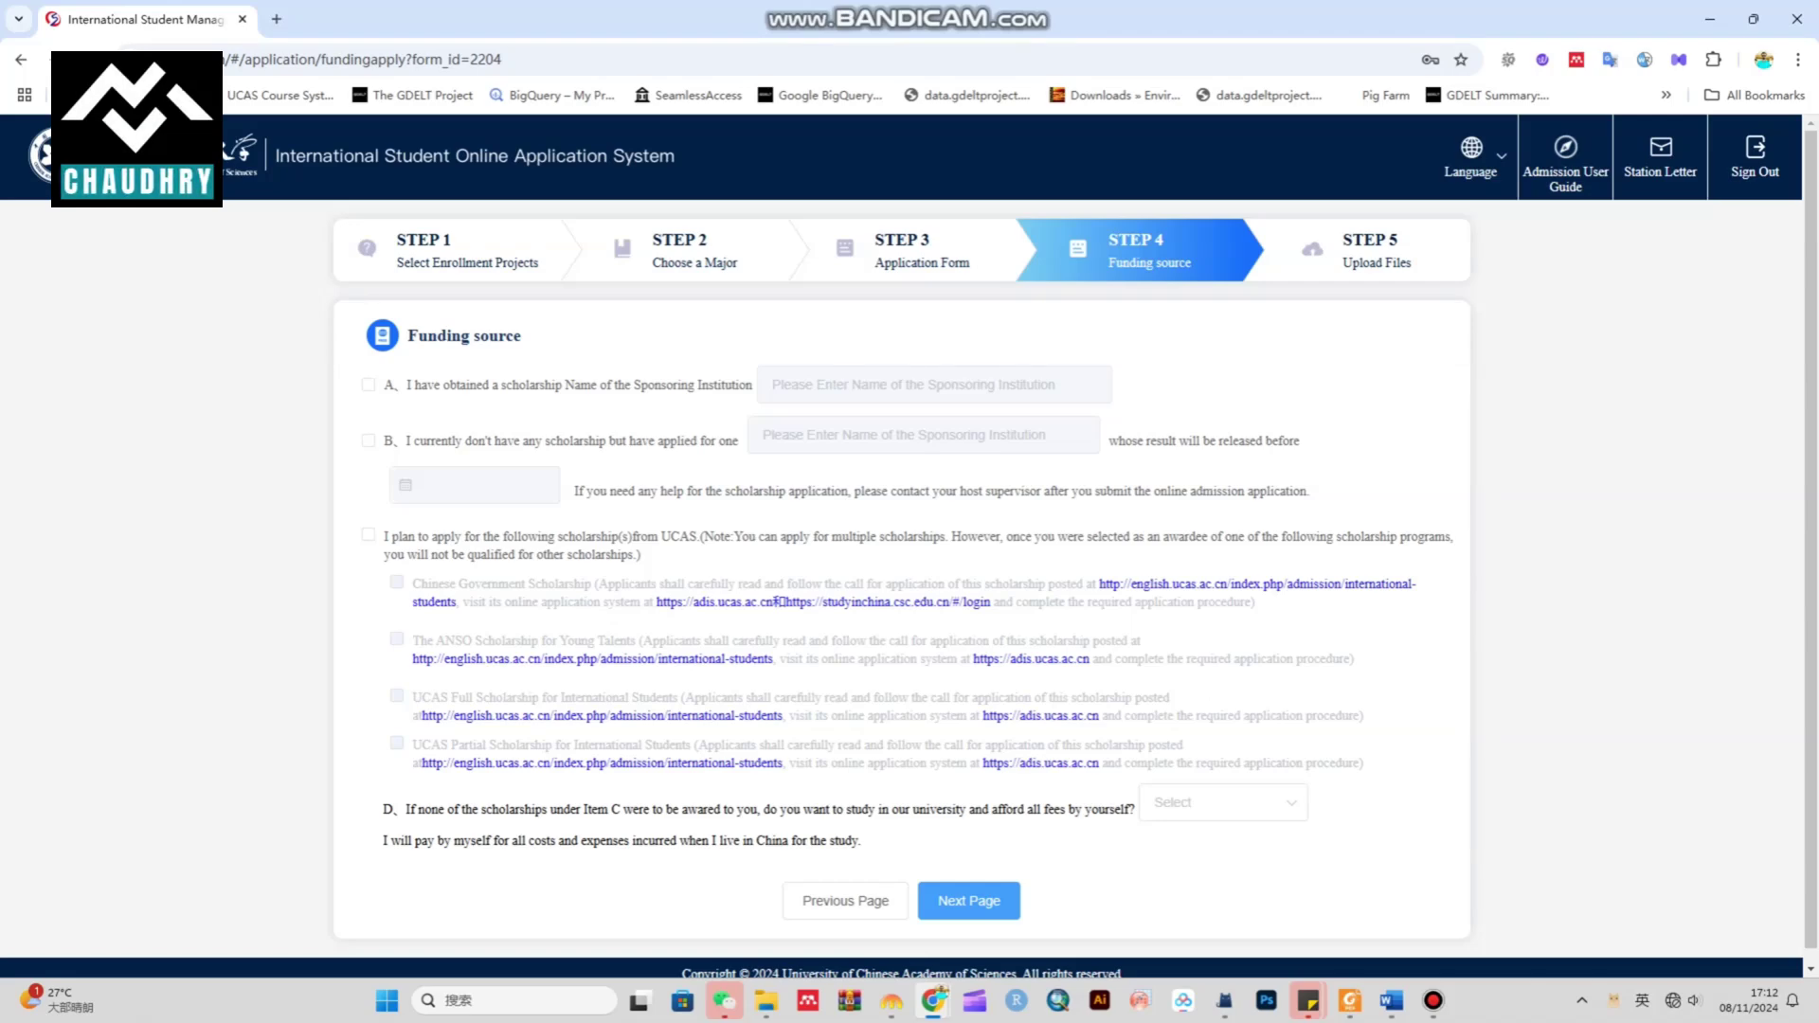
# After trying options A and B, settle on option C: planning to apply for UCAS scholarships
pyautogui.click(368, 385)
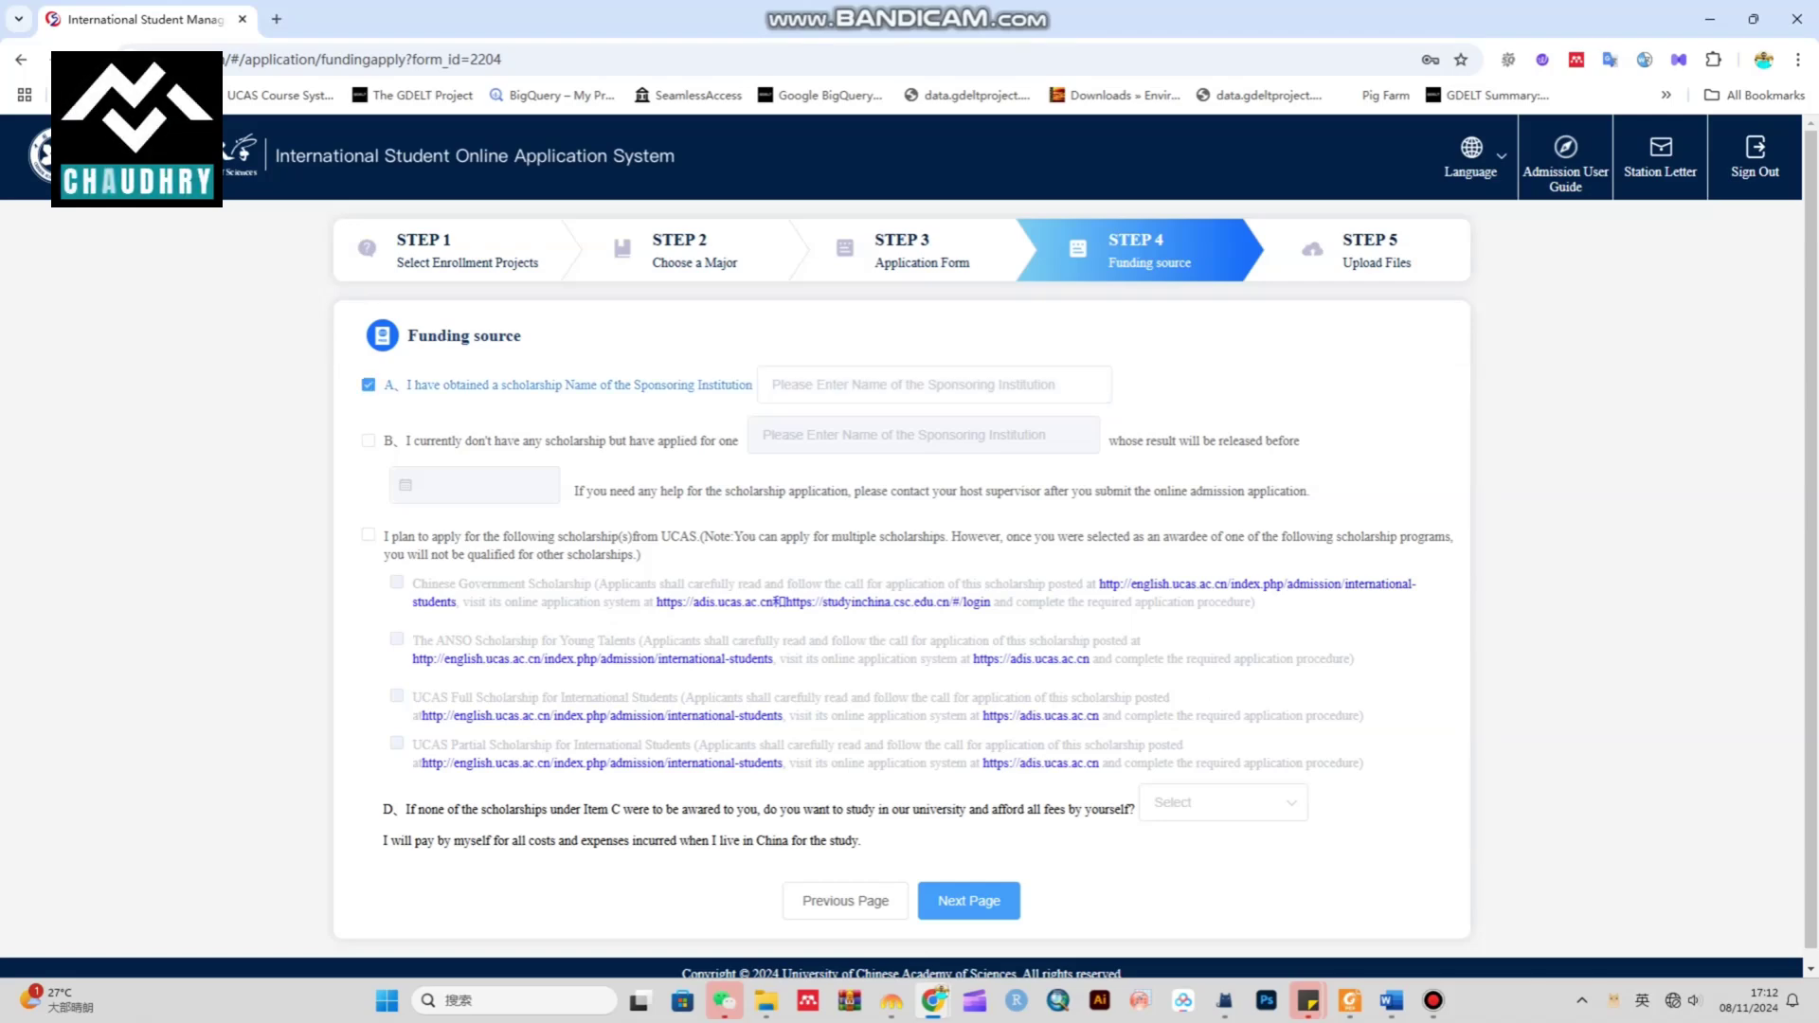
pyautogui.click(367, 384)
pyautogui.click(368, 441)
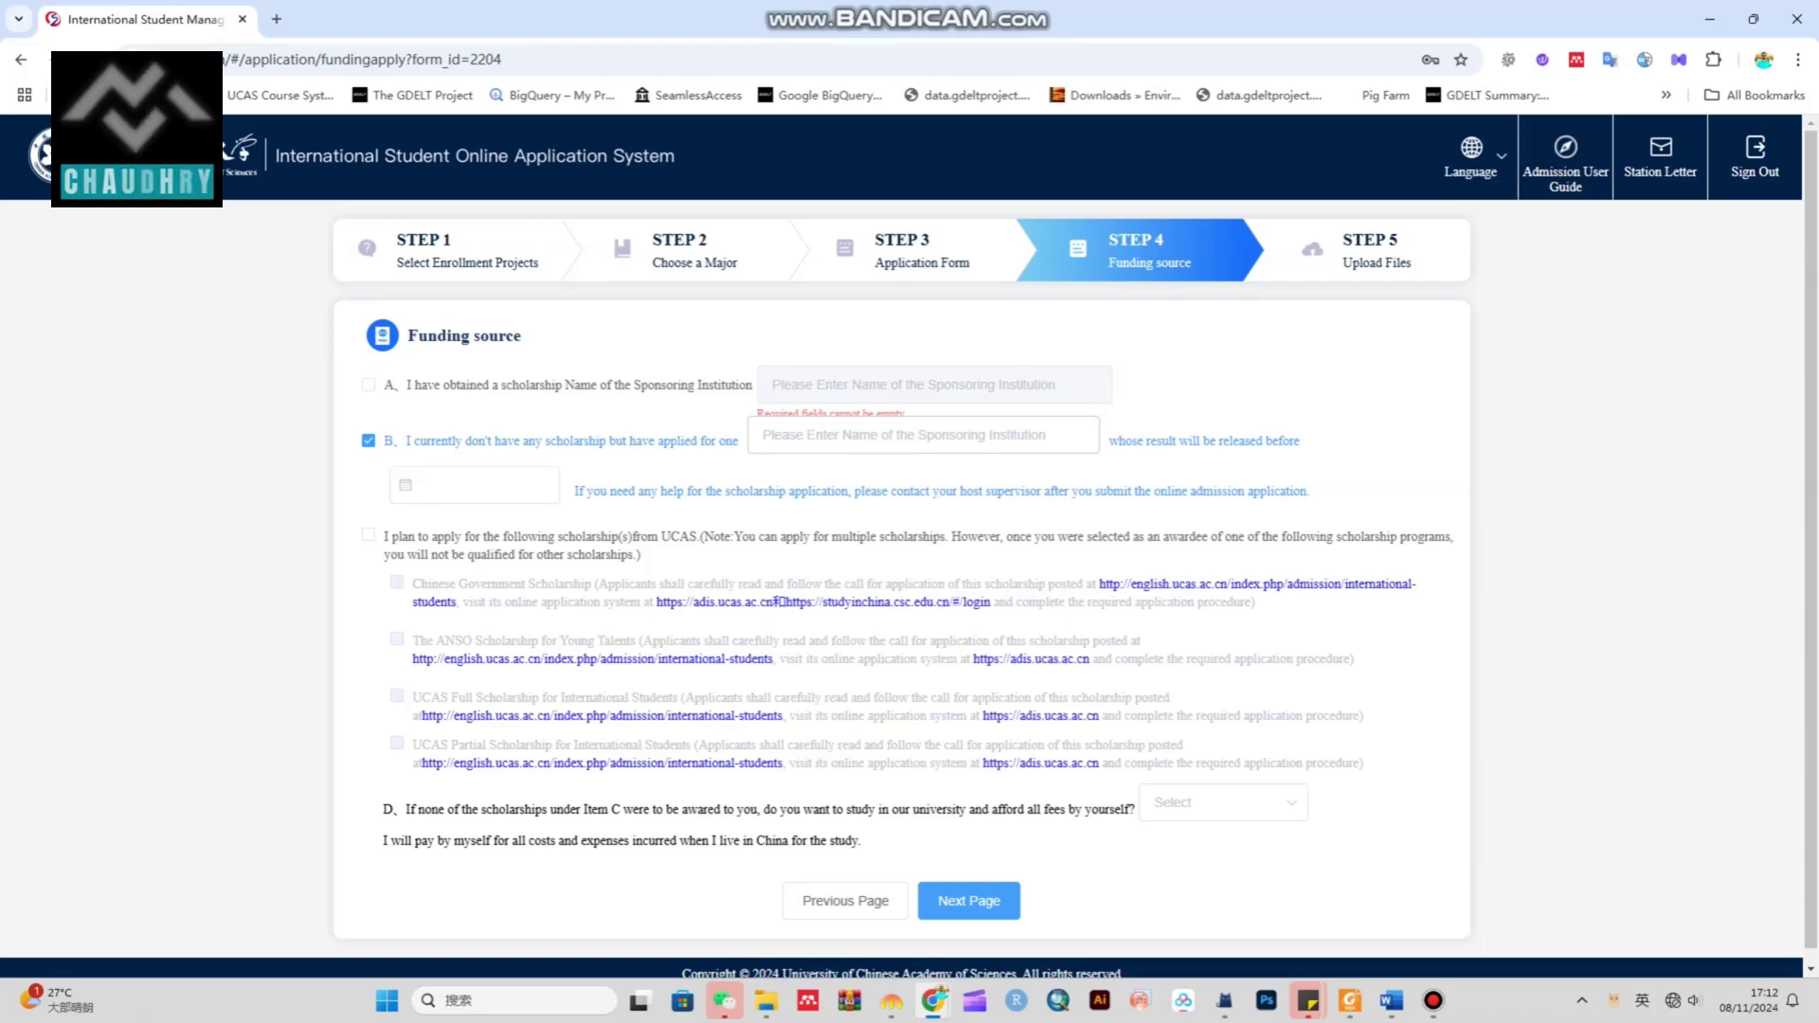
pyautogui.click(368, 440)
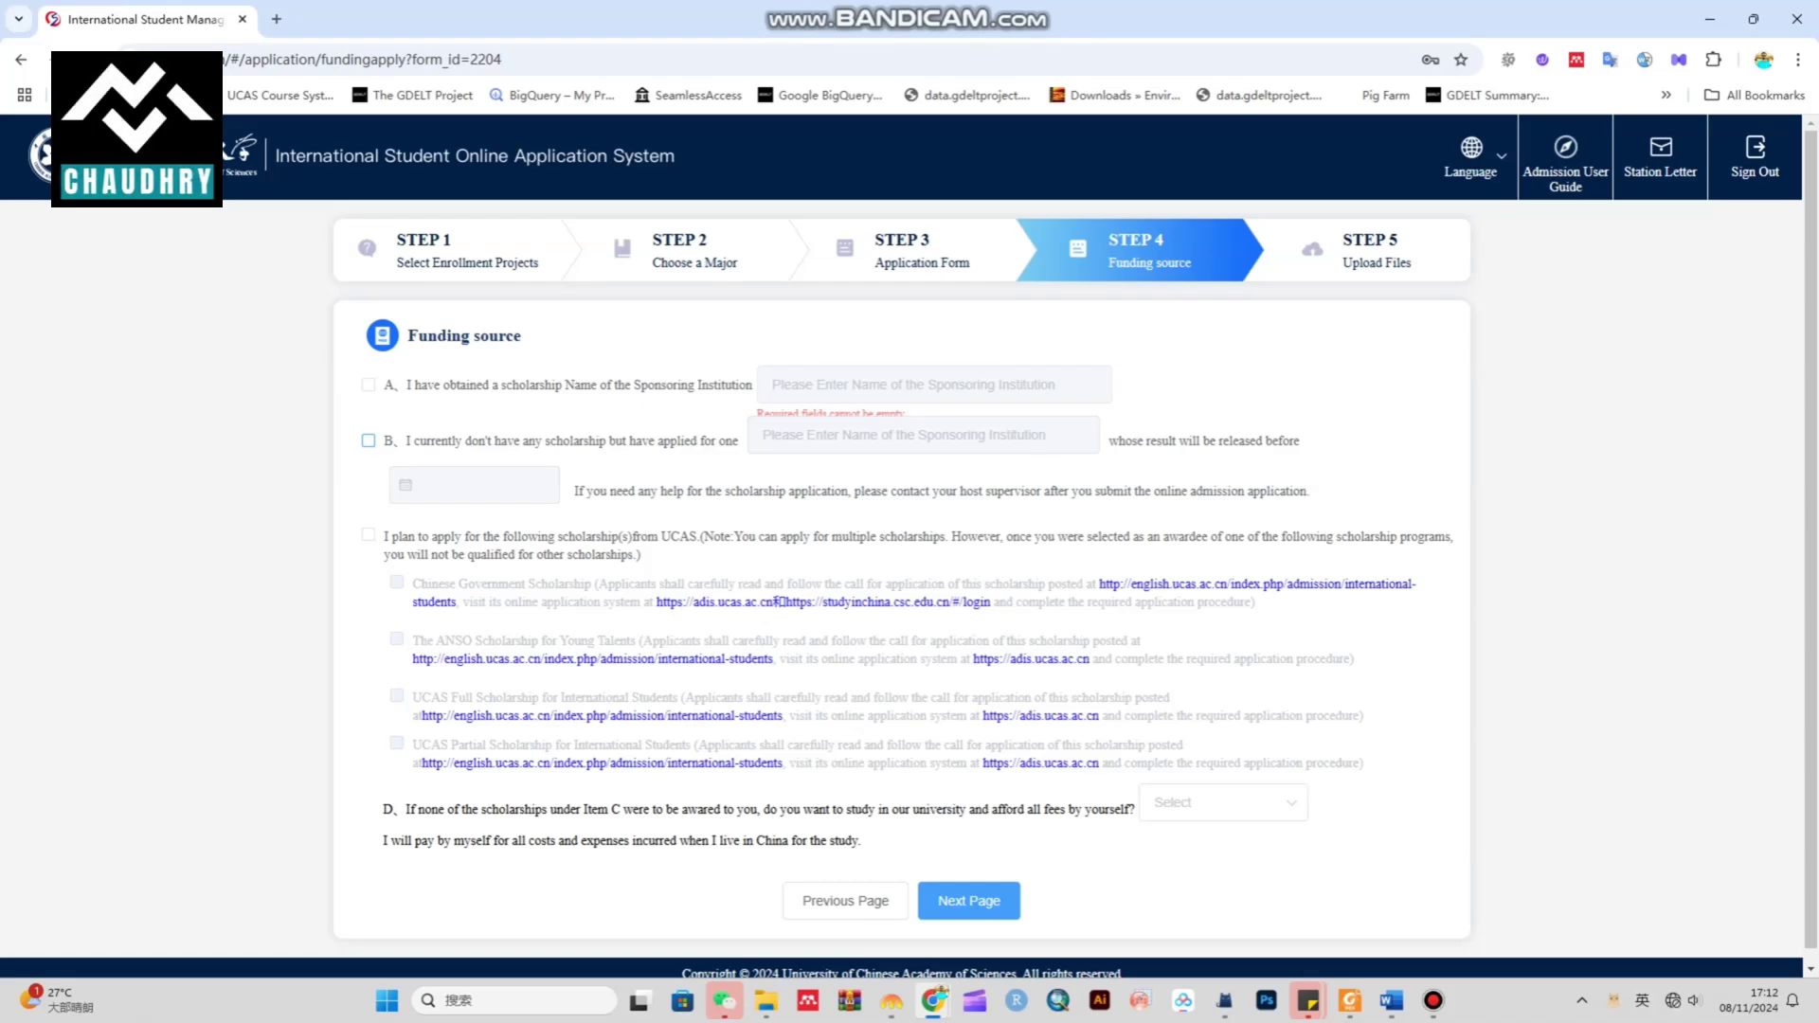
pyautogui.click(368, 535)
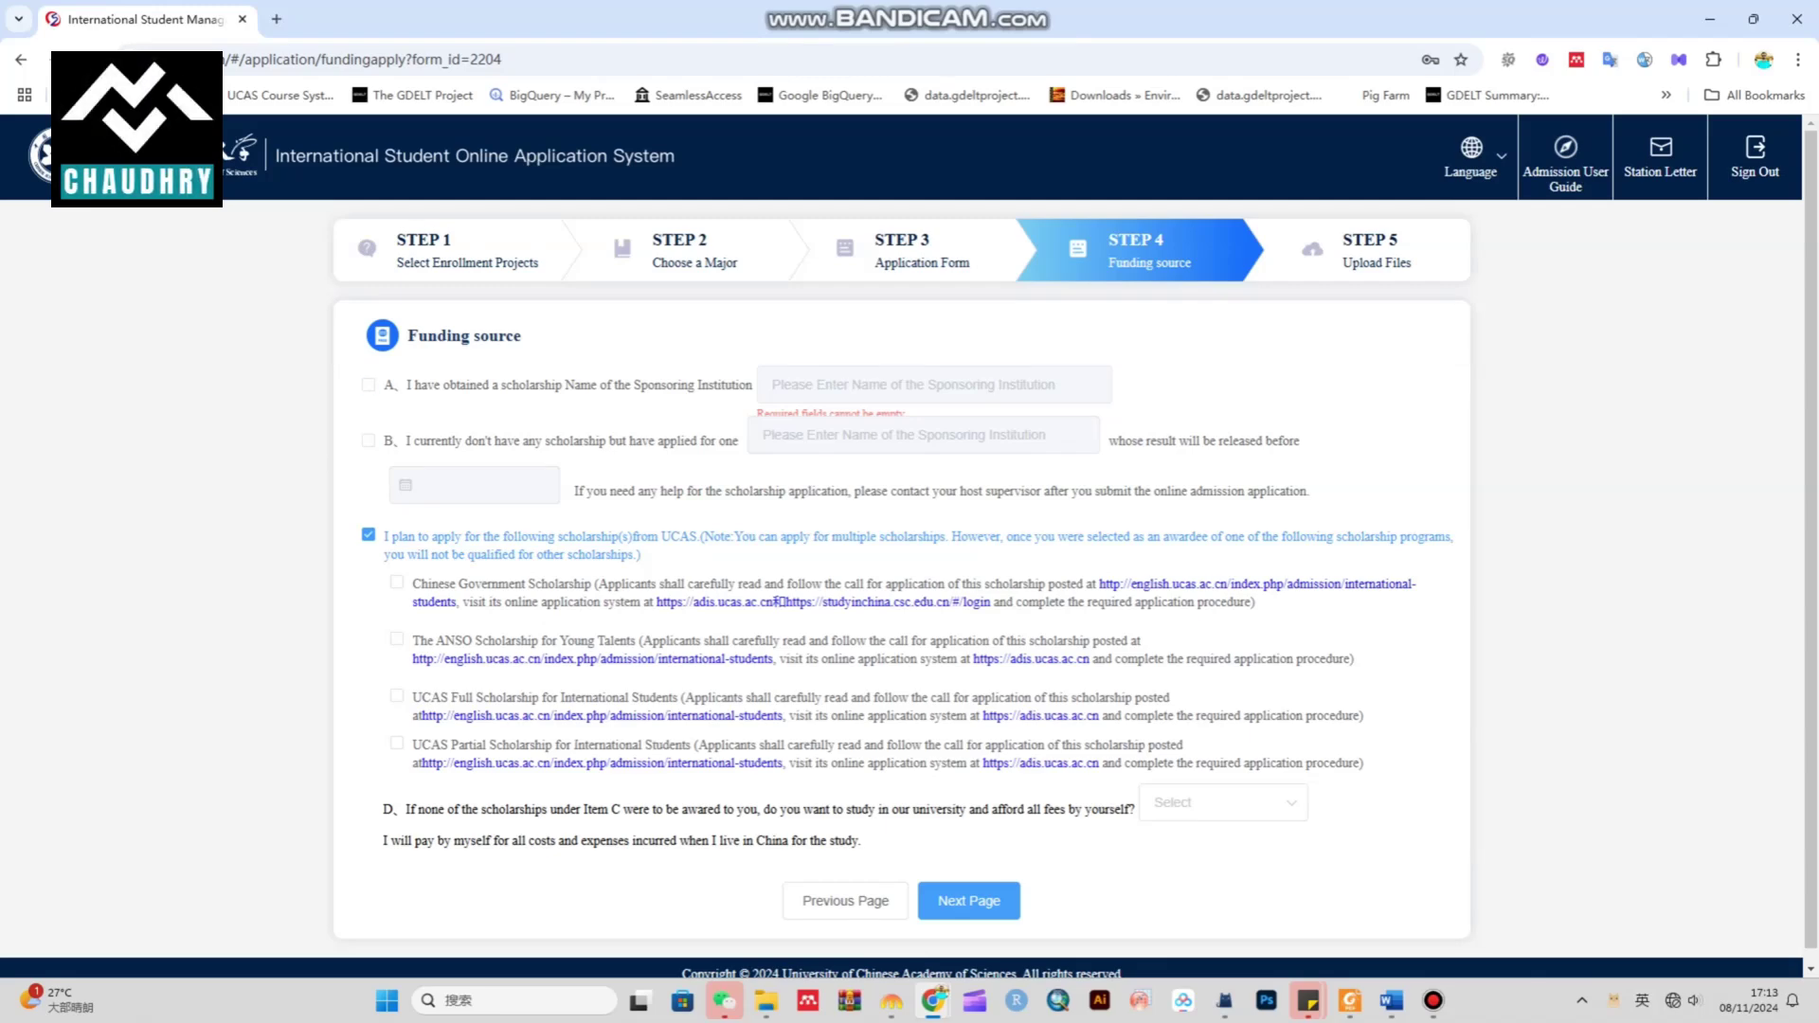
# Tick the Chinese Government Scholarship and examine its CSC Series NO. field
pyautogui.click(397, 582)
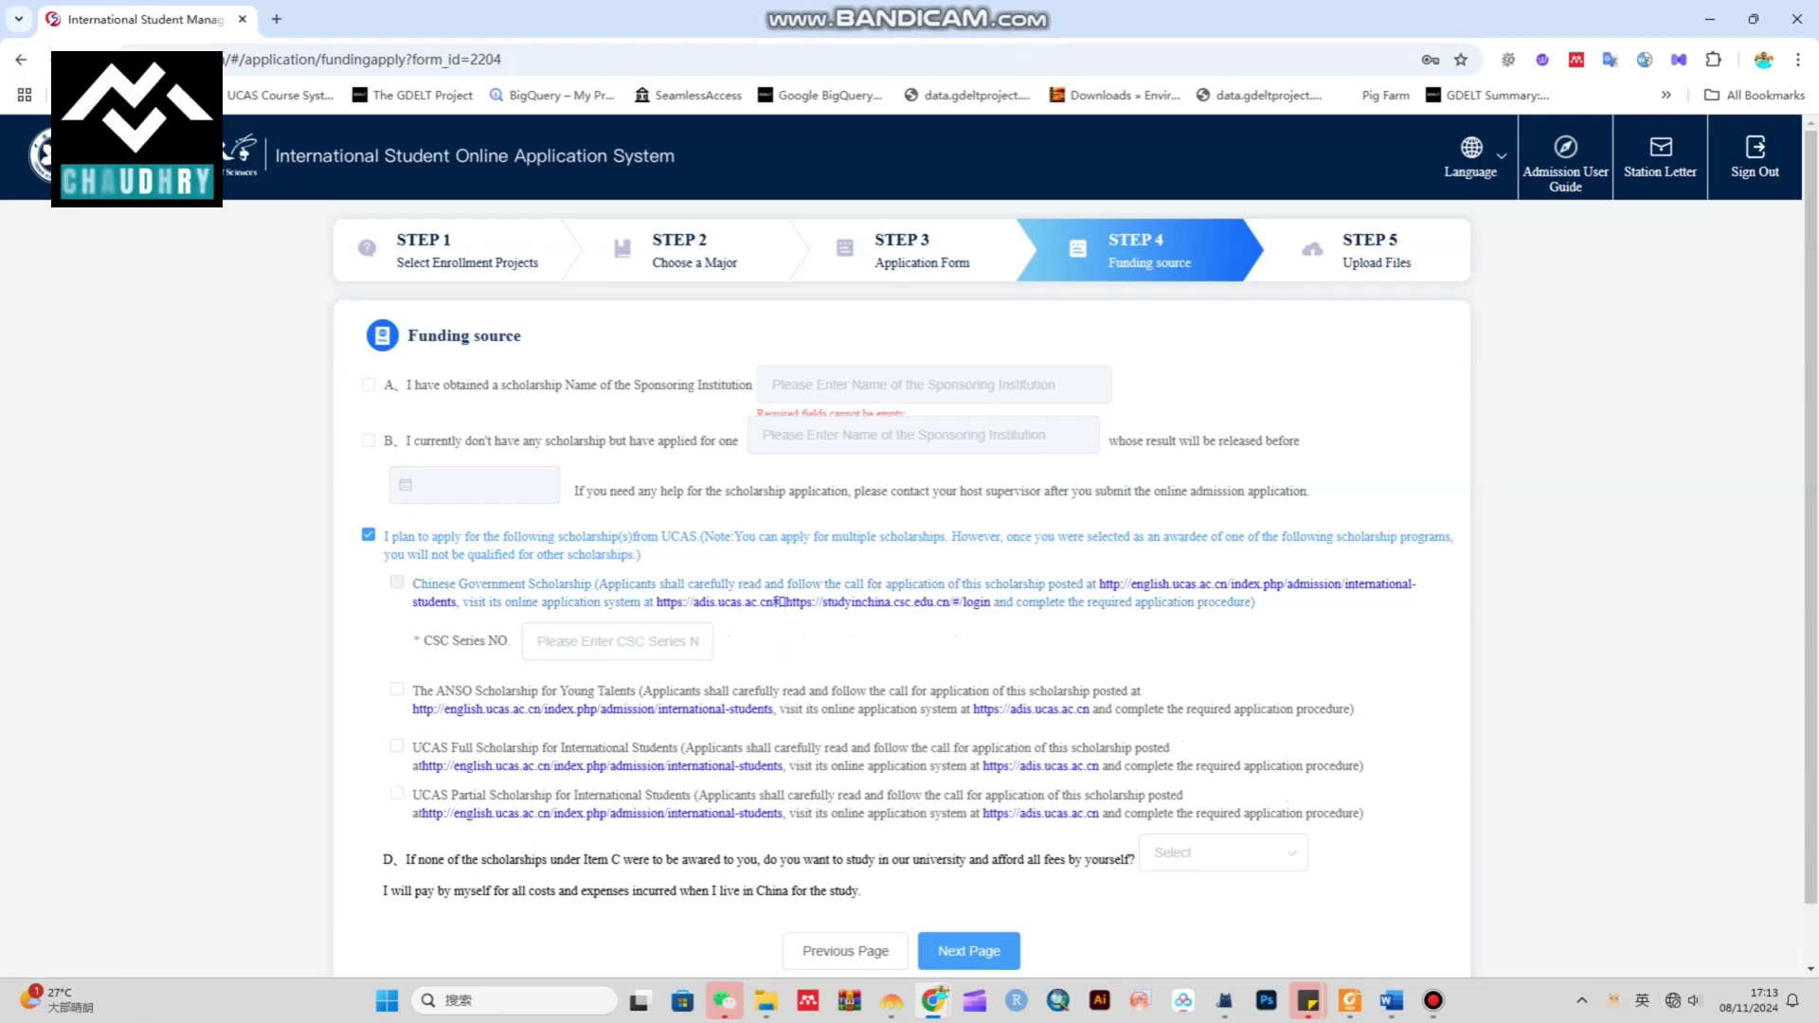
pyautogui.click(616, 641)
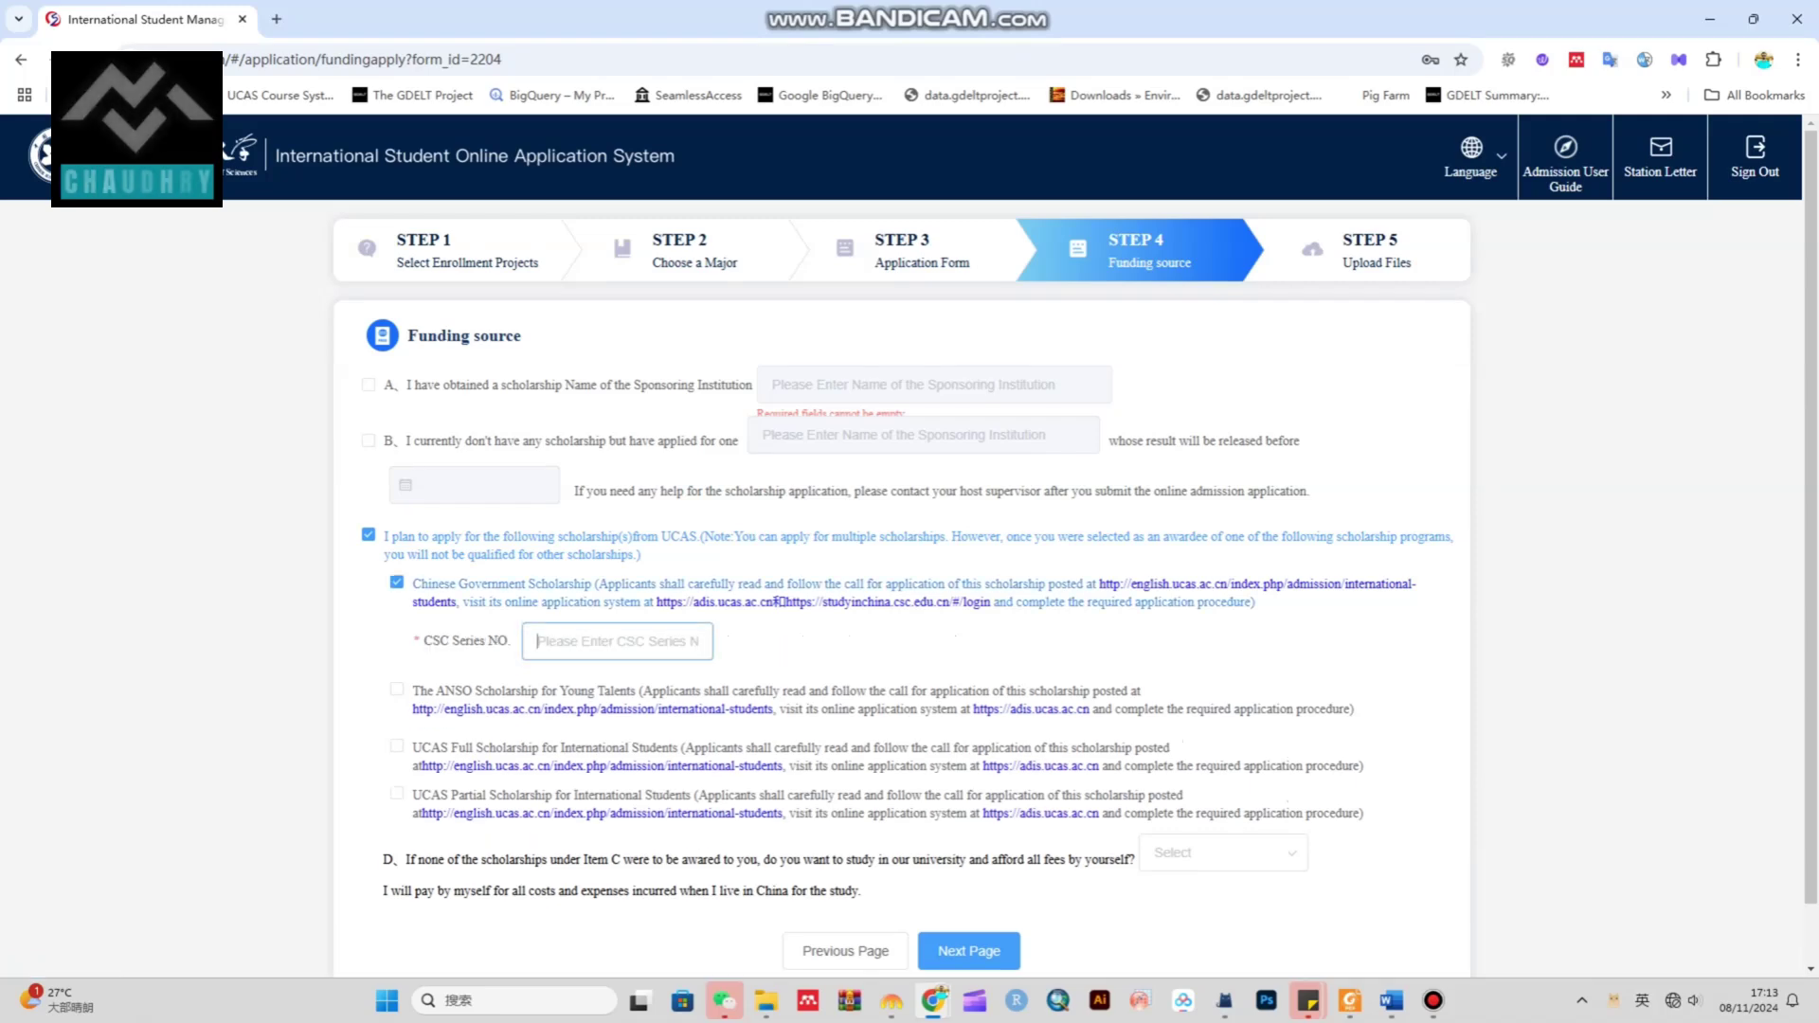
pyautogui.moveTo(432, 641); pyautogui.dragTo(512, 641)
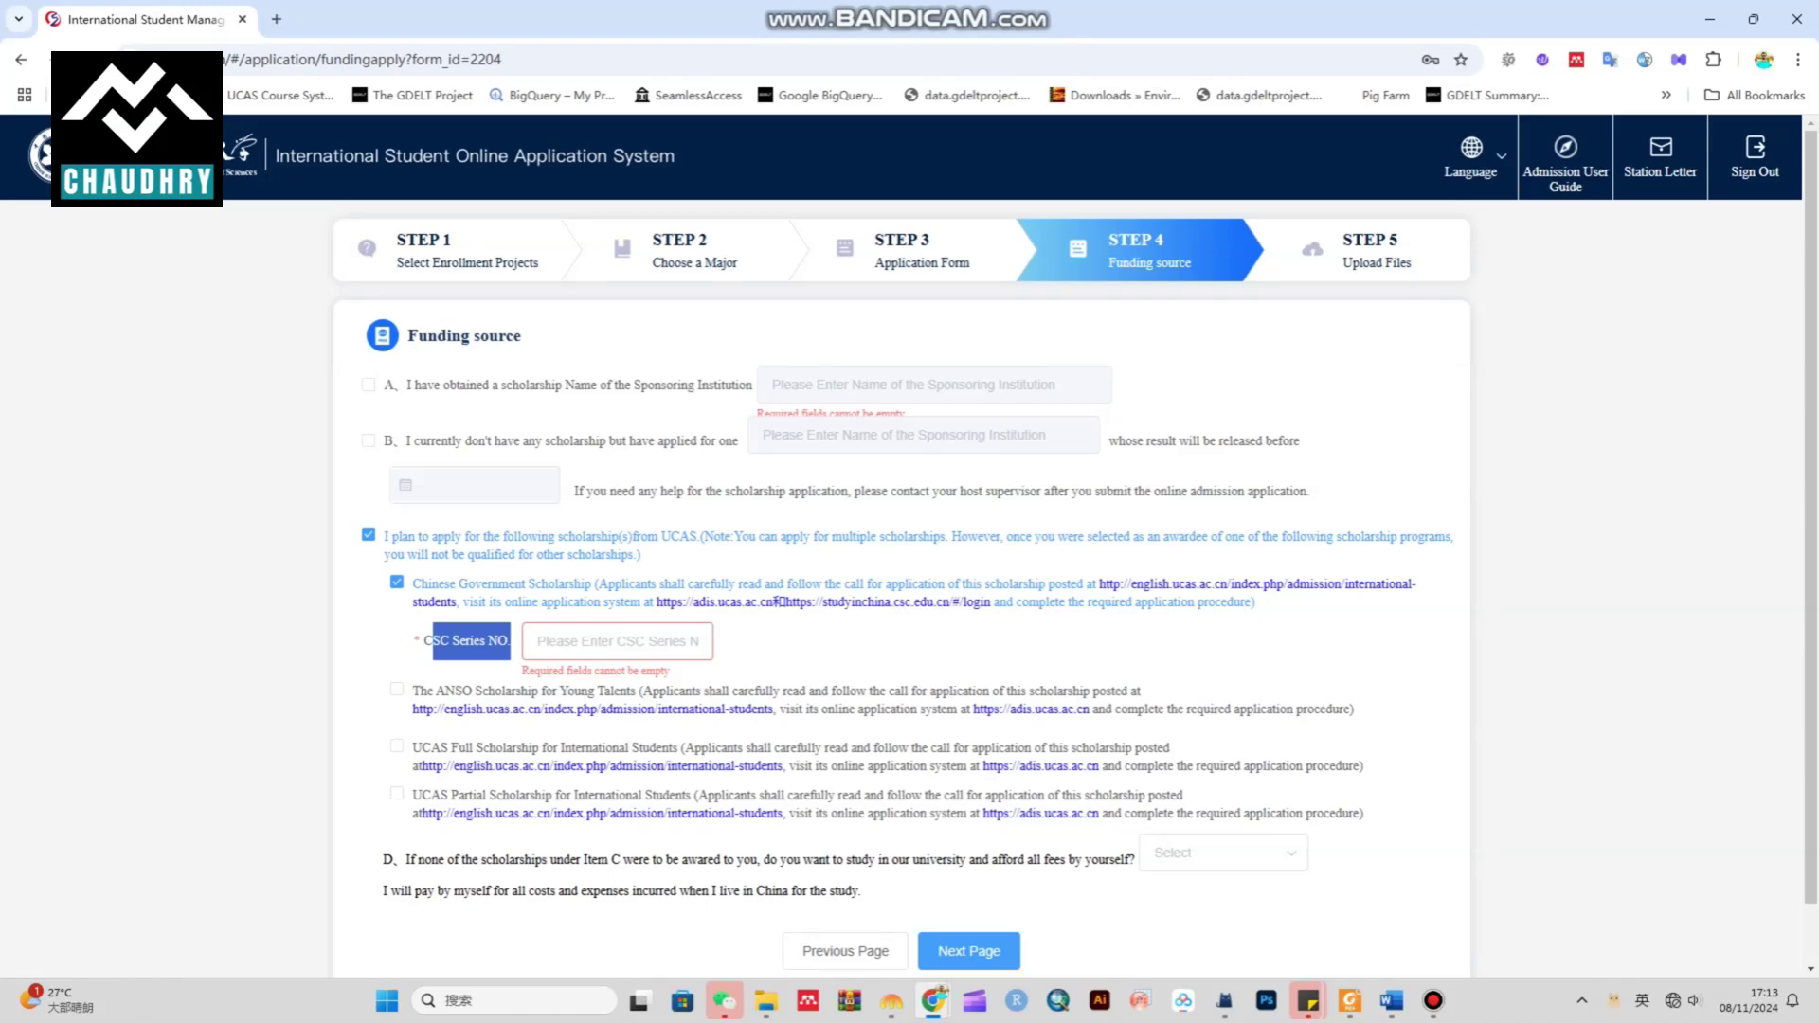
pyautogui.click(538, 641)
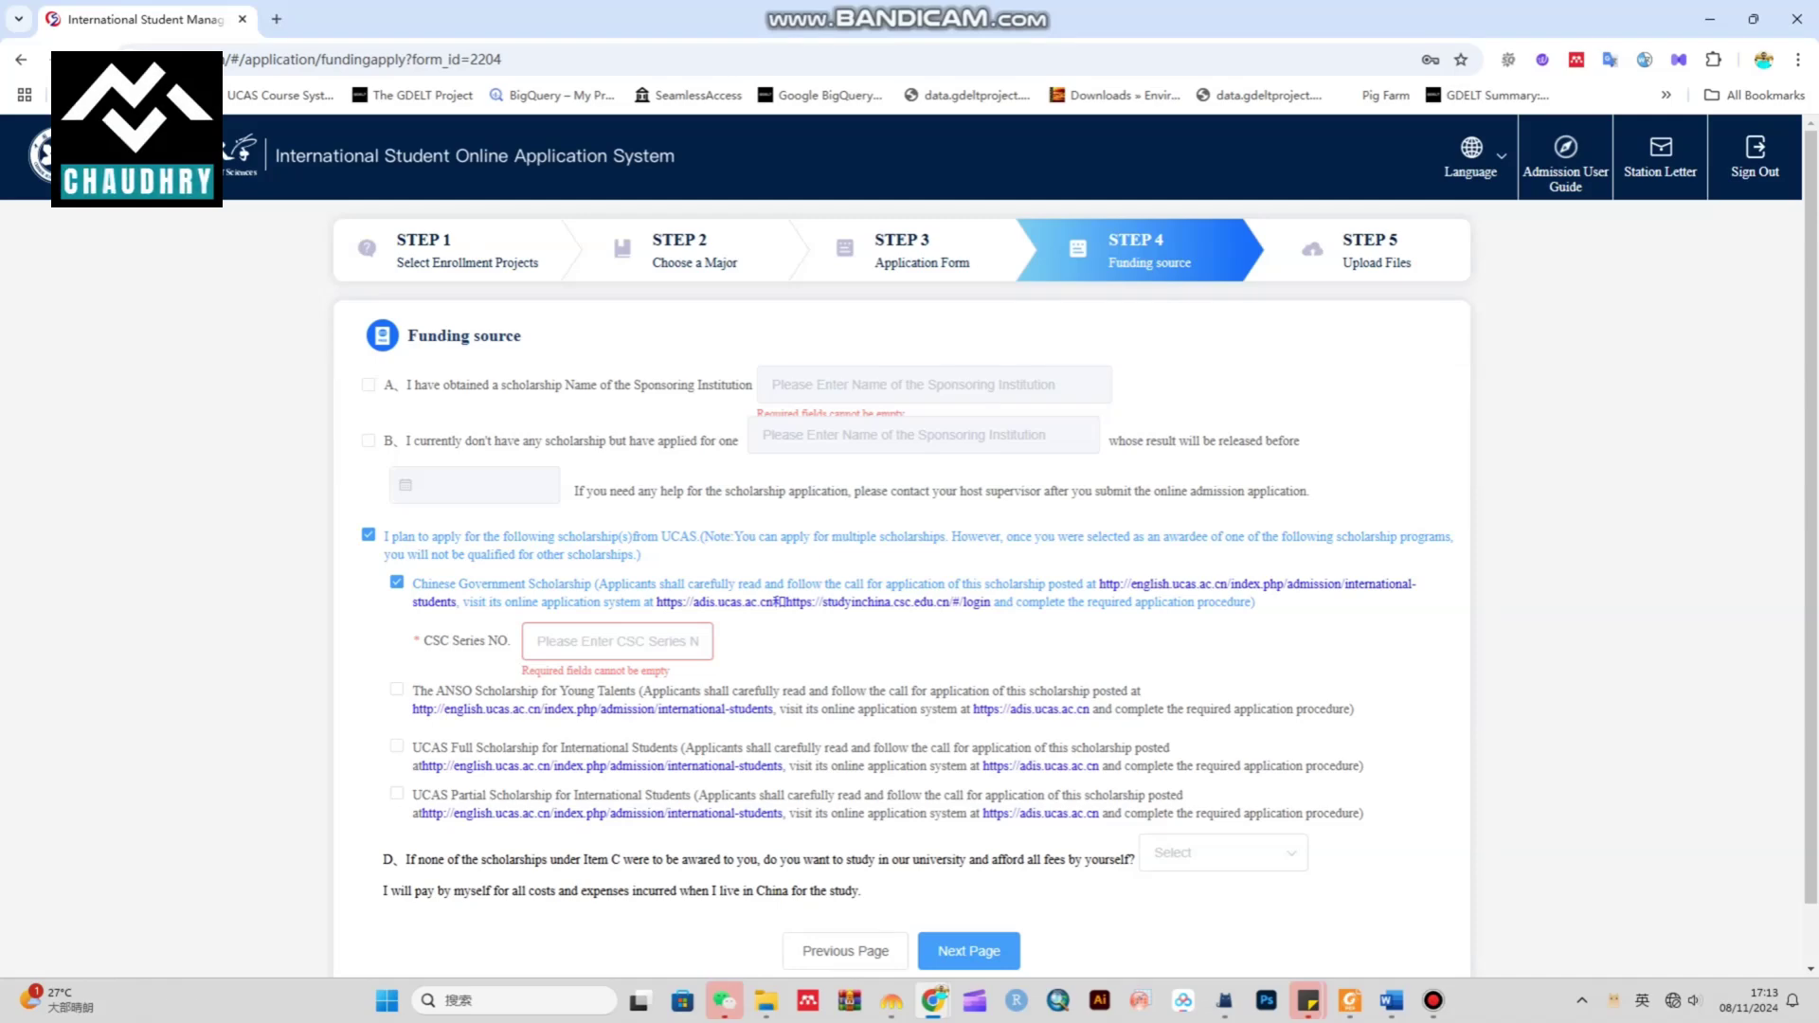
pyautogui.click(618, 641)
pyautogui.moveTo(432, 640); pyautogui.dragTo(510, 640)
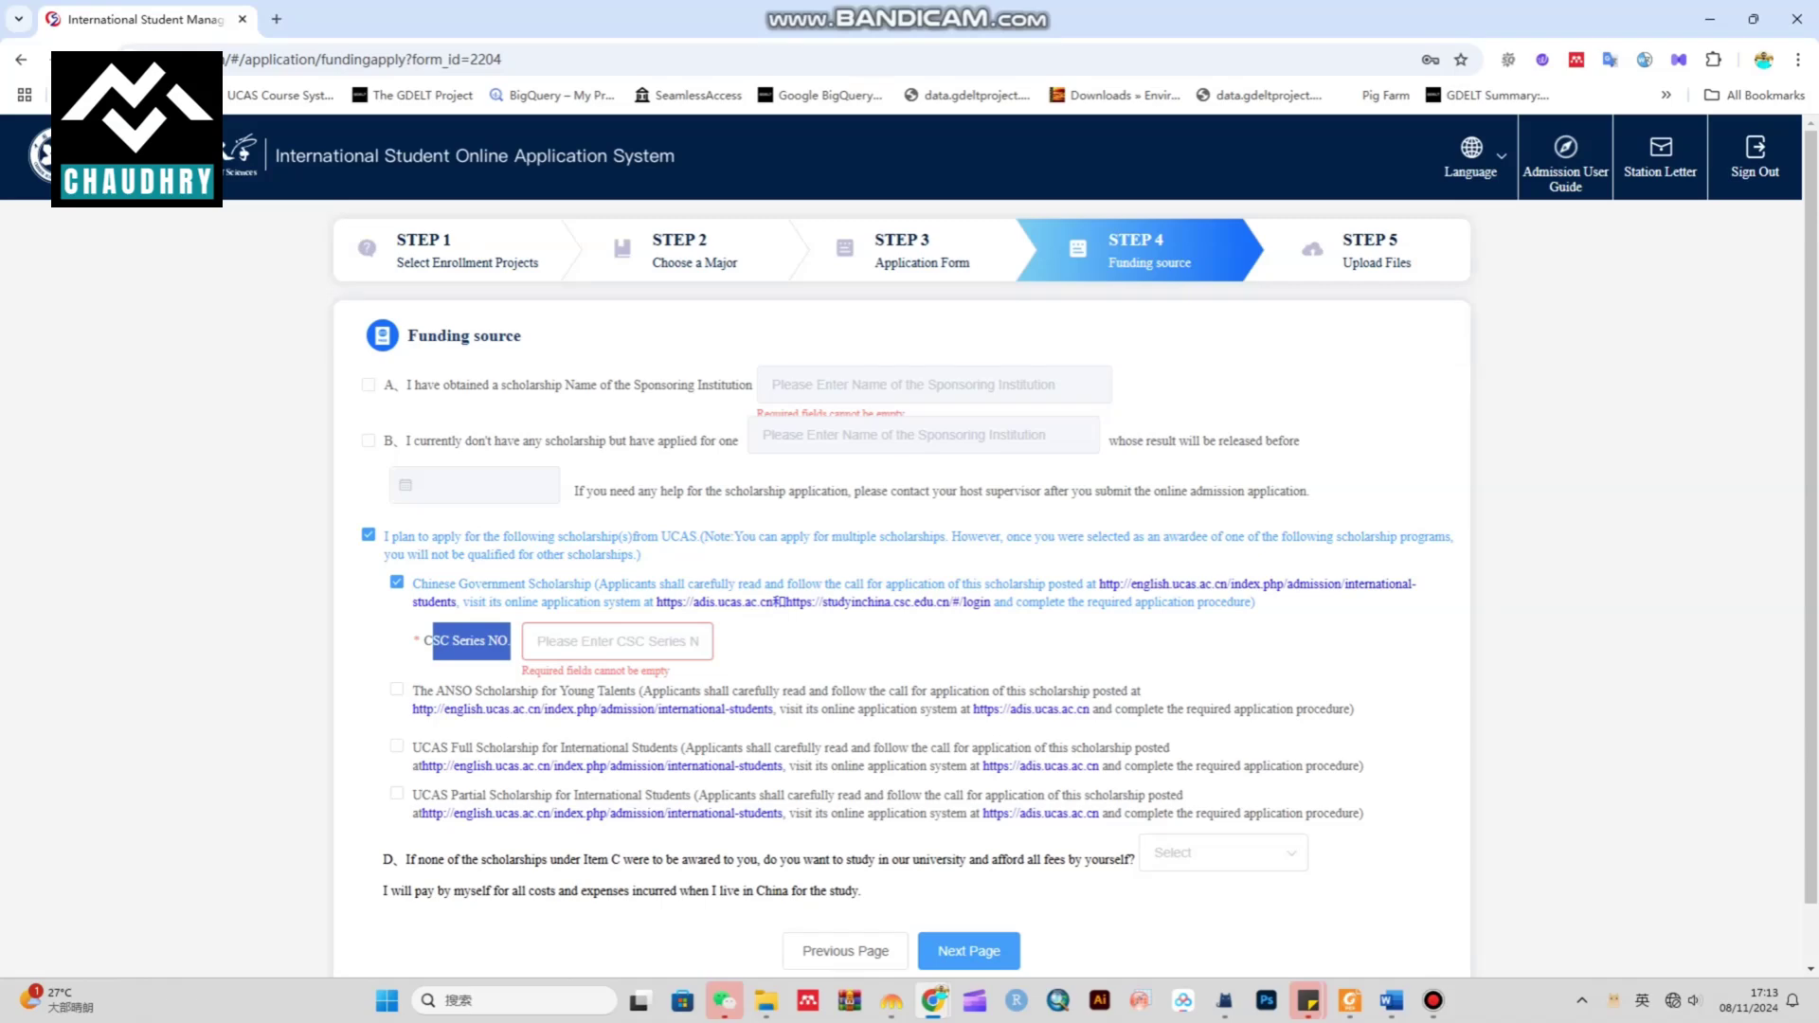
pyautogui.click(537, 642)
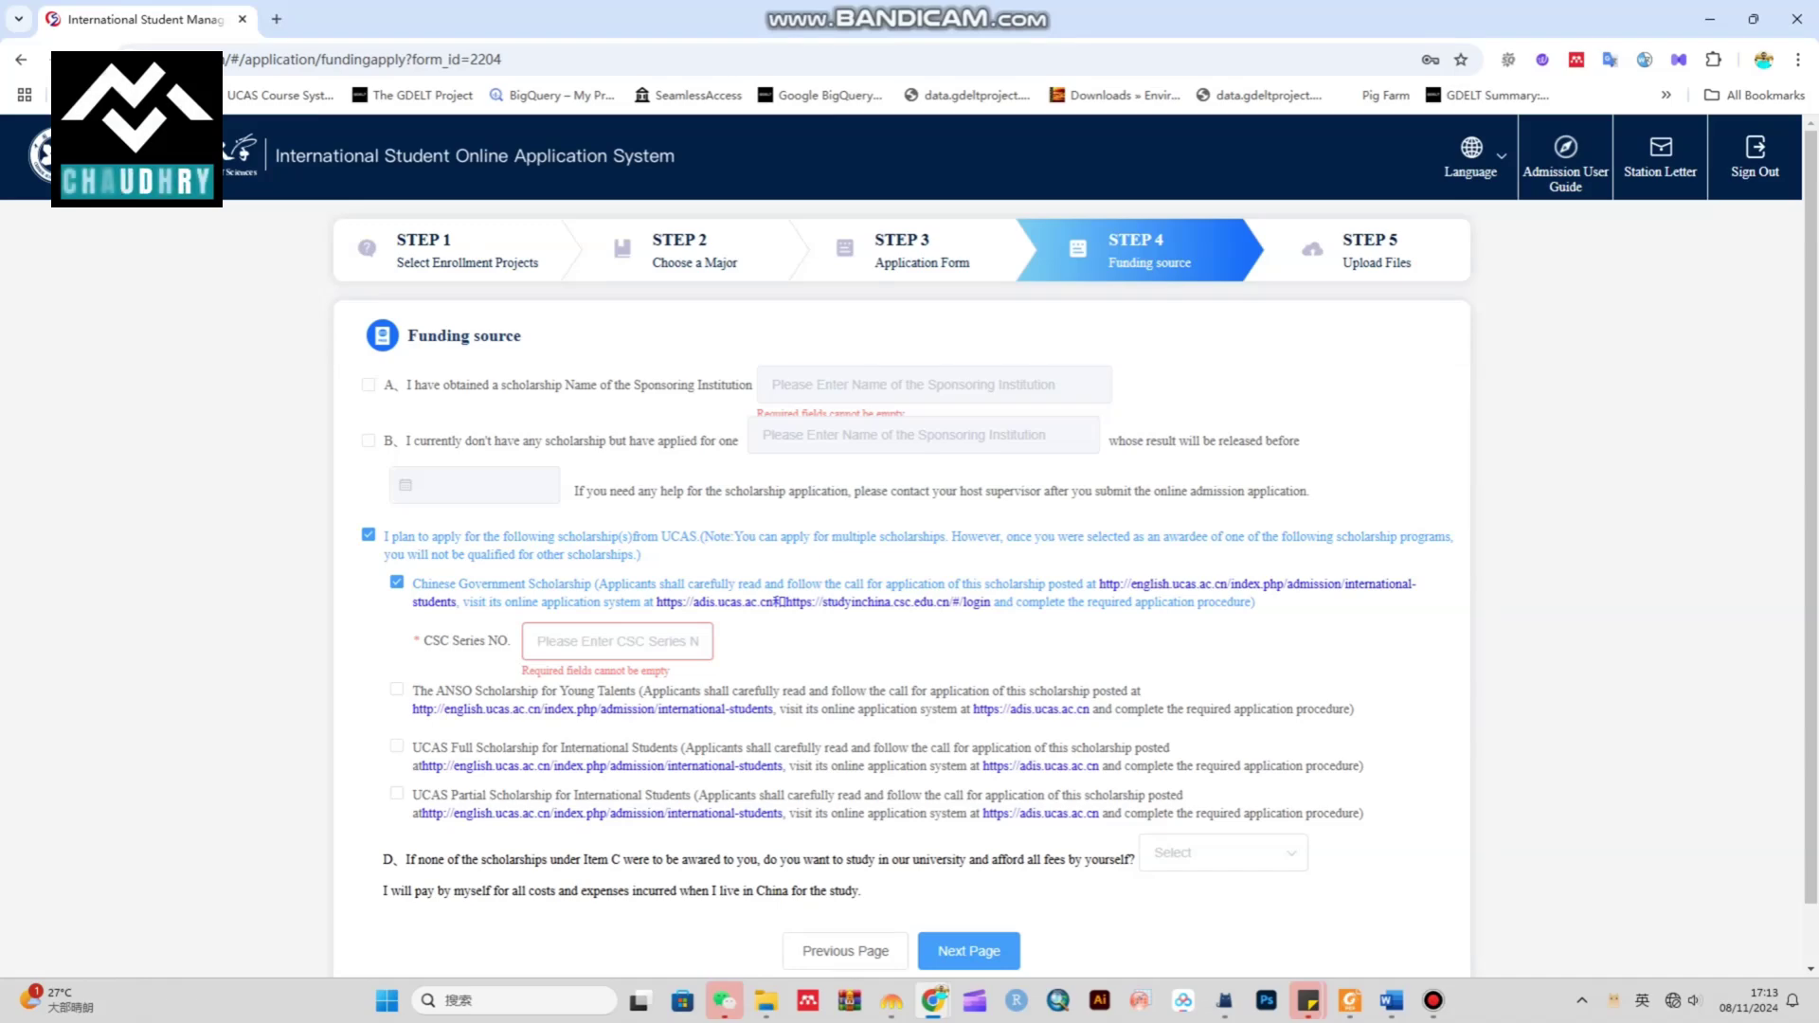
# Also tick ANSO and UCAS Full scholarships, agreeing to ANSO-CAS-TWAS/UNESCO PhD consideration
pyautogui.click(396, 689)
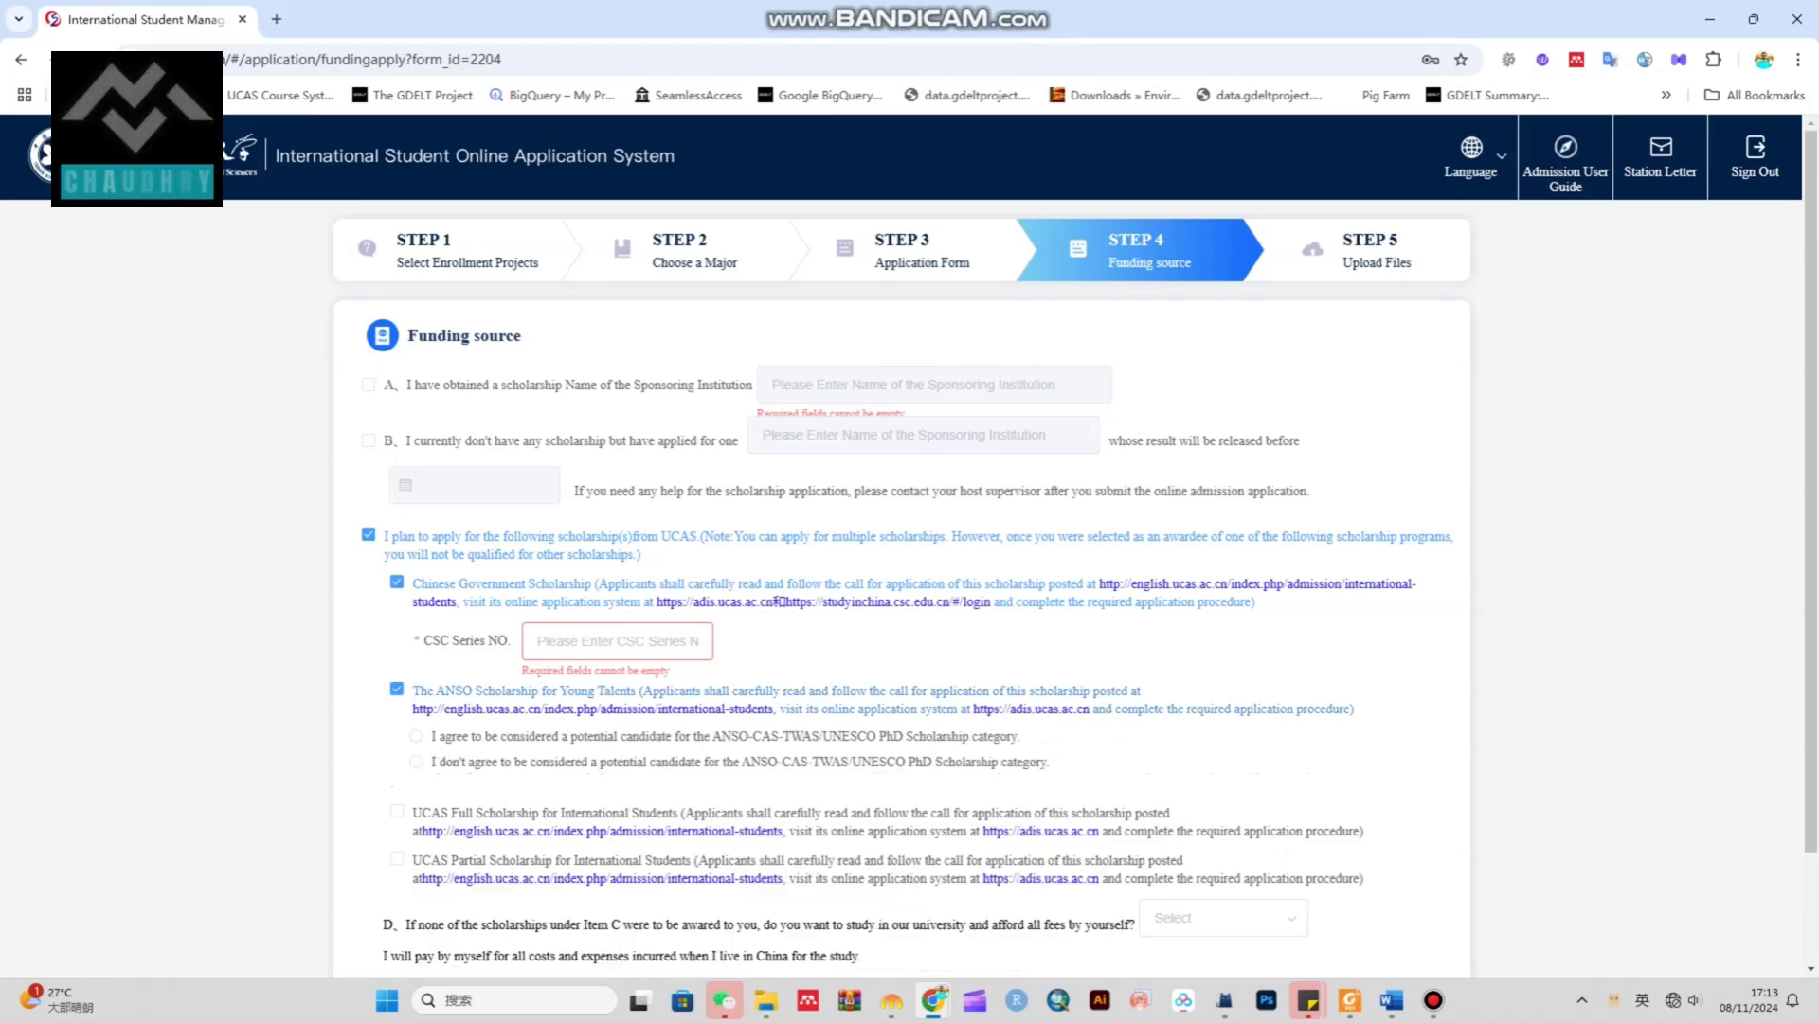
pyautogui.click(396, 811)
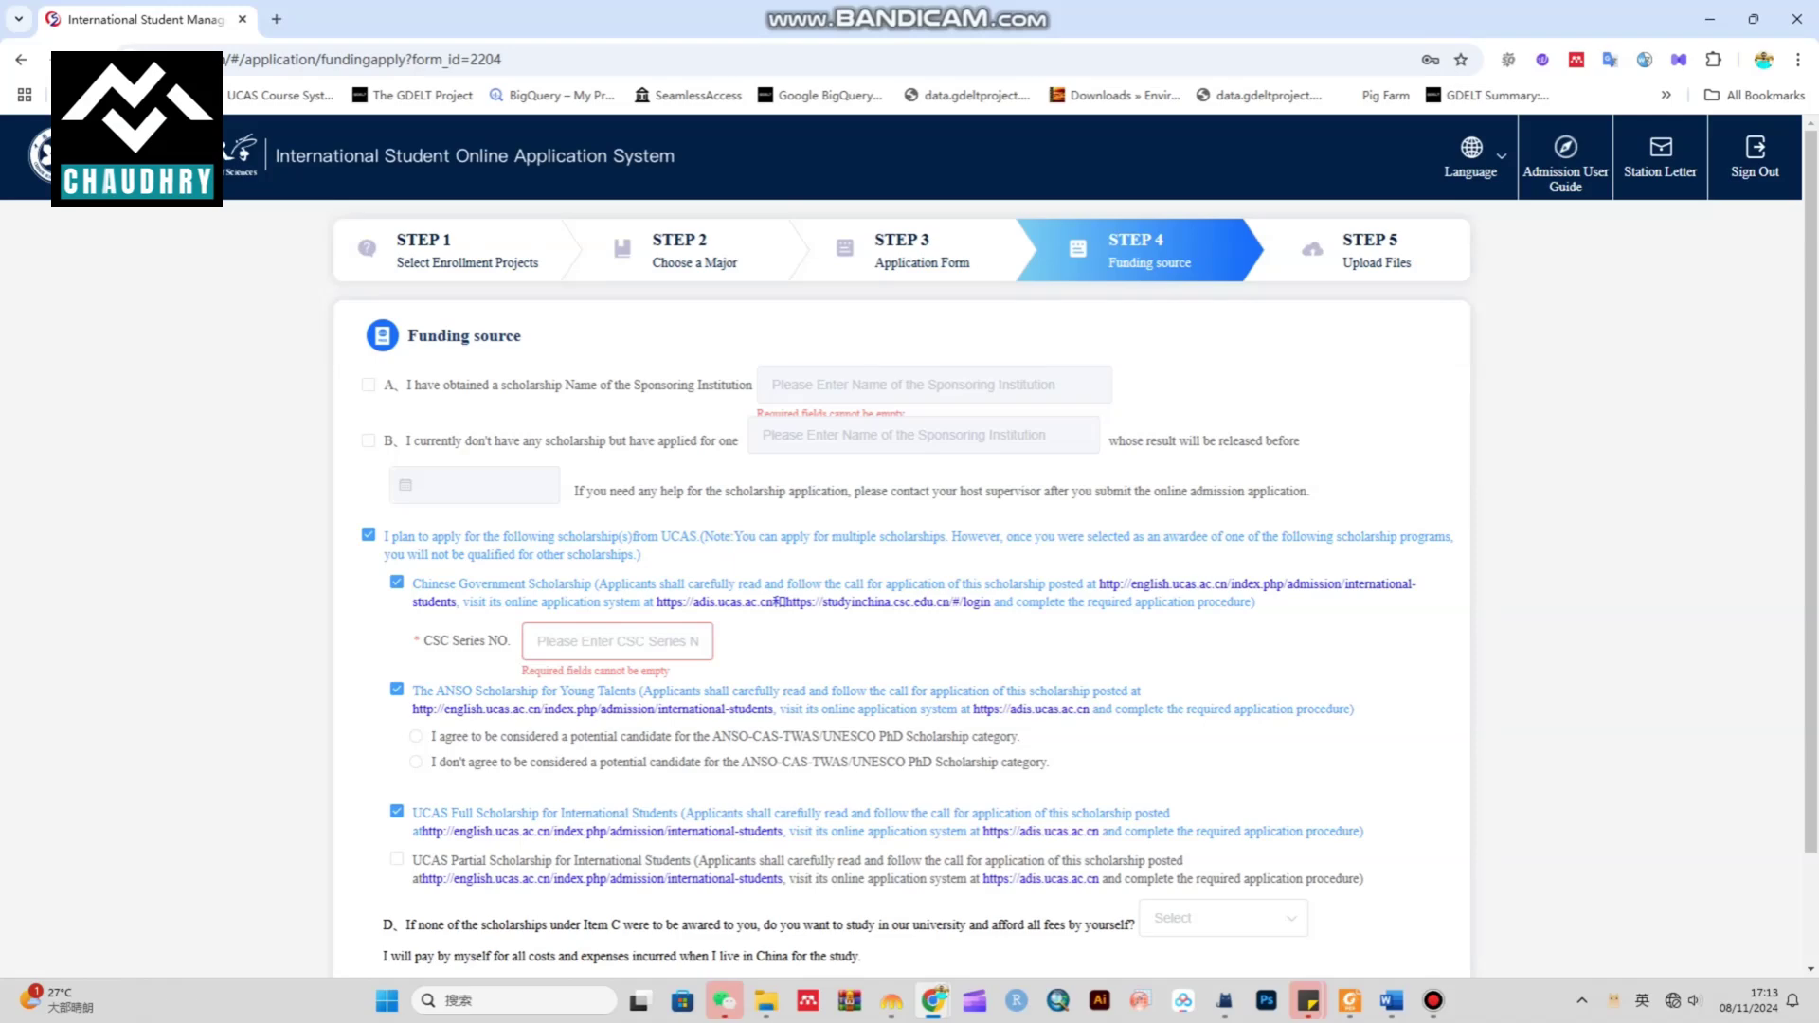
pyautogui.click(415, 736)
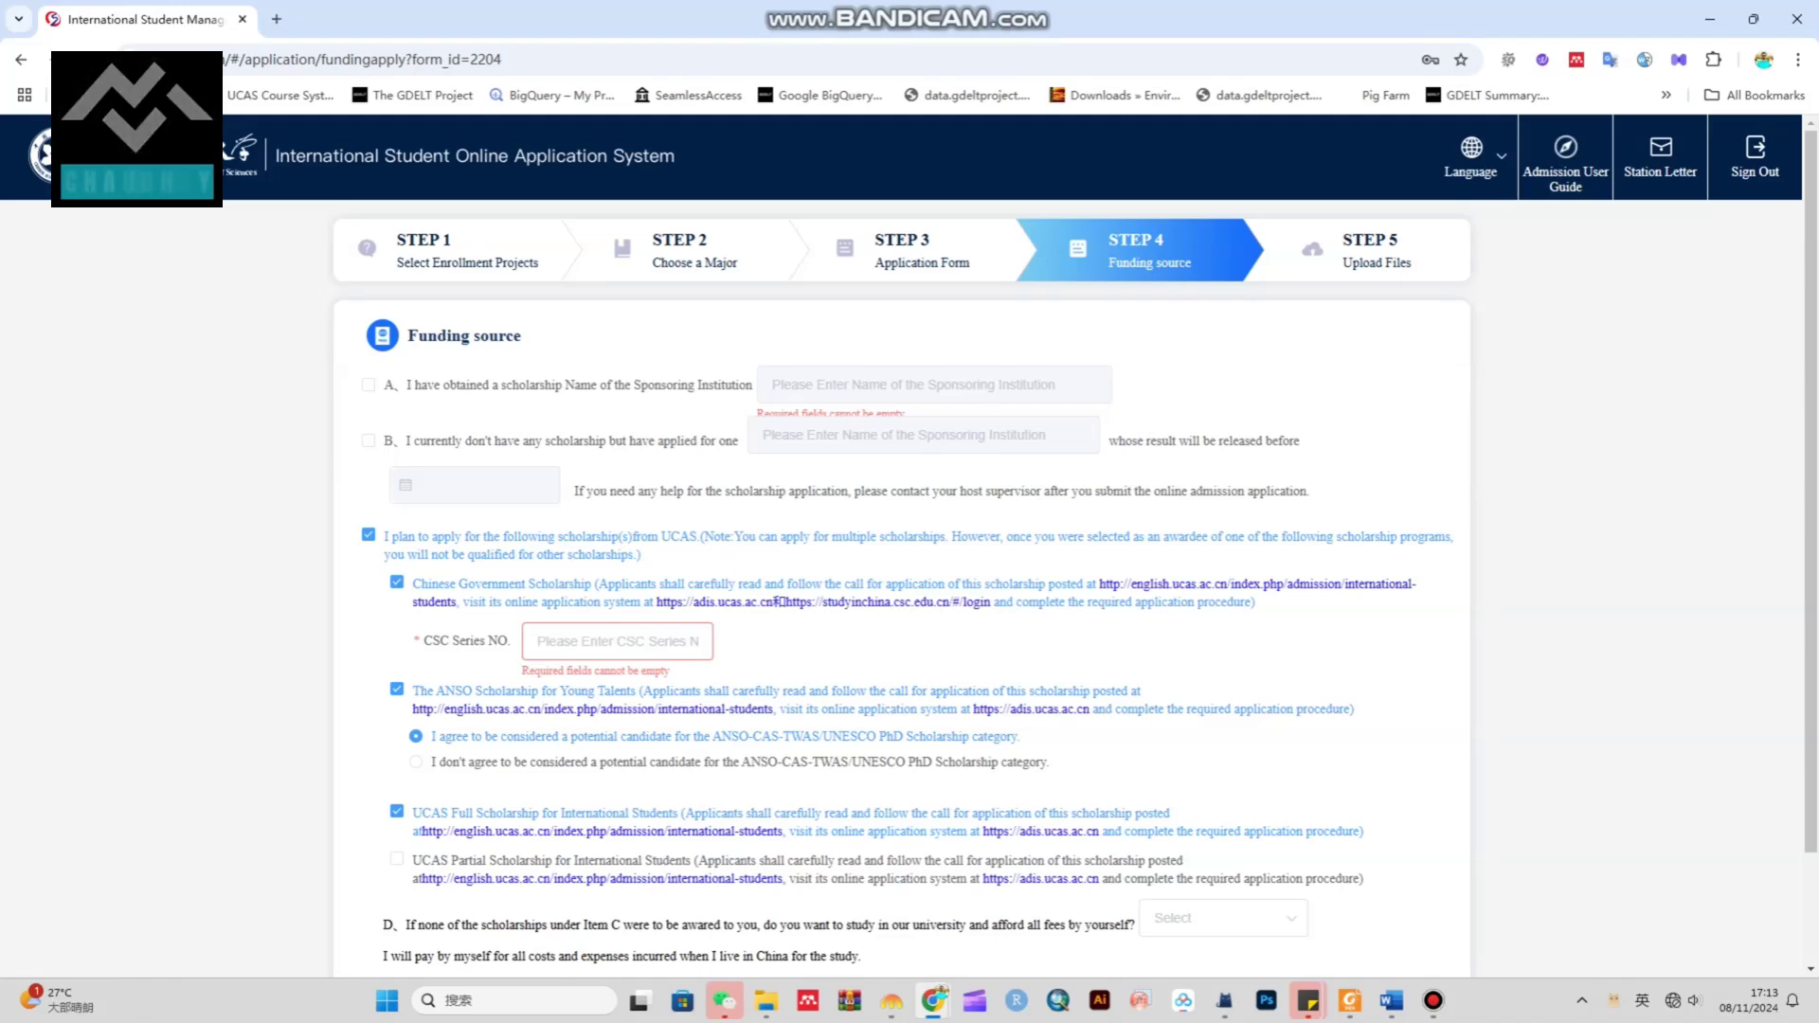
# Untick the Chinese Government Scholarship while keeping UCAS Full Scholarship ticked
pyautogui.click(397, 582)
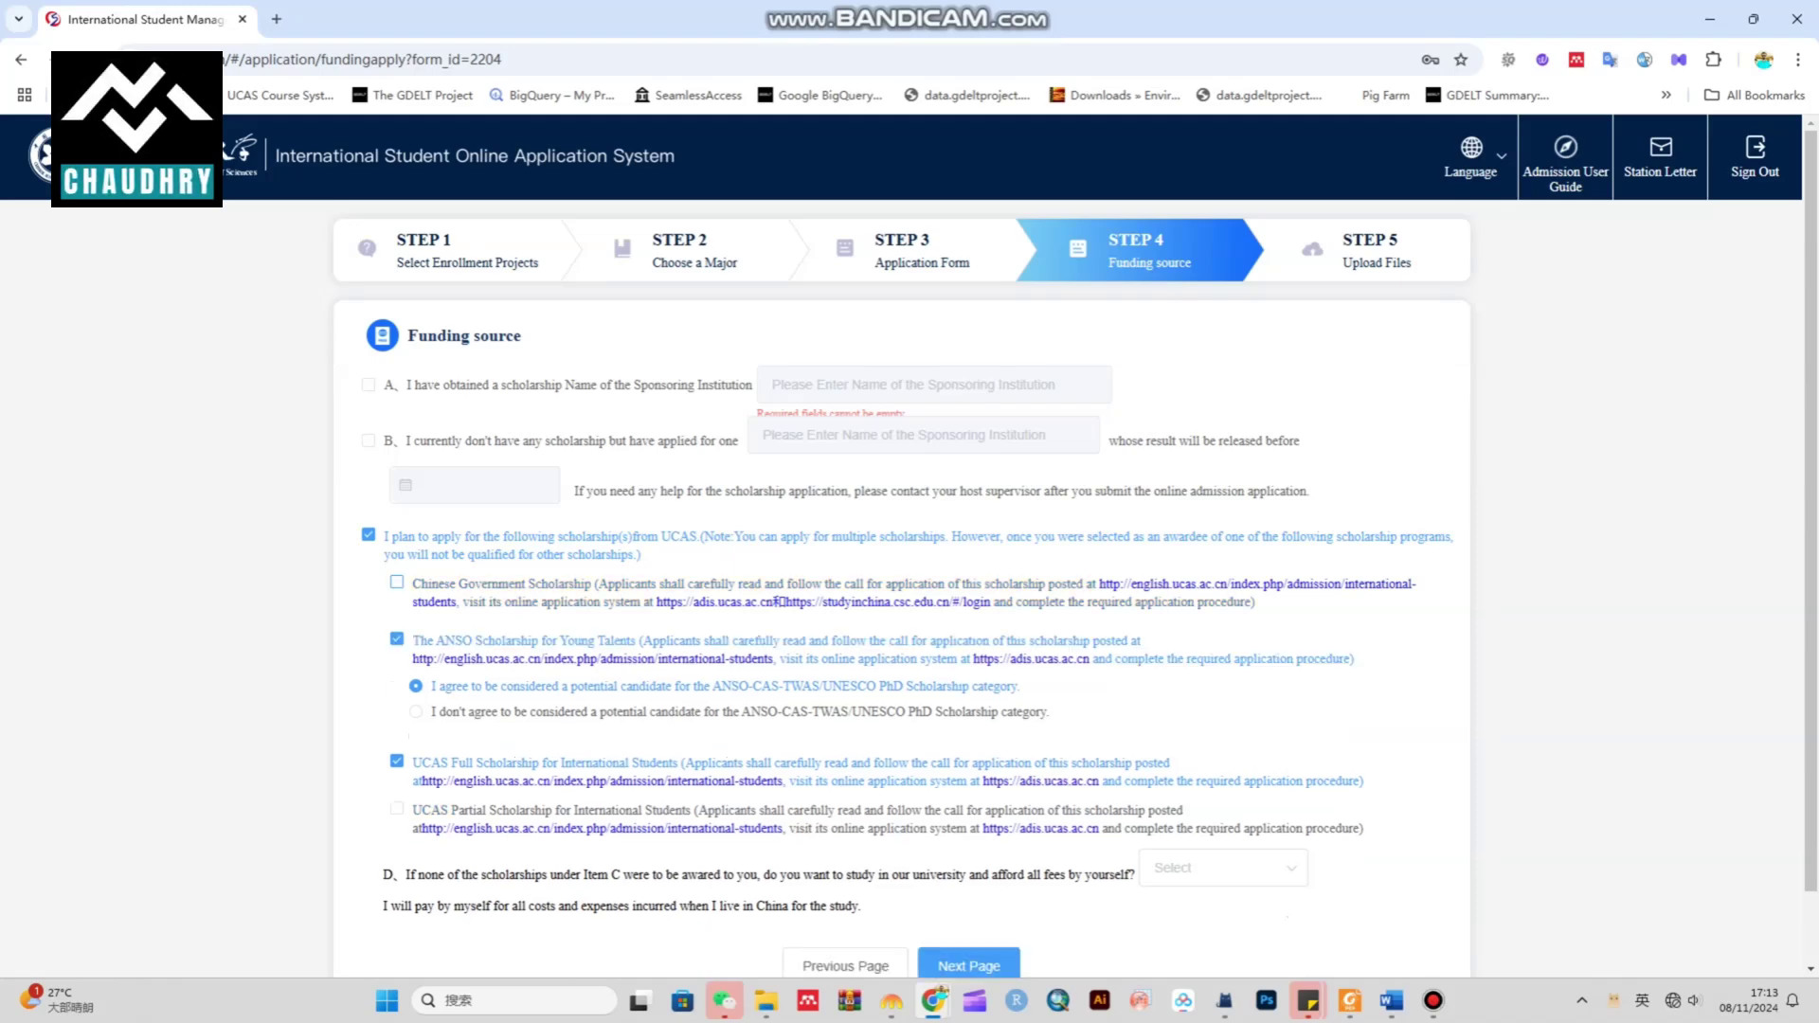
pyautogui.click(397, 761)
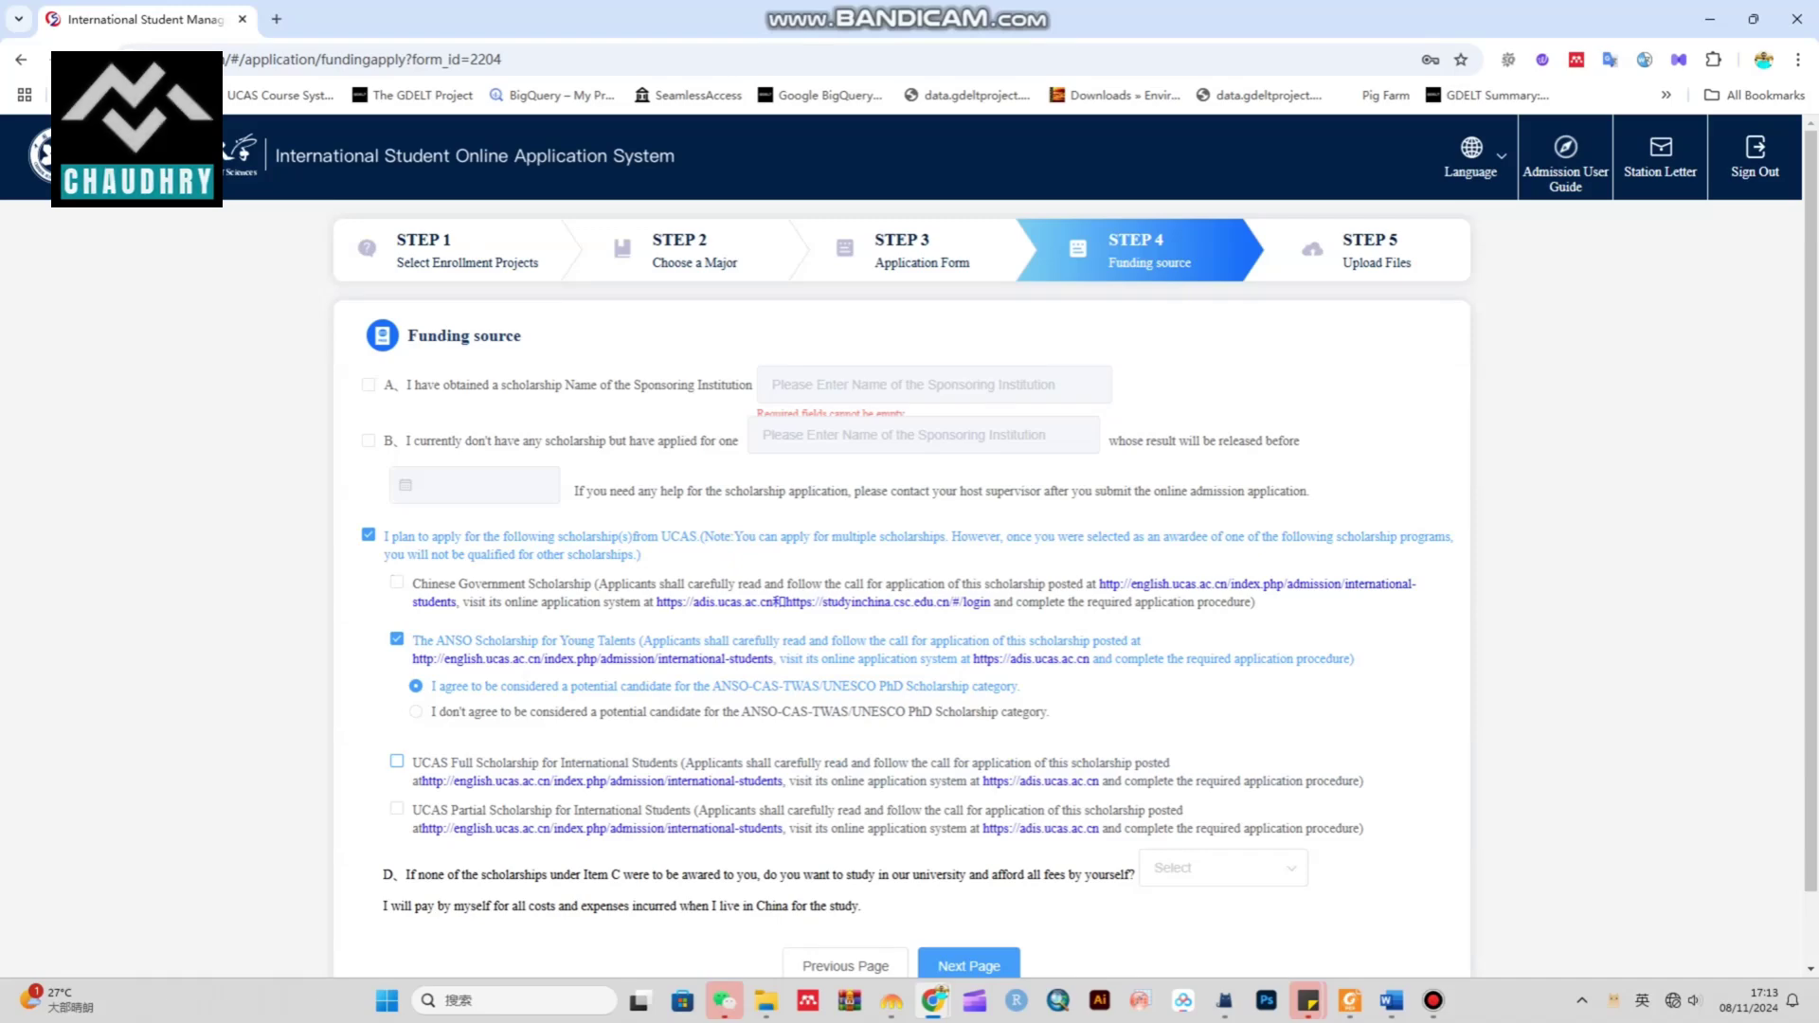
pyautogui.click(397, 760)
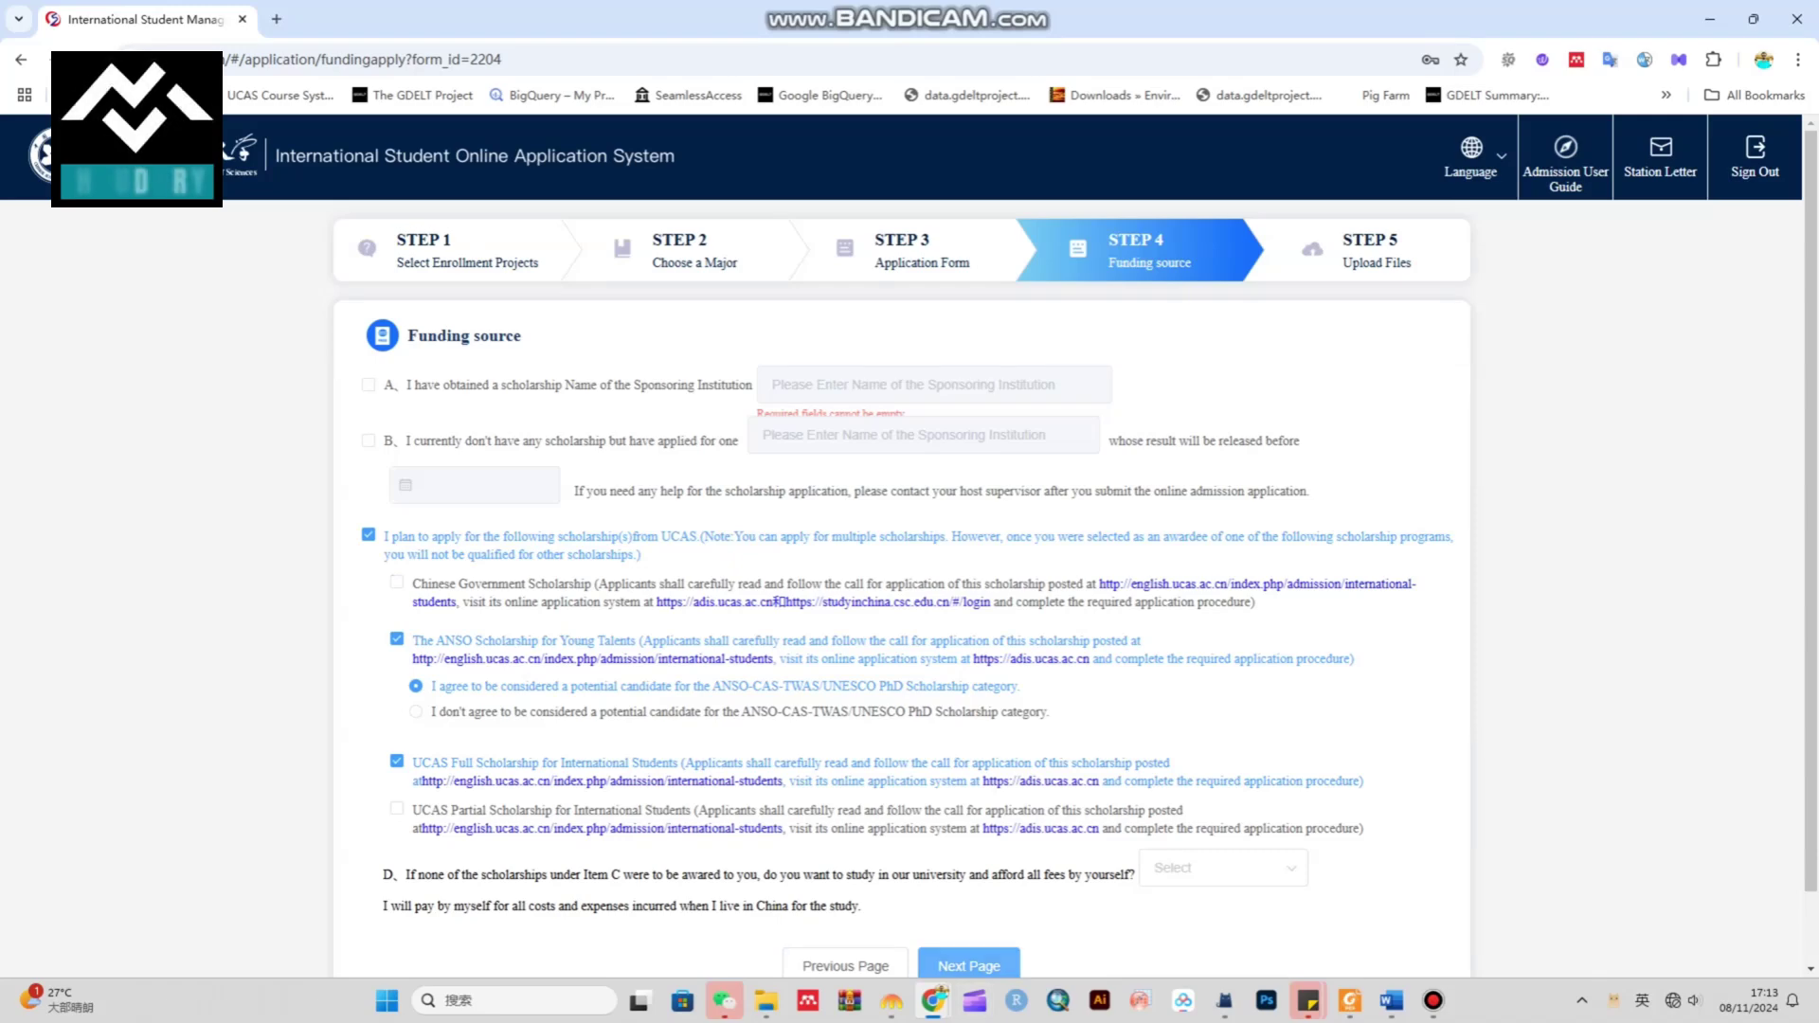
# Answer No to self-funding question D and continue to Step 5 Upload Files
pyautogui.moveTo(383, 875); pyautogui.dragTo(1137, 874)
pyautogui.click(1174, 868)
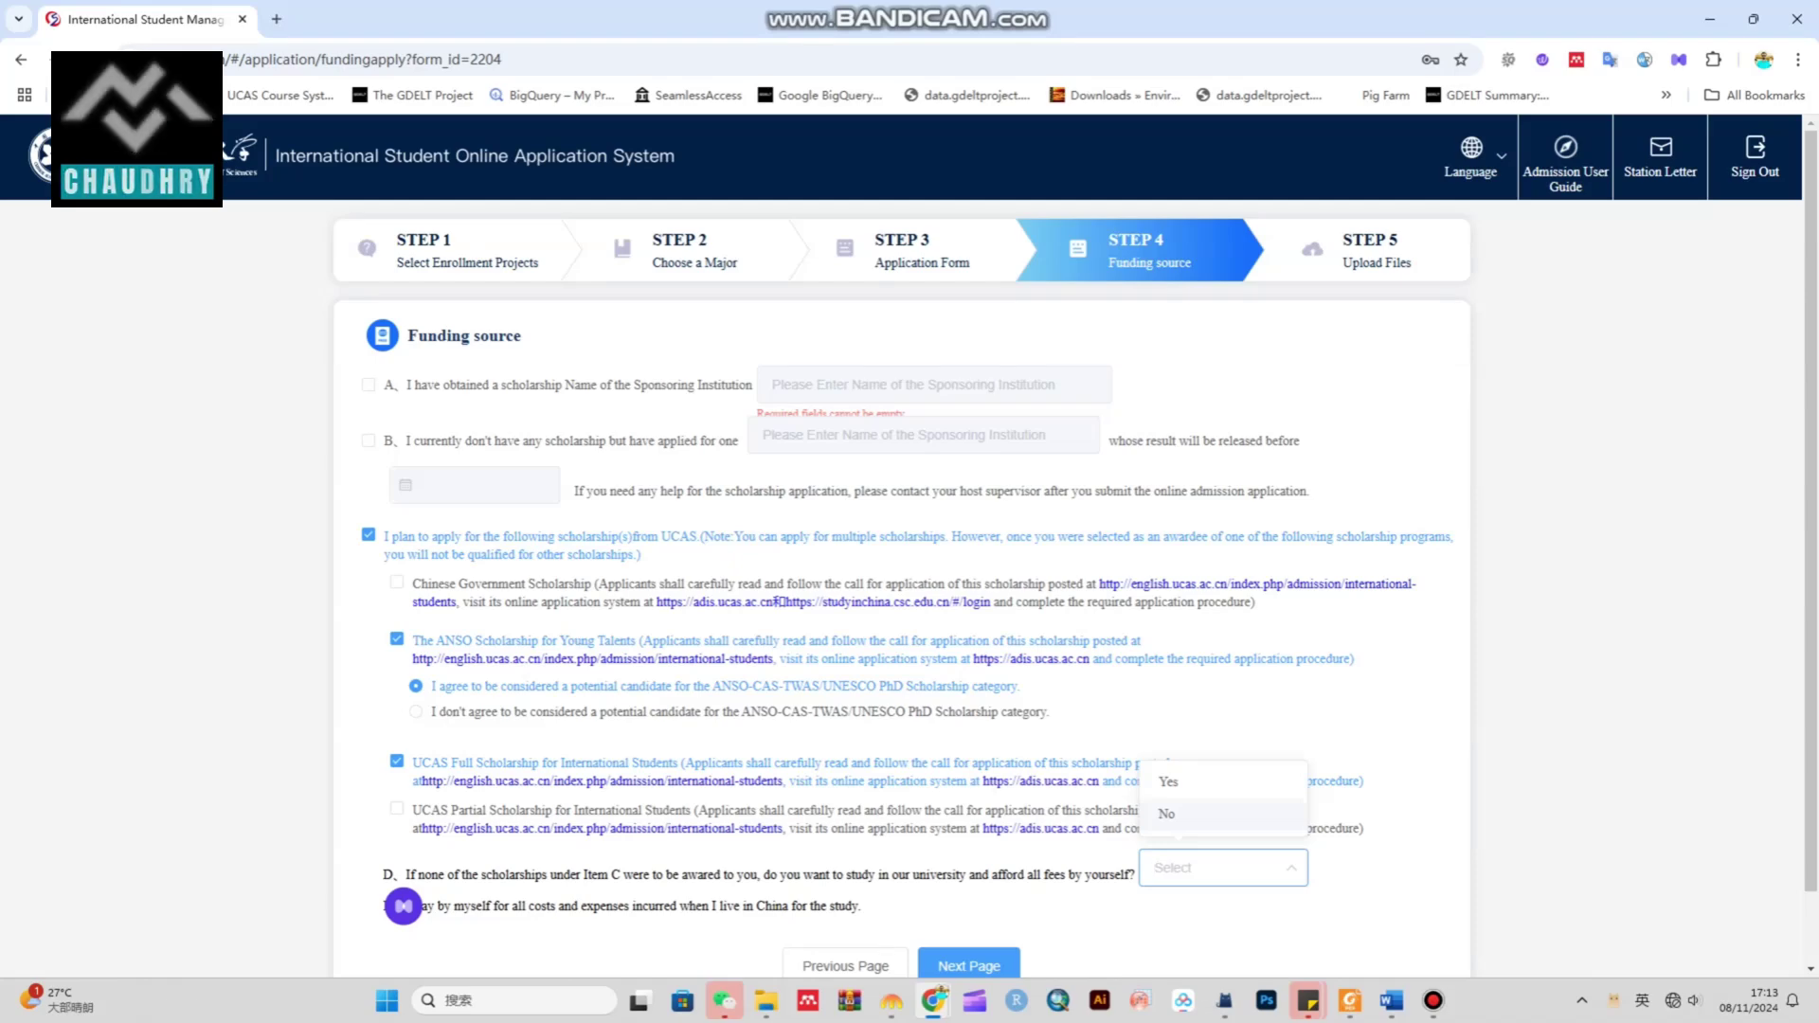
pyautogui.click(1175, 814)
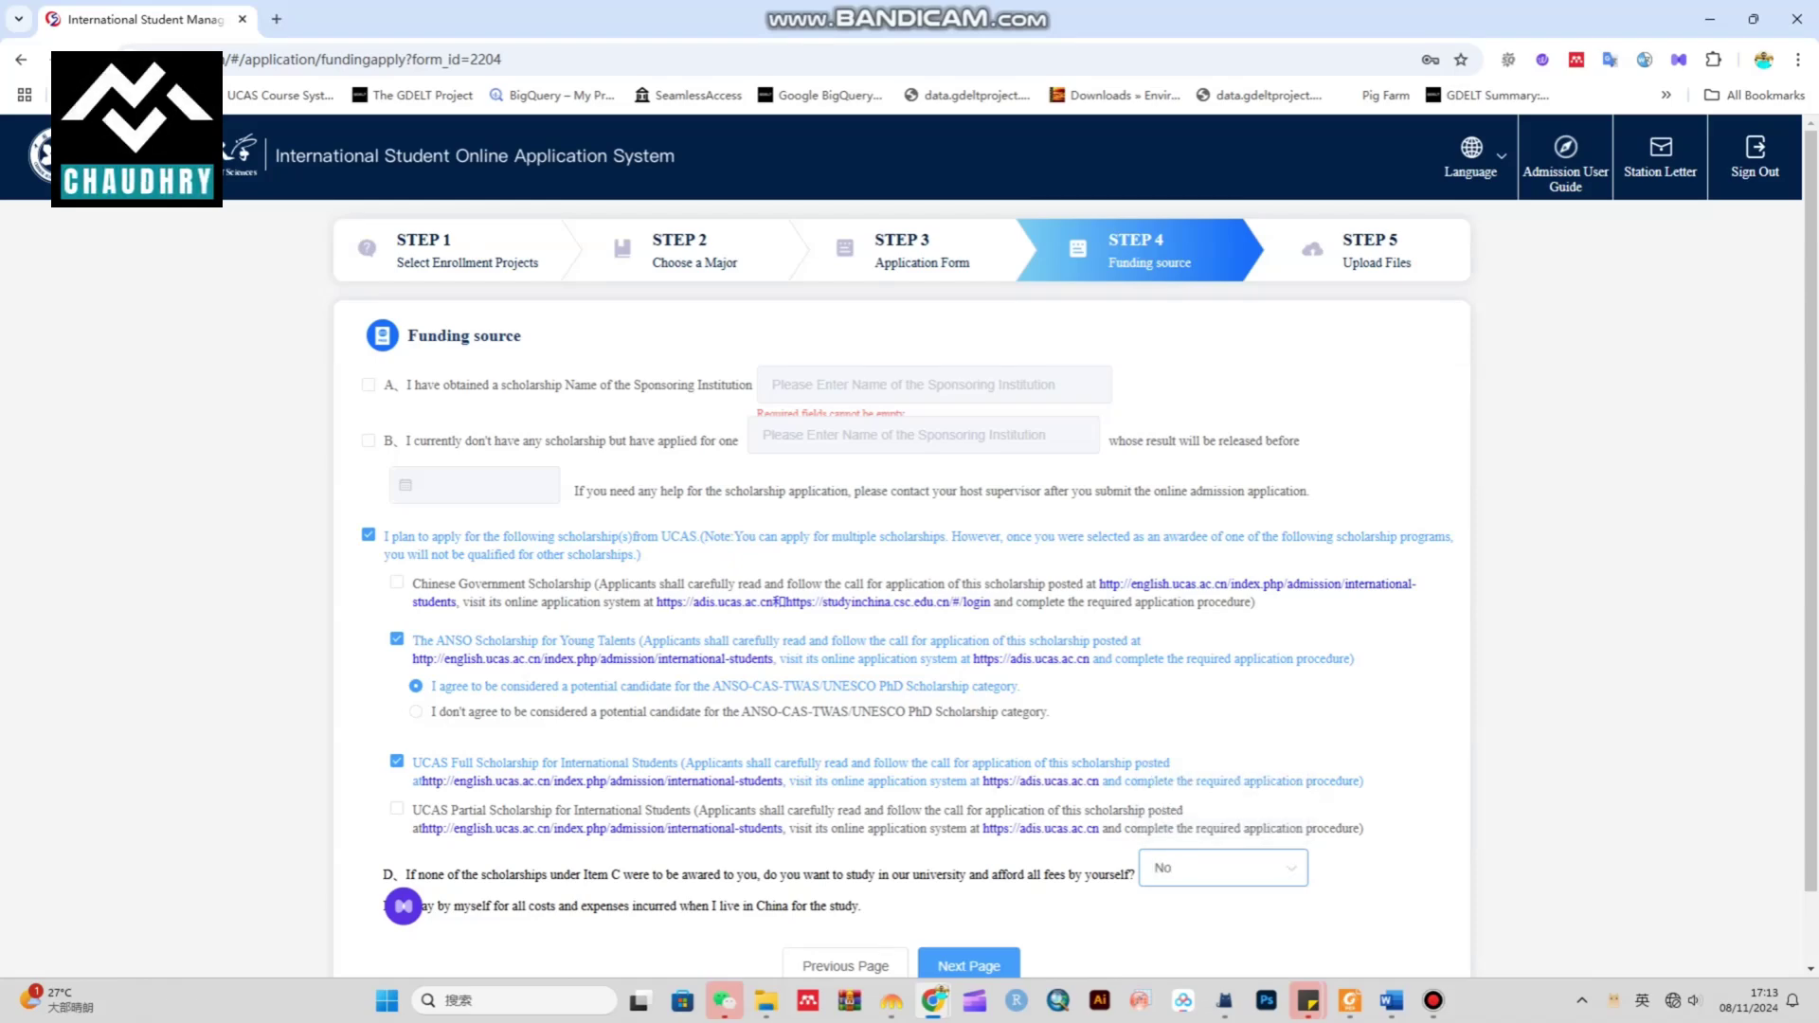
pyautogui.moveTo(423, 875); pyautogui.dragTo(634, 874)
pyautogui.scroll(-1, 634, 874)
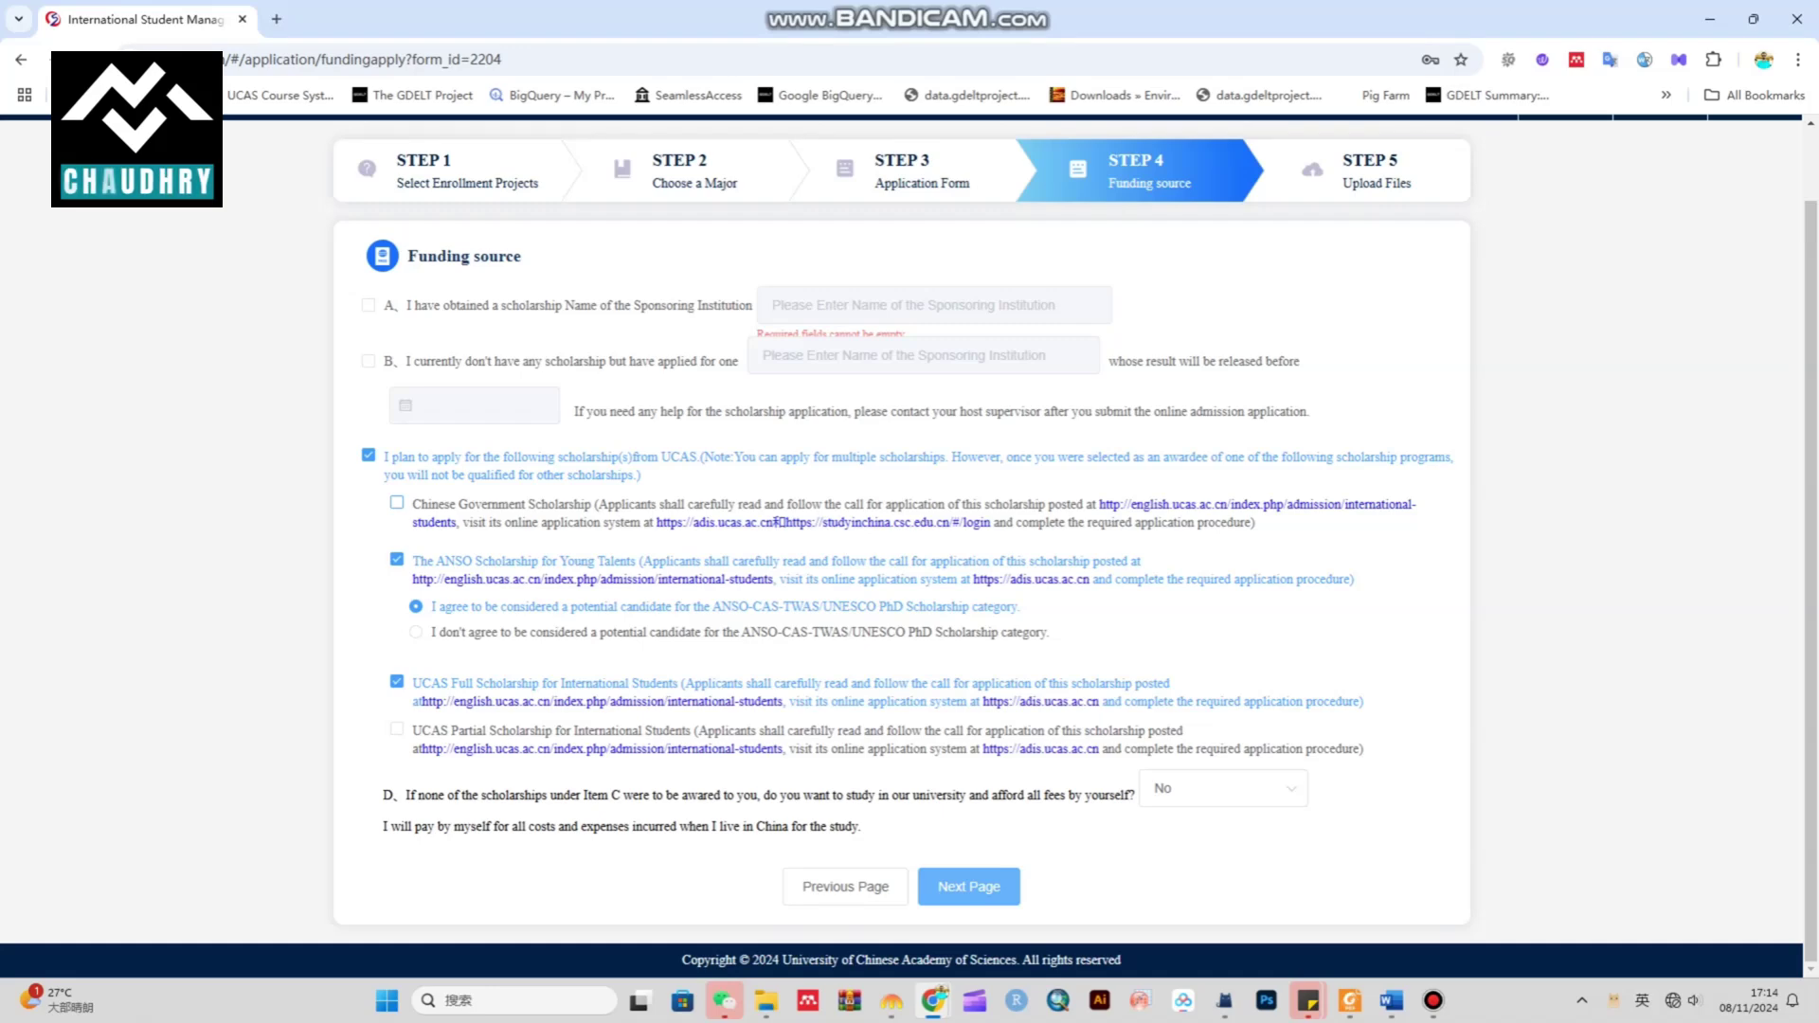
pyautogui.click(968, 886)
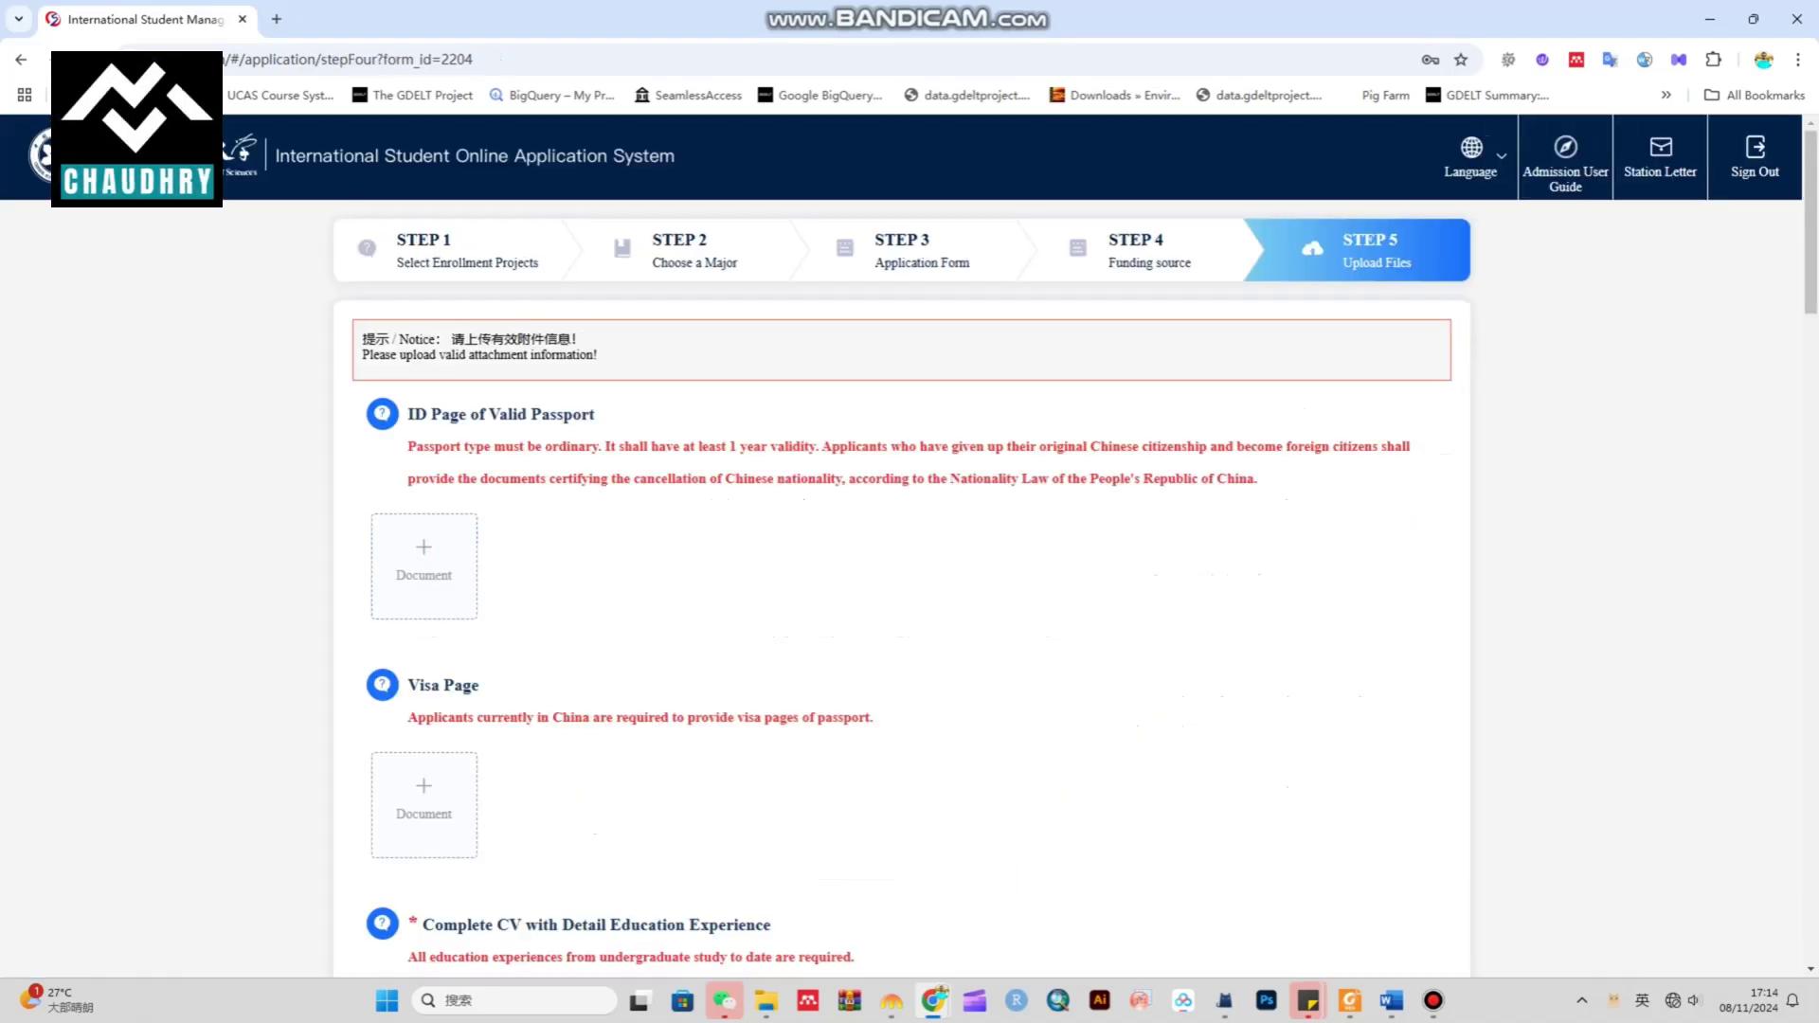
pyautogui.moveTo(595, 414); pyautogui.dragTo(408, 414)
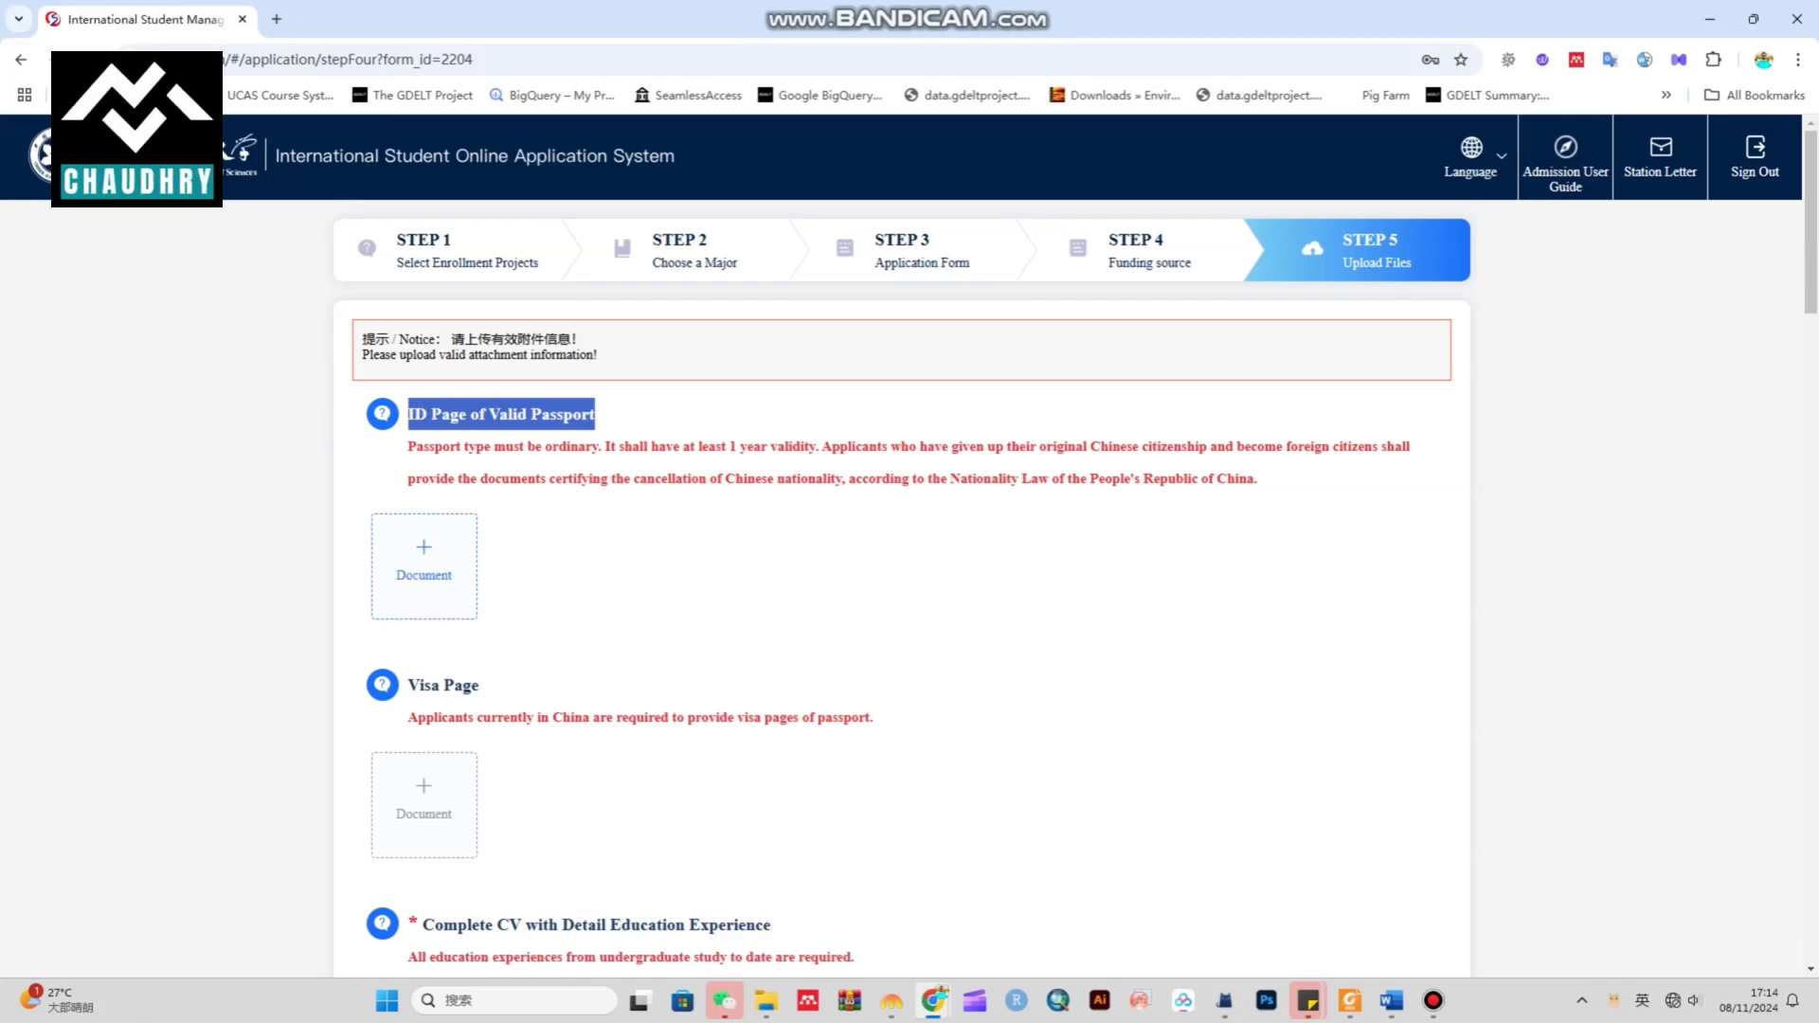
pyautogui.scroll(-2, 909, 546)
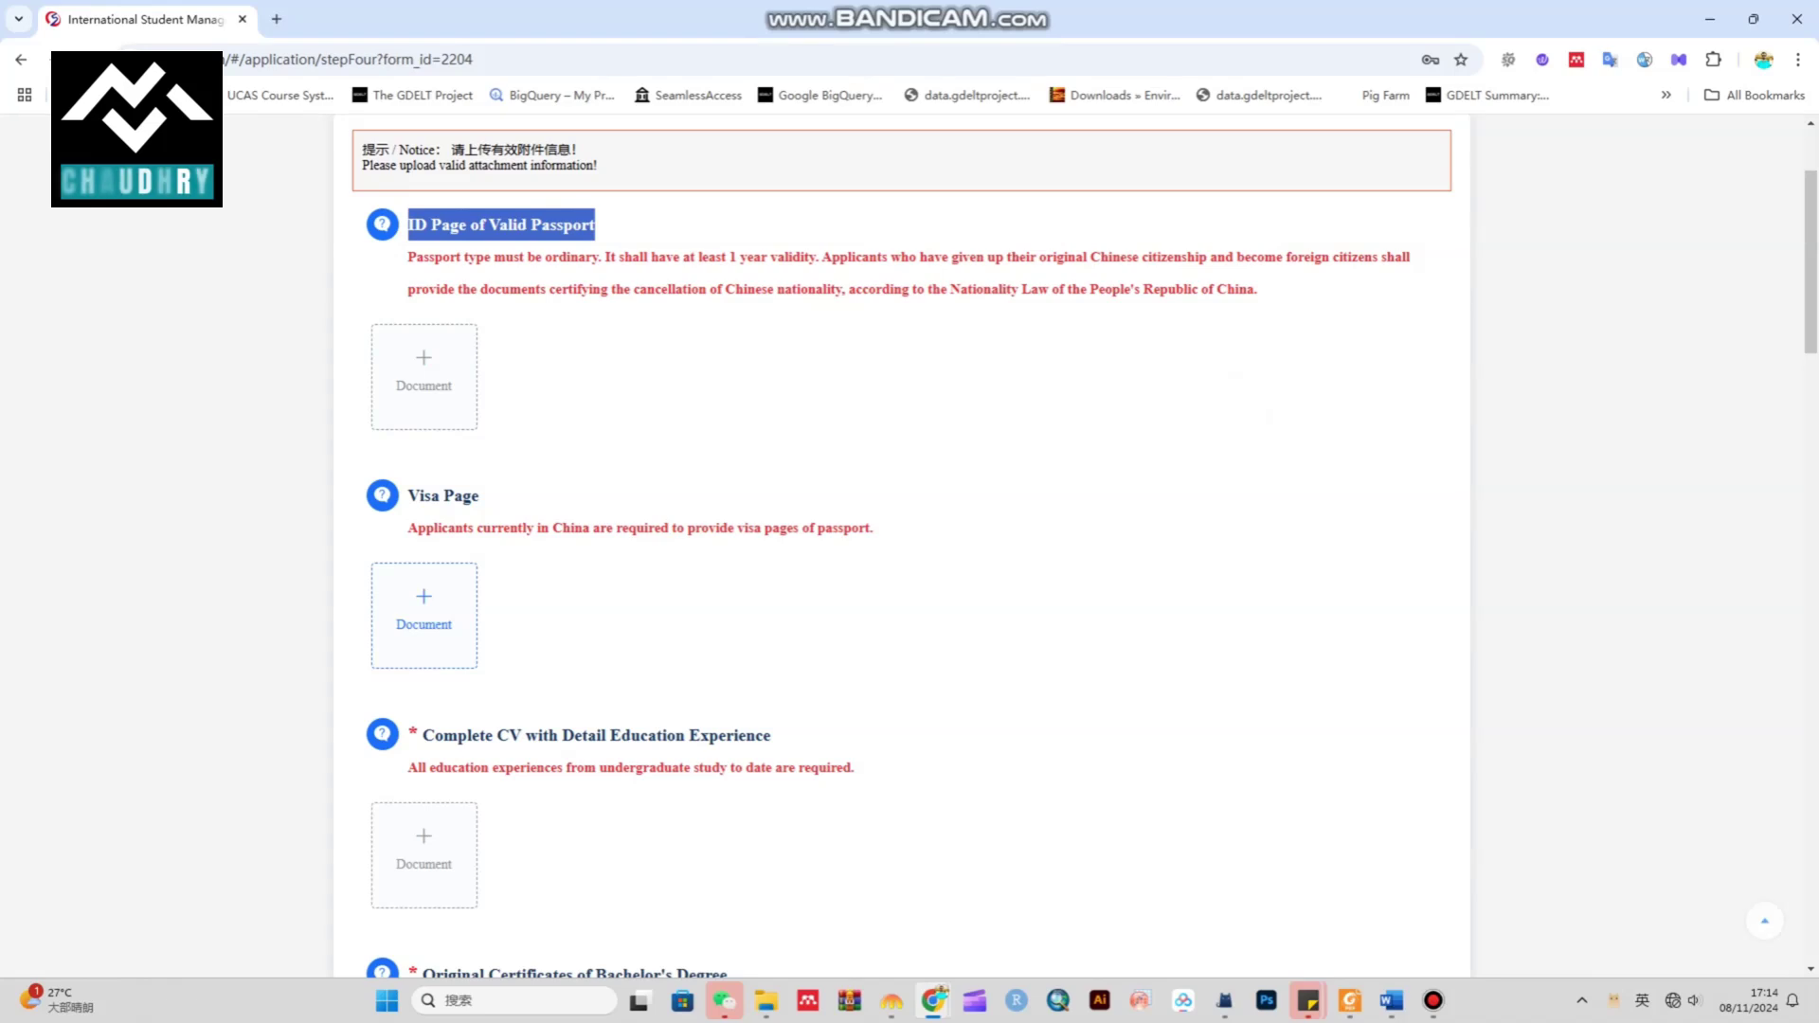
pyautogui.moveTo(480, 496); pyautogui.dragTo(419, 496)
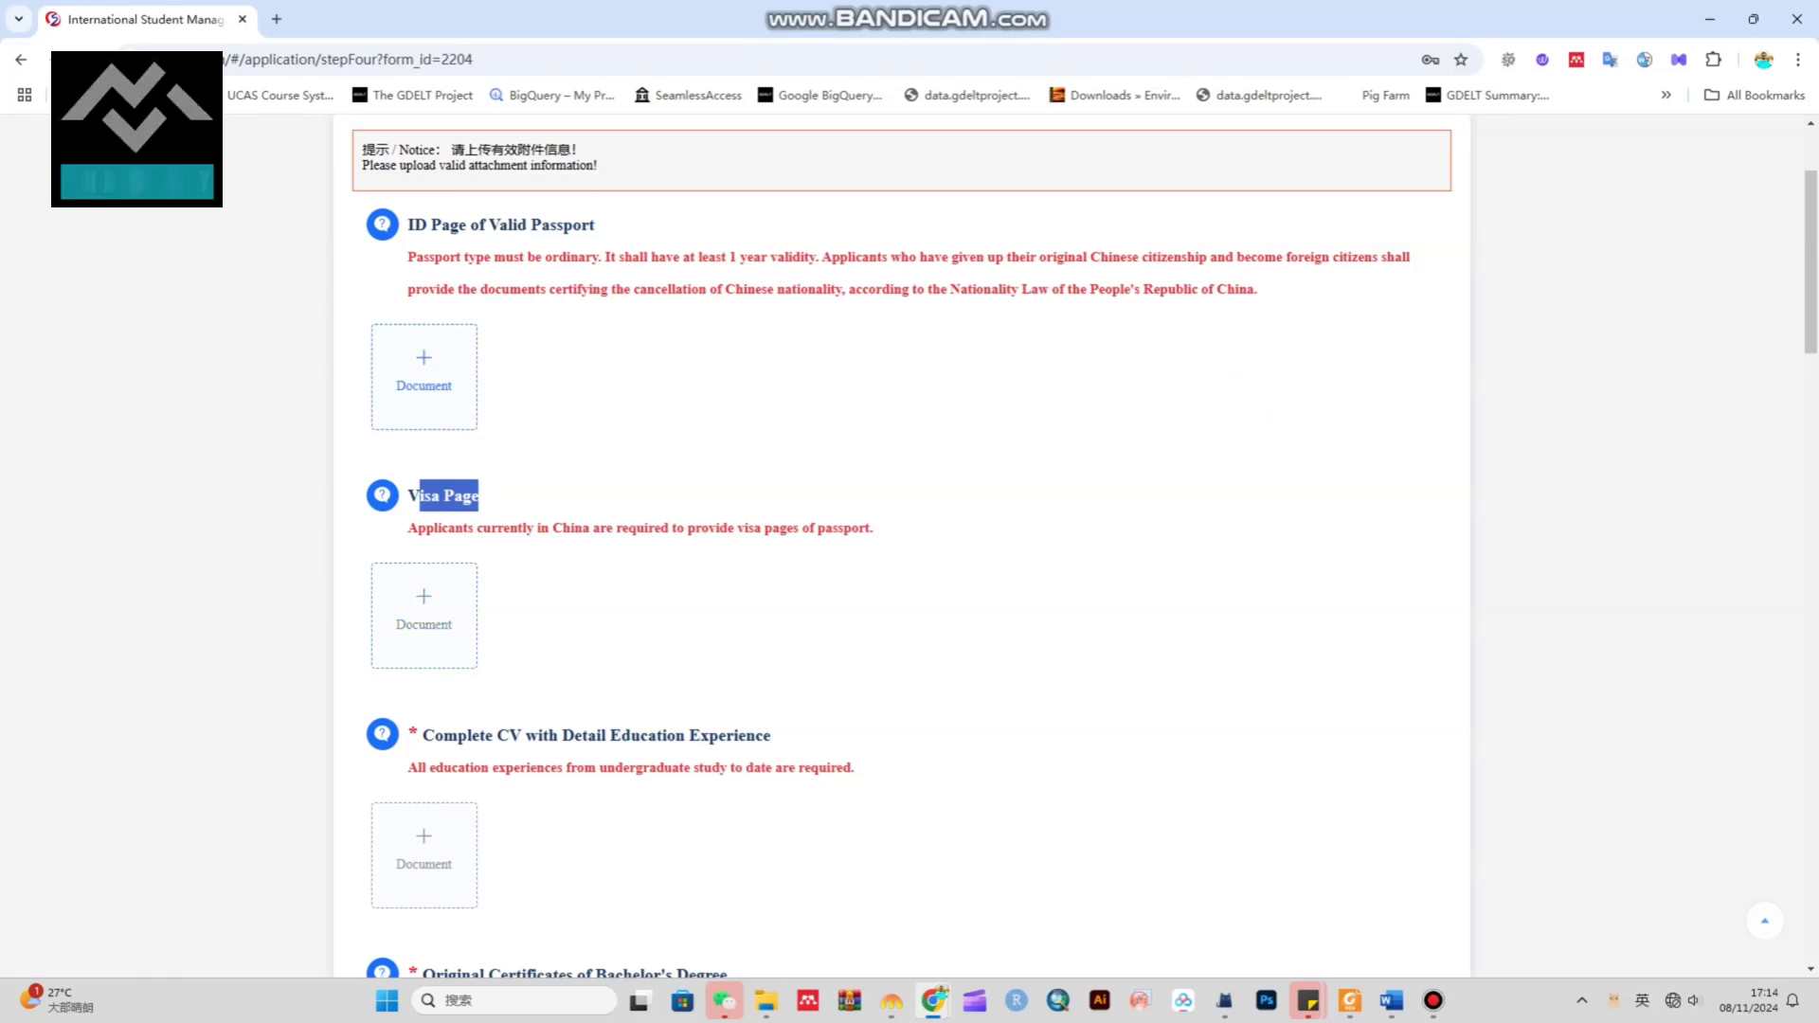
pyautogui.doubleClick(413, 735)
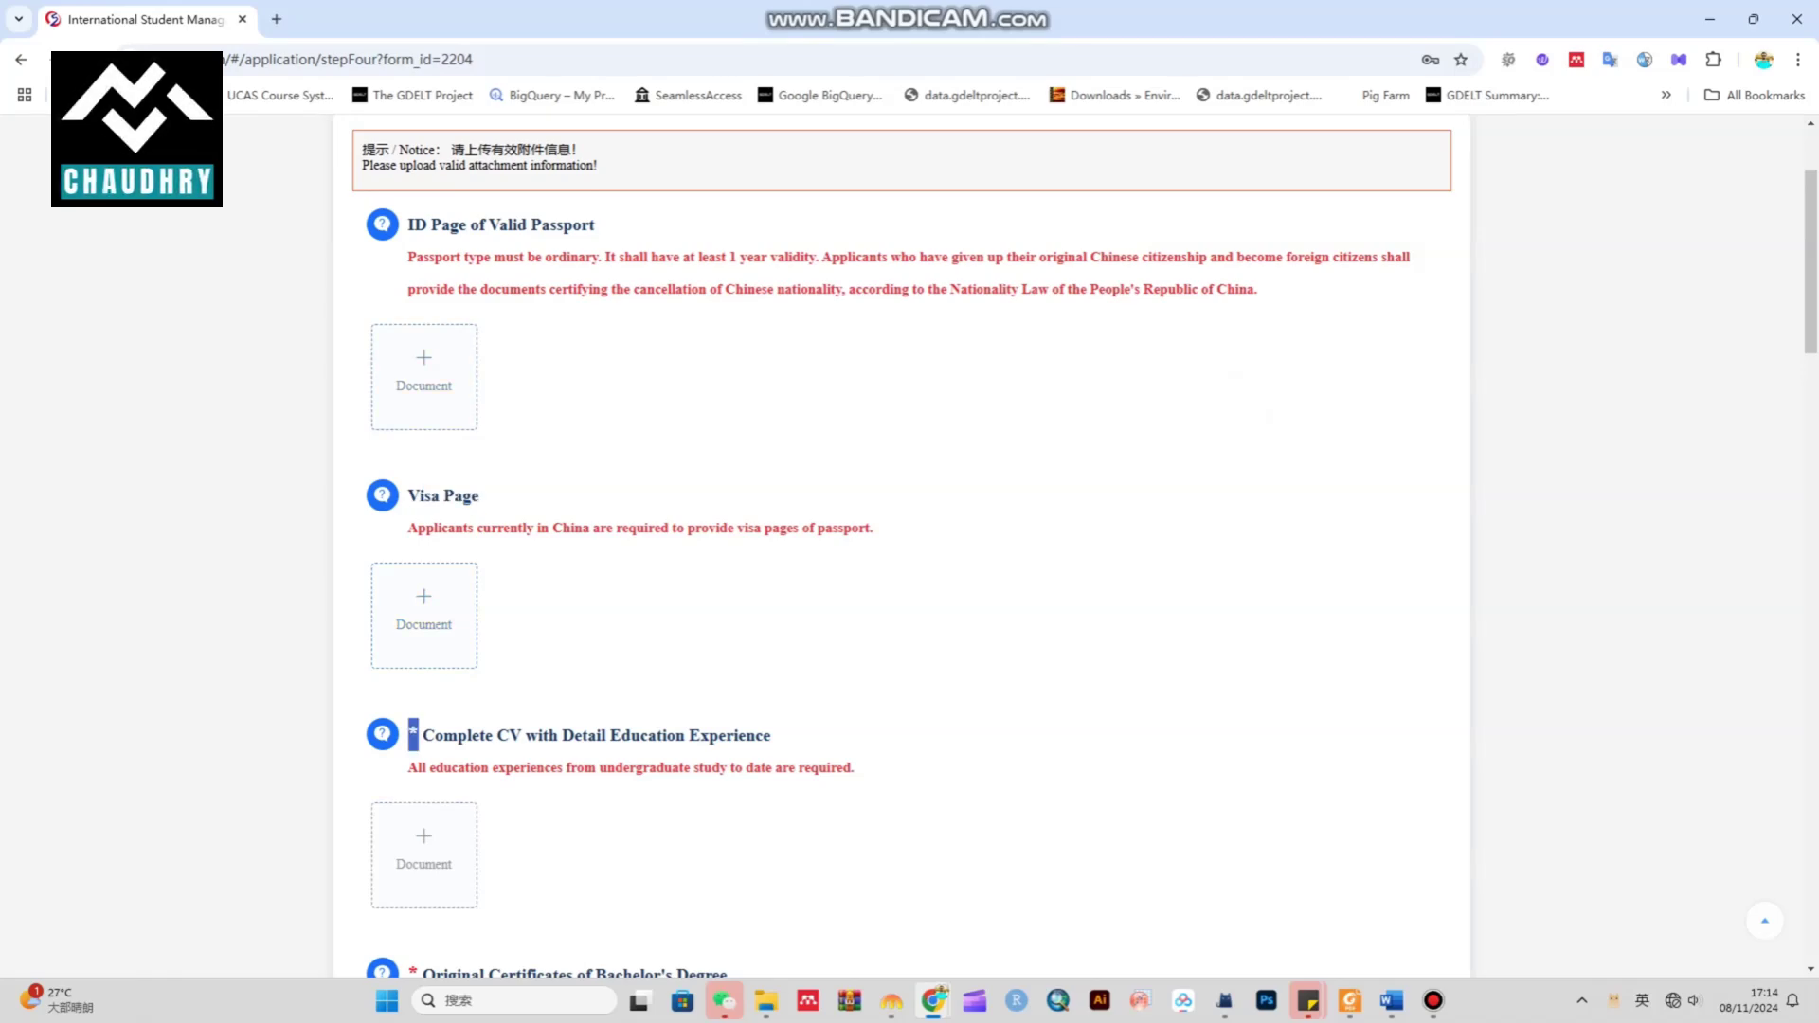
pyautogui.scroll(-2, 910, 548)
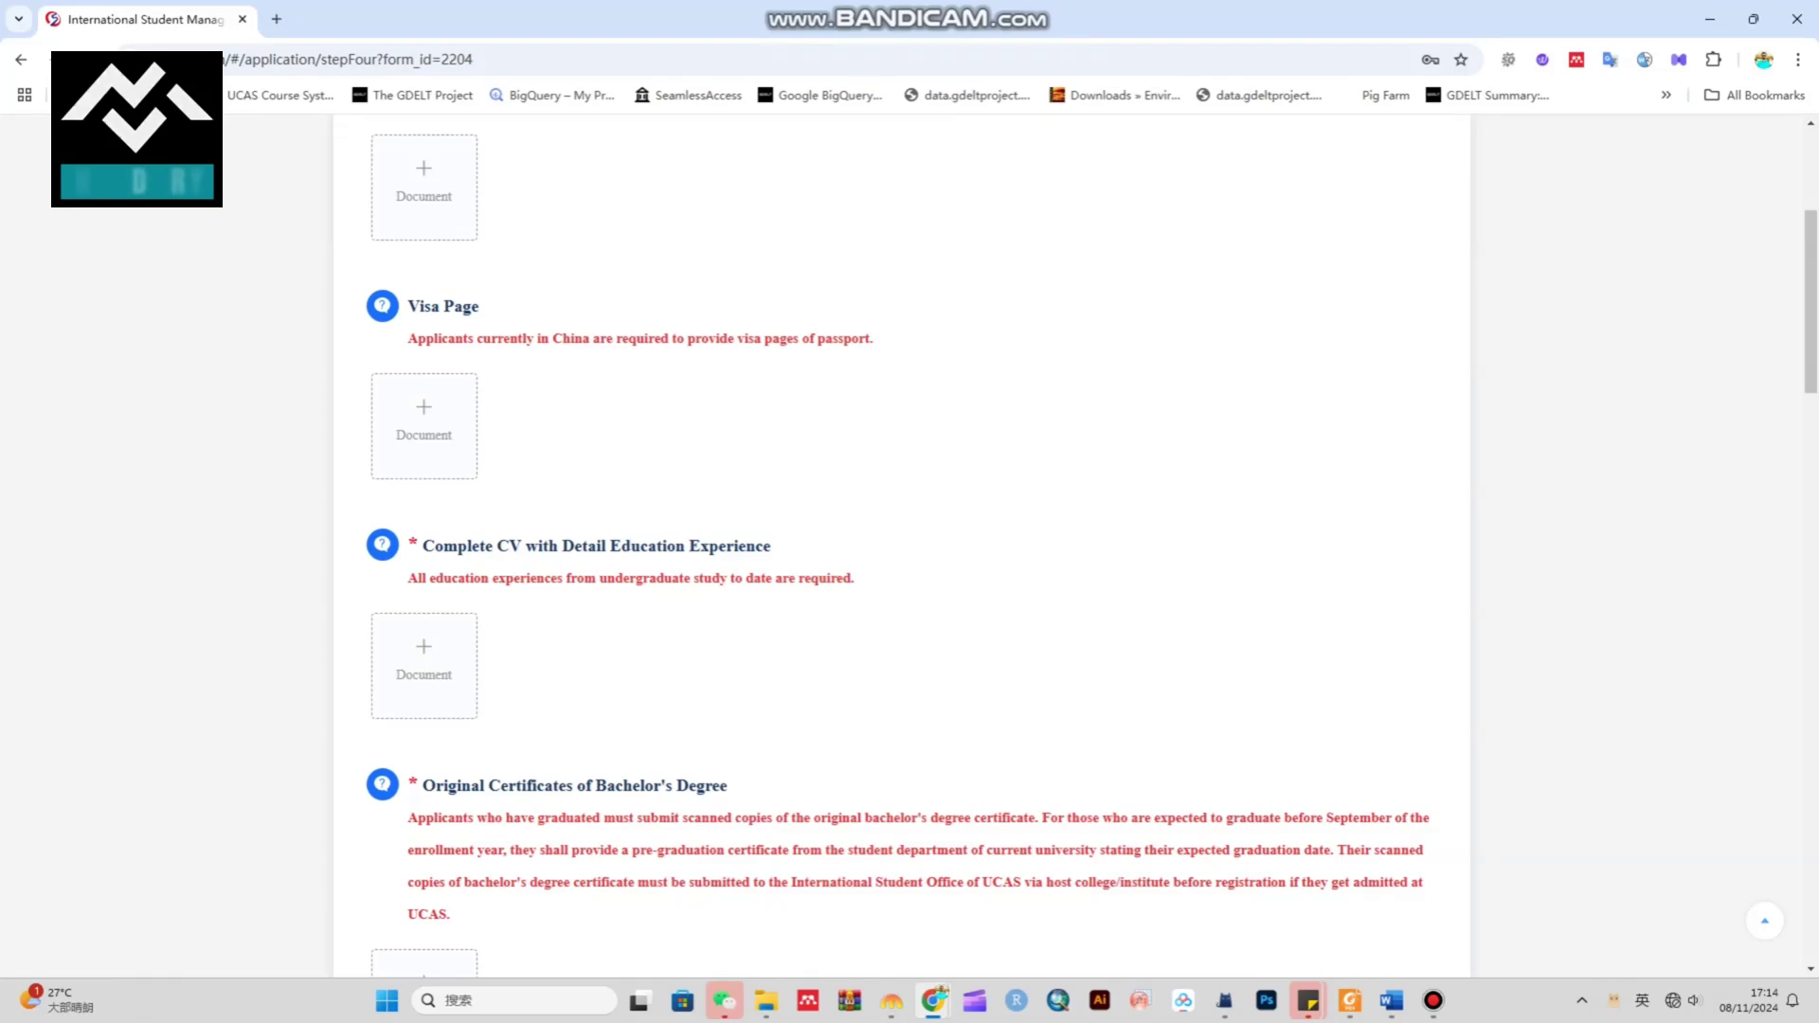
pyautogui.scroll(-3, 909, 548)
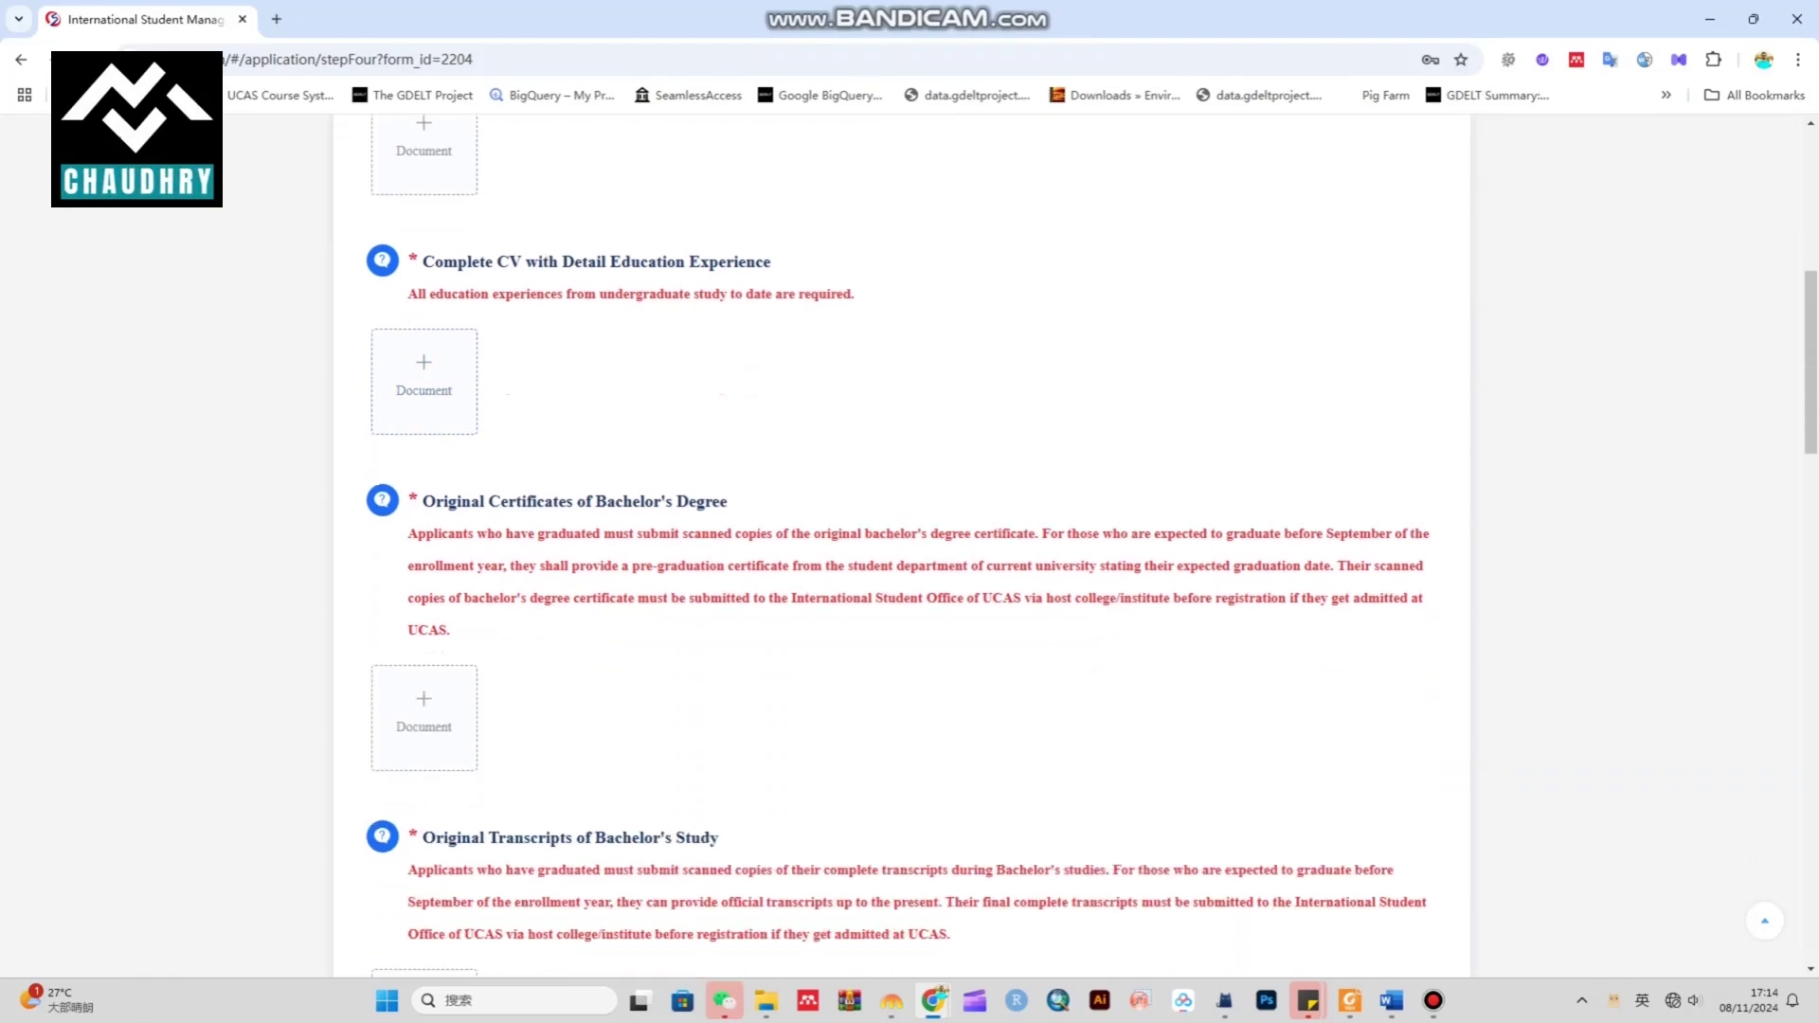
pyautogui.moveTo(727, 501); pyautogui.dragTo(372, 501)
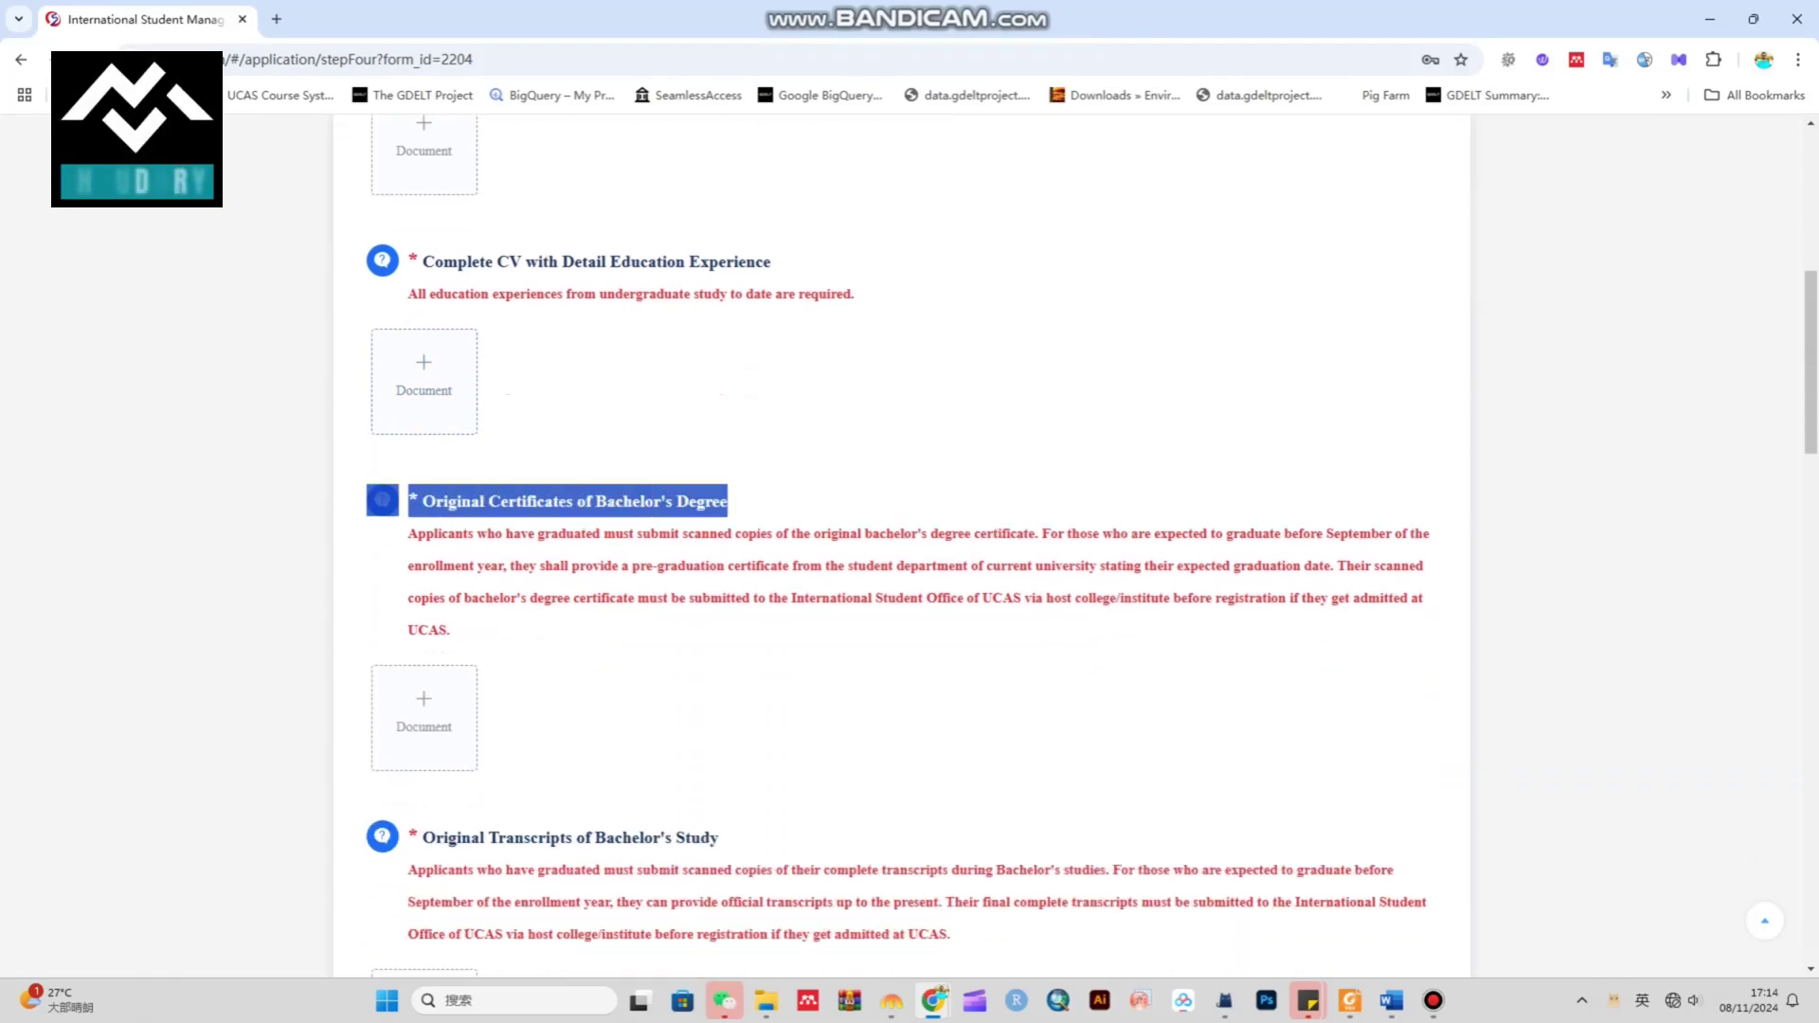
pyautogui.scroll(-2, 909, 547)
pyautogui.moveTo(419, 648); pyautogui.dragTo(718, 648)
pyautogui.scroll(-4, 910, 547)
pyautogui.moveTo(433, 572); pyautogui.dragTo(704, 572)
pyautogui.scroll(-4, 909, 548)
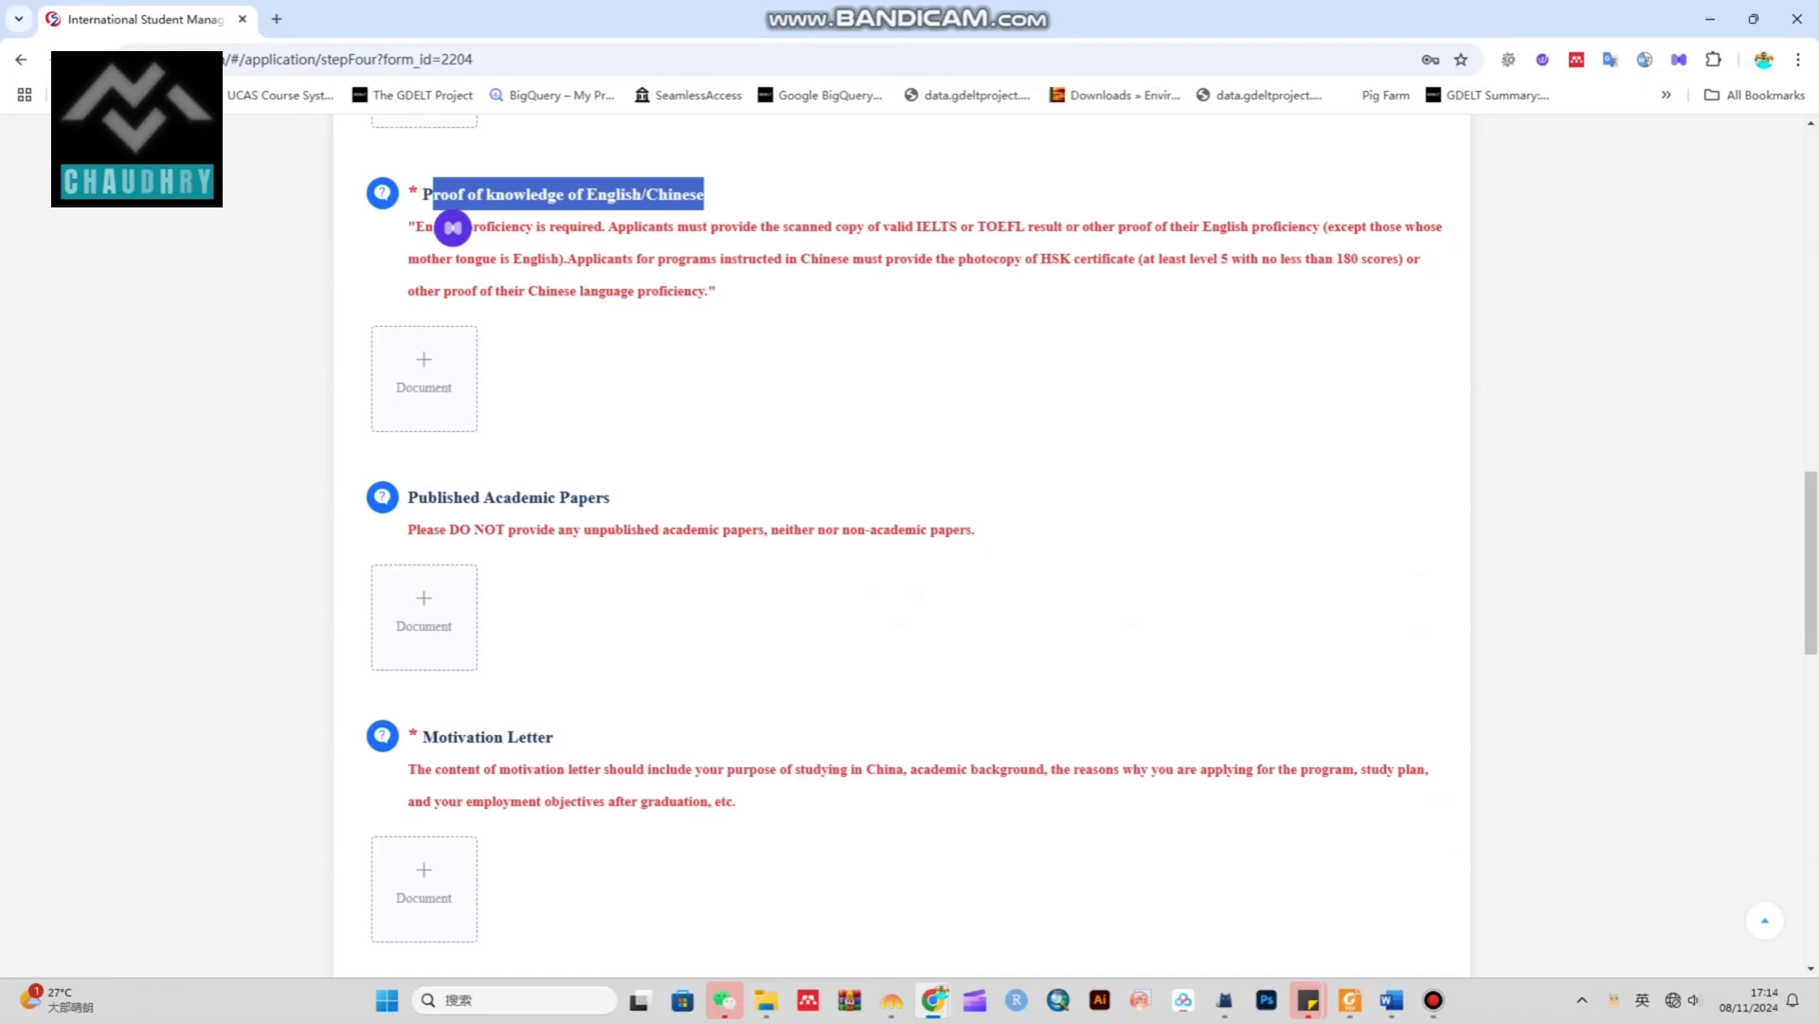
pyautogui.moveTo(418, 498); pyautogui.dragTo(587, 440)
pyautogui.scroll(-3, 909, 548)
pyautogui.scroll(-3, 909, 548)
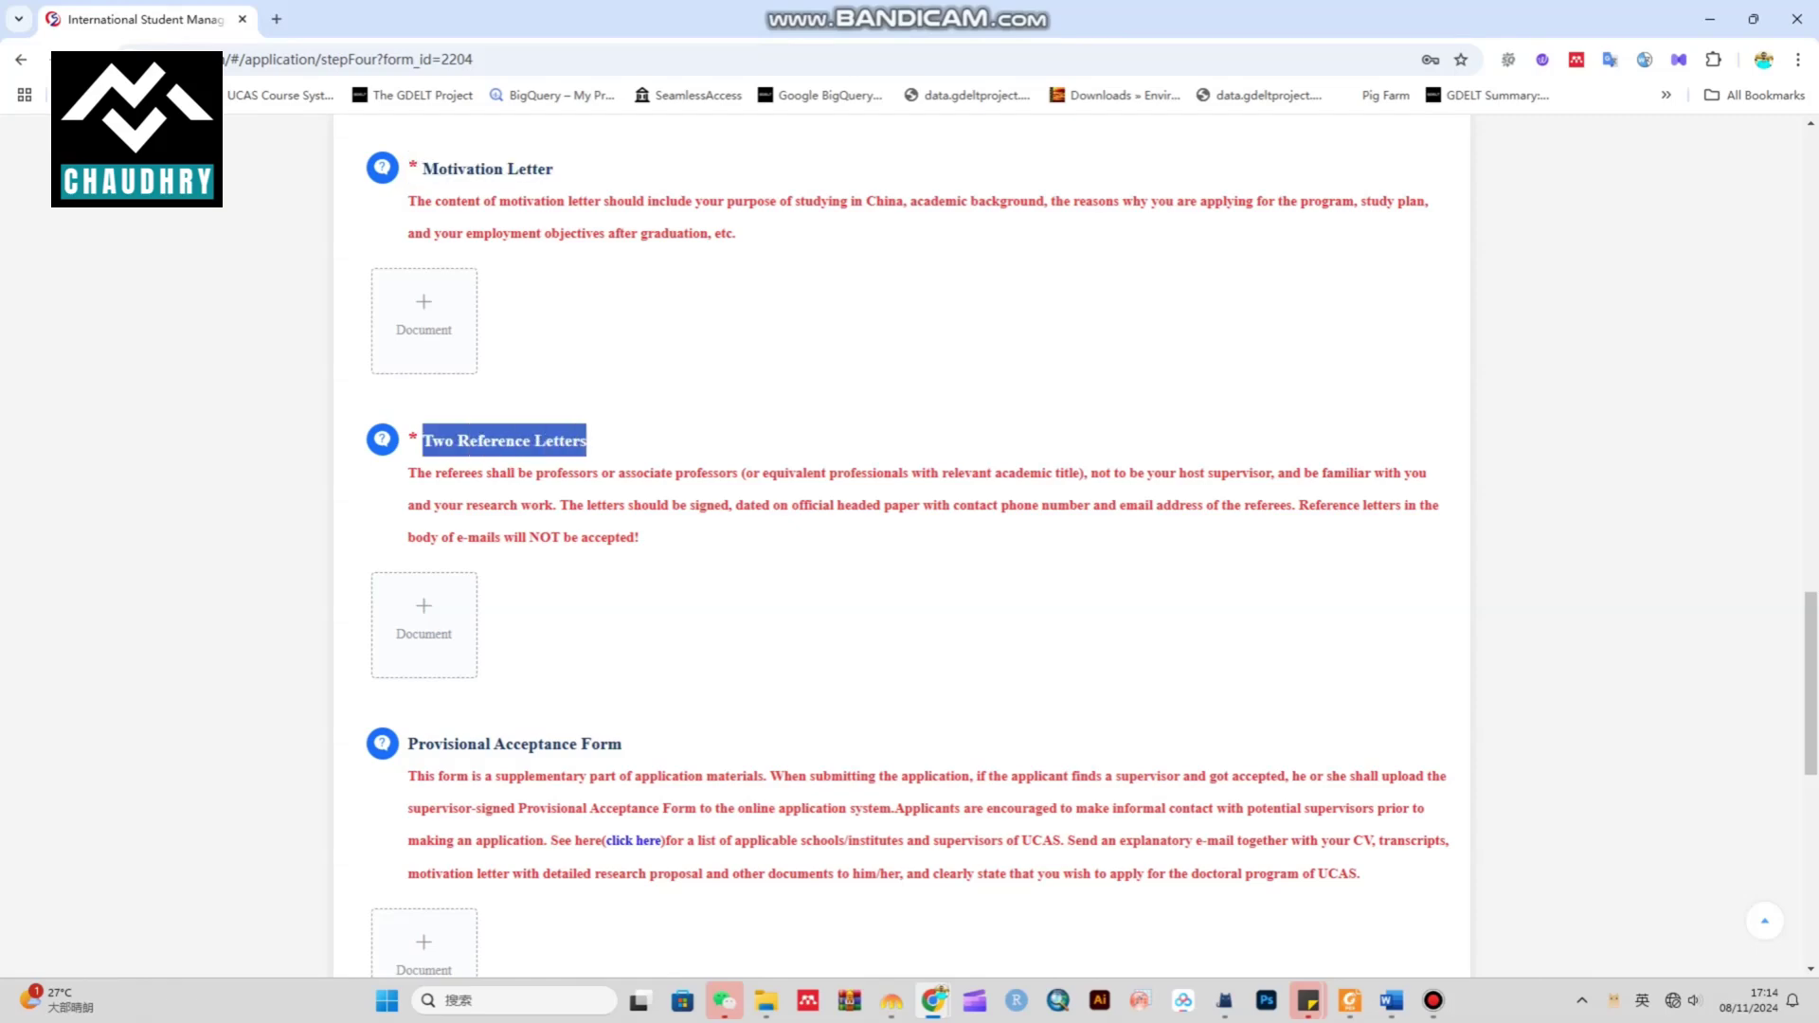
pyautogui.scroll(-2, 910, 548)
pyautogui.moveTo(409, 554); pyautogui.dragTo(621, 554)
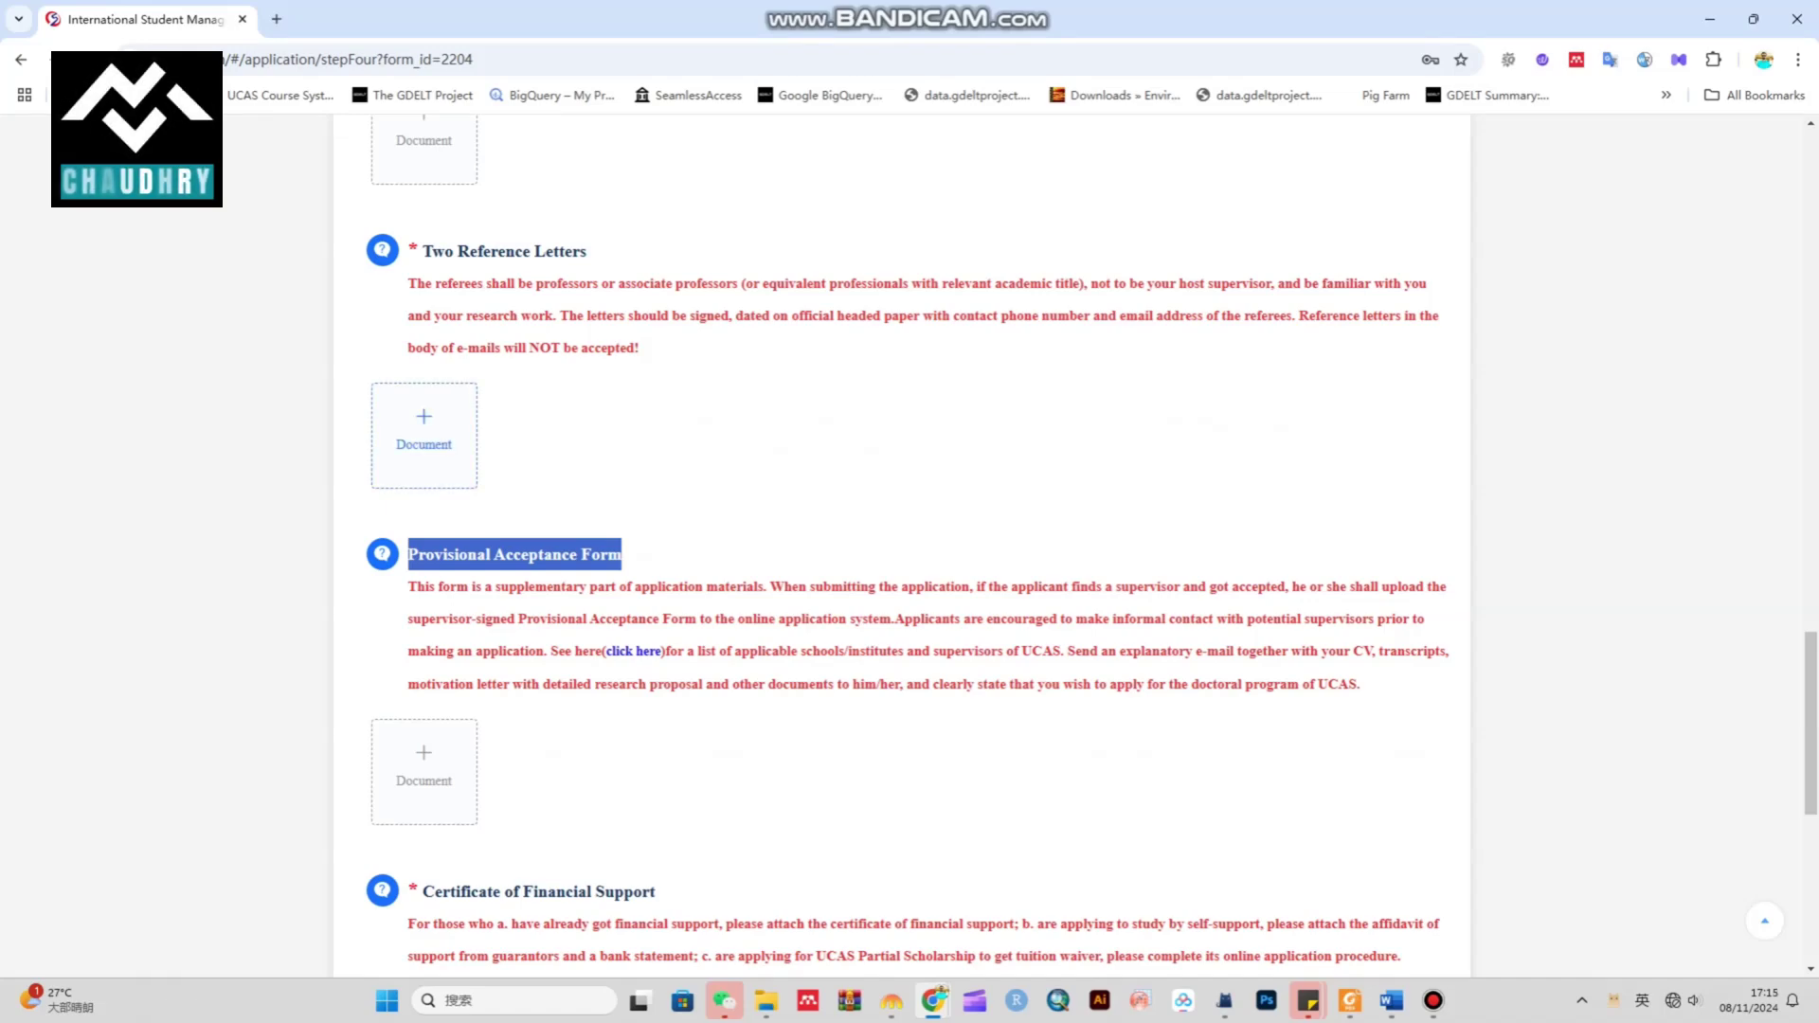
pyautogui.scroll(-2, 909, 547)
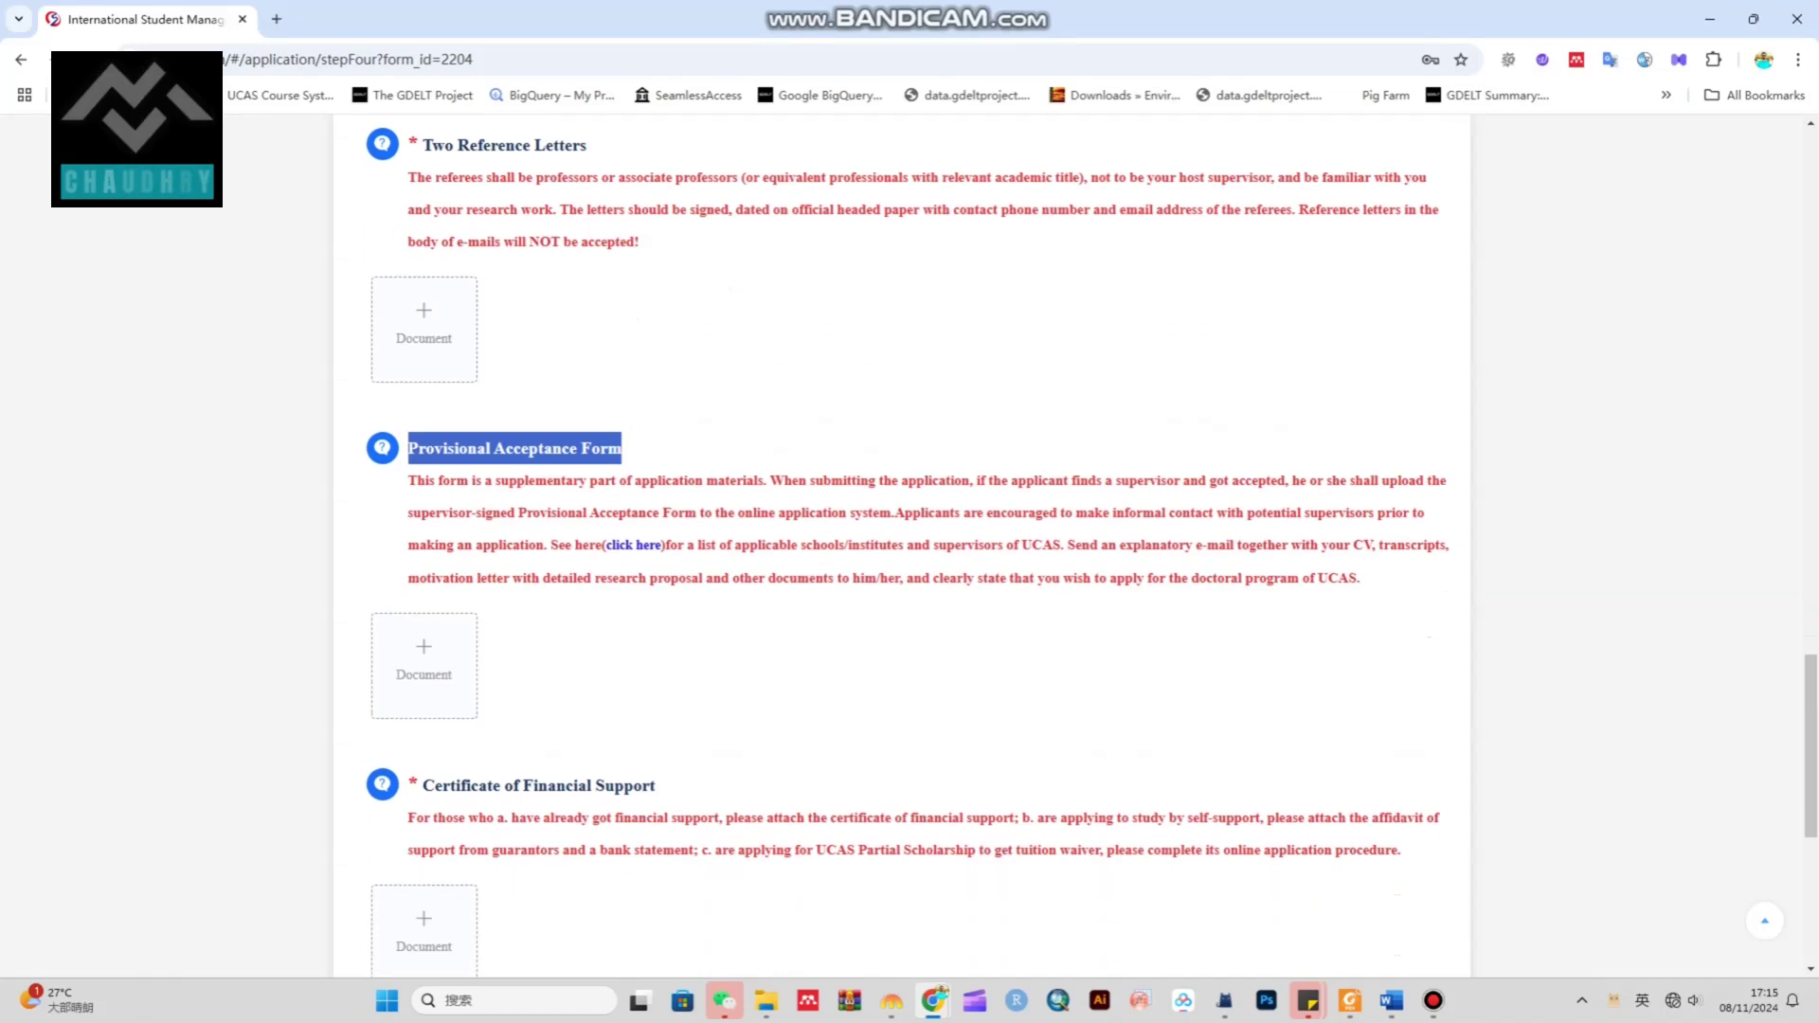
pyautogui.moveTo(423, 702); pyautogui.dragTo(655, 702)
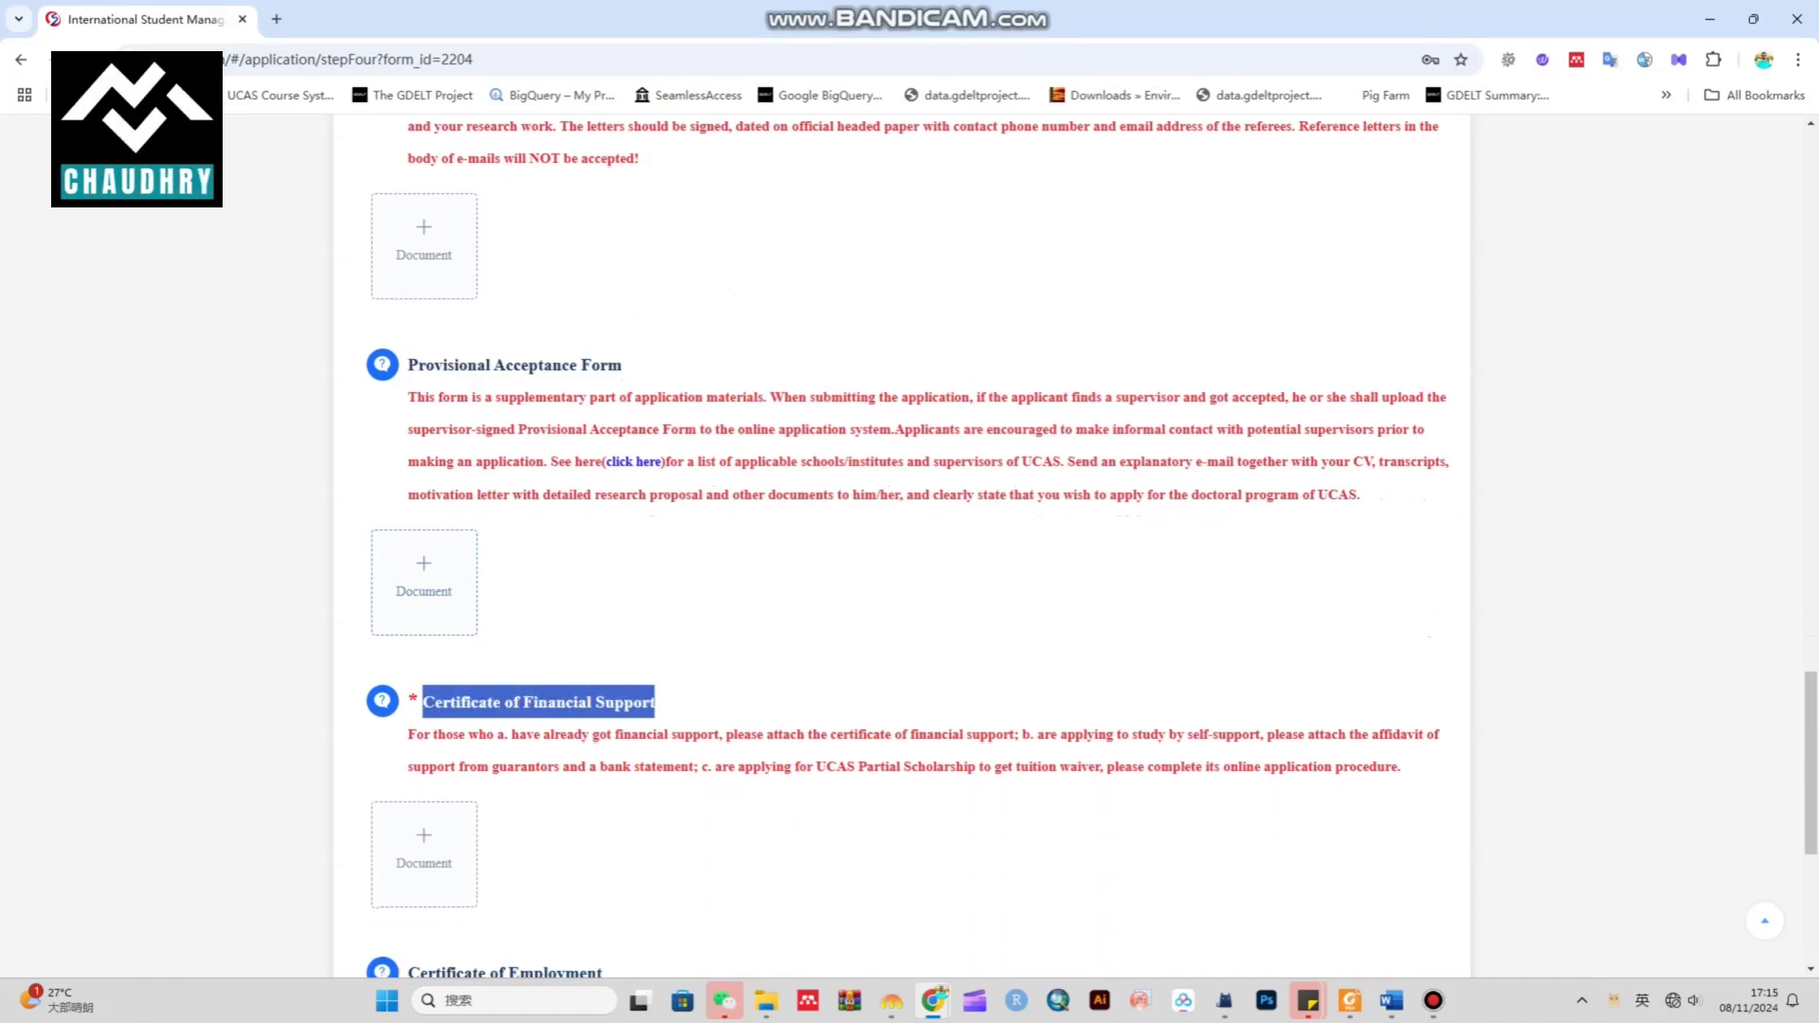
pyautogui.click(654, 702)
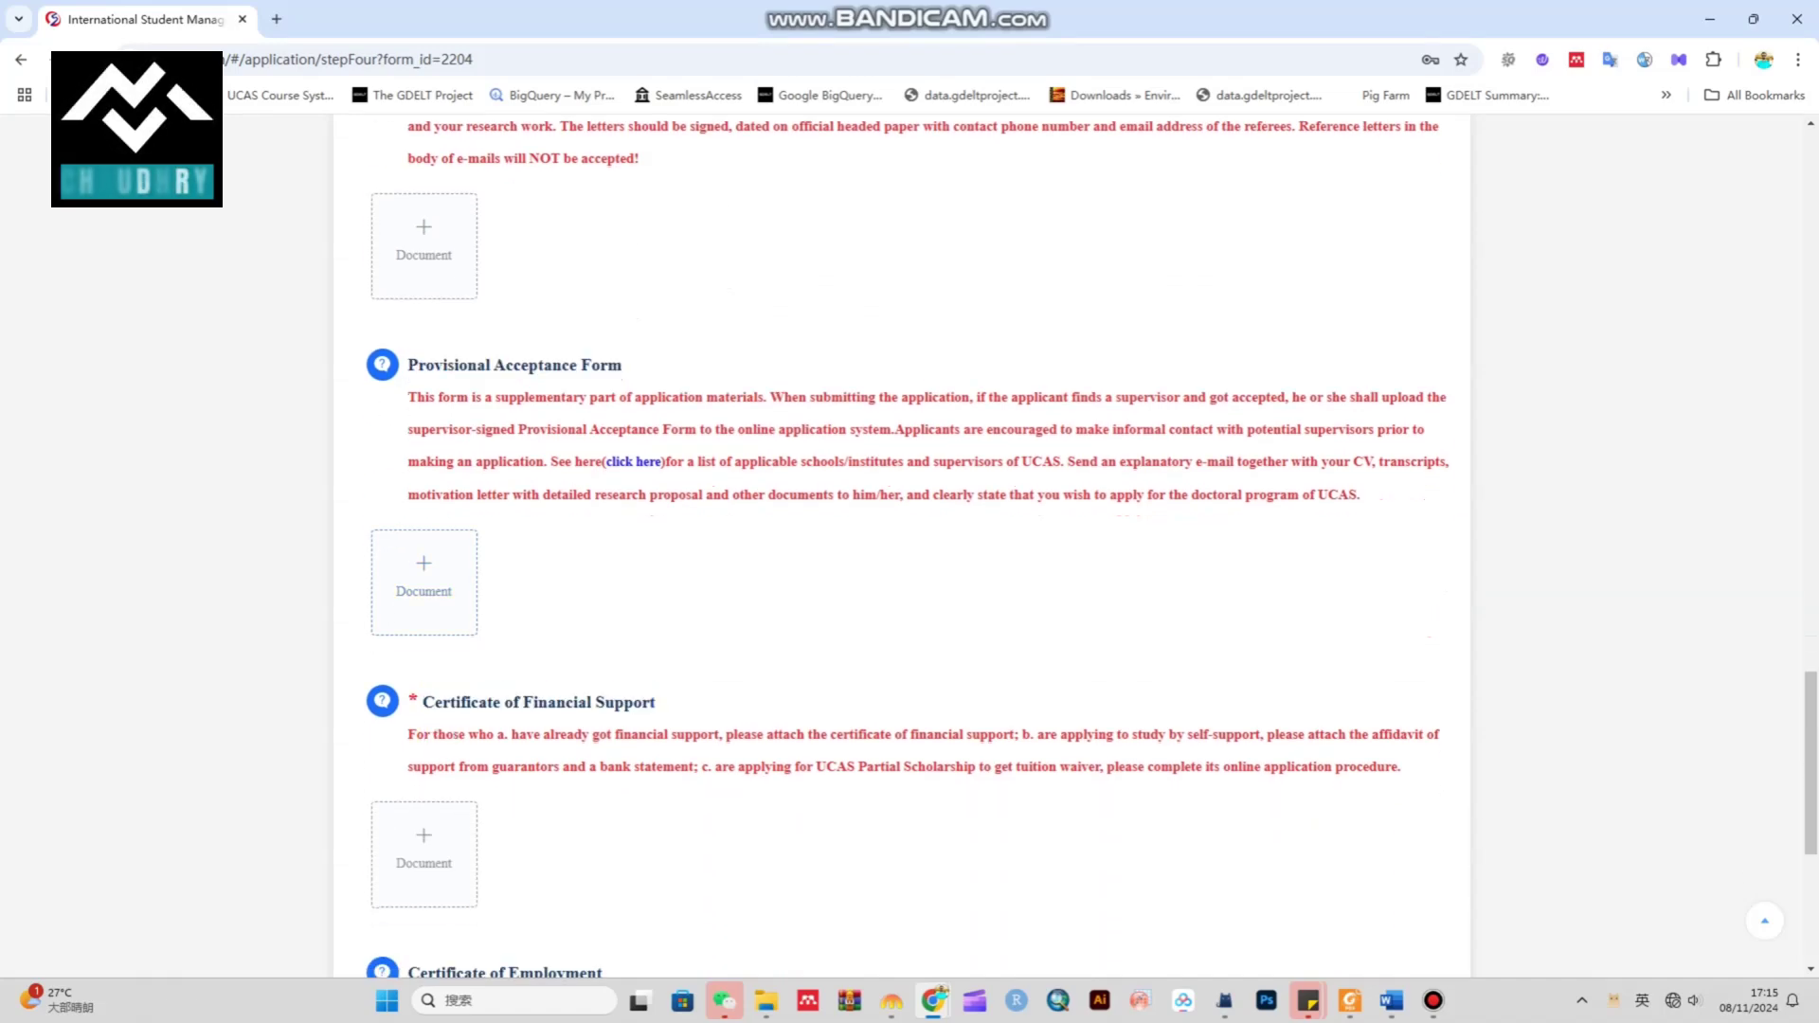
pyautogui.scroll(-4, 910, 546)
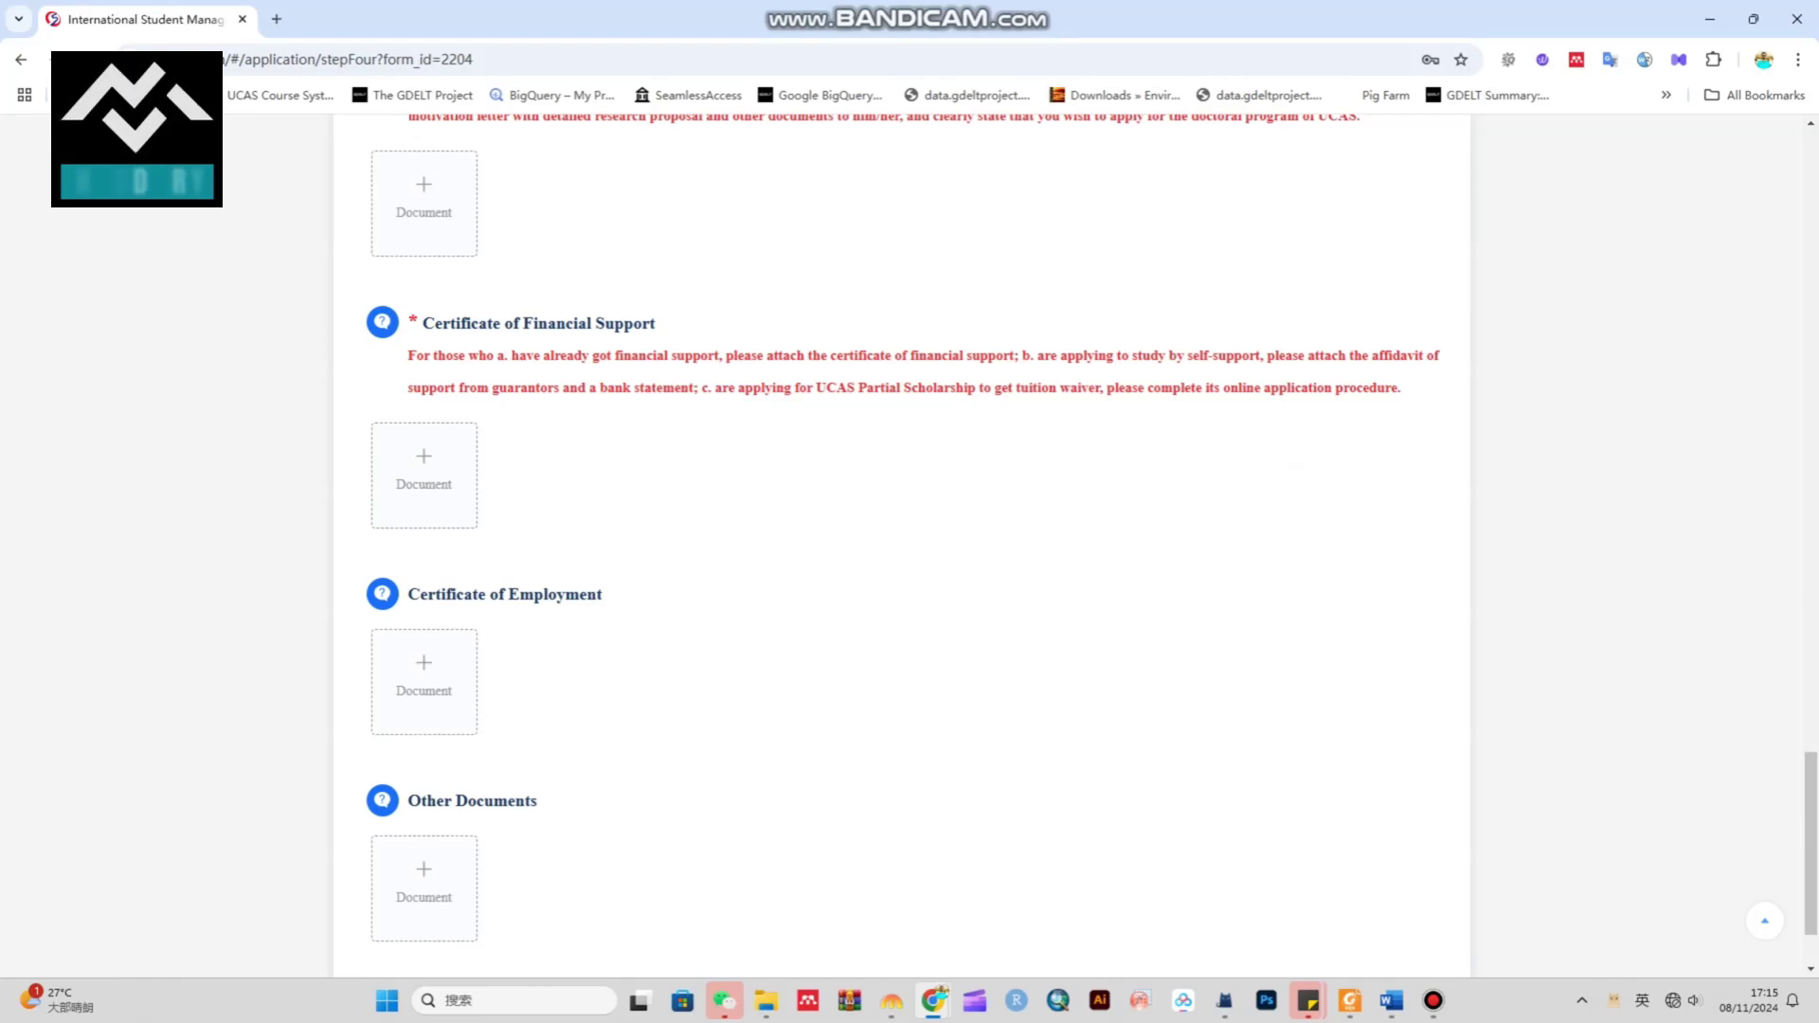
pyautogui.moveTo(655, 323); pyautogui.dragTo(408, 323)
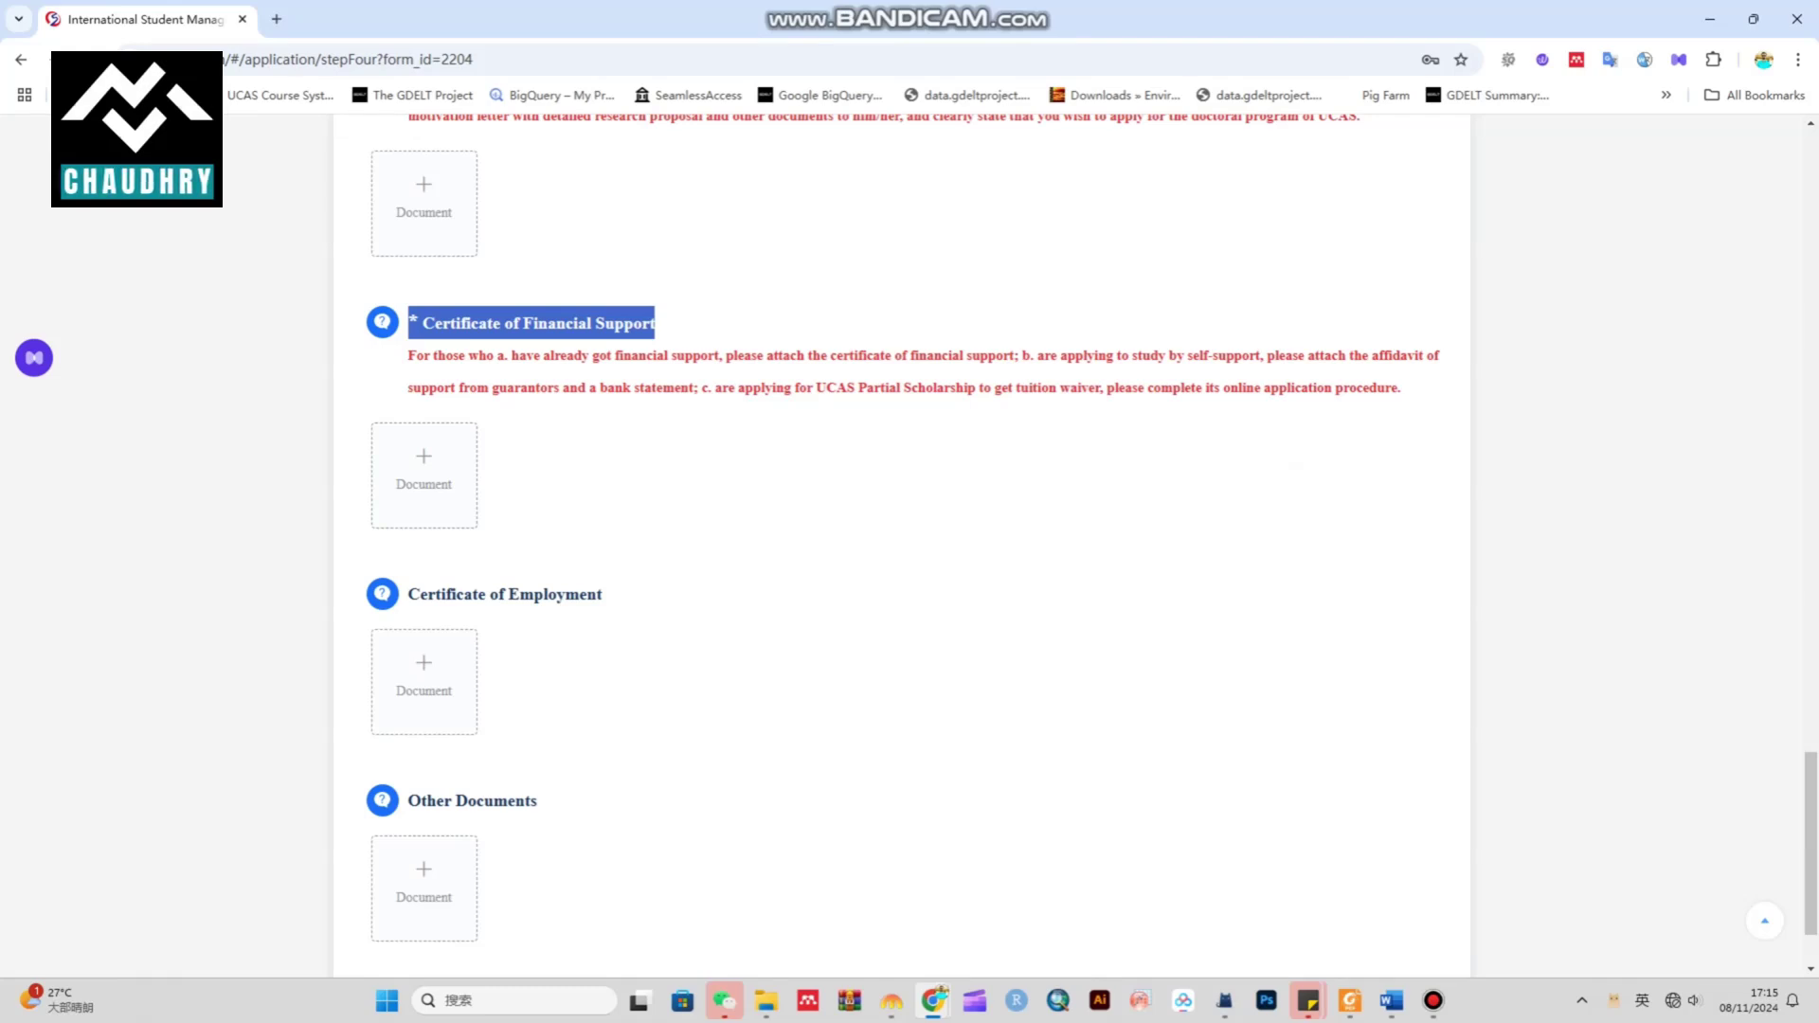
pyautogui.moveTo(420, 594); pyautogui.dragTo(603, 594)
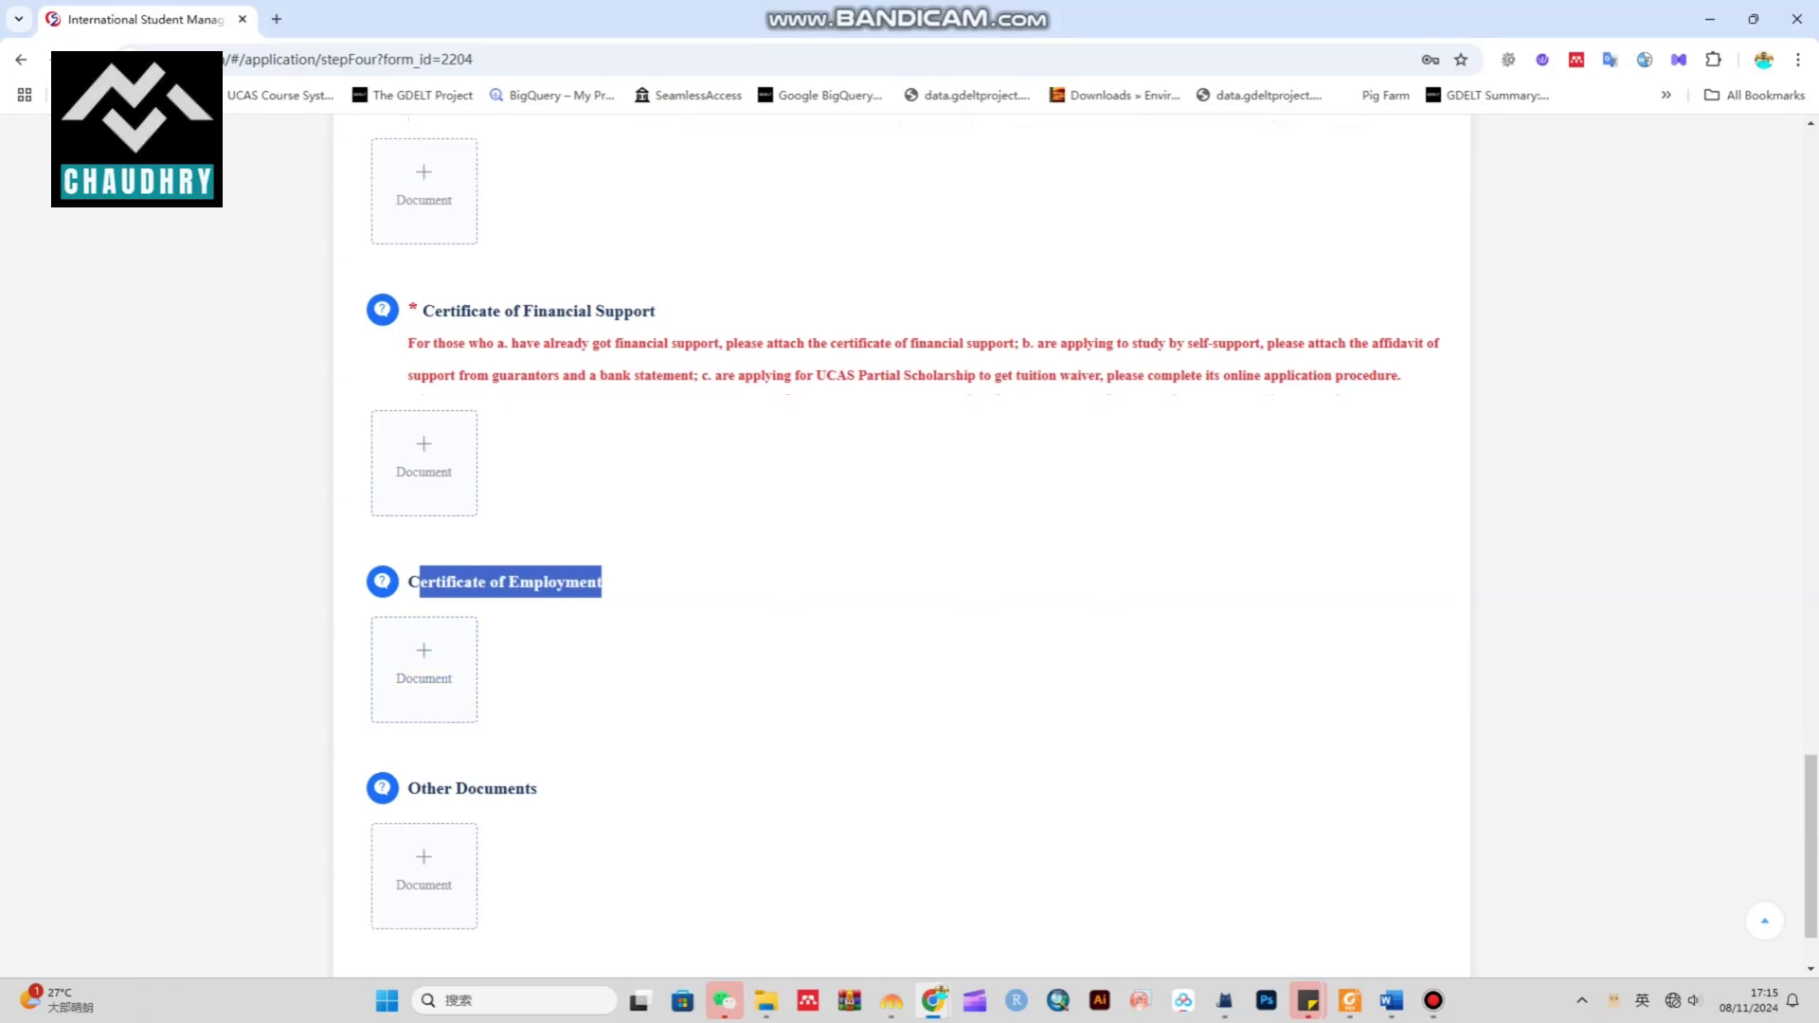
pyautogui.scroll(-2, 900, 545)
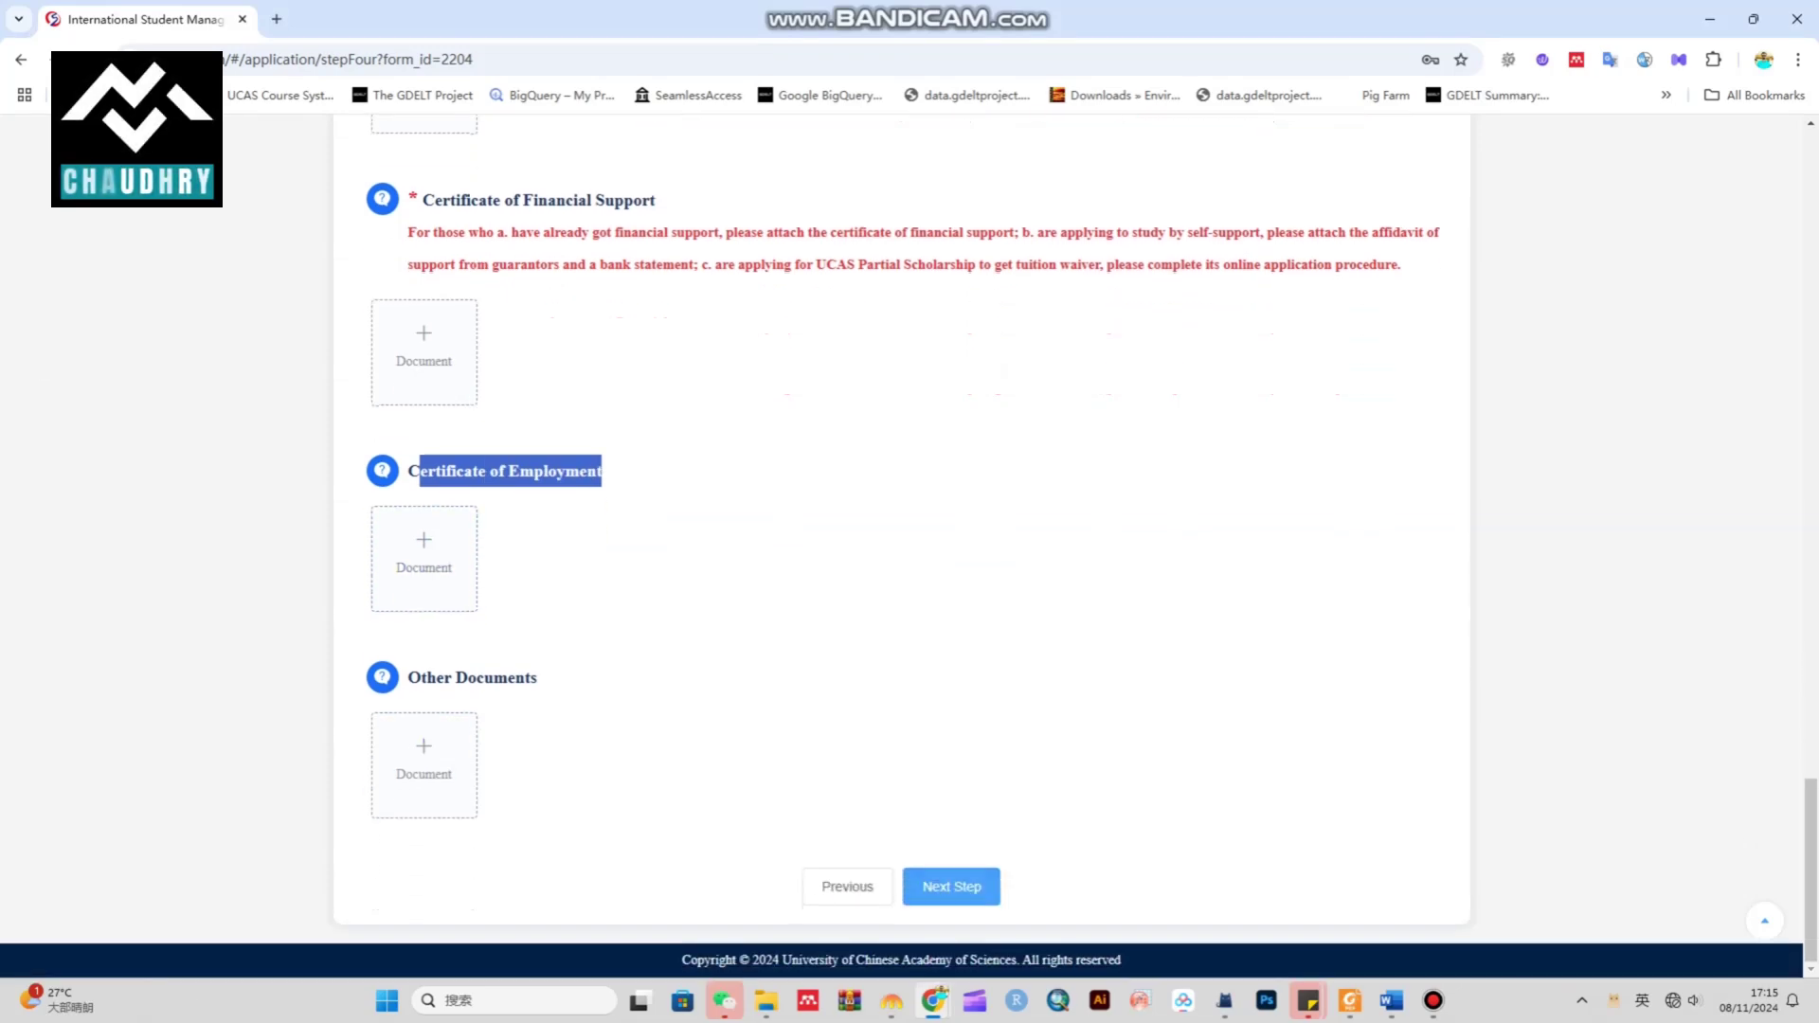
pyautogui.scroll(15, 909, 545)
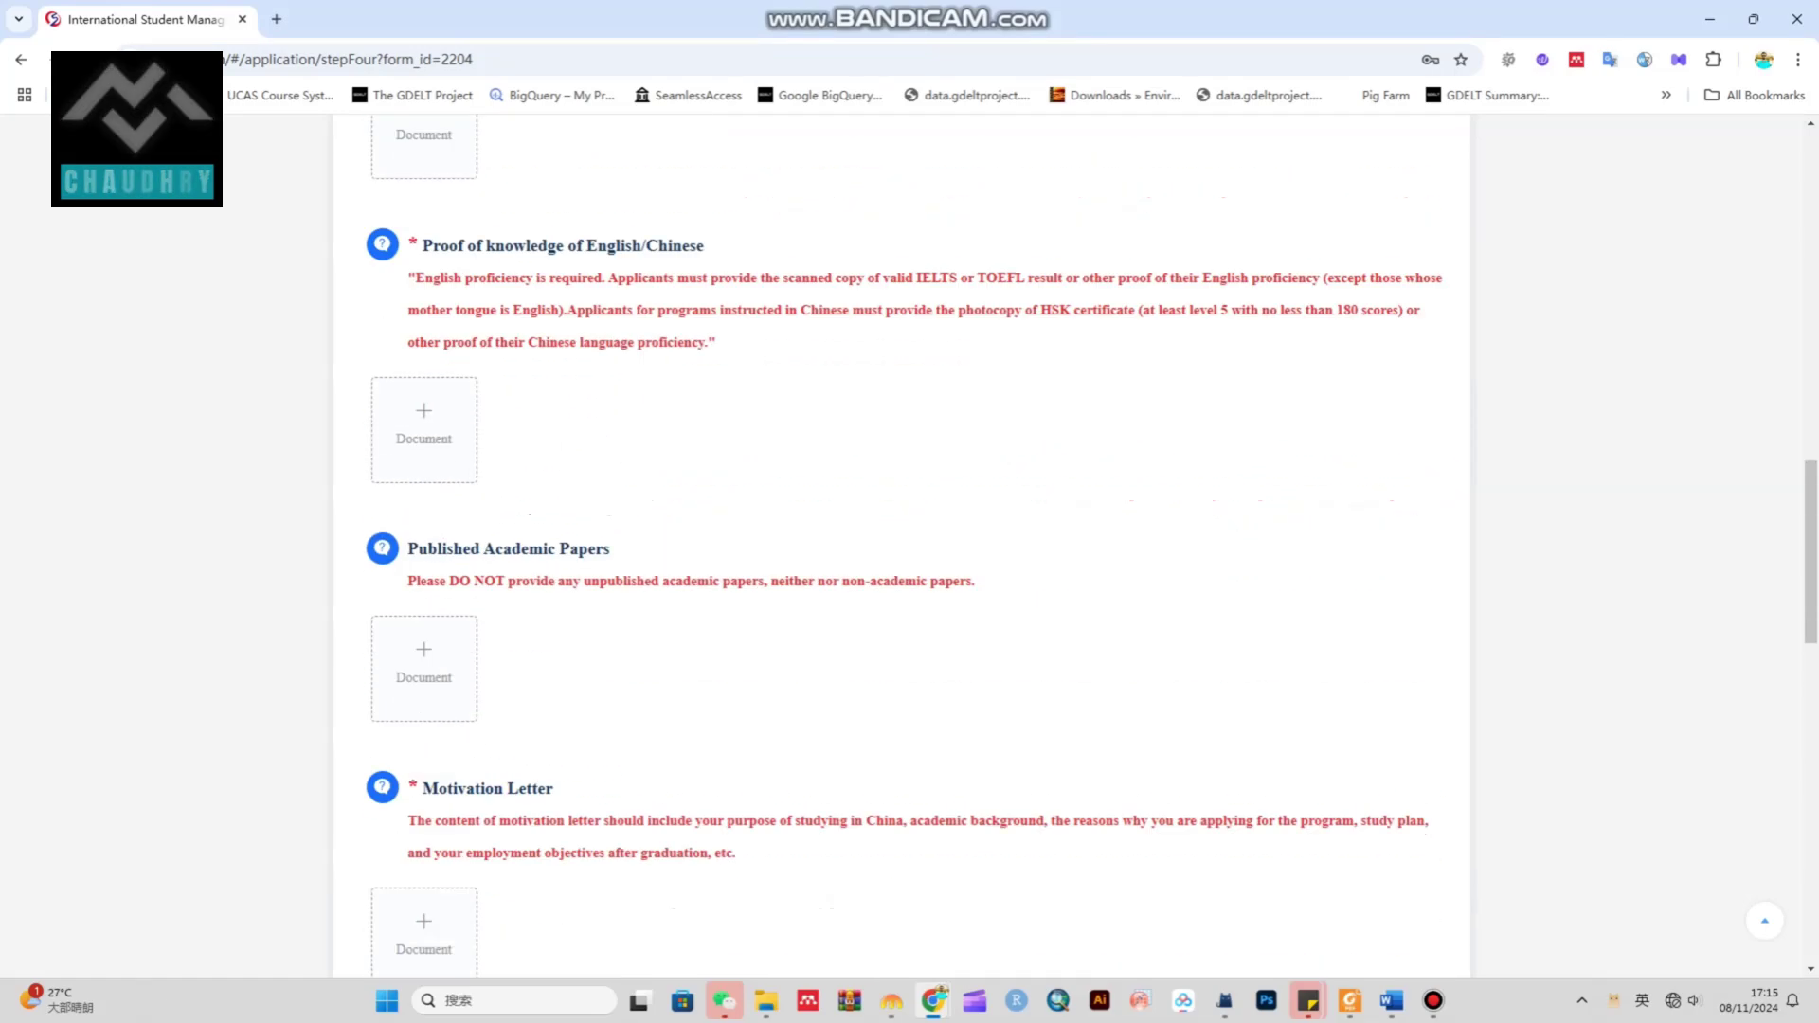